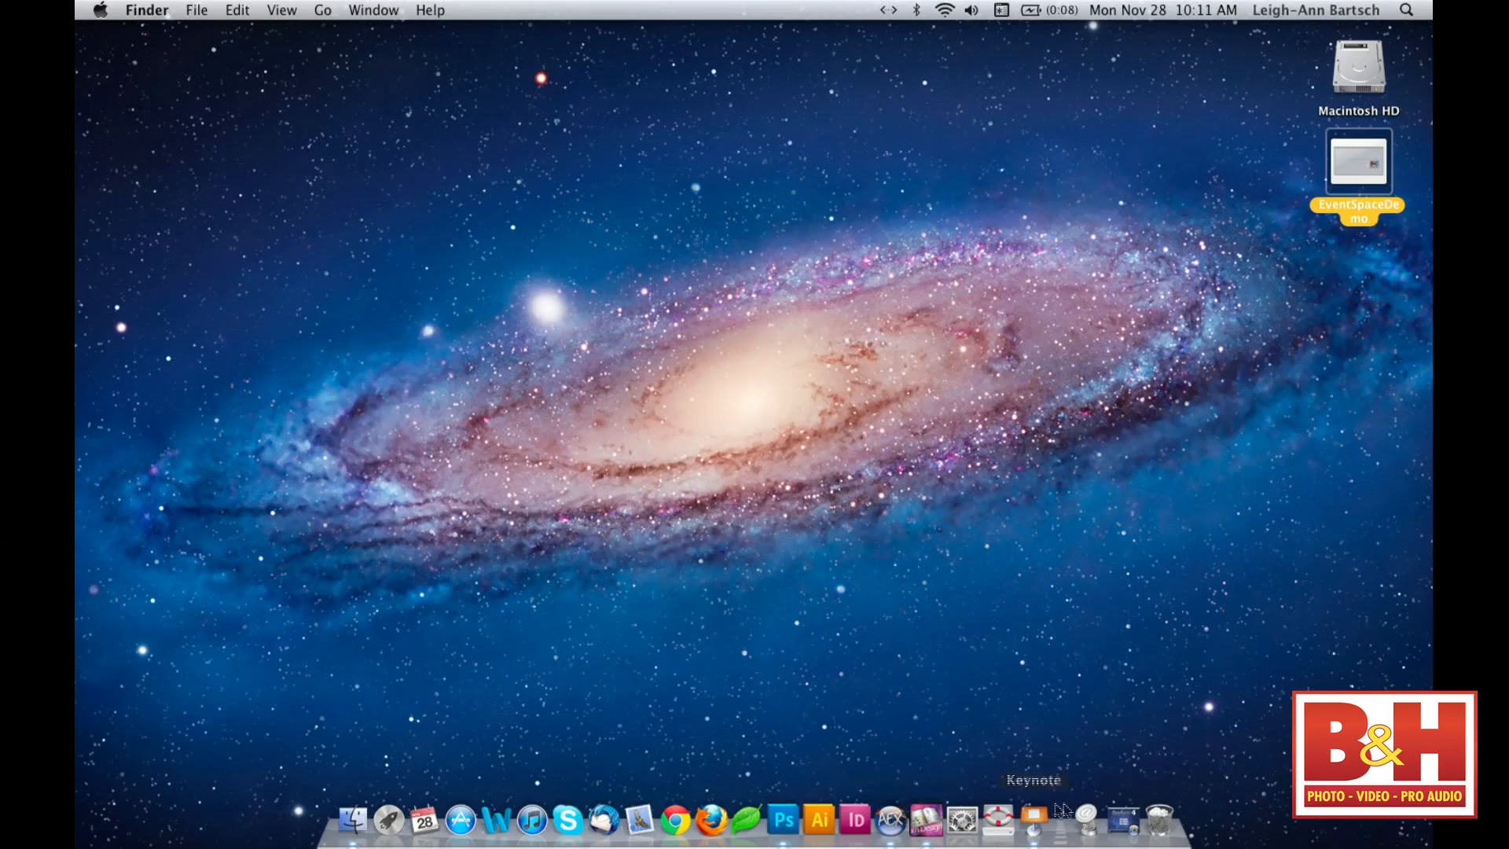
- Switch to Album Express and start a new project based on the 10x10 Album preset
click(1123, 820)
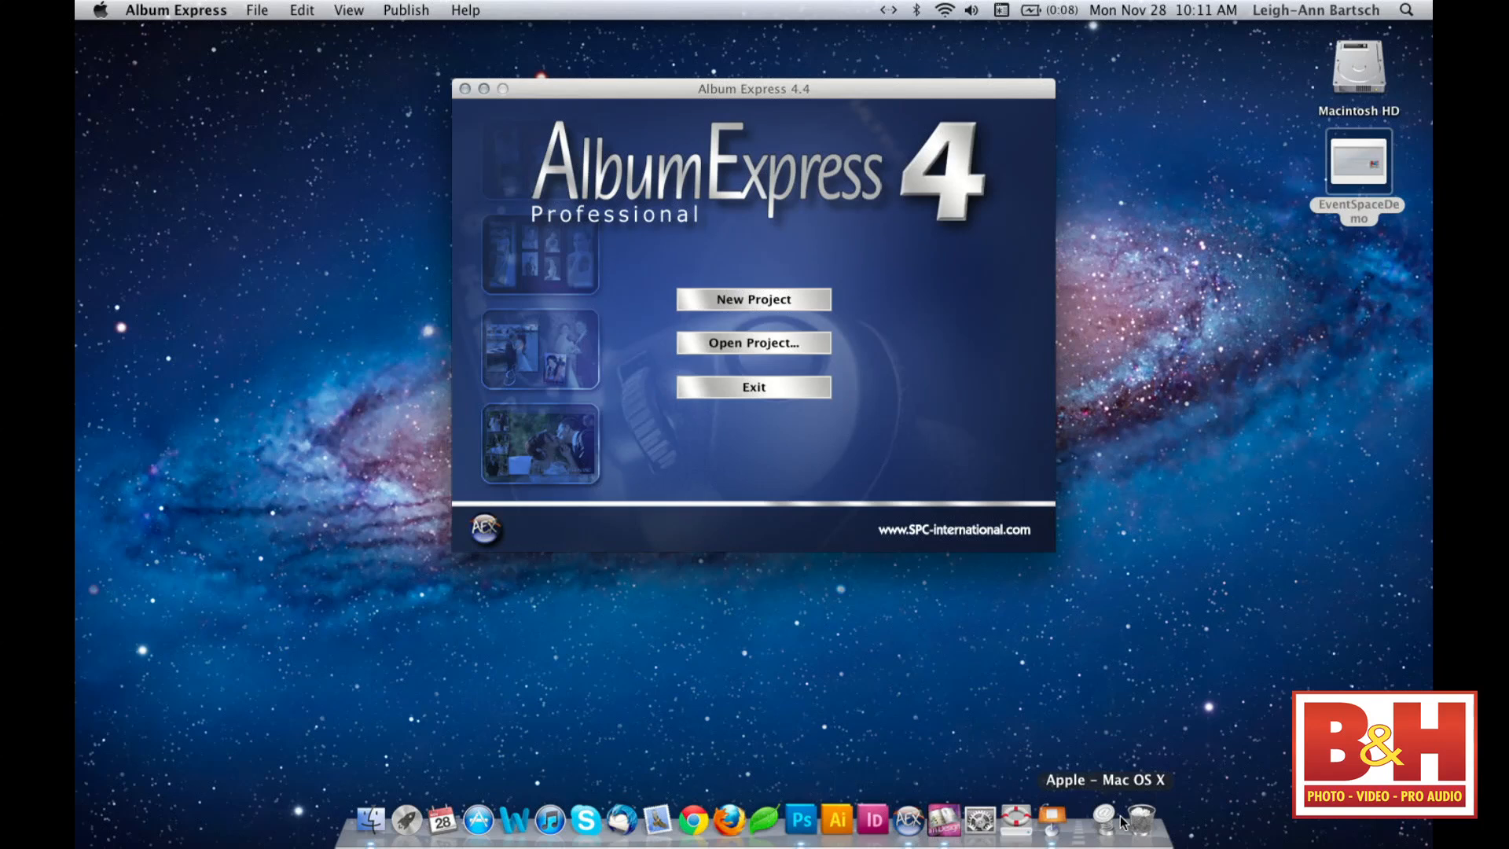
click(768, 299)
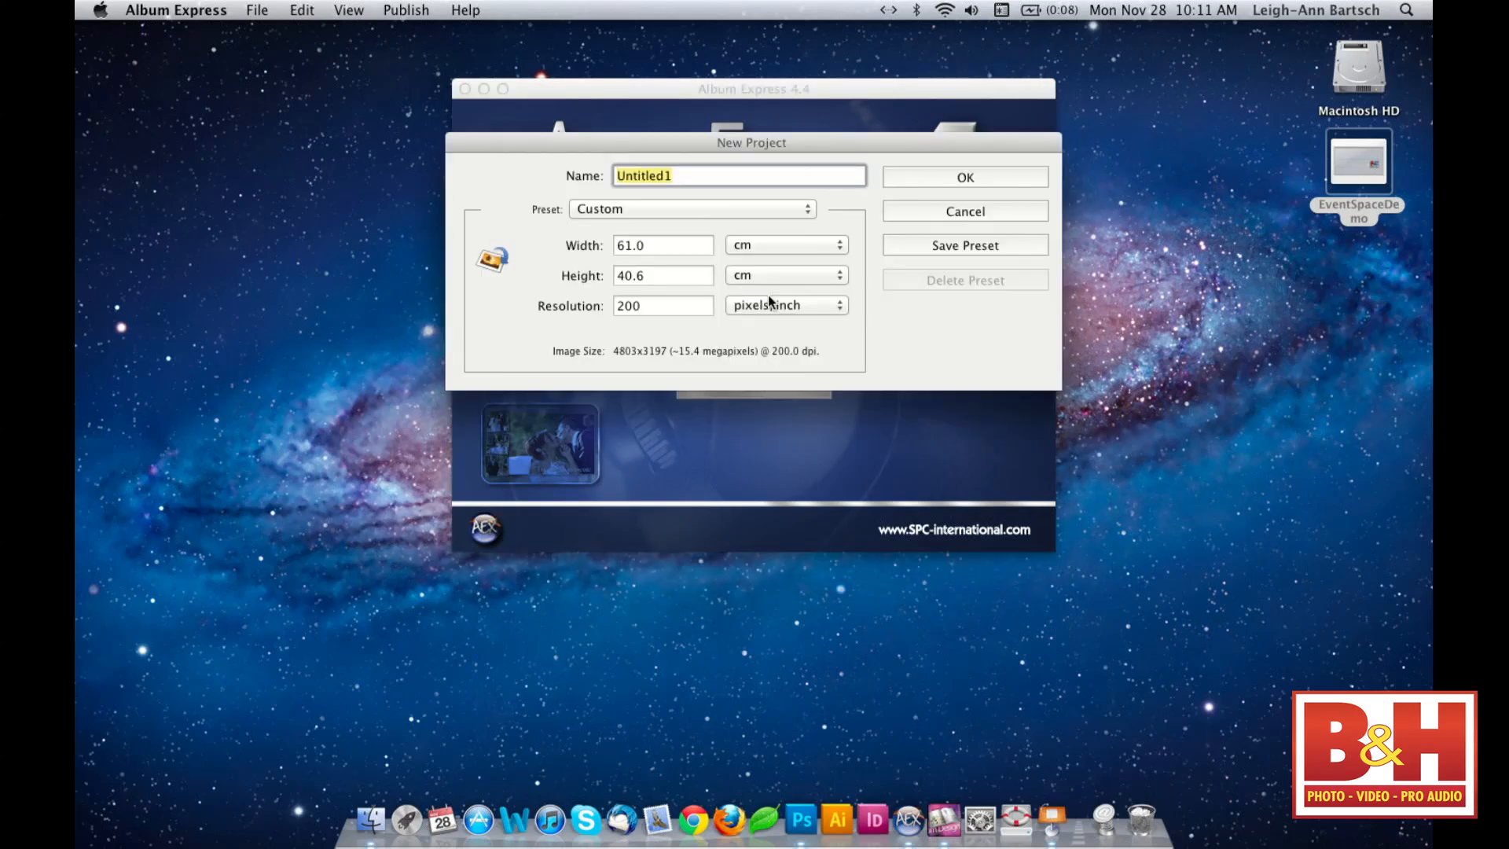
click(803, 209)
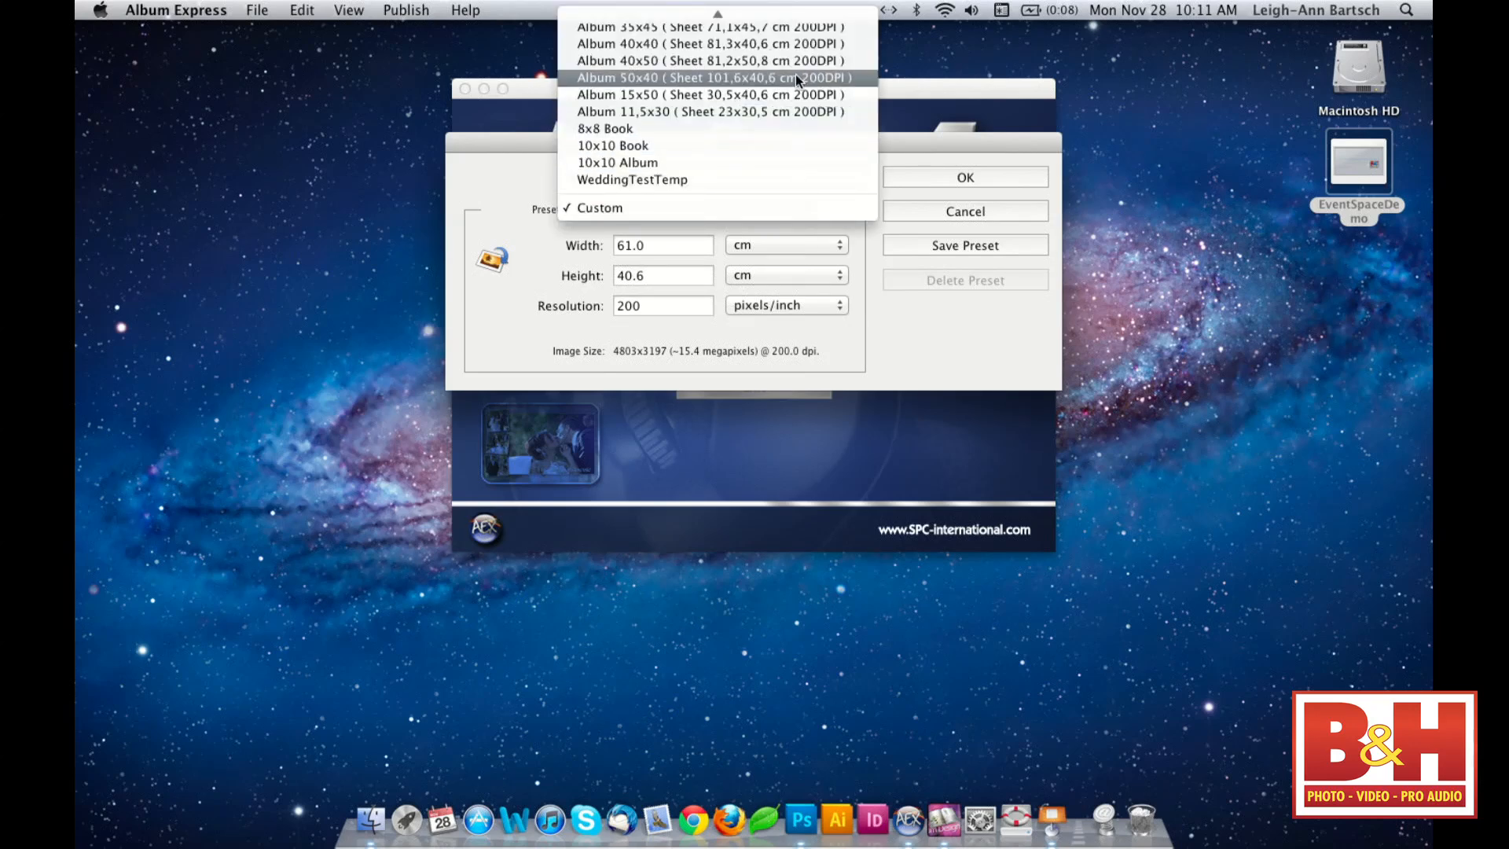
mouse_move(794, 14)
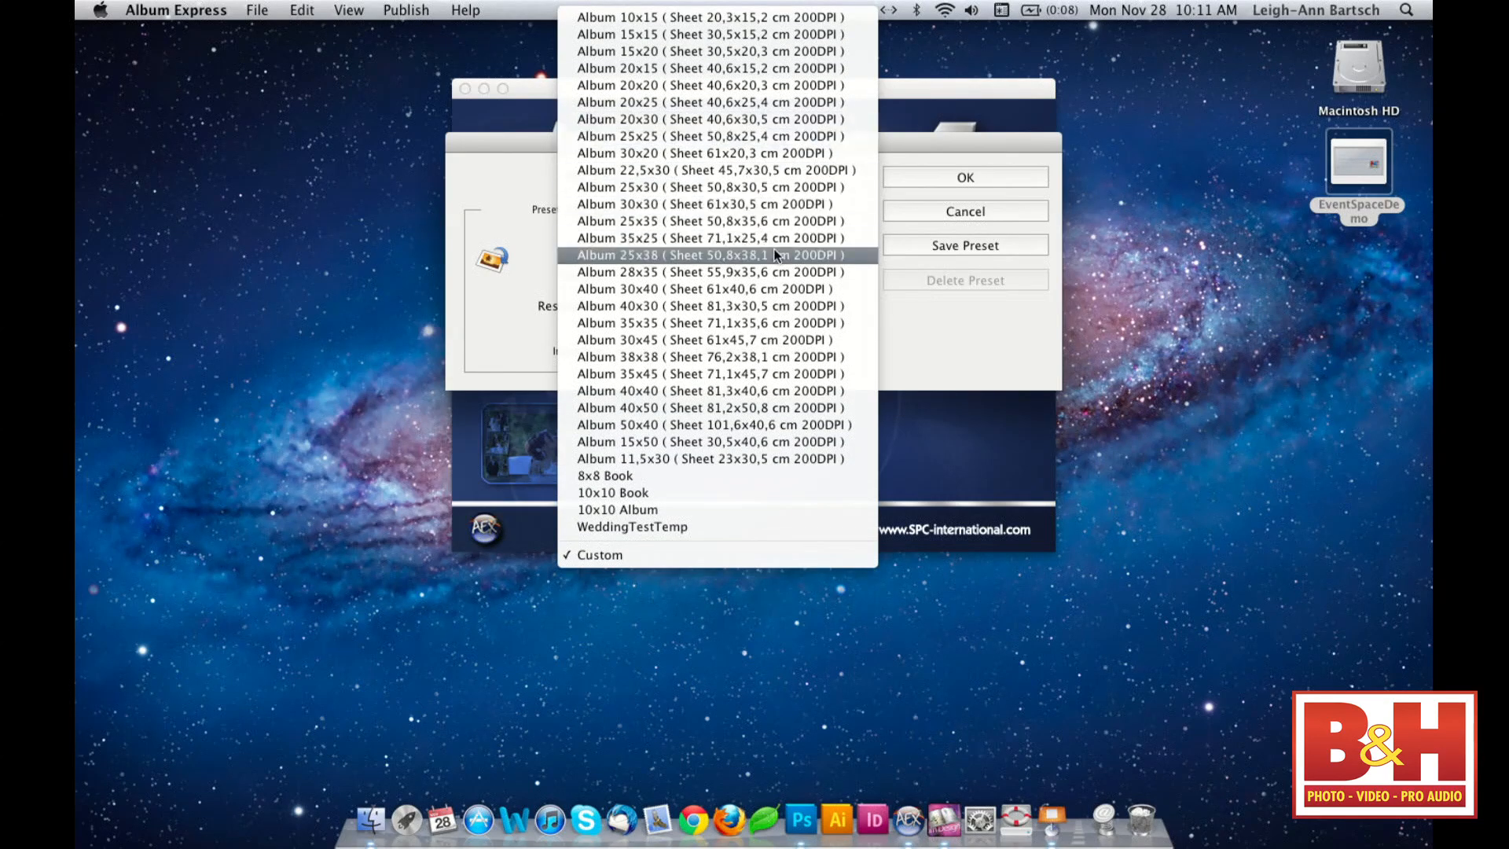
click(696, 509)
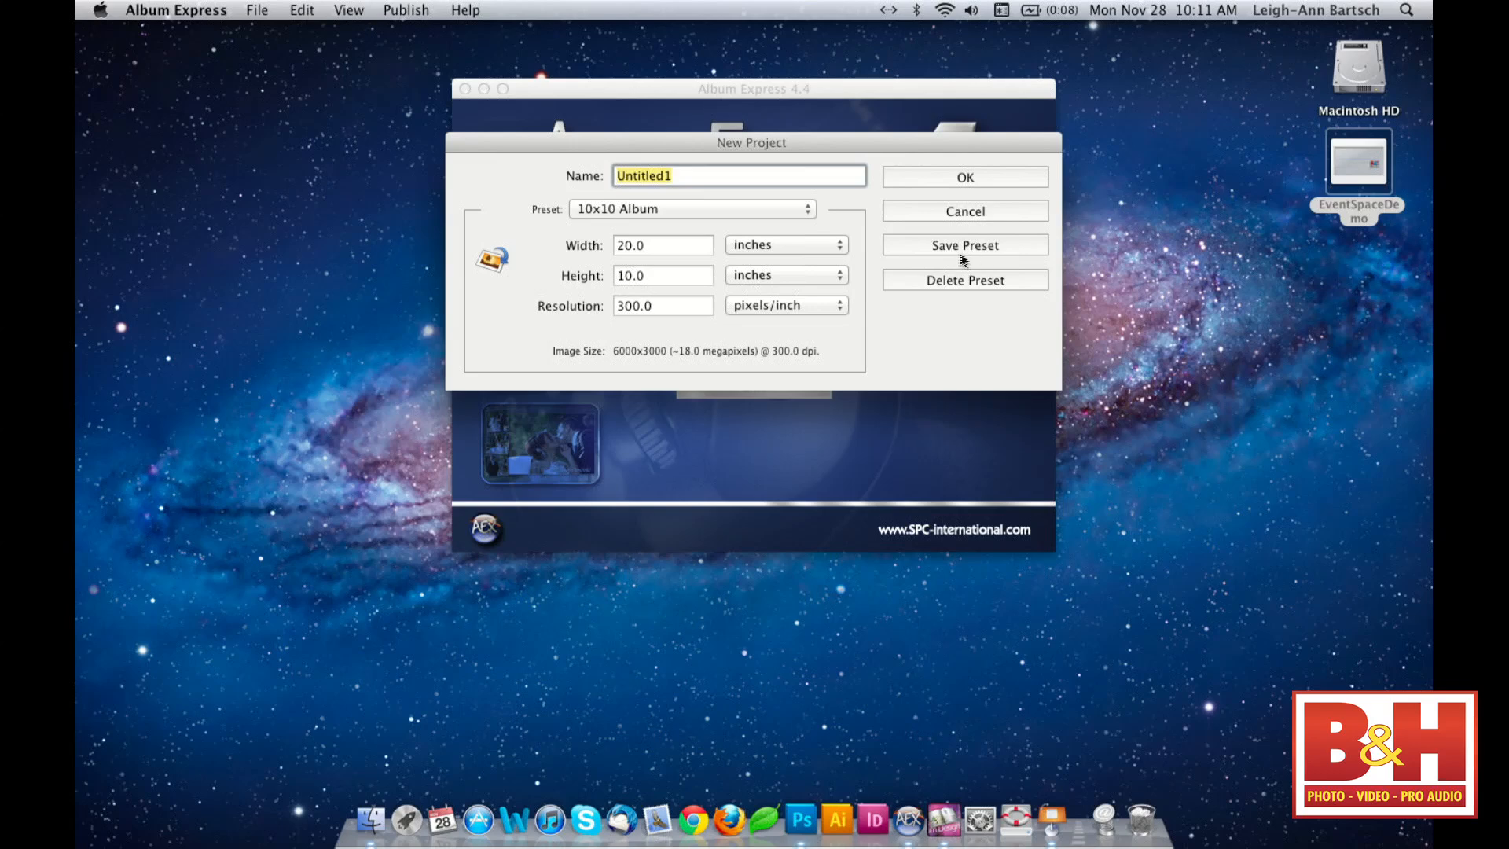
- Set the new project's resolution to 72 pixels/inch, name it EventSpaceDemo and create it
click(665, 310)
drag(684, 306, 602, 285)
text(72)
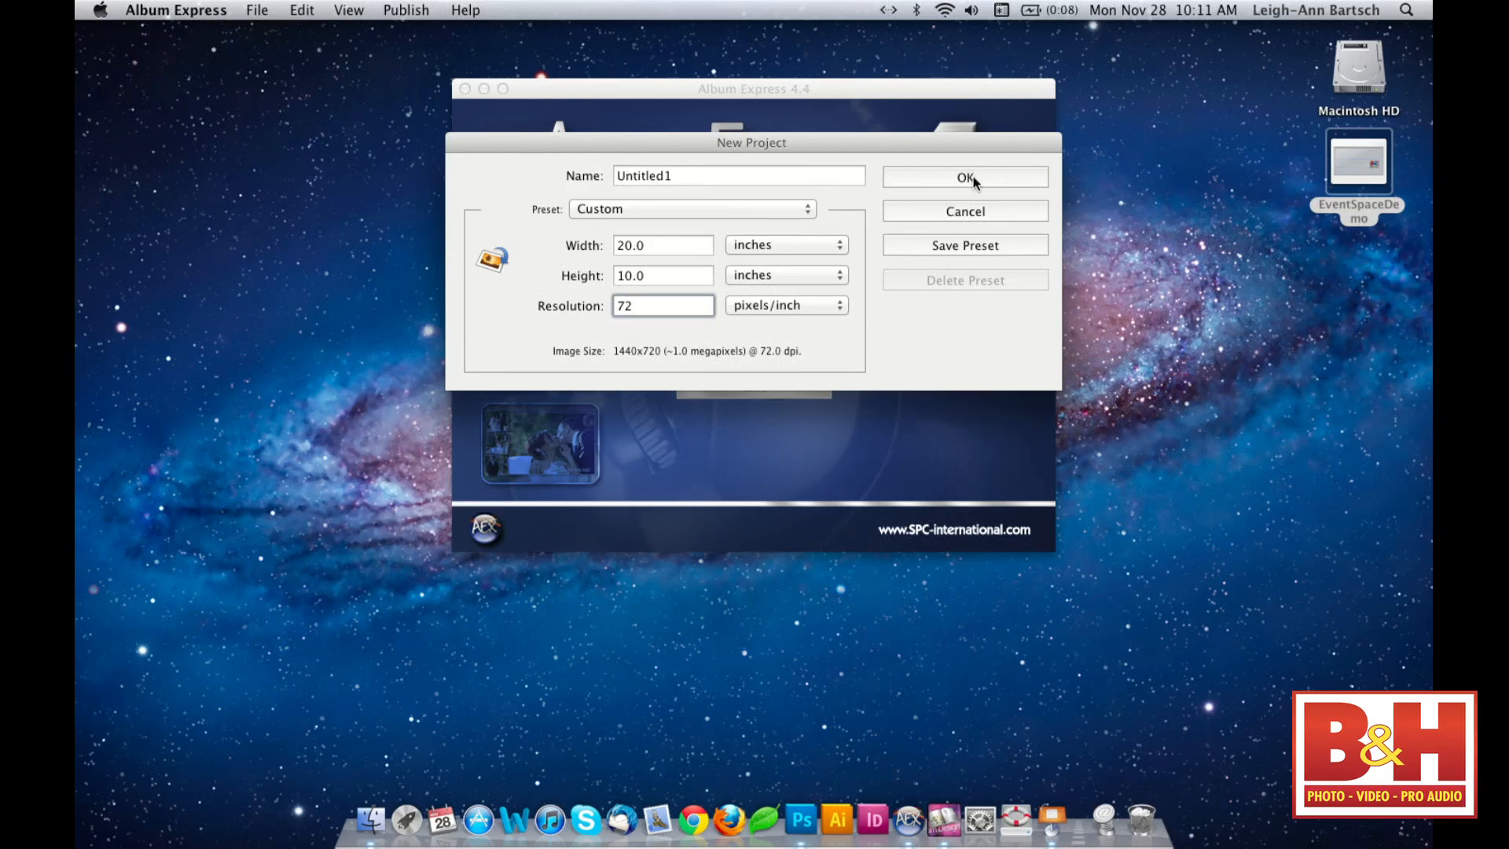
double_click(641, 175)
text(EventSpaceDem)
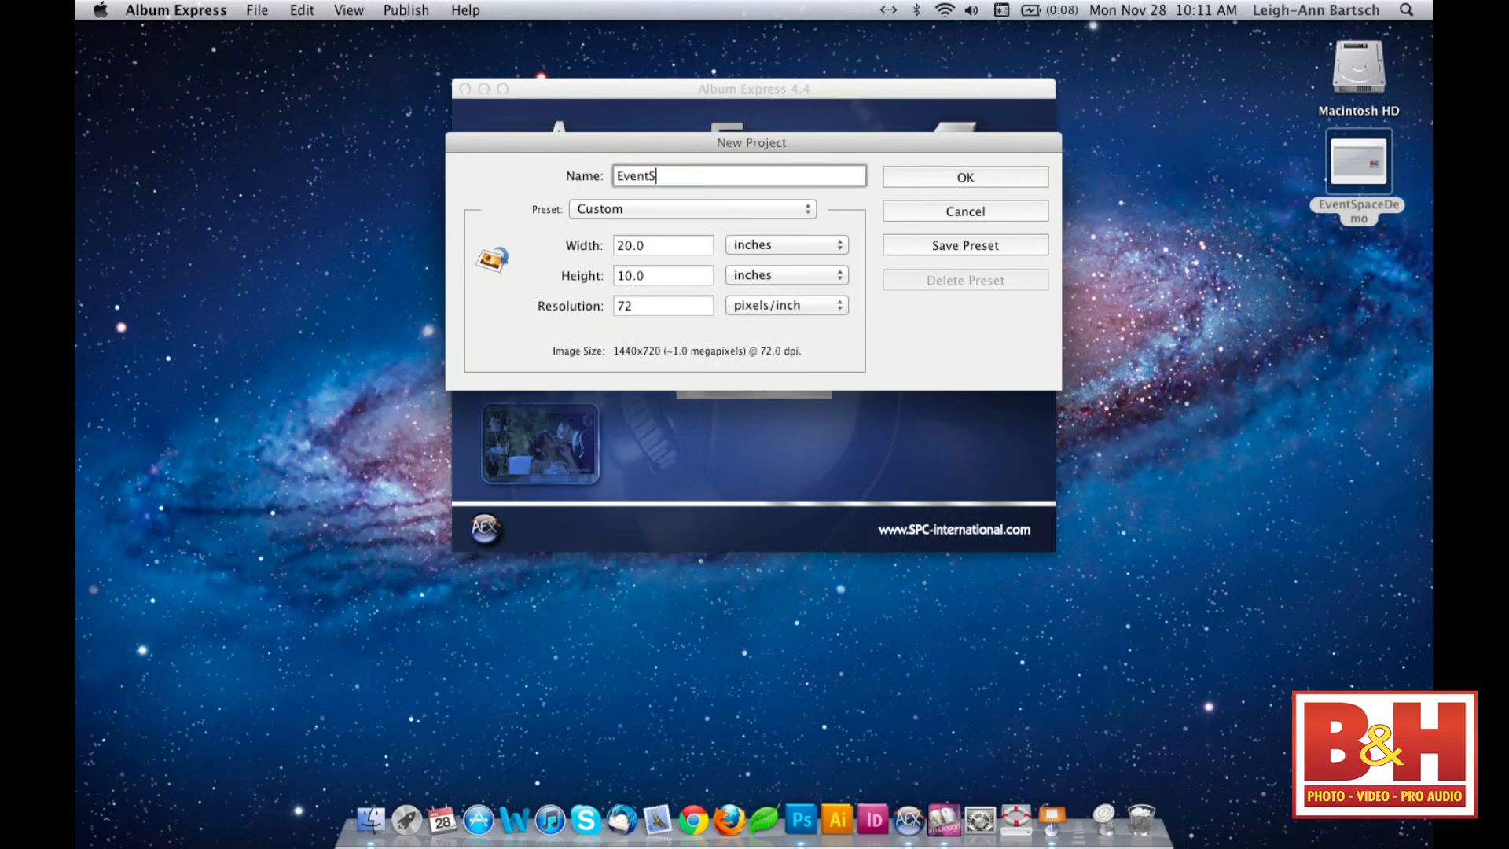
text(o)
click(988, 180)
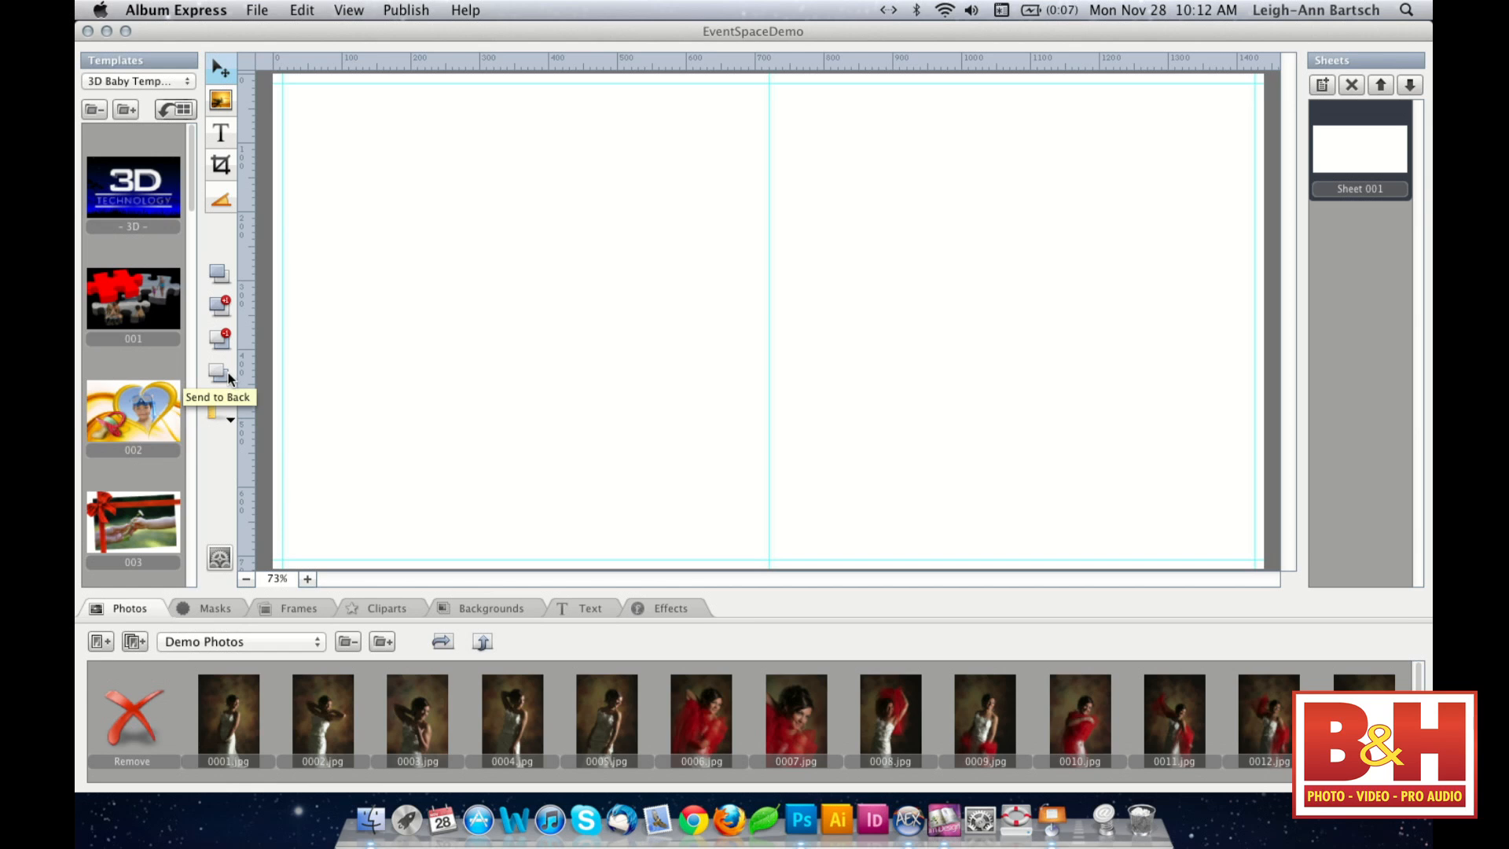
- Review the available align and distribute options and the program's preferences without changing them
click(221, 407)
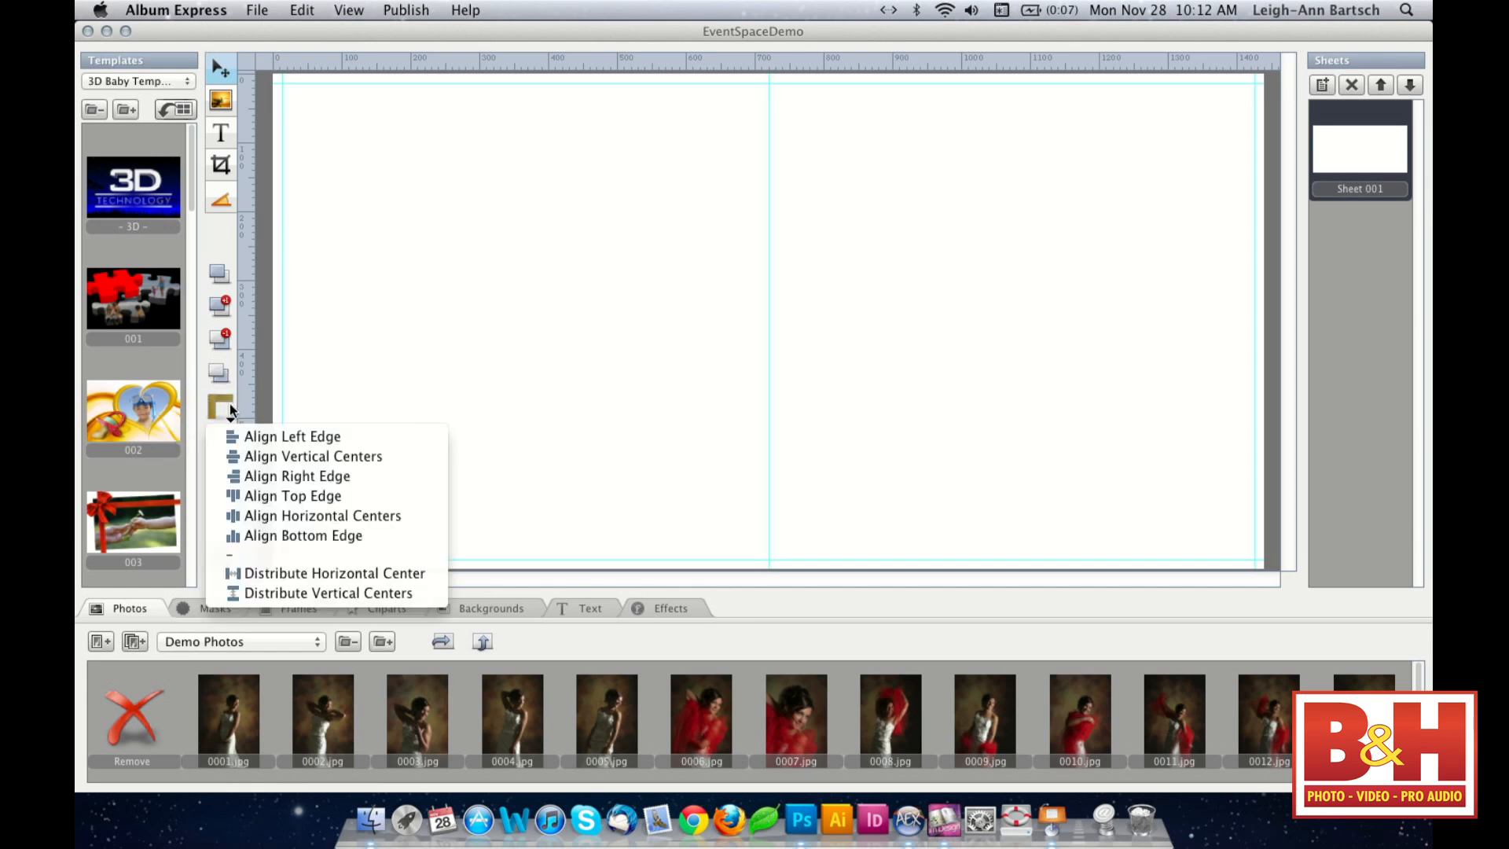
click(230, 403)
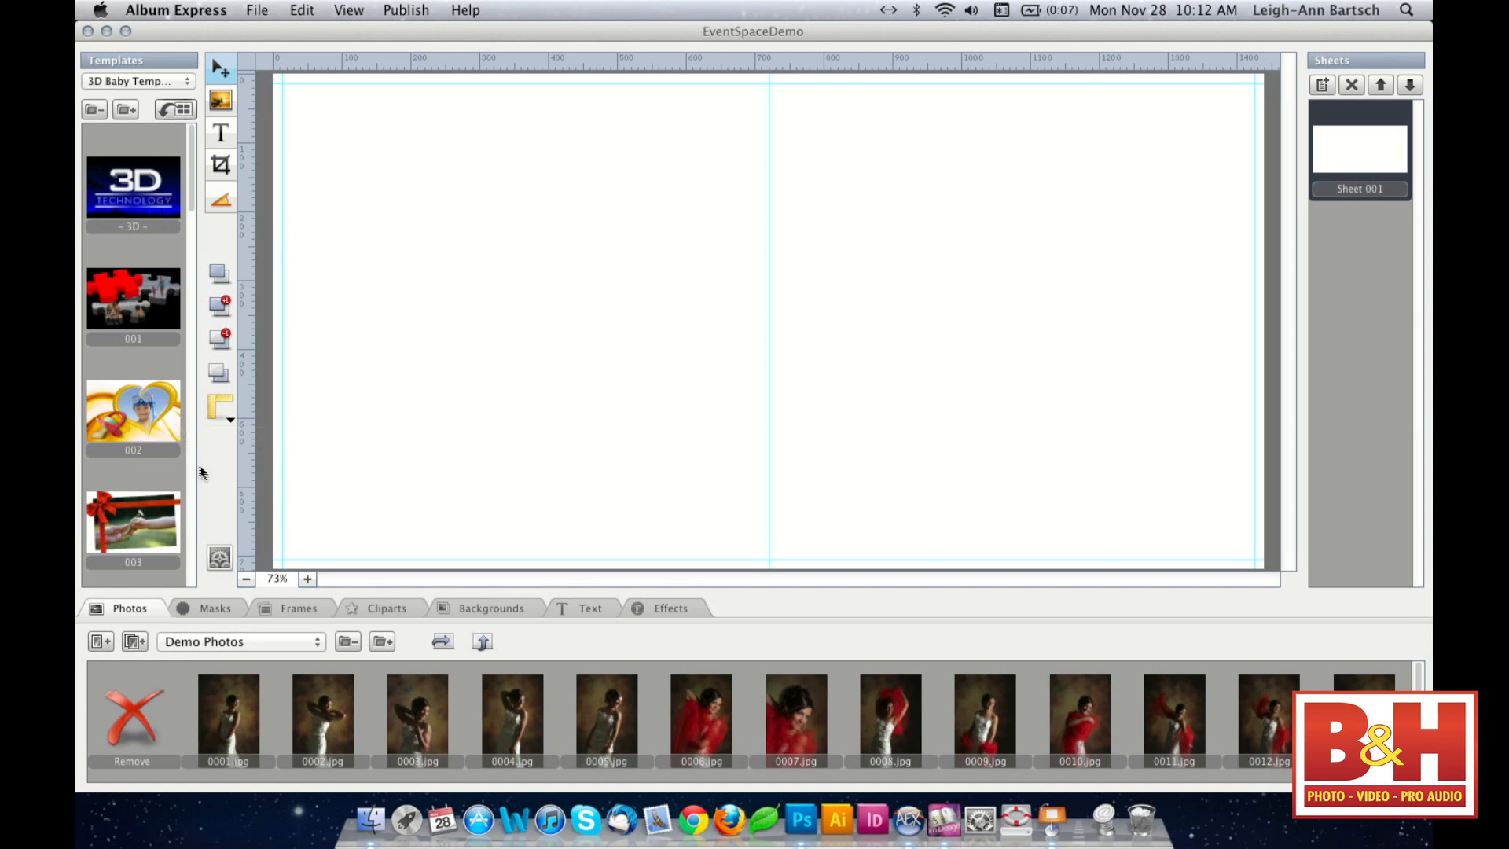
click(223, 561)
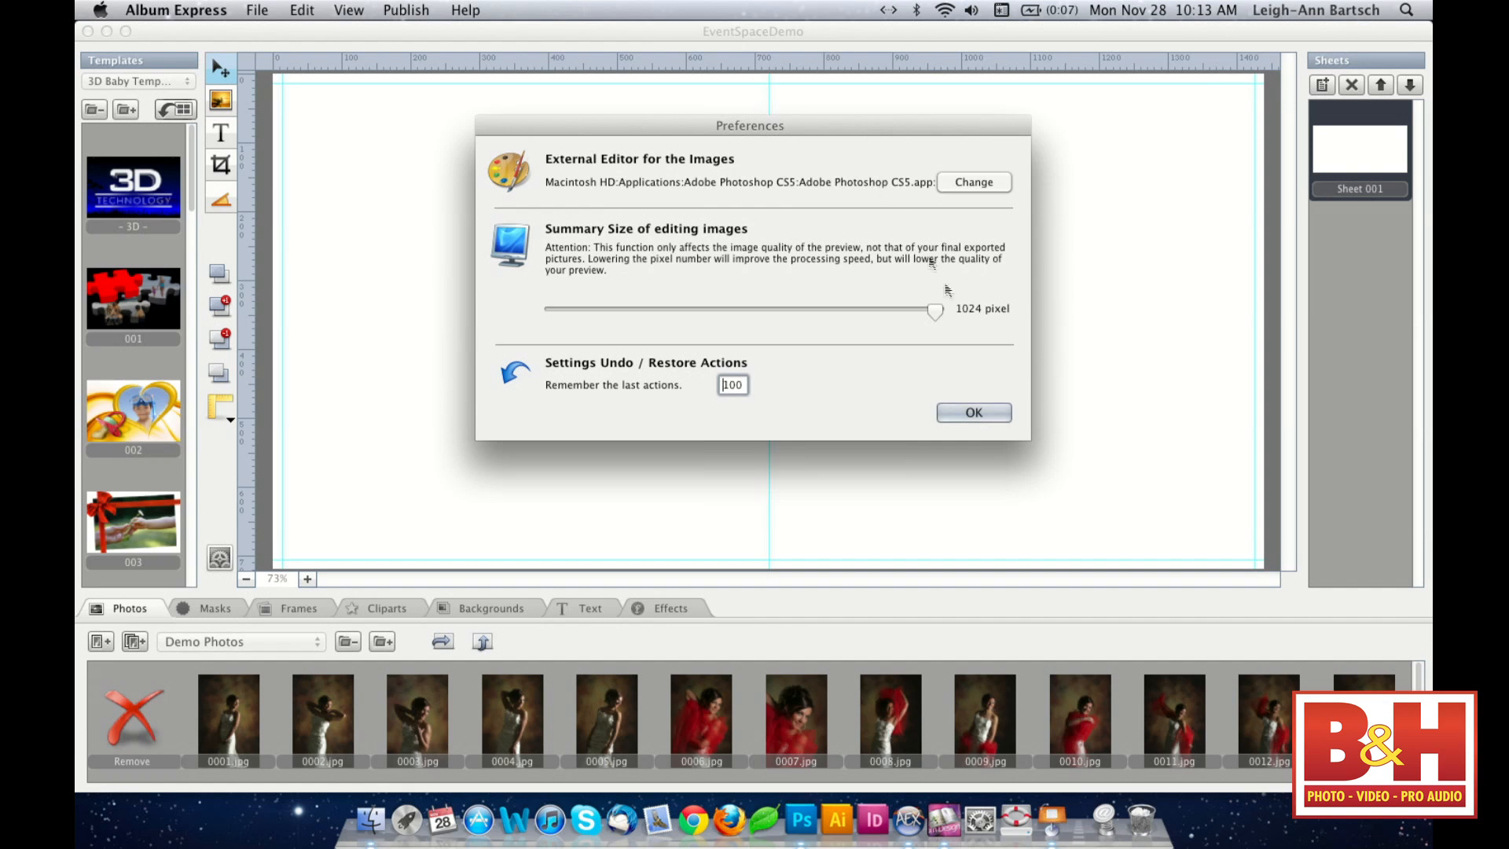
click(972, 413)
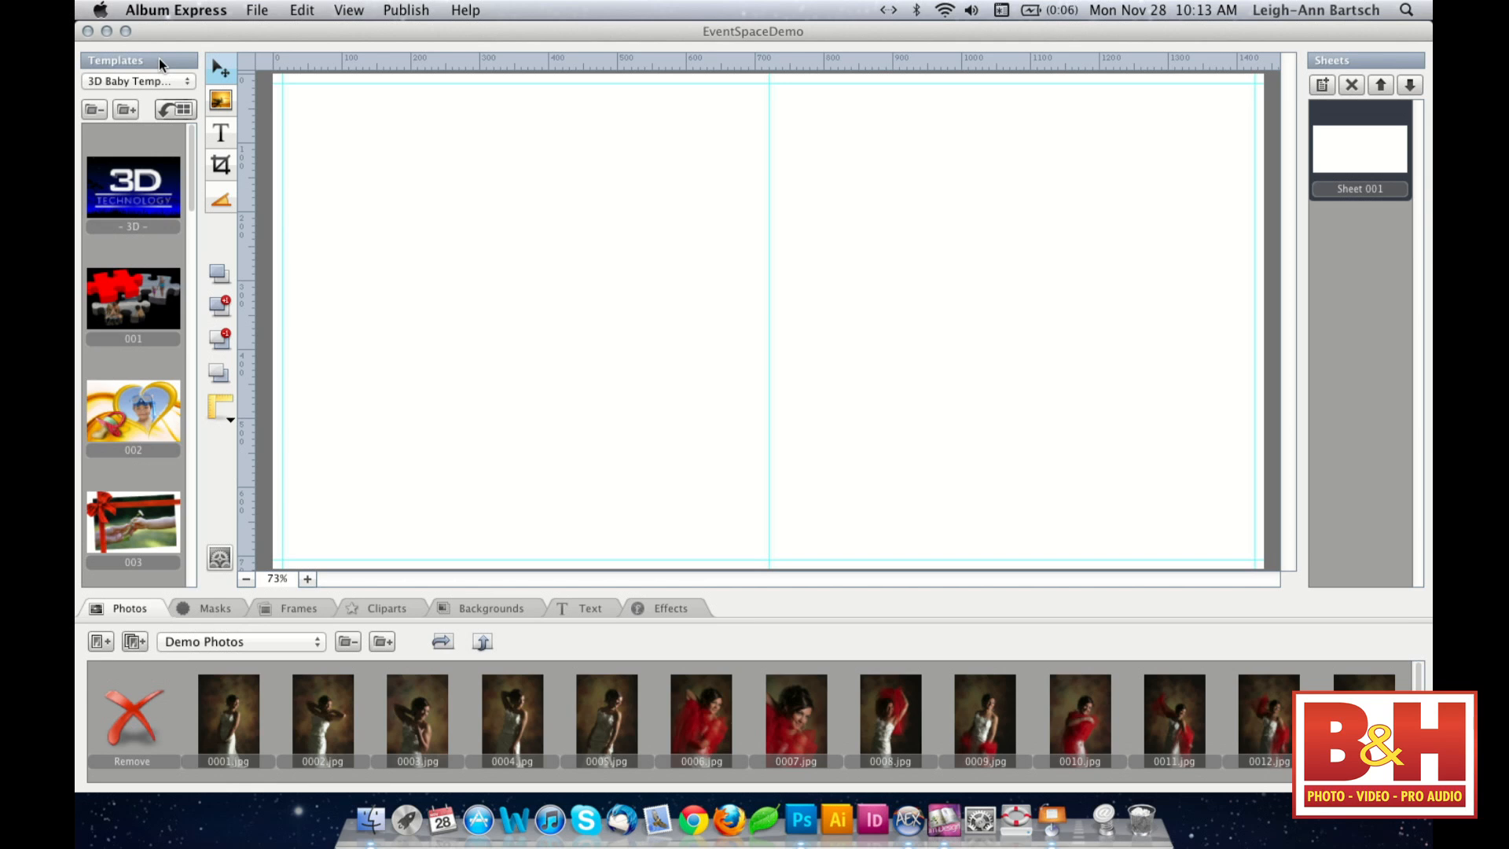
- Display the DP 1 Photo template category, look through its templates and check the other available categories
click(178, 81)
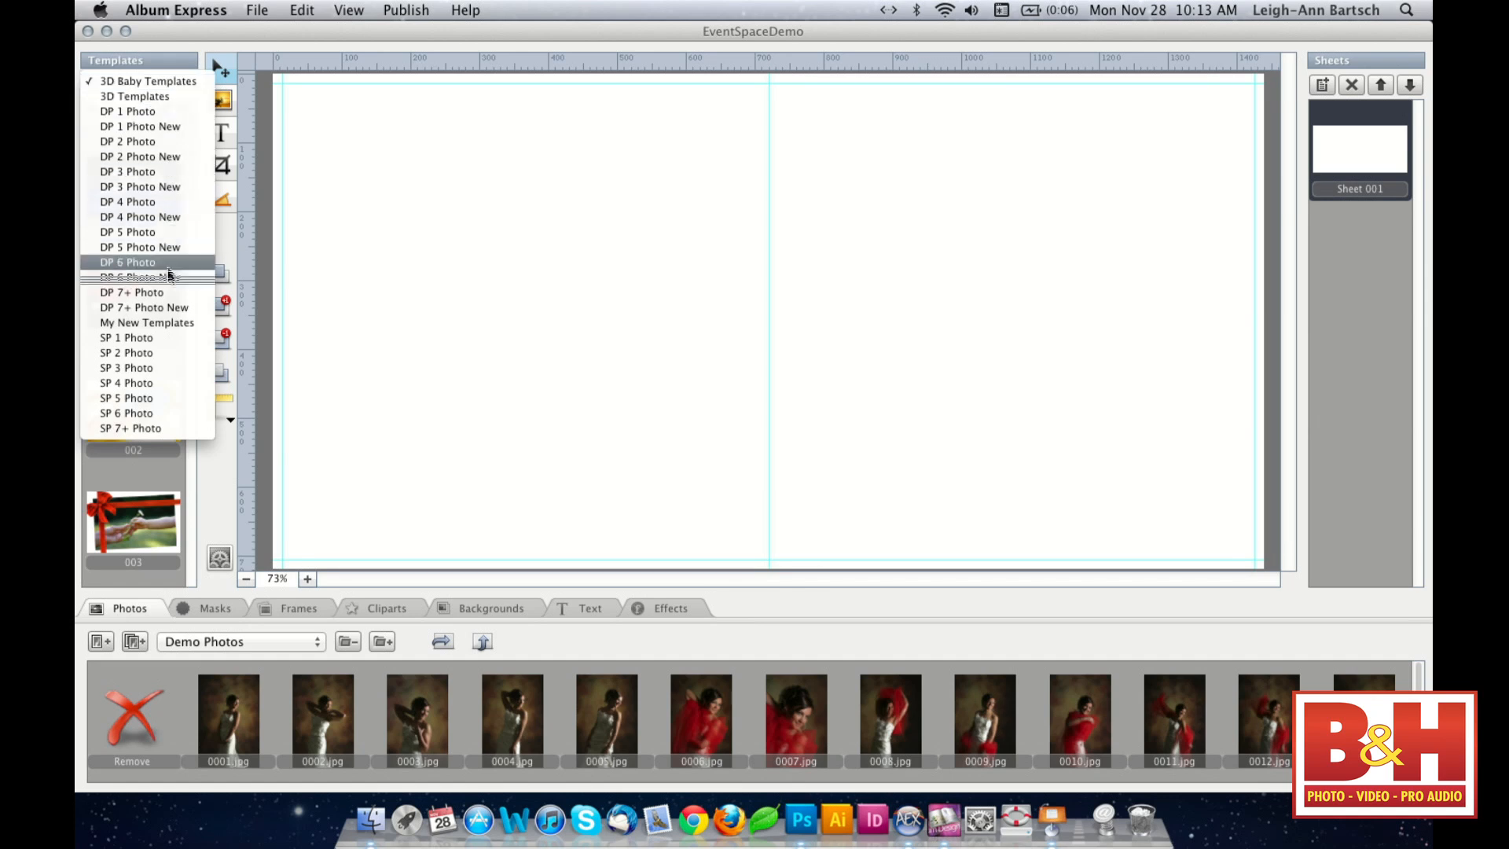
click(140, 113)
drag(192, 149, 189, 263)
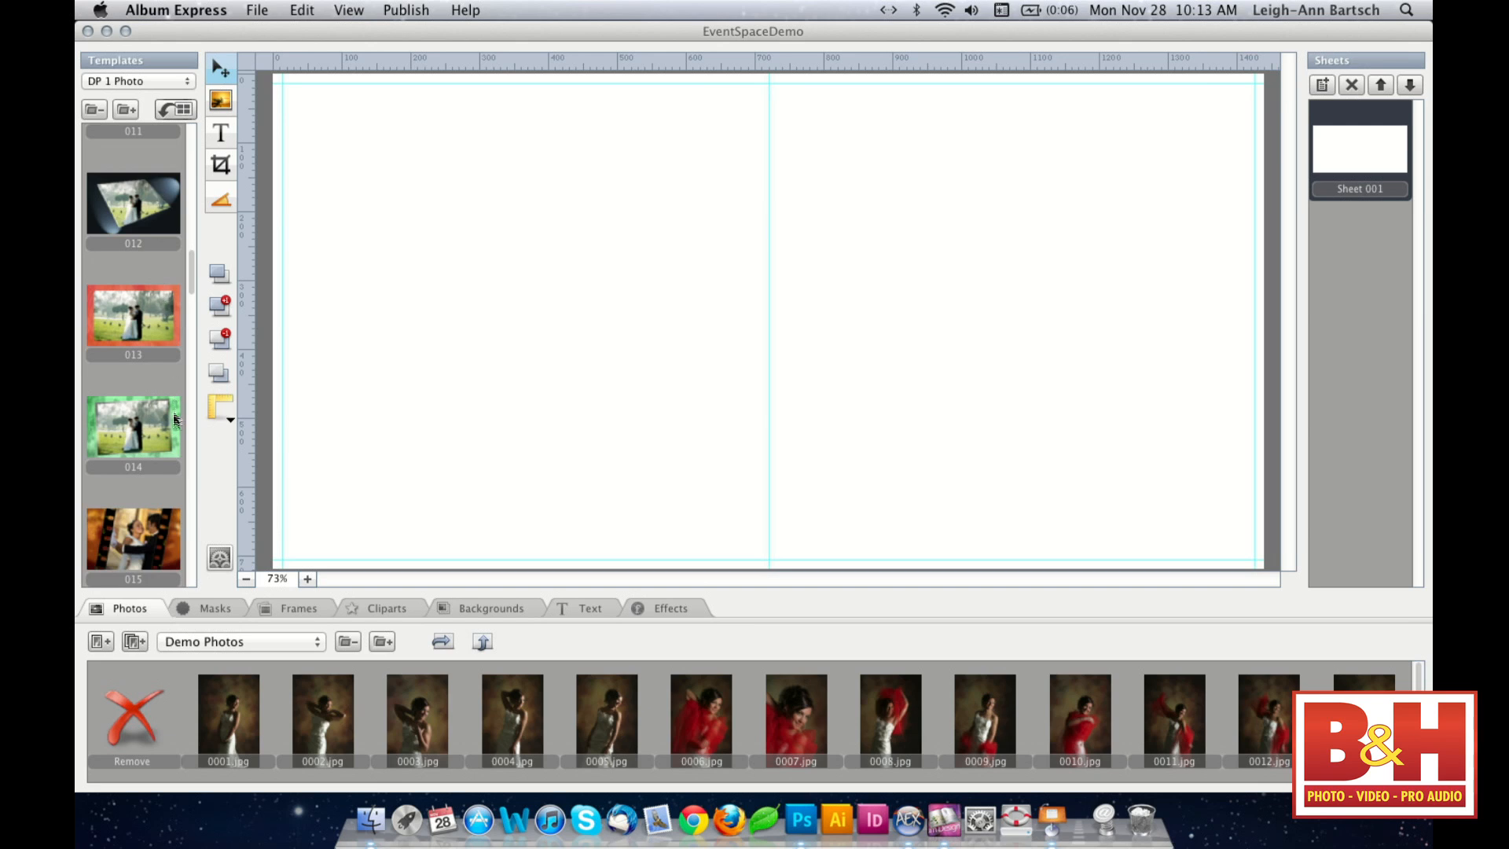
click(153, 80)
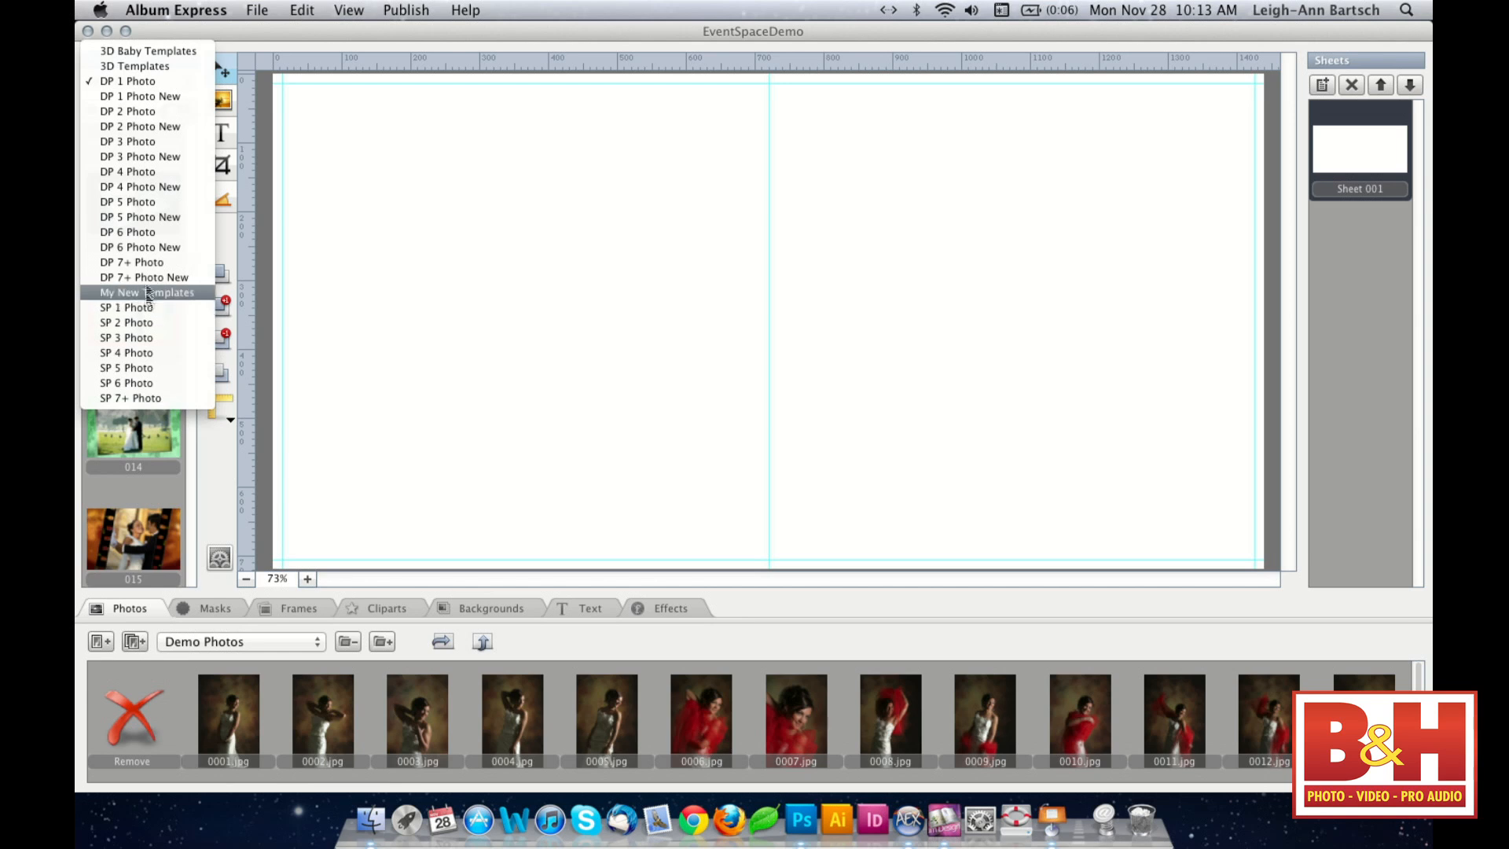
click(175, 28)
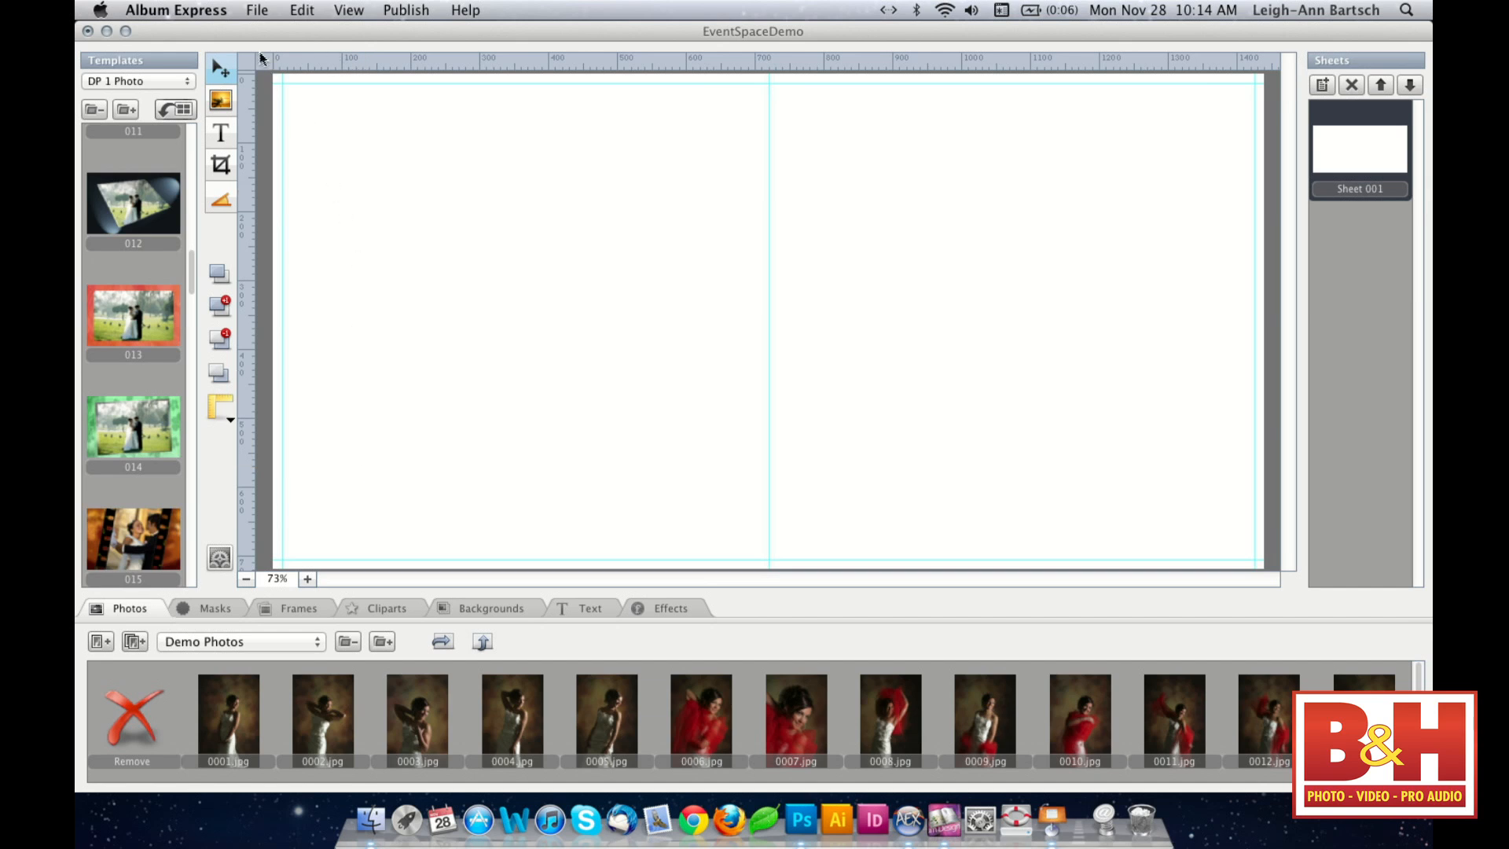
- Set the ruler units of the album sheet to inches
right_click(851, 67)
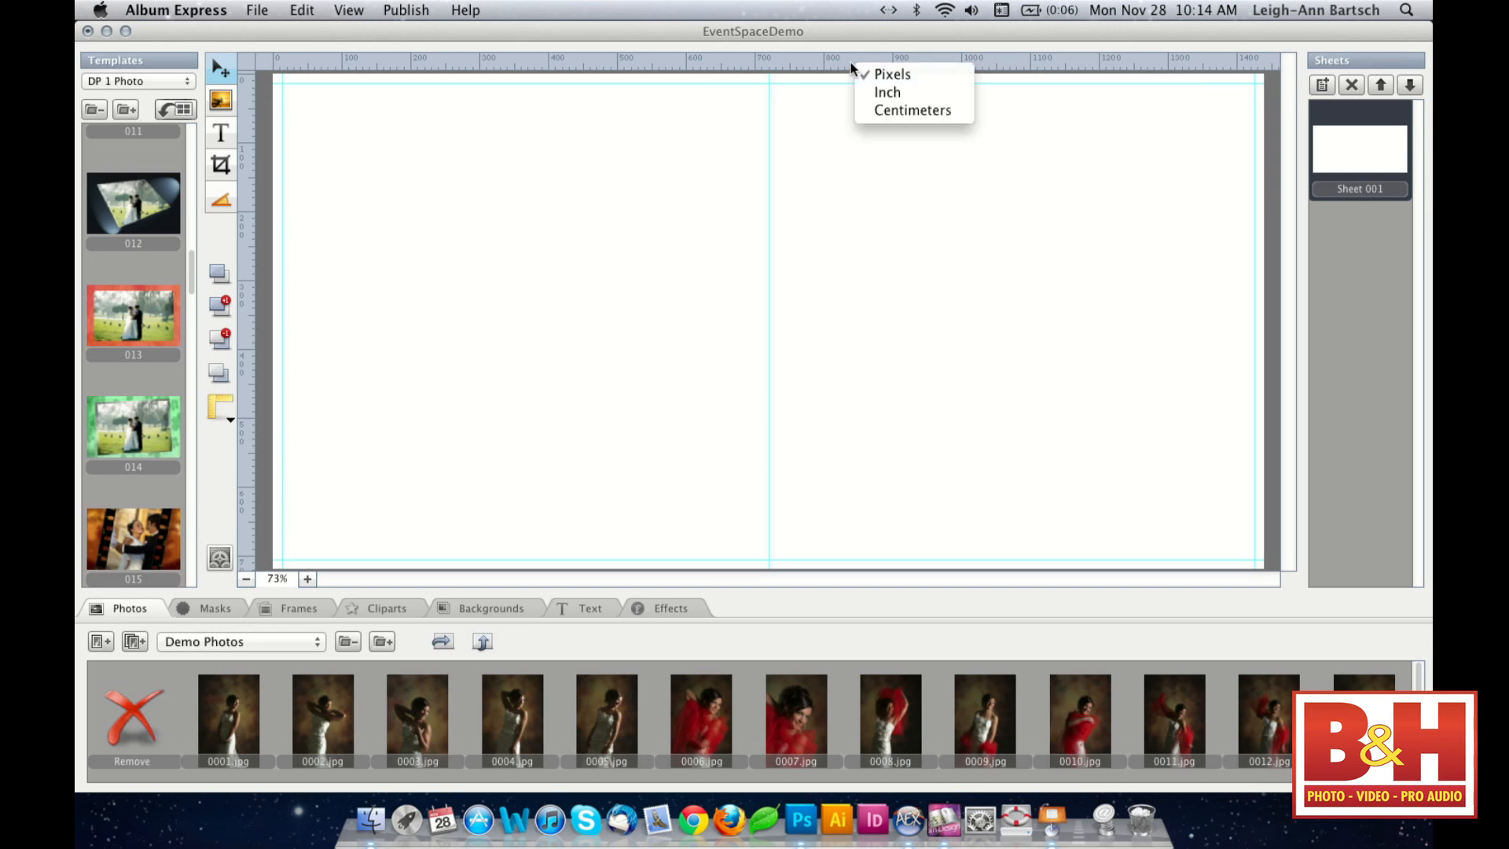
click(870, 92)
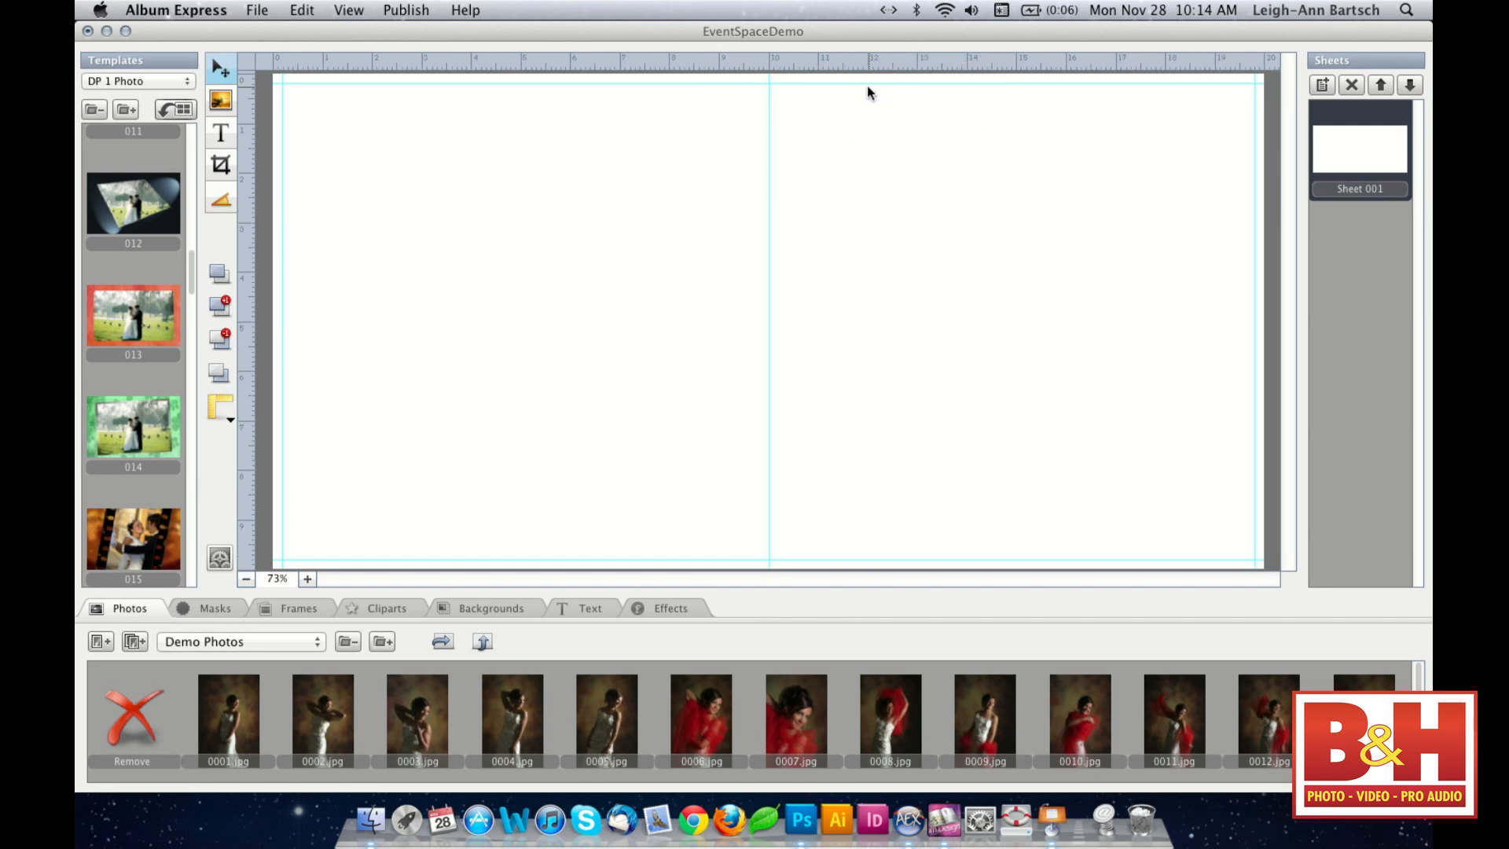
click(244, 580)
click(308, 580)
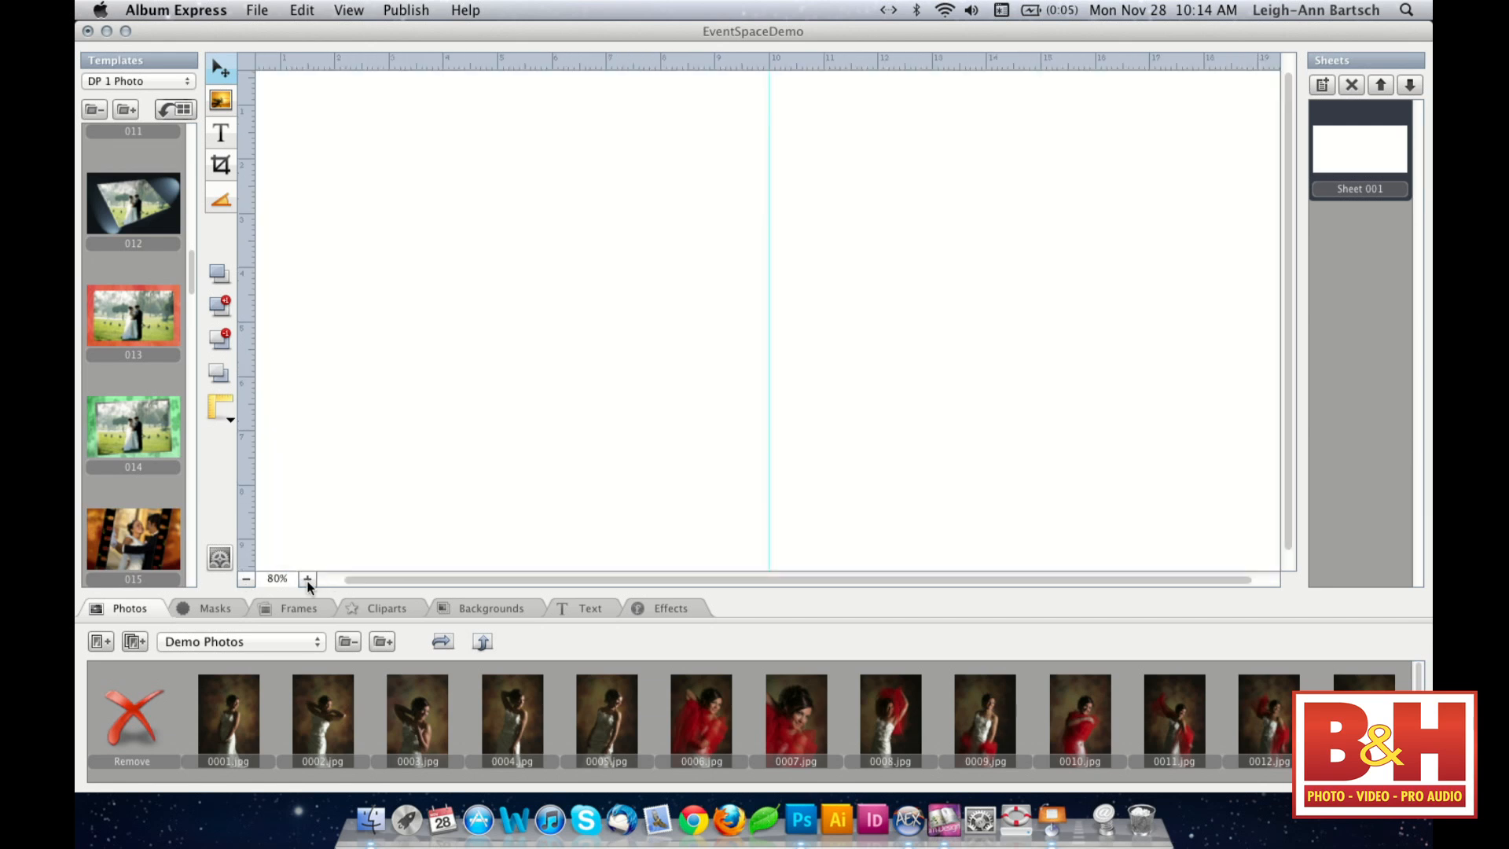
click(245, 580)
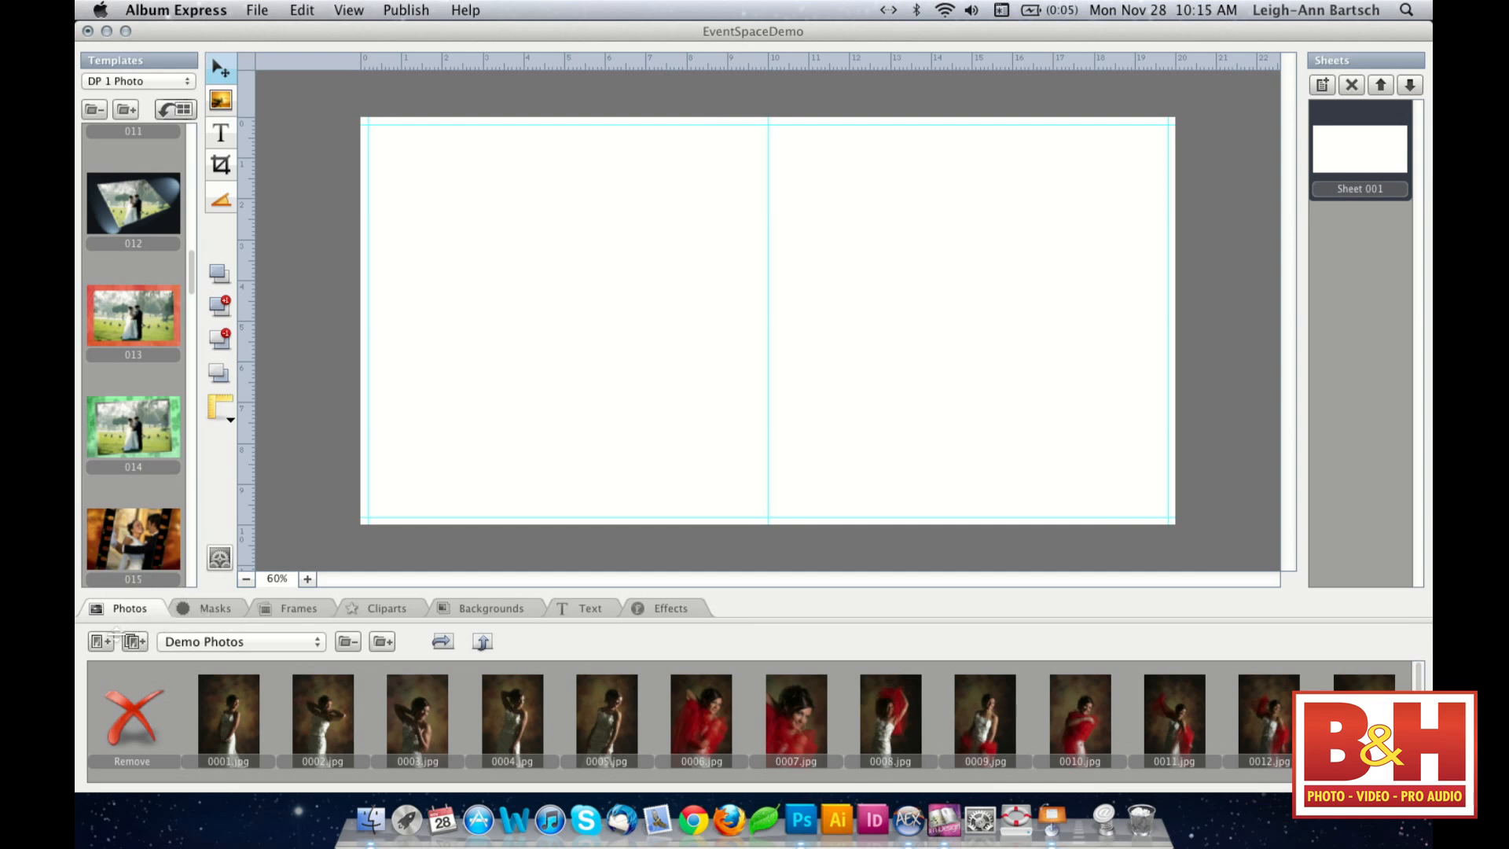
- Create a new photo folder named "Event Space Images" in the project's photo library
click(229, 643)
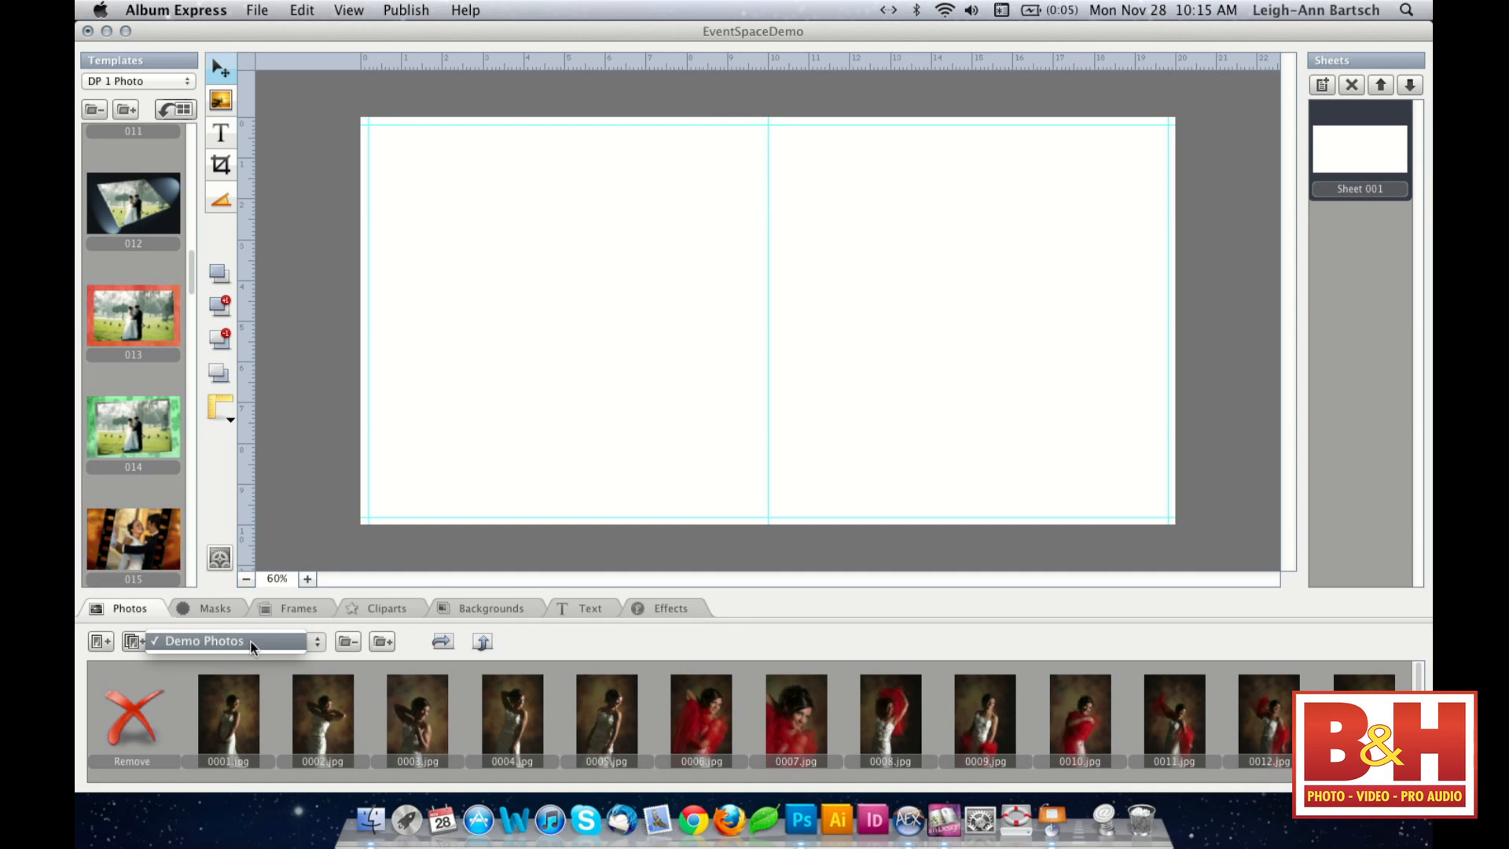
click(295, 643)
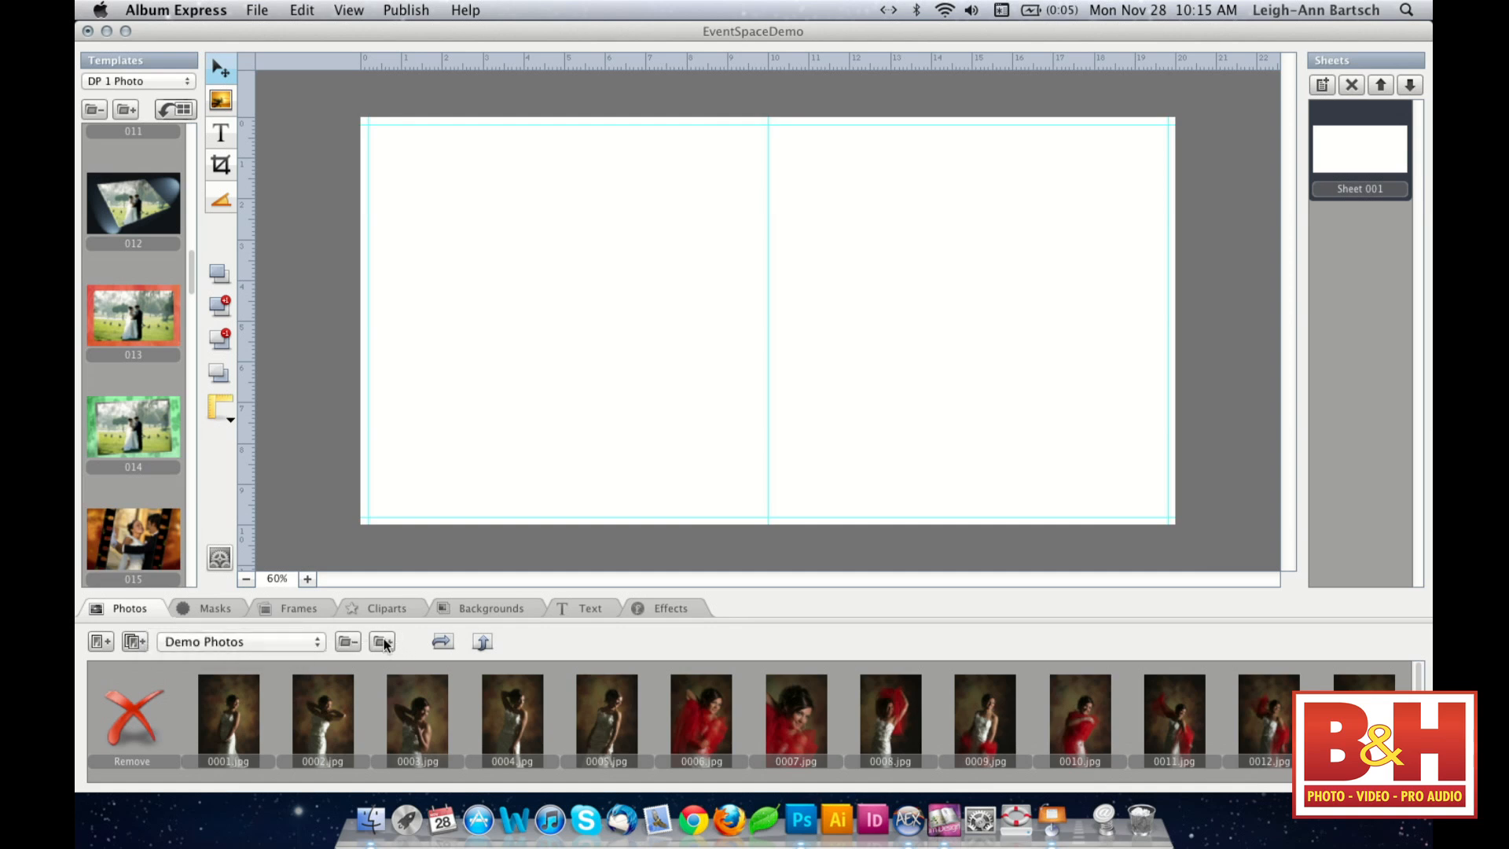
click(383, 642)
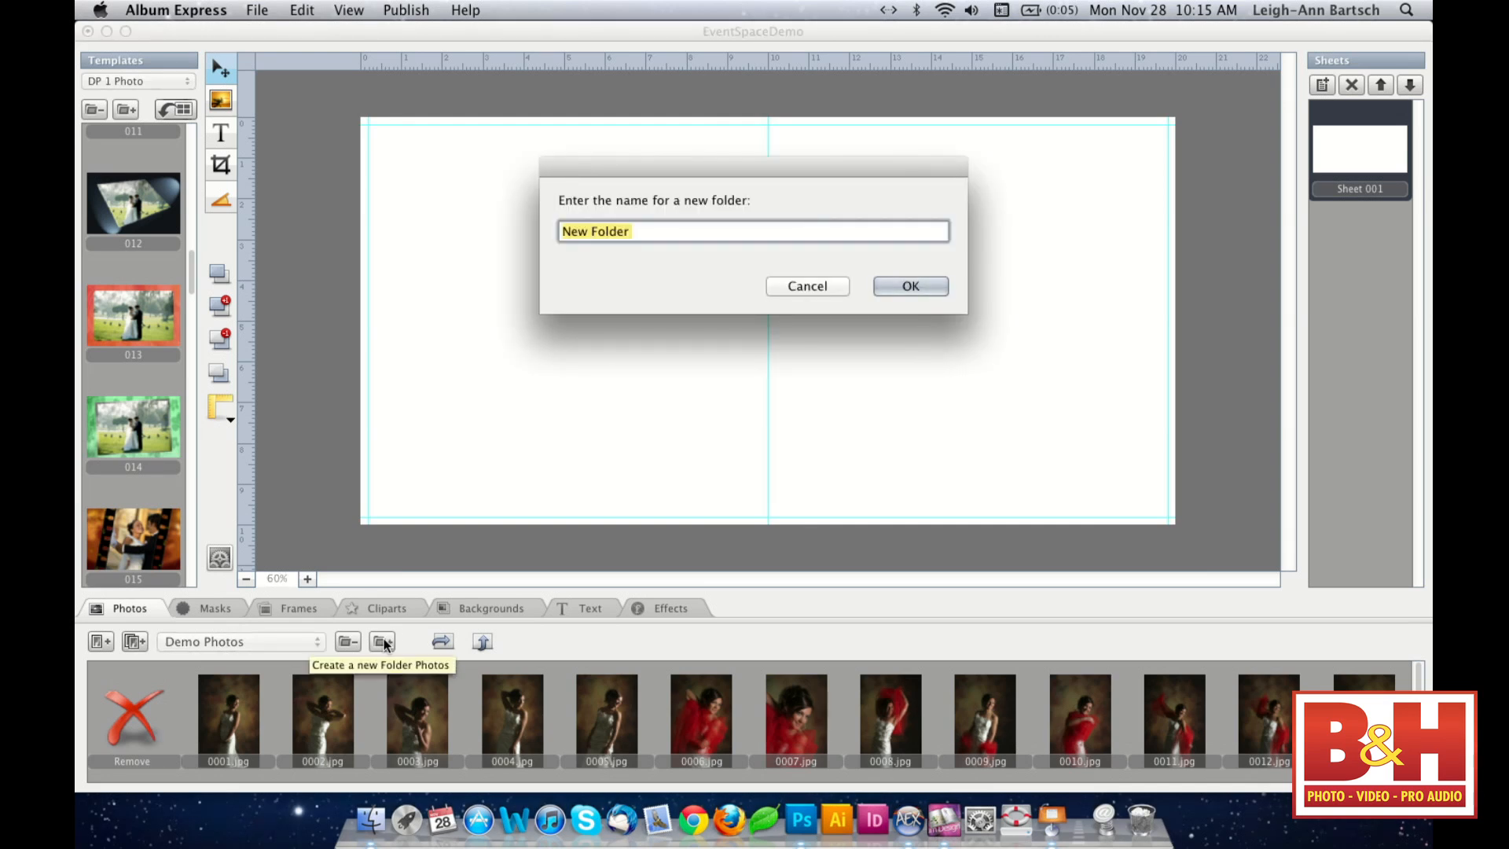
text(Event)
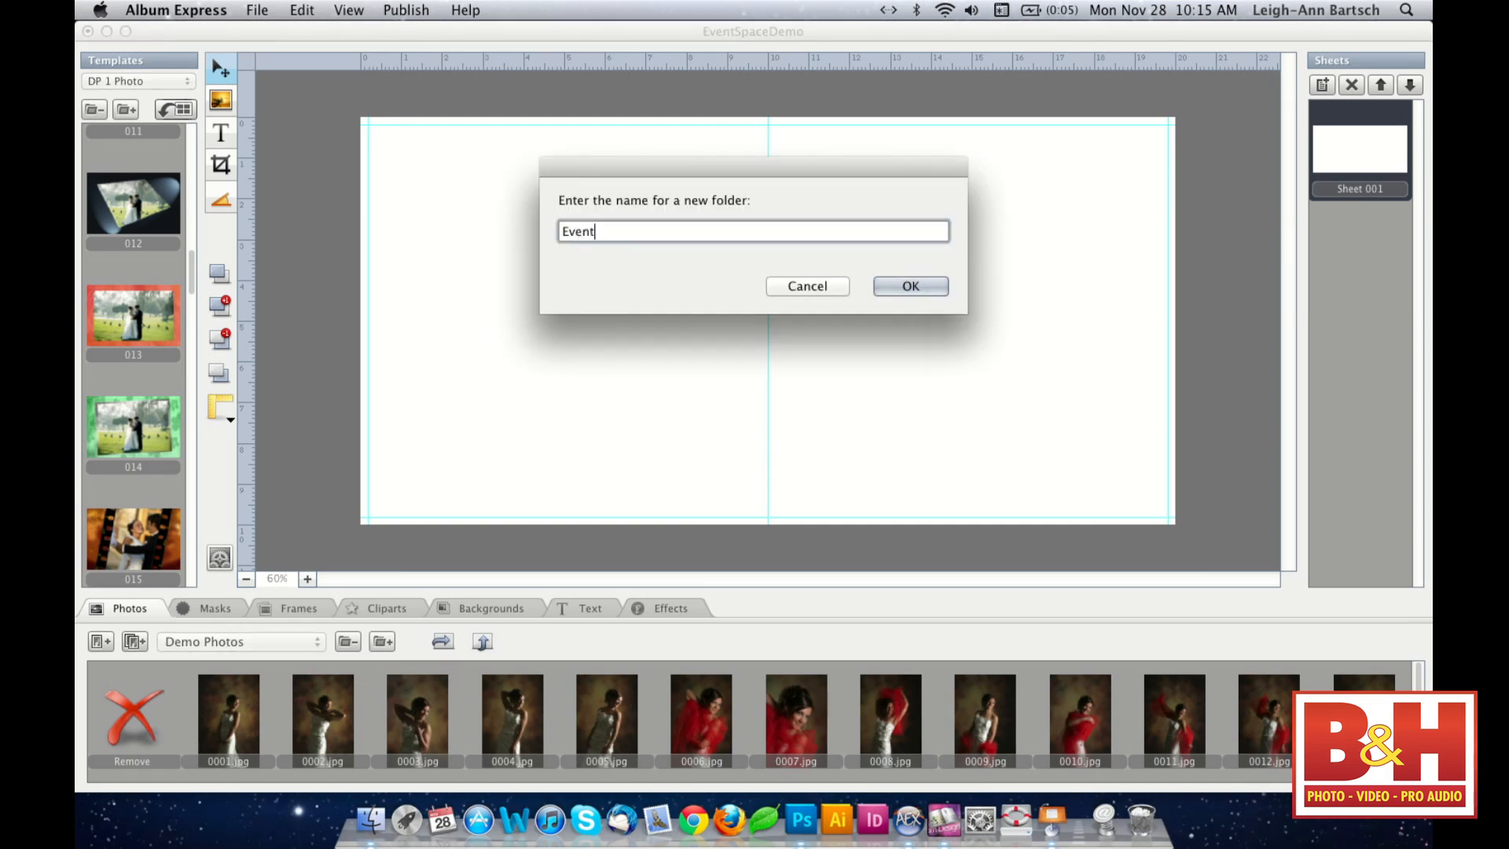
text( Space Images)
click(942, 291)
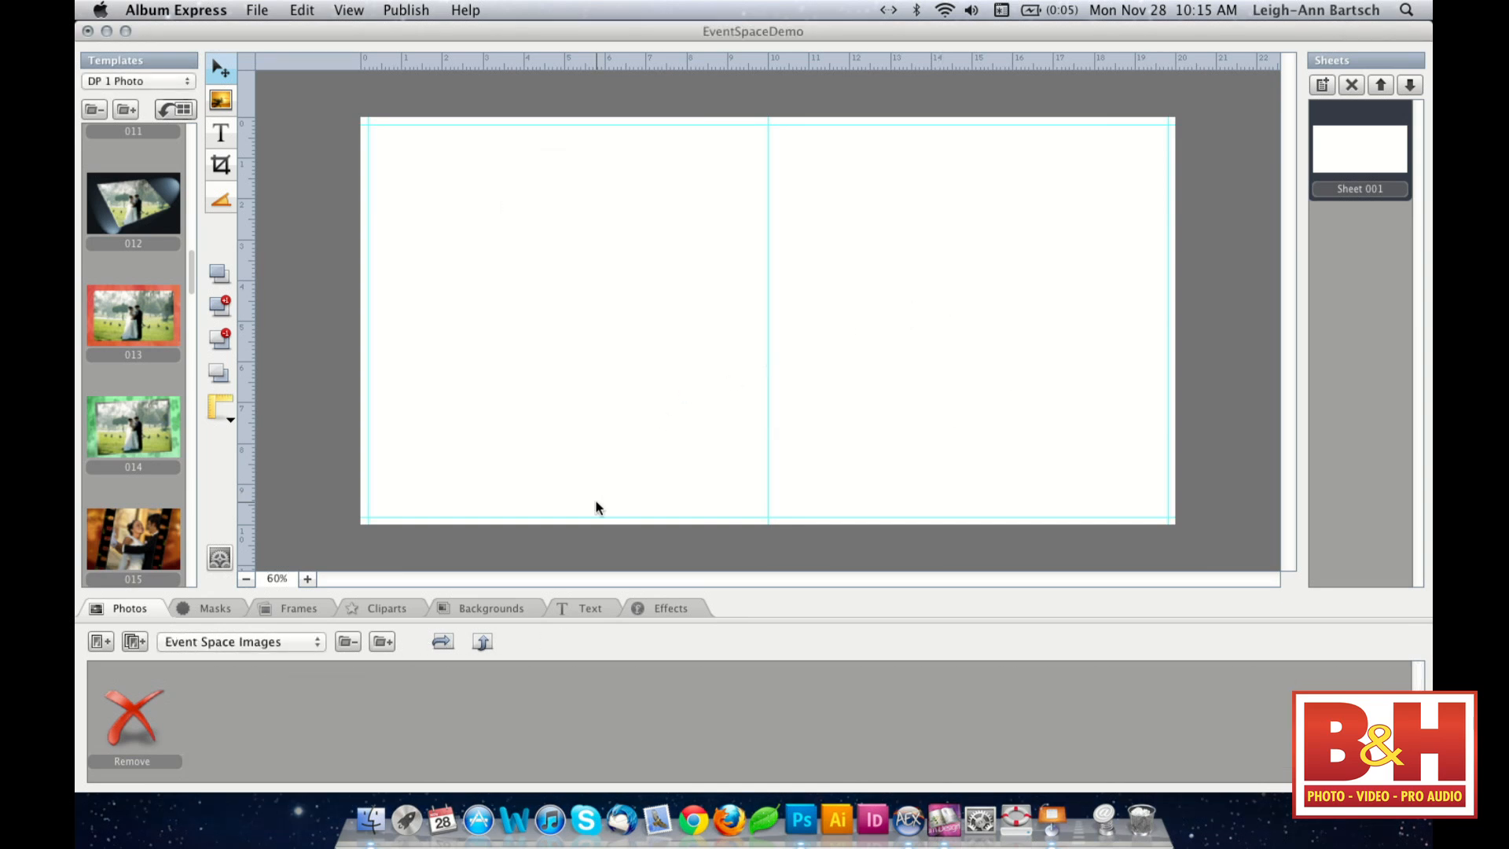
click(134, 642)
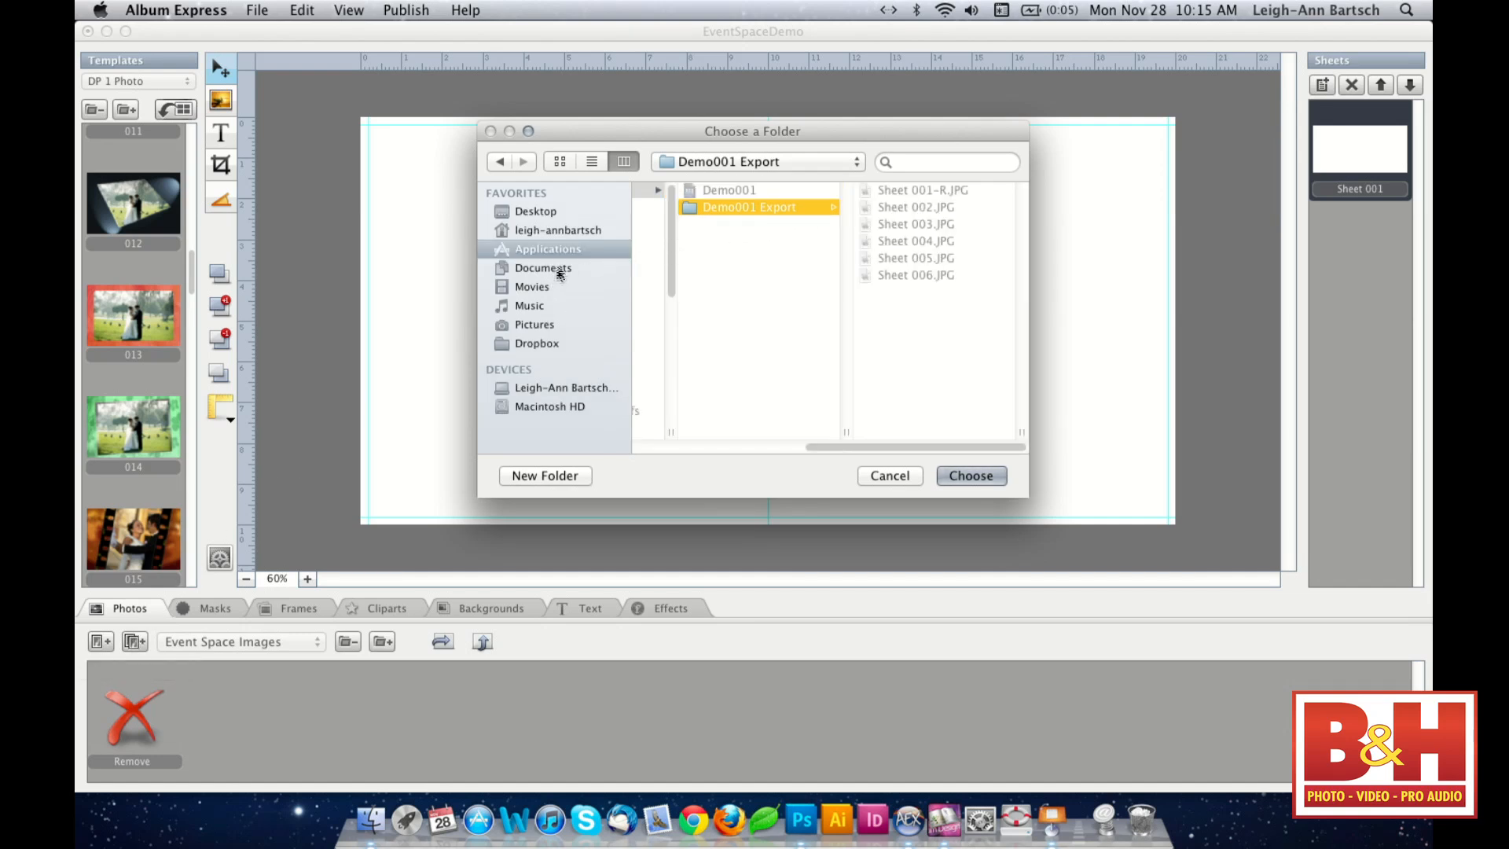
click(553, 325)
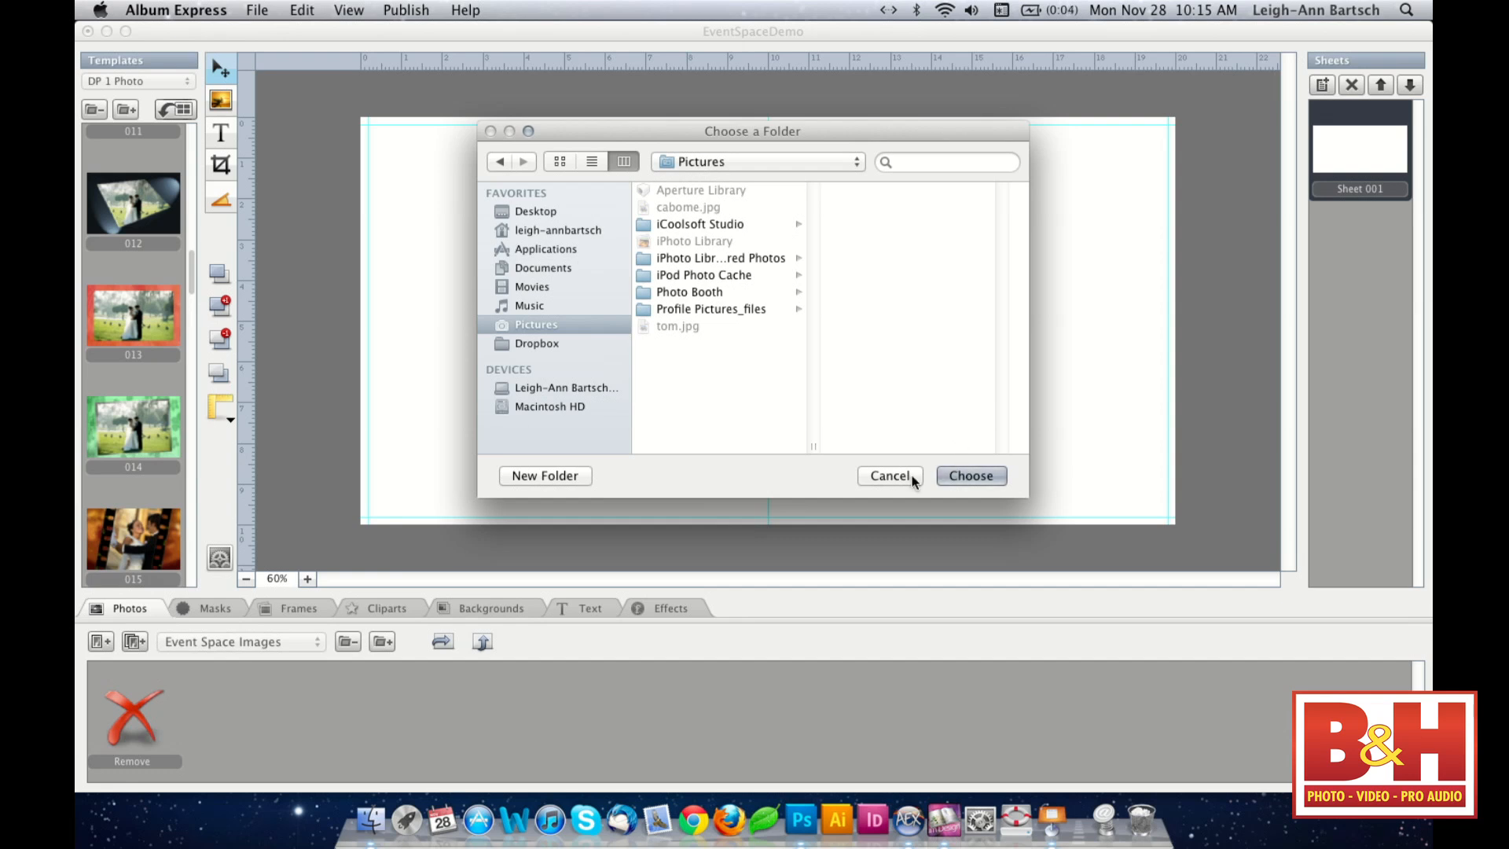
click(890, 475)
- Switch the photo library to the Demo Photos folder
click(303, 641)
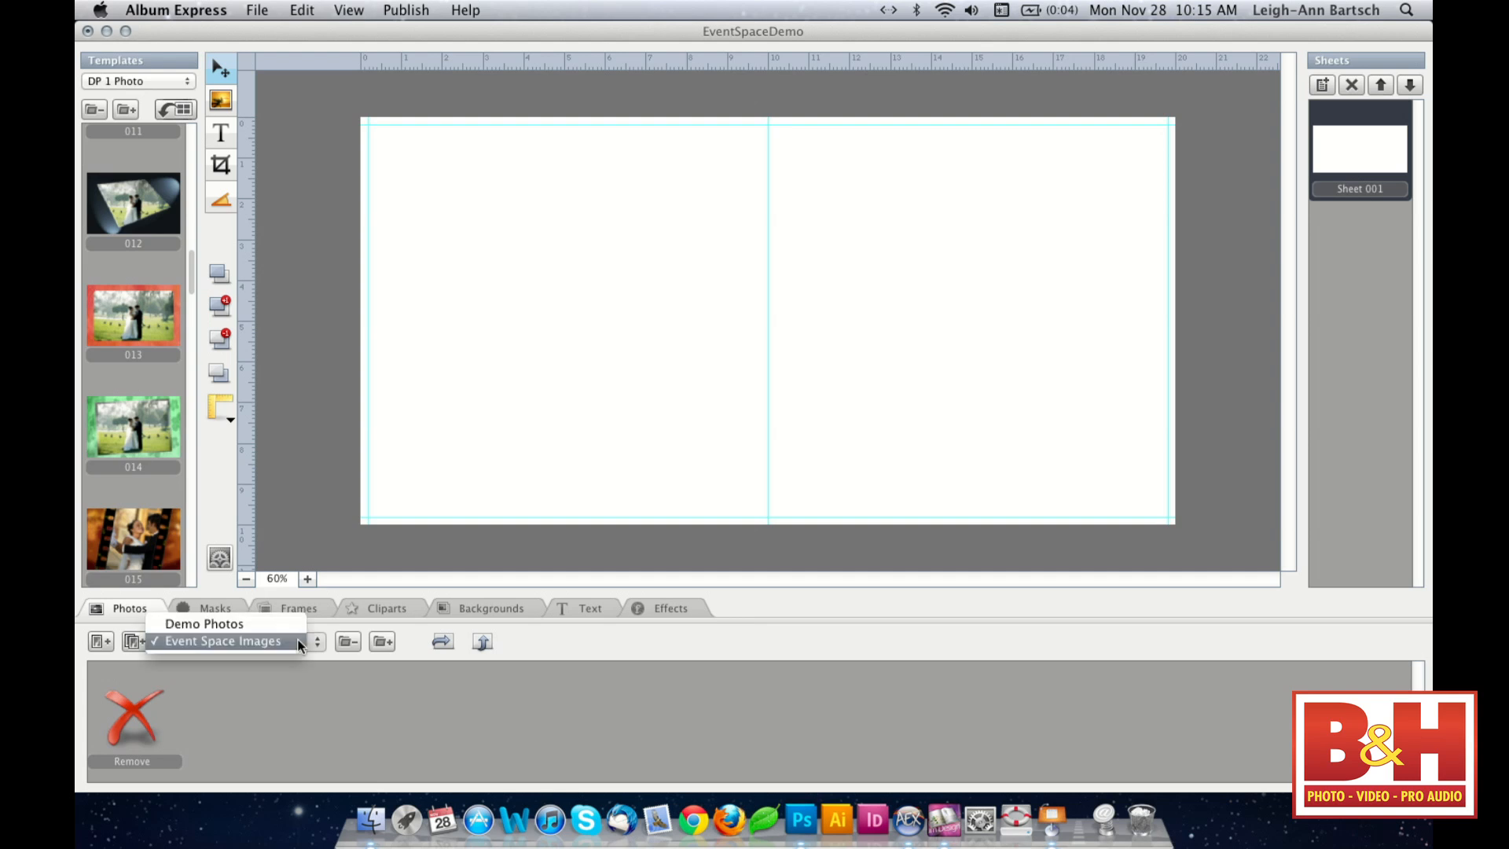
click(294, 624)
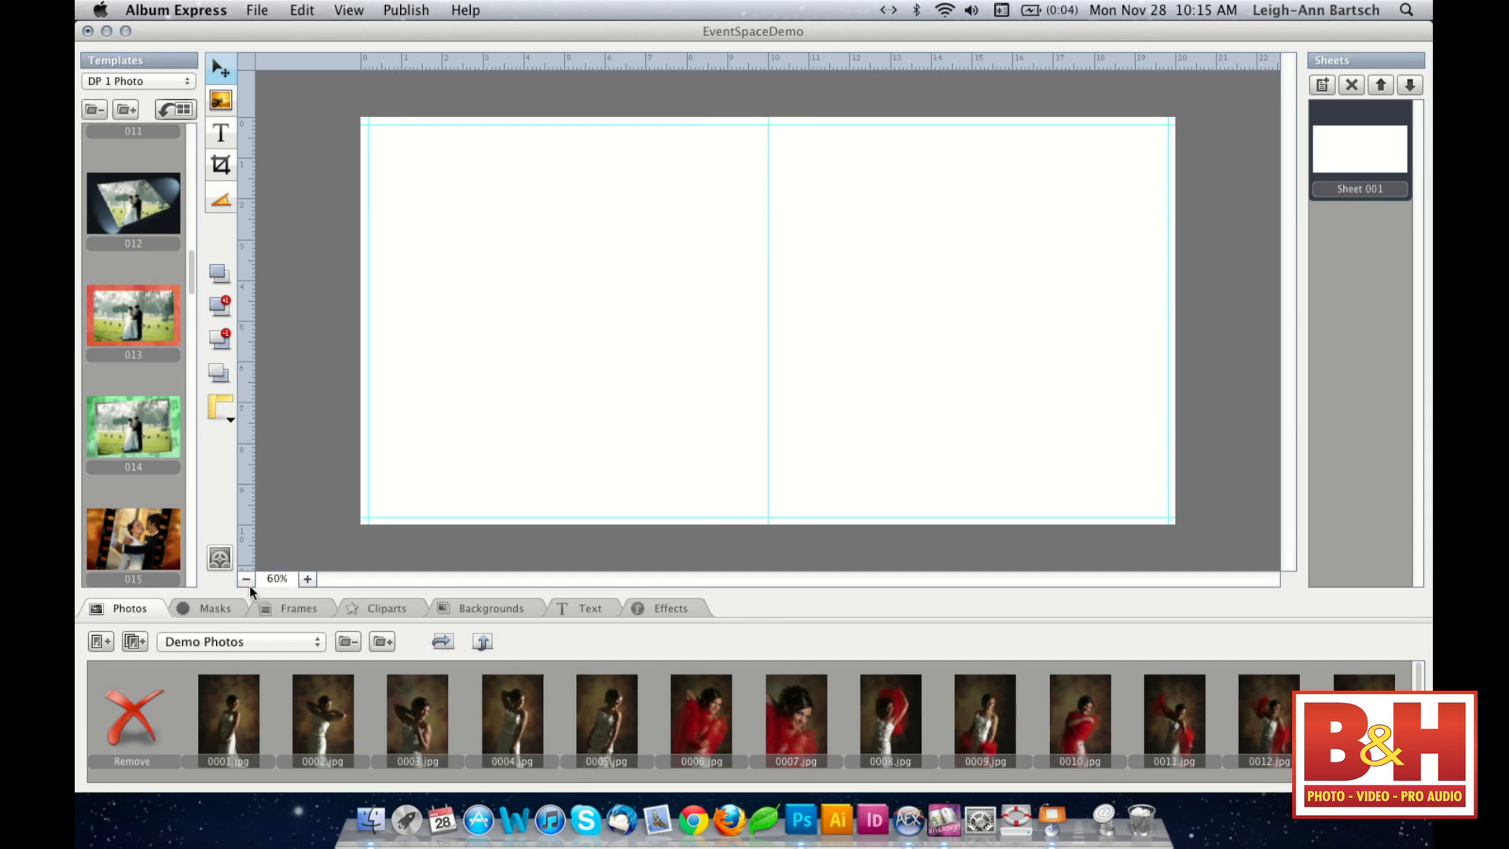
- Browse the mask library, looking through the Dissolves and Films categories
click(224, 609)
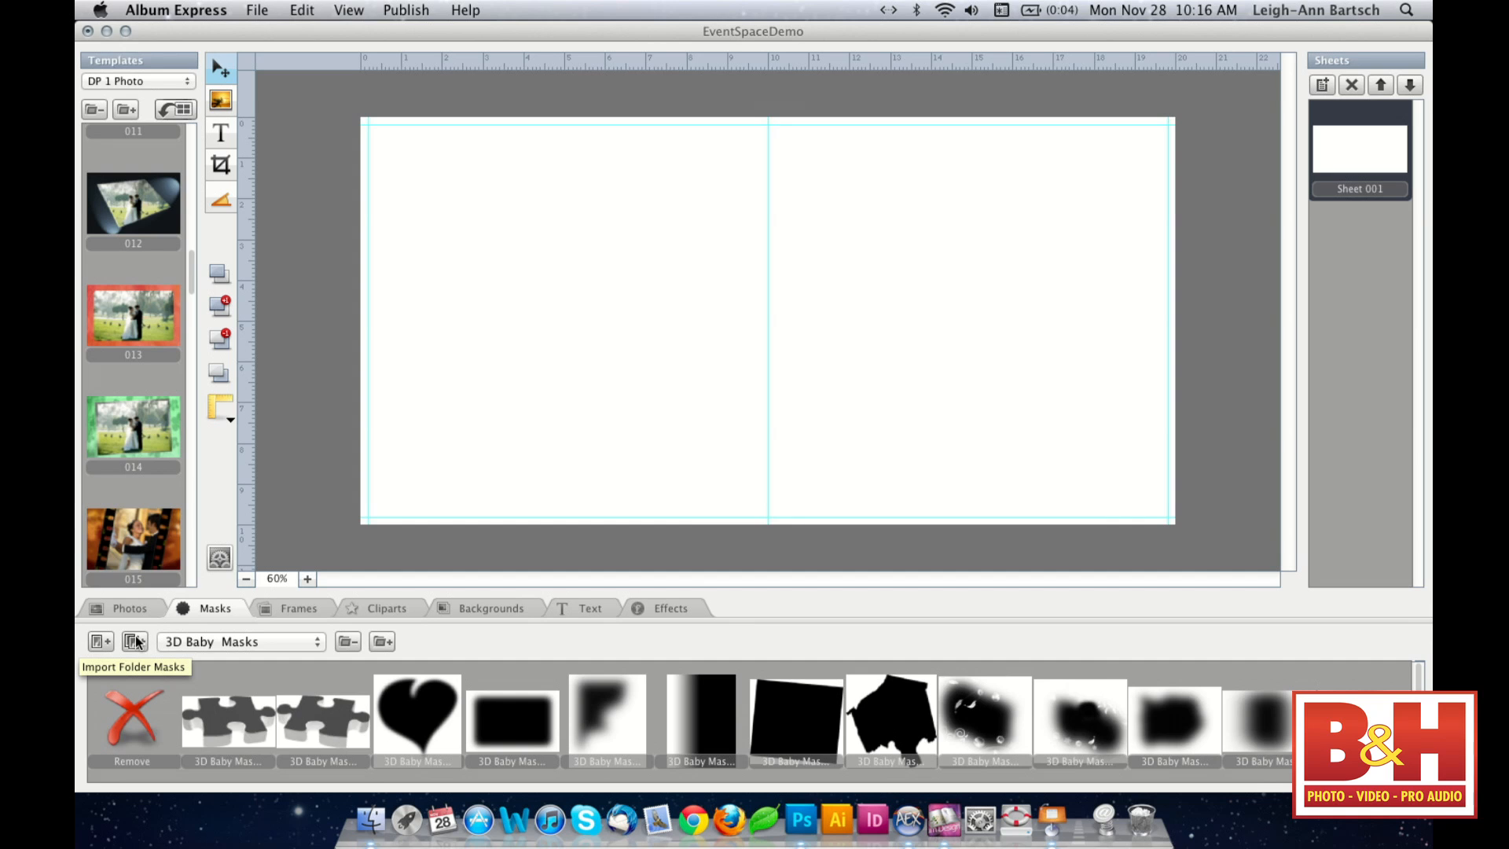
click(272, 643)
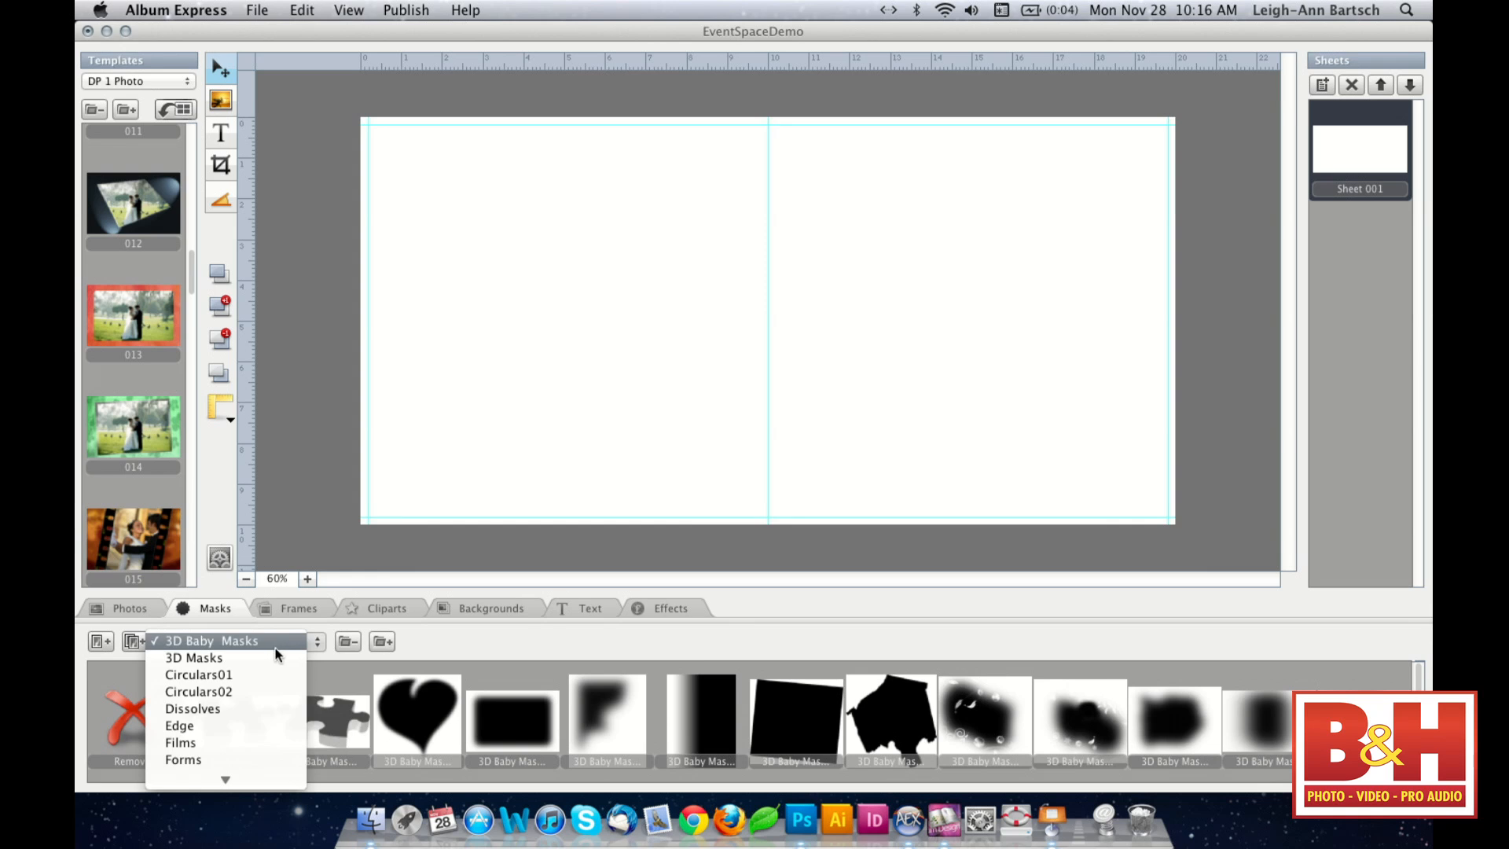
click(230, 705)
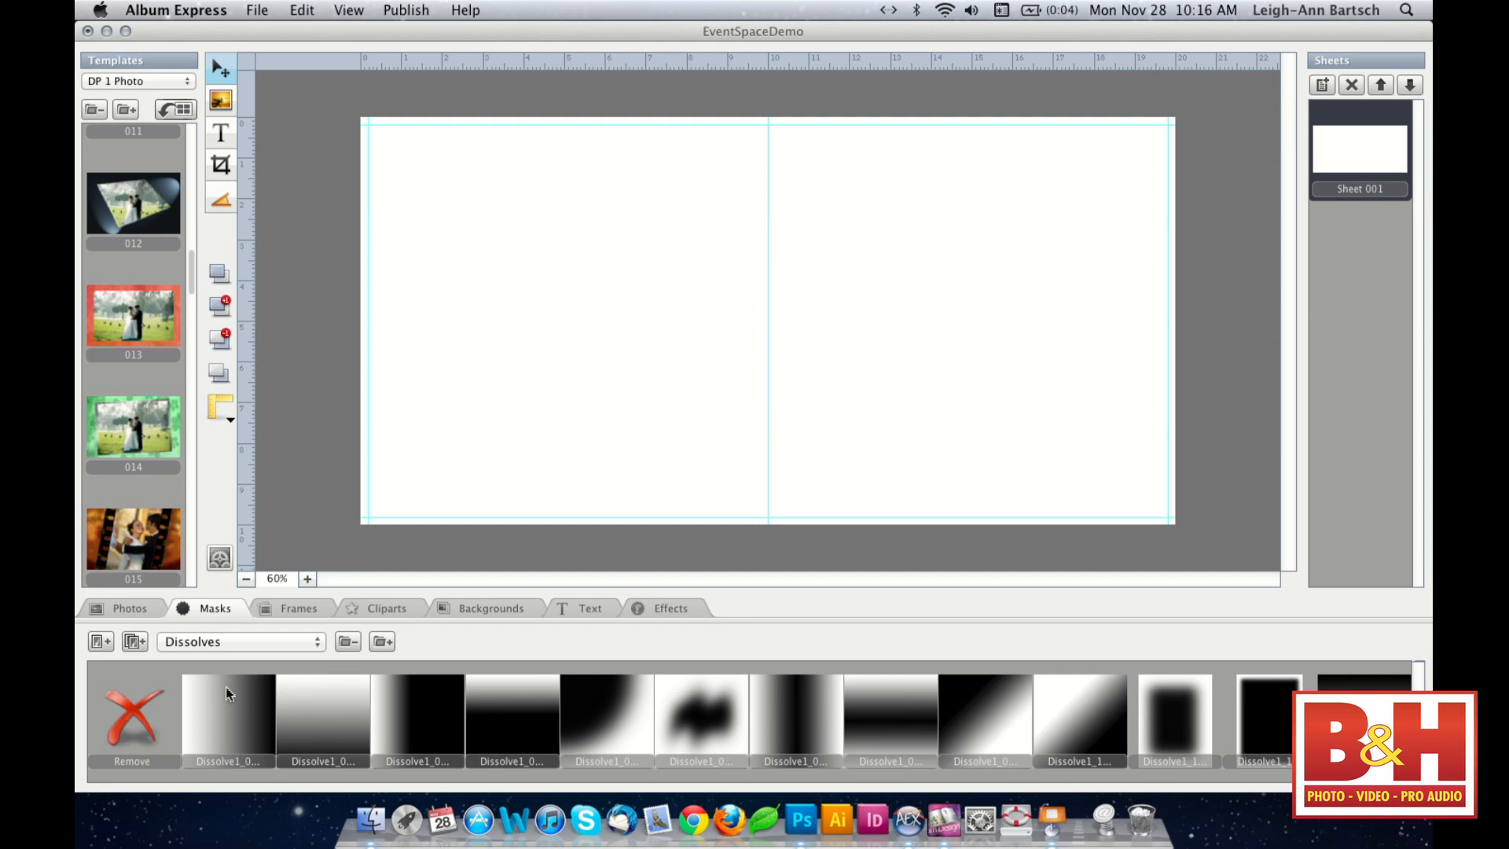
click(224, 644)
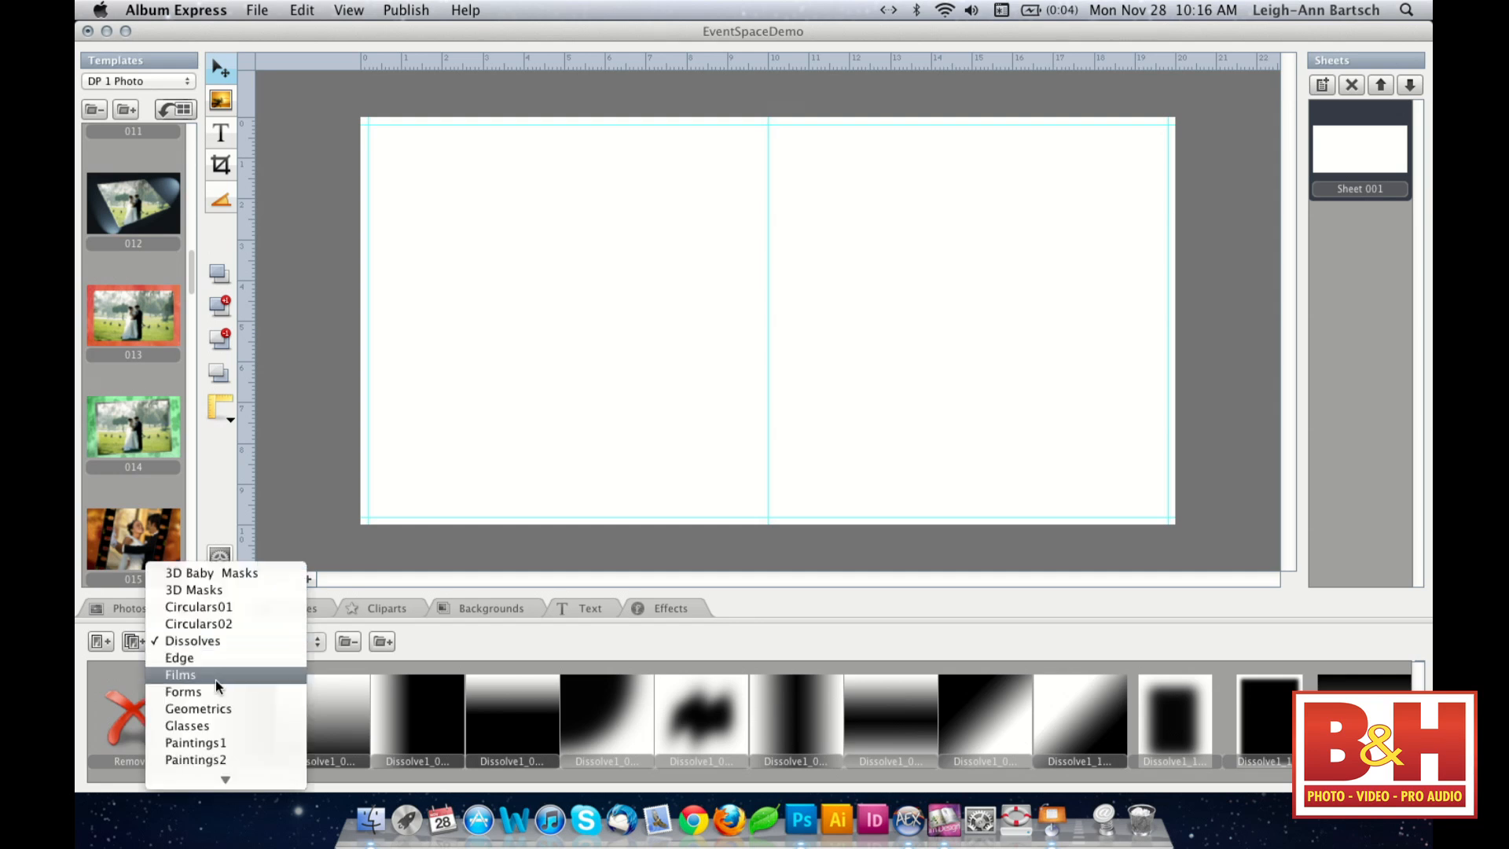
click(216, 677)
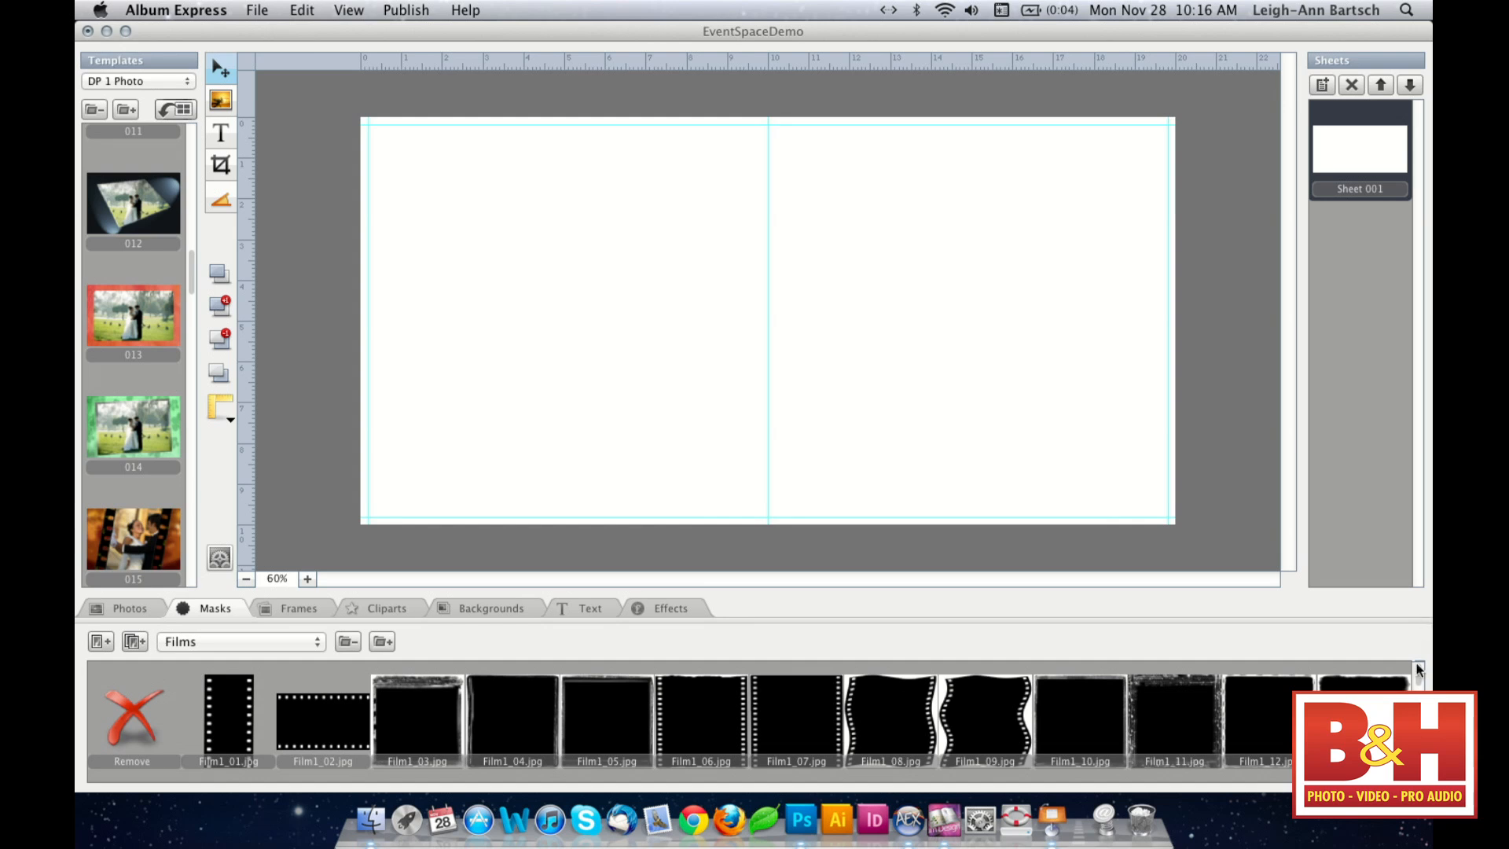
scroll(1418, 677, down, 3)
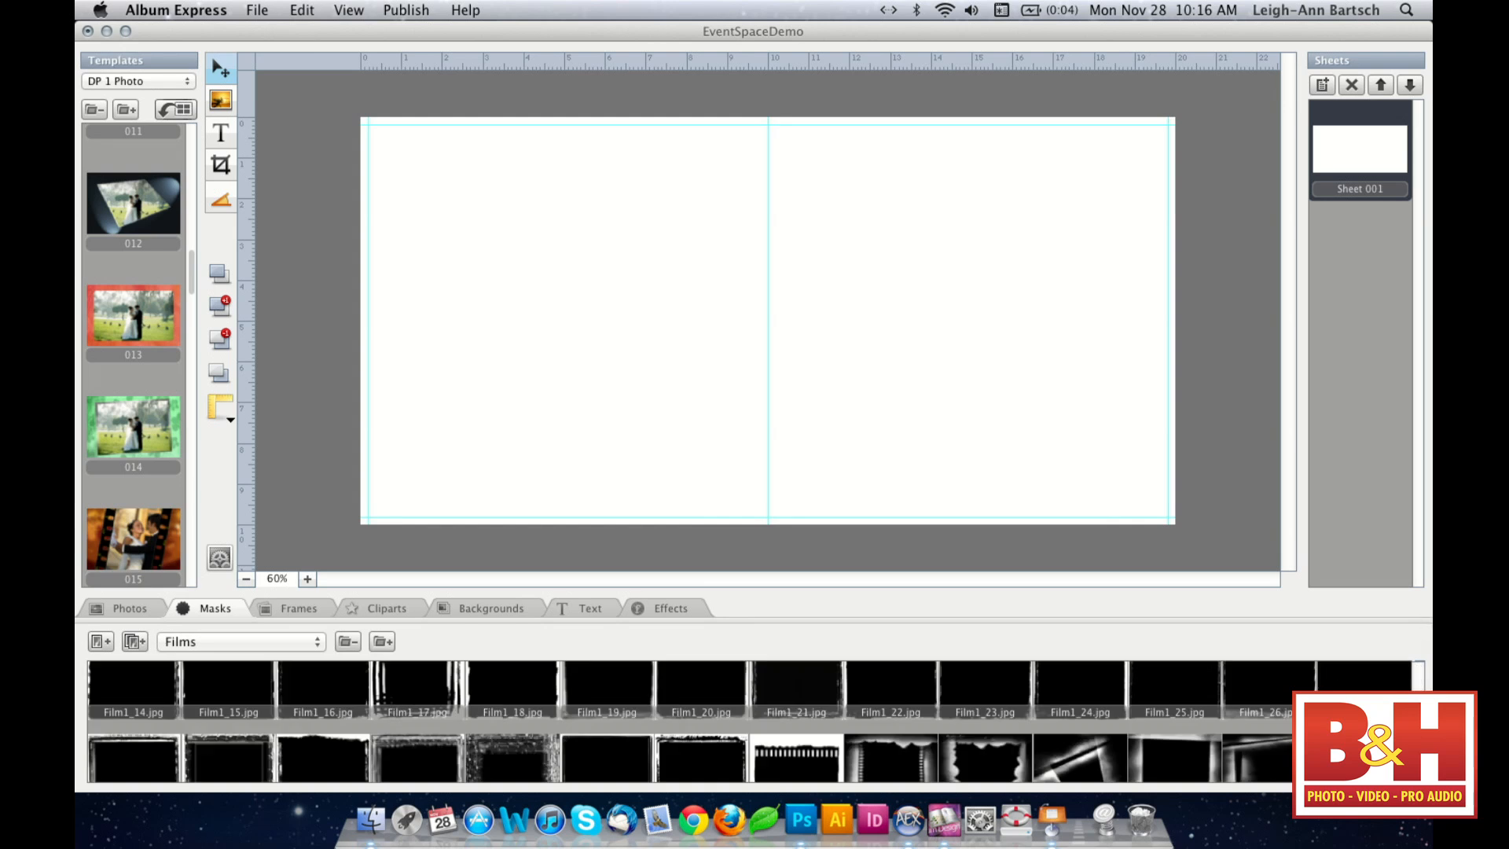
- Look through the rest of the Films masks and return to the start of the set
scroll(689, 721, down, 2)
scroll(689, 721, down, 3)
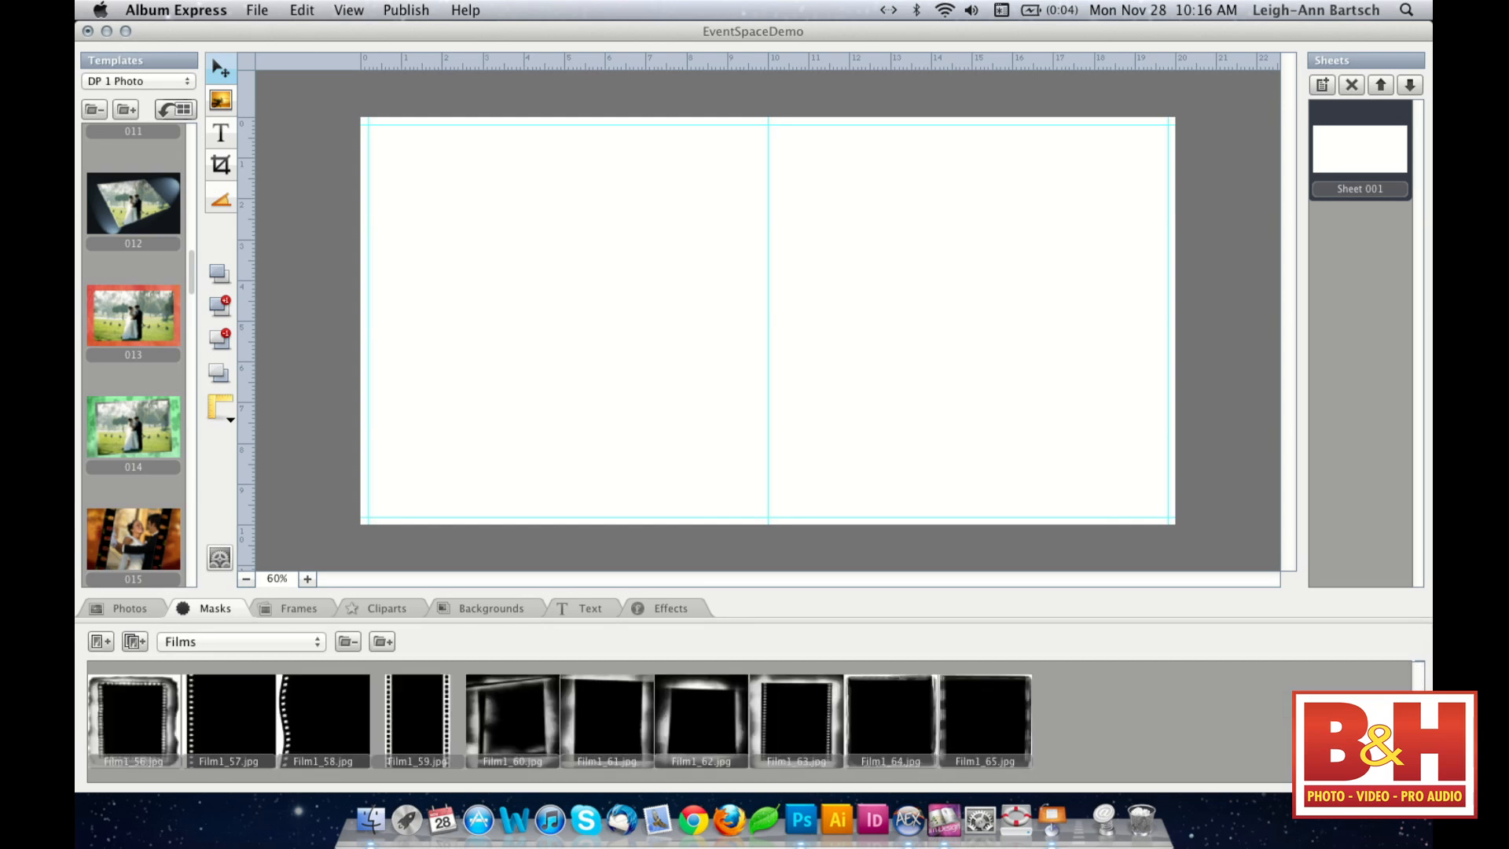
scroll(1419, 676, up, 10)
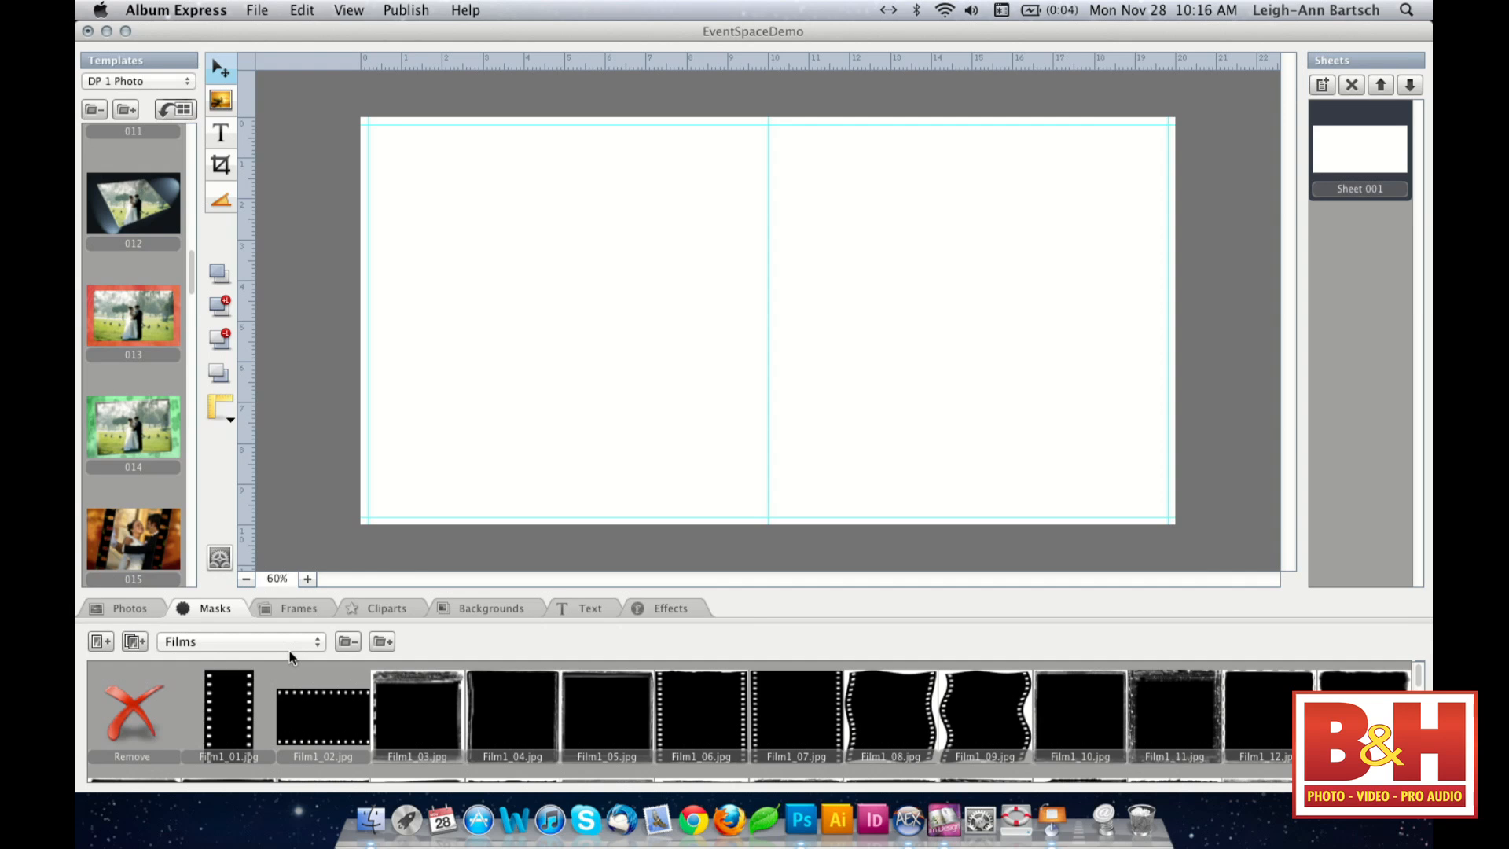
- Browse the frame library, viewing the Edges and FlipPage categories
click(299, 609)
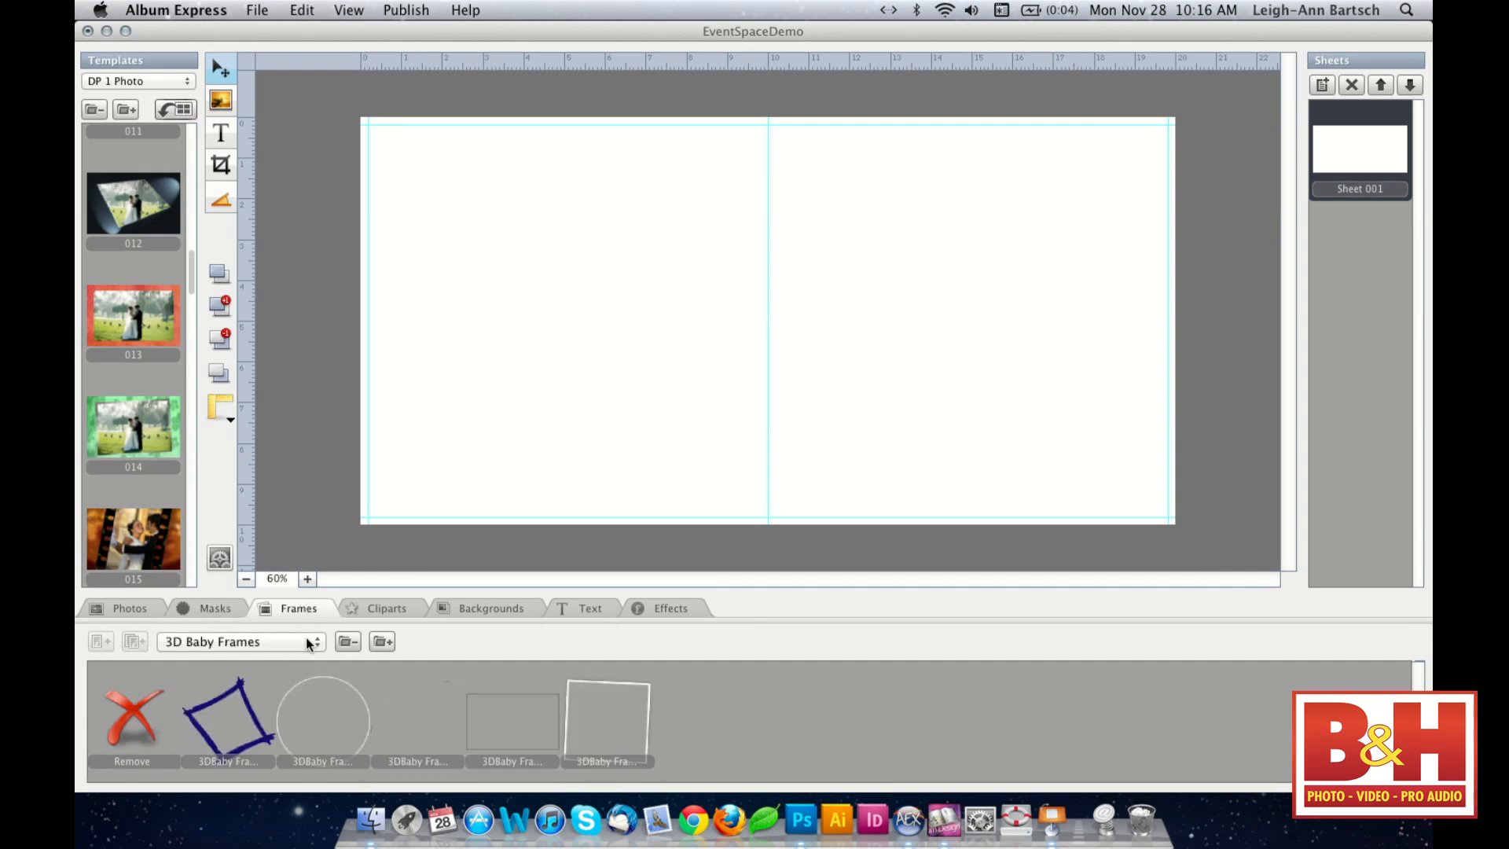
click(307, 643)
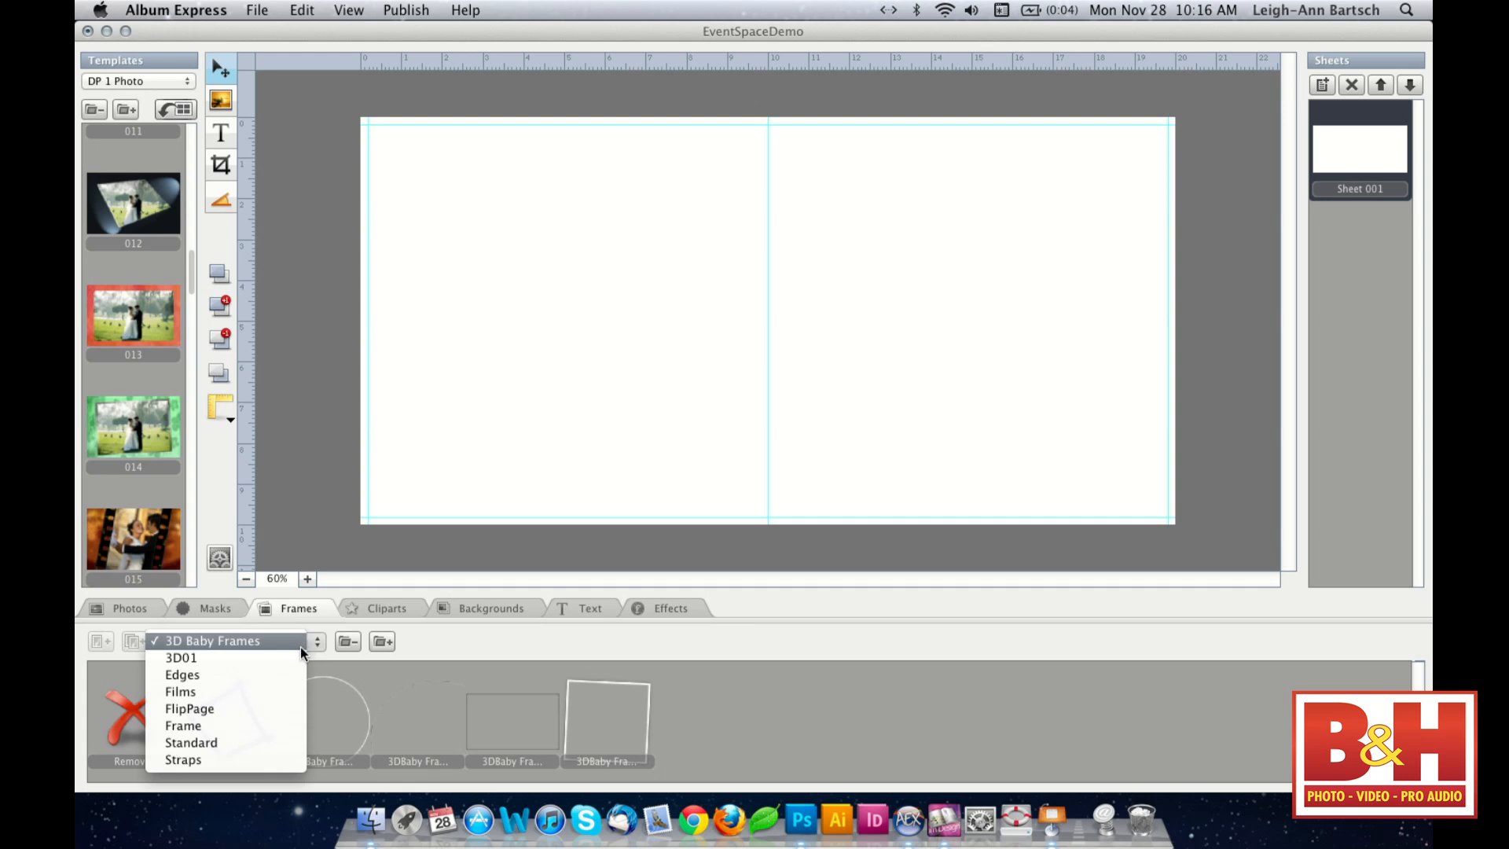
click(289, 674)
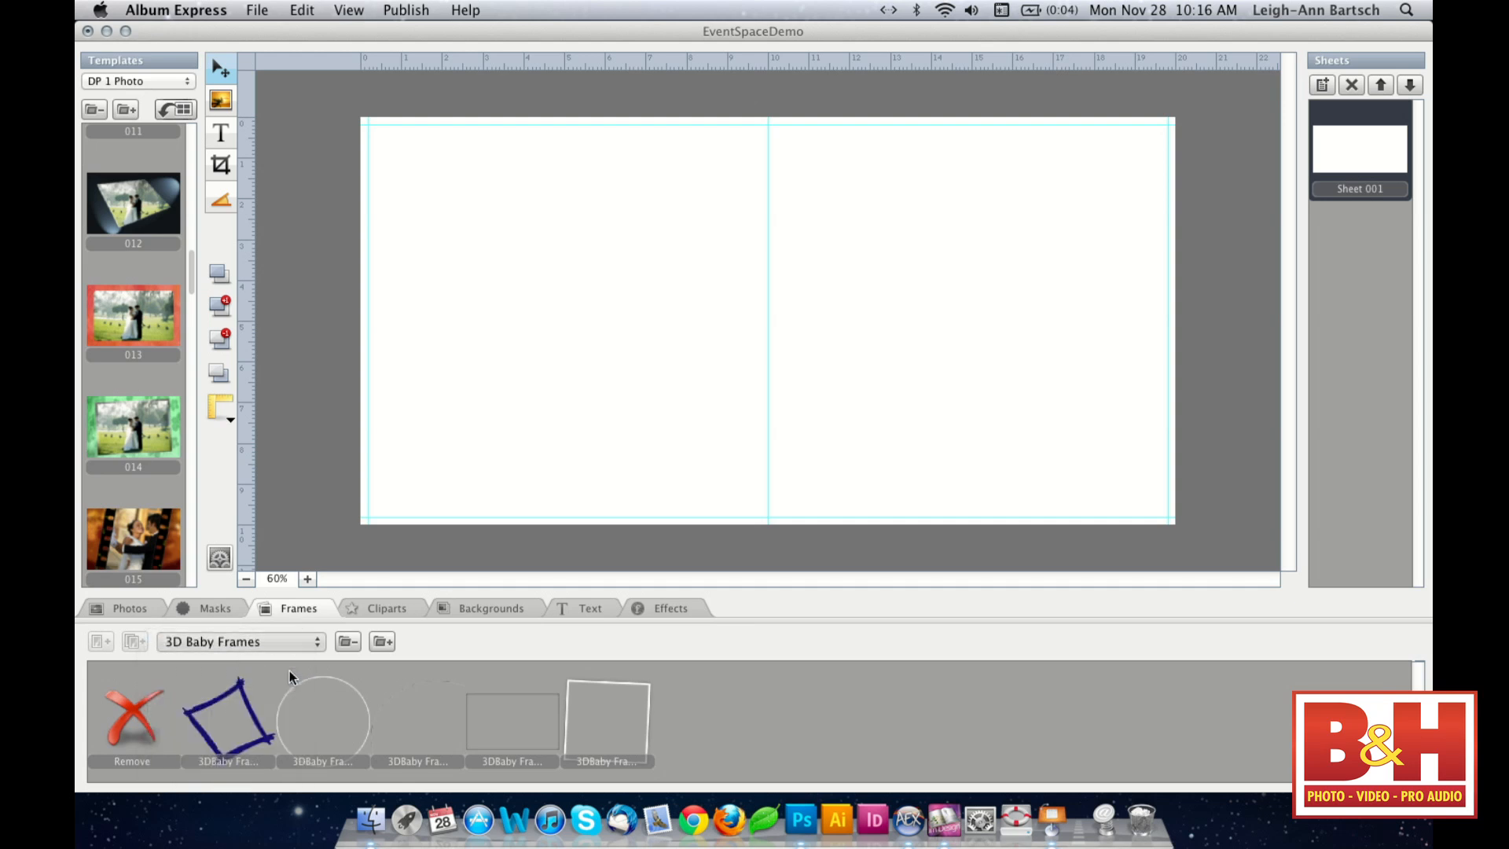
click(291, 643)
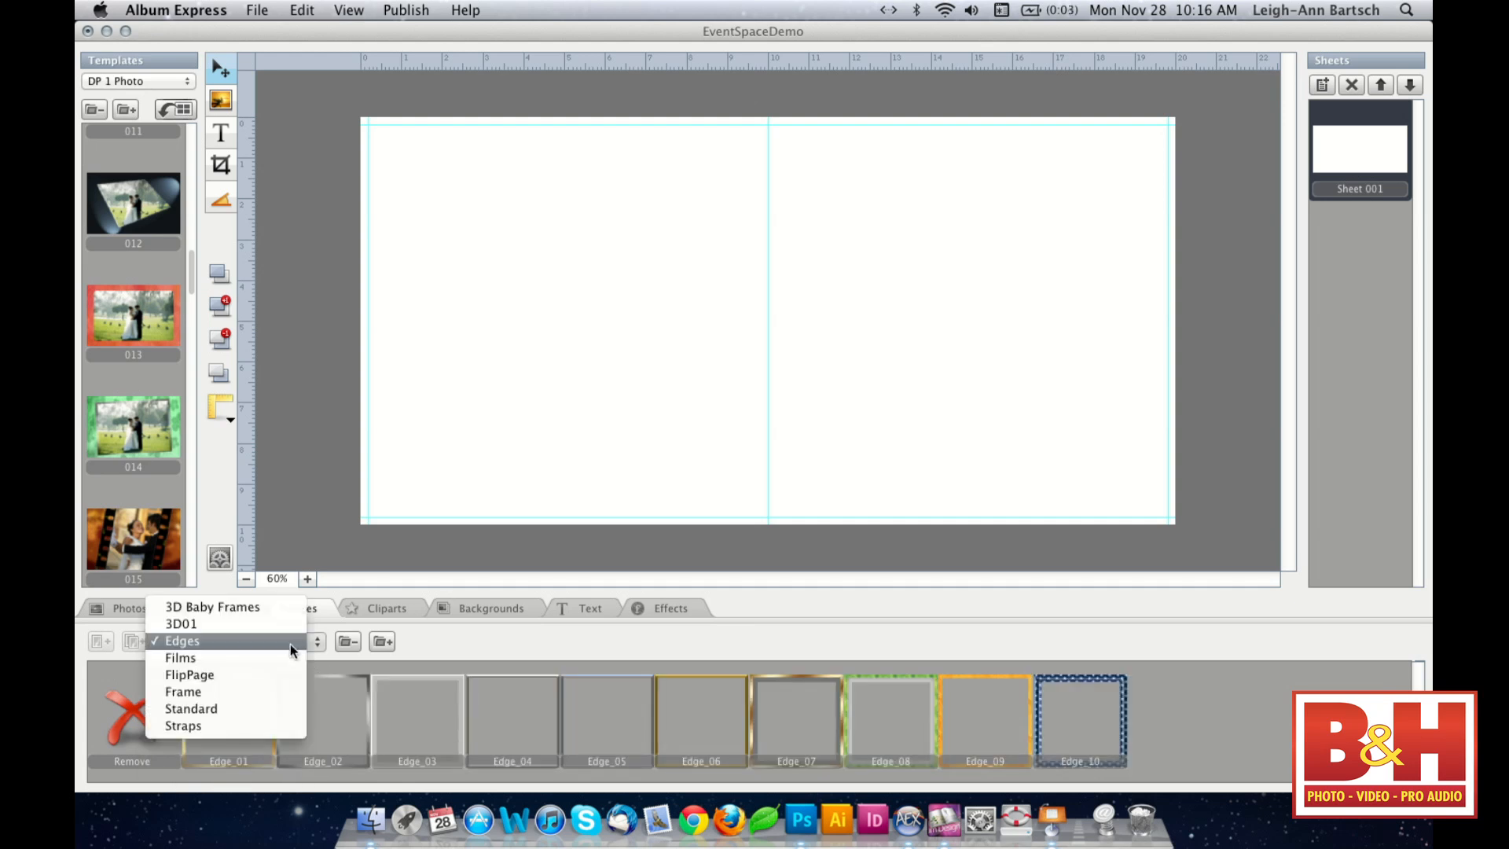
click(276, 674)
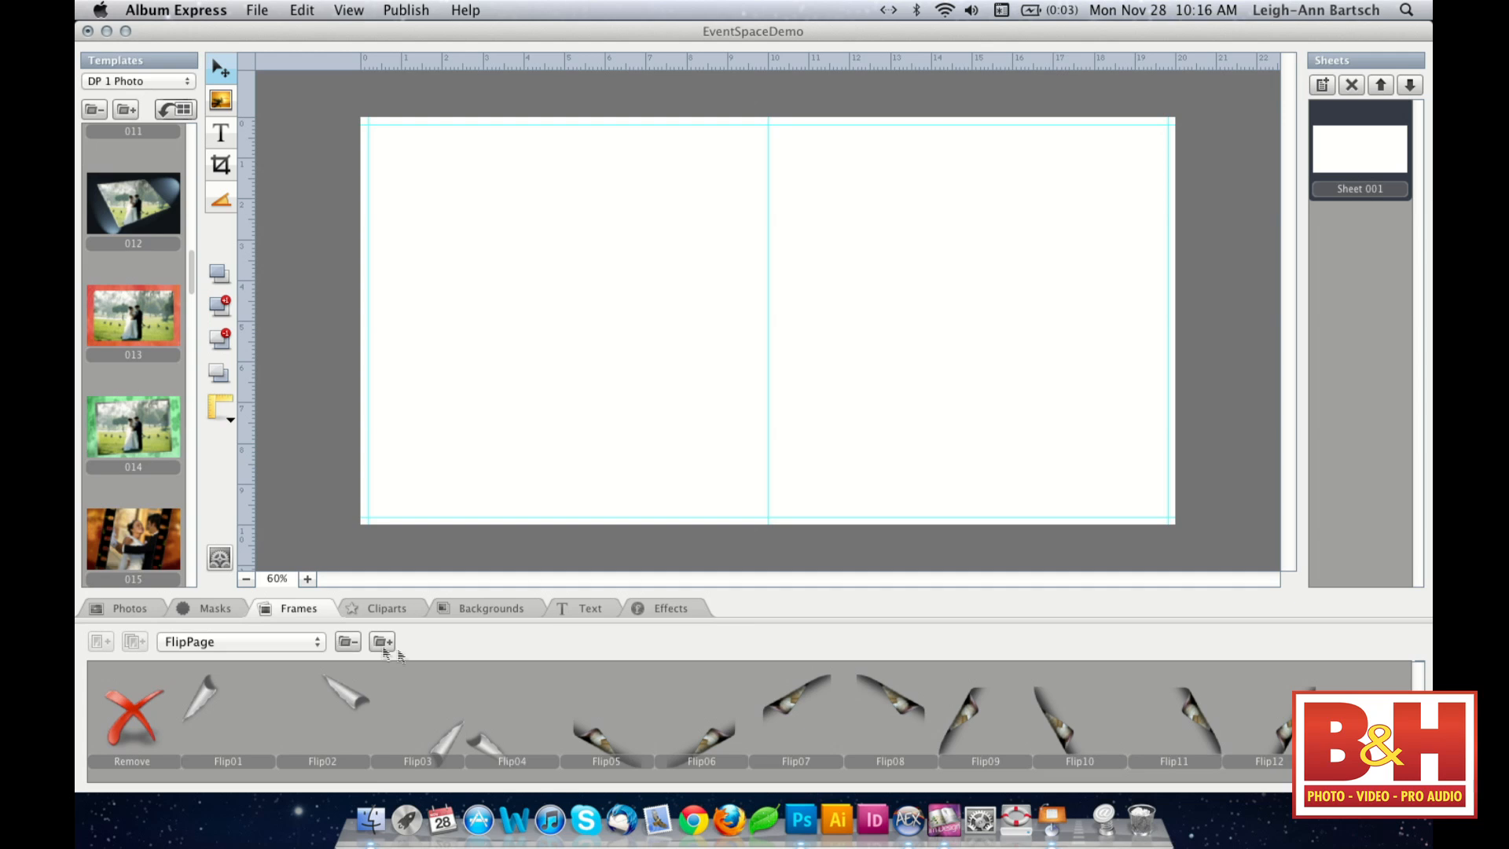
- Browse the clipart library, viewing the Swirls and Object categories
click(414, 610)
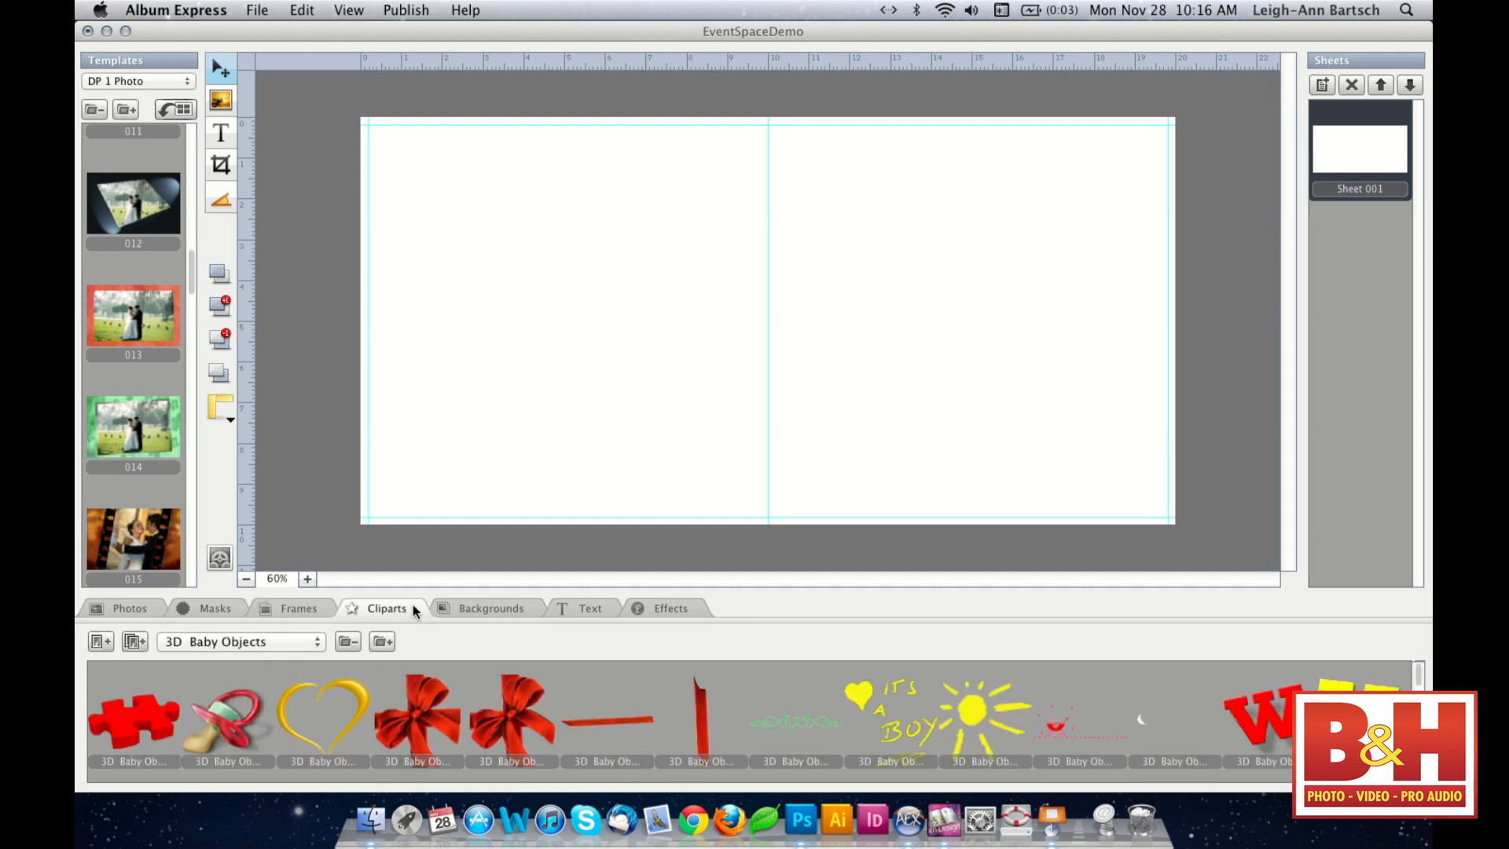
click(300, 641)
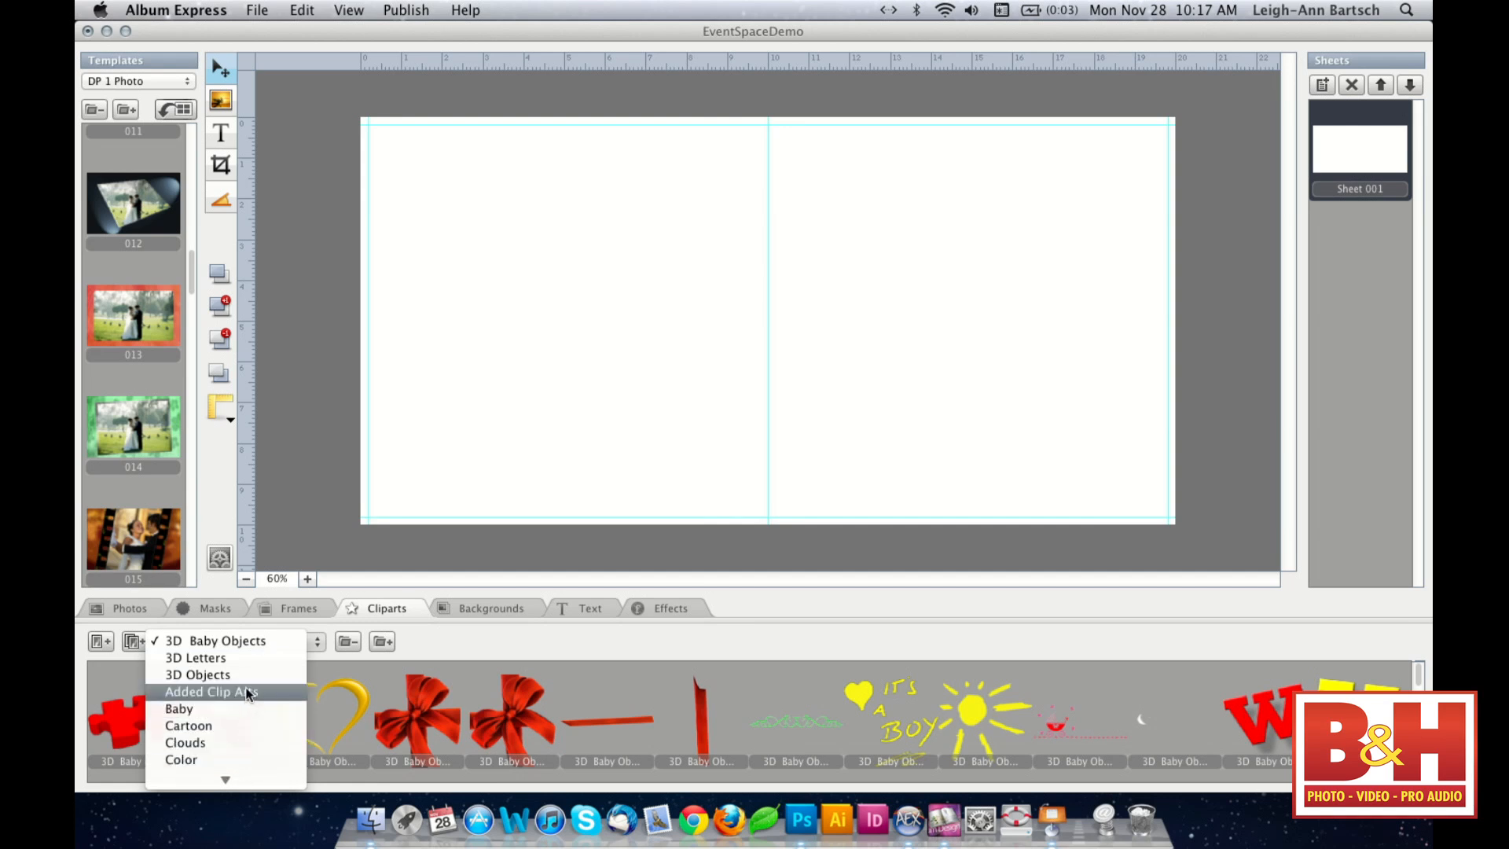
mouse_move(226, 778)
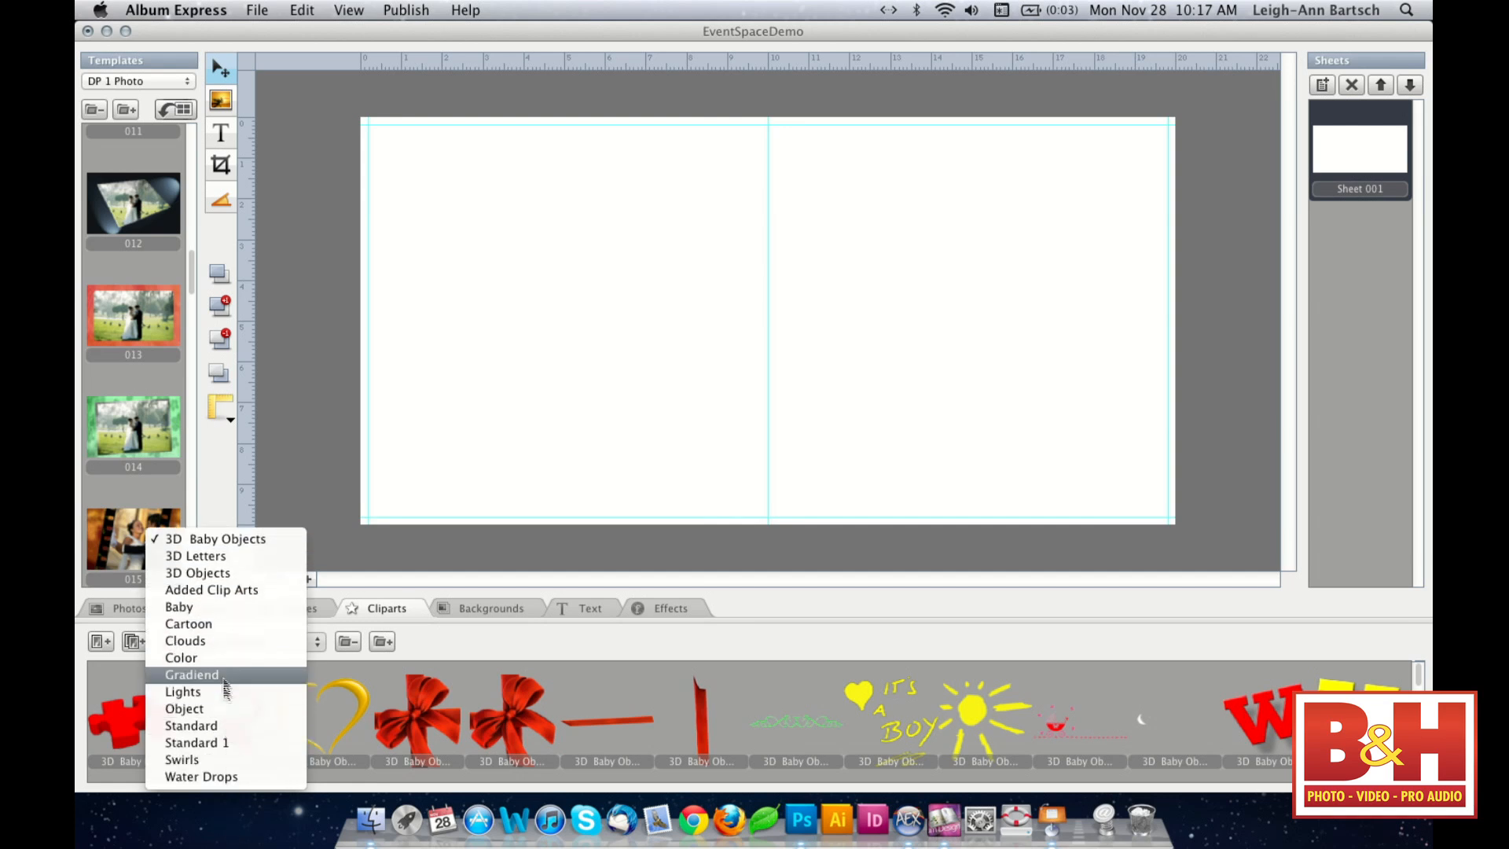
click(223, 753)
click(300, 646)
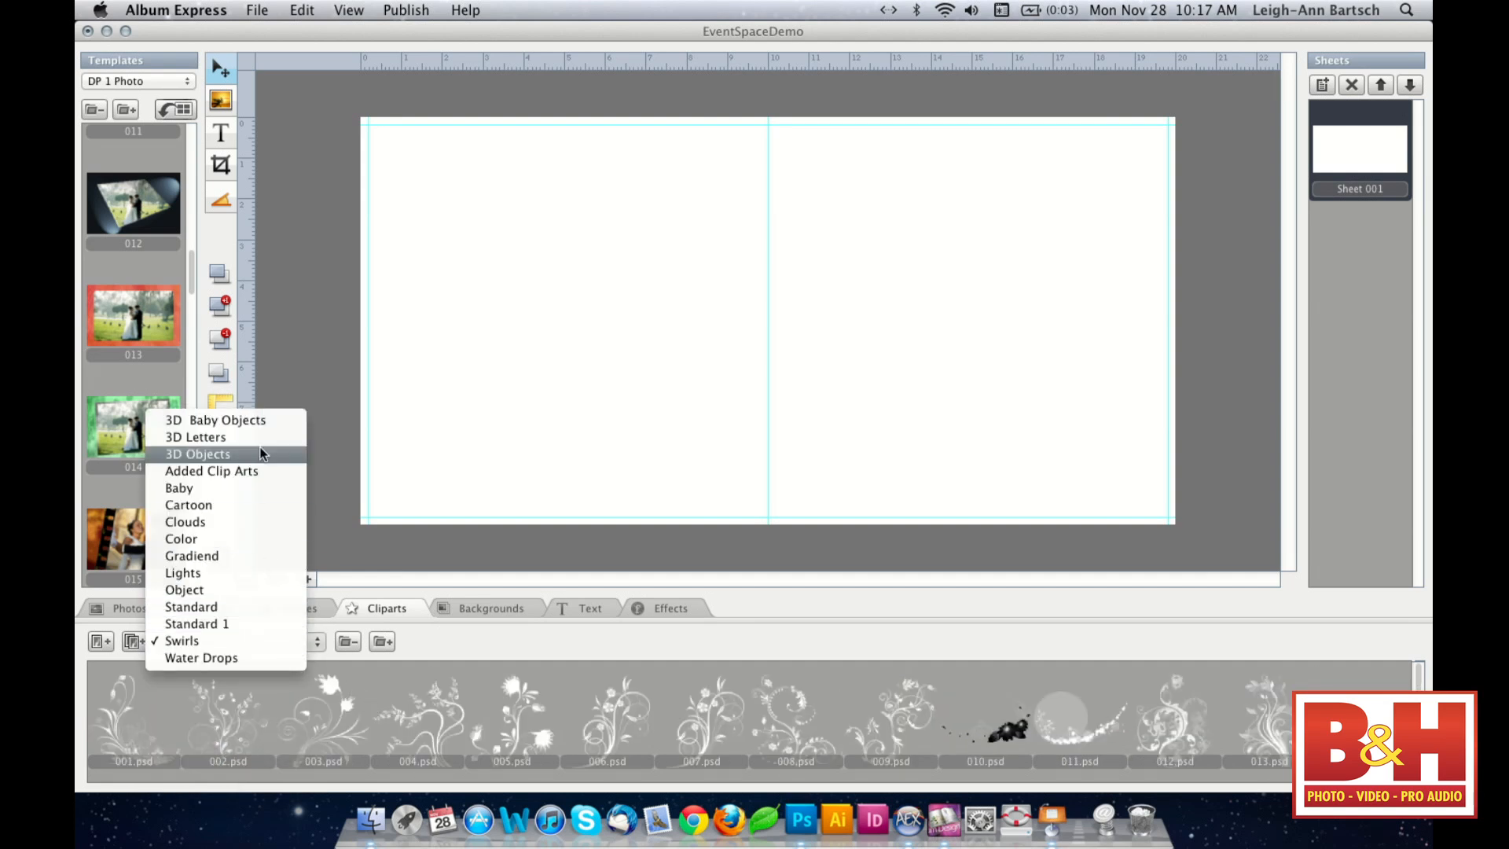
click(225, 591)
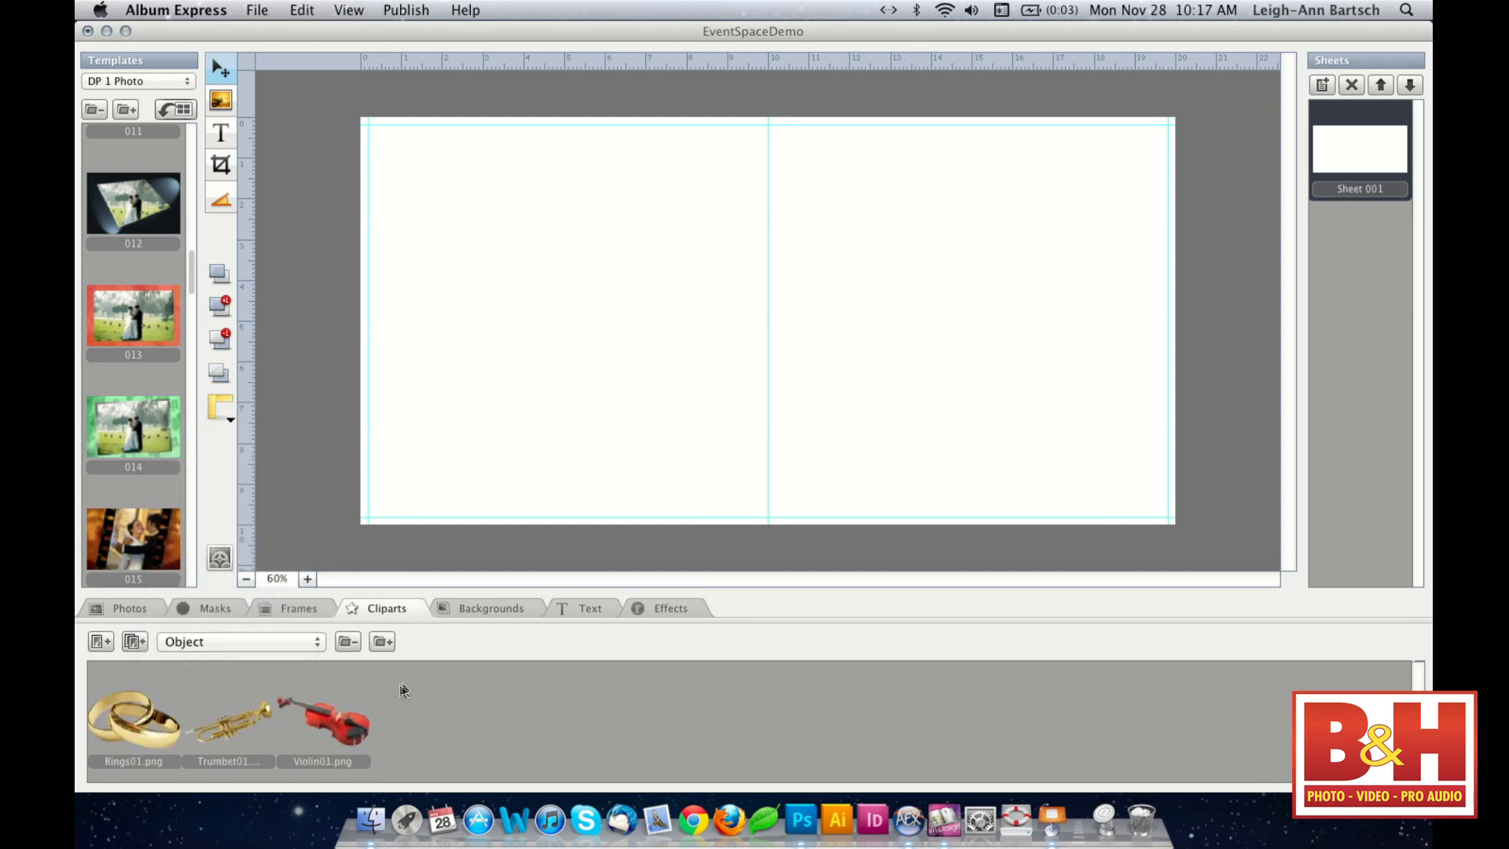
- Examine the background library's categories and its solid colour picker at full brightness, leaving without applying a colour
click(507, 607)
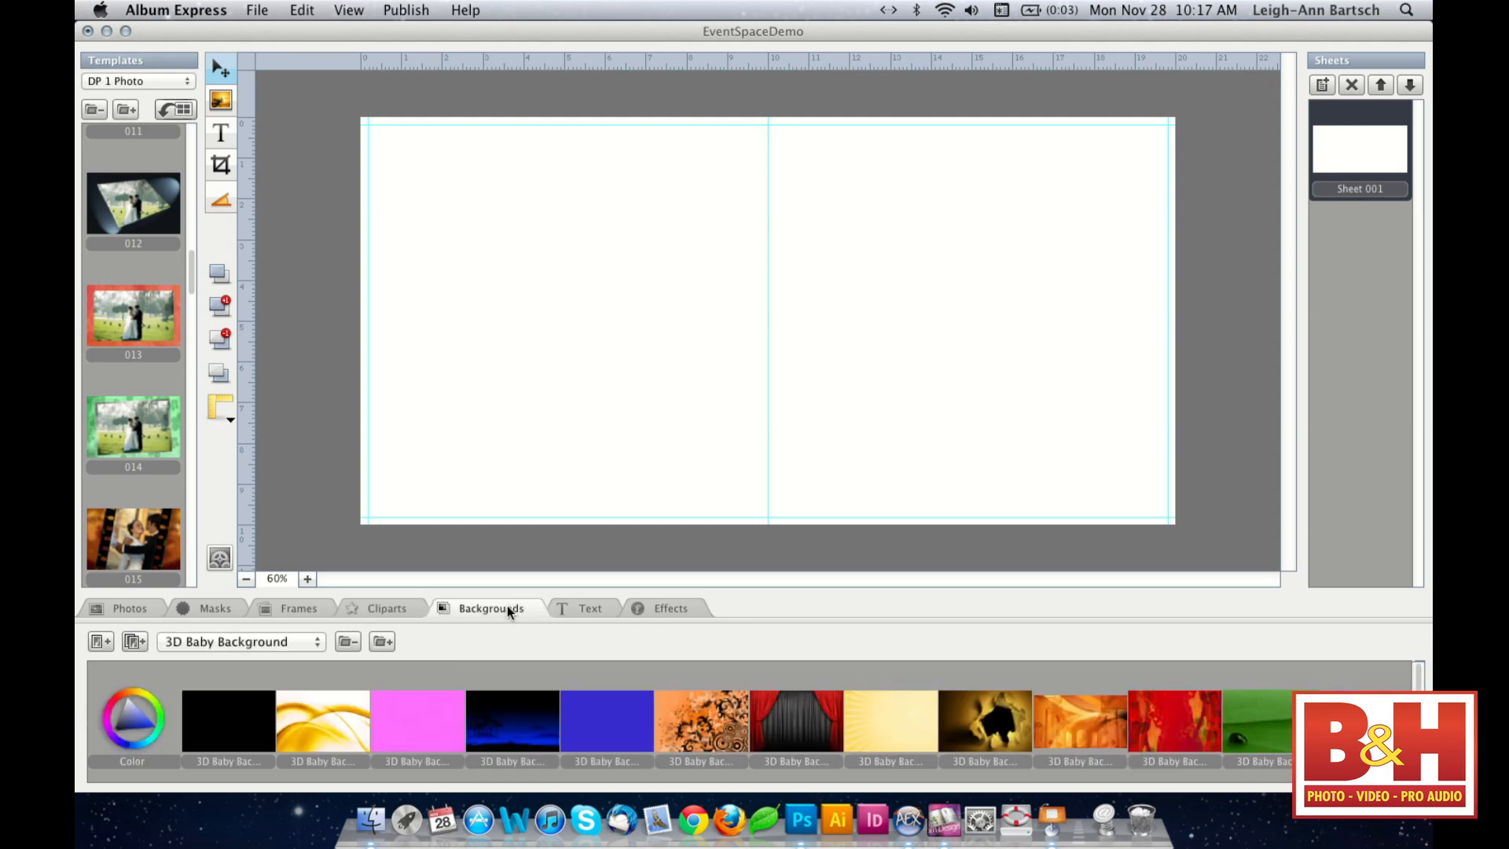
click(318, 643)
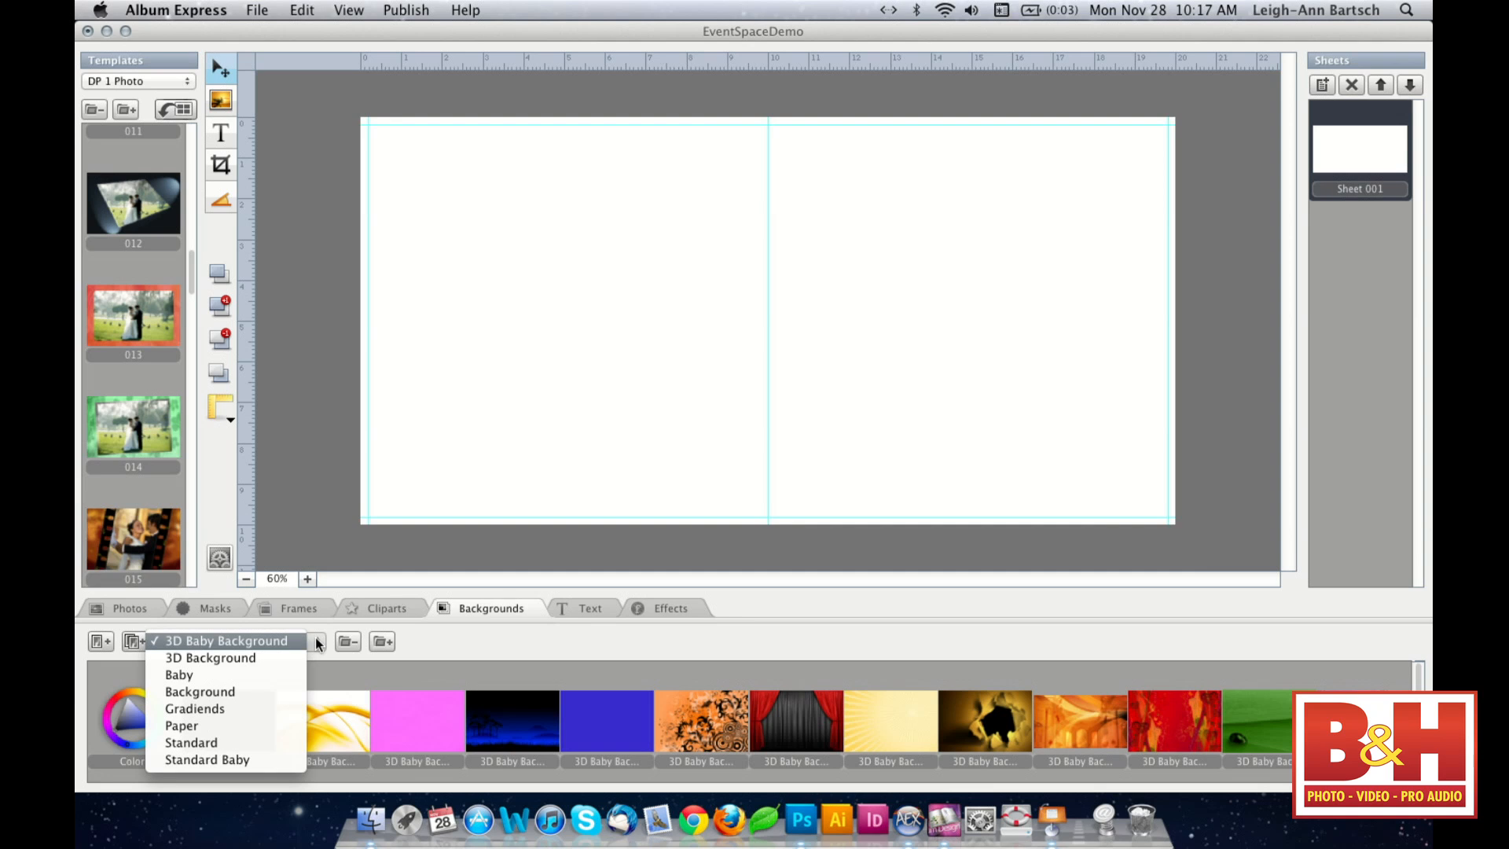
click(295, 637)
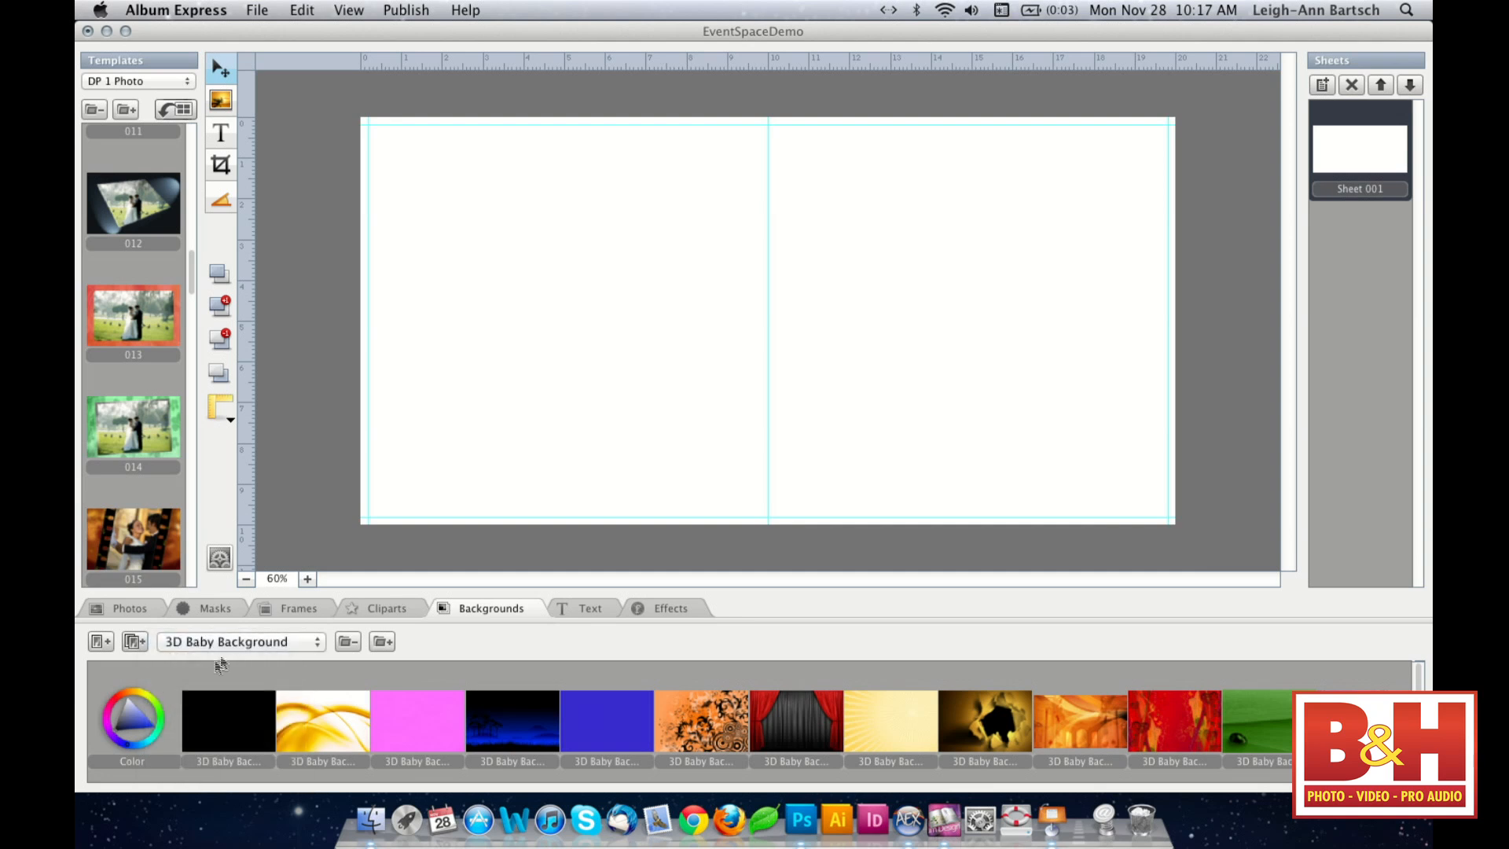
double_click(124, 713)
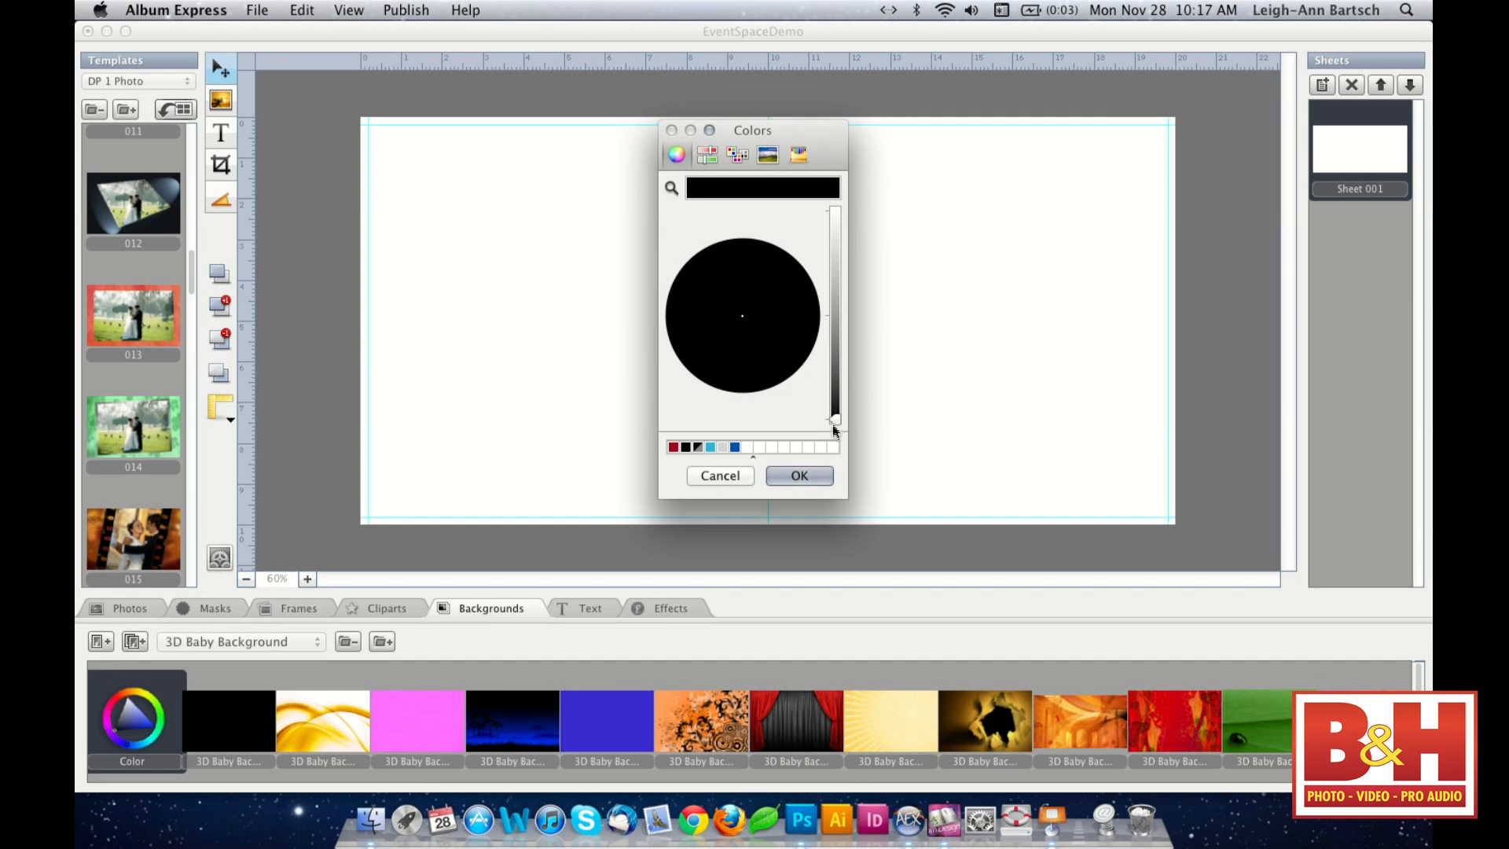
drag(834, 422, 833, 100)
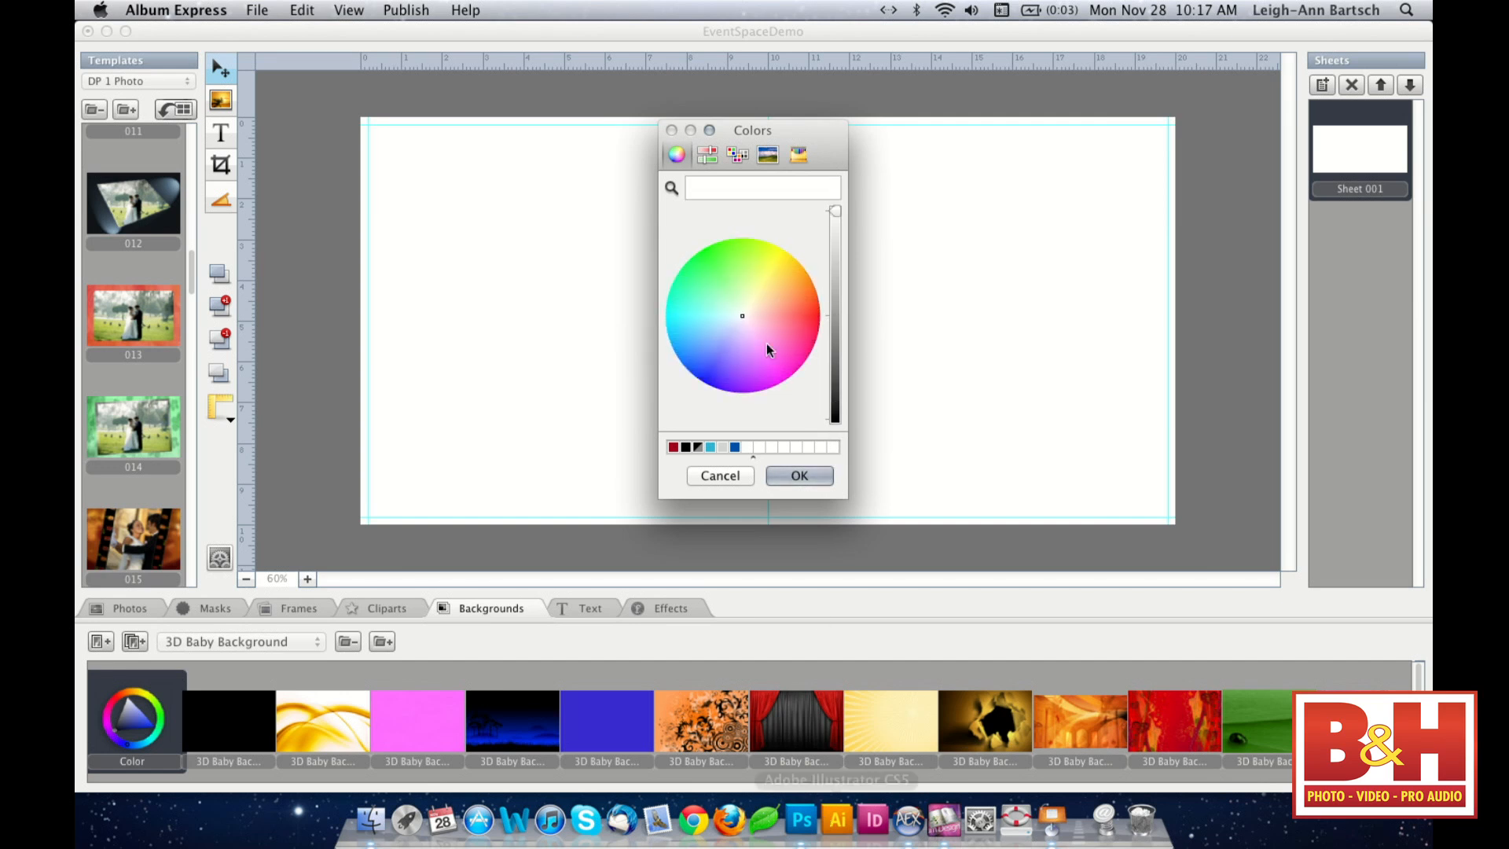
click(710, 471)
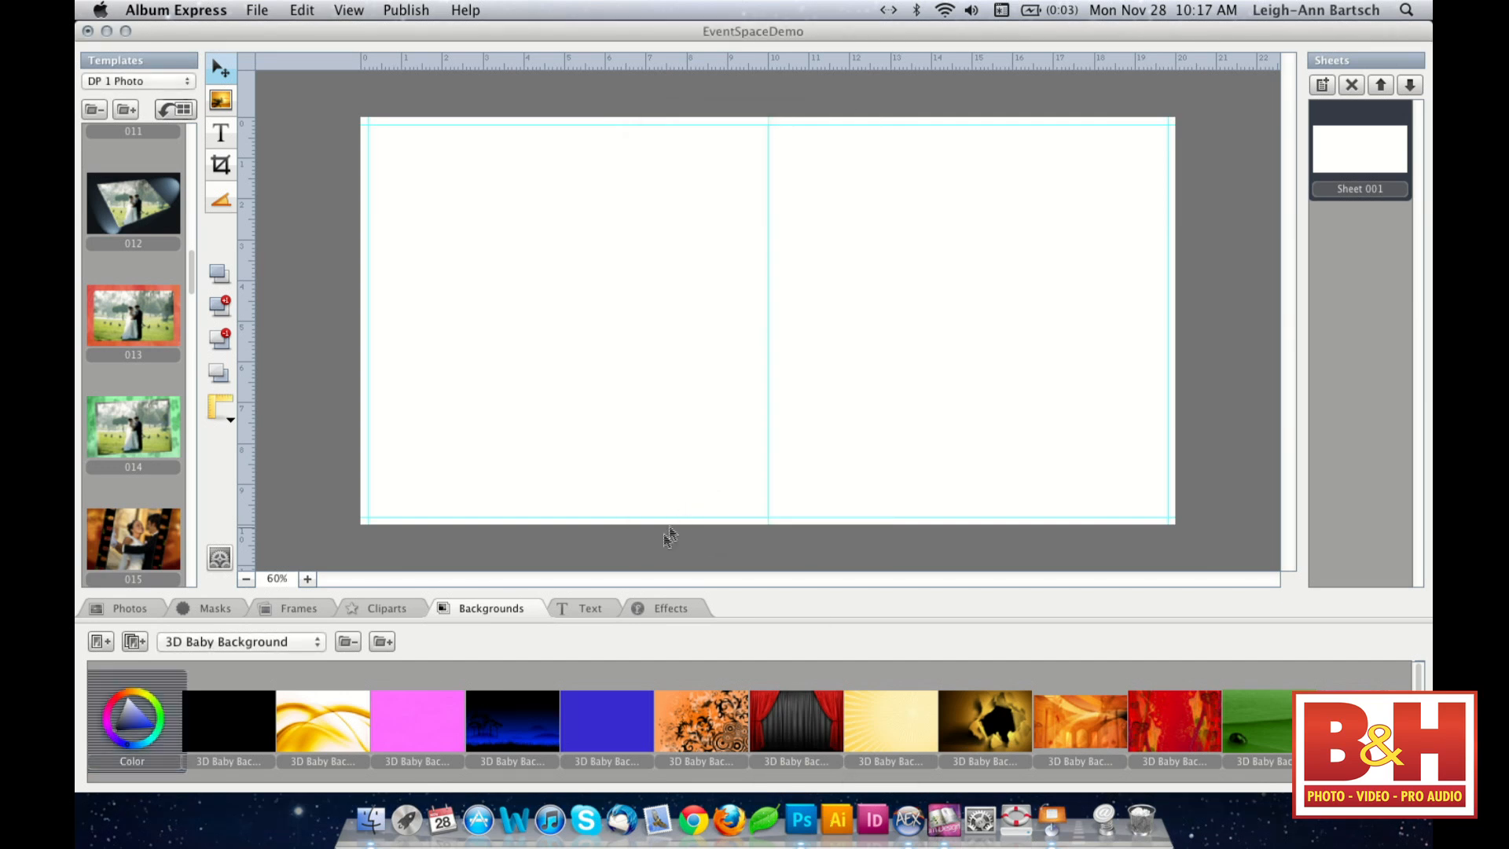
- Draw a text box about 9 inches wide across the sheet's centre fold and set its text to "Hello!"
click(592, 613)
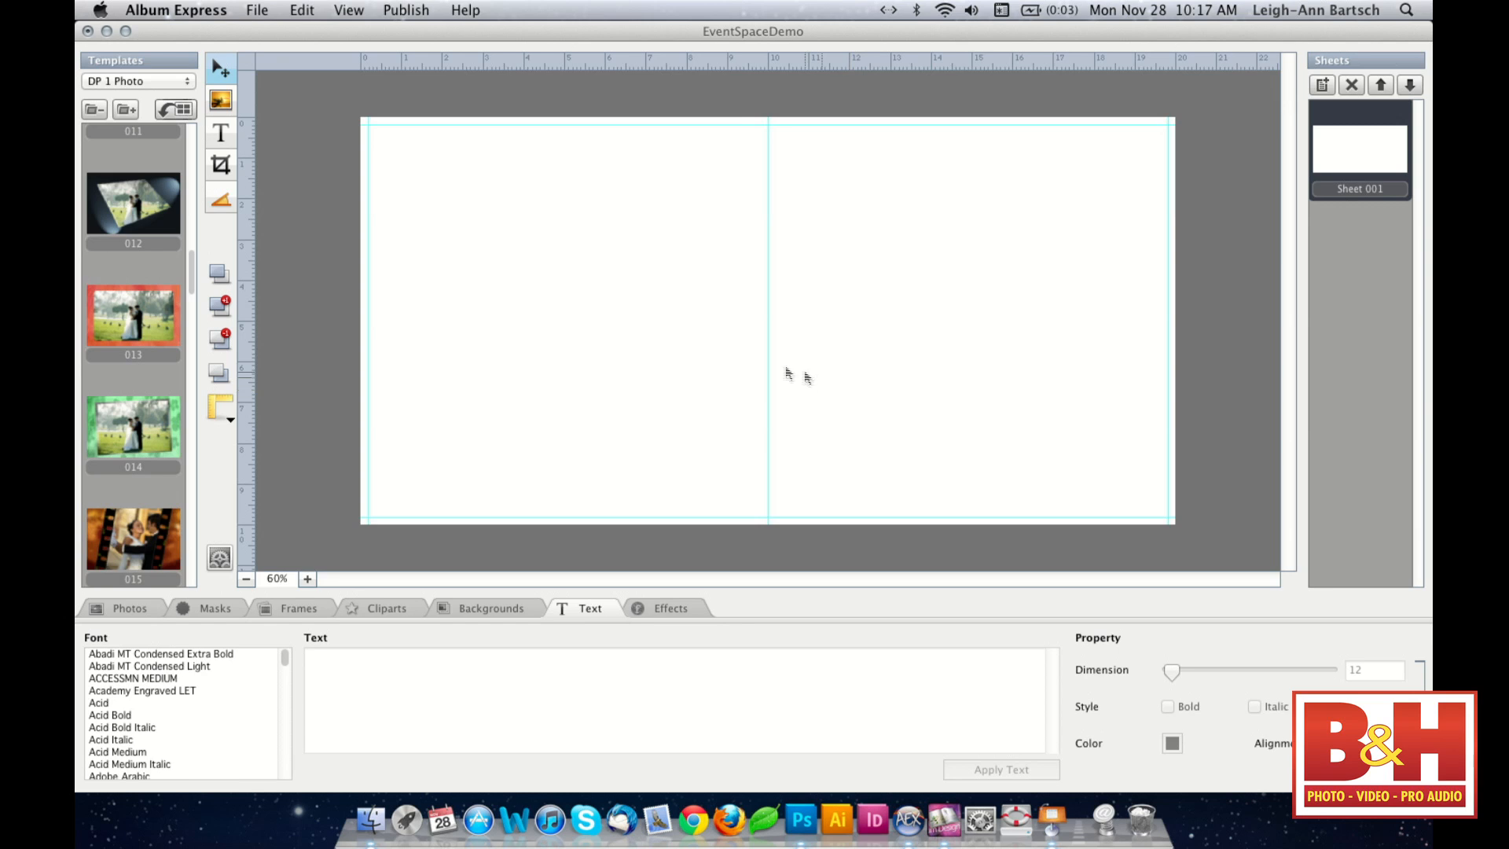
click(221, 135)
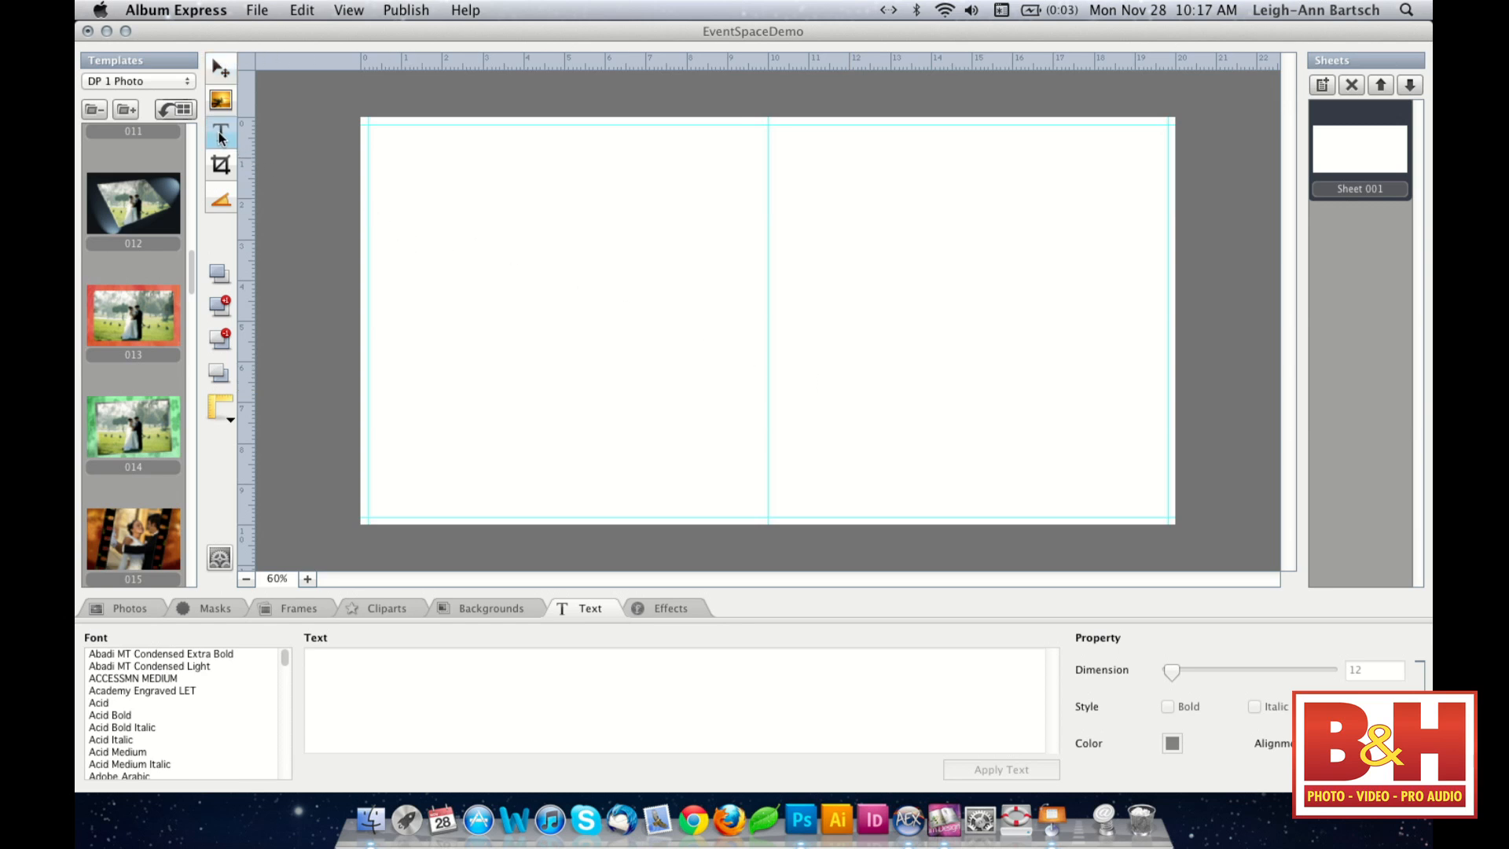
drag(463, 258, 841, 312)
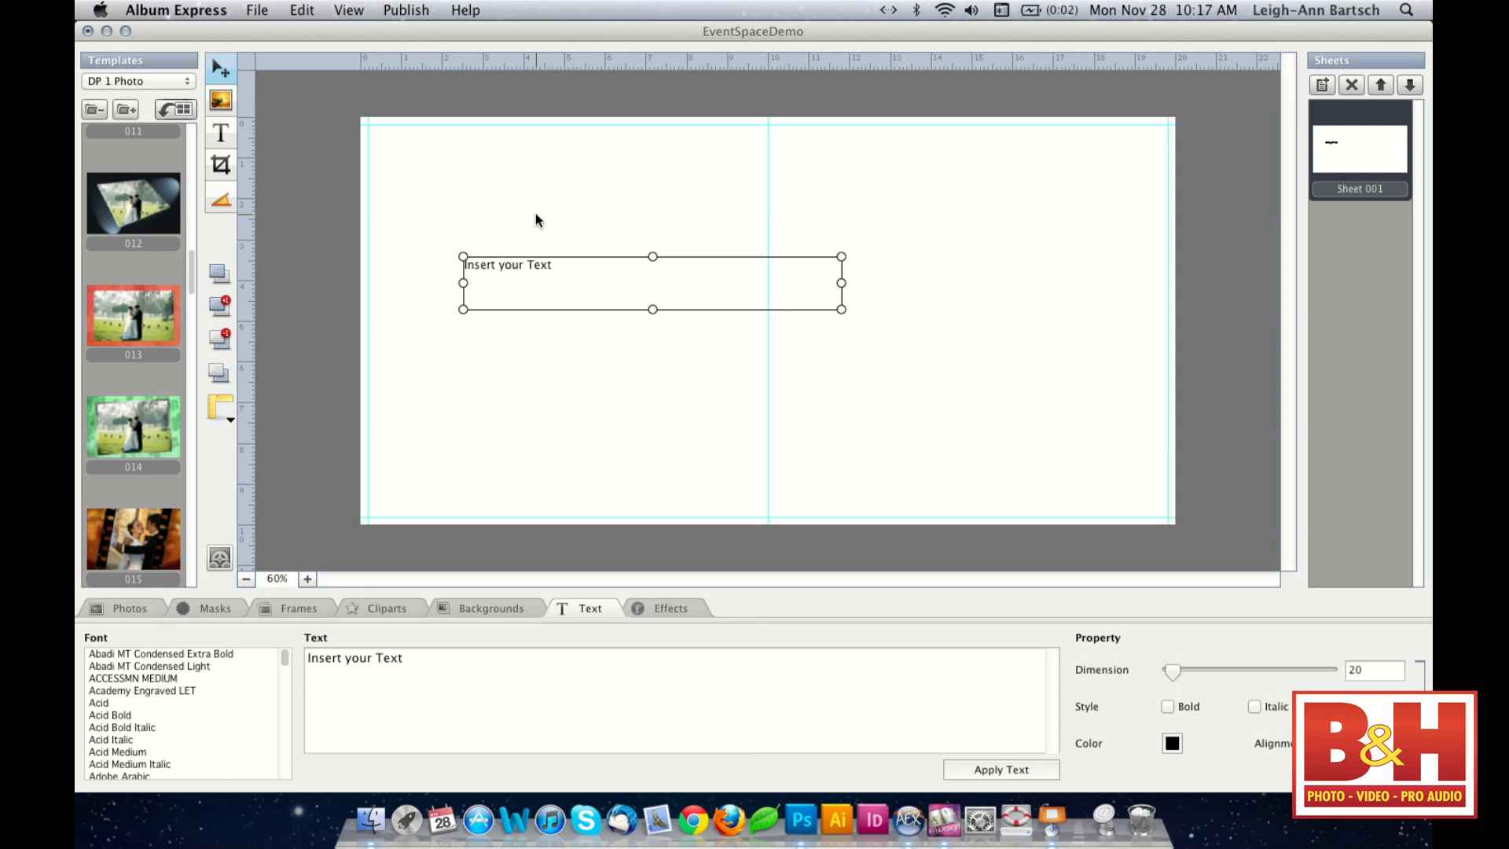
click(444, 677)
drag(407, 662, 306, 664)
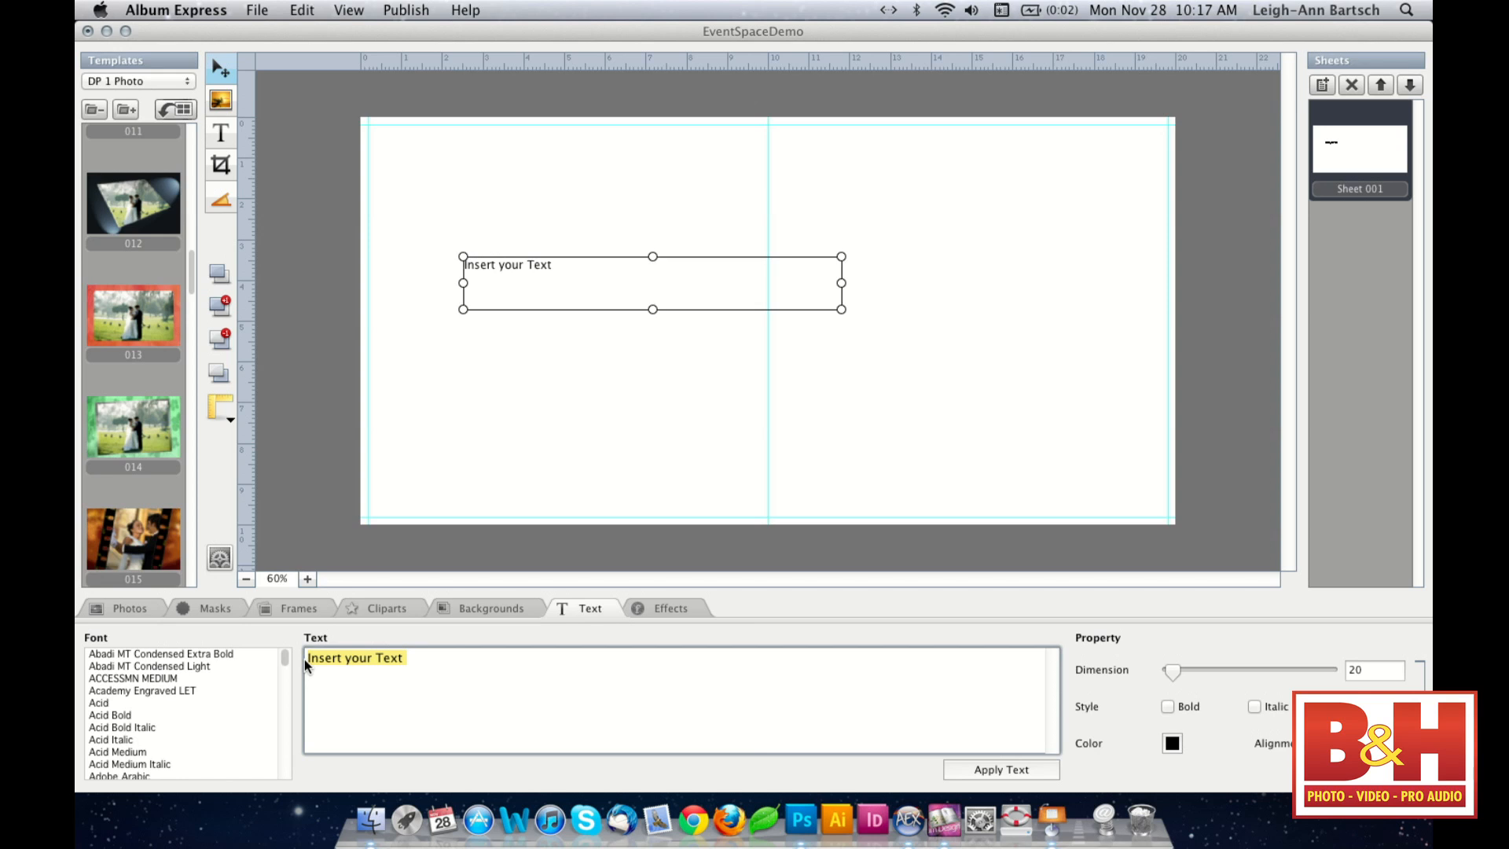
text(Hello!)
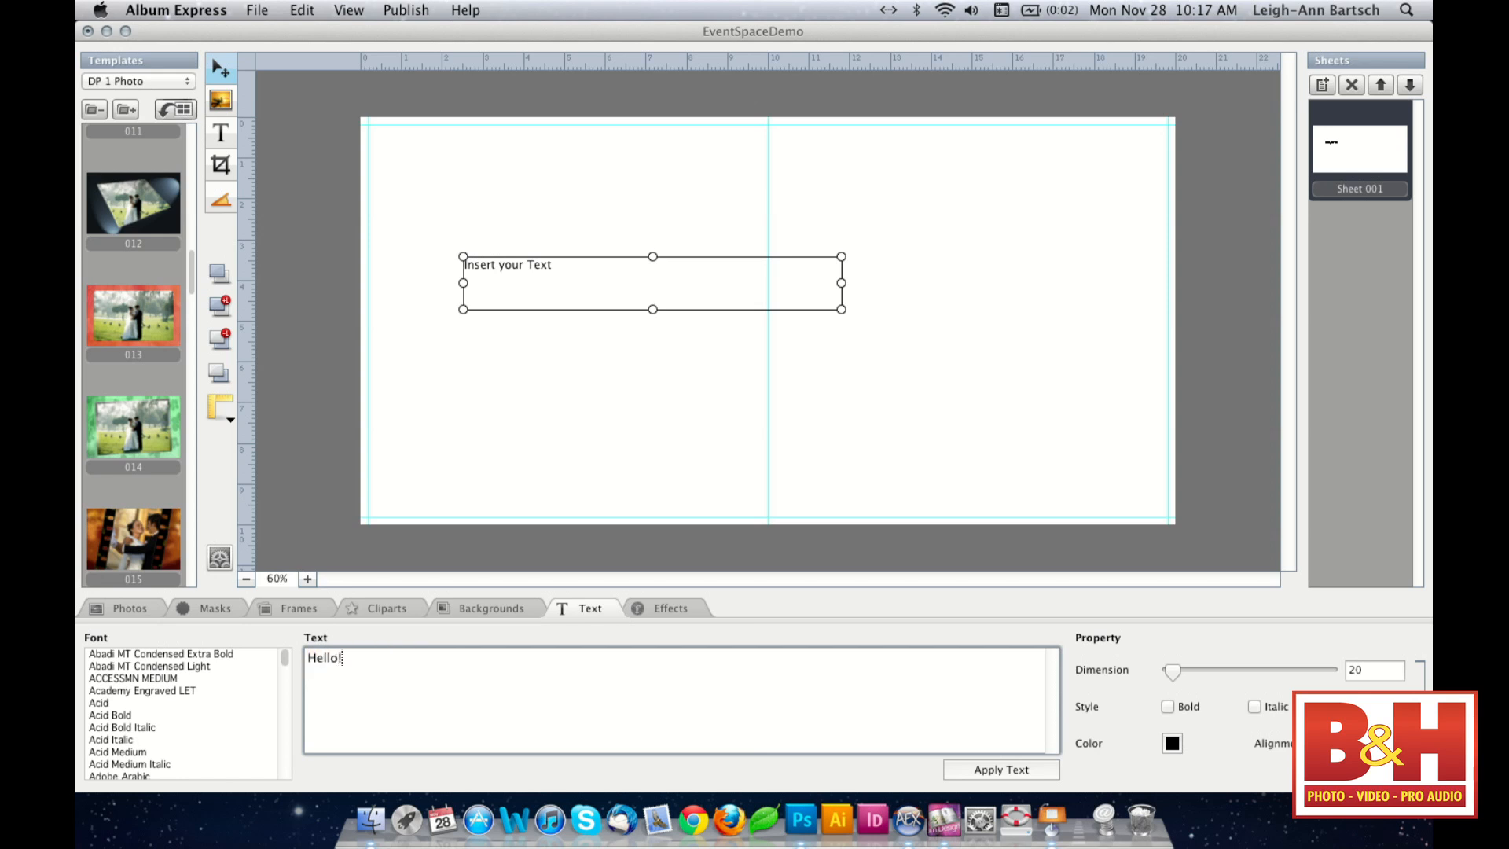
click(995, 771)
- Delete the "Hello!" text box from the sheet
mouse_move(286, 652)
mouse_down()
mouse_move(286, 667)
mouse_move(285, 651)
mouse_up()
click(586, 253)
click(487, 269)
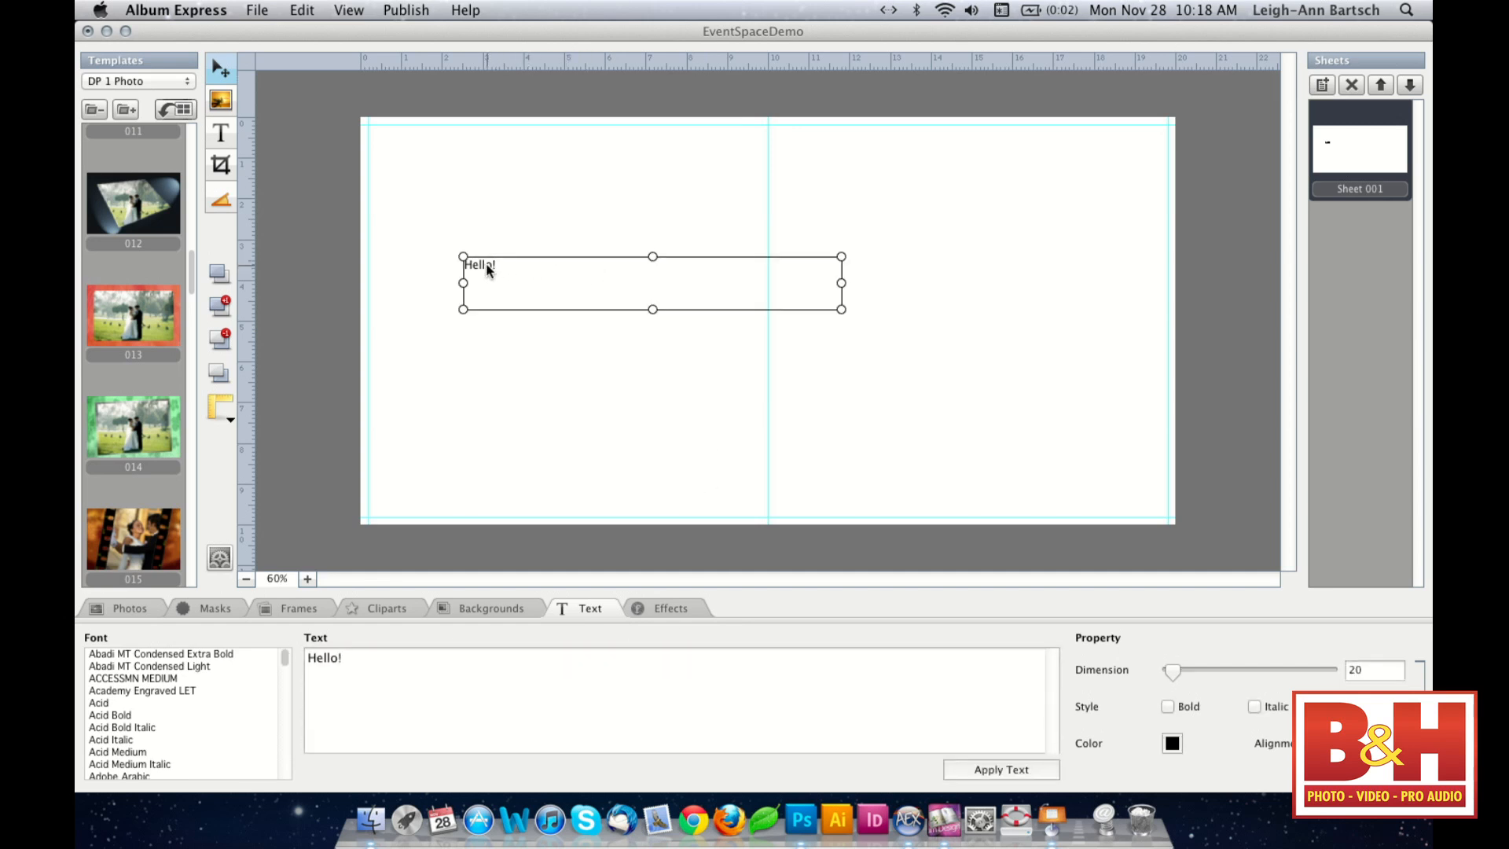
key(Delete)
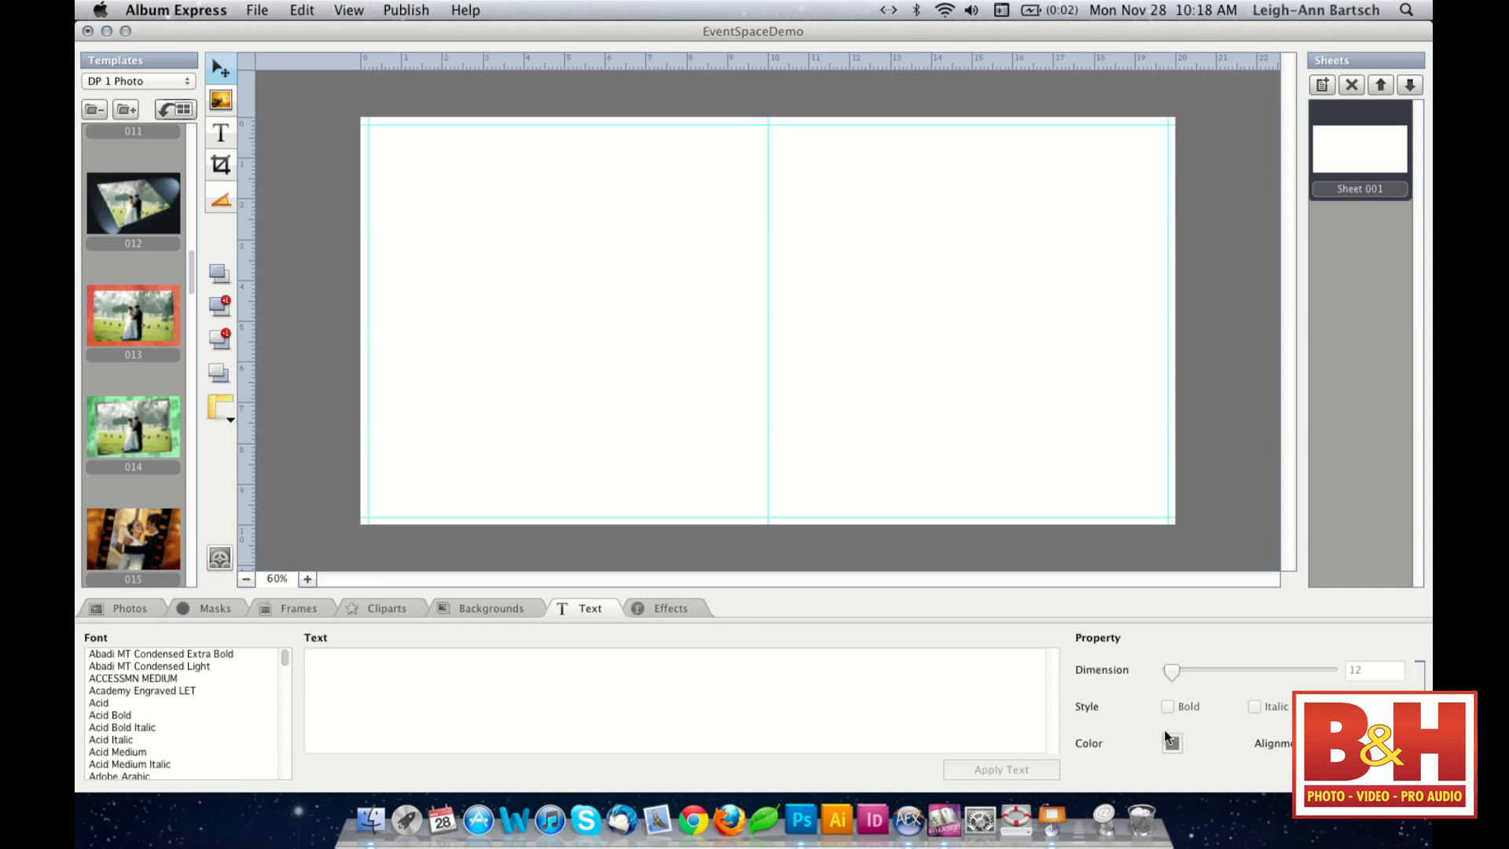
- View the available effects adjustments, and return to the Demo Photos folder
click(686, 608)
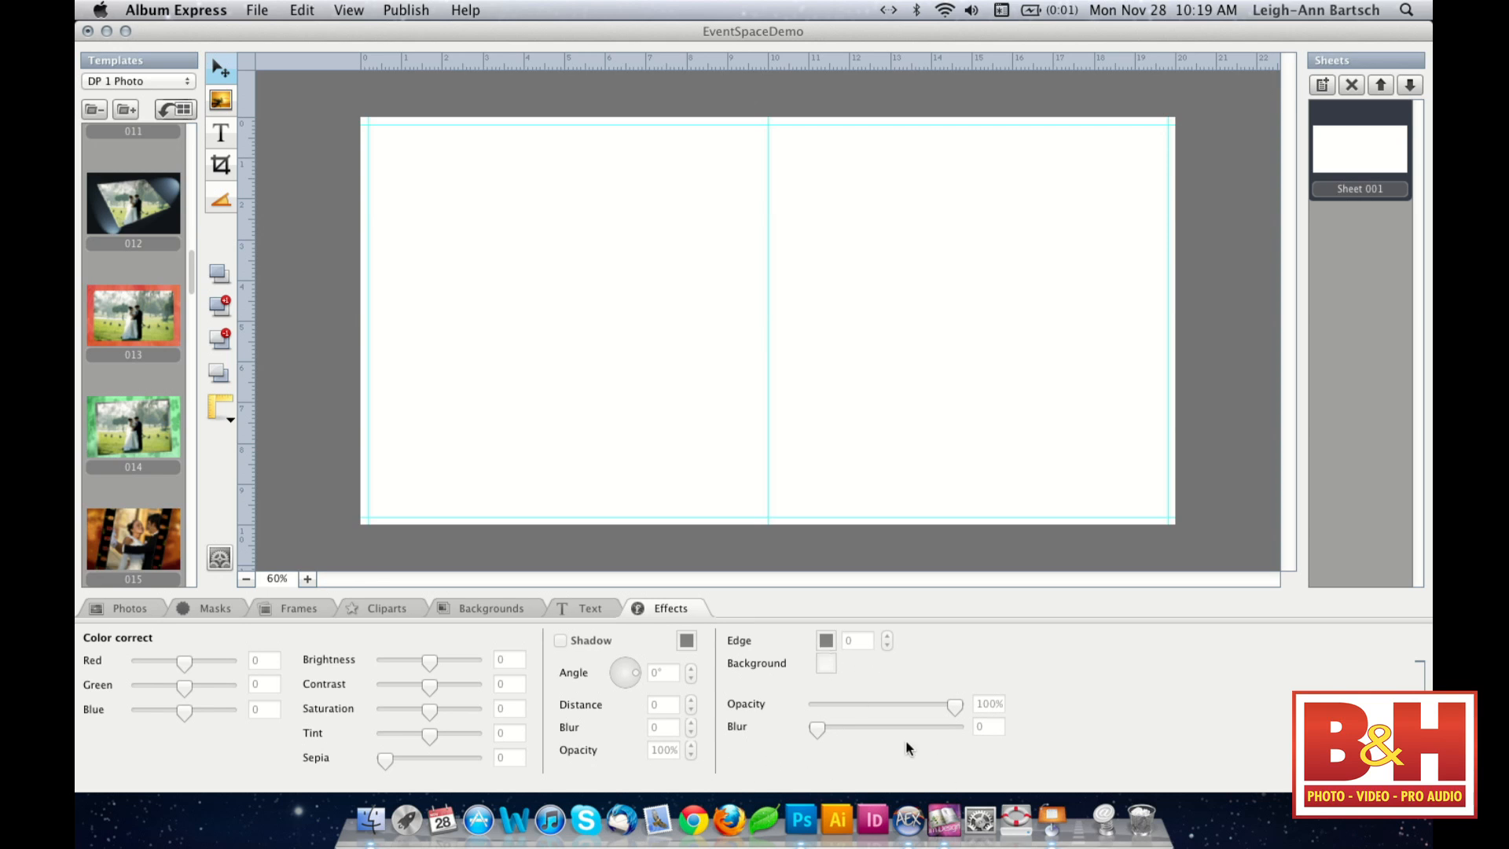
click(130, 613)
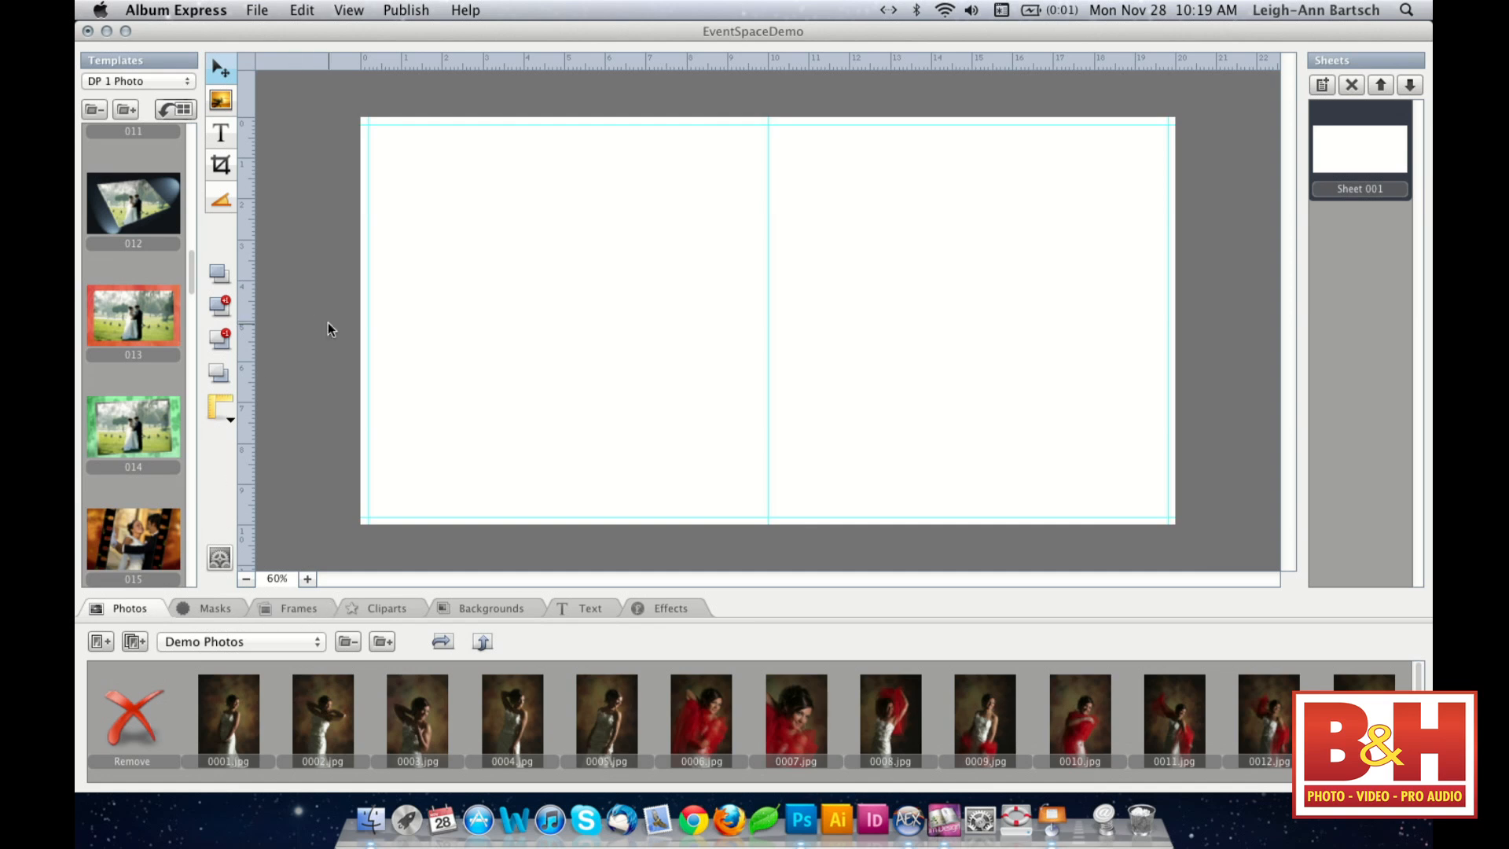
- Add a new album sheet based on template 001 from the DP 3 Photo category
click(170, 81)
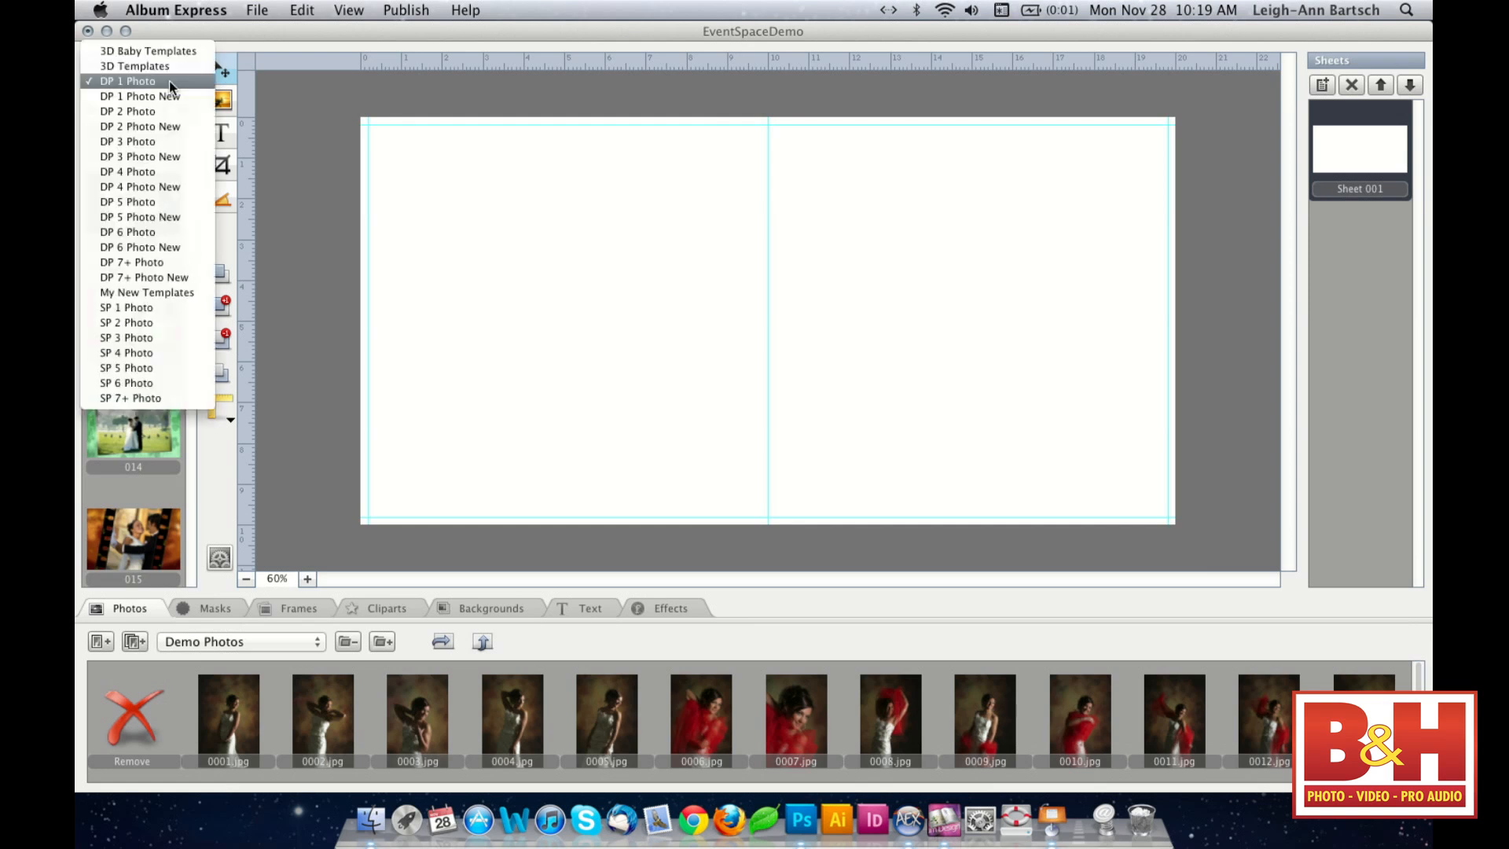
click(145, 138)
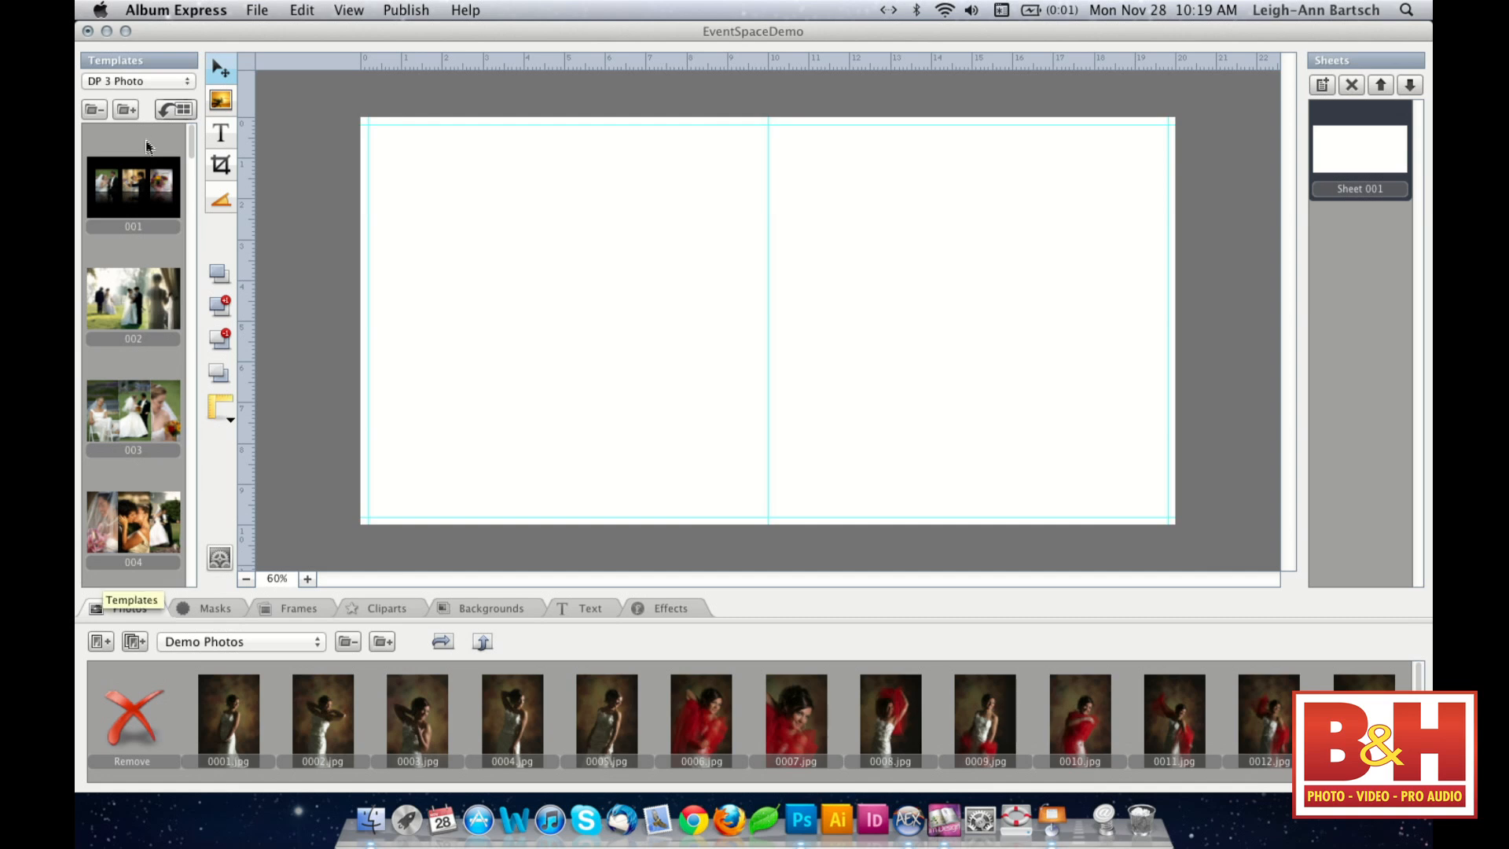
double_click(143, 209)
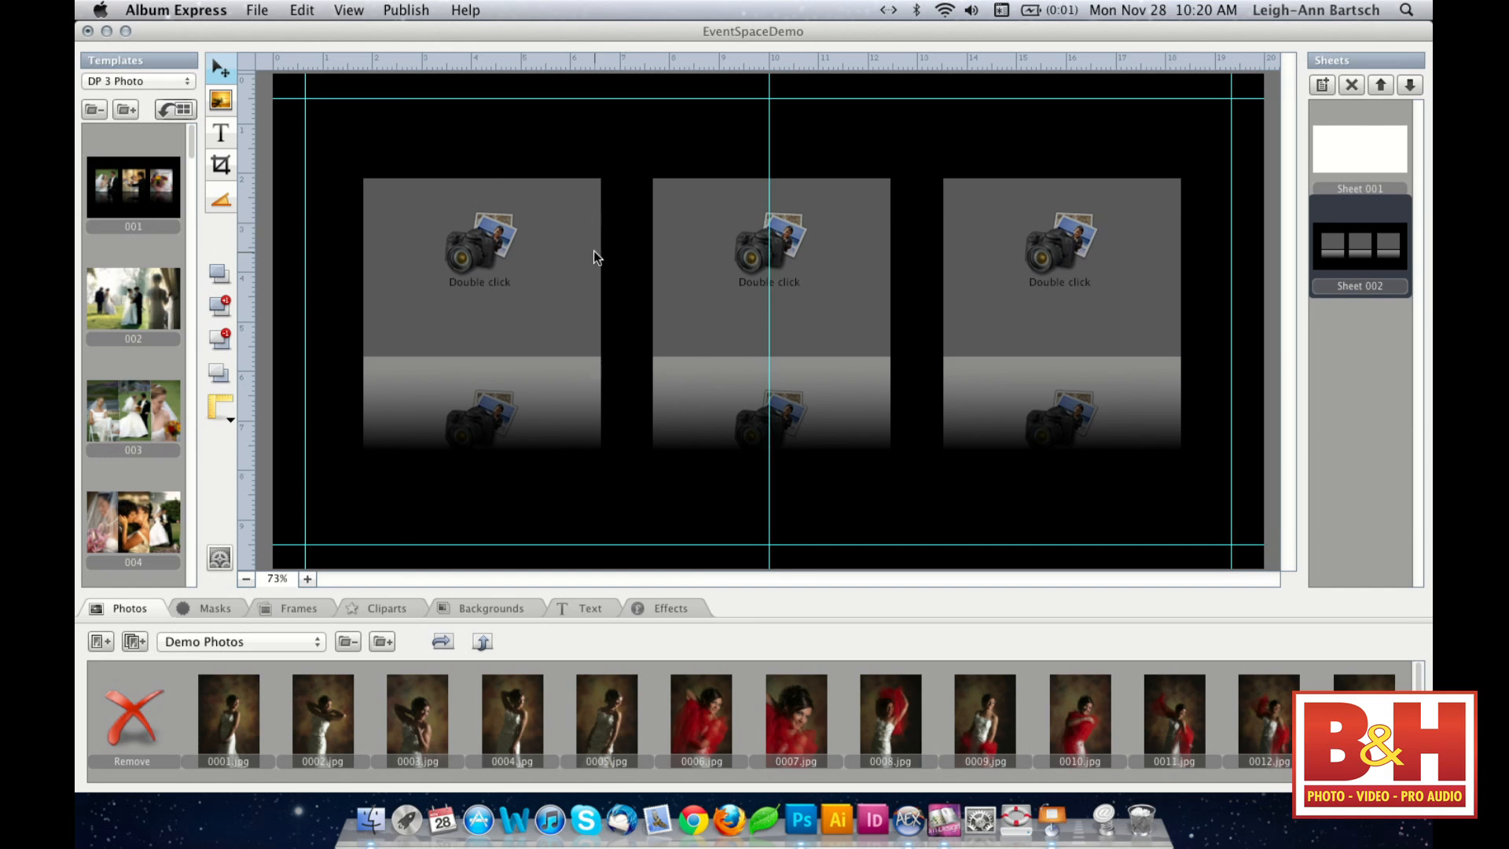
- Place photo 0003.jpg in the first upper placeholder of the three-photo sheet, undo the placement and deselect the placeholder
click(539, 274)
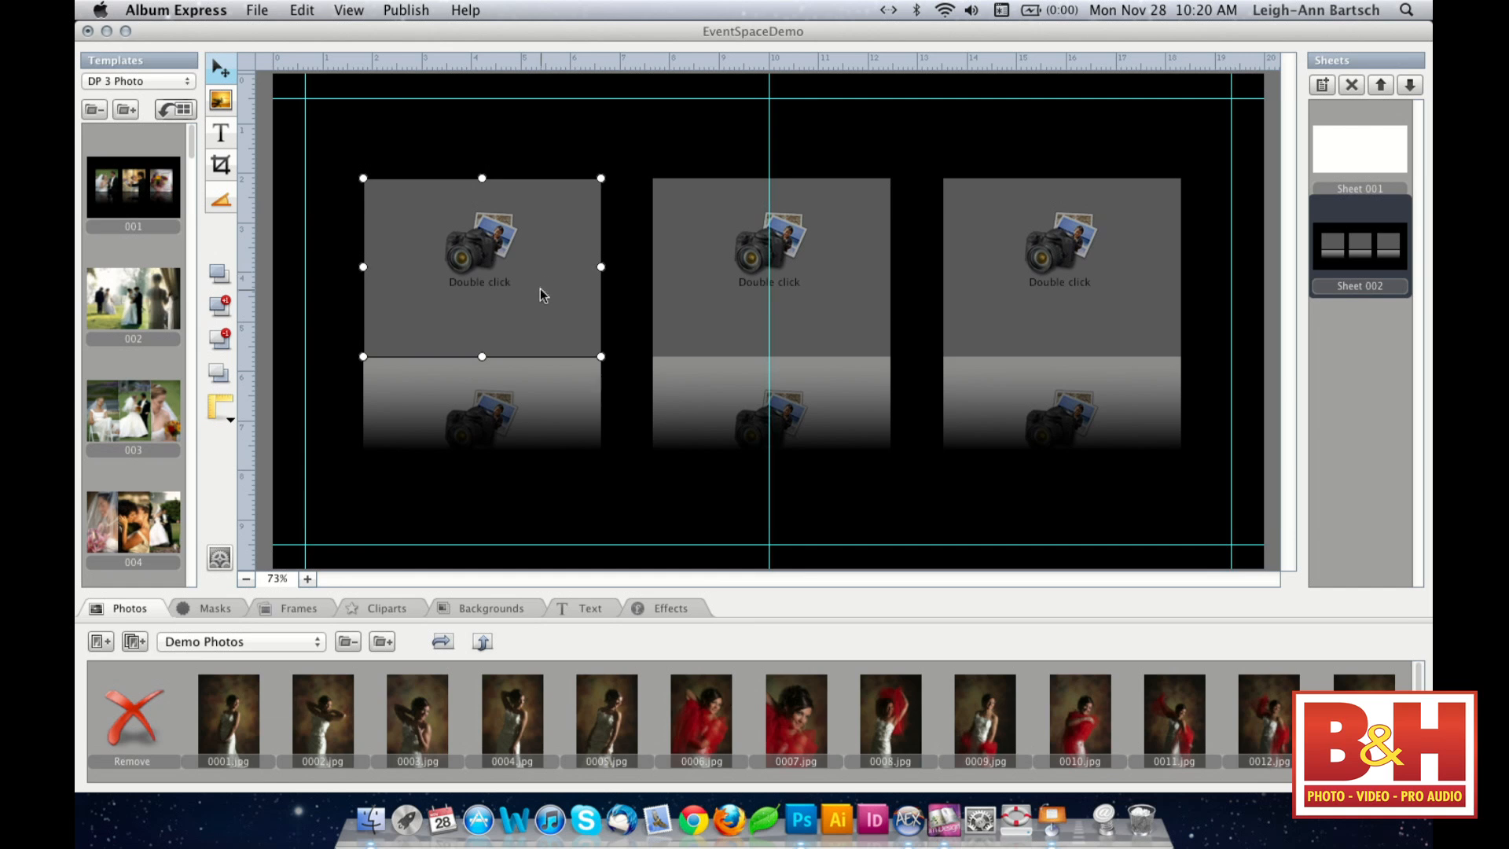
click(417, 725)
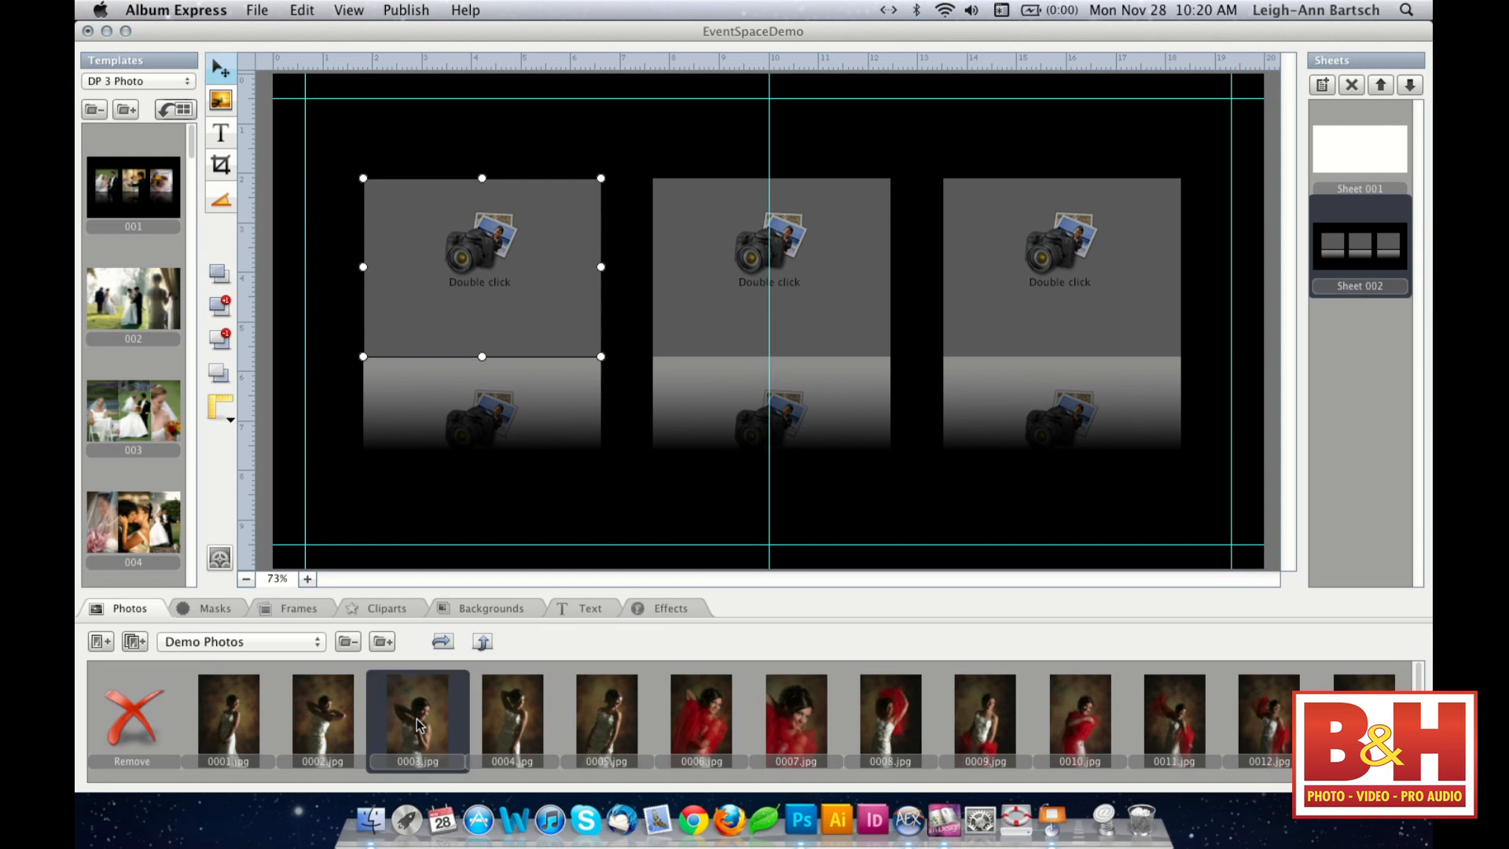
double_click(417, 724)
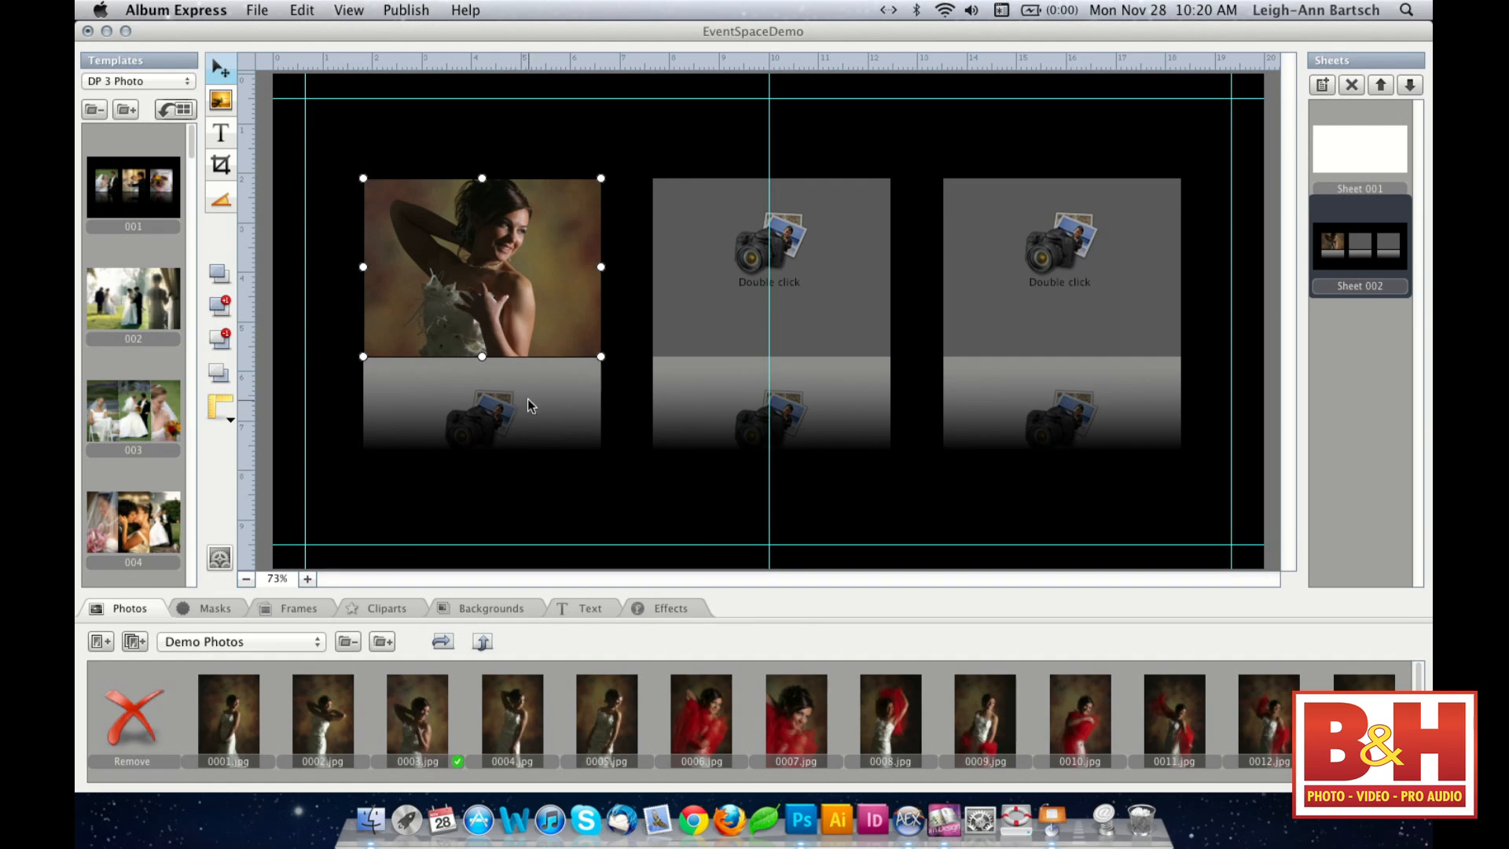
key(super+z)
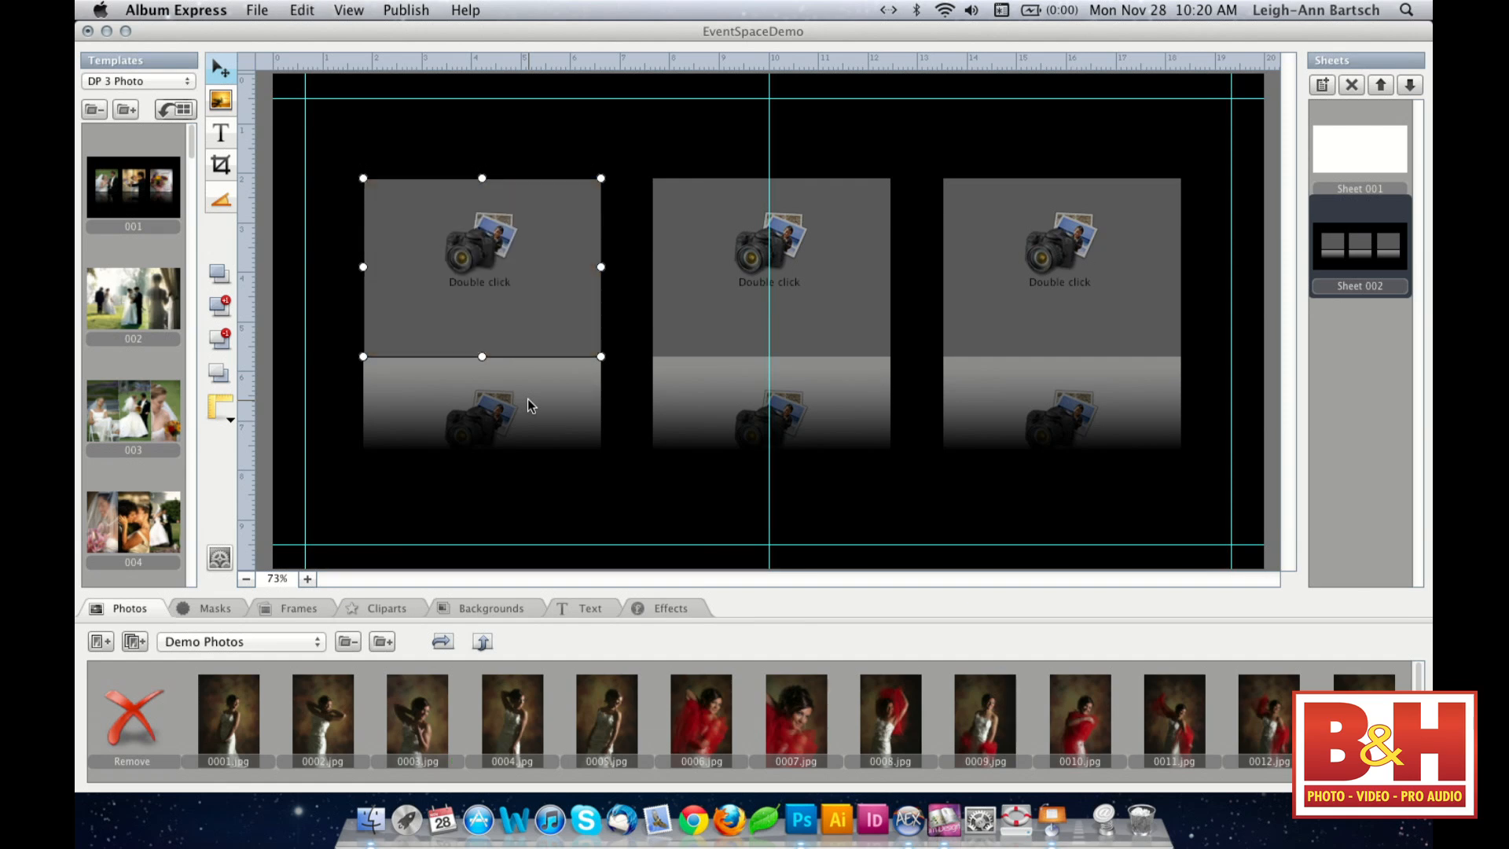
click(337, 253)
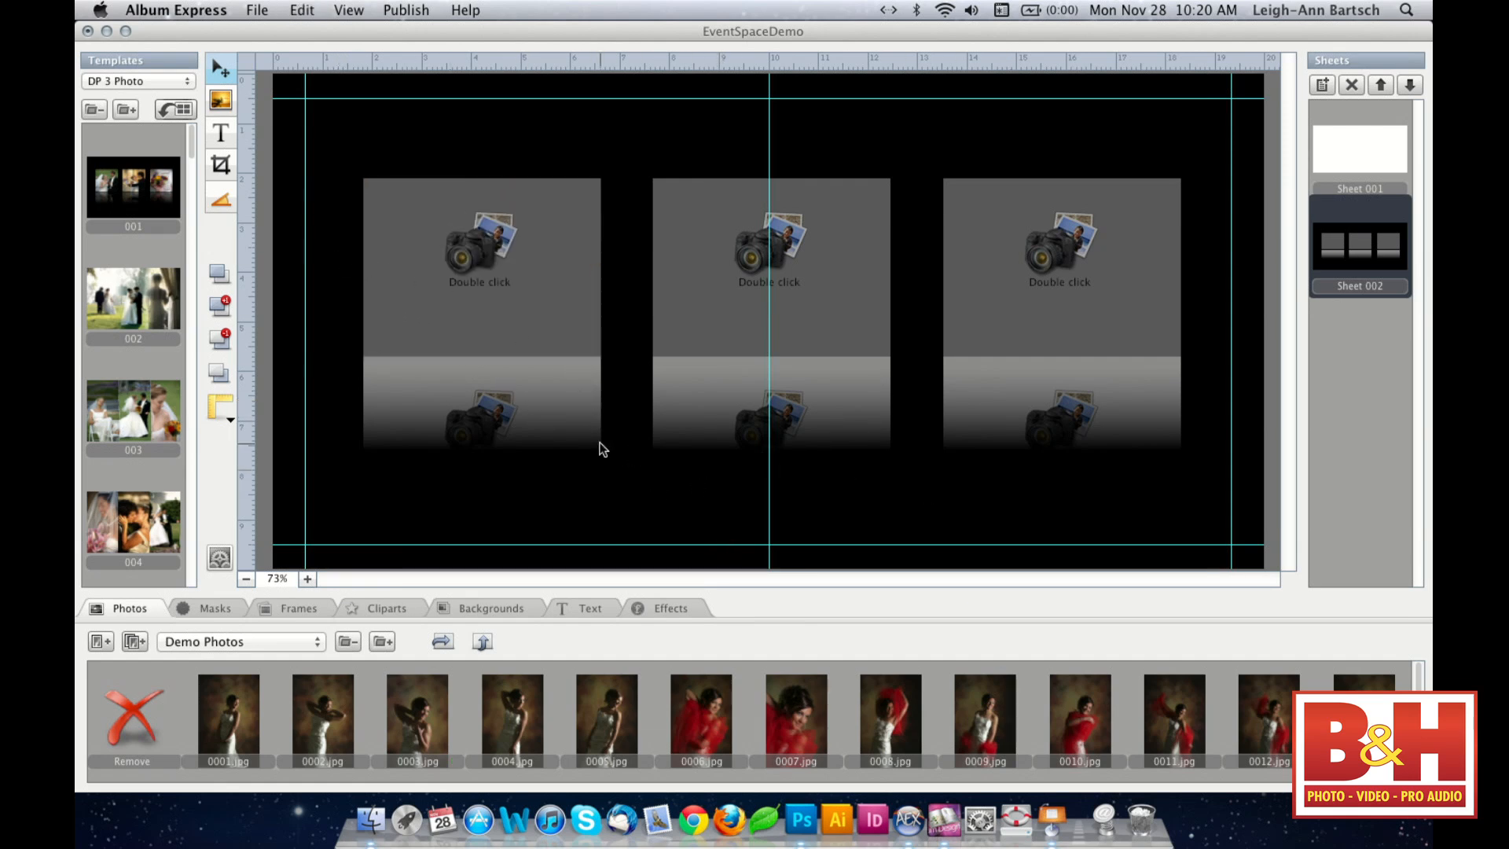
- Fill the first placeholder and its reflection on the three-photo sheet with photo 0003.jpg
click(536, 314)
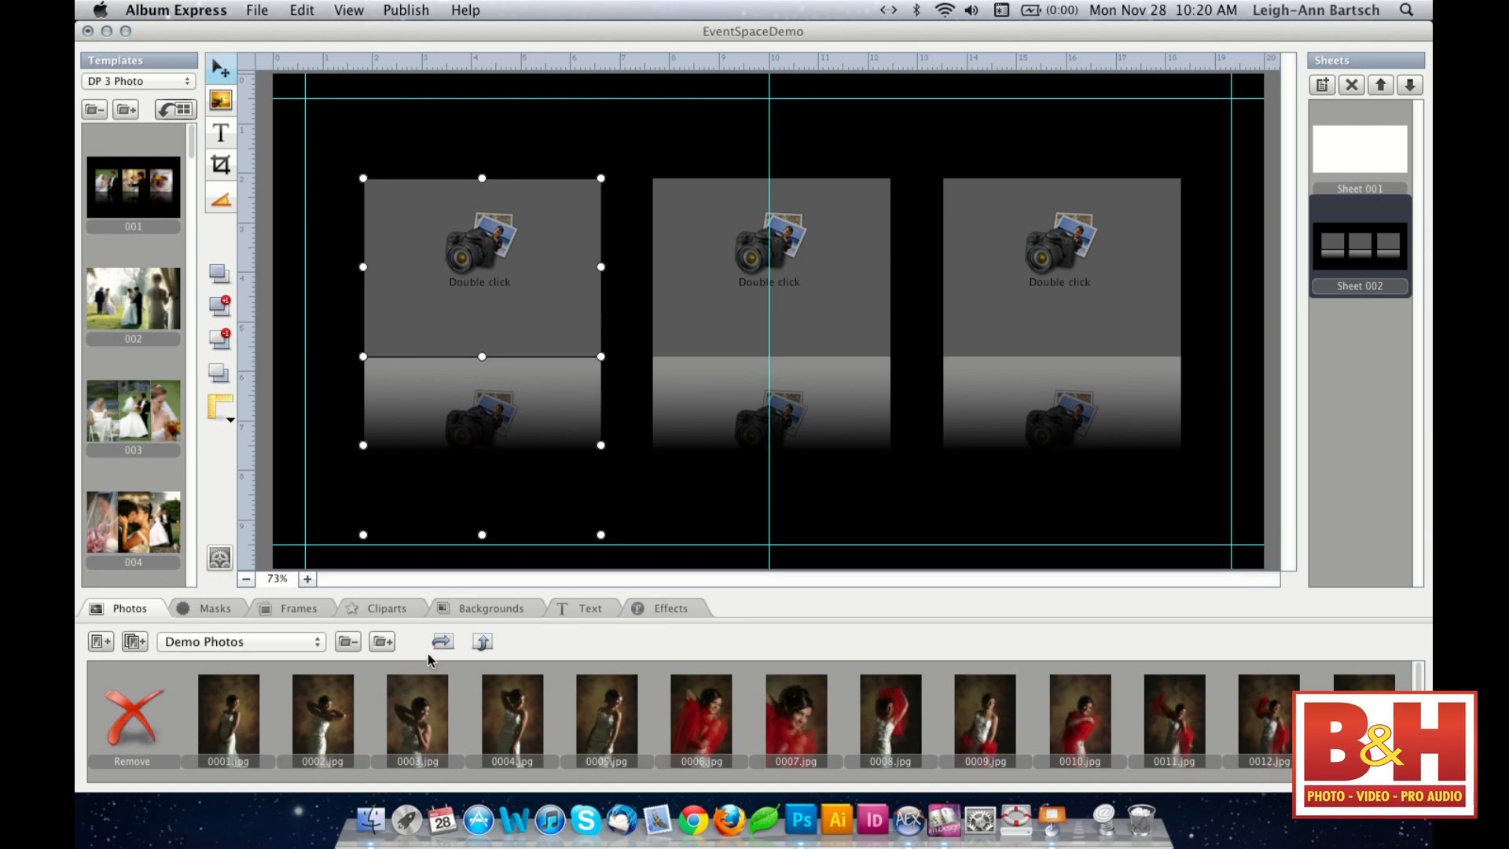
click(430, 727)
double_click(430, 727)
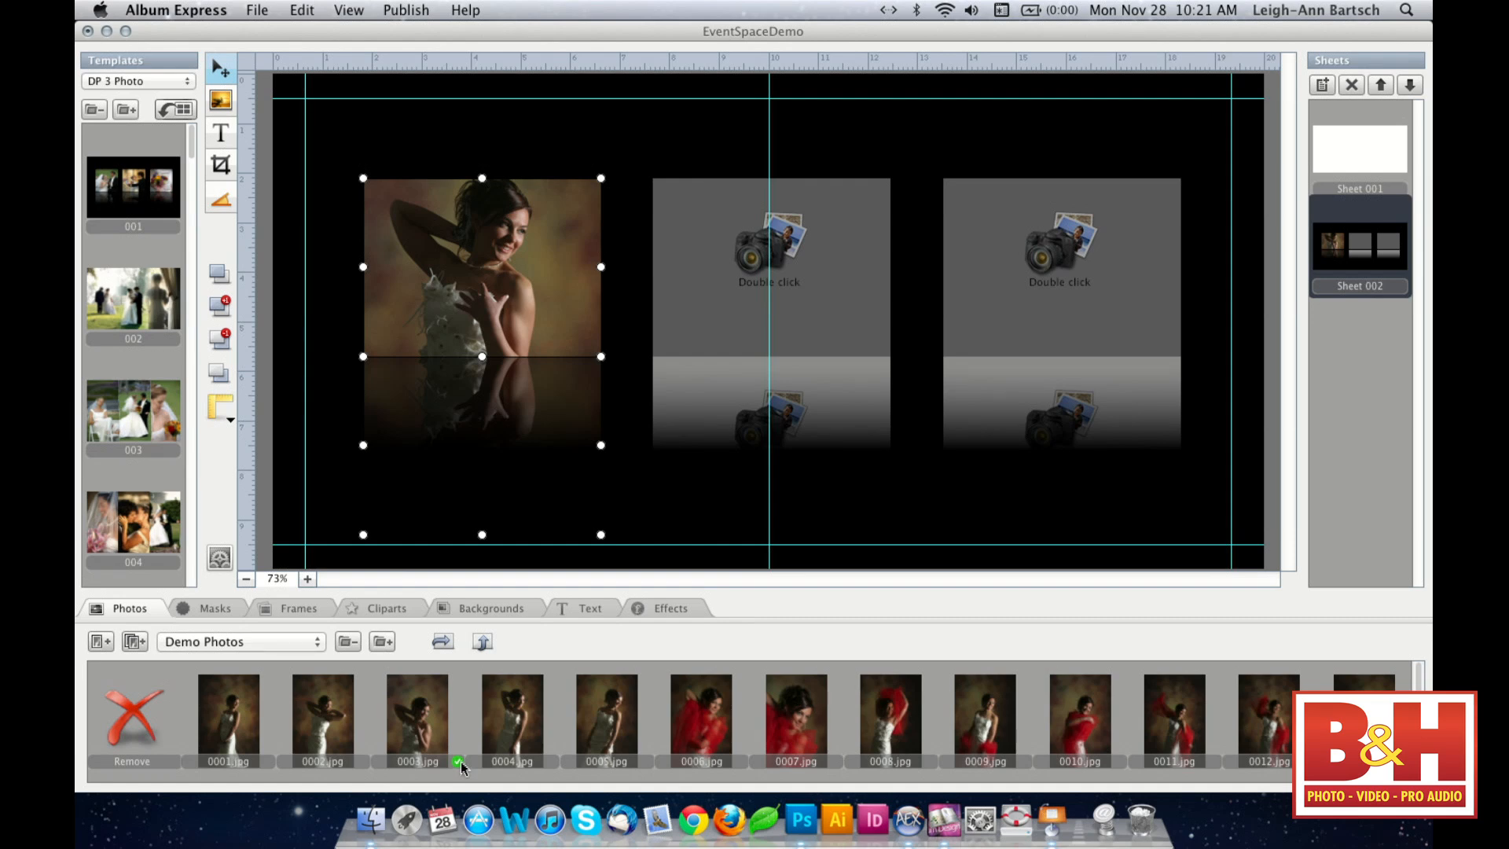
- Clear the photo from the first placeholder and its reflection, and place 0003.jpg in both again
click(133, 720)
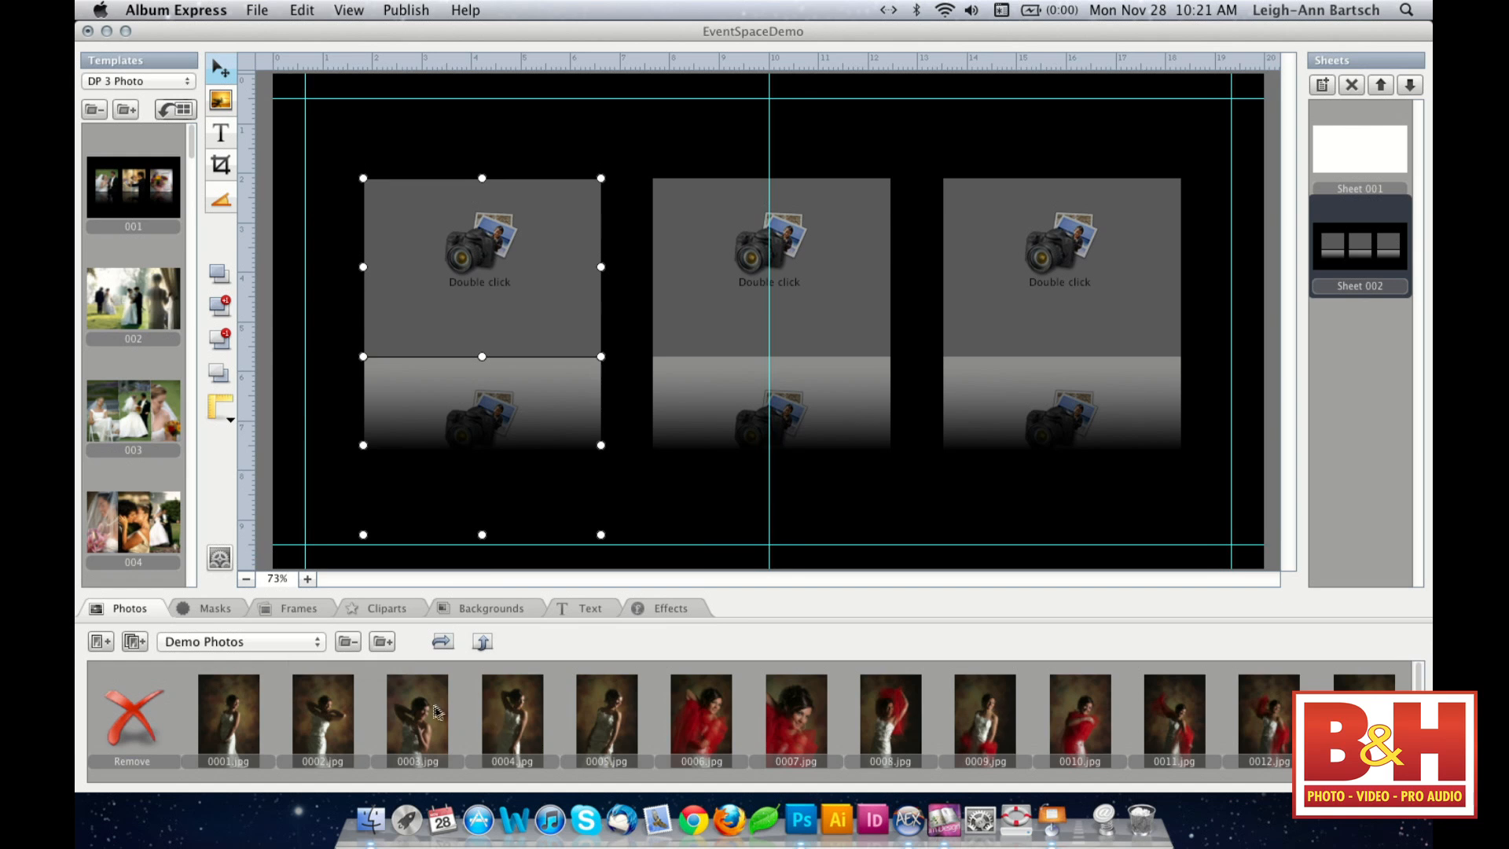
click(437, 712)
double_click(437, 712)
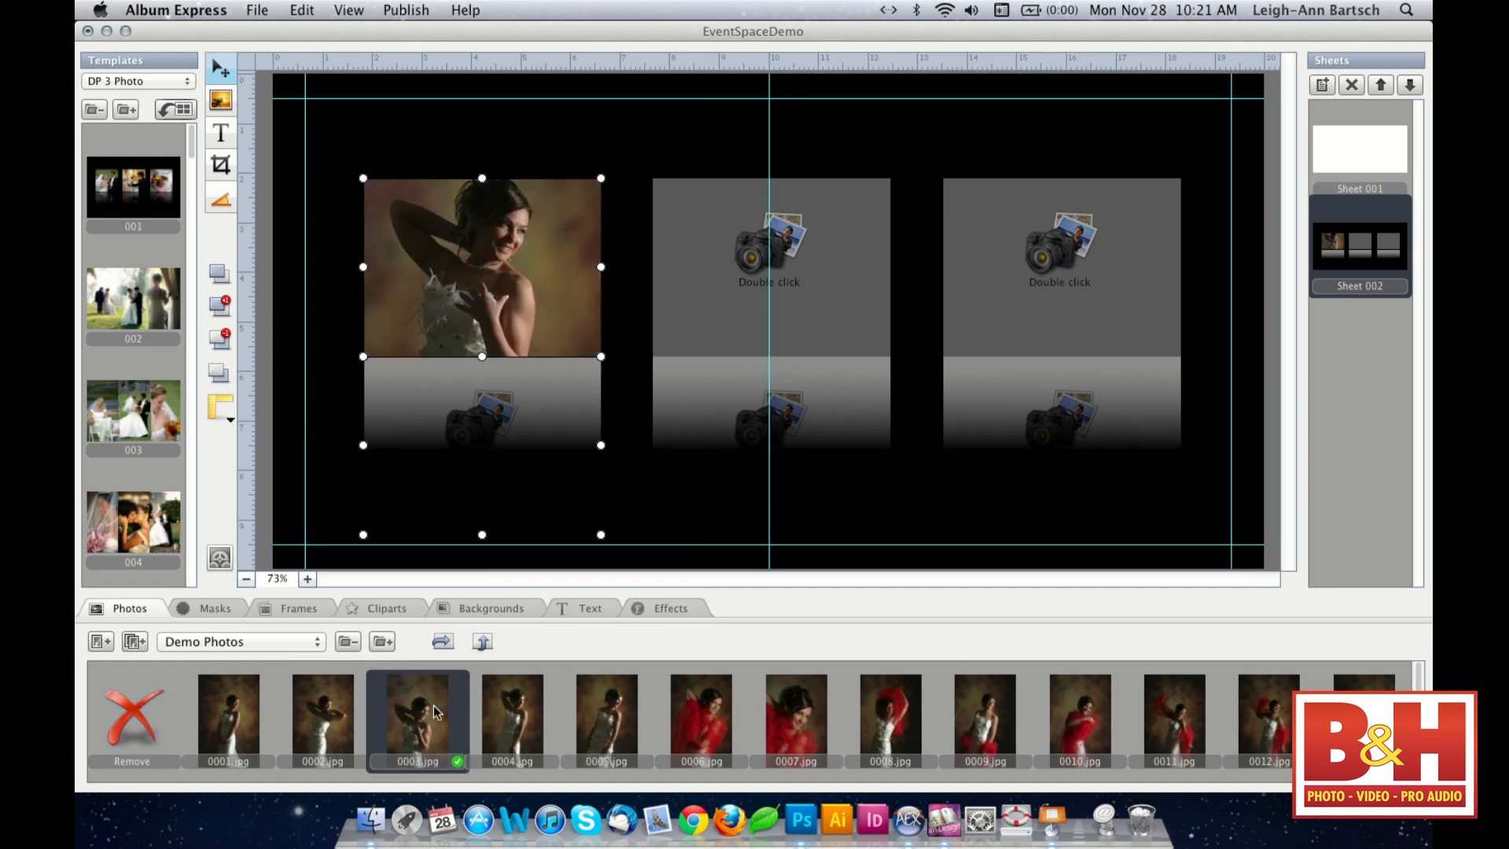
- Fill the middle placeholder and its reflection with photo 0006.jpg
click(792, 212)
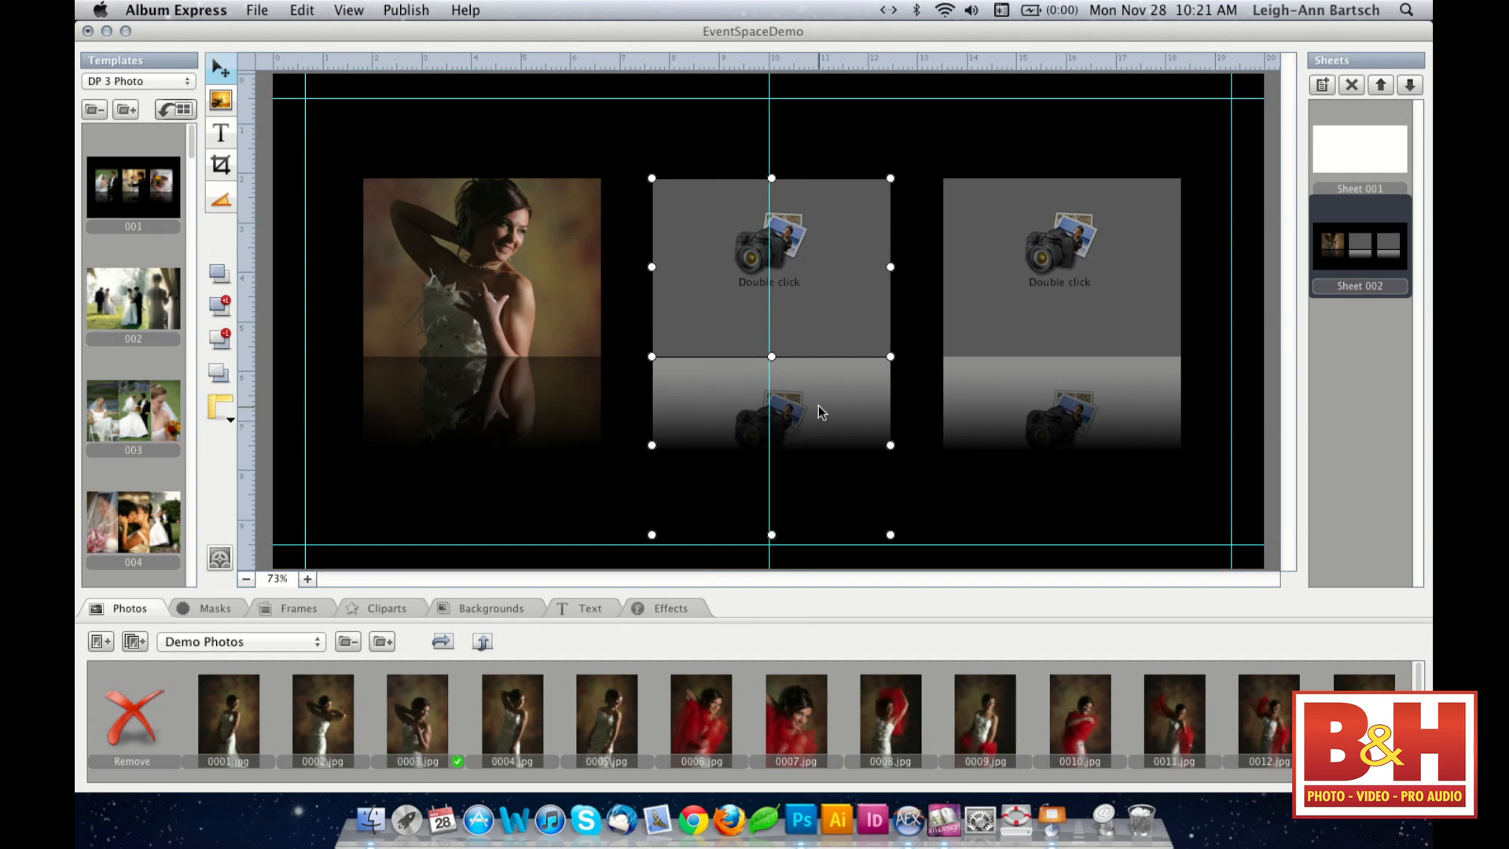
click(692, 729)
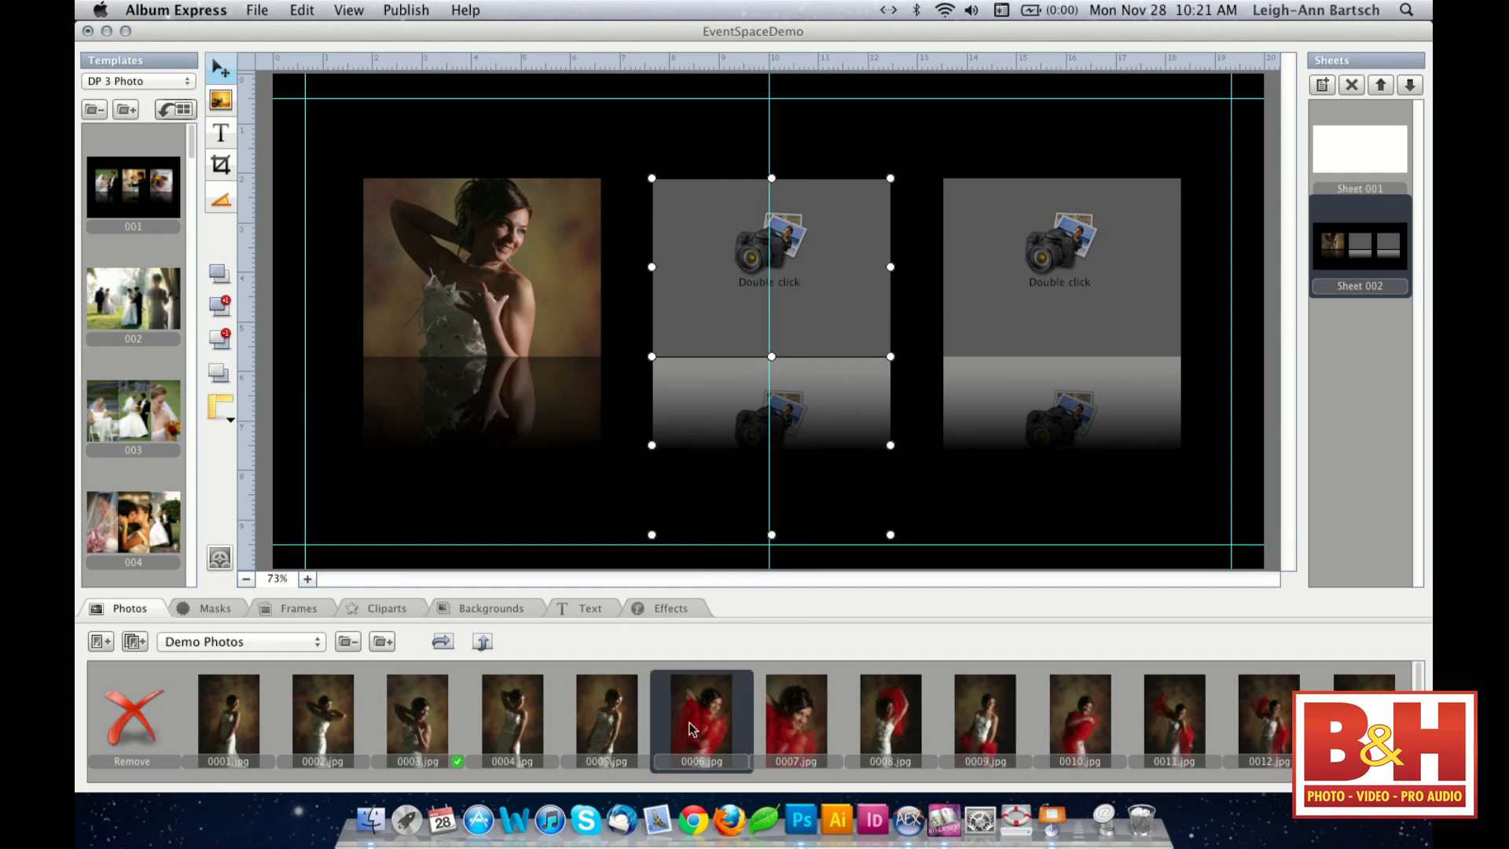
double_click(691, 729)
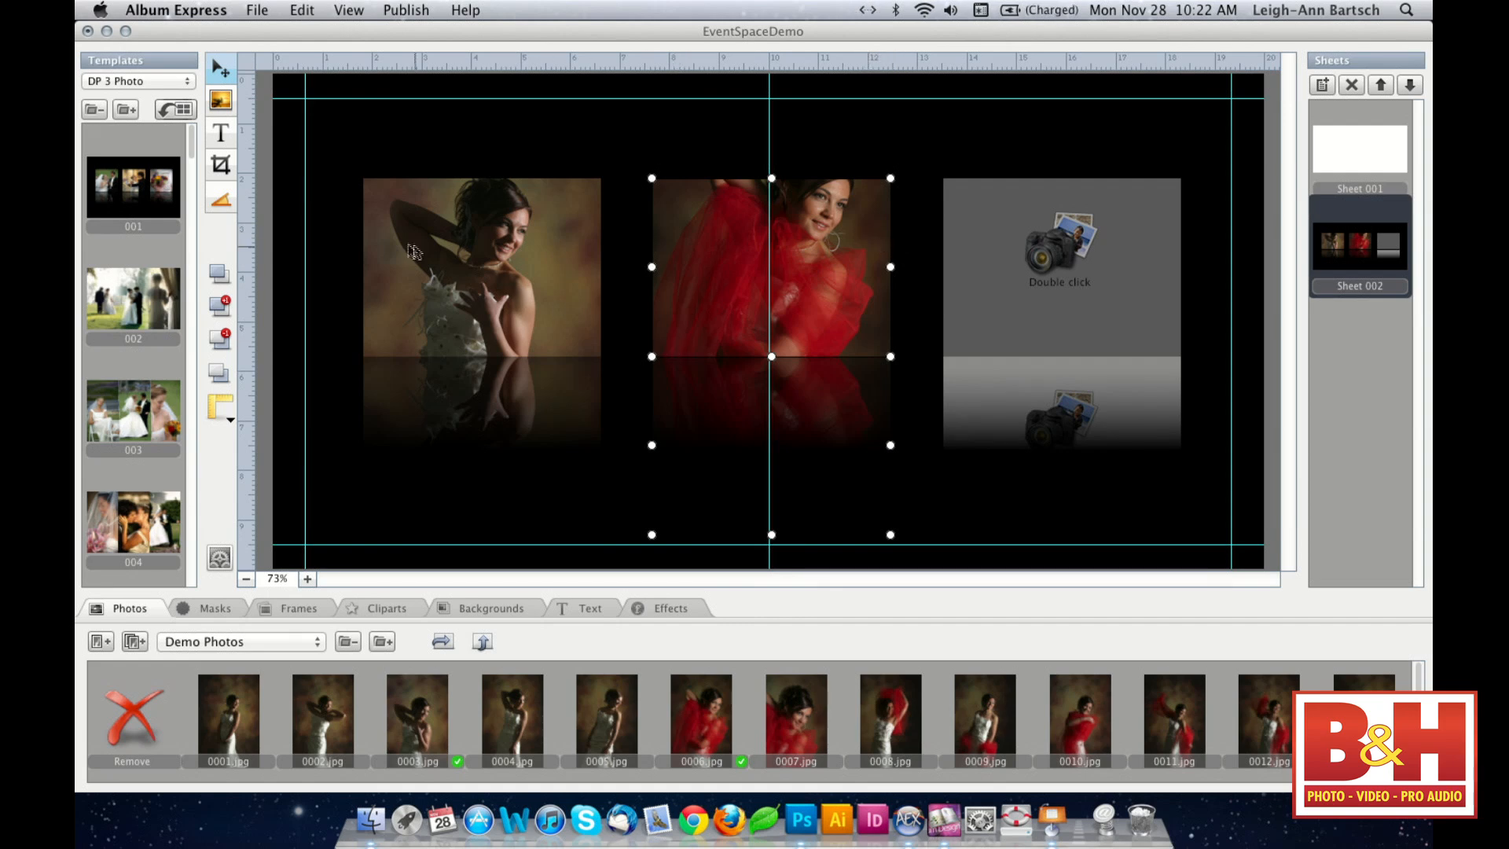
- Crop the middle upper photo at 16% size, shifting it downward within its frame
click(221, 165)
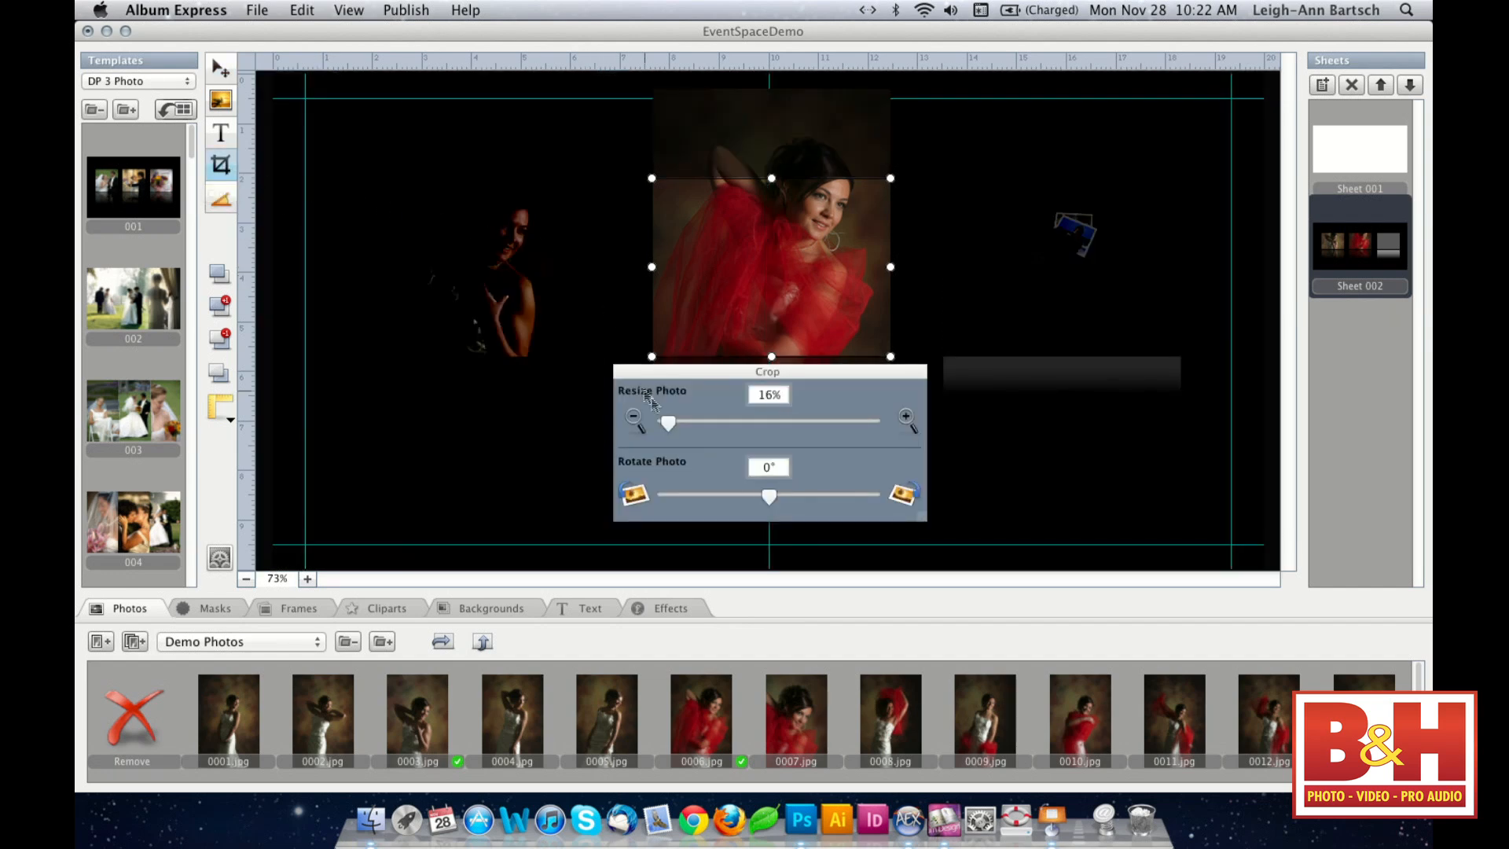
click(906, 419)
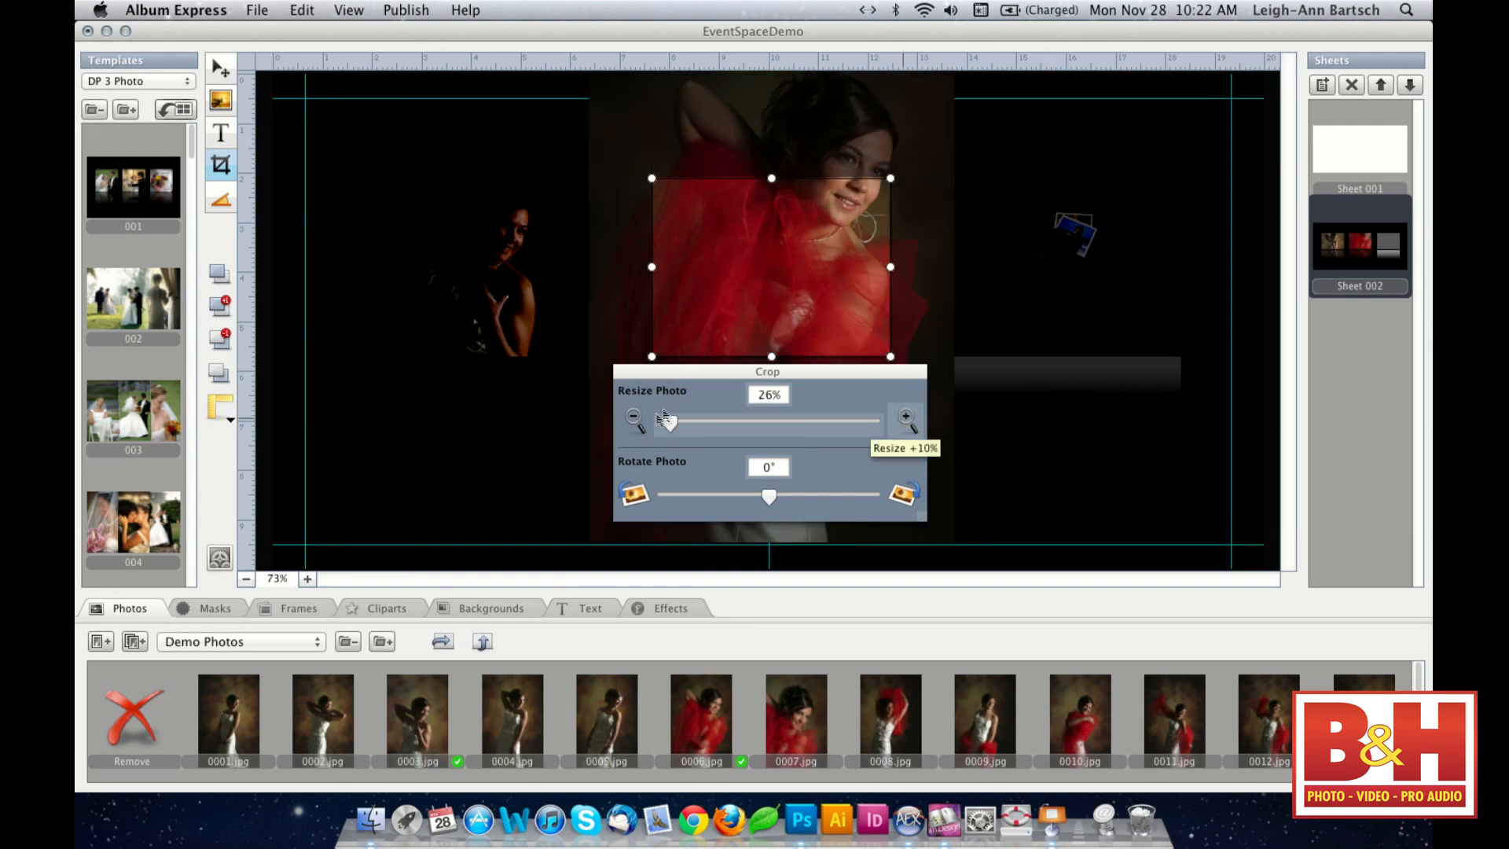
click(633, 419)
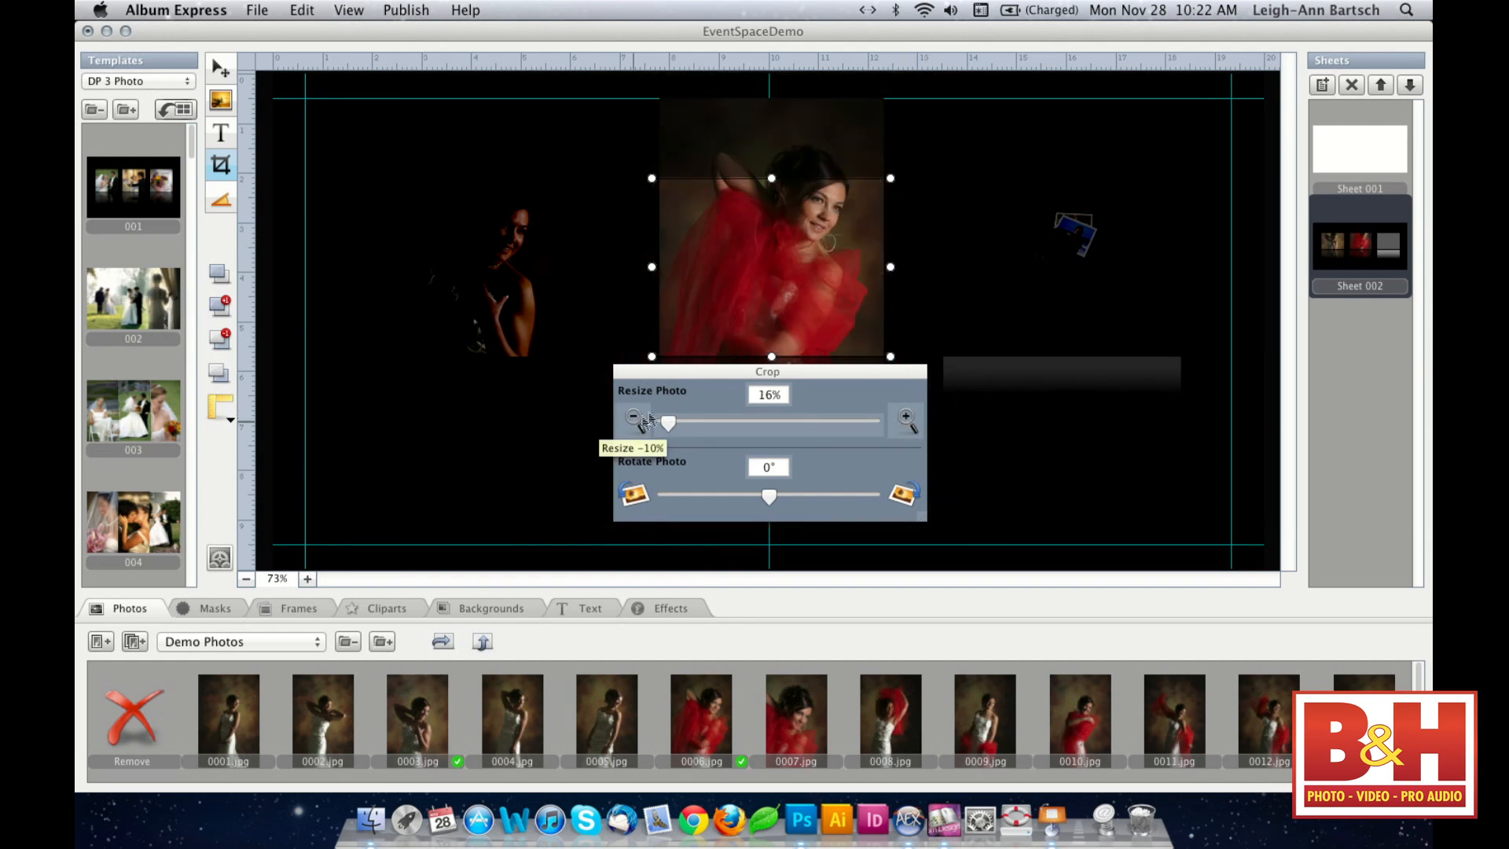
drag(839, 299, 841, 344)
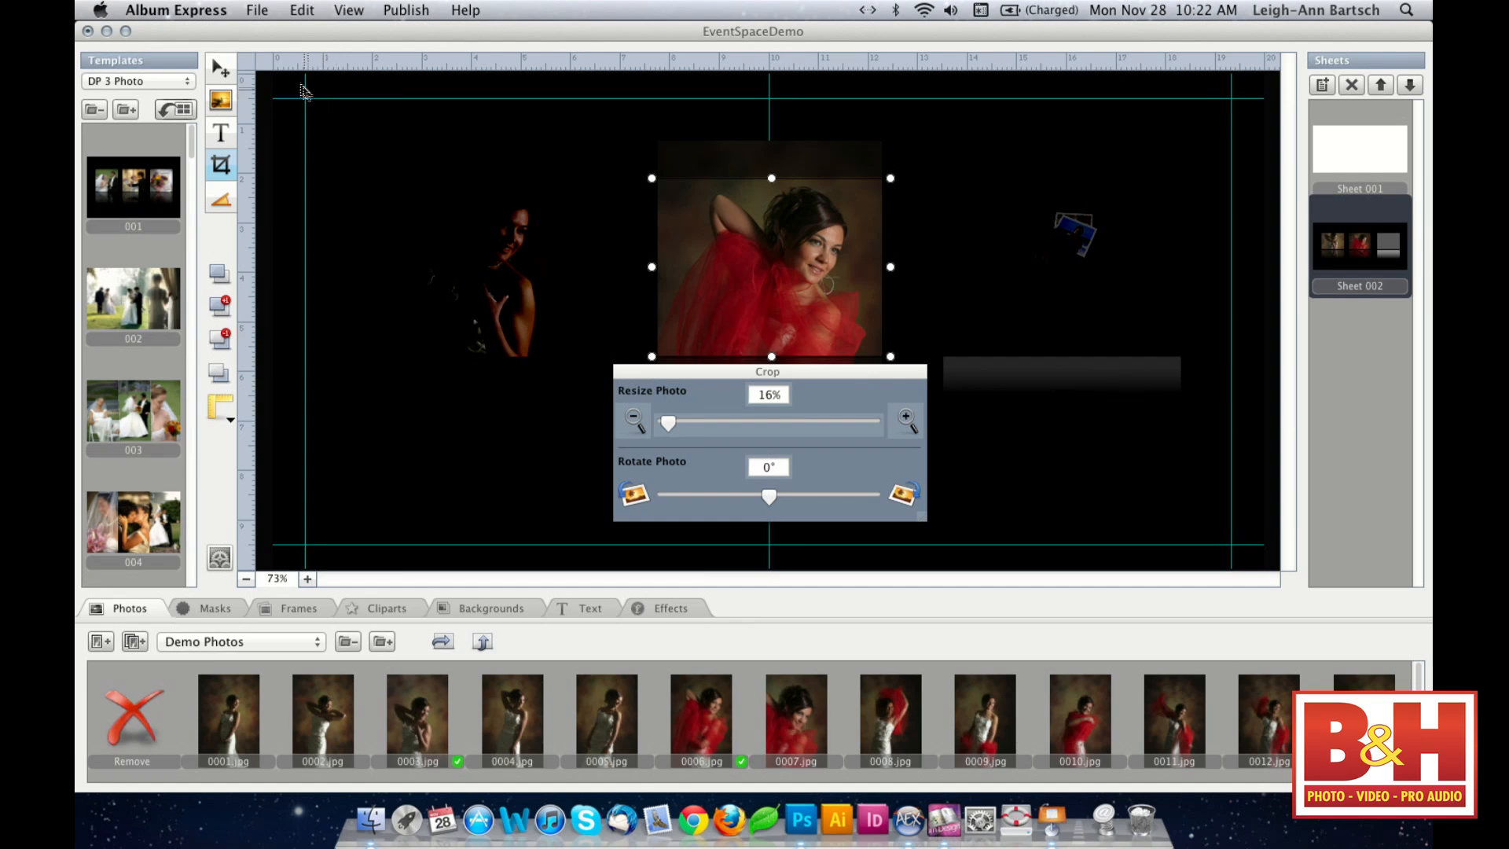
click(220, 72)
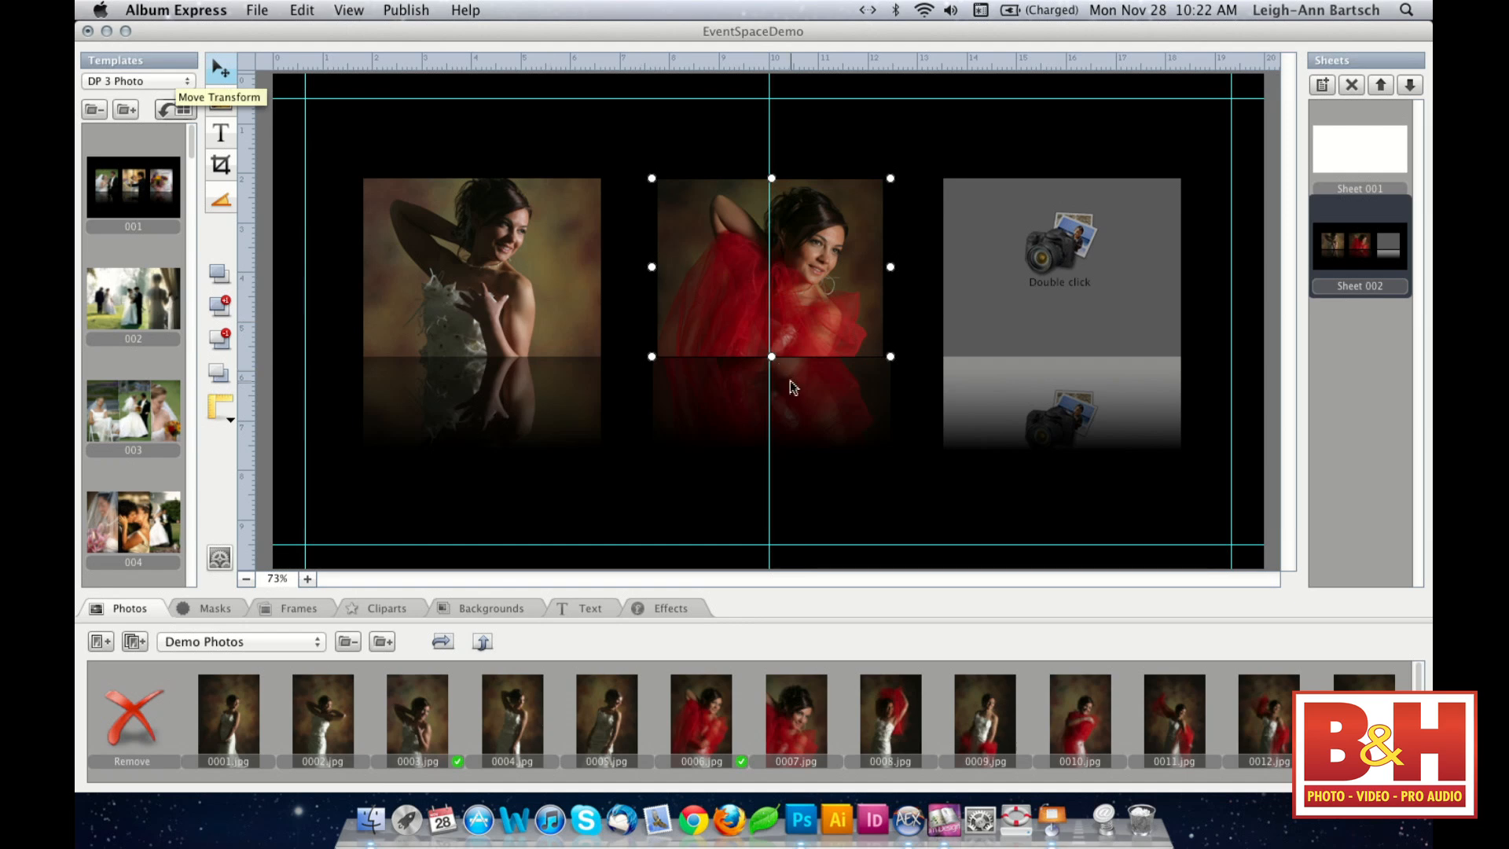
- Crop the middle reflection, shifting its photo slightly within the frame to follow the upper photo
click(790, 385)
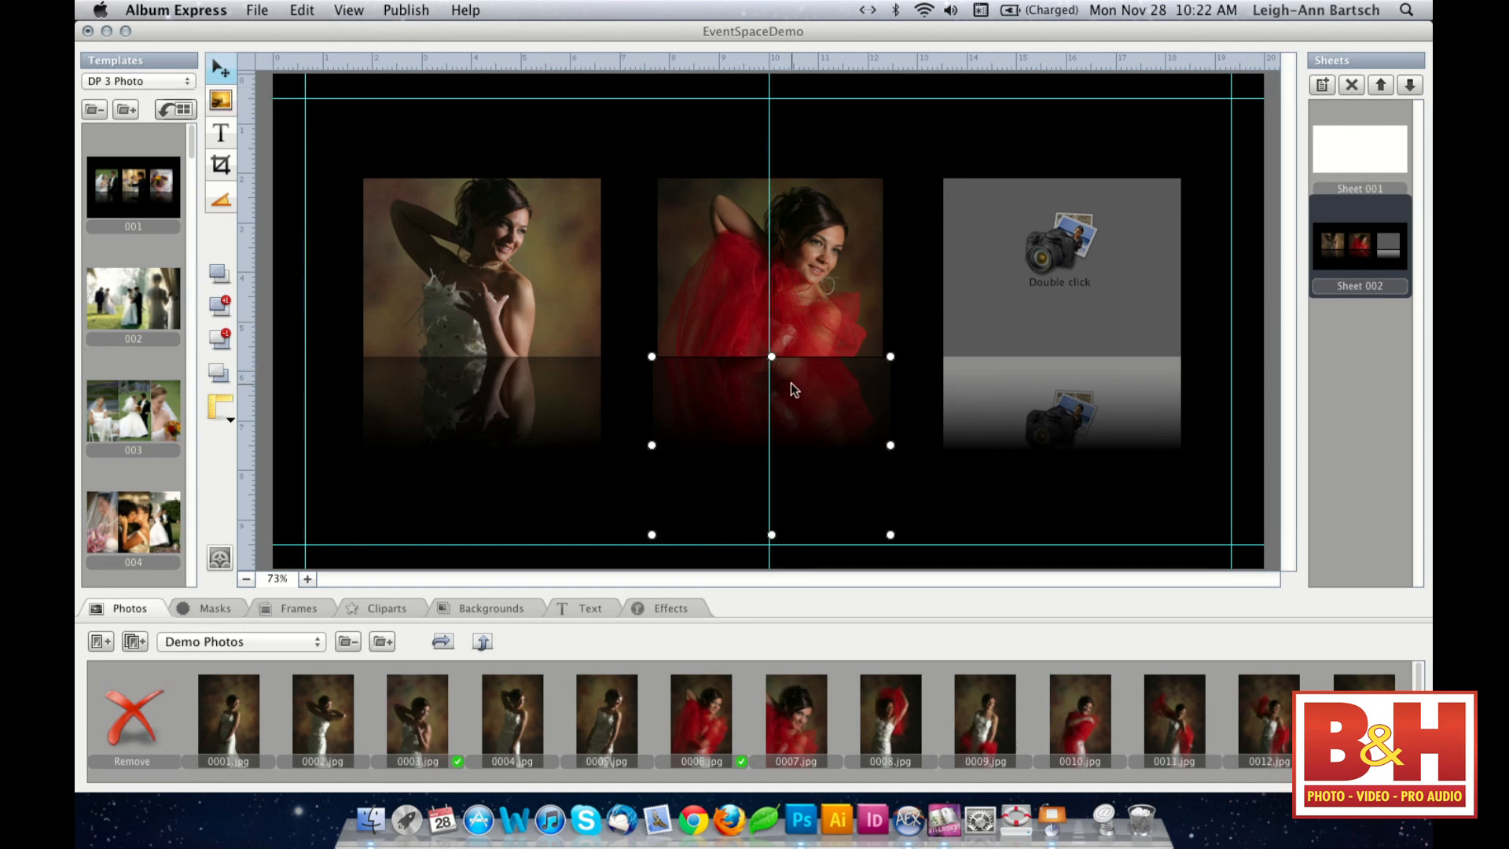
click(222, 165)
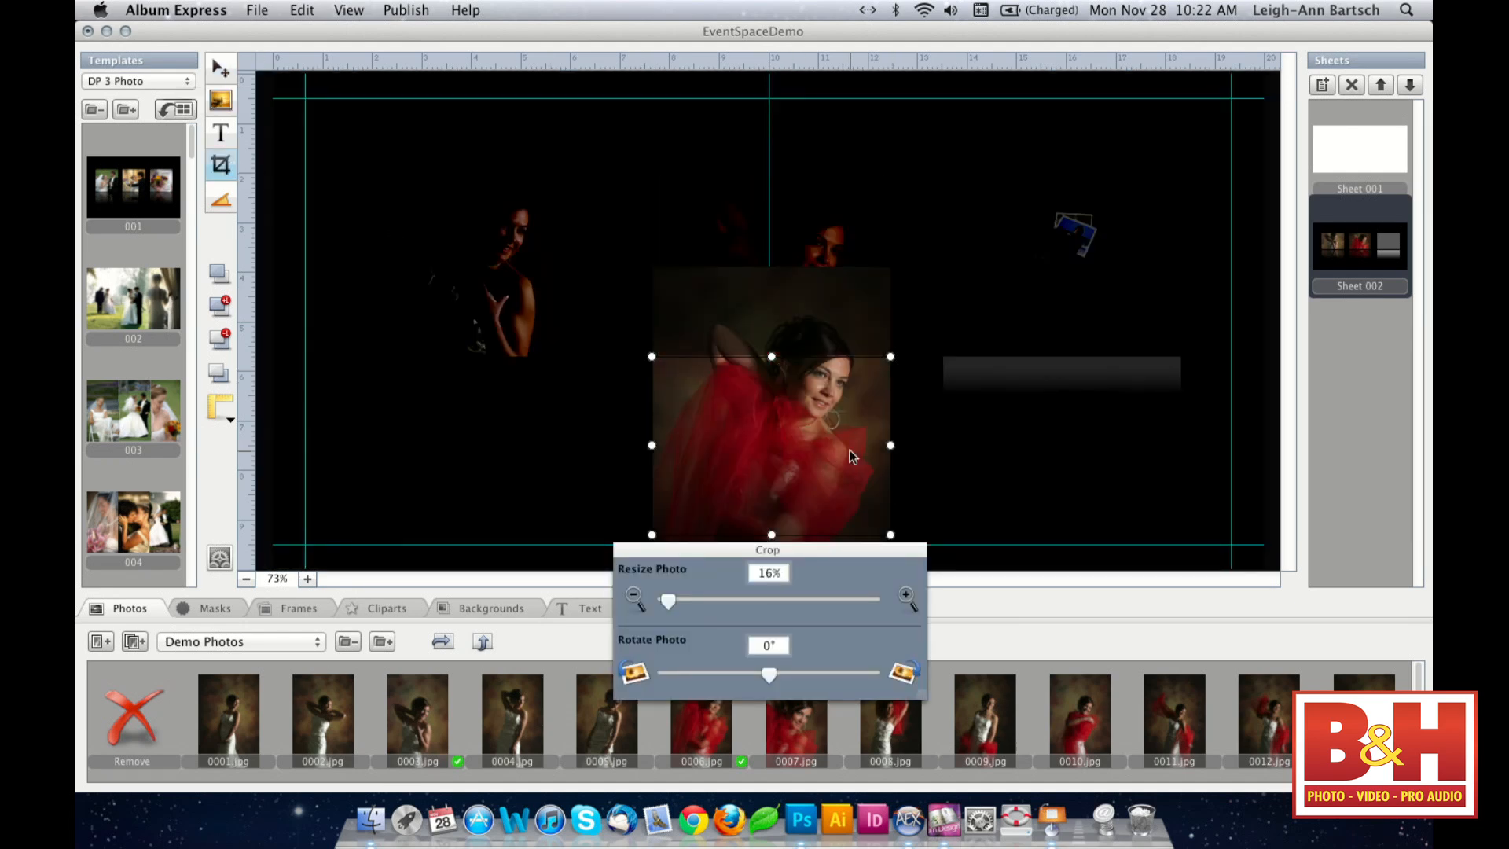
drag(850, 450, 849, 427)
click(220, 68)
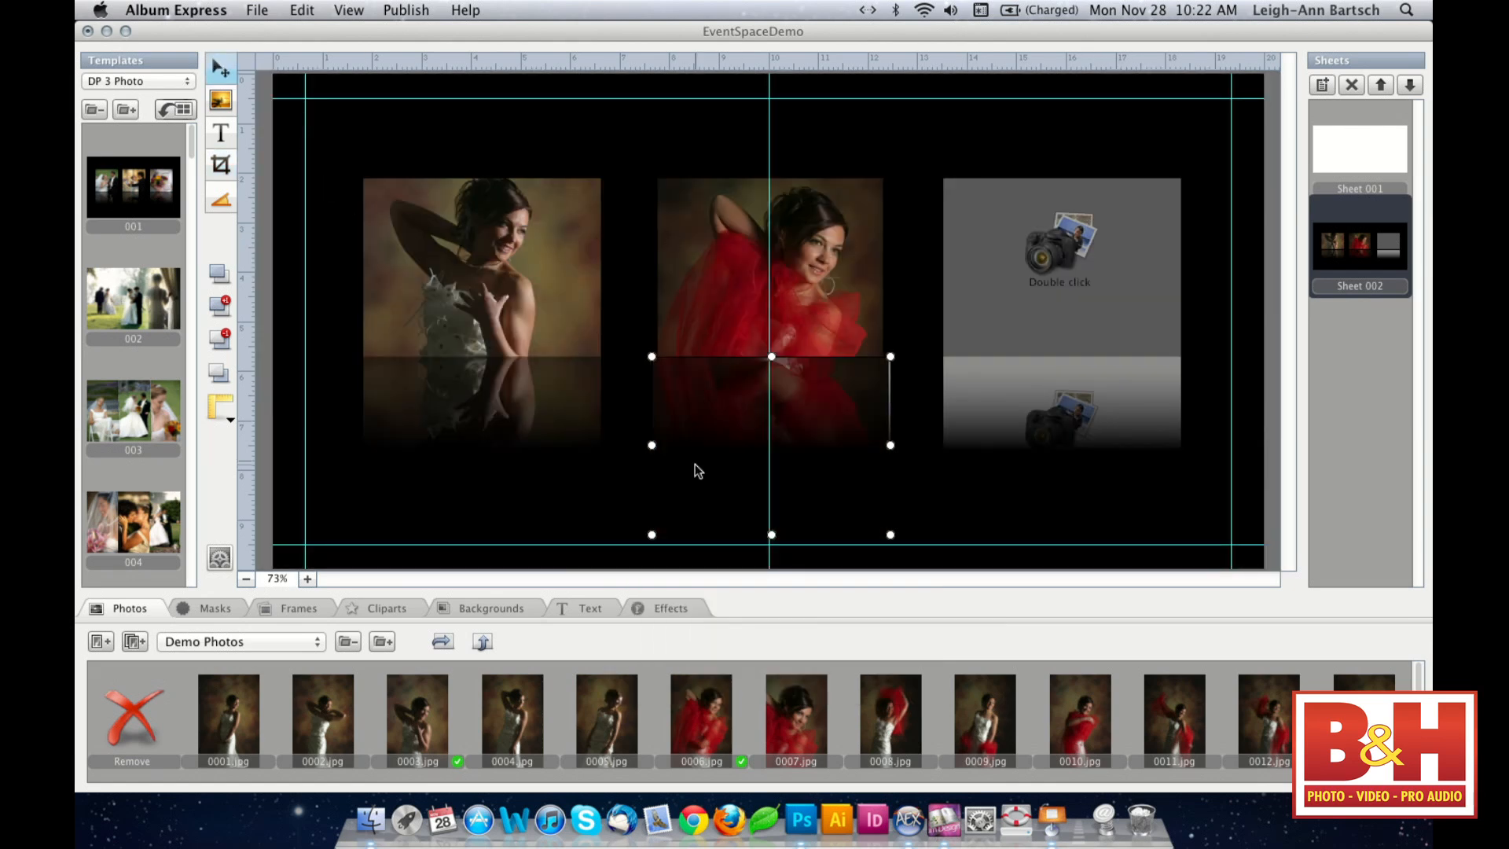
- Fill the third placeholder and its reflection with photo 0013.jpg, and clear the selection
click(1036, 280)
shift+click(1040, 424)
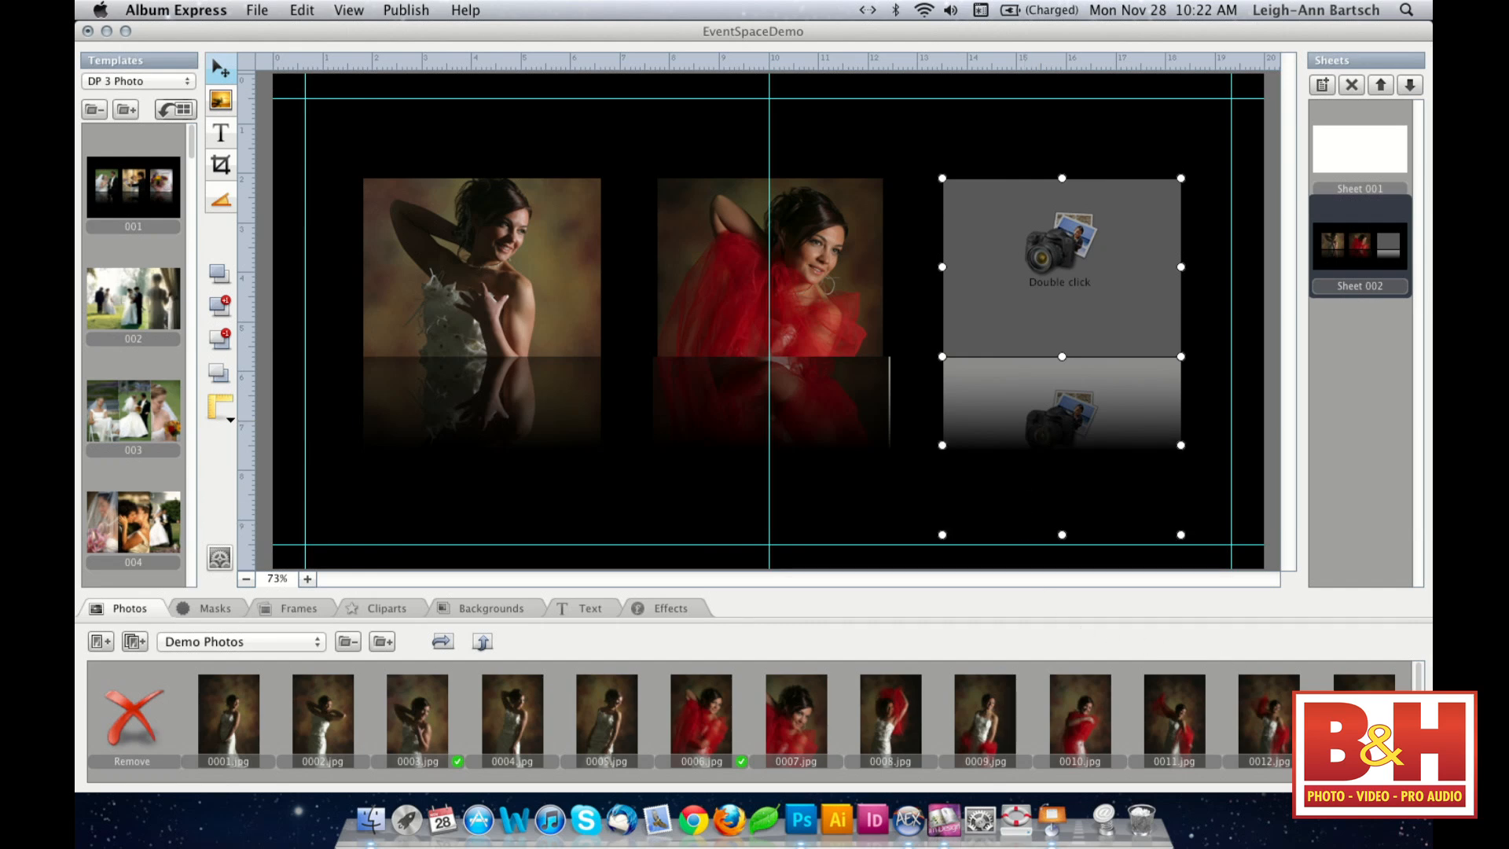
click(1364, 719)
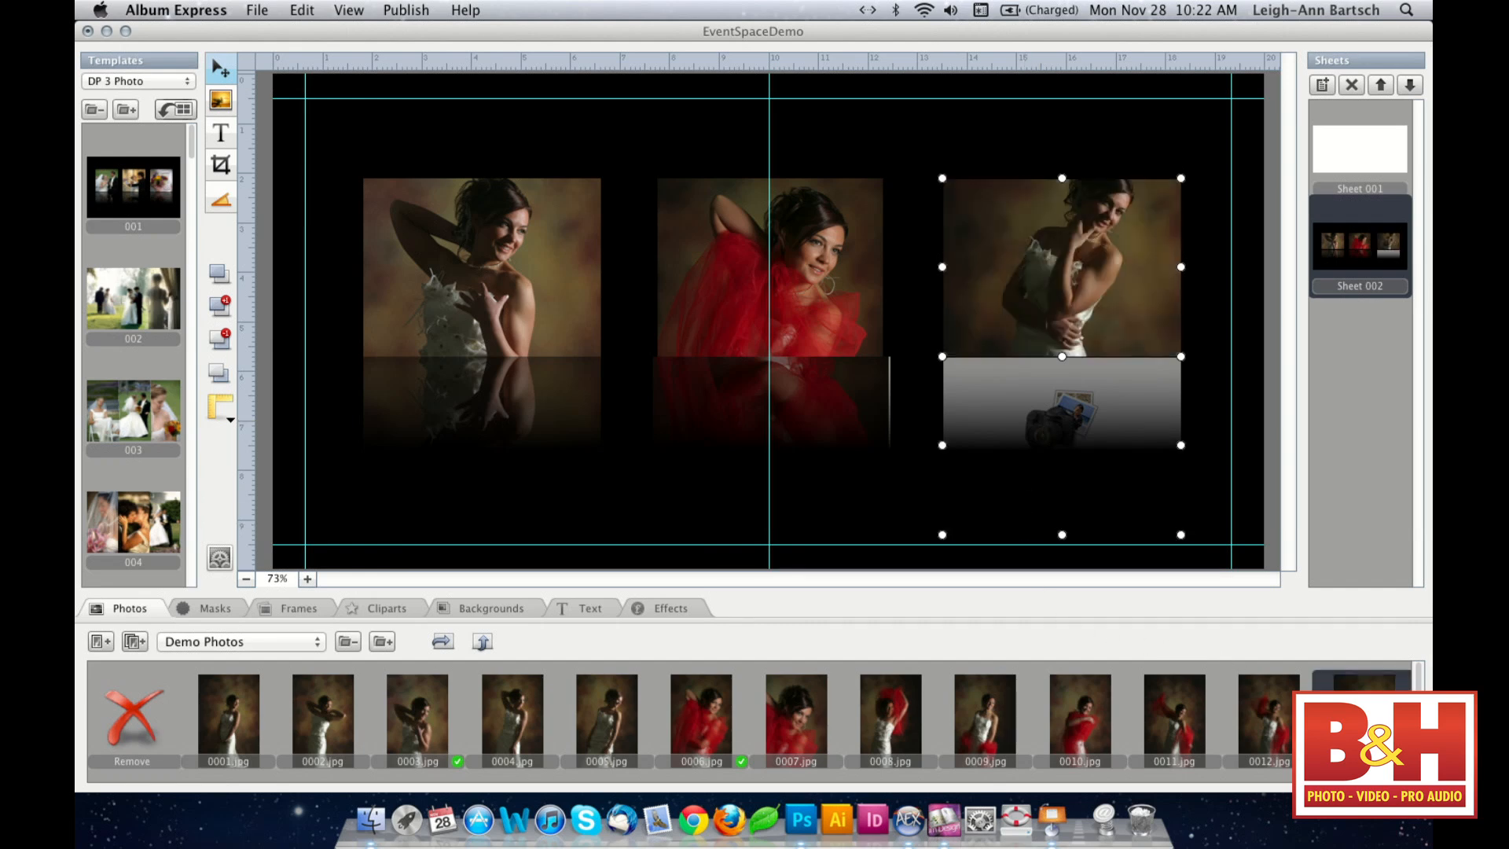
click(1276, 393)
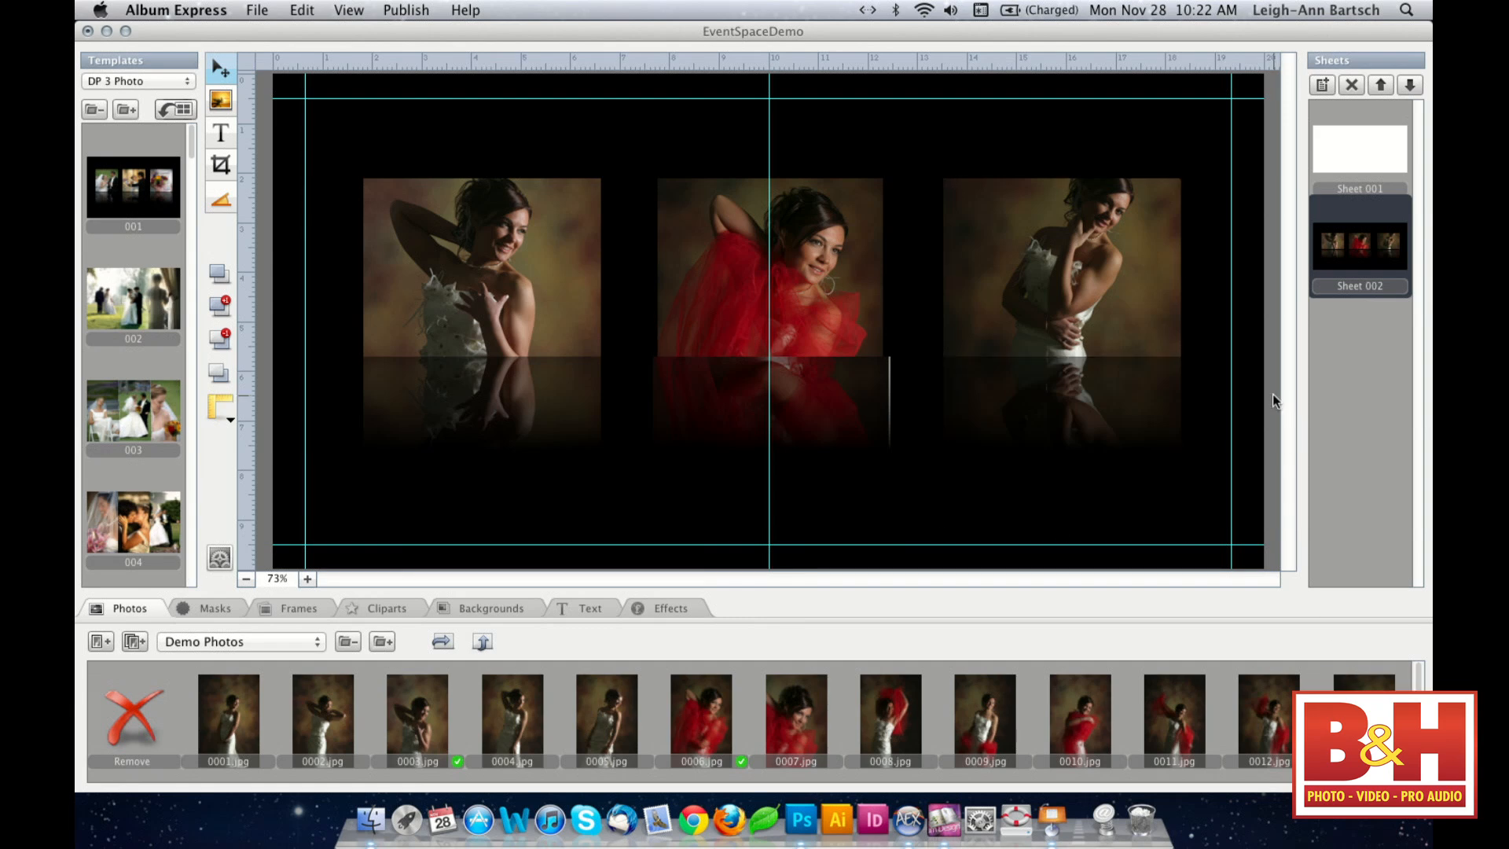
- View the blank Sheet 001, and return to the three-photo Sheet 002
click(1361, 148)
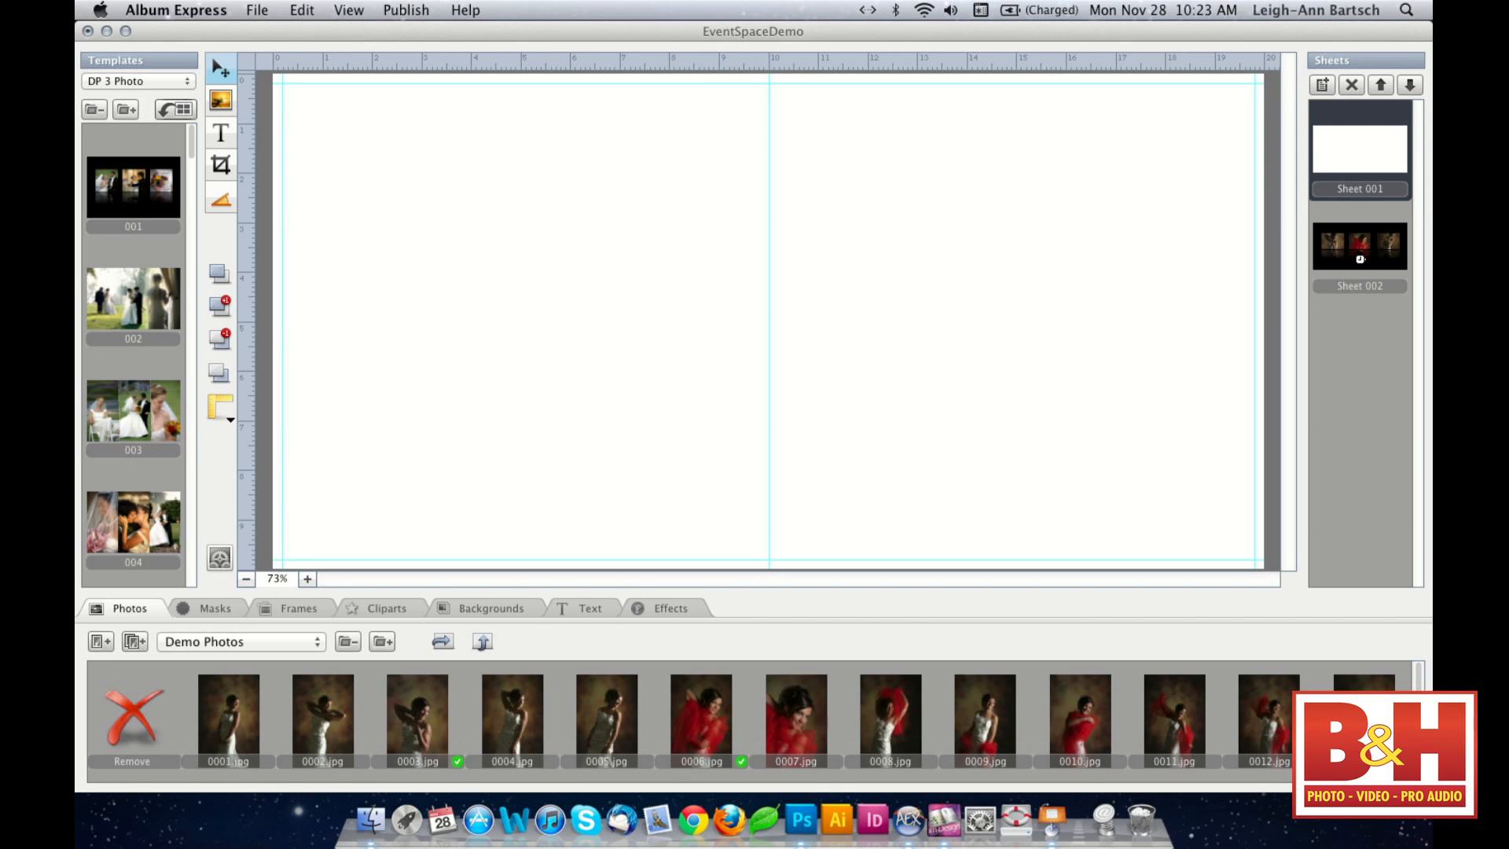
click(1360, 259)
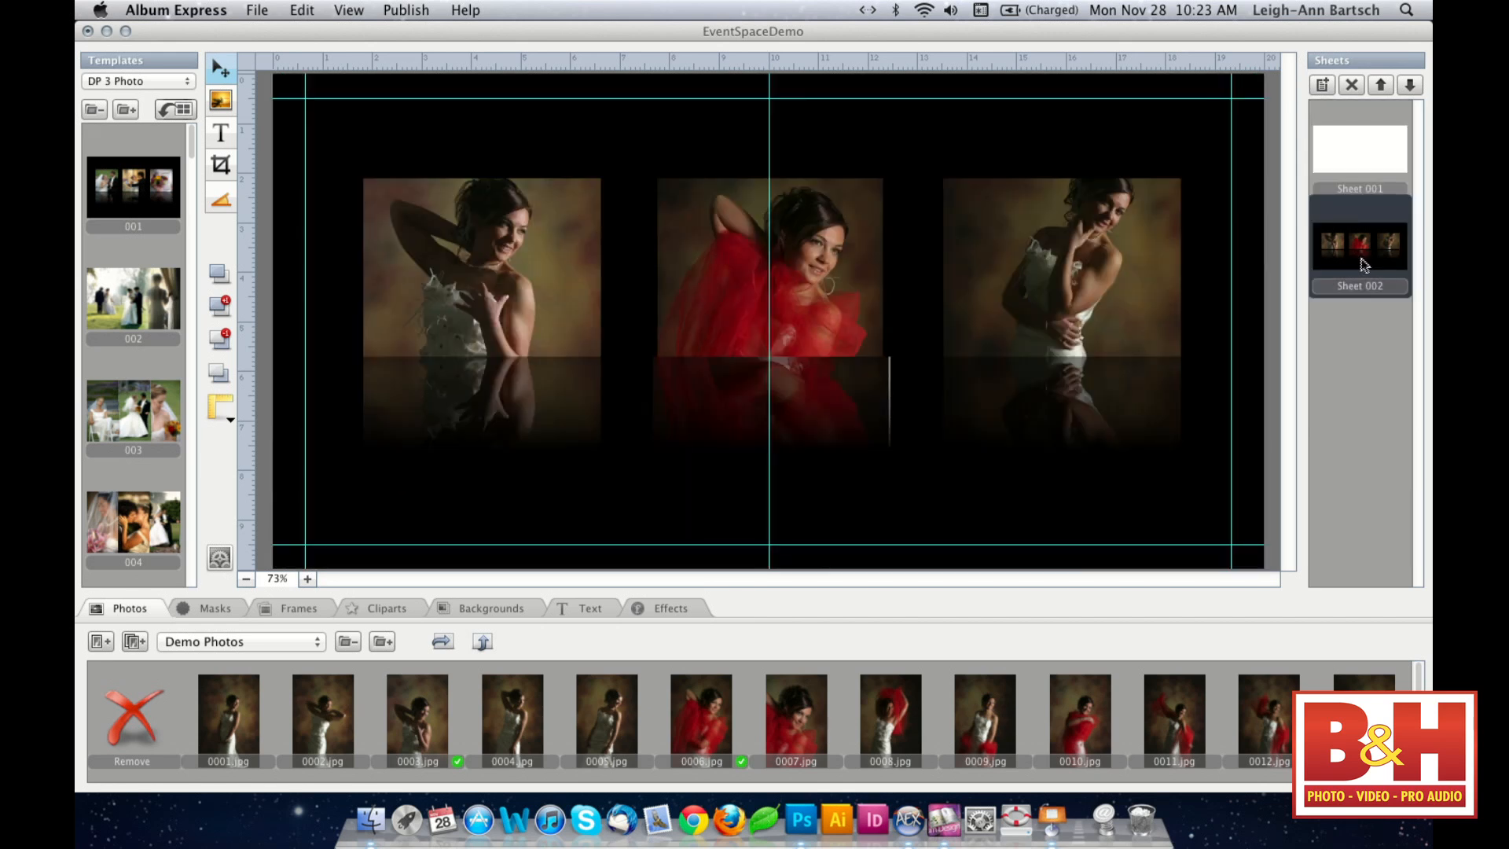
- Add a new album sheet based on template 029 from the DP 2 Photo category
click(158, 83)
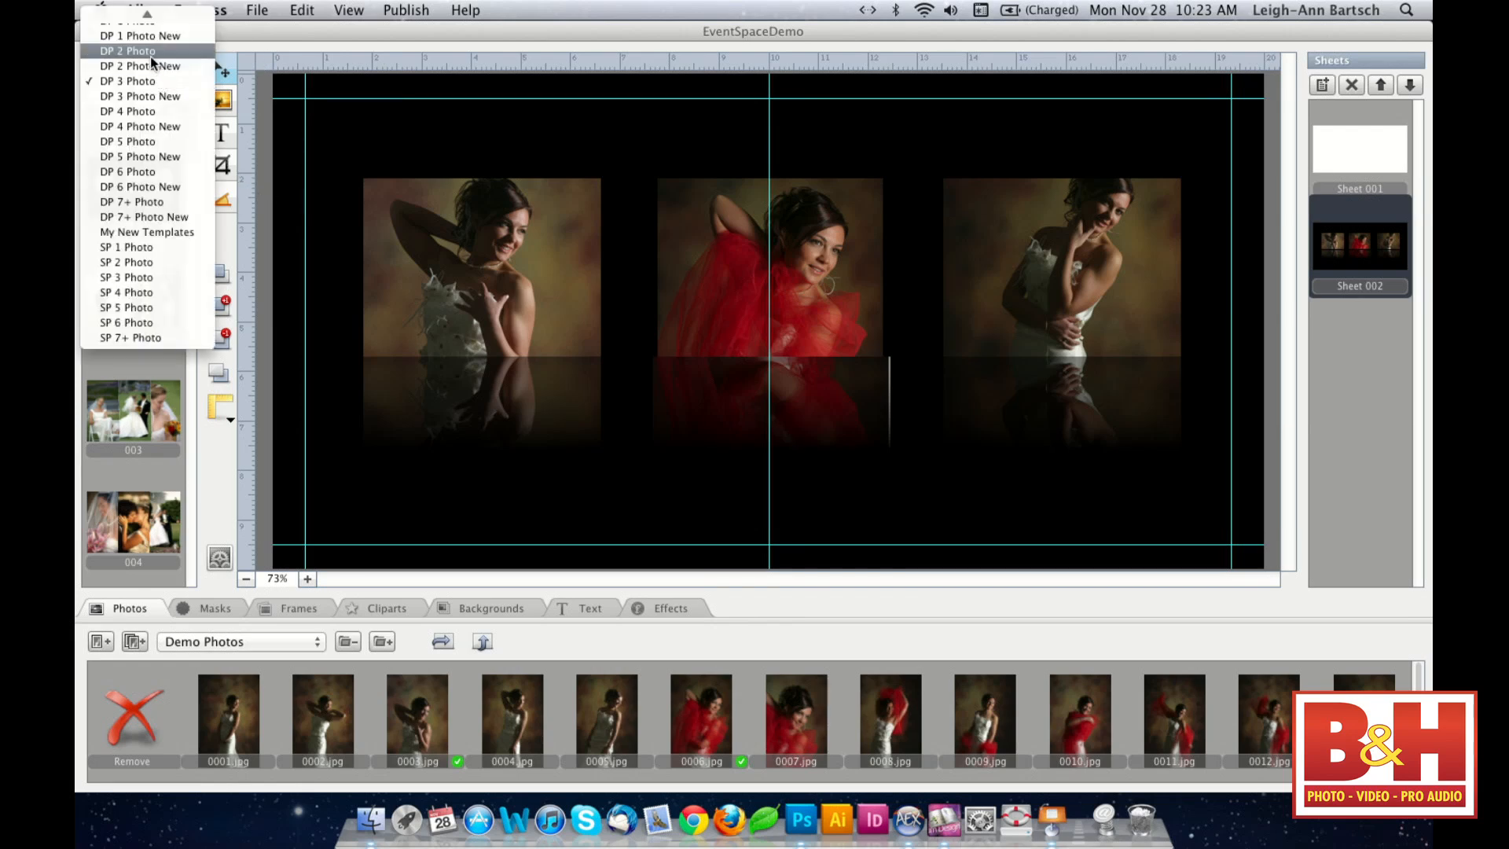
click(151, 53)
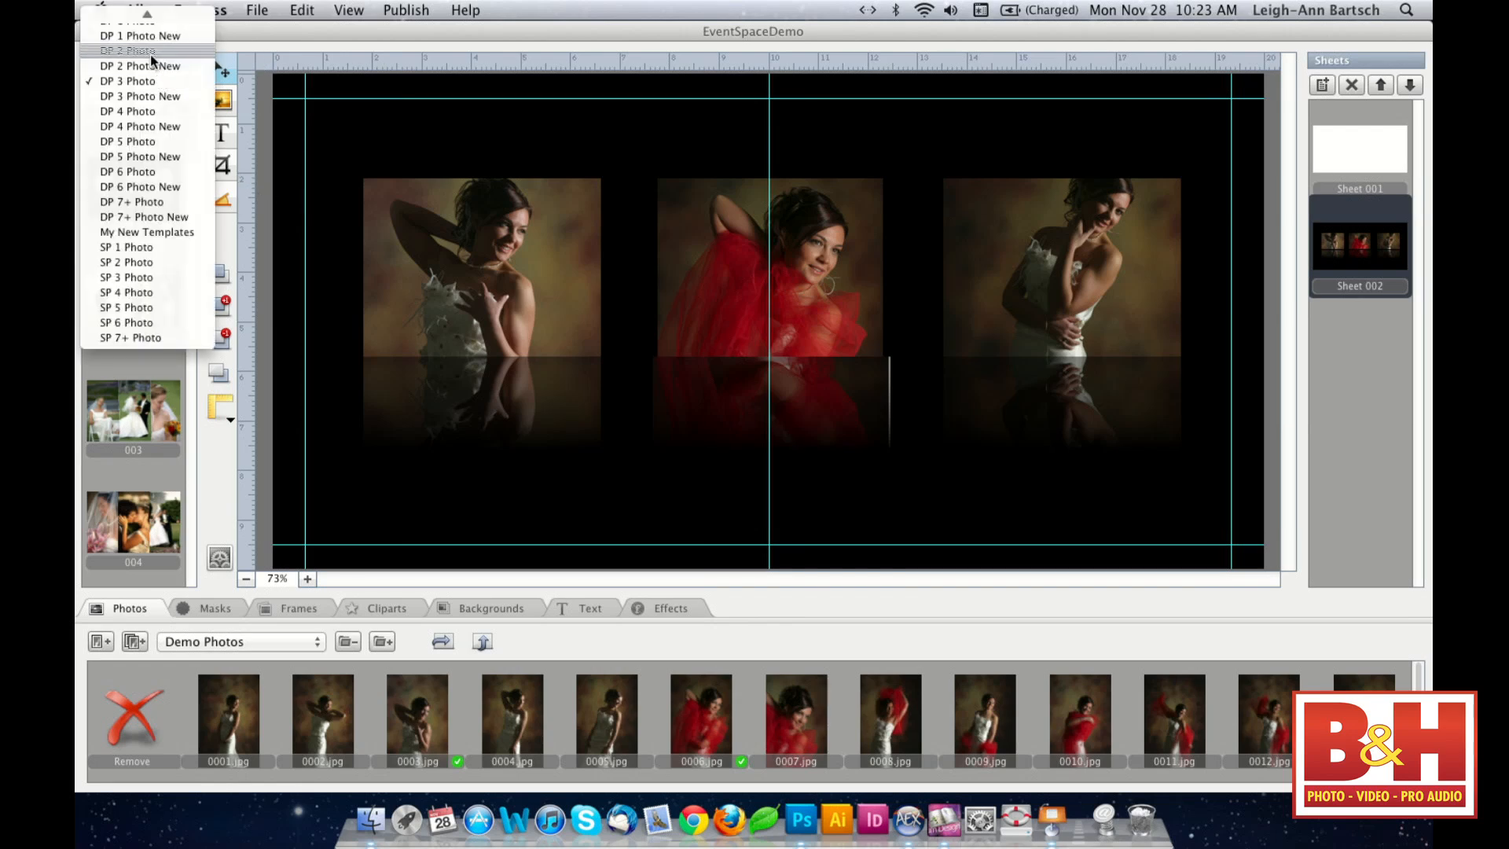
drag(192, 149, 191, 448)
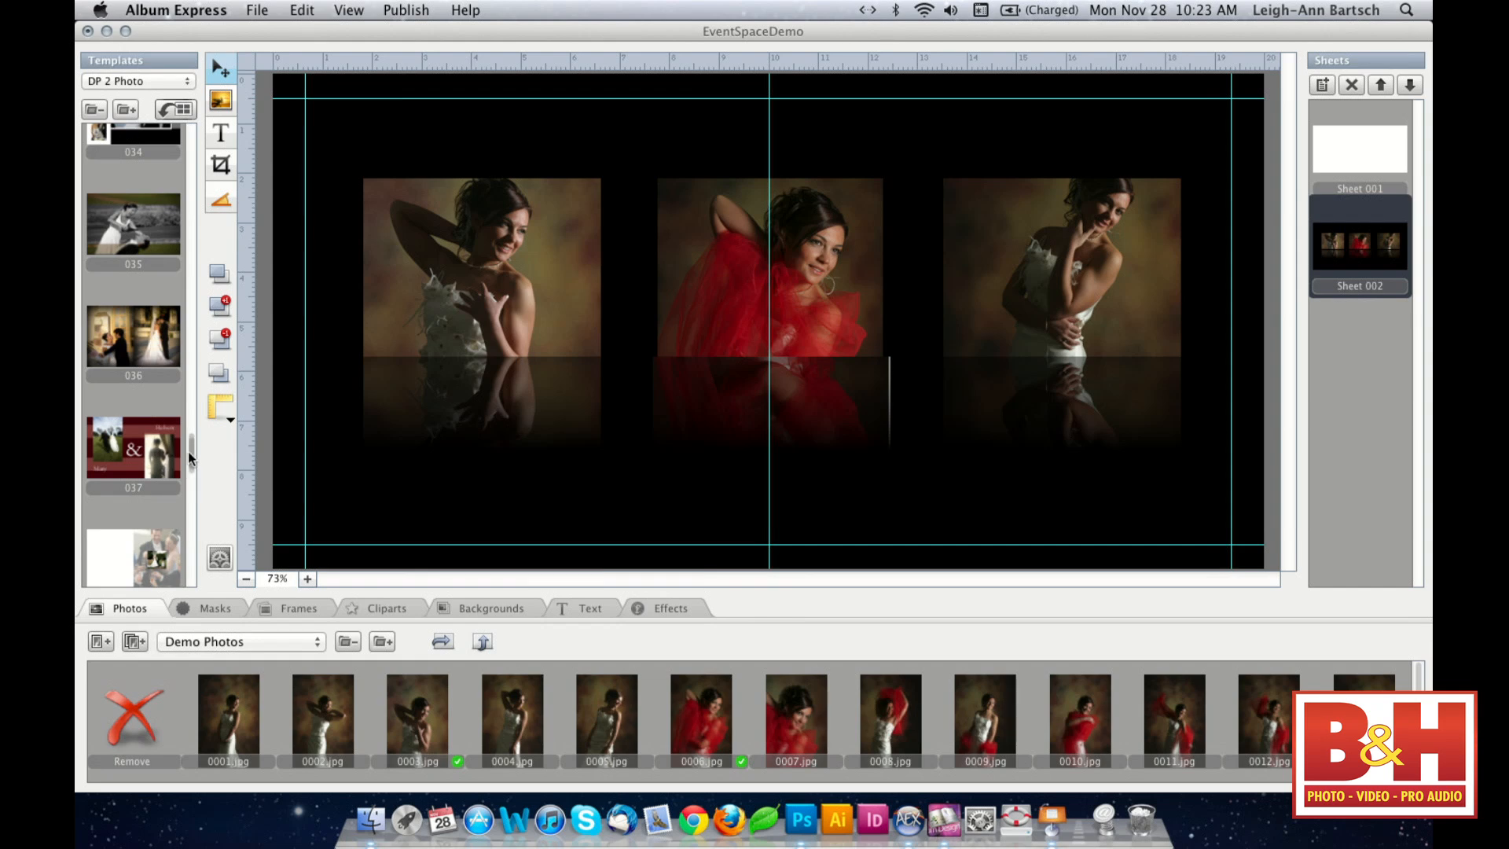
drag(191, 459, 192, 385)
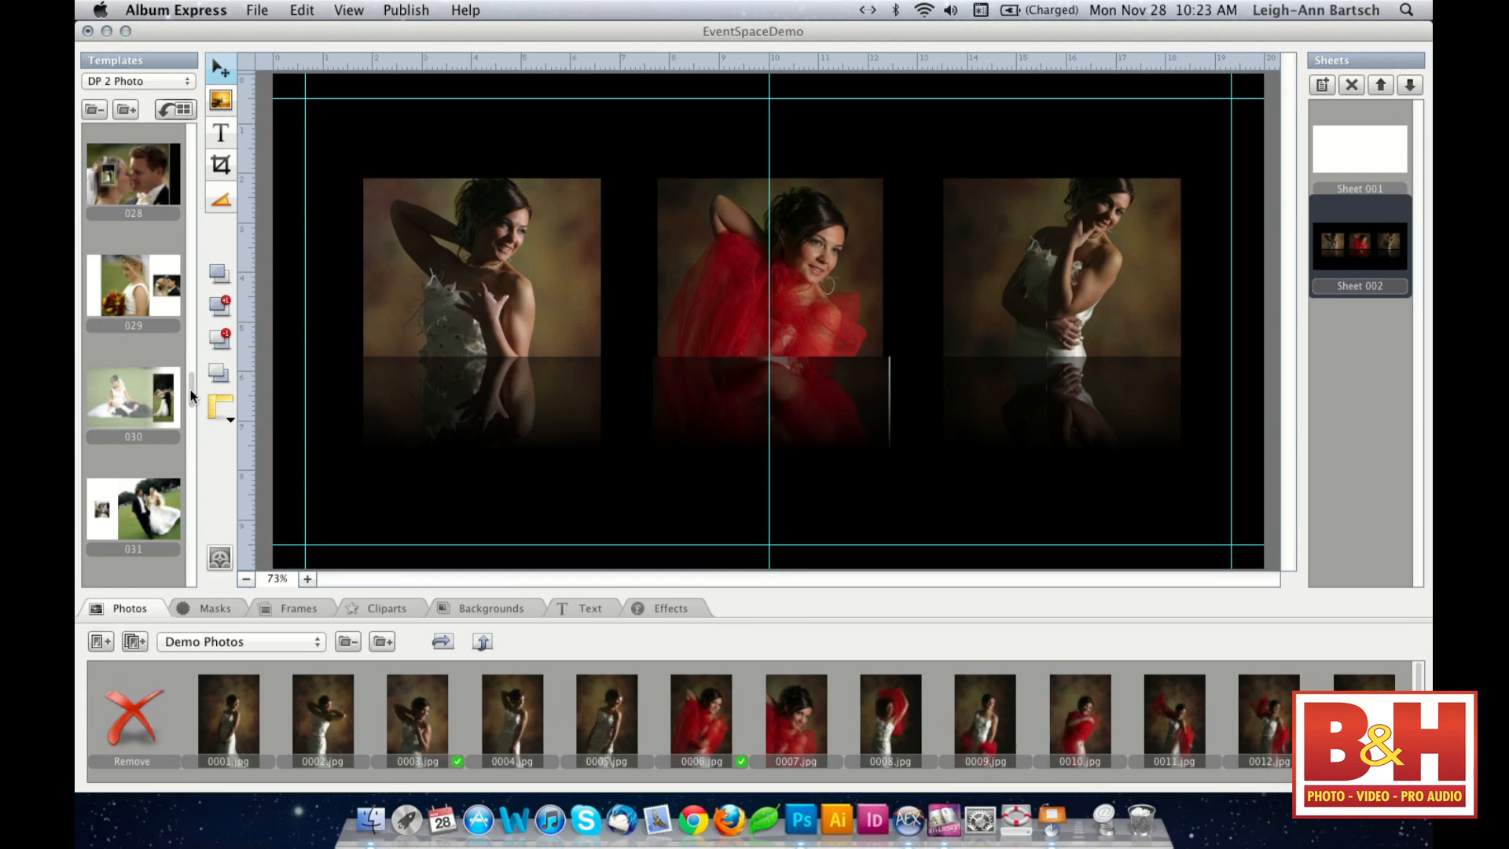
double_click(167, 311)
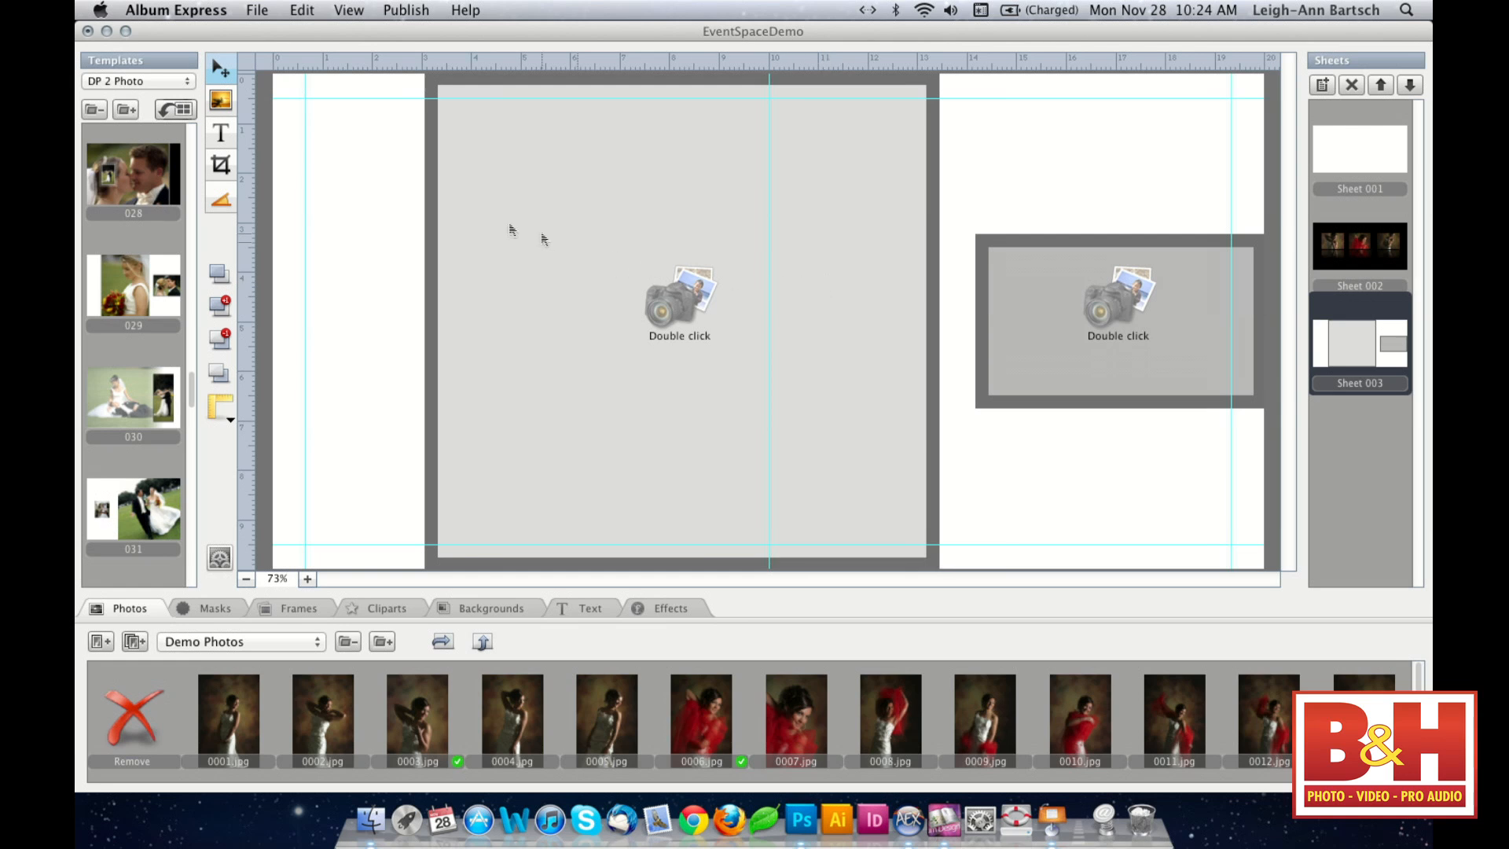
- View the option for saving the sheet as a template, cancel it, and look through the template categories
click(185, 112)
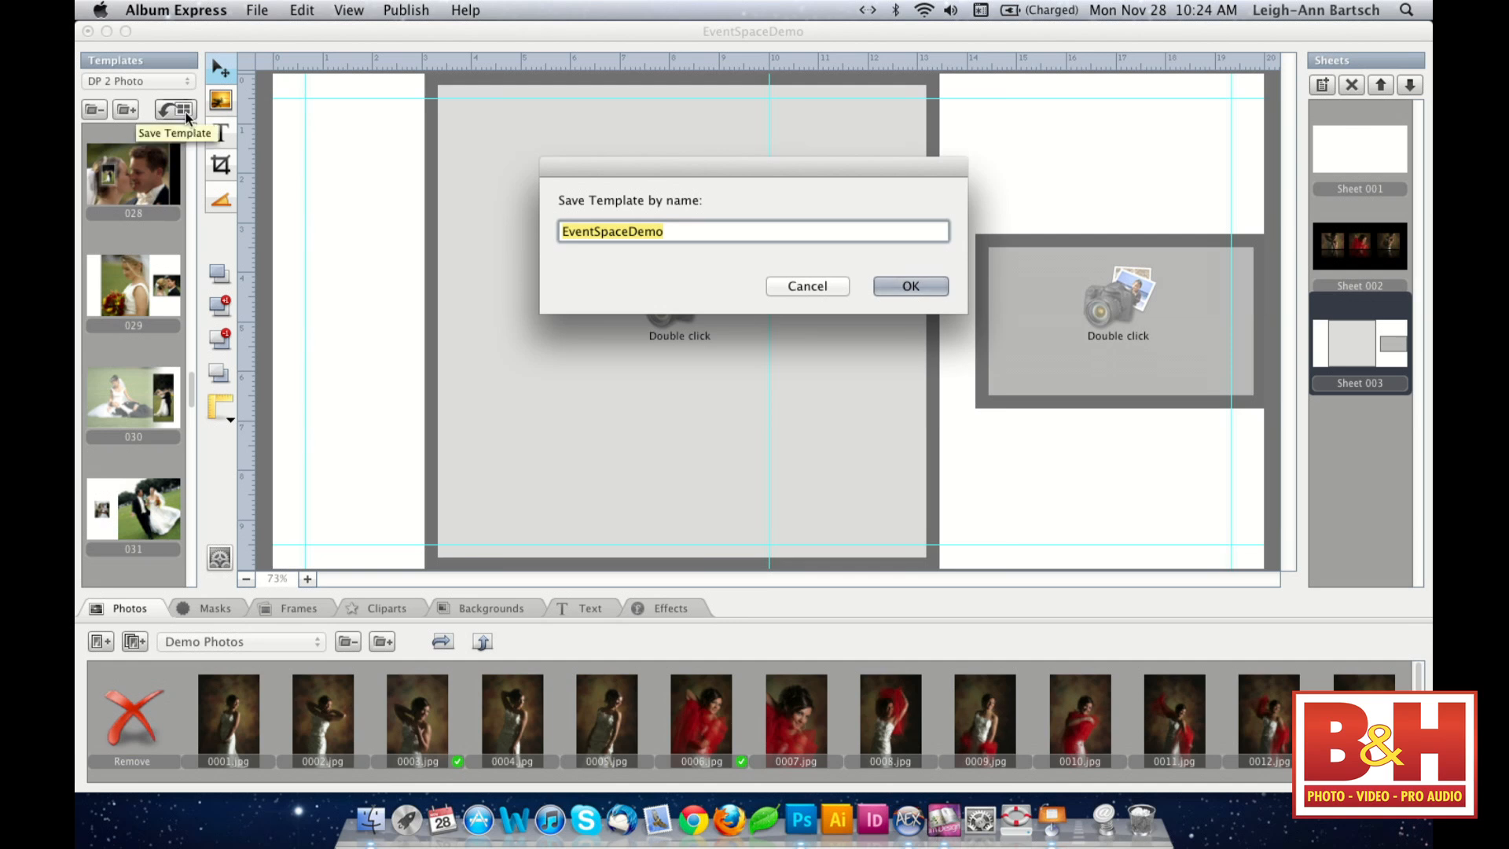
click(807, 286)
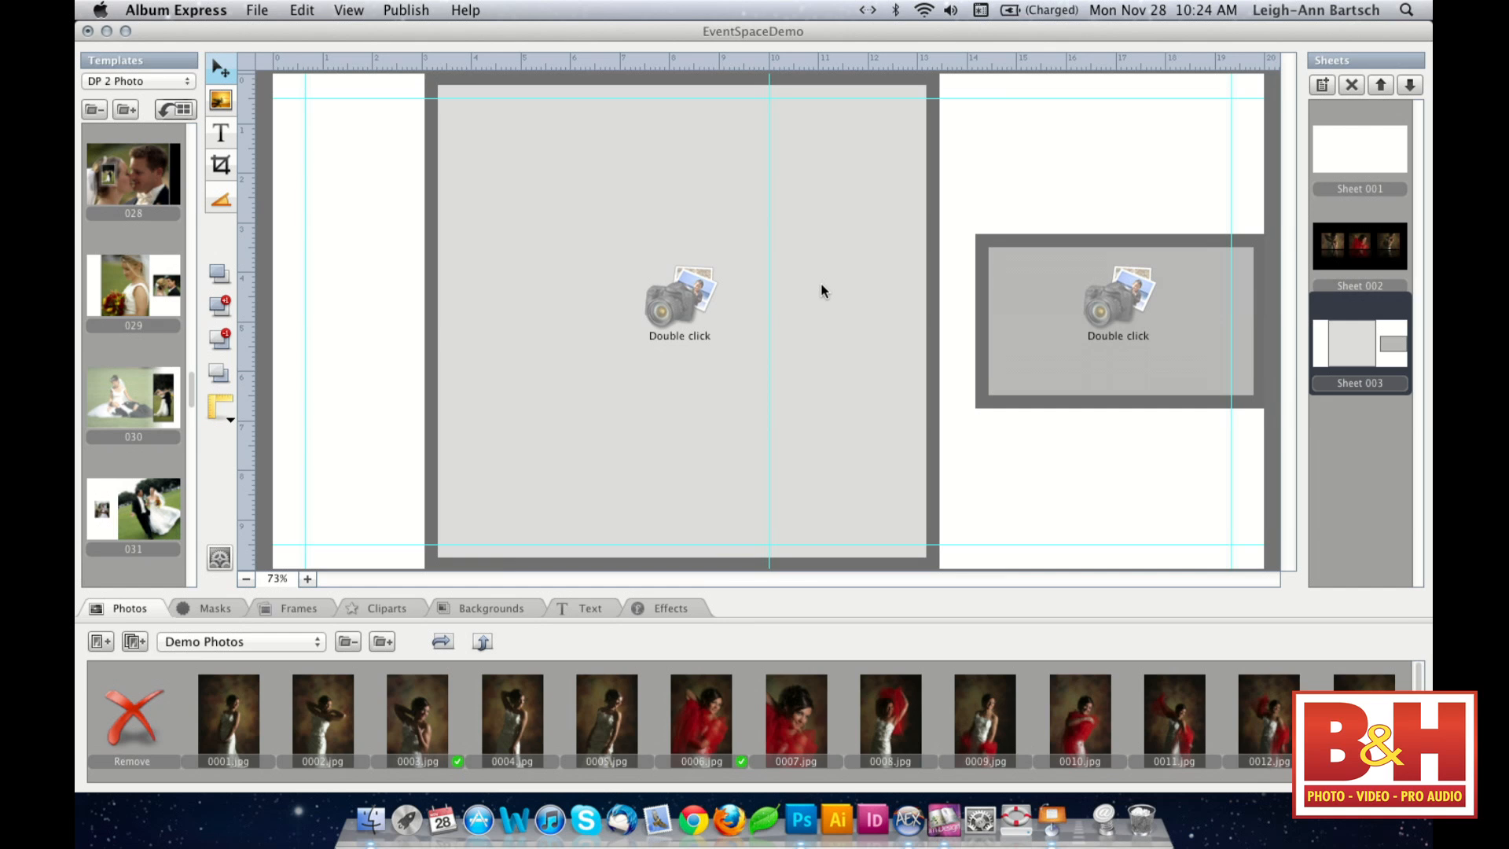
click(170, 82)
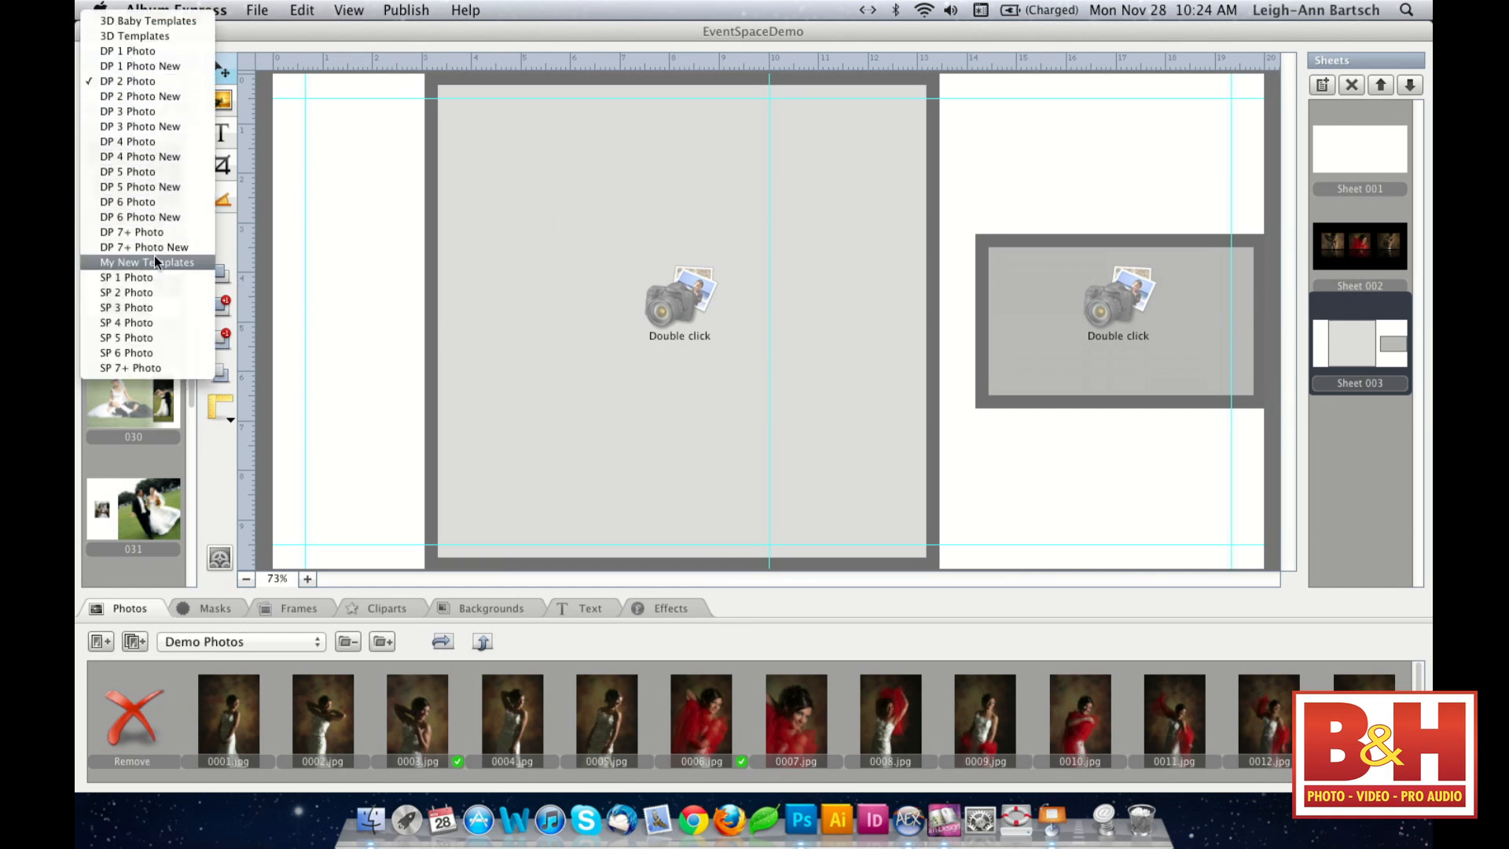
click(308, 288)
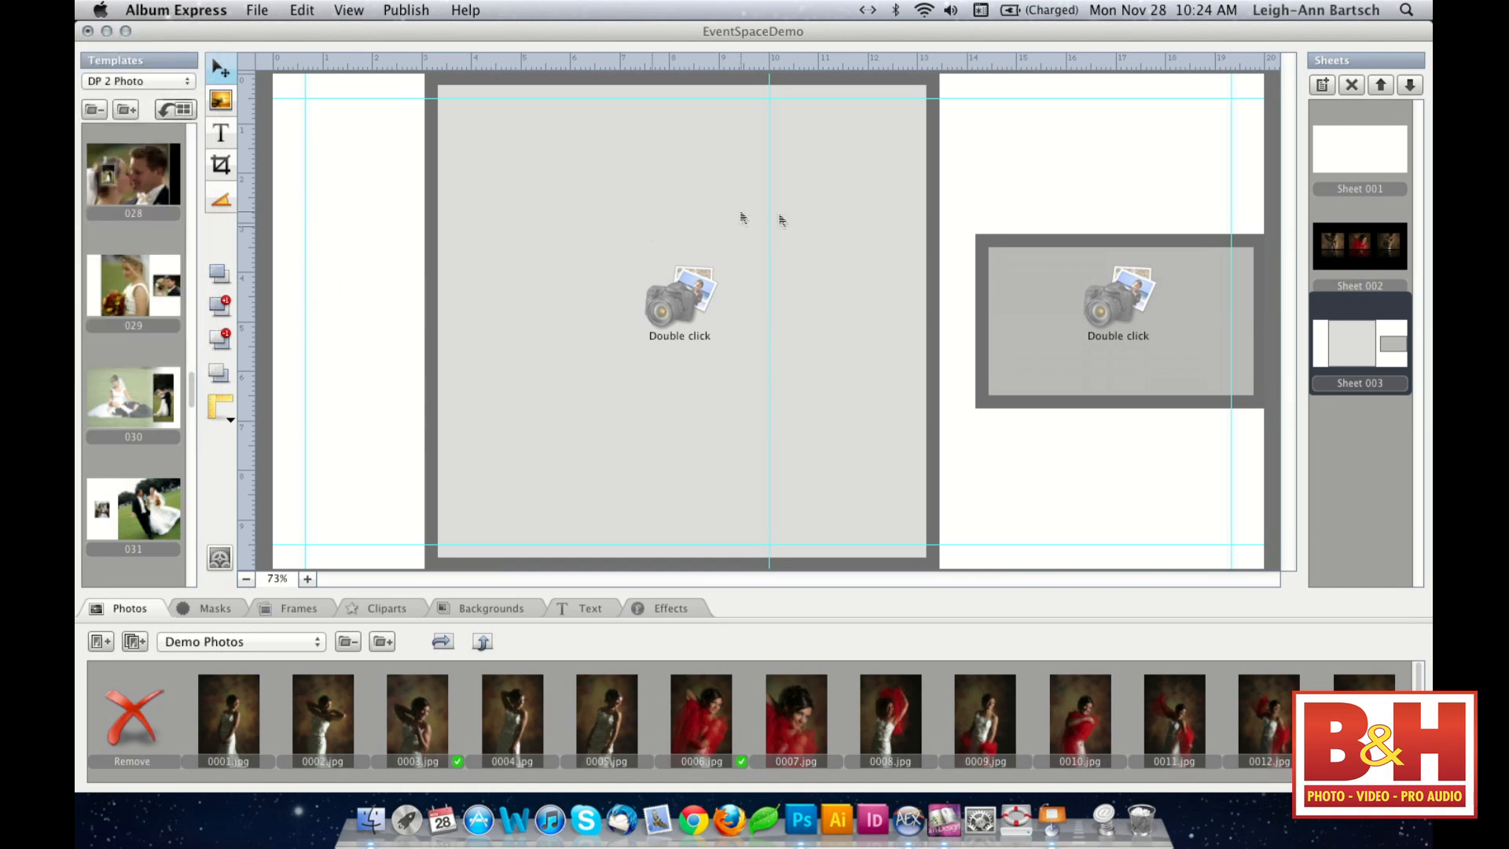
- Place photo 0026.JPG from the Demo Photos folder in the large placeholder of Sheet 003
click(659, 328)
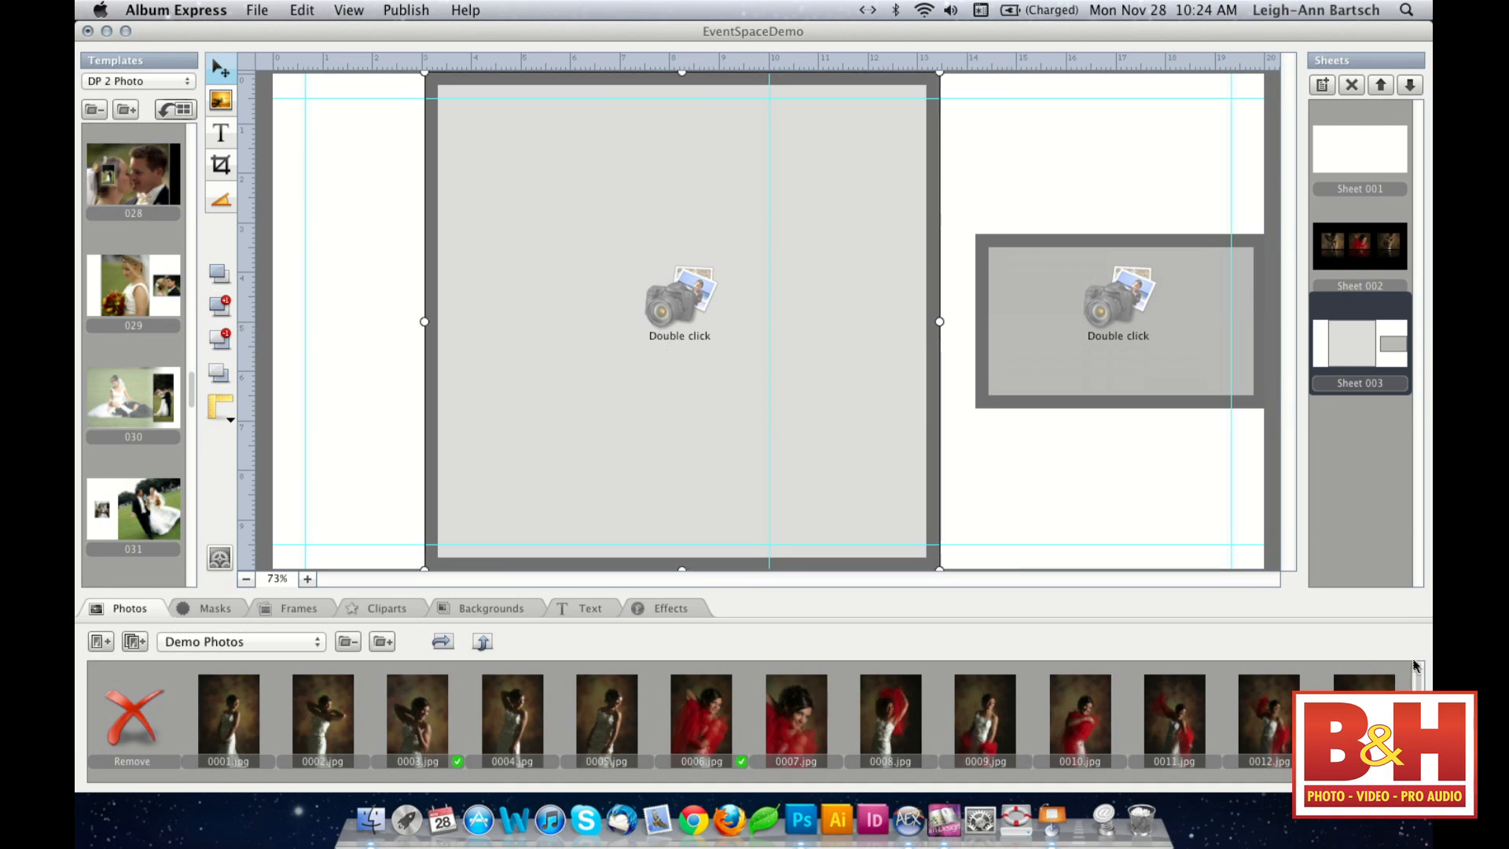
scroll(1419, 683, down, 1)
scroll(1420, 686, down, 1)
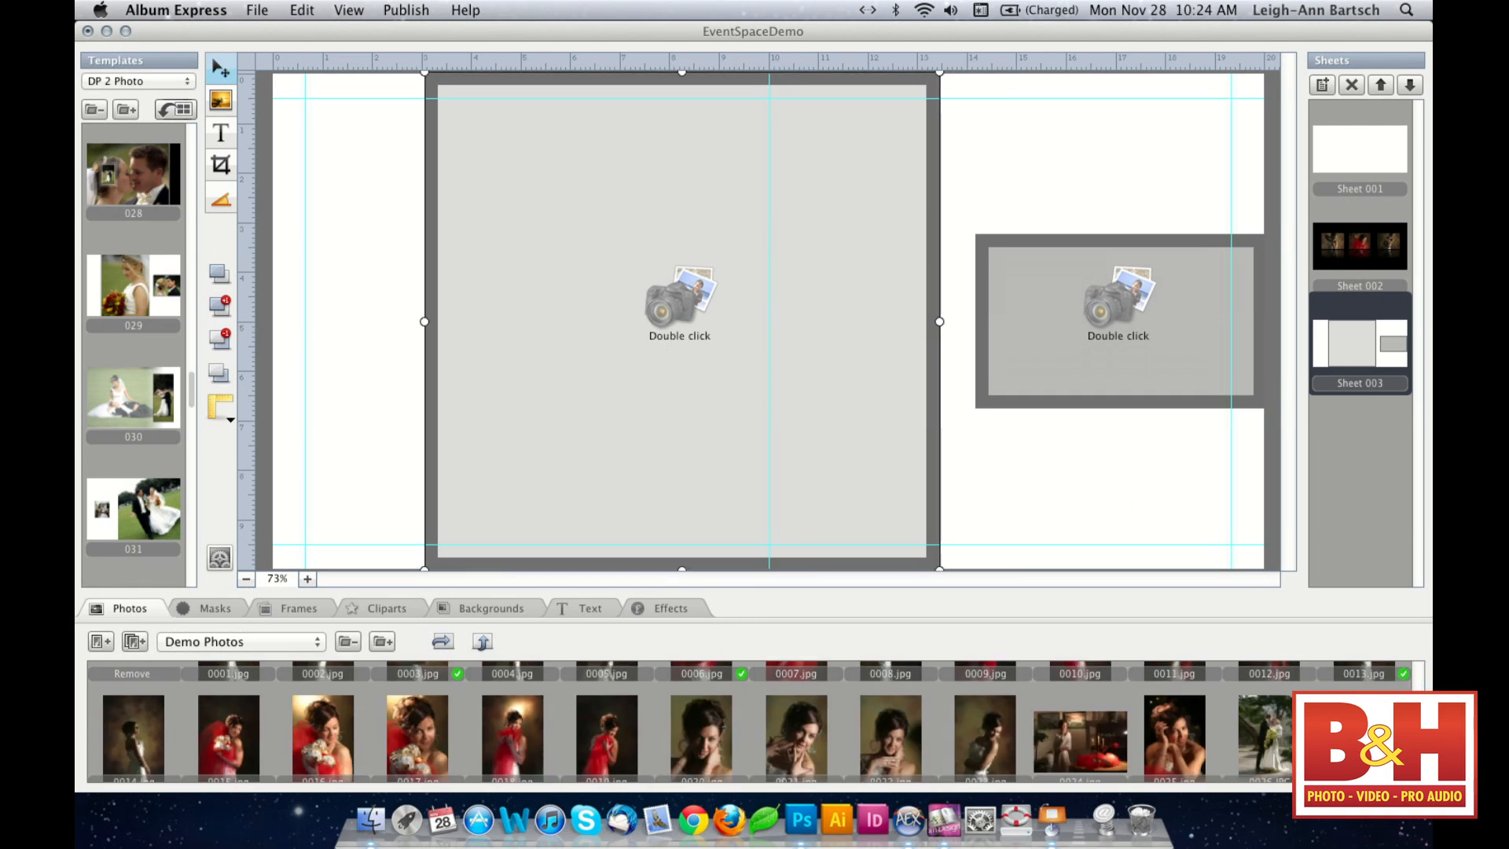
scroll(1419, 707, down, 1)
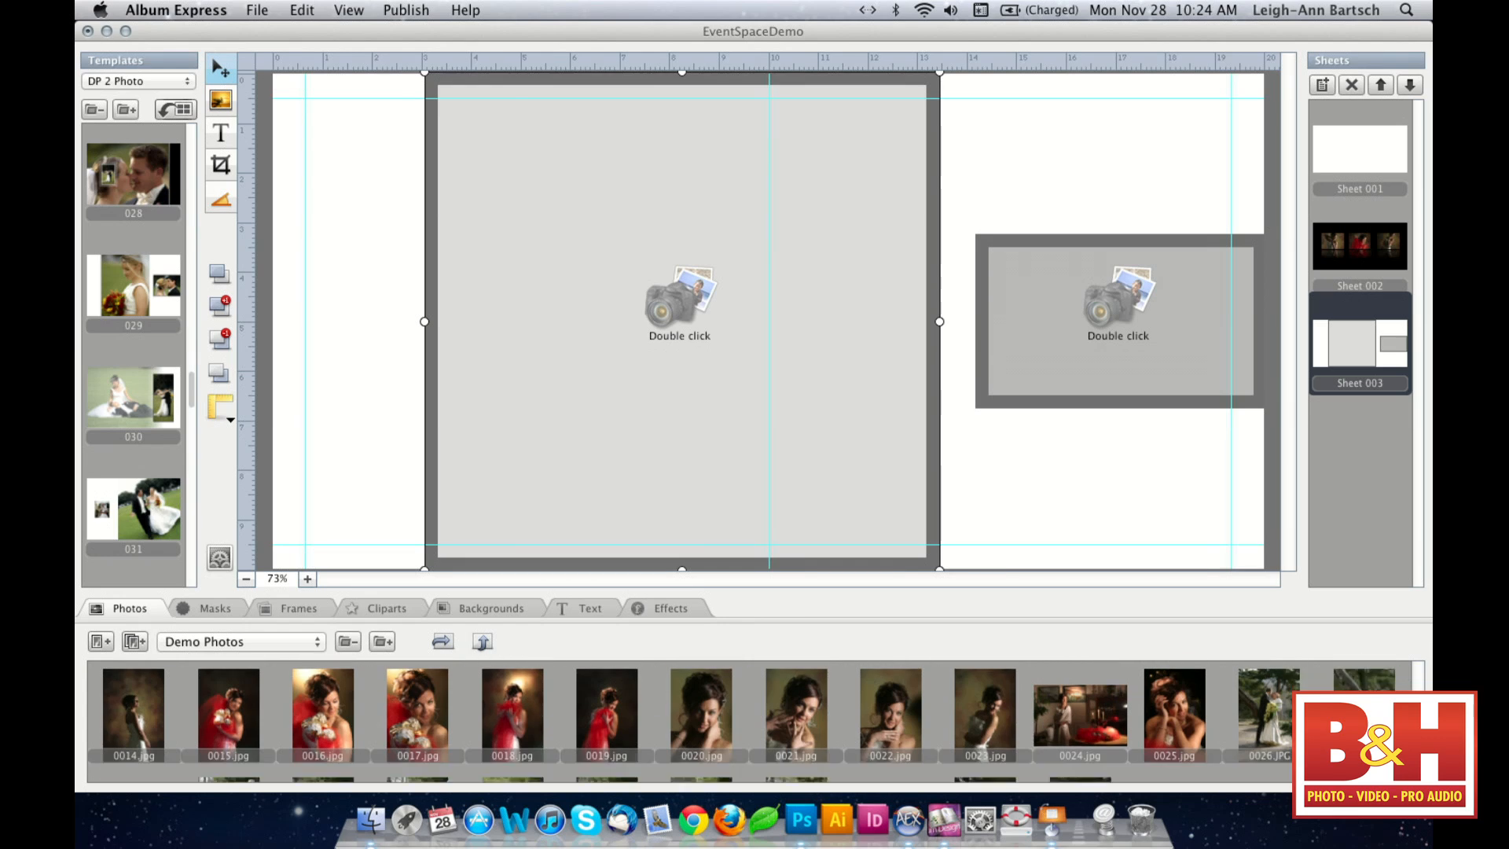
double_click(1272, 719)
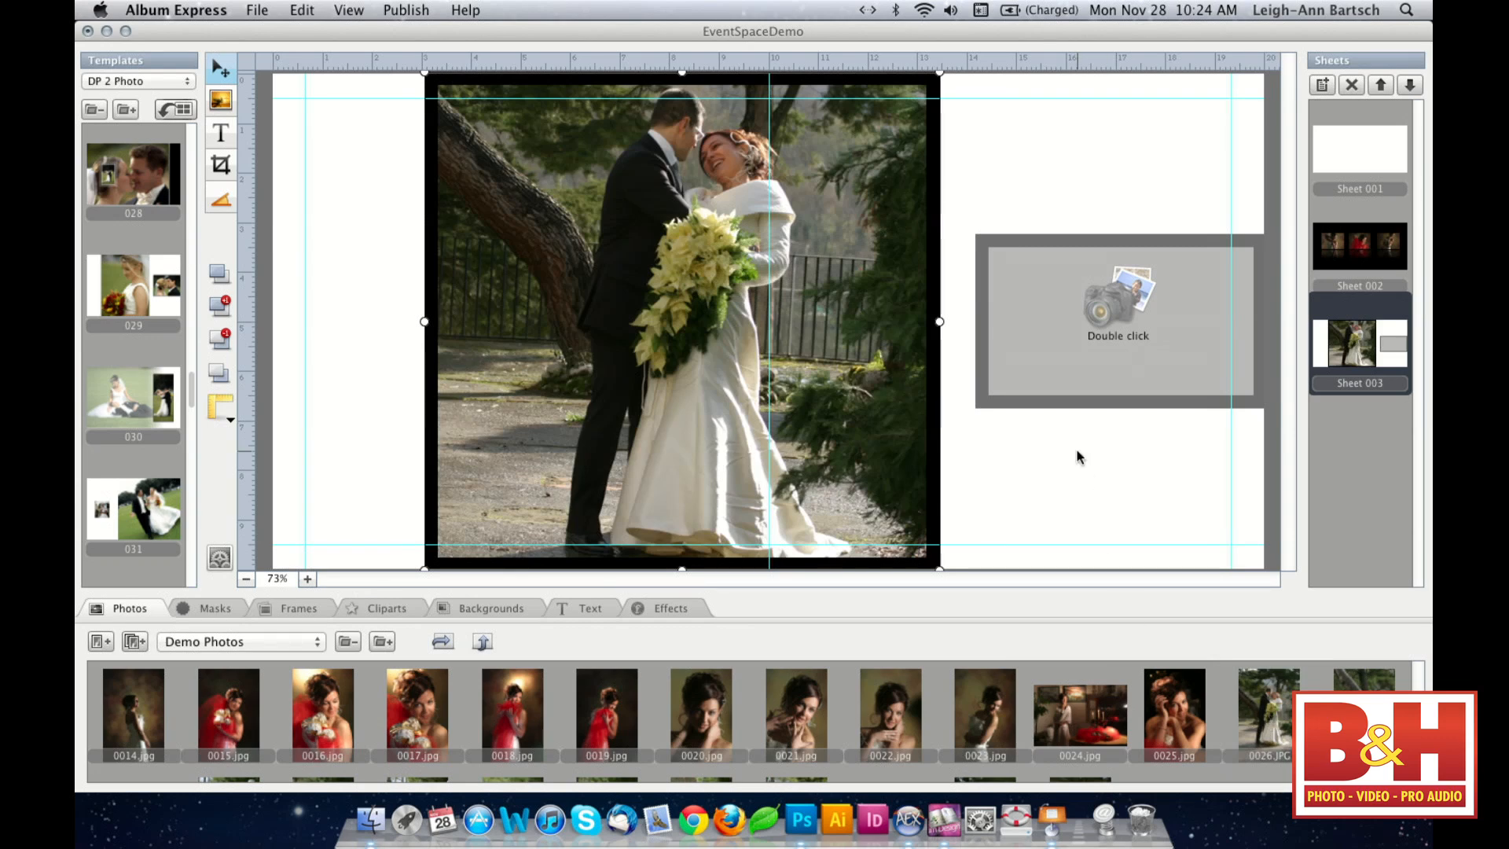
- Place photo 0028.JPG from the Demo Photos folder in the small placeholder of Sheet 003
click(1141, 301)
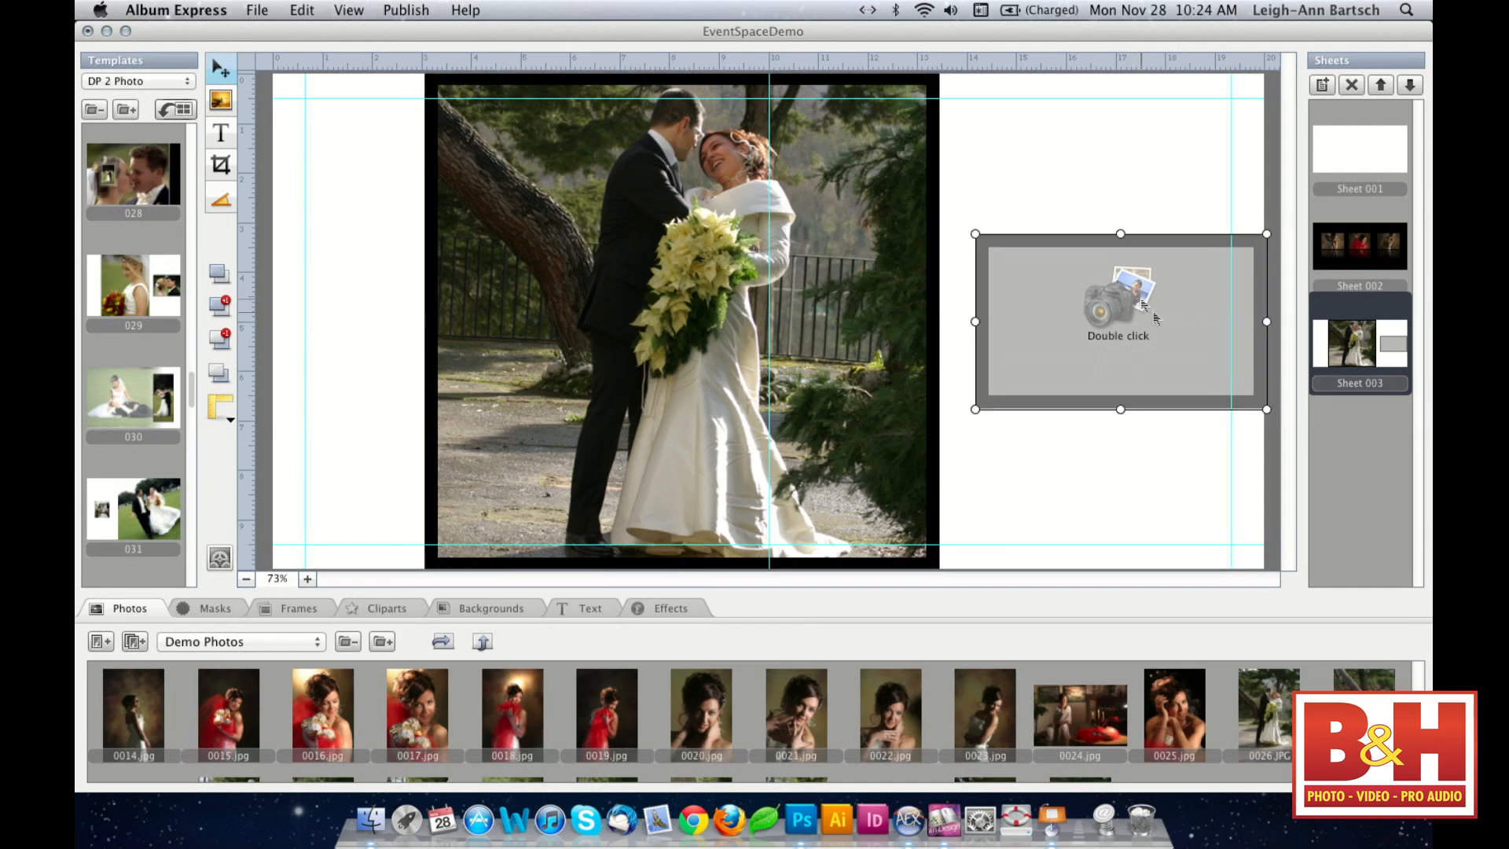
scroll(742, 721, down, 1)
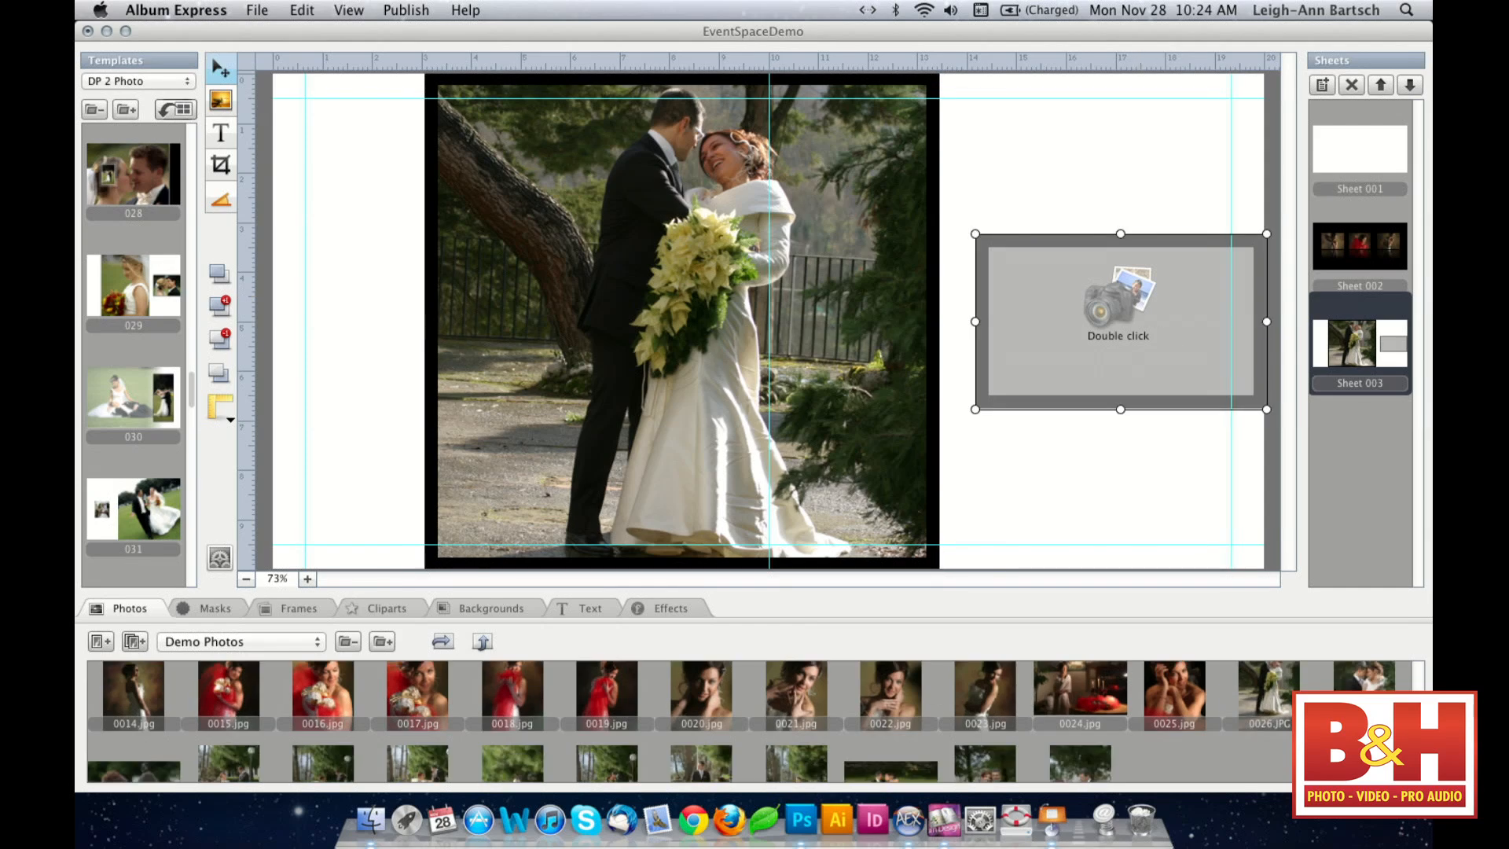
scroll(750, 721, down, 2)
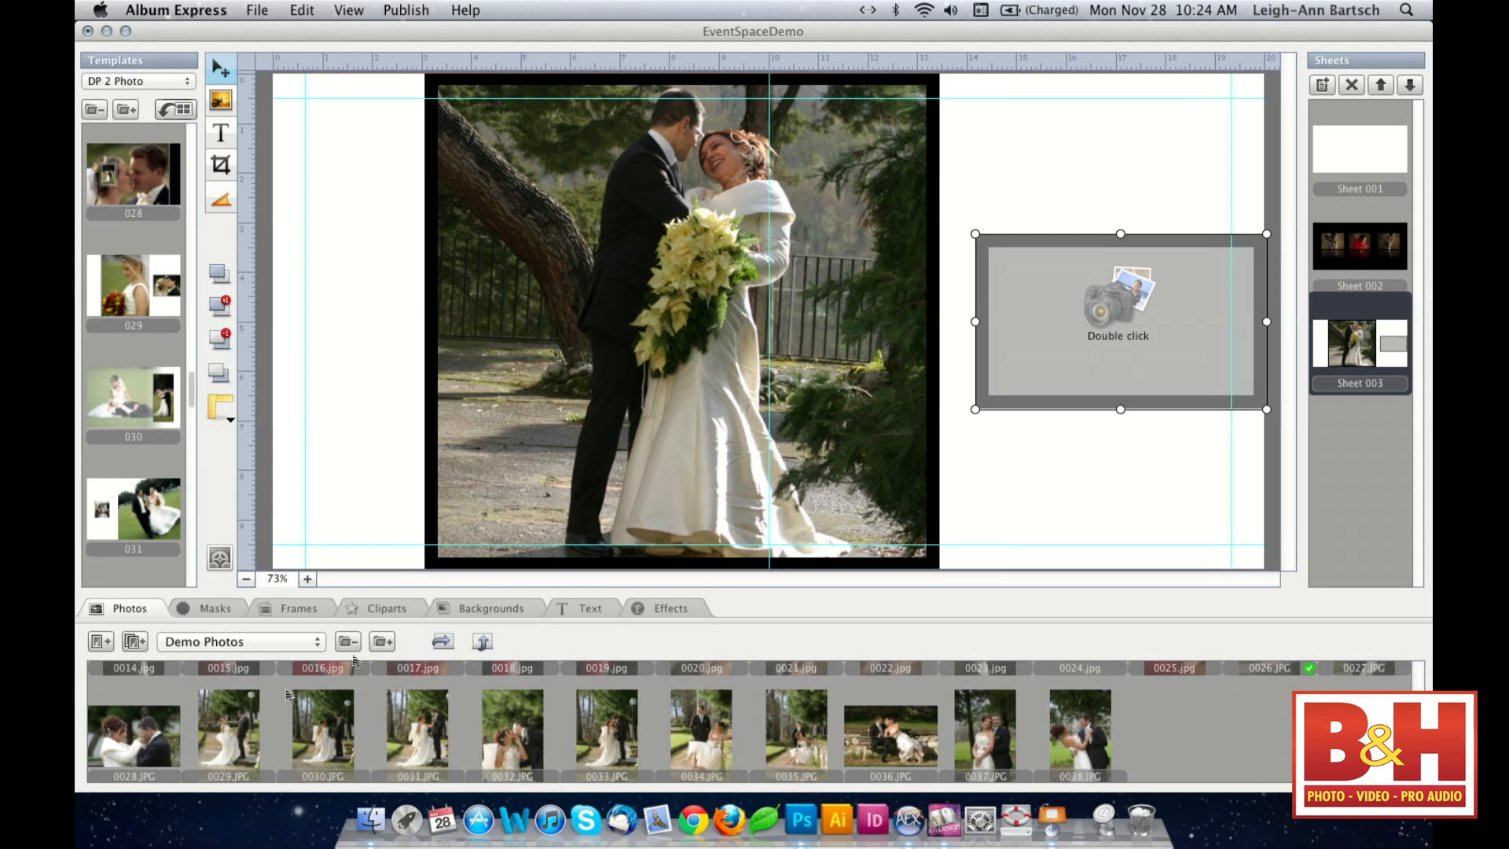
click(127, 744)
double_click(128, 745)
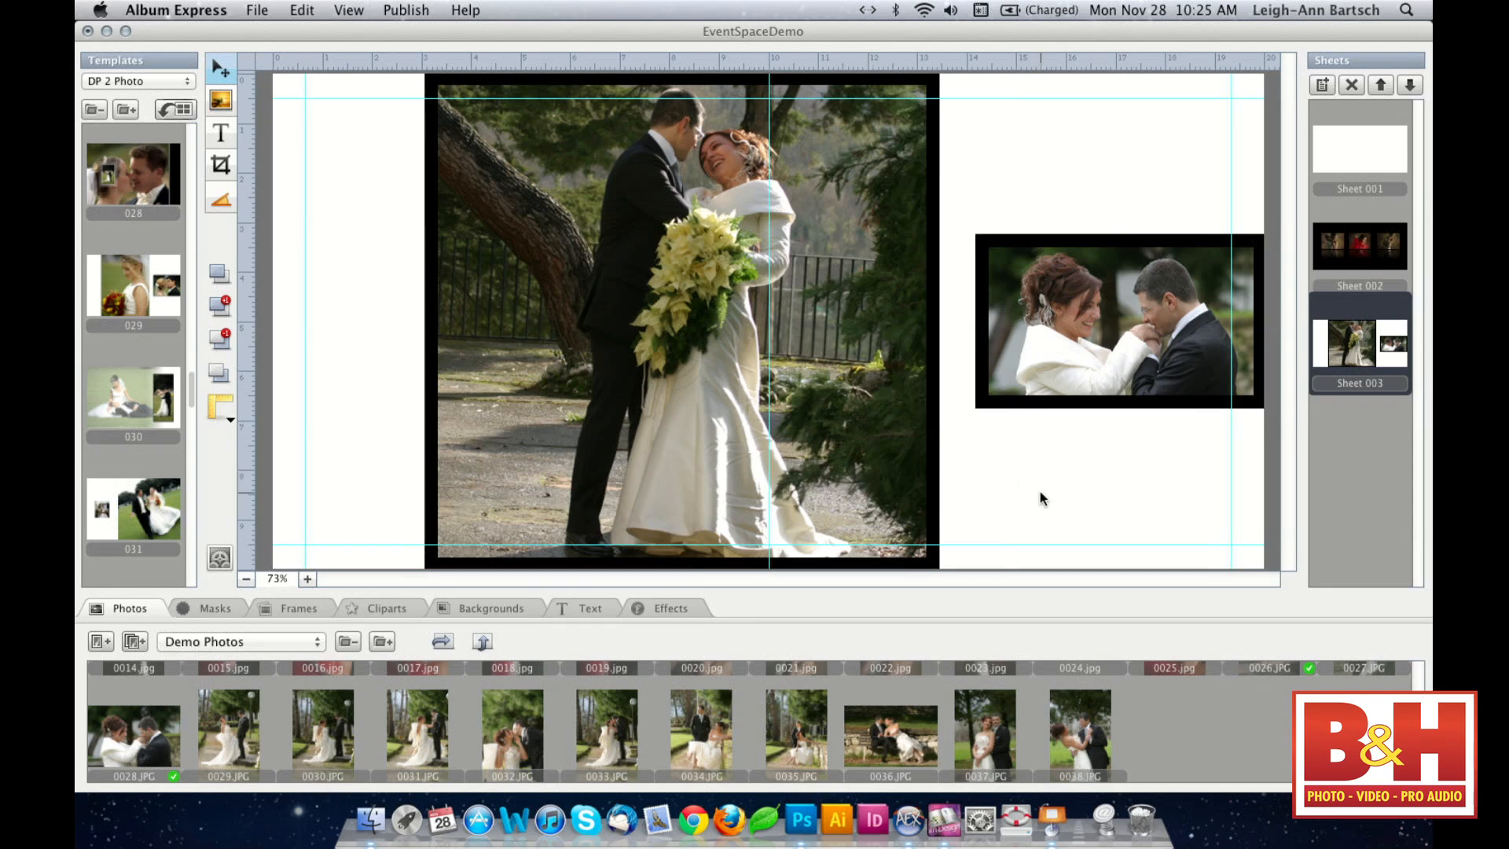
- Change the large photo's edge color to dark green and store that green as a reusable color swatch
click(716, 494)
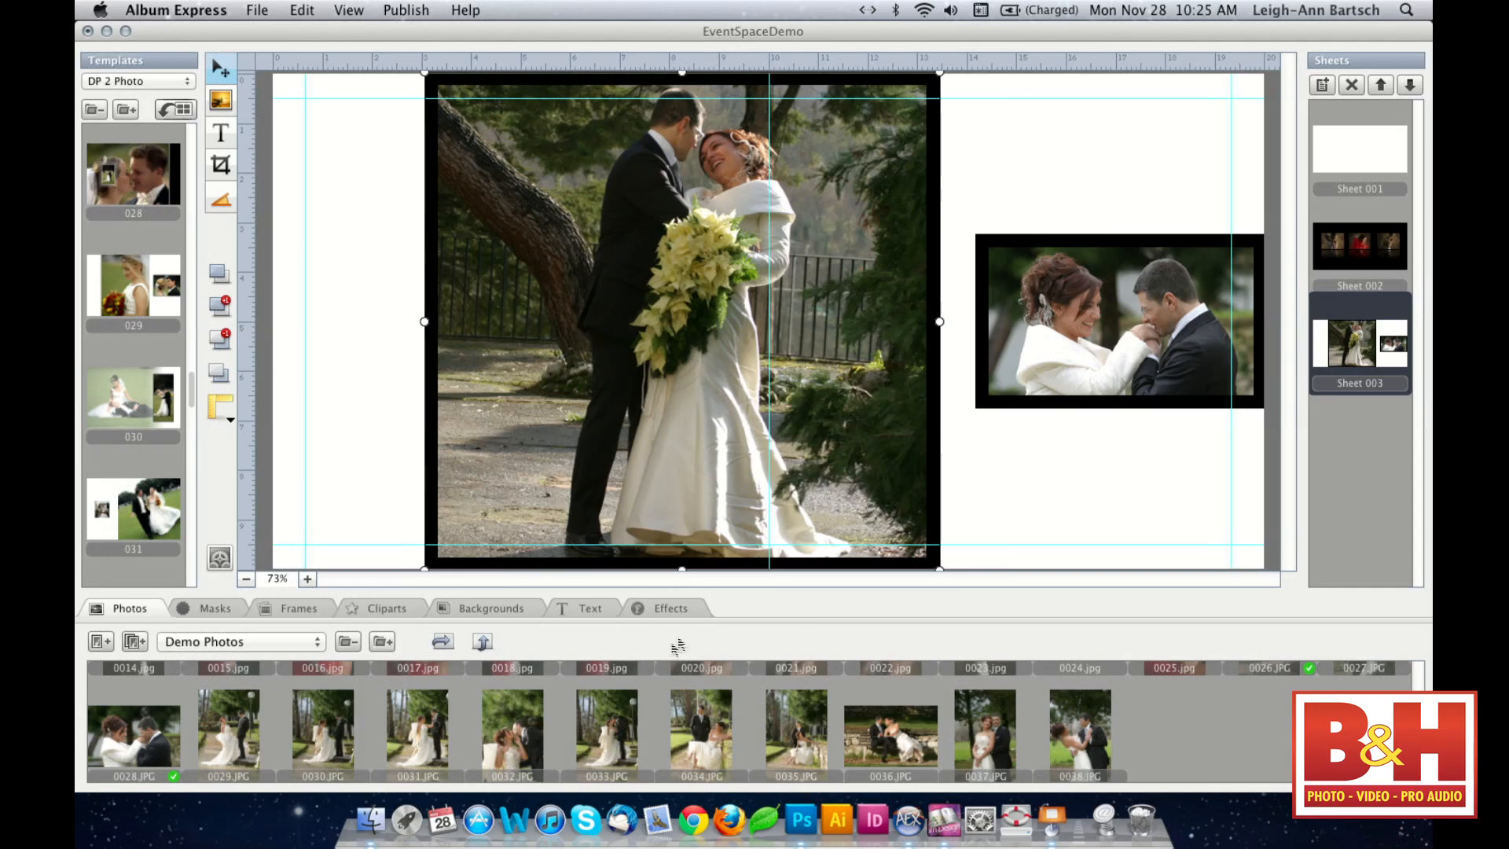
click(672, 610)
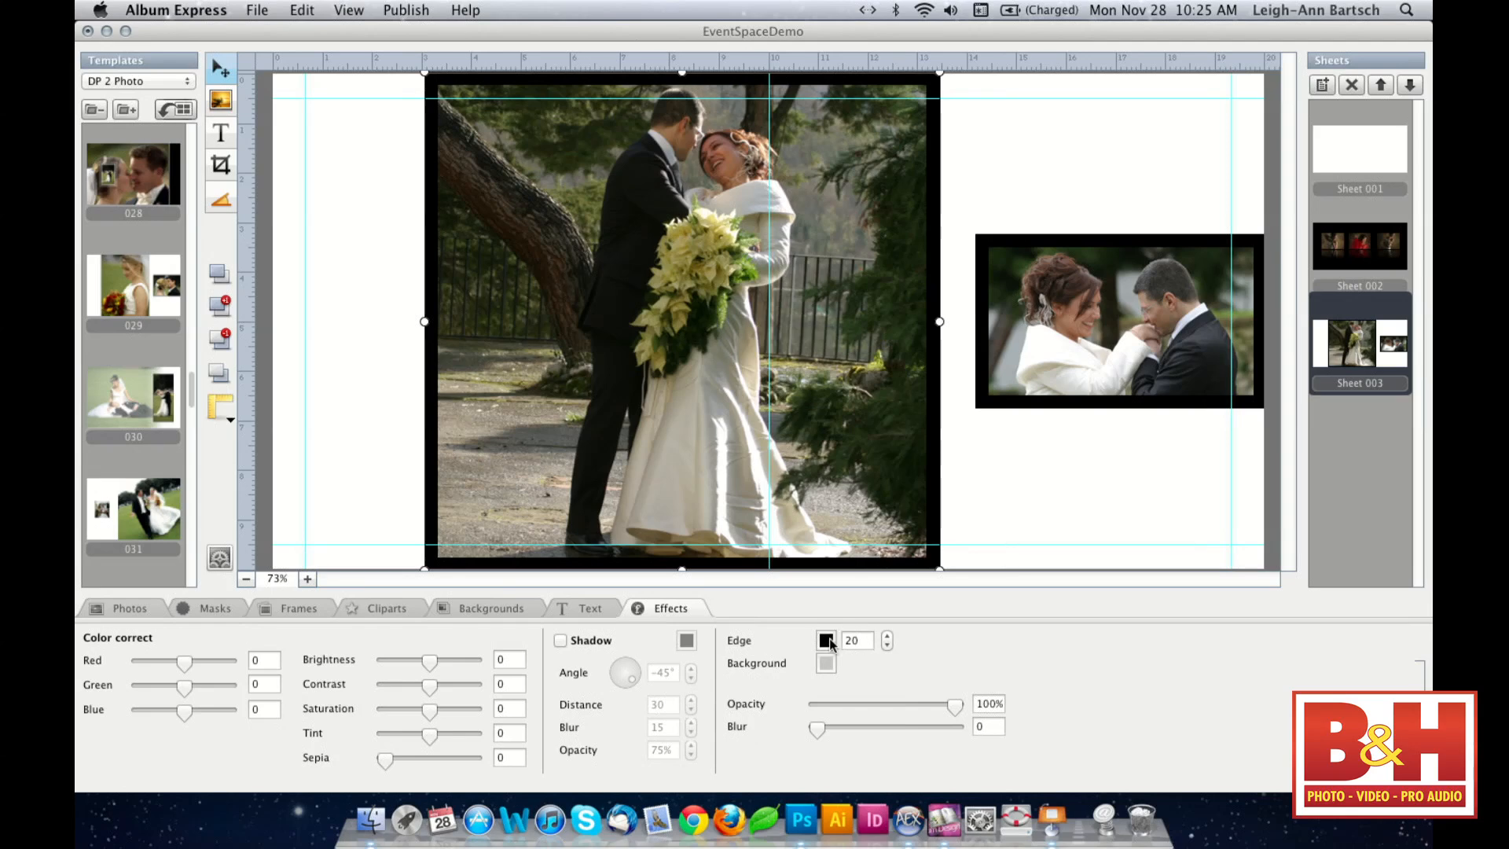
click(826, 641)
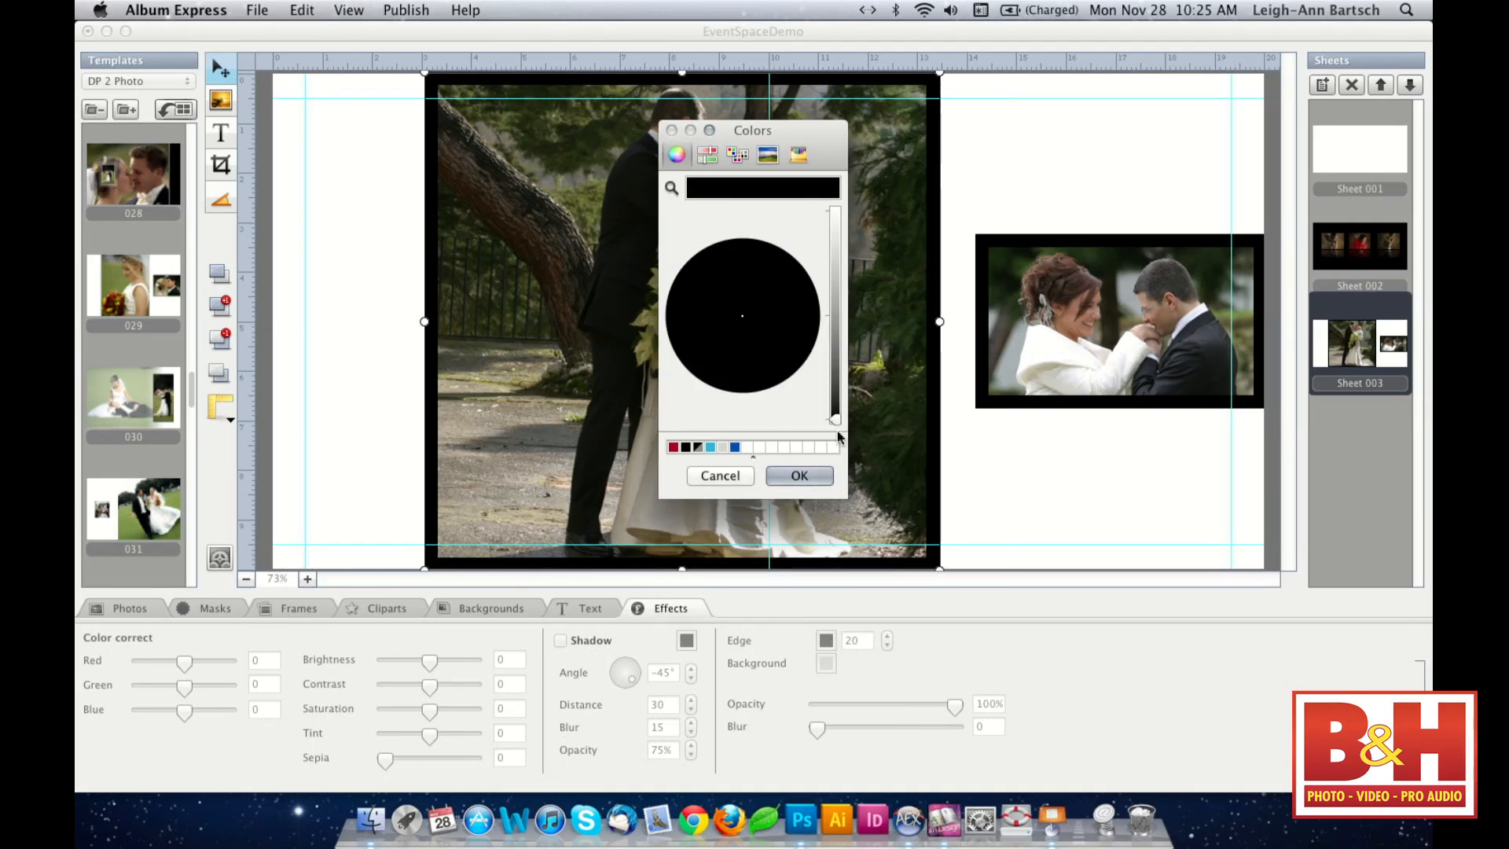
drag(835, 419, 834, 208)
drag(753, 287, 700, 277)
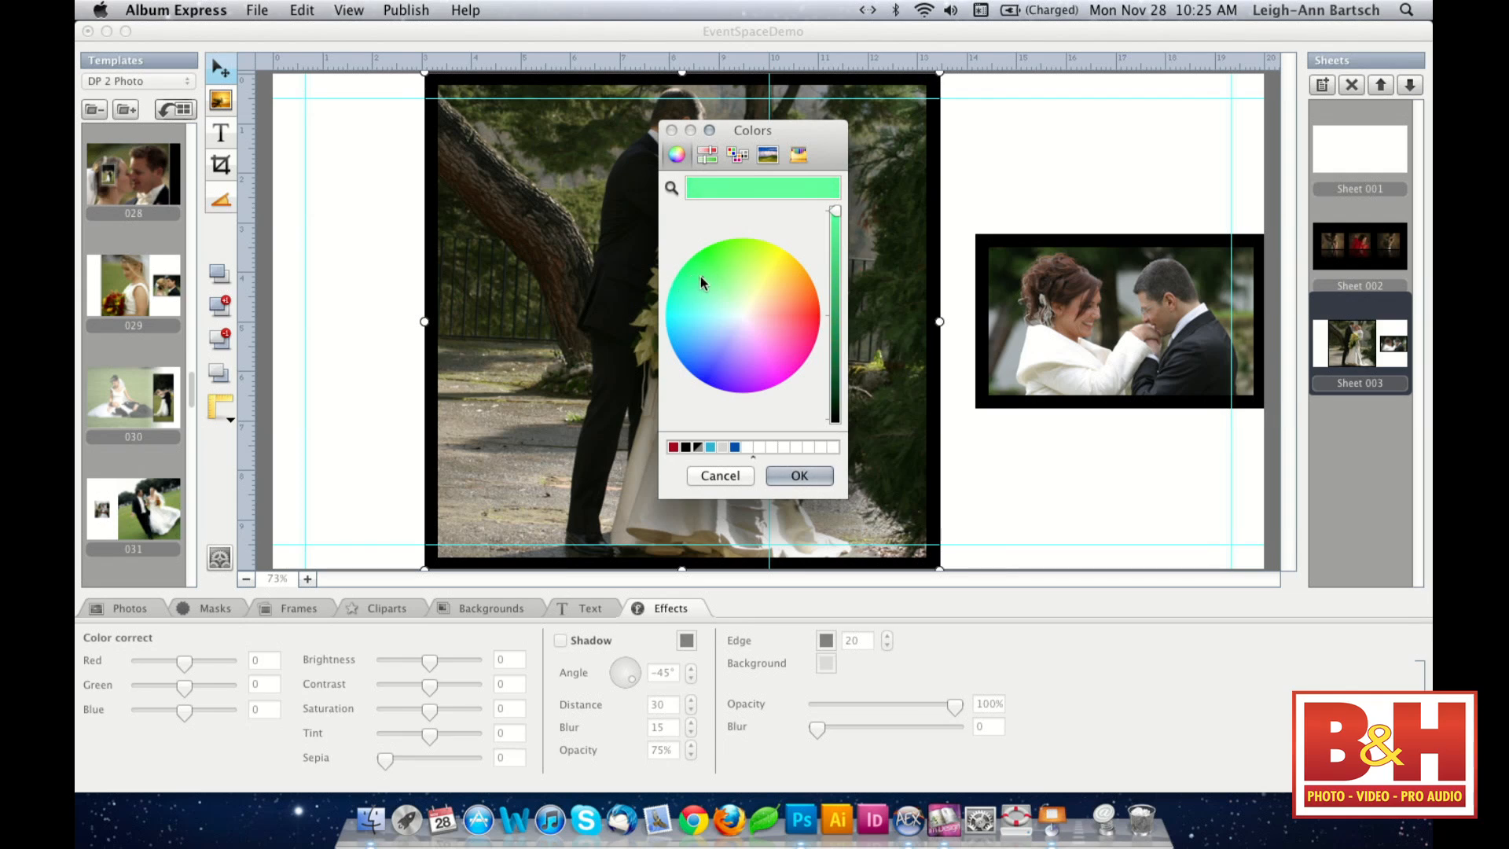
click(837, 354)
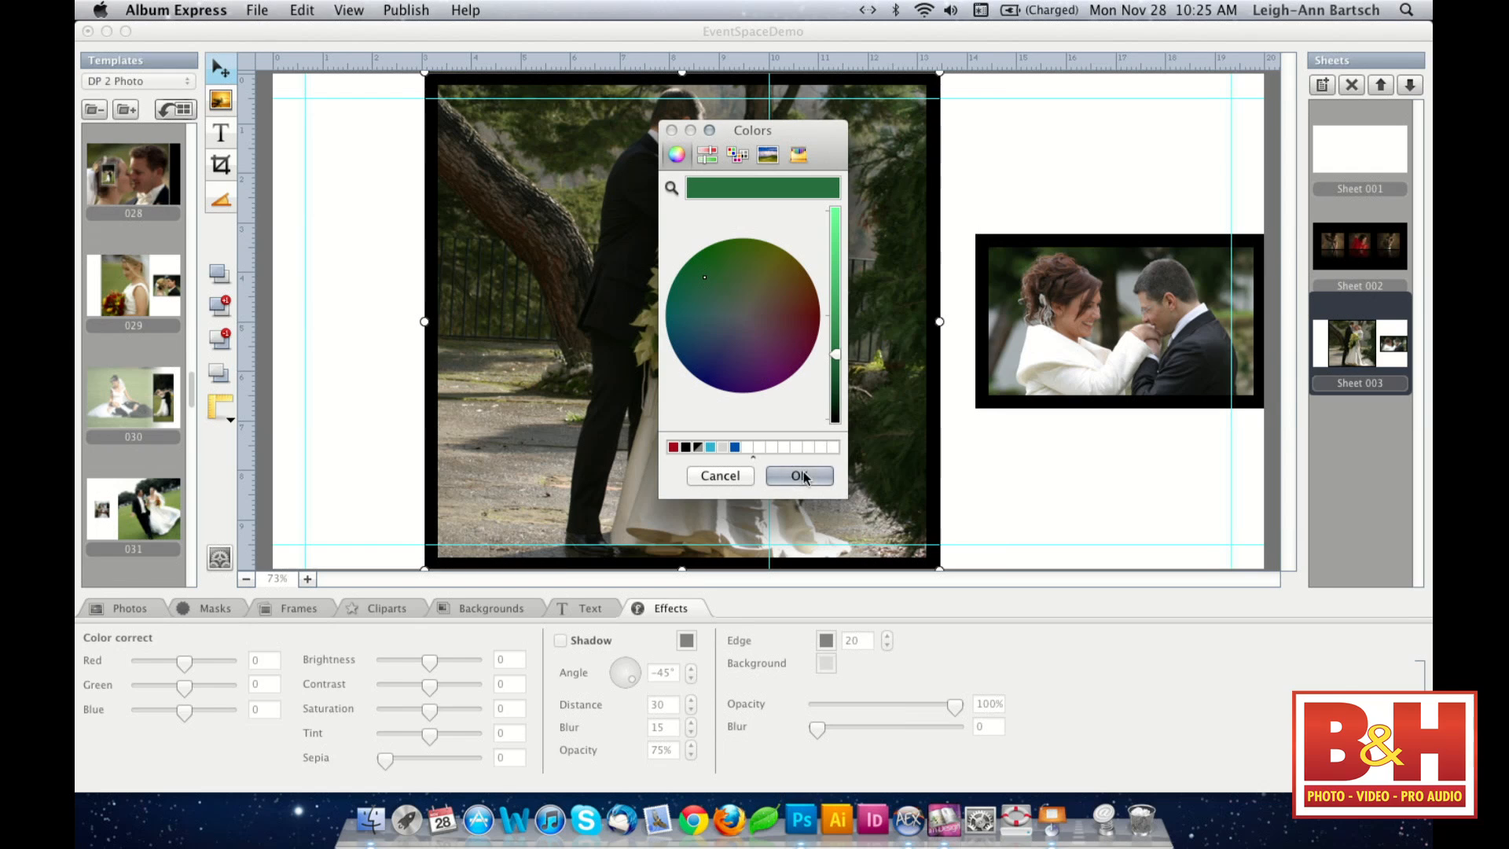
mouse_move(759, 190)
mouse_down()
mouse_move(741, 449)
mouse_move(741, 161)
mouse_move(747, 187)
mouse_up()
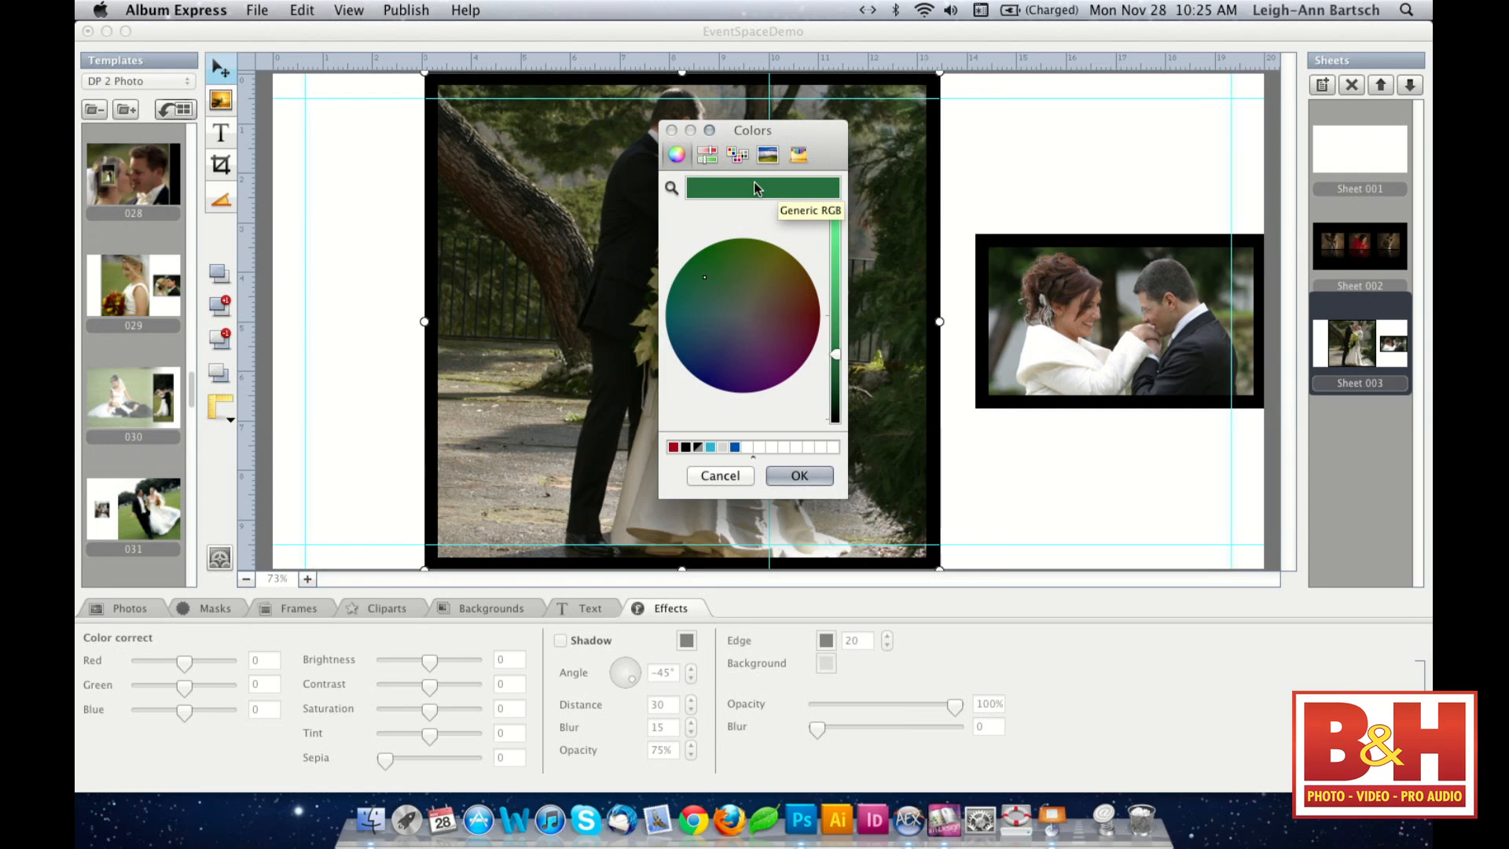
drag(753, 183, 747, 447)
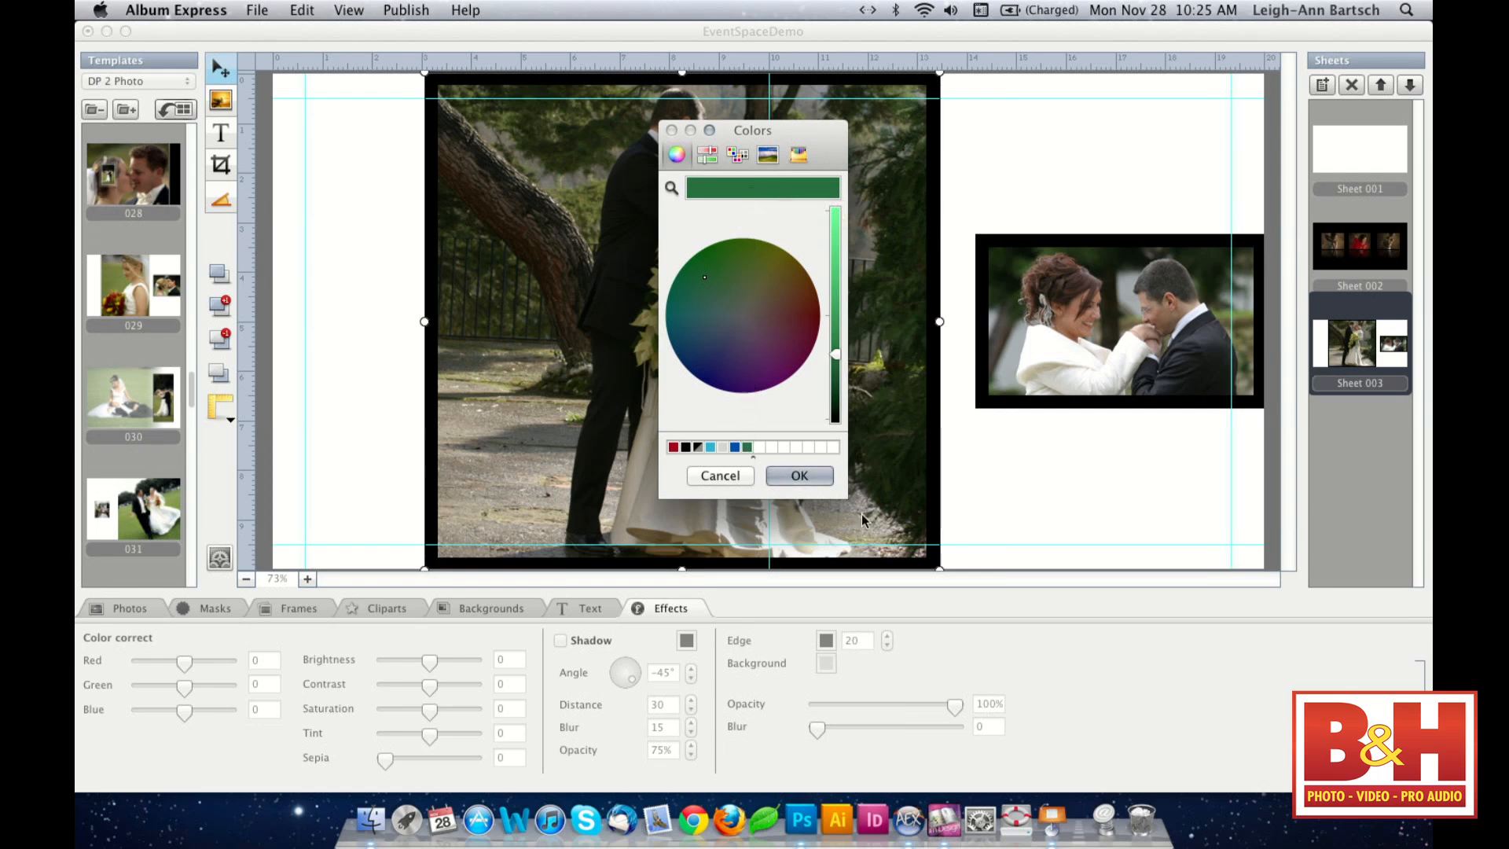
click(799, 475)
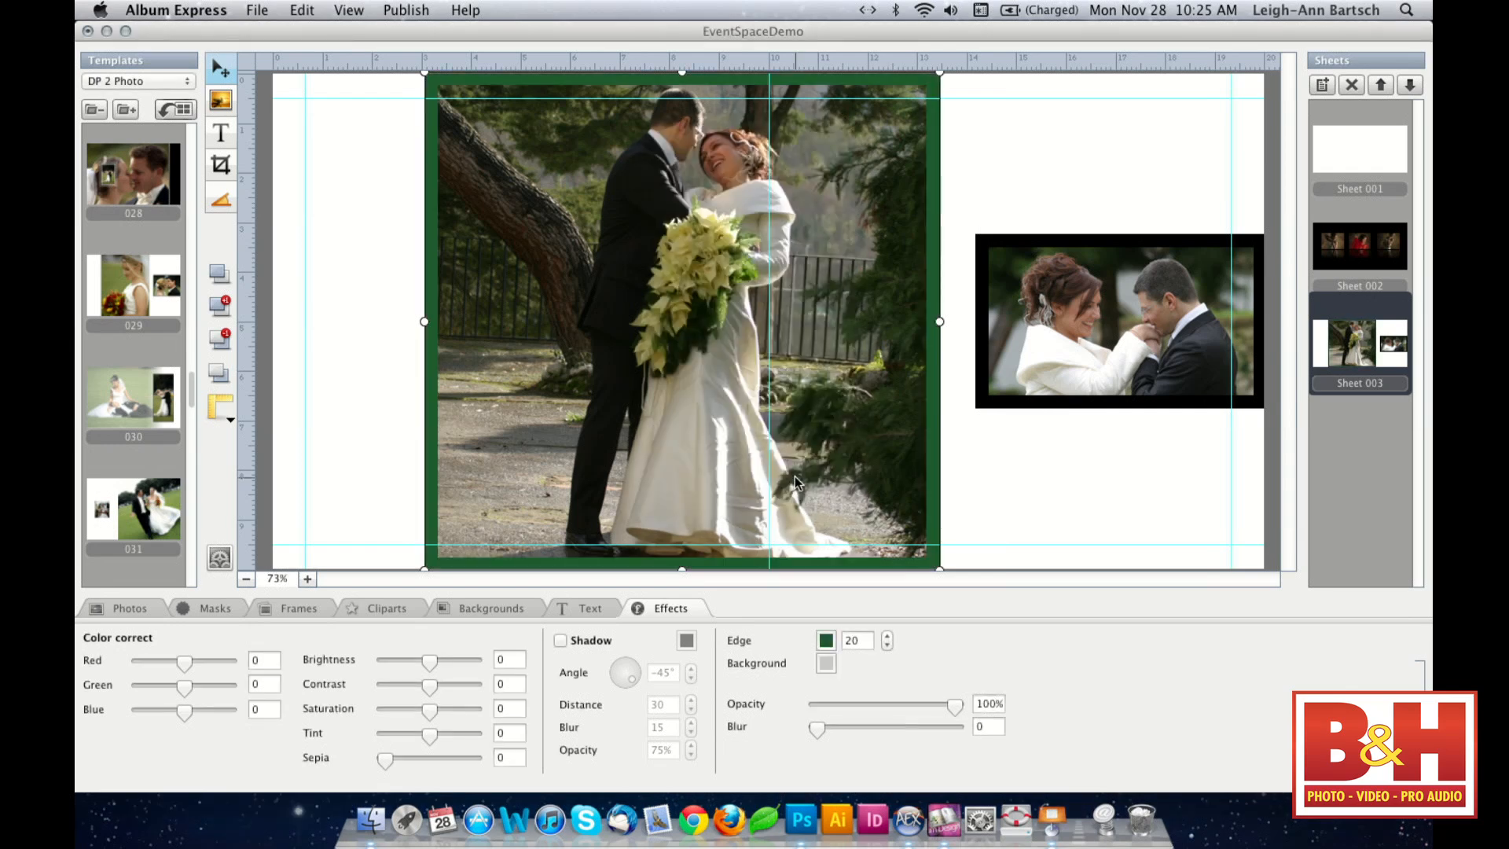
- Apply the stored dark green swatch to the edge of the small photo
click(1034, 541)
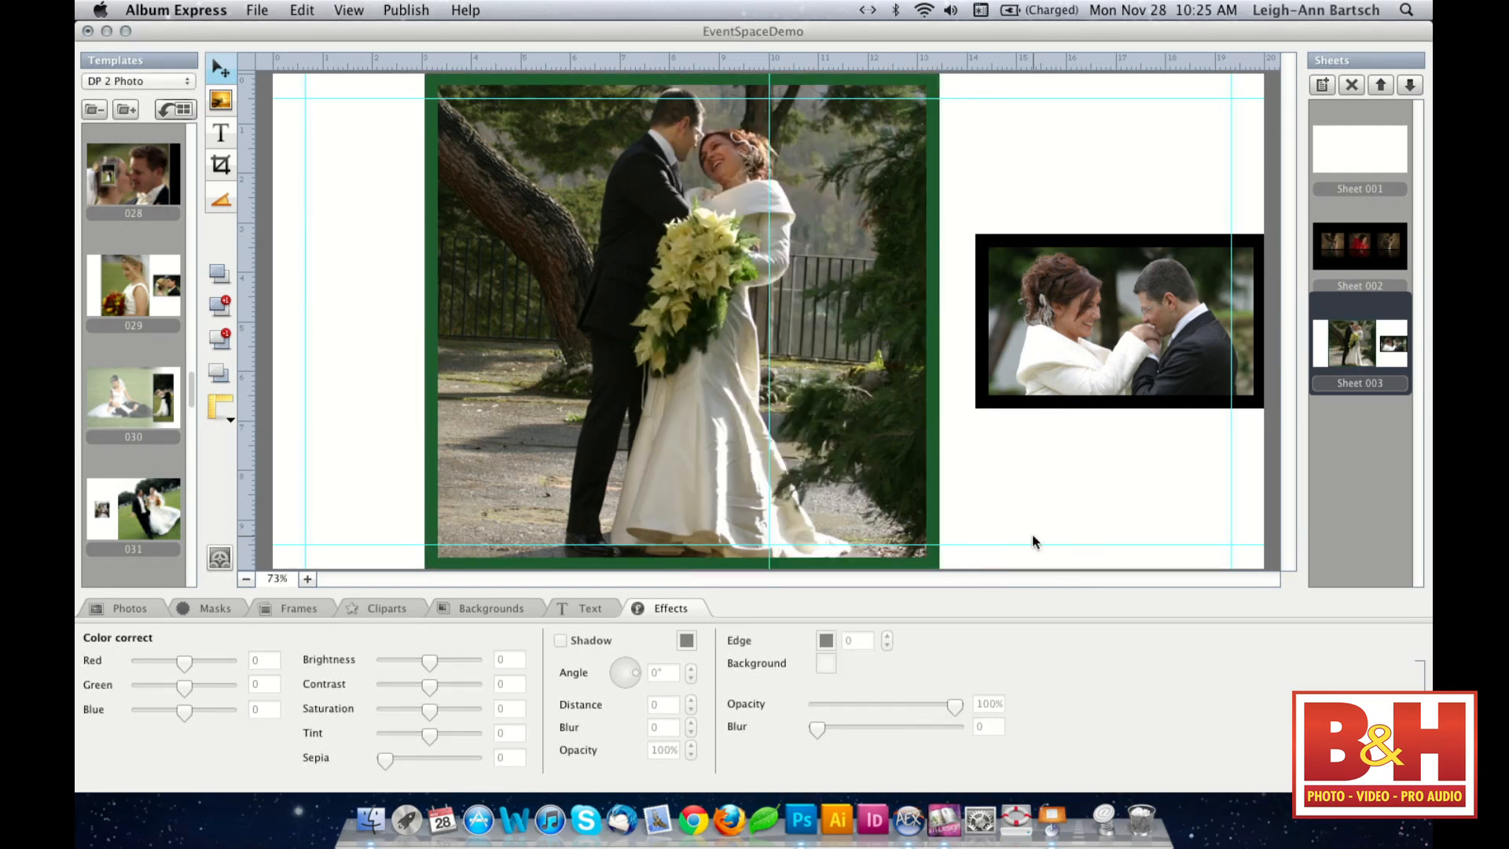
click(1074, 268)
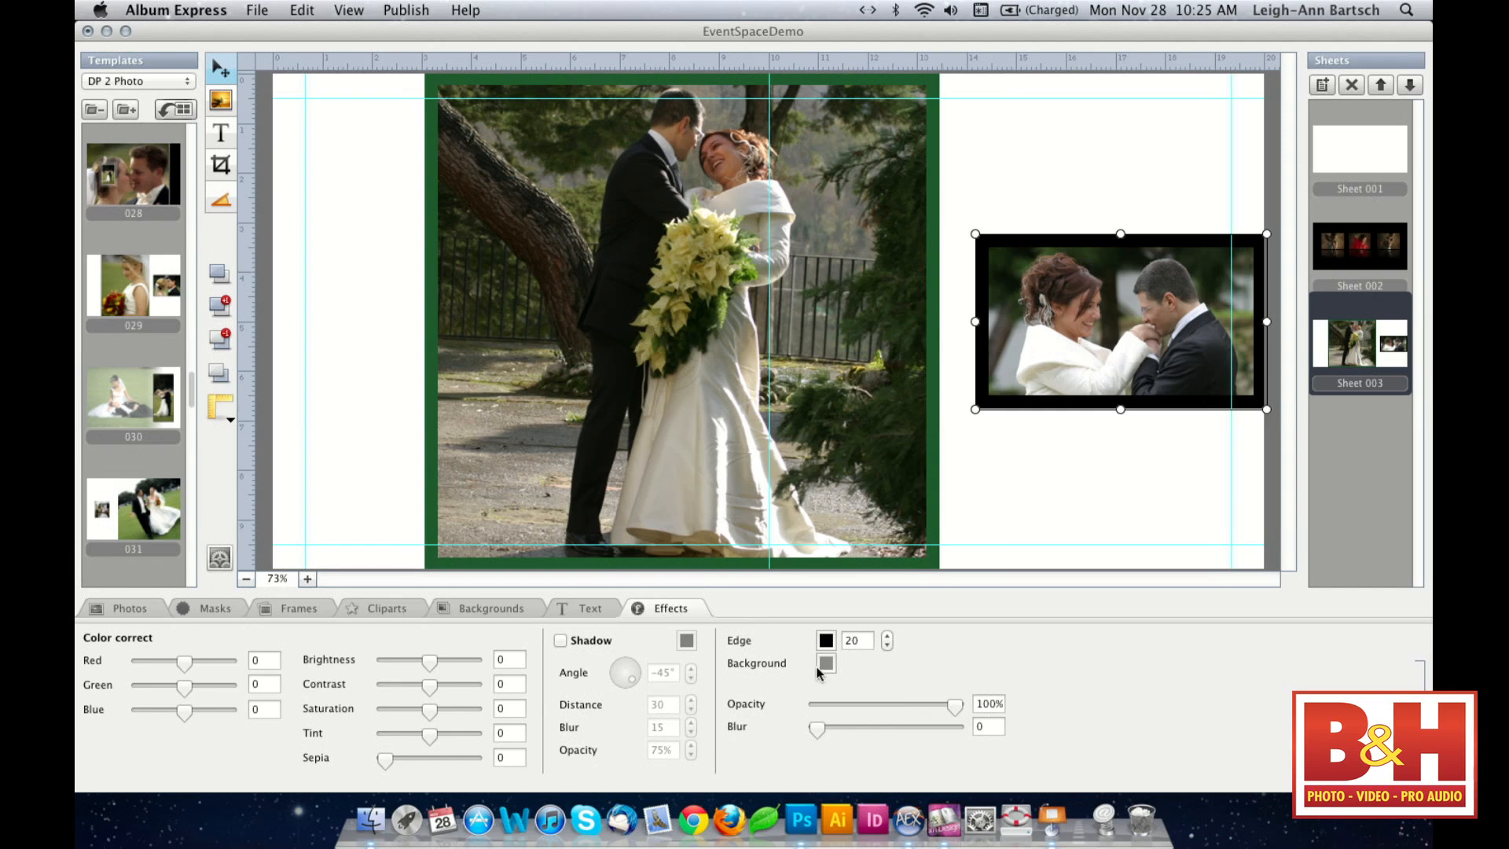
click(825, 639)
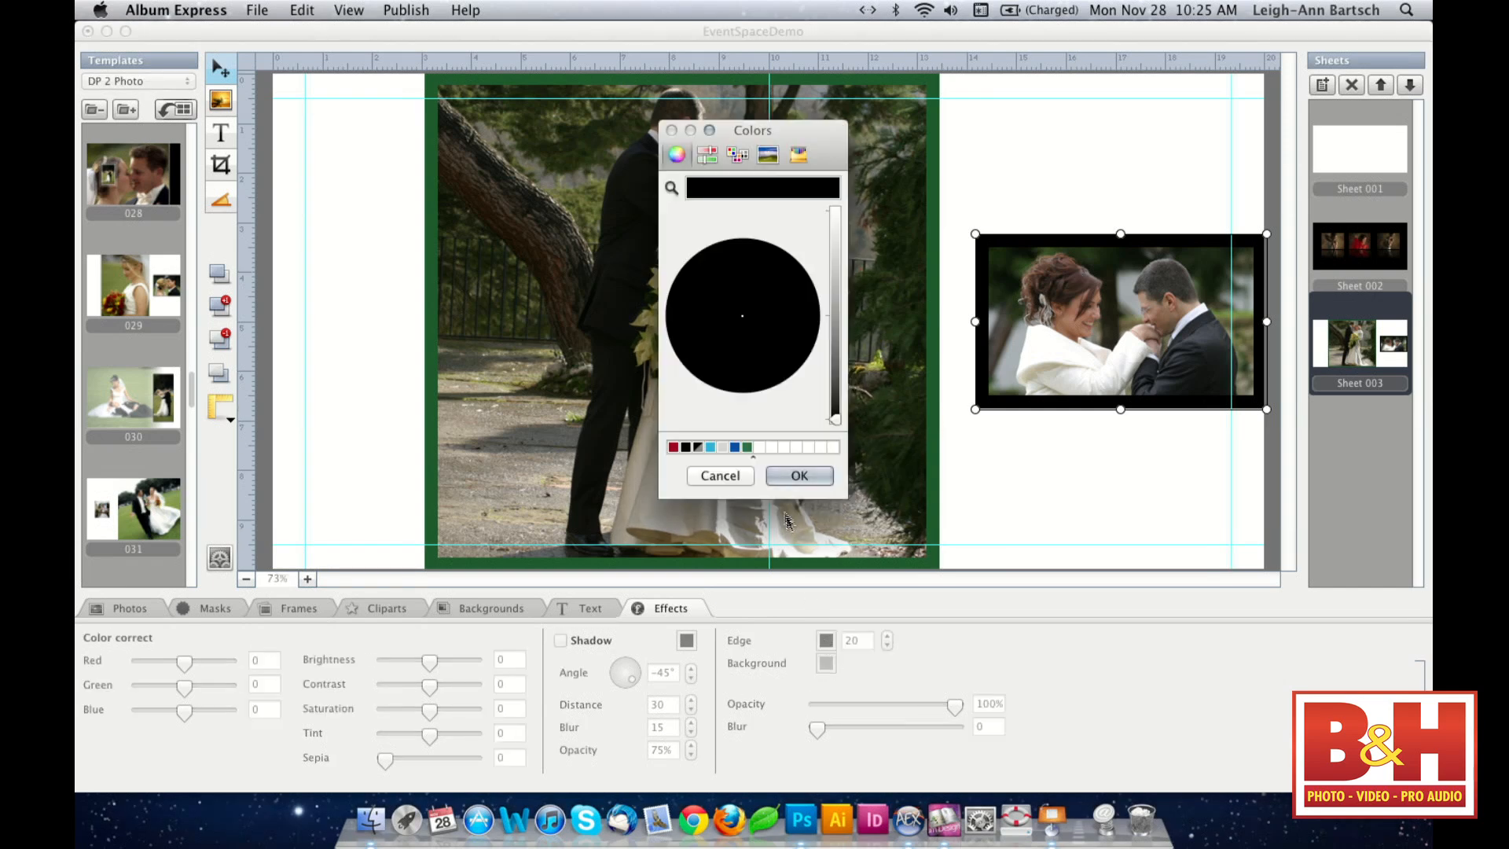
click(747, 447)
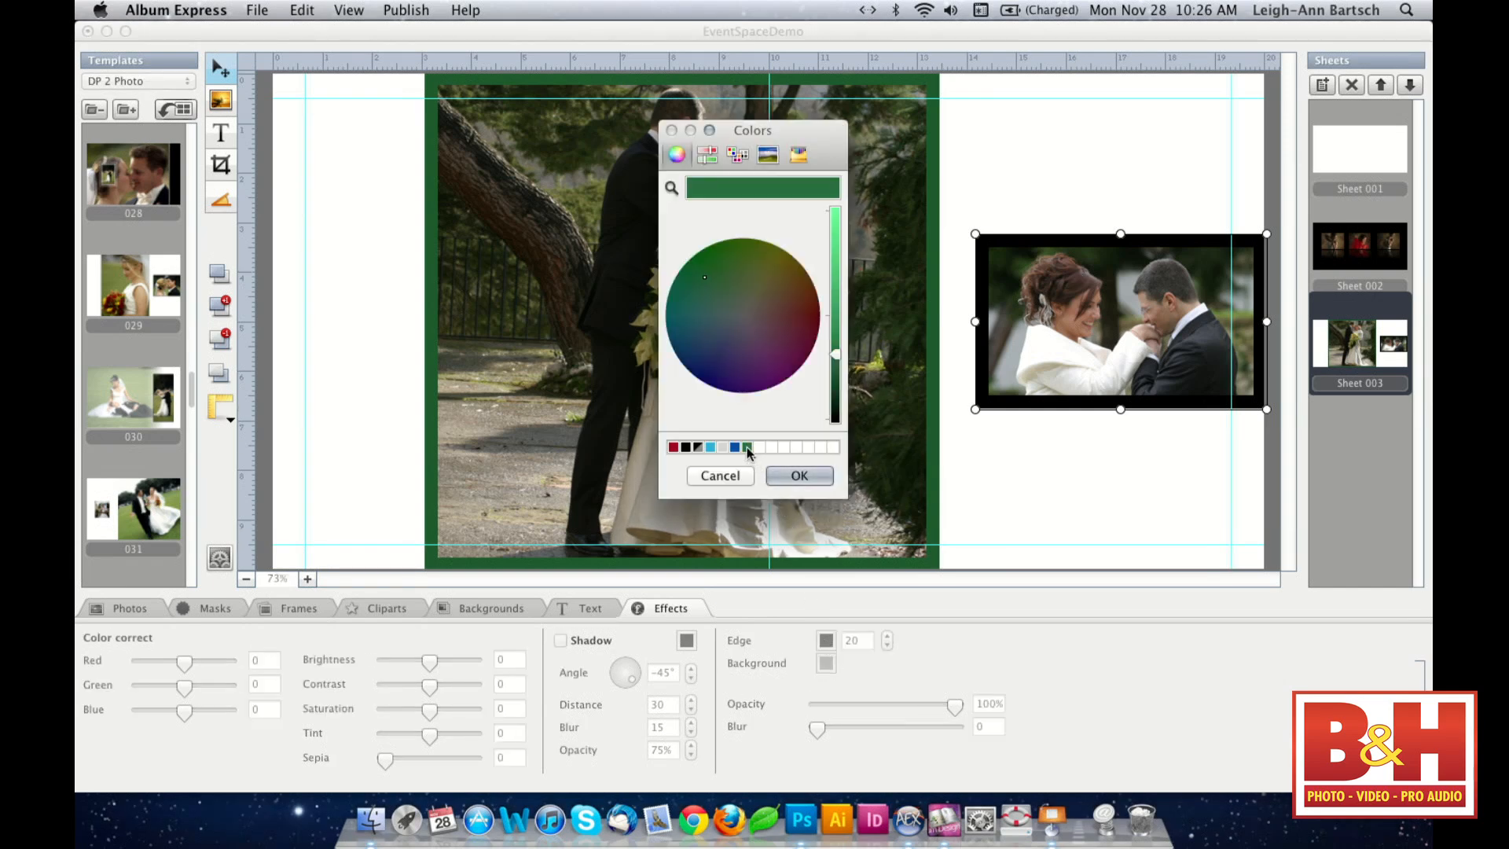
click(786, 475)
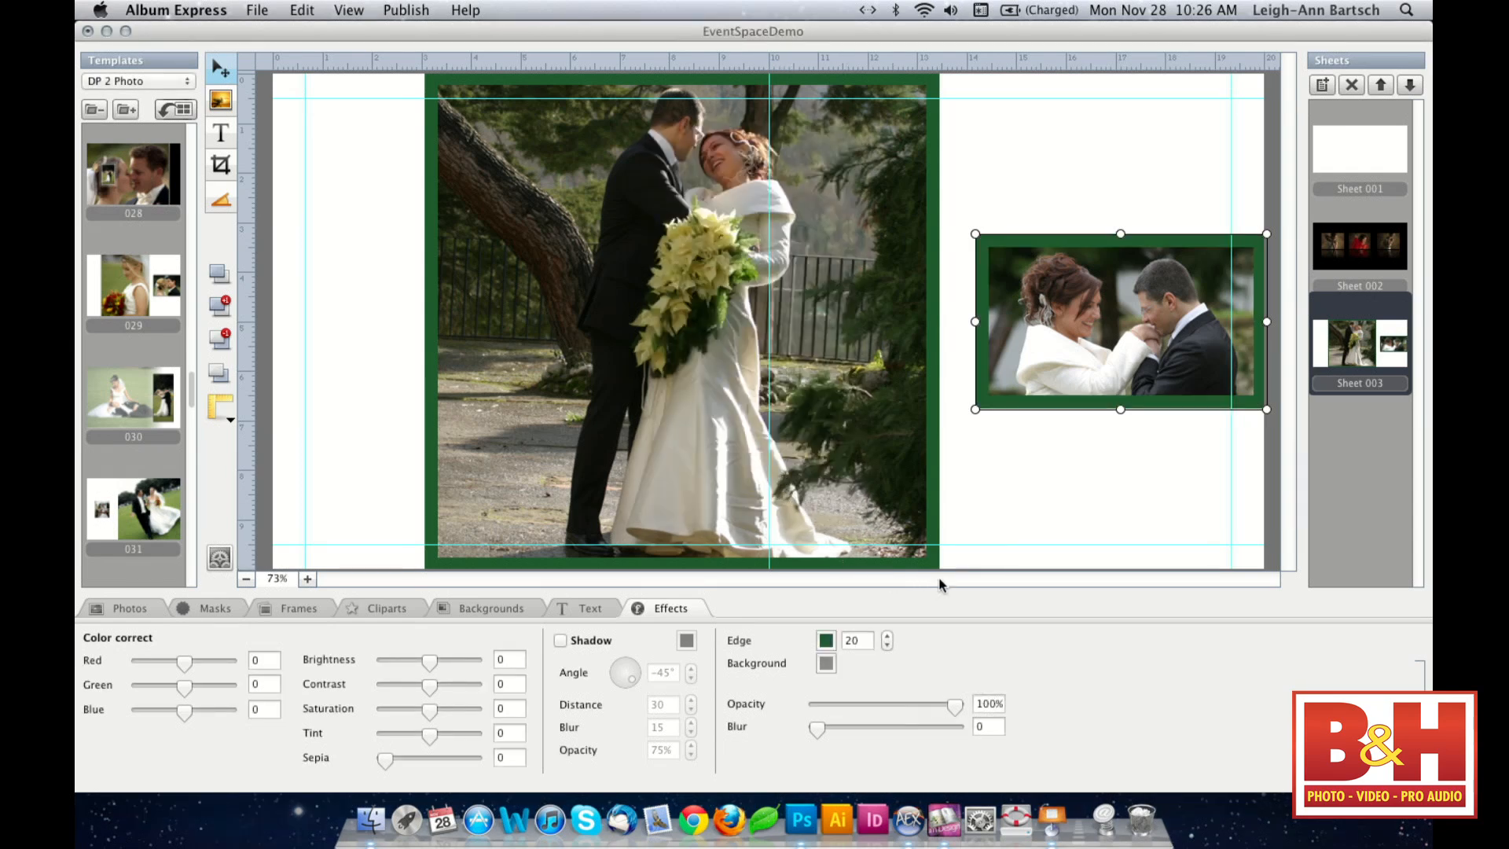
- Set the small photo's edge width to 10
click(869, 642)
drag(868, 641, 830, 640)
click(887, 646)
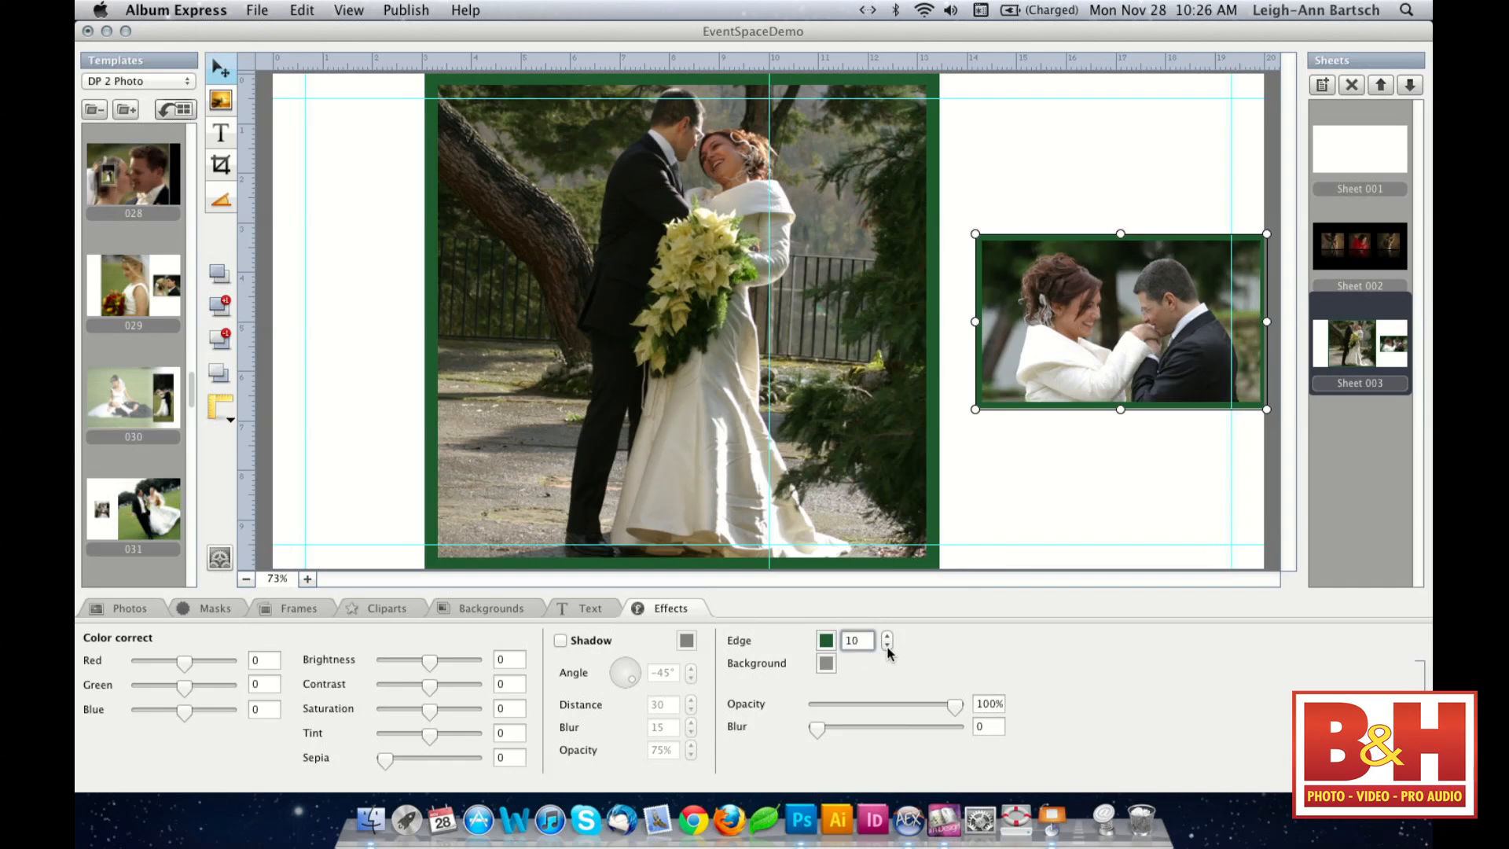
click(887, 637)
click(887, 637)
click(887, 646)
click(887, 646)
click(1011, 553)
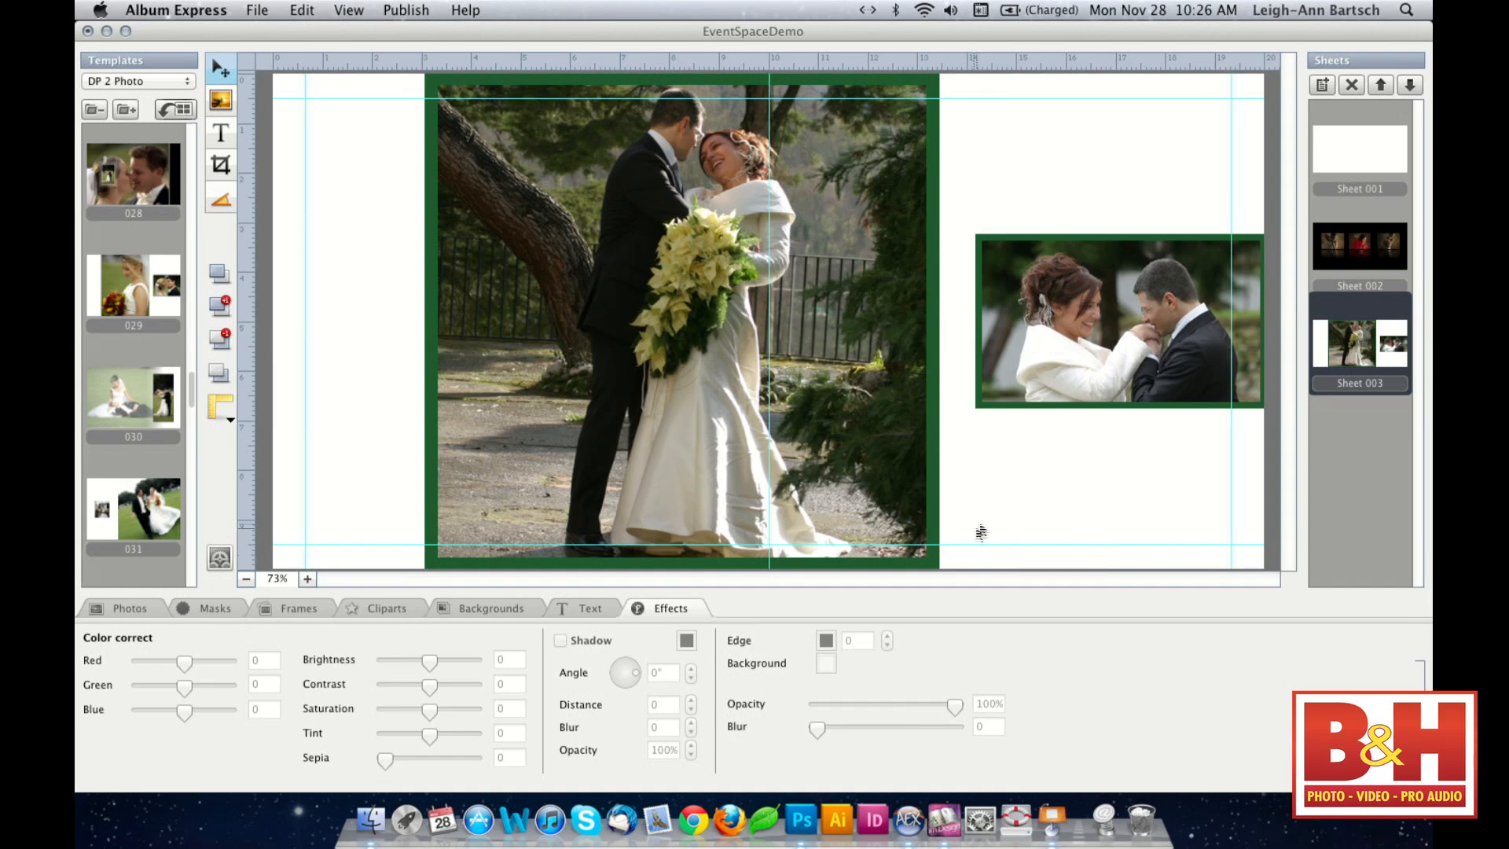
- Turn on the shadow effect for the small photo
click(1023, 378)
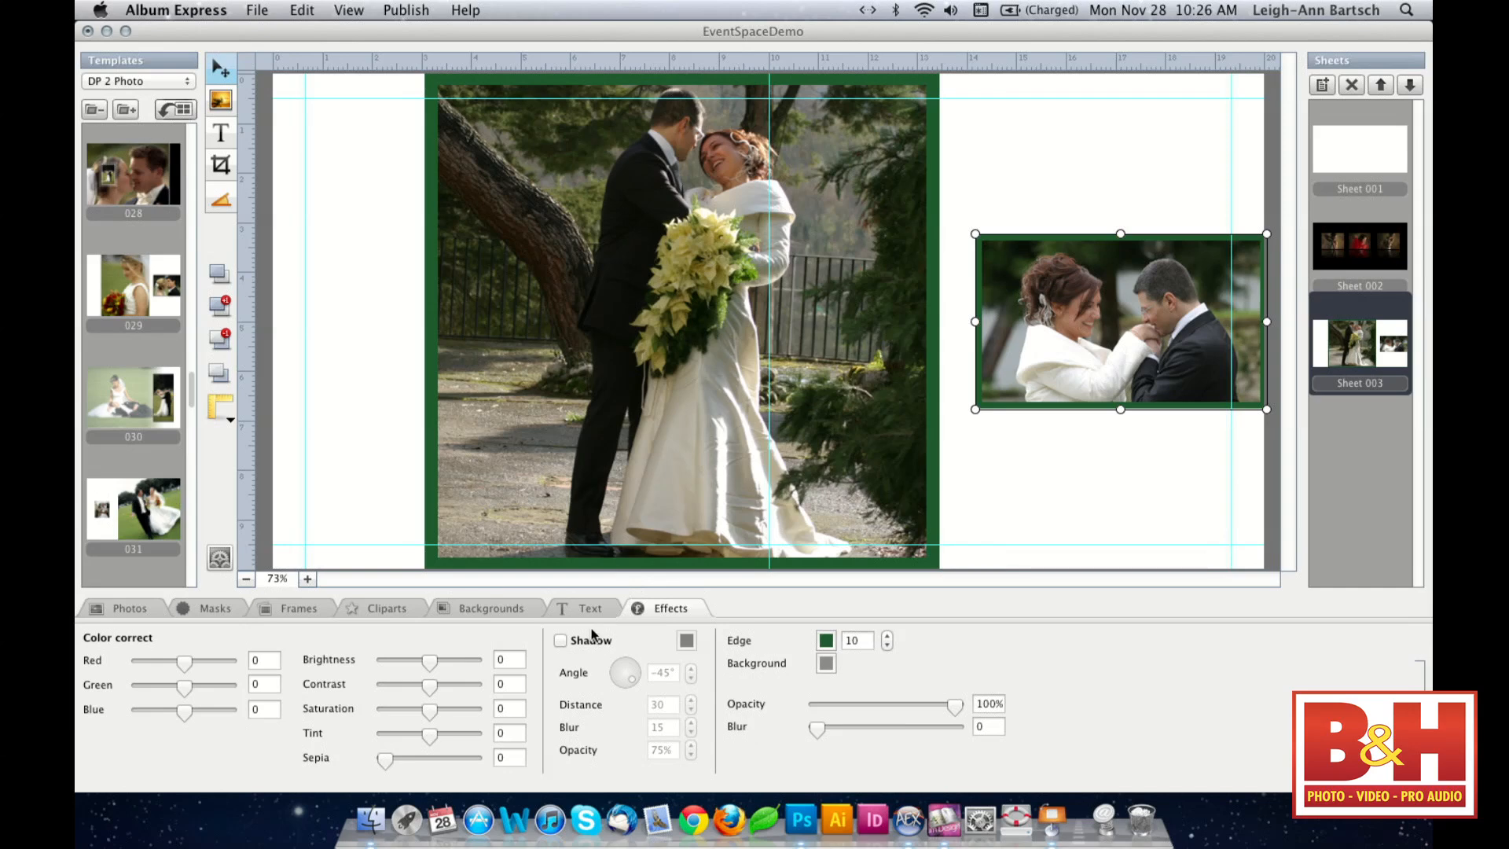
click(560, 640)
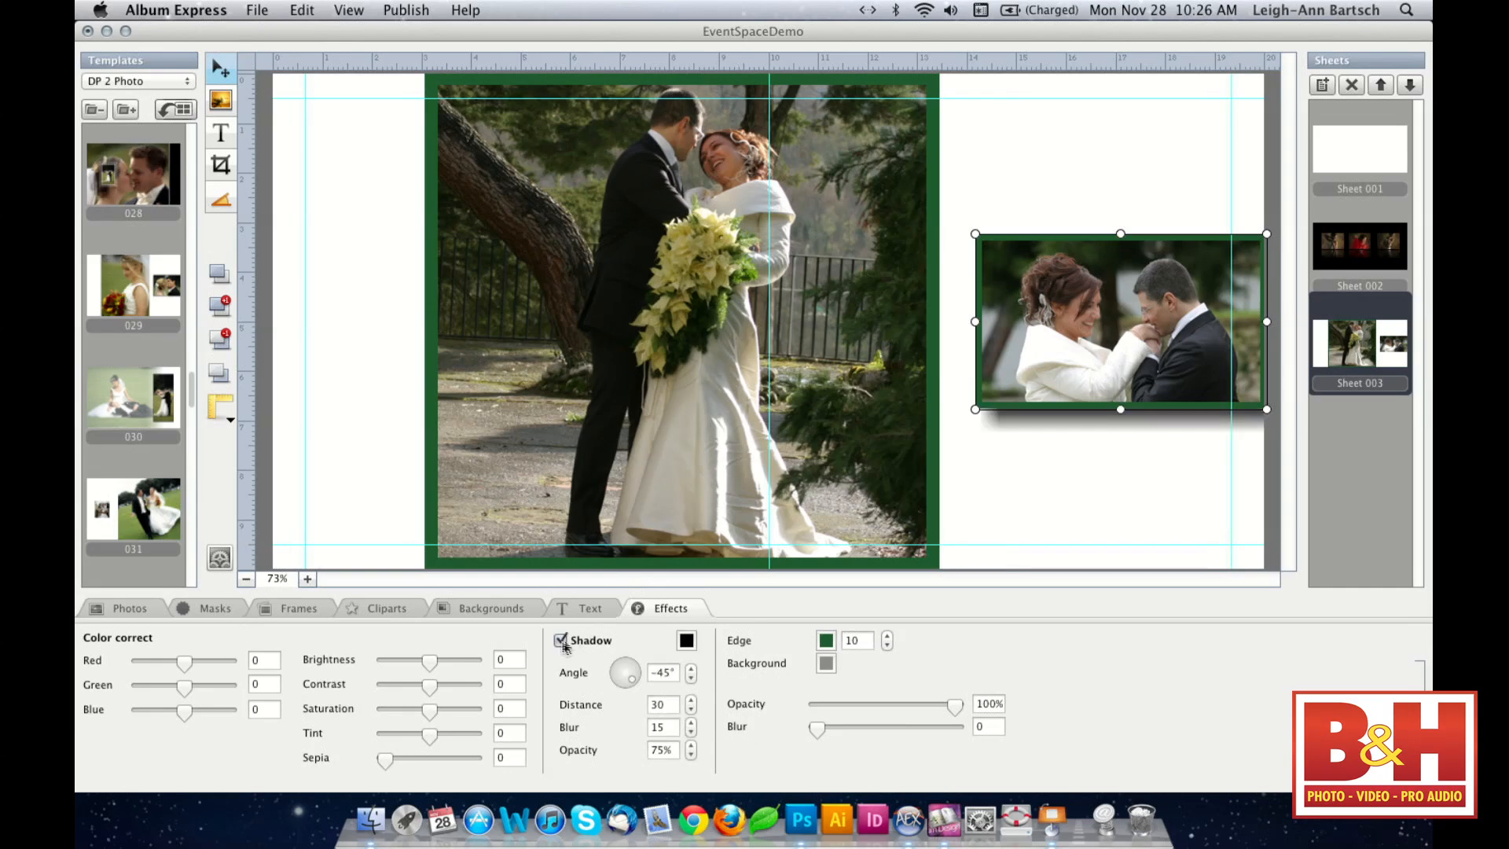
click(1071, 523)
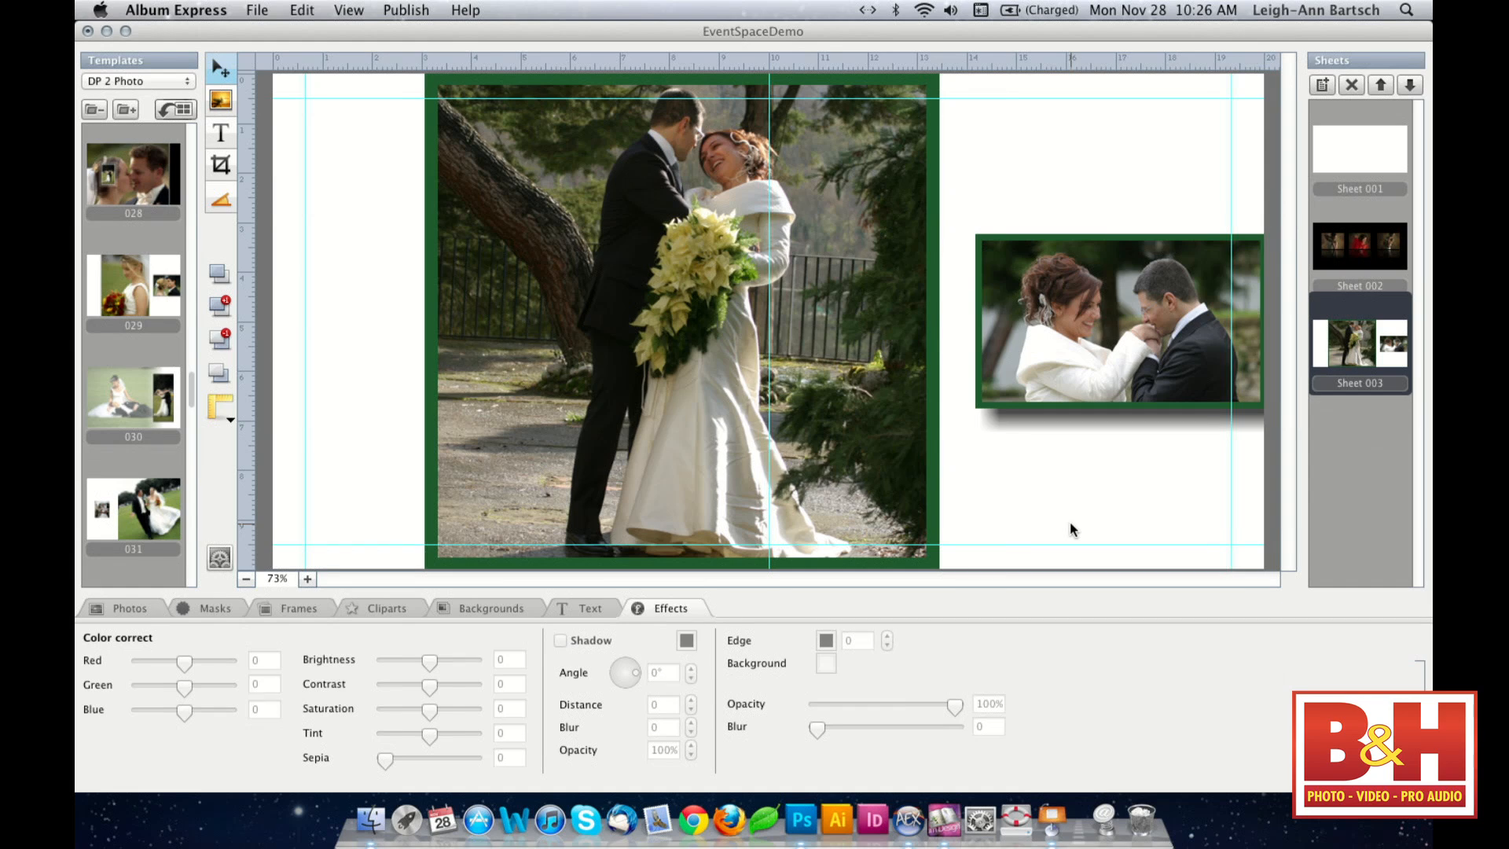
- Set the angle of the small photo's shadow to -25°
click(1152, 311)
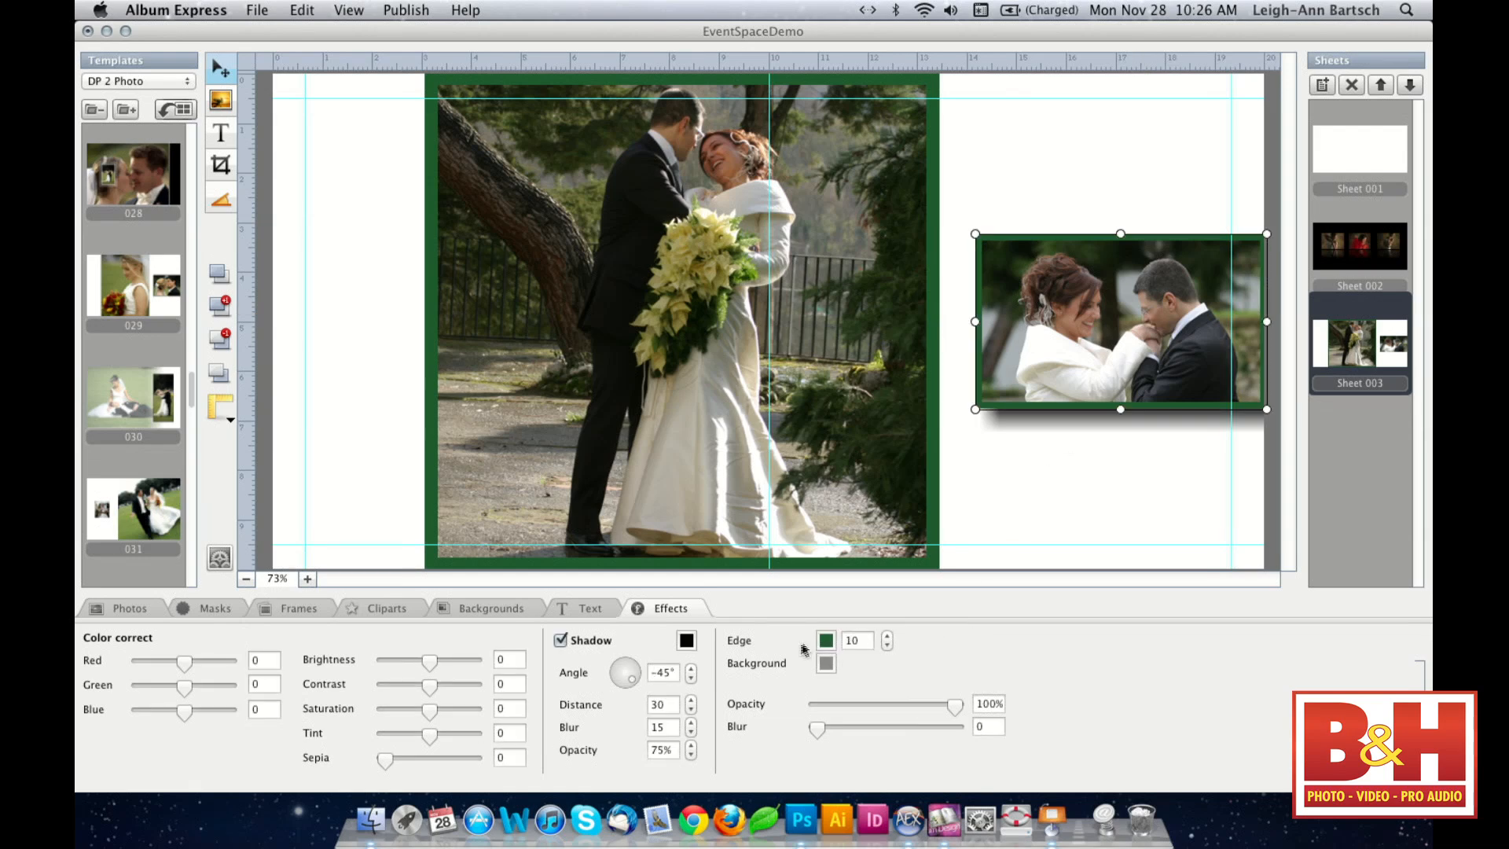
click(690, 679)
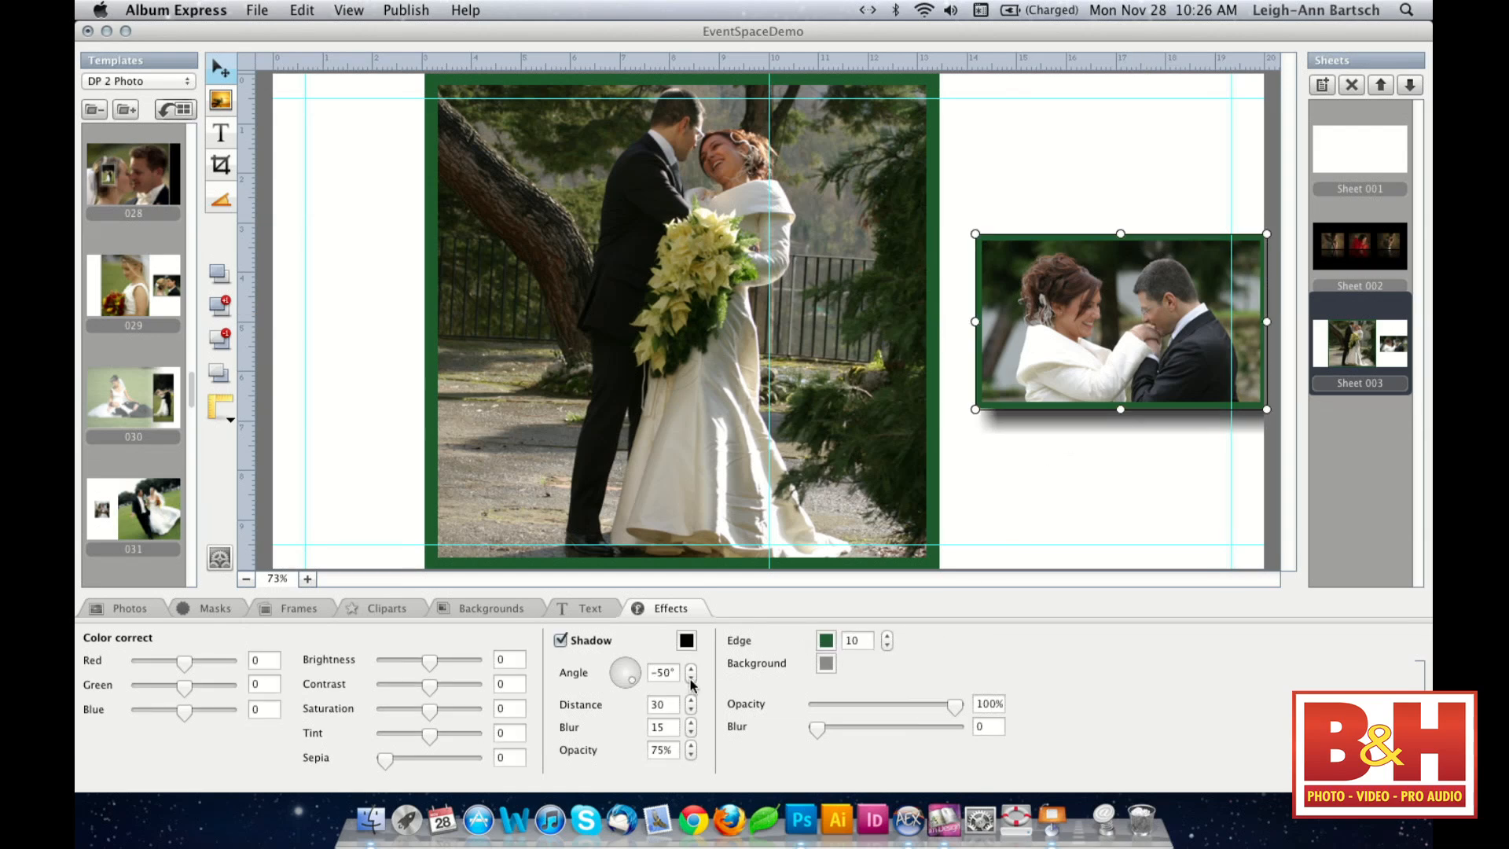
click(690, 670)
click(690, 670)
click(691, 669)
click(691, 670)
click(691, 669)
- Reduce the distance of the small photo's shadow to 0
click(691, 700)
click(690, 699)
click(690, 709)
click(690, 710)
click(691, 711)
click(691, 711)
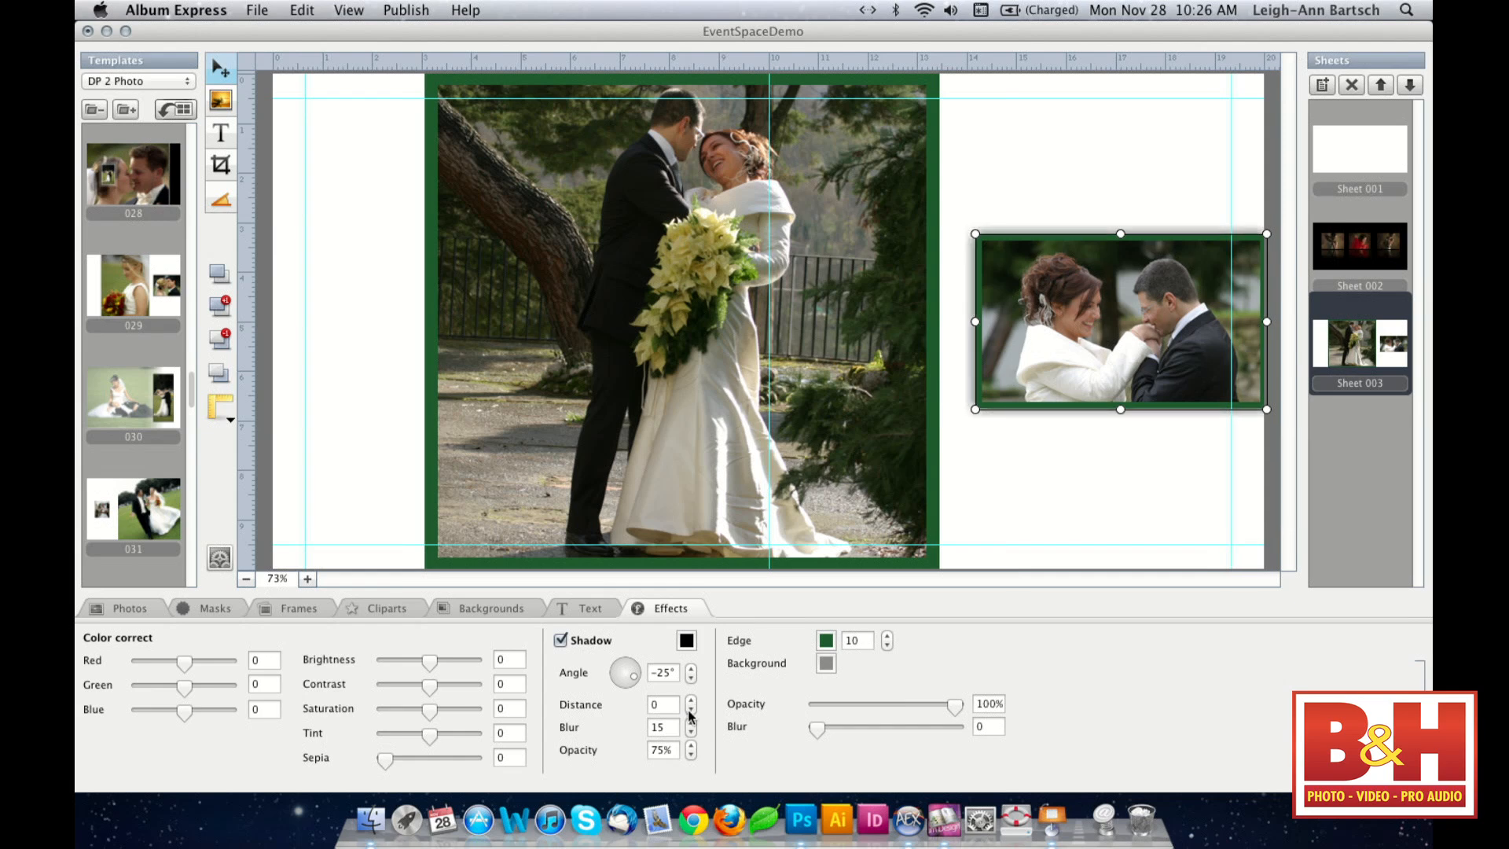
- Set the small photo's shadow blur to 10 and its shadow opacity to 60%
click(649, 706)
key(Tab)
text(10)
click(691, 754)
click(691, 756)
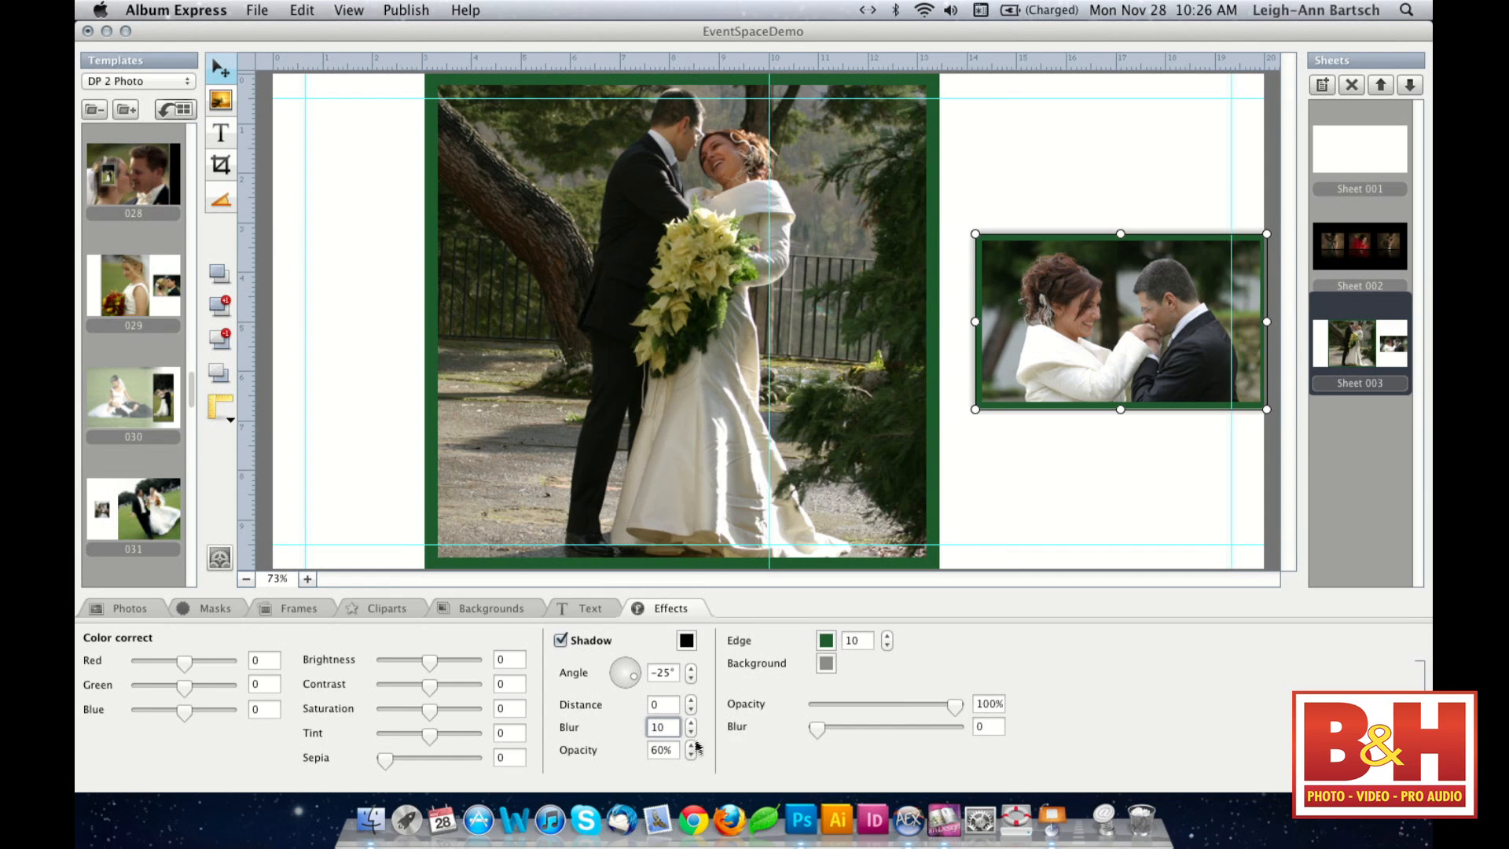
click(1006, 528)
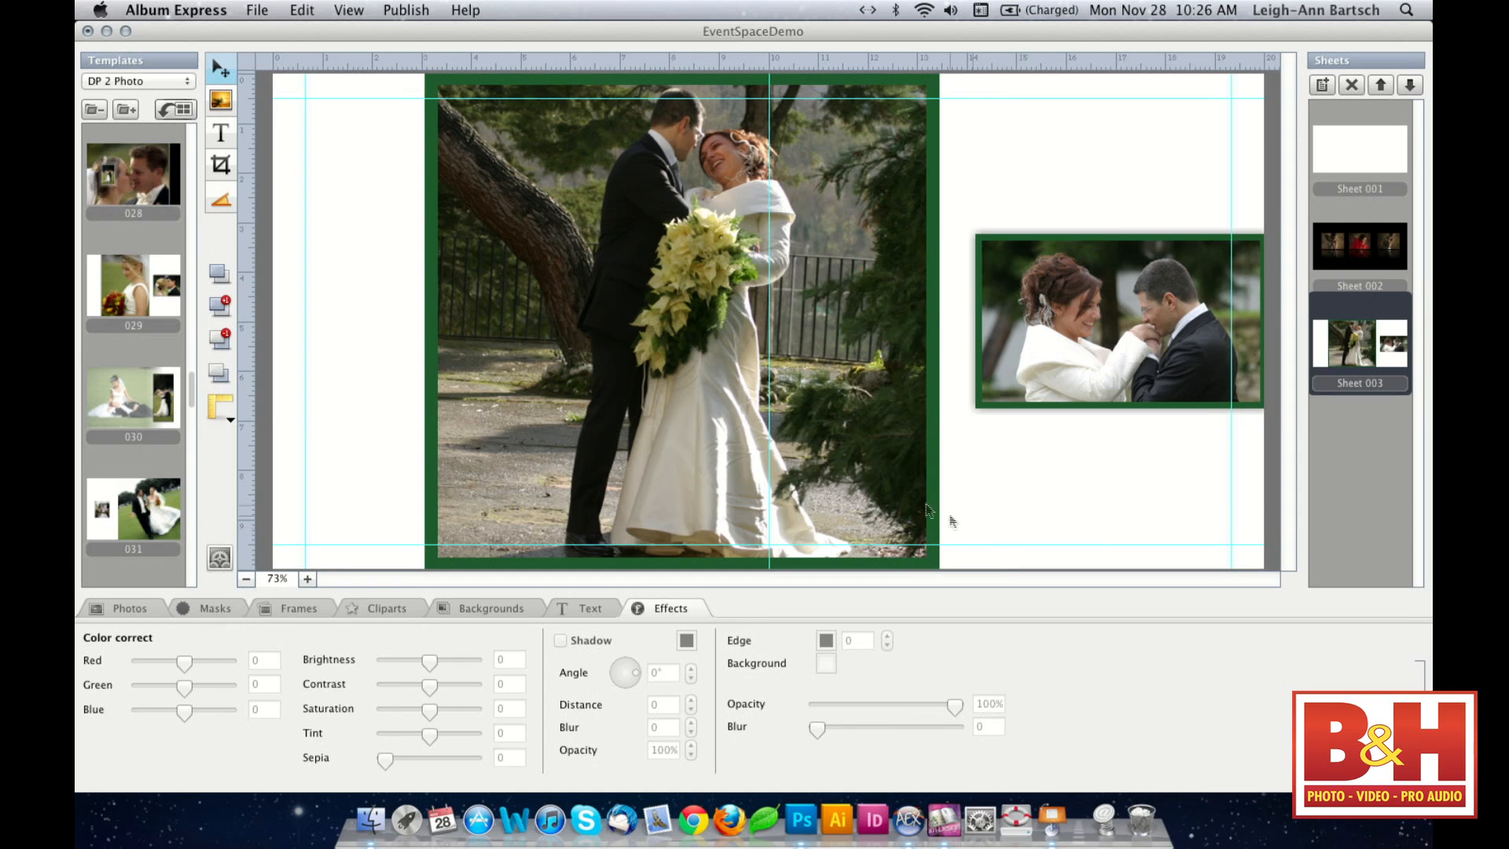
- Try the red, green and sepia color adjustments on the large photo, entering 0 for red
click(828, 436)
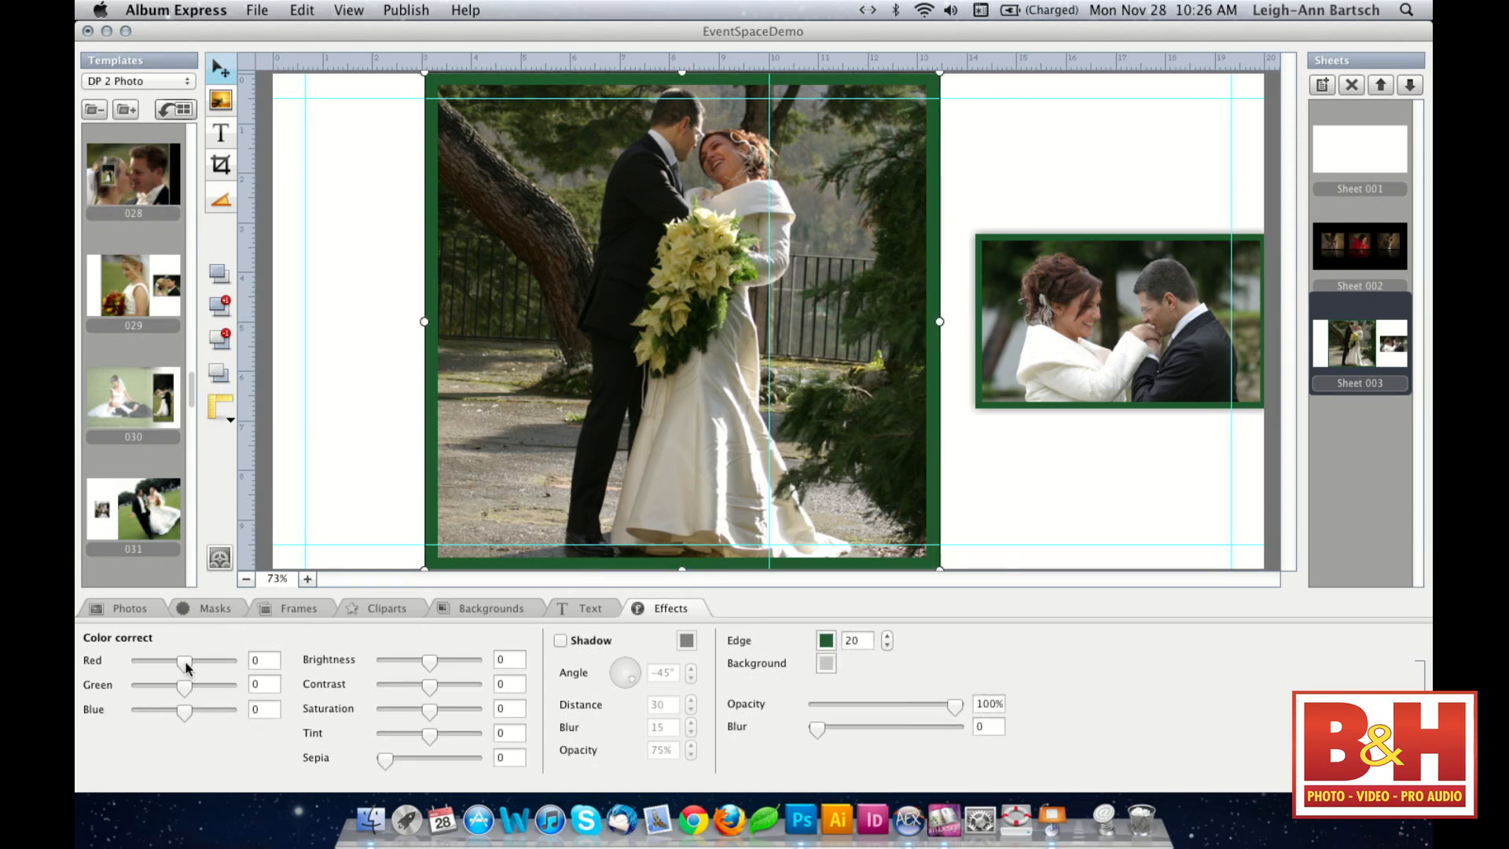
mouse_move(186, 666)
mouse_down()
mouse_move(202, 670)
mouse_move(186, 668)
mouse_up()
click(259, 663)
key(BackSpace)
text(0)
click(266, 685)
mouse_move(385, 765)
mouse_down()
mouse_move(453, 765)
mouse_move(366, 762)
mouse_up()
click(1068, 548)
click(1064, 526)
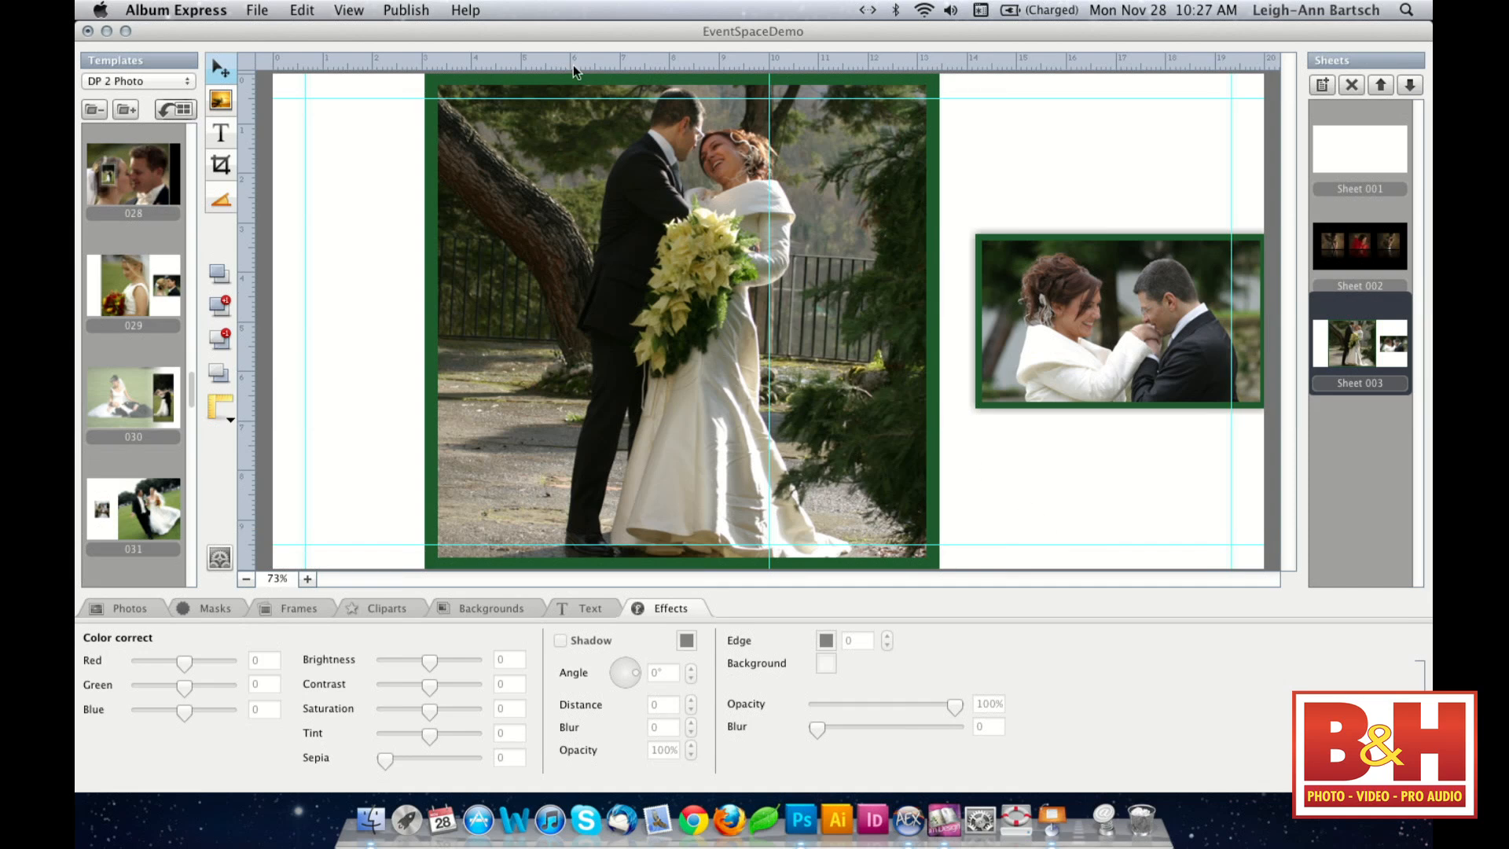
- Add a new album sheet based on template 008 from the DP 2 Photo New category
click(150, 81)
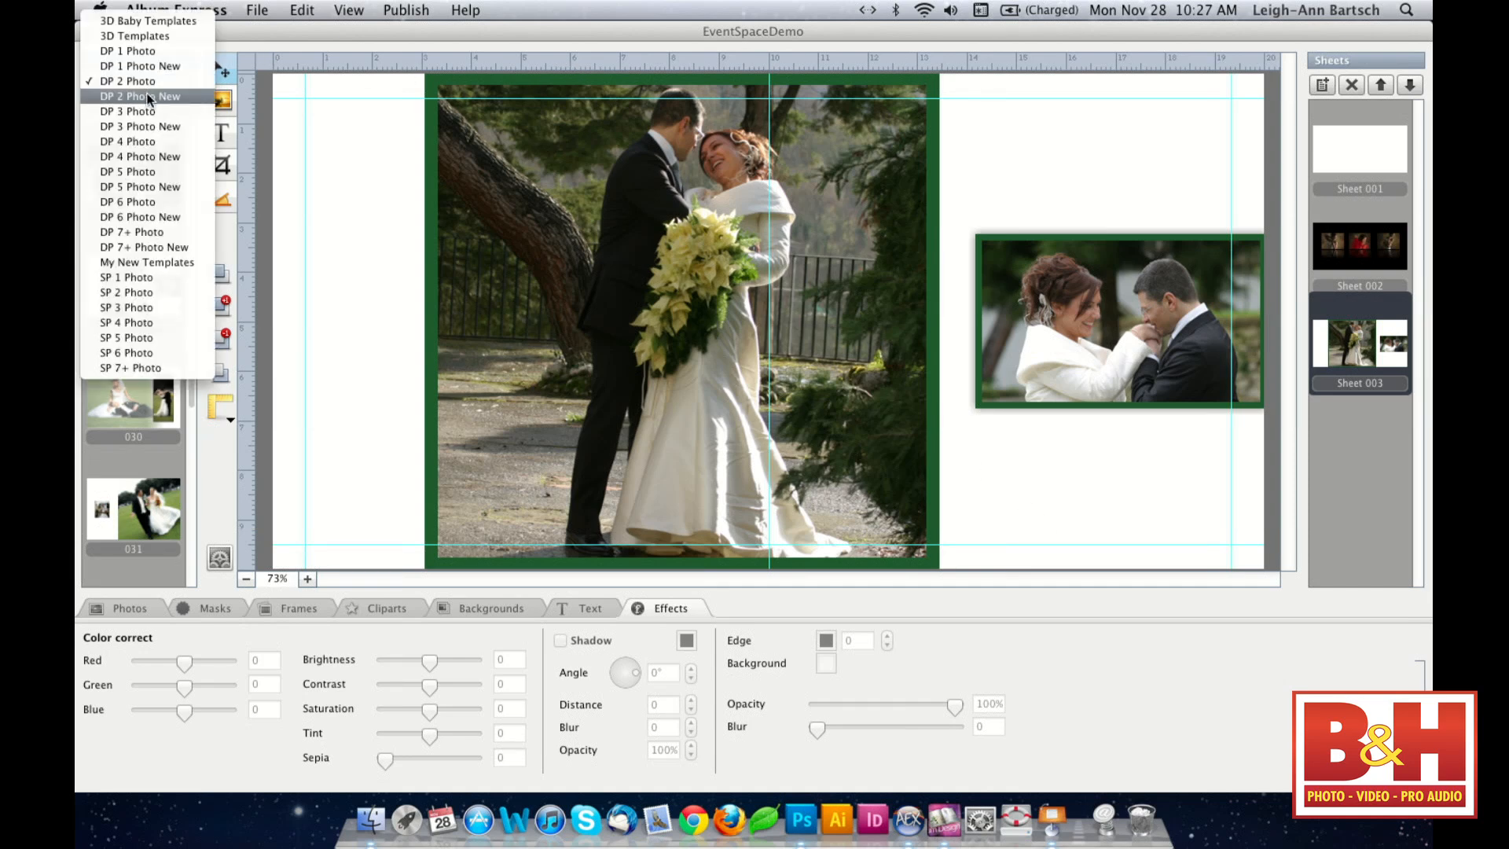
click(148, 96)
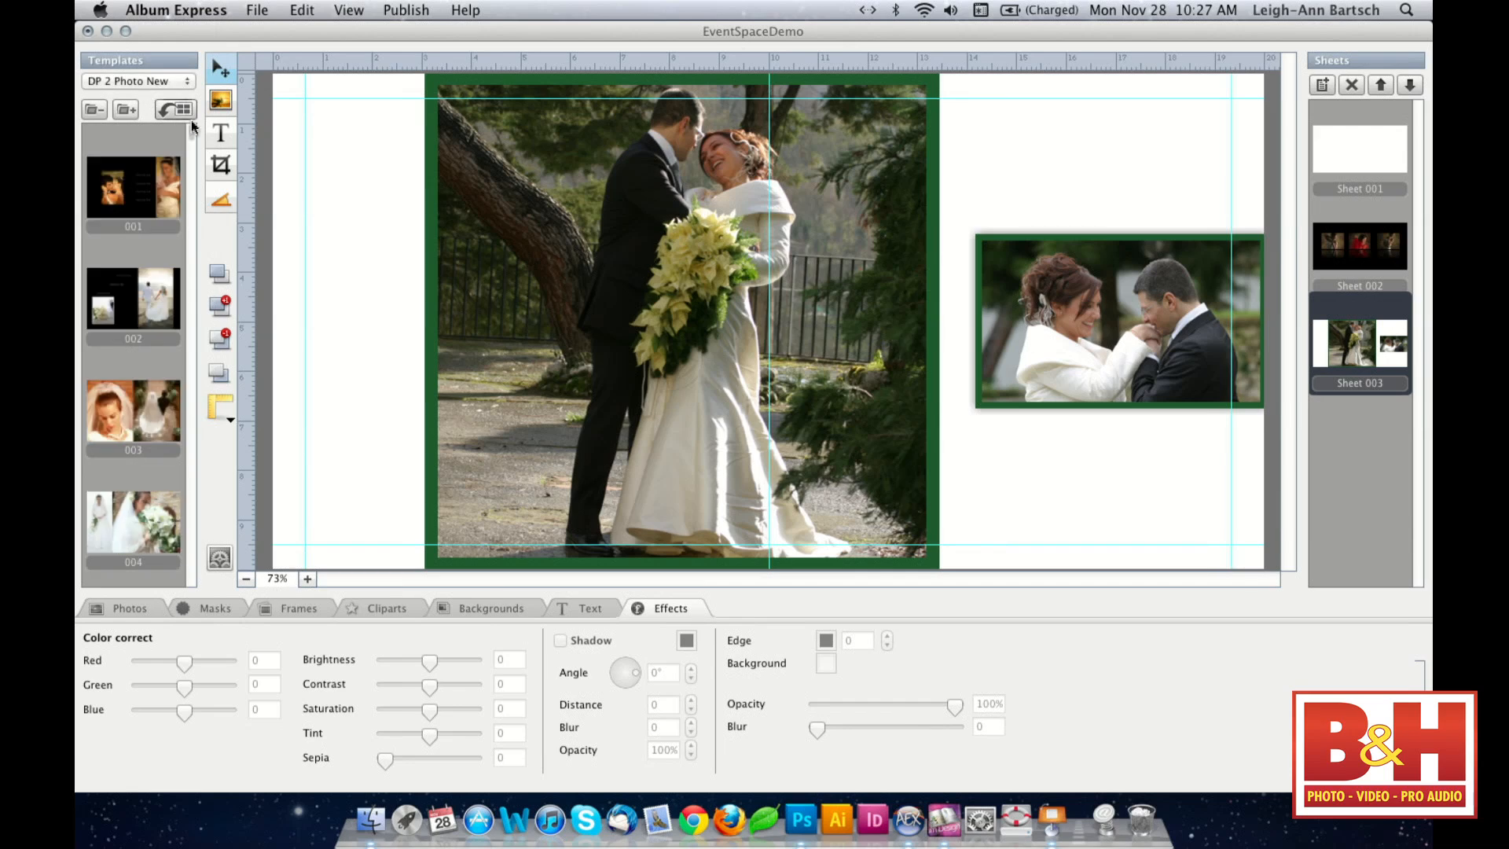
drag(191, 139, 191, 156)
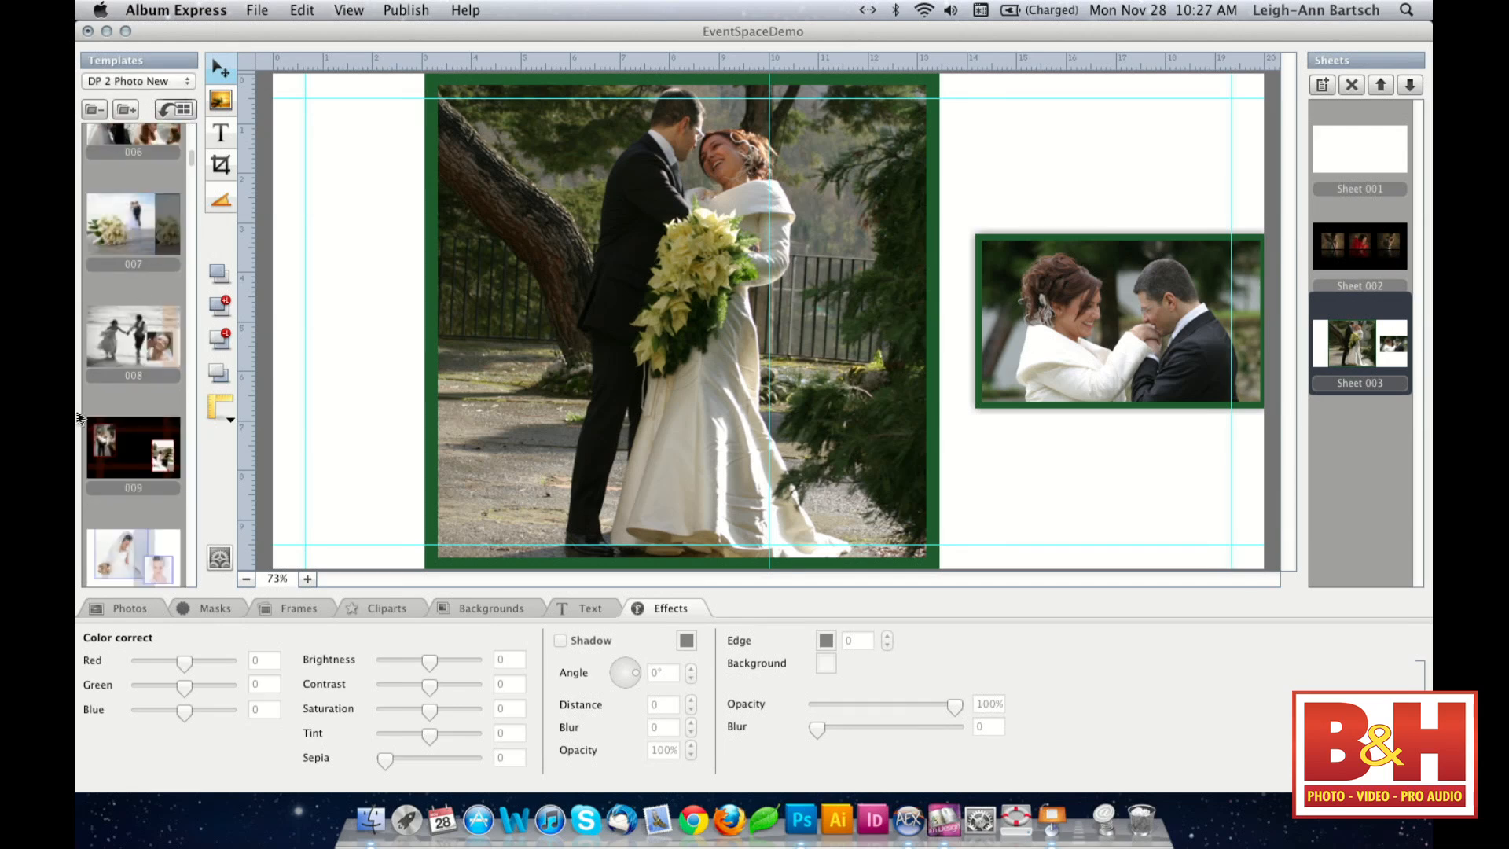
double_click(119, 347)
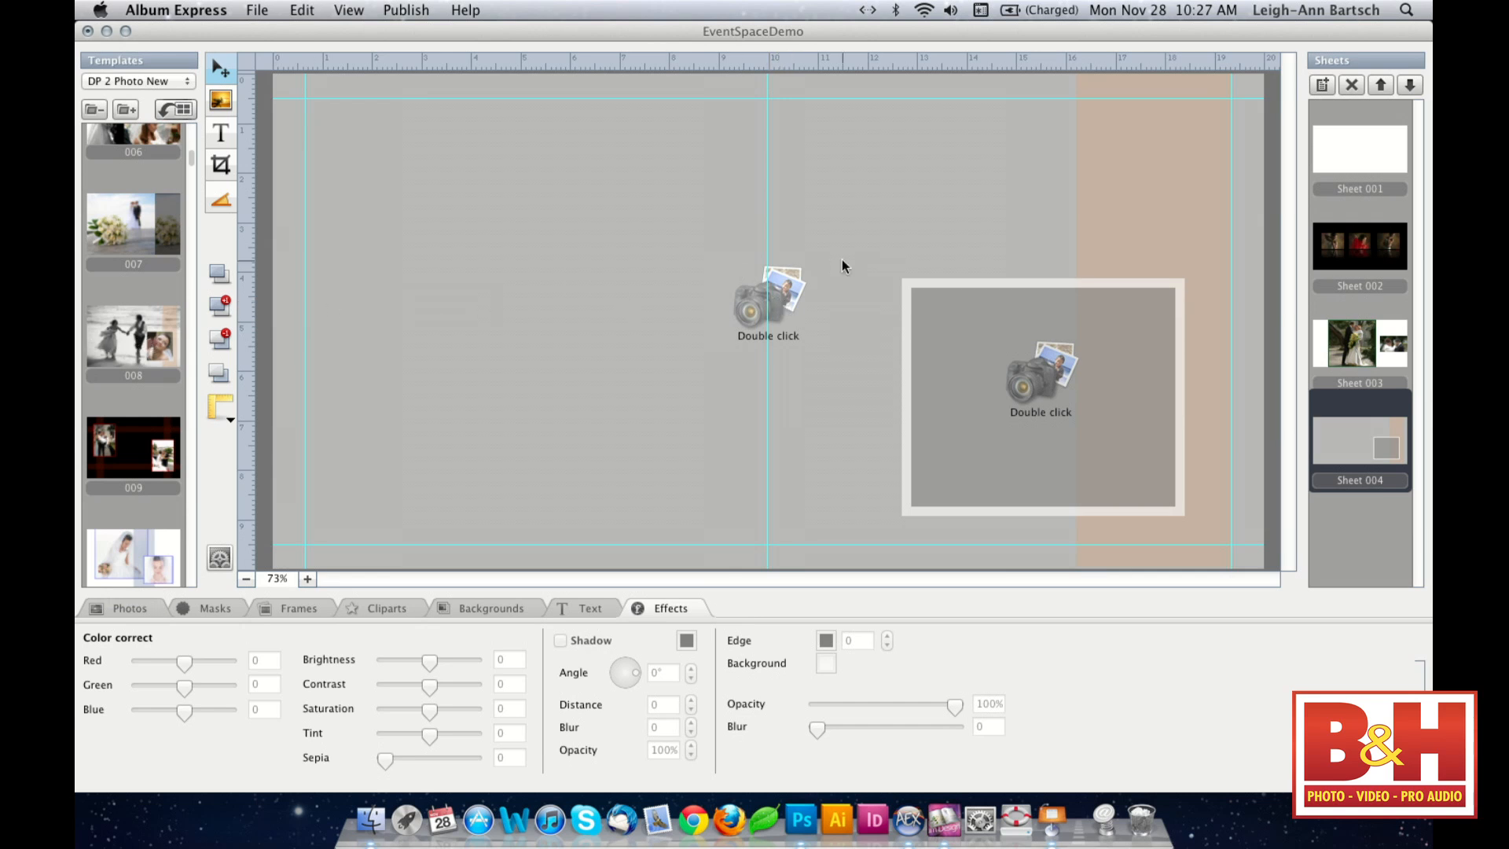
- Fill the large background placeholder with photo 0036.JPG and the small framed placeholder with photo 0032.JPG
click(124, 620)
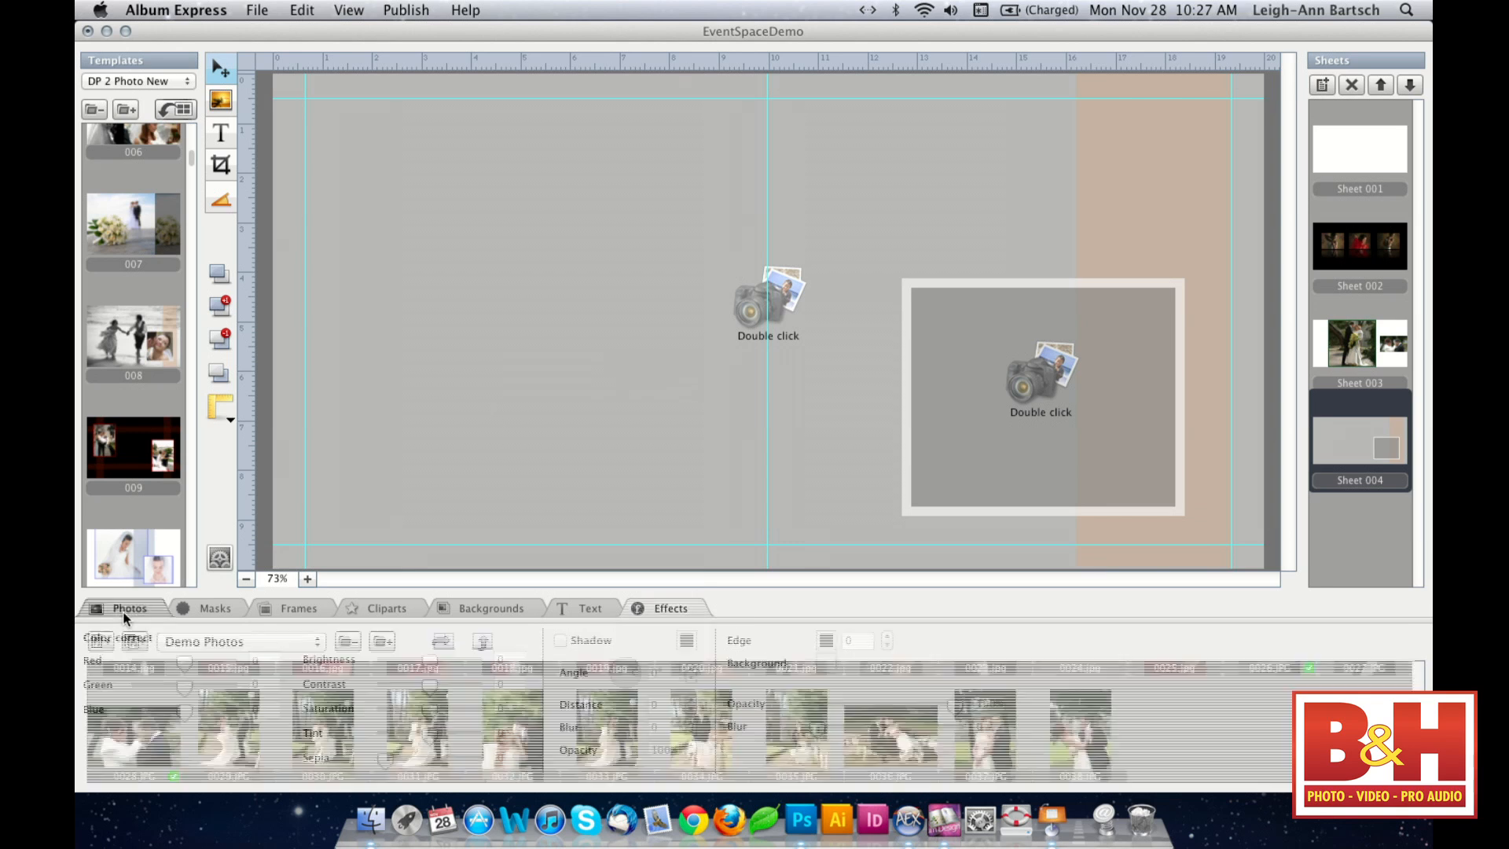
click(803, 249)
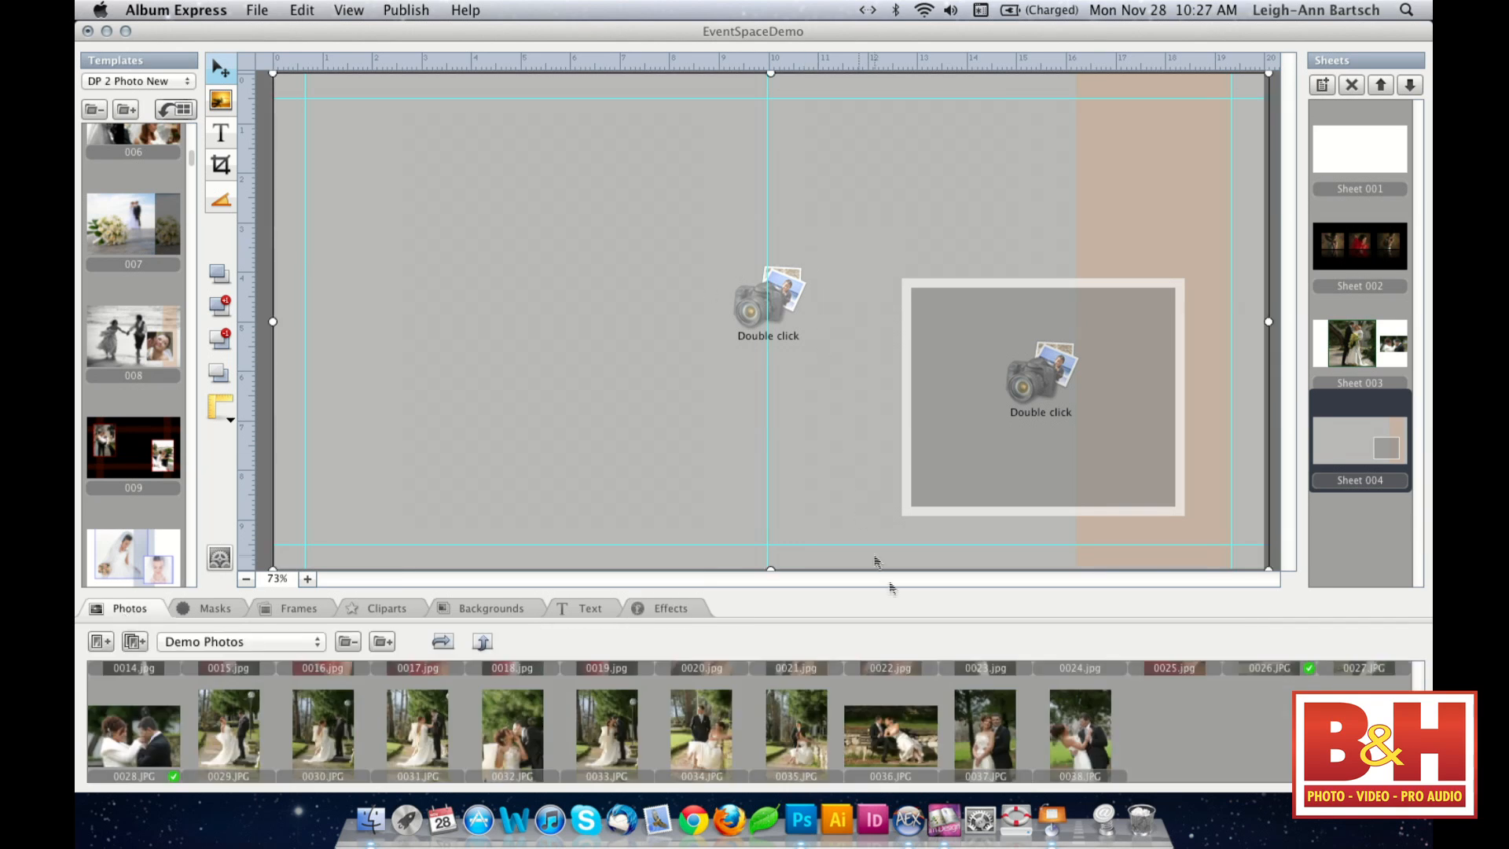
click(892, 747)
double_click(892, 746)
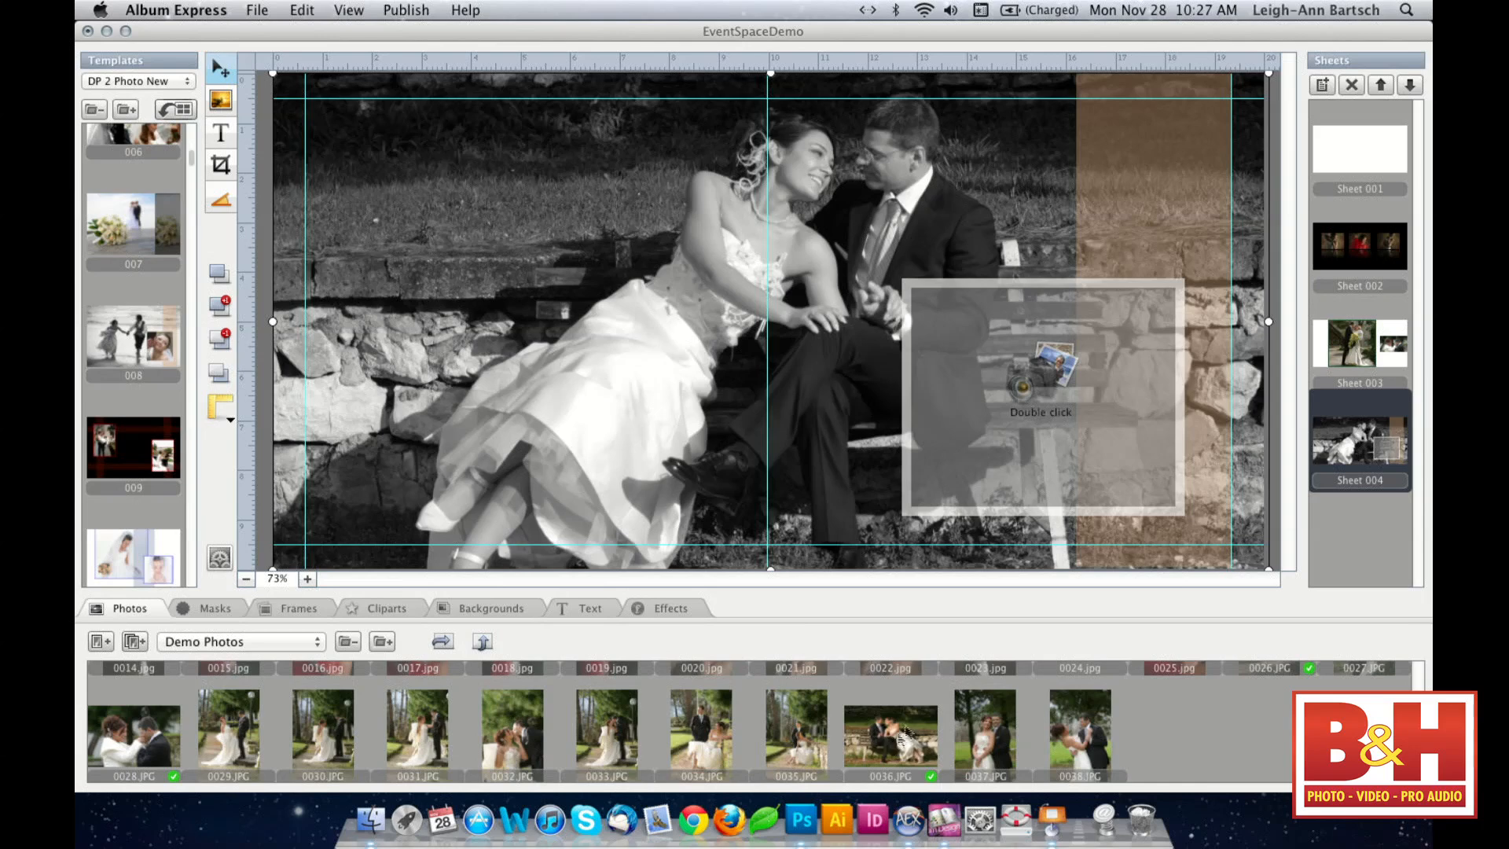
click(1036, 379)
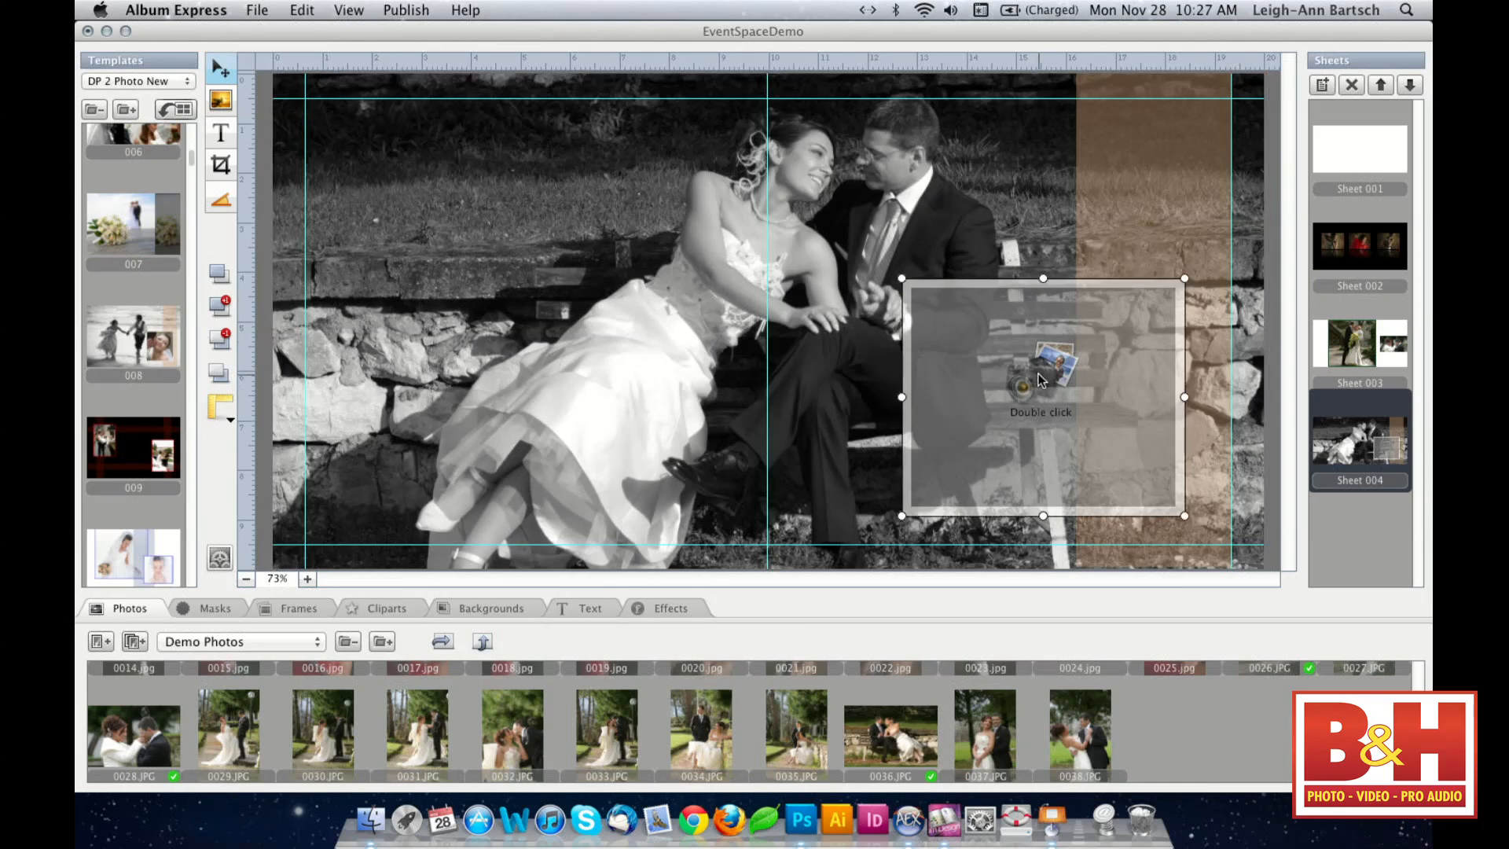
double_click(525, 737)
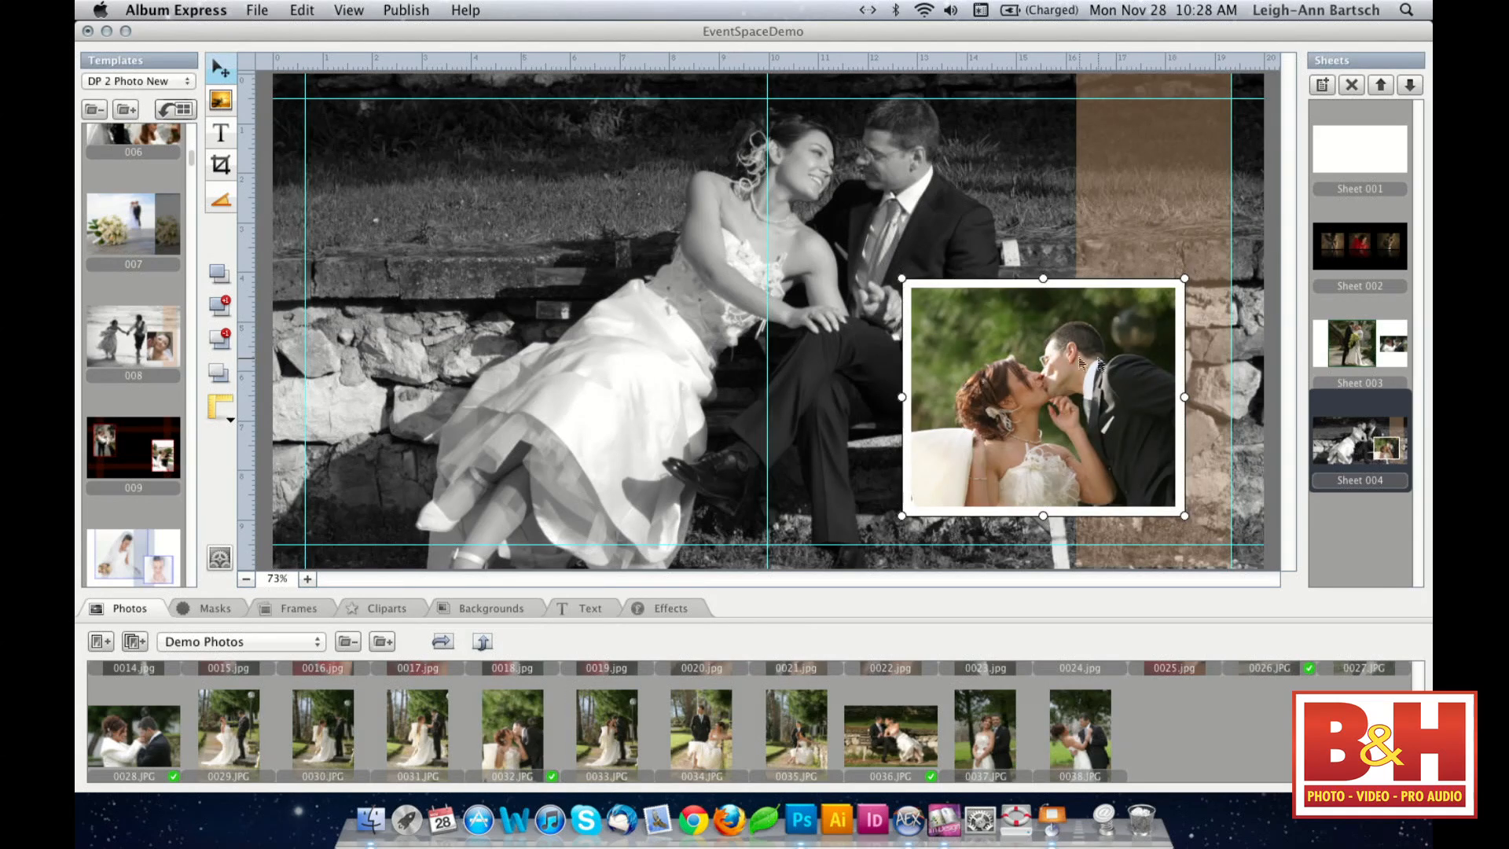
- Crop the small photo inside its frame with a 14° rotation and 24% size, repositioned around the kissing couple
click(223, 166)
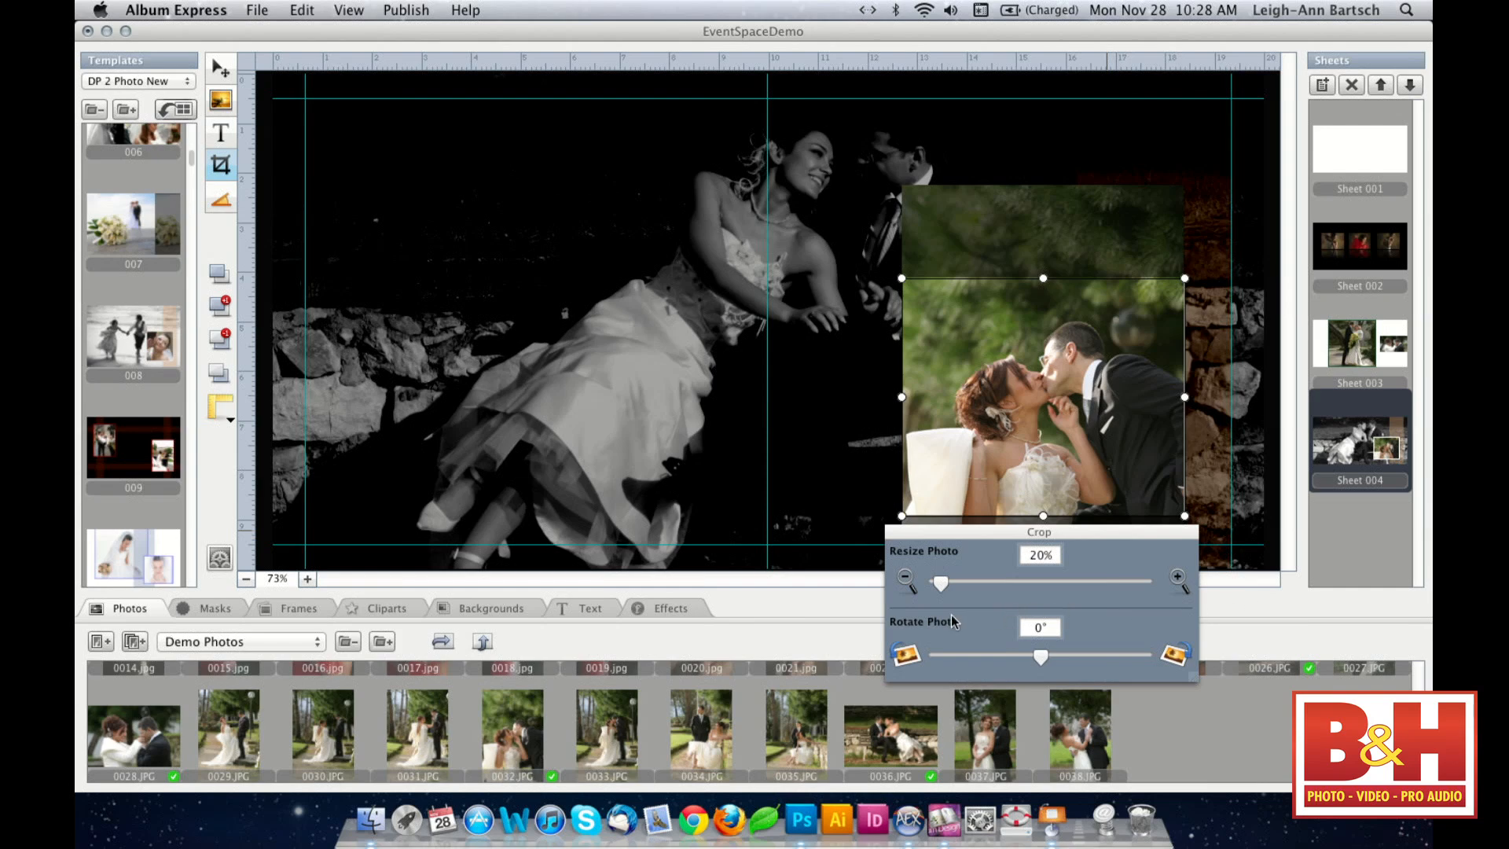
click(1187, 658)
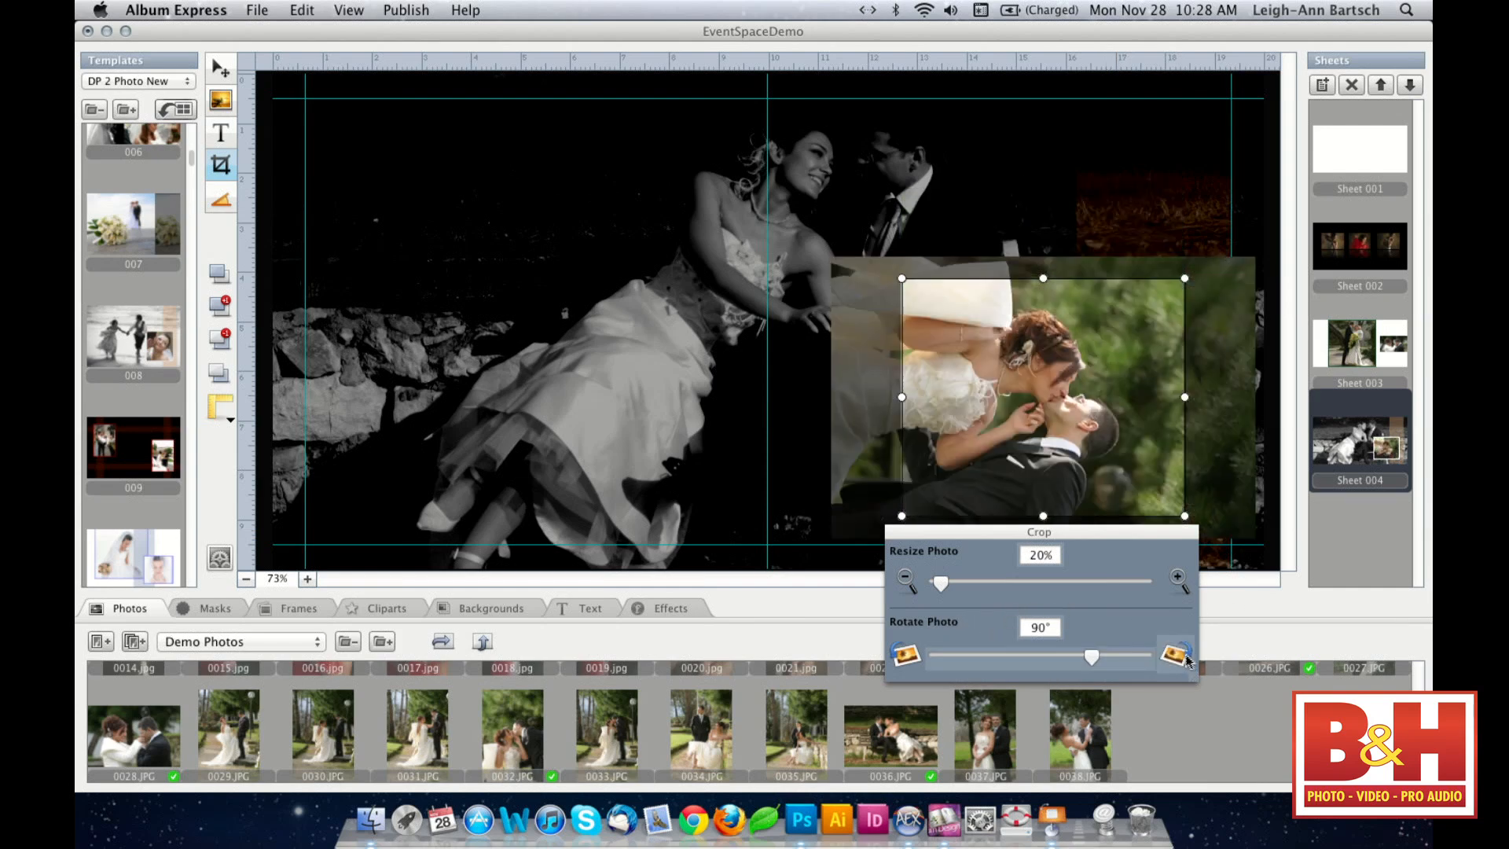
click(905, 656)
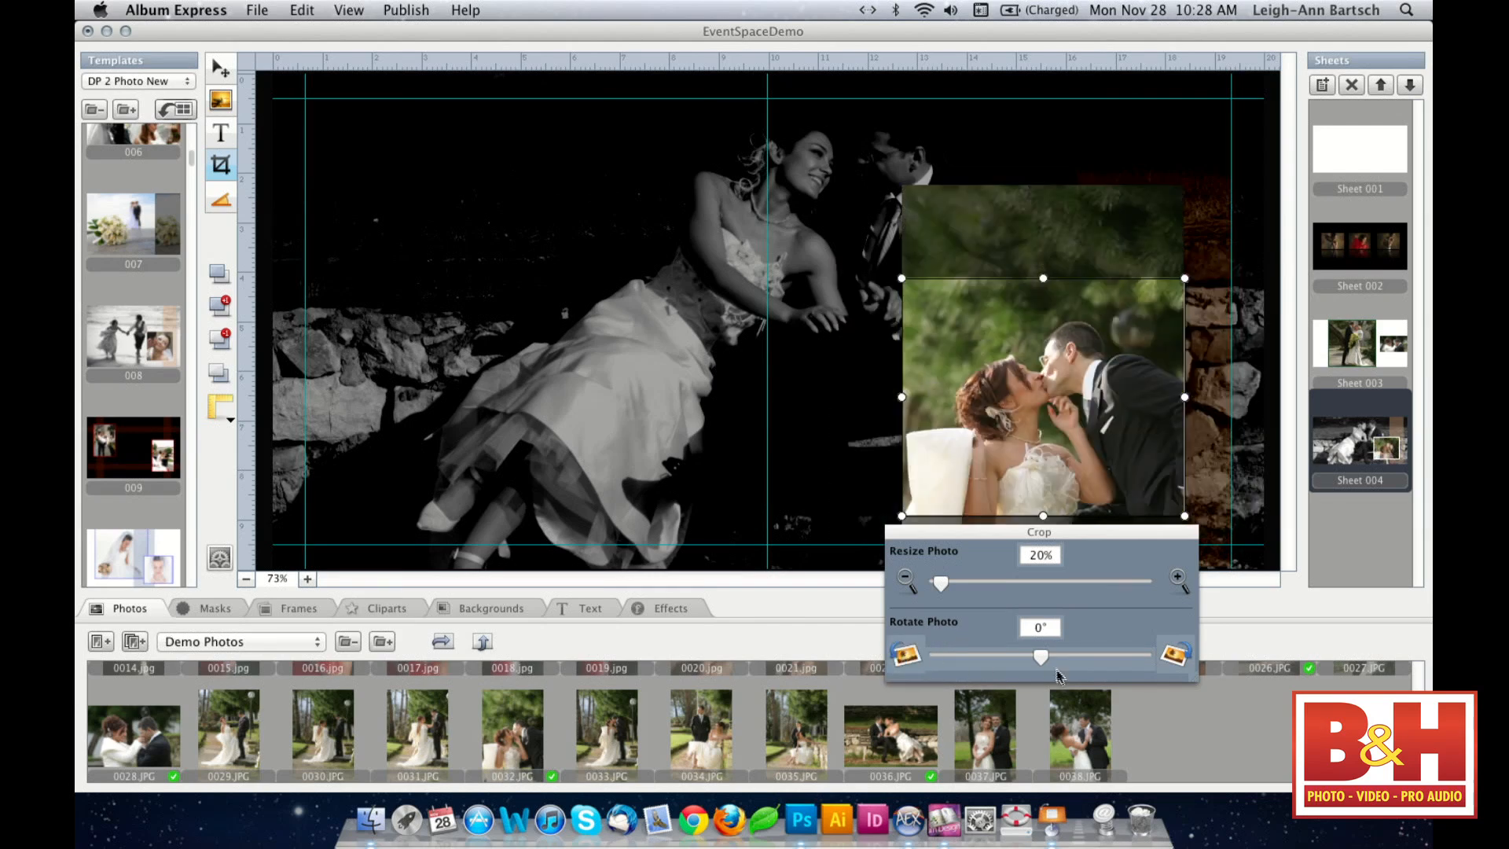
drag(1041, 662, 1048, 662)
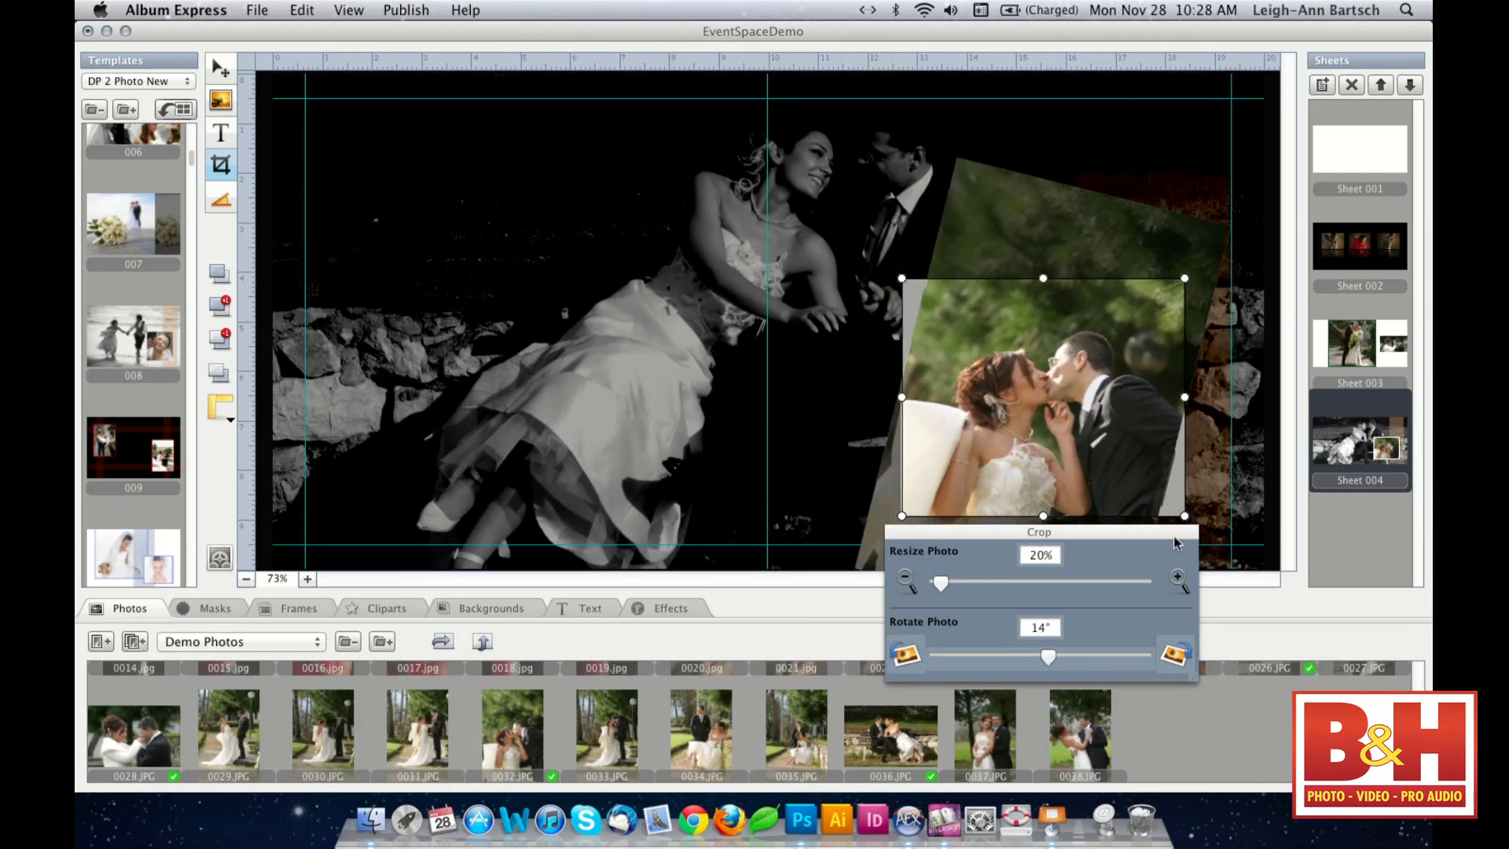
click(1178, 579)
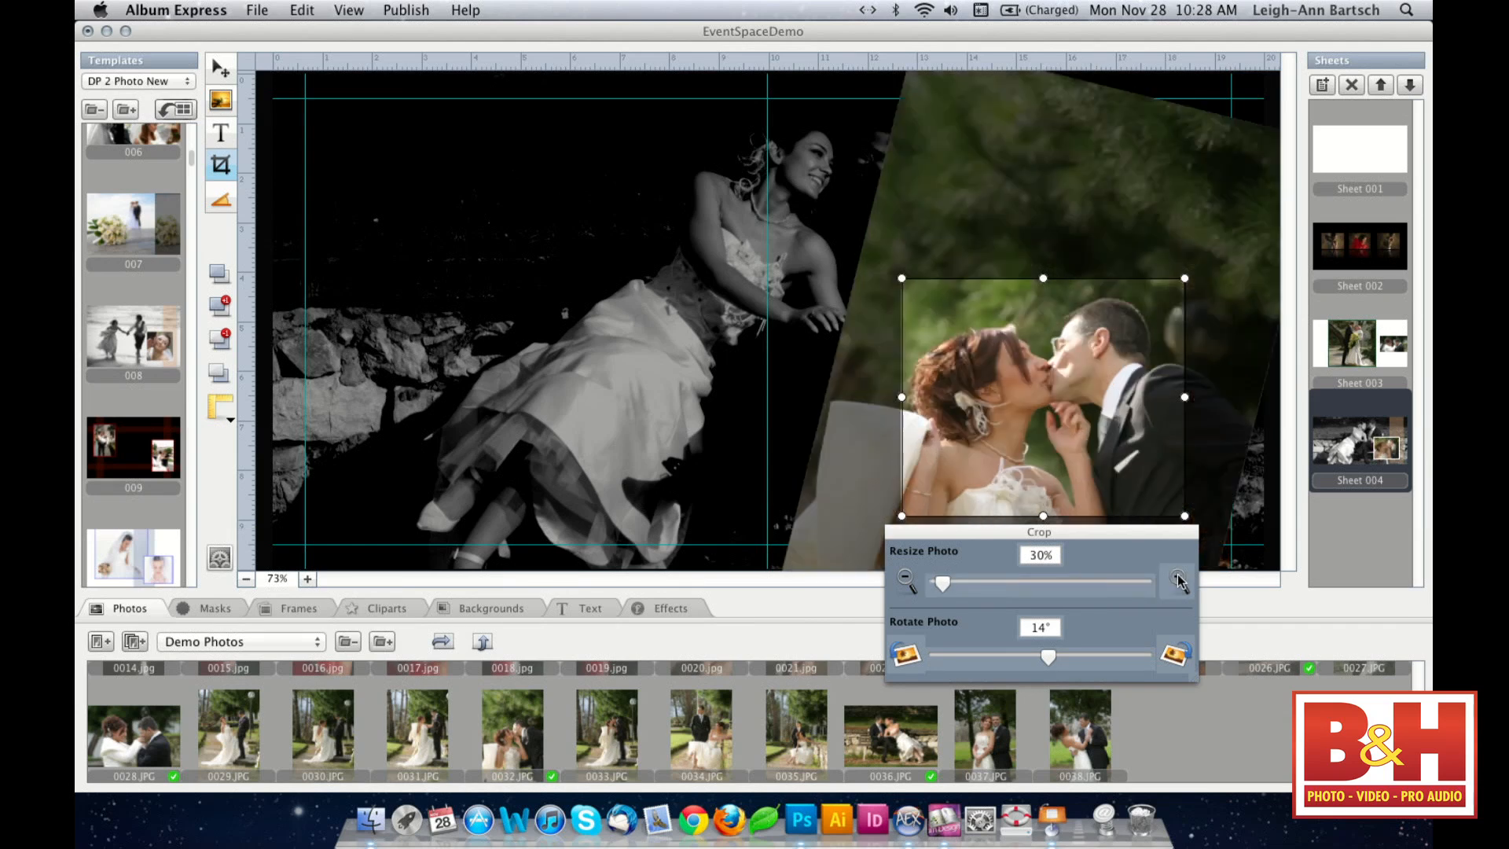
drag(1112, 479, 1104, 472)
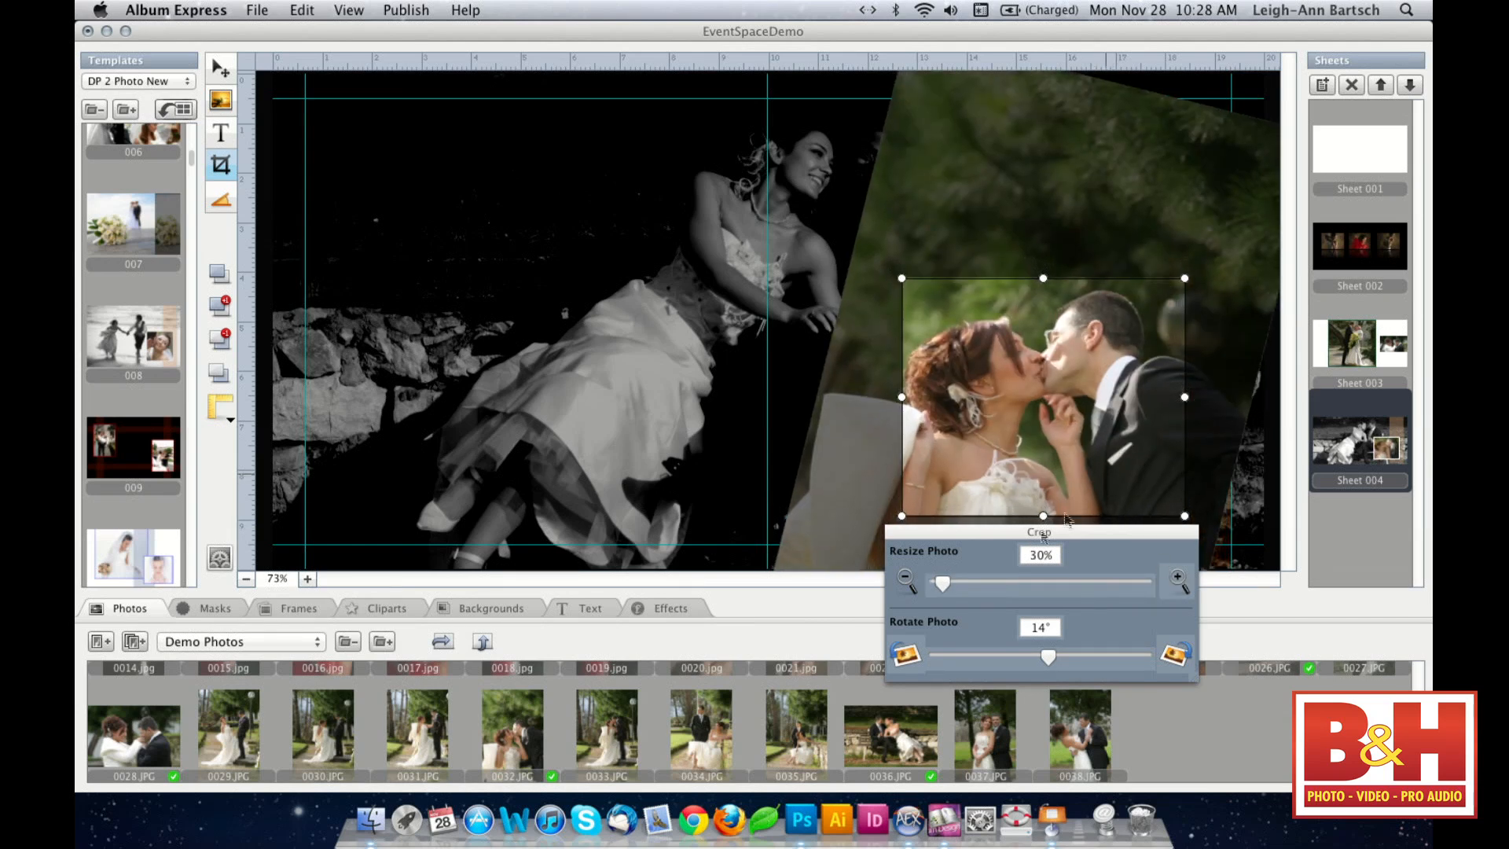
drag(943, 583, 944, 586)
drag(1082, 475, 1086, 481)
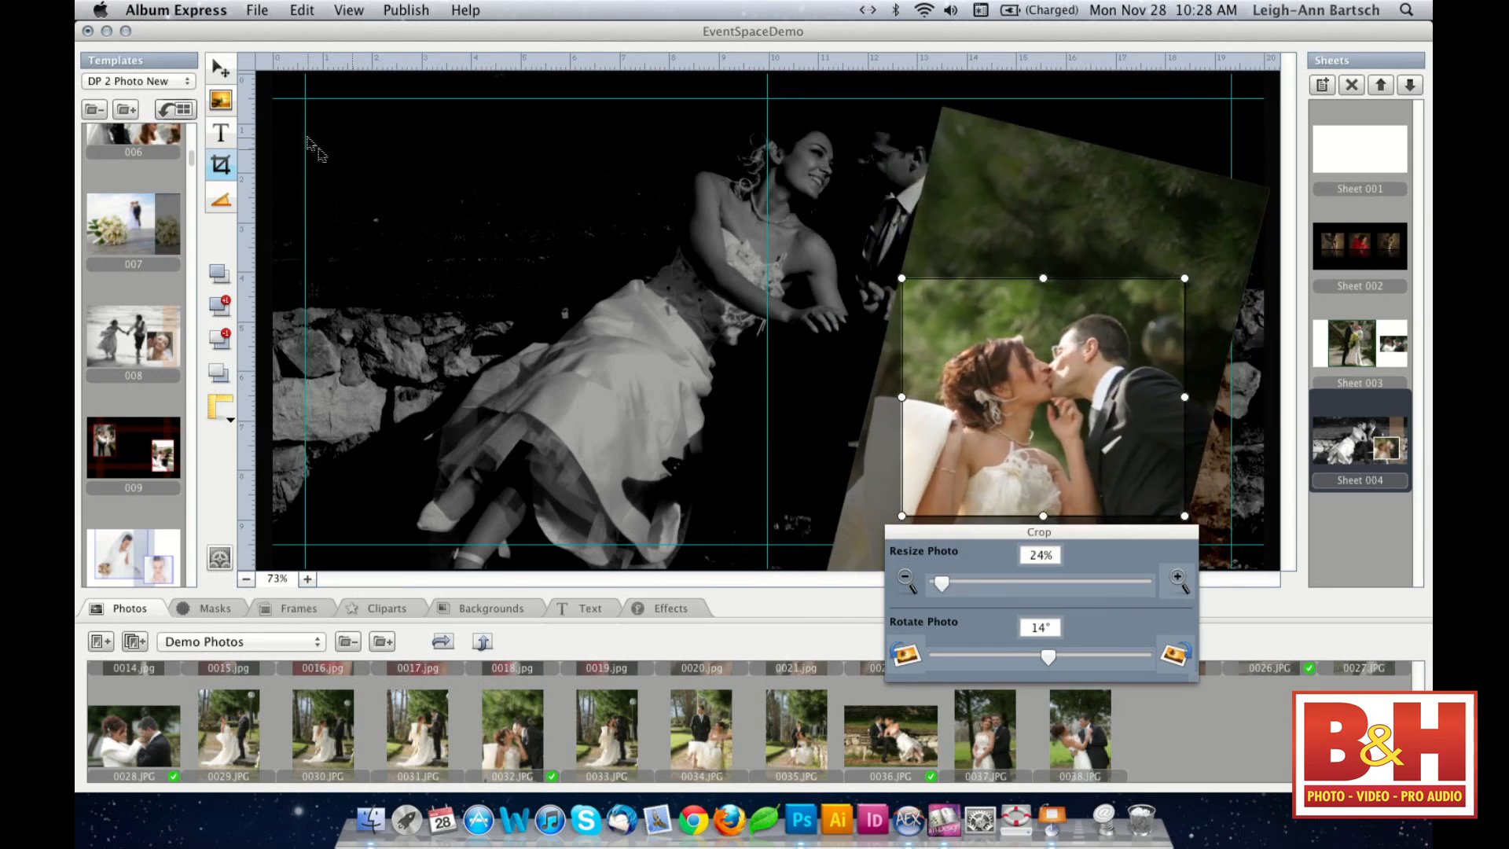
click(225, 73)
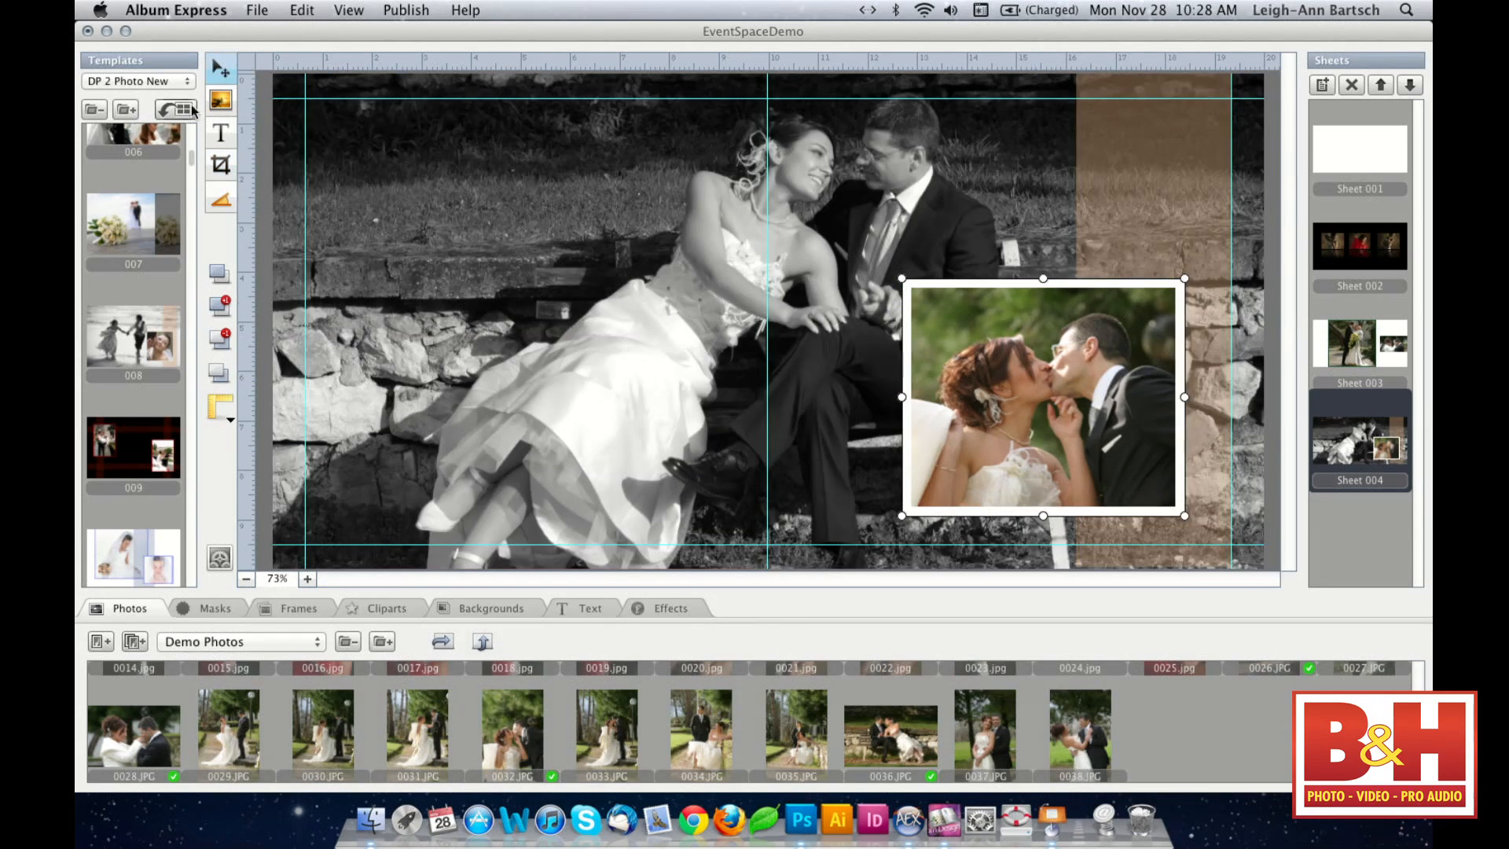
- Rotate the small photo together with its frame to 7°
click(221, 202)
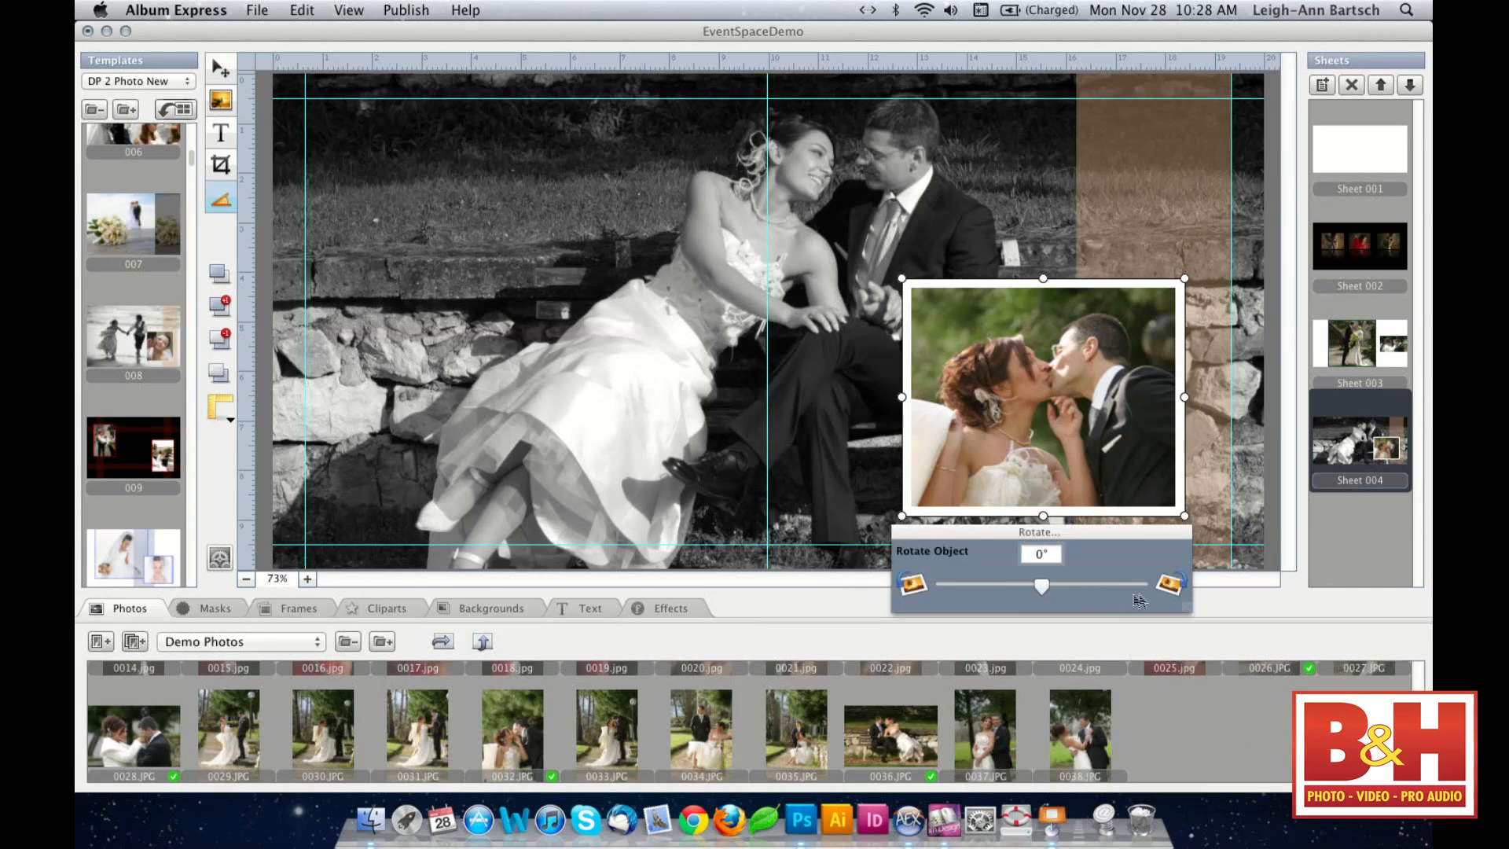
click(1168, 585)
click(898, 585)
drag(1041, 591, 1045, 593)
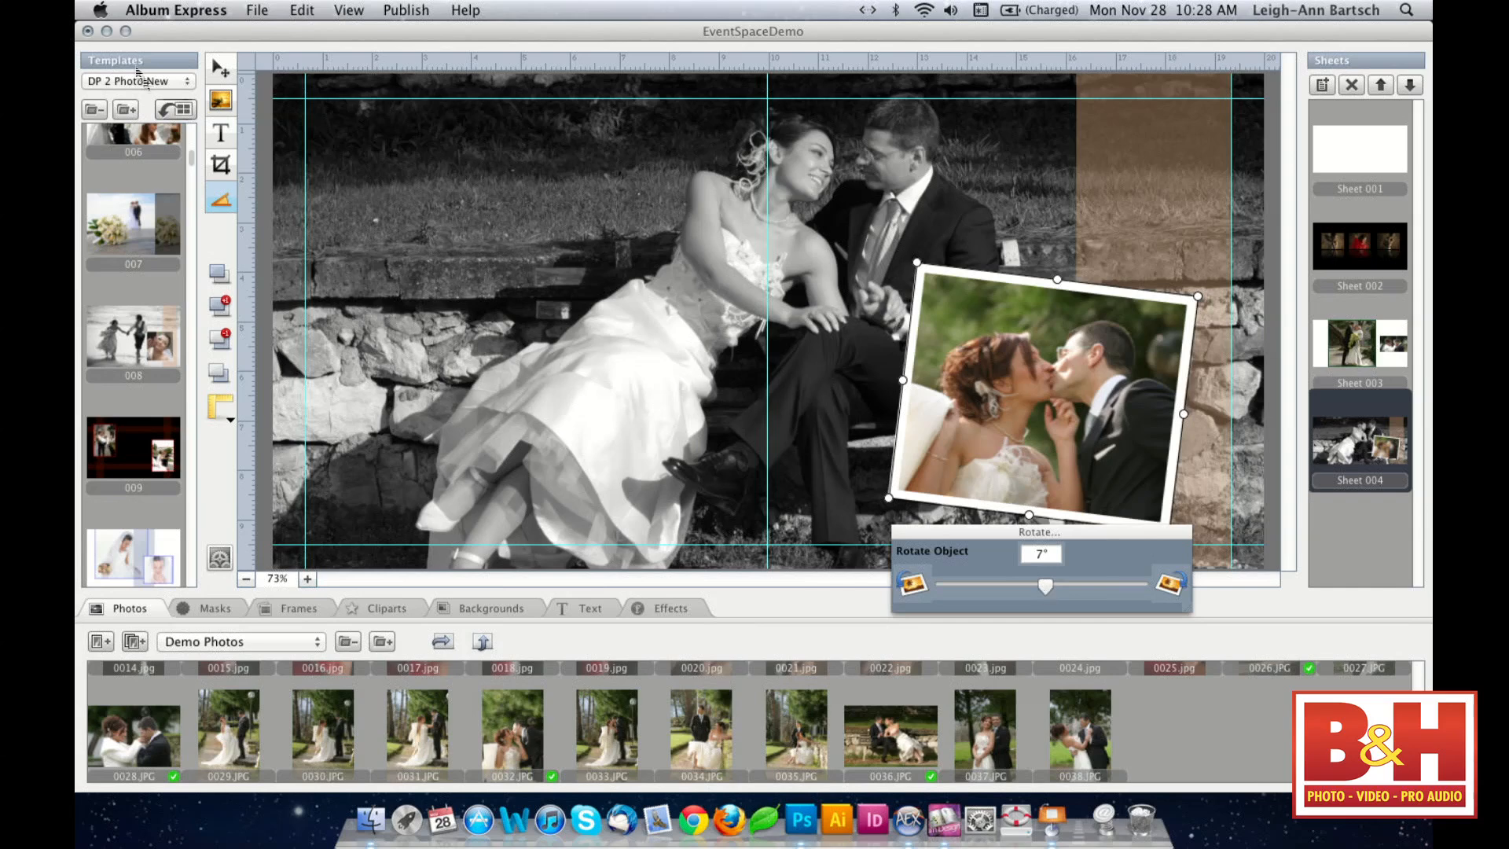
click(226, 73)
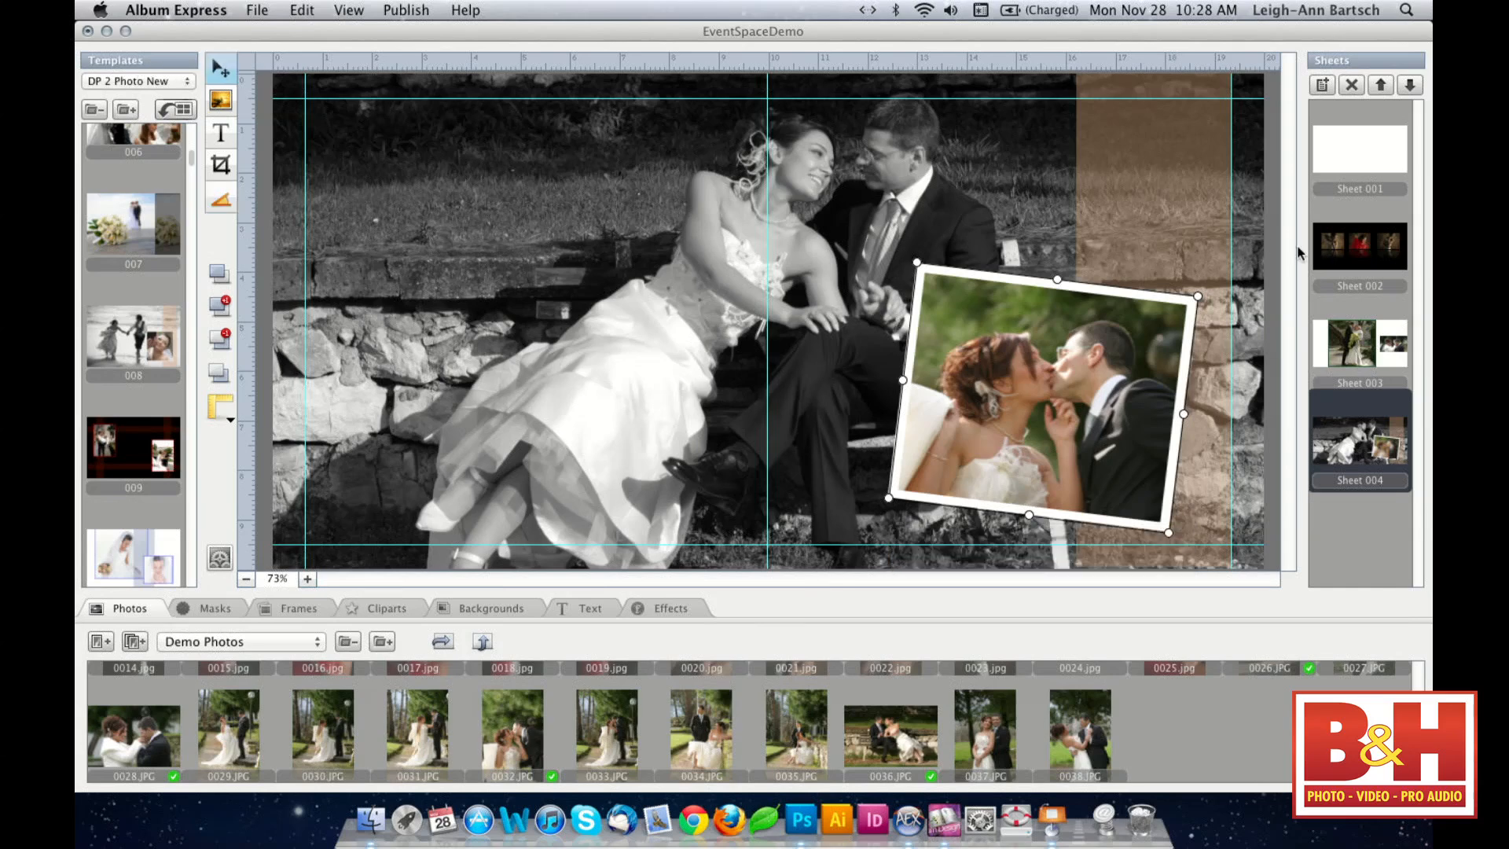
- Recolor the translucent vertical strip with red 255, green -255, blue -255 and brightness -89
click(1177, 209)
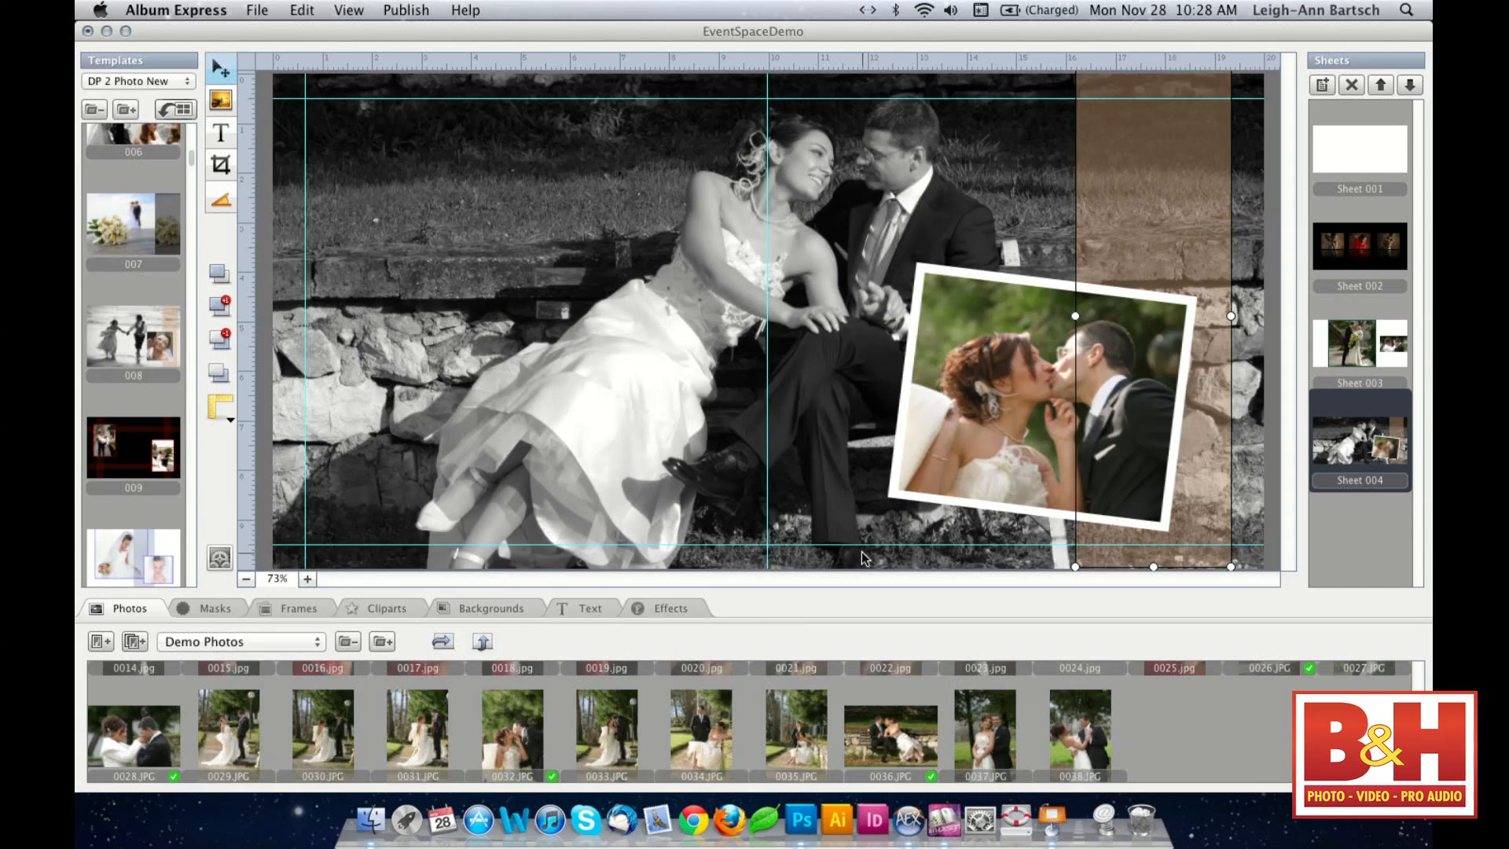
click(680, 609)
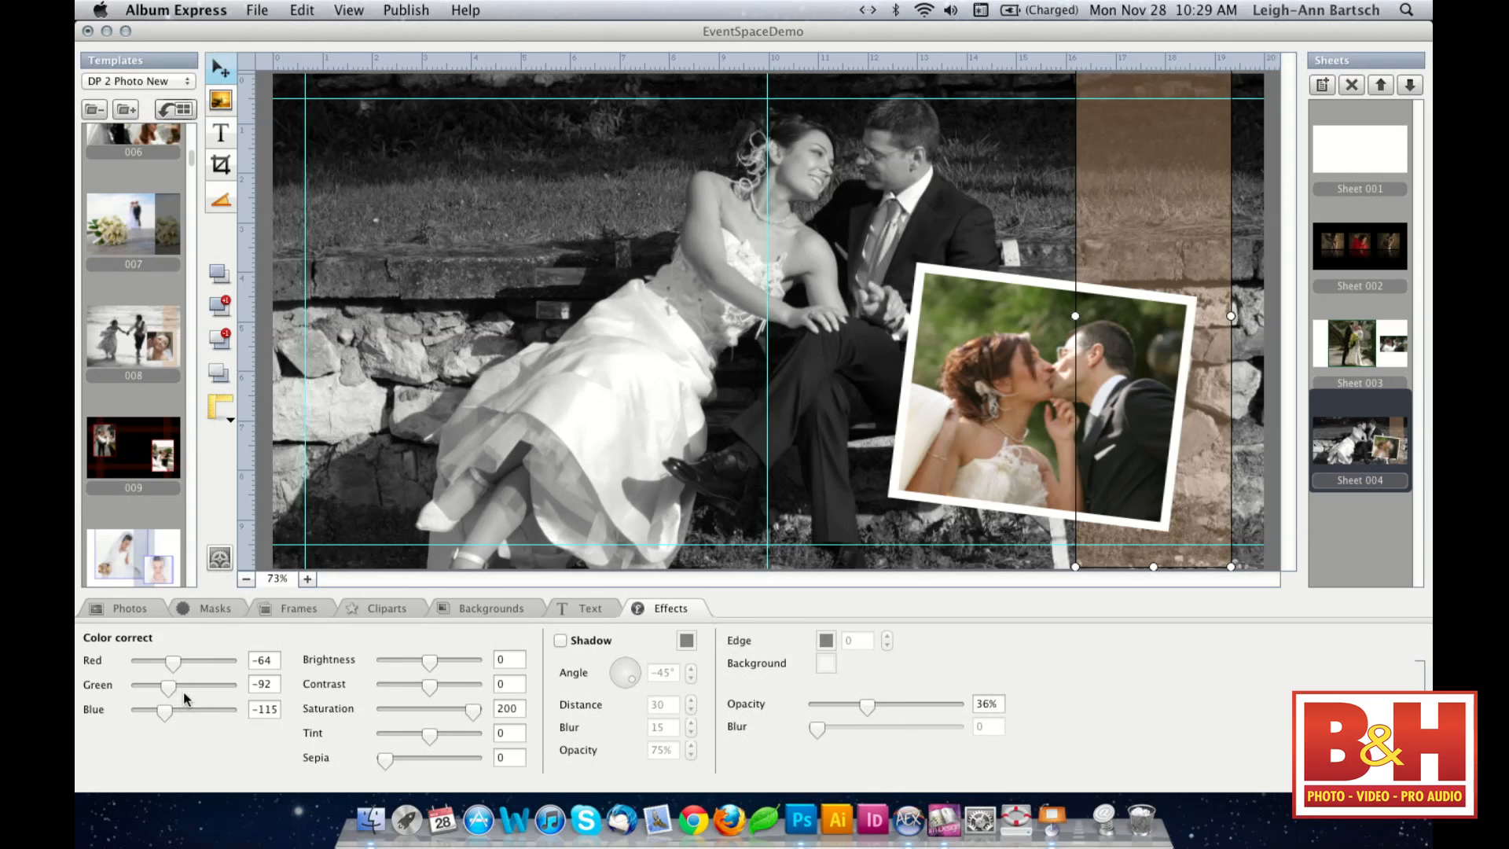
drag(172, 663, 130, 711)
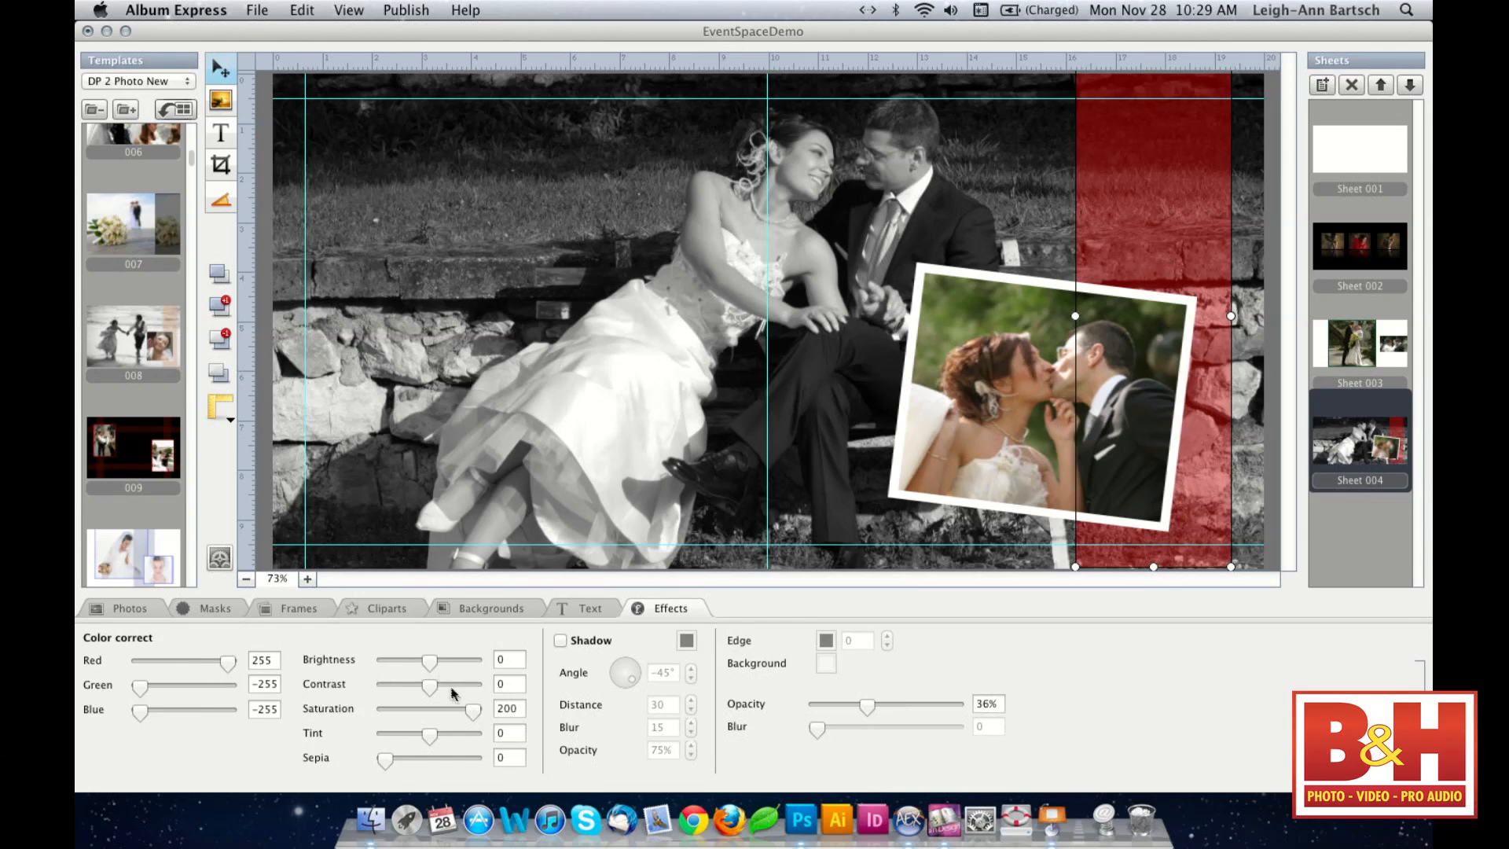
mouse_move(472, 711)
mouse_down()
mouse_move(459, 715)
mouse_move(472, 718)
mouse_up()
drag(416, 662, 409, 659)
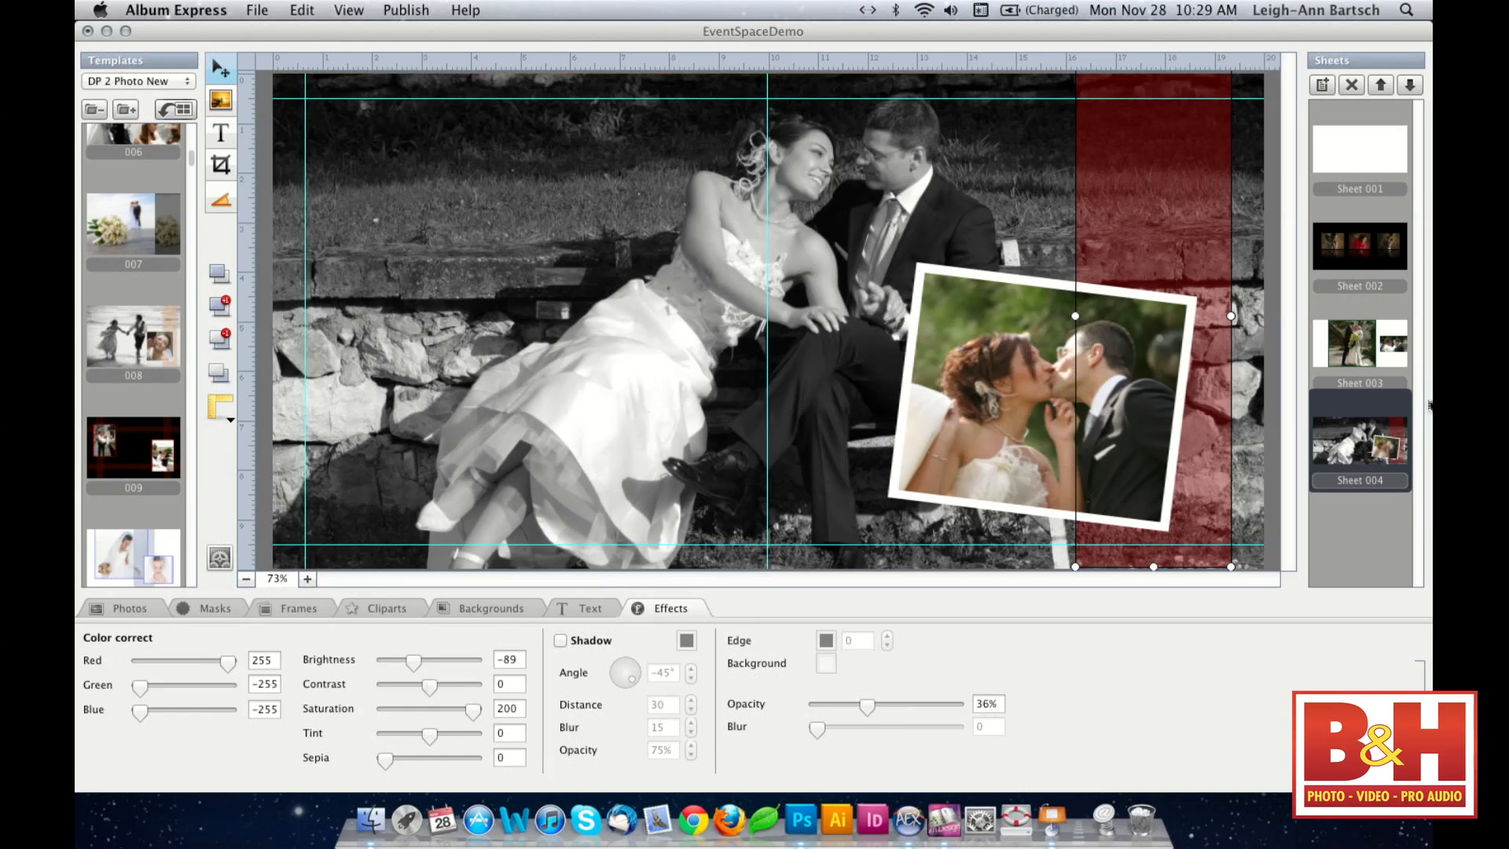
- Try horizontal and vertical flips on the large background photo
click(1354, 533)
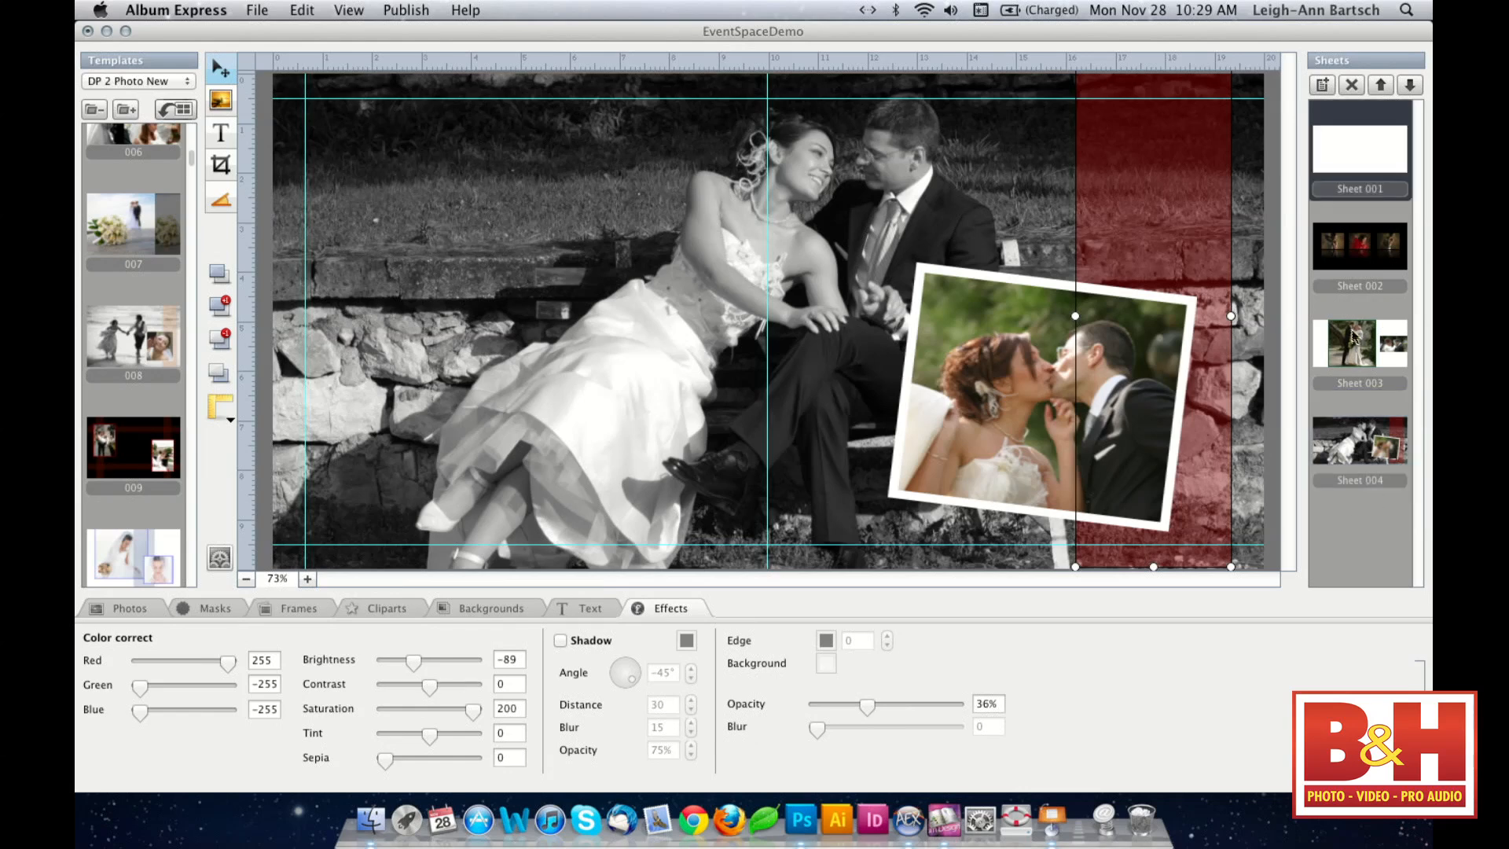
click(167, 81)
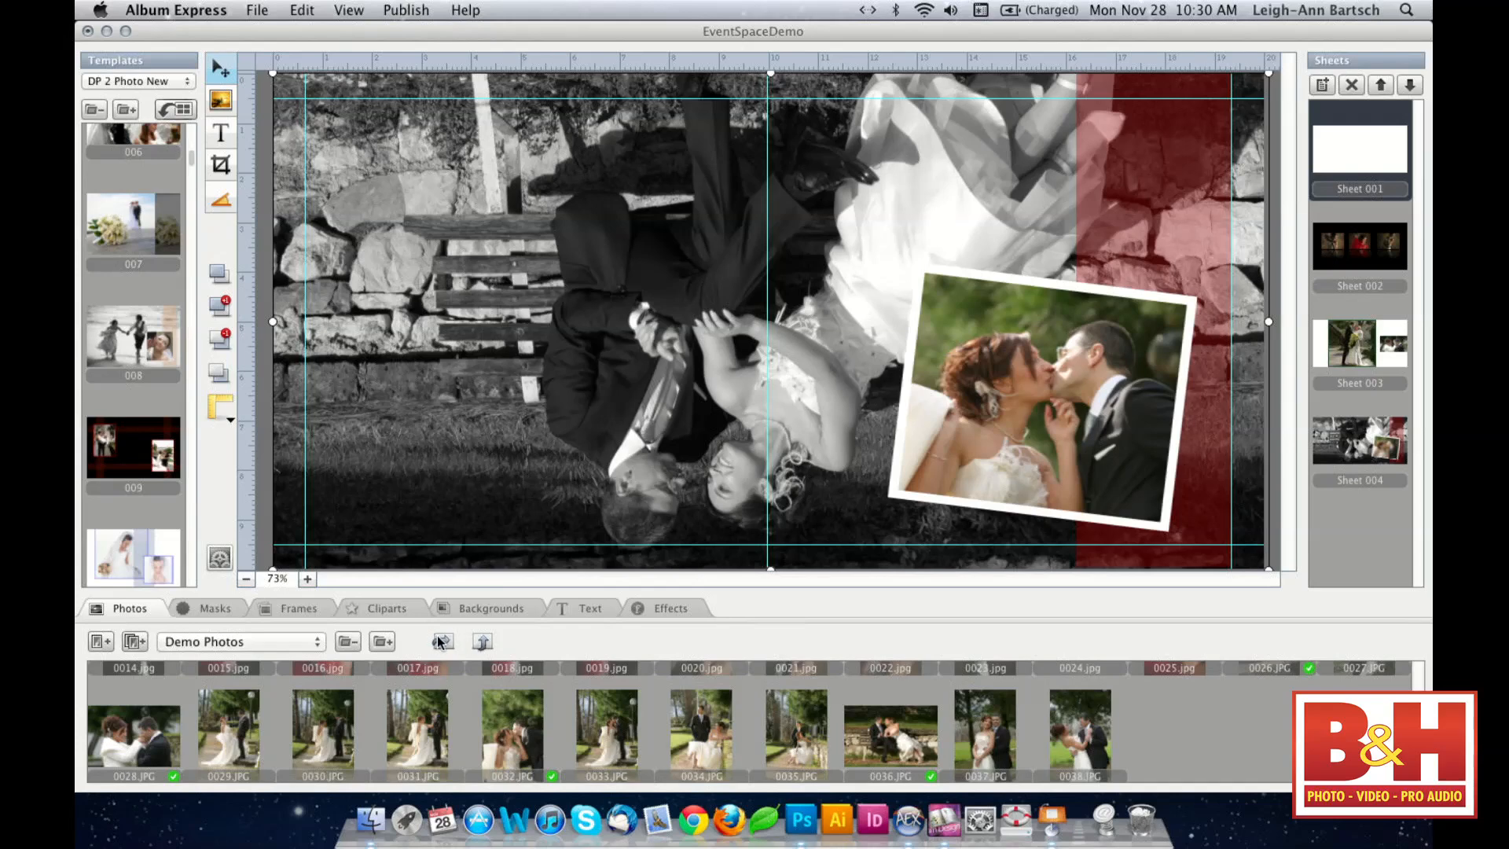
click(441, 642)
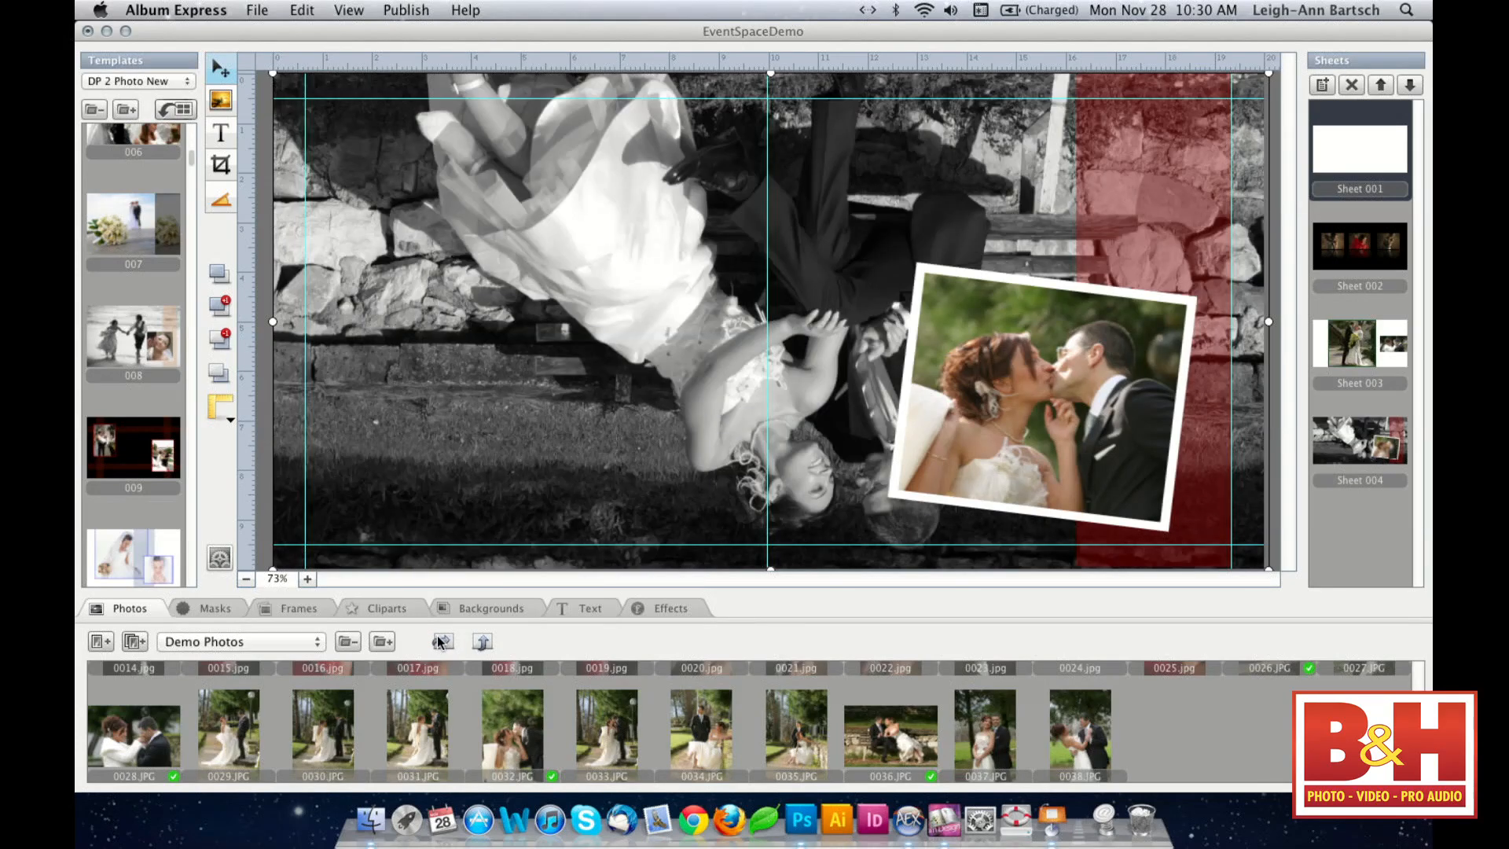
click(443, 642)
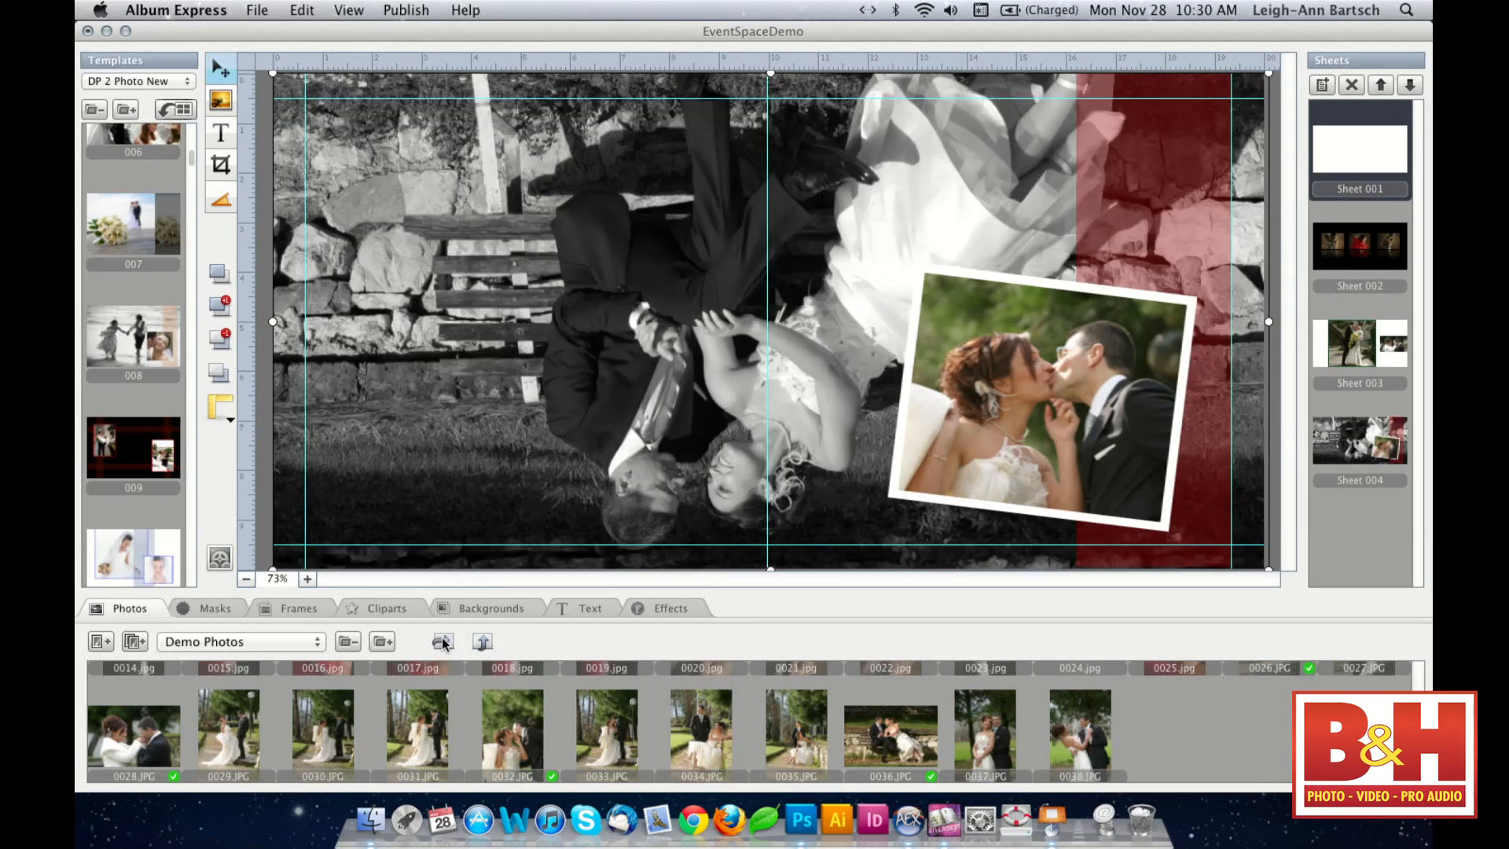
click(482, 643)
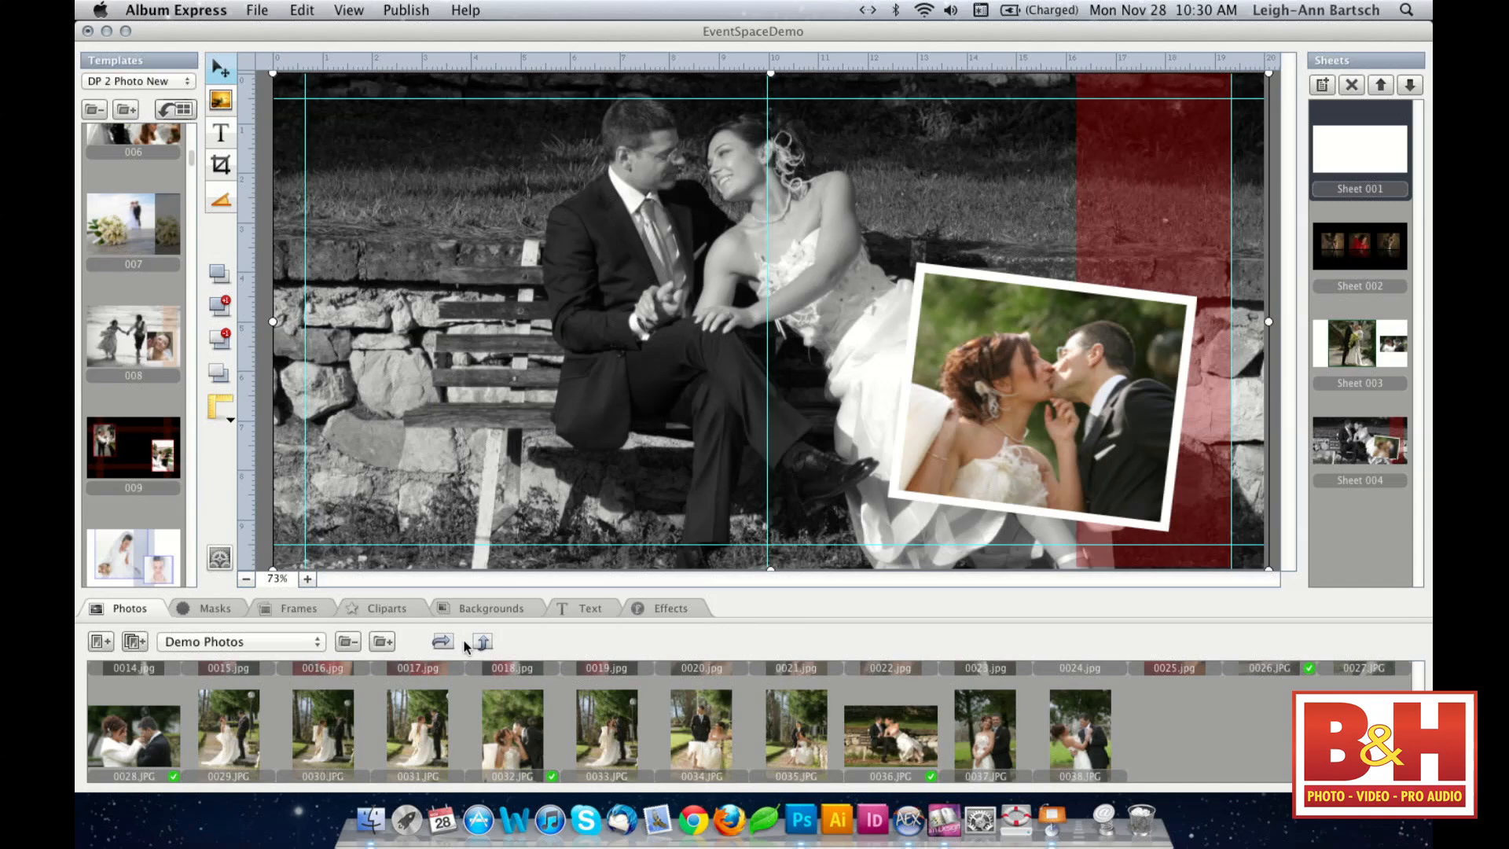
click(441, 642)
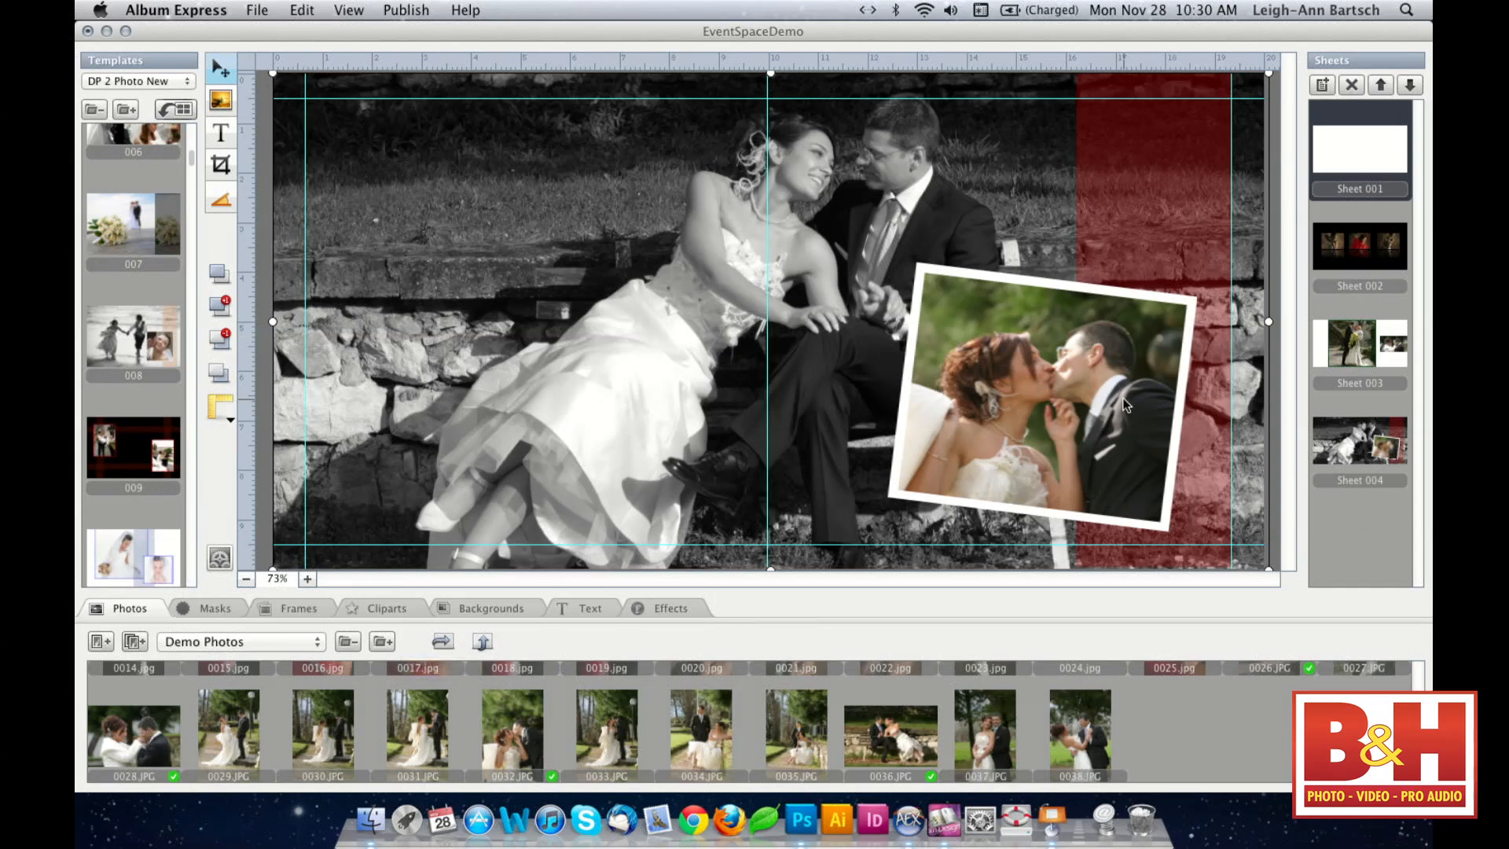
- Add a new album sheet based on template 037 from the DP 4 Photo category
click(122, 89)
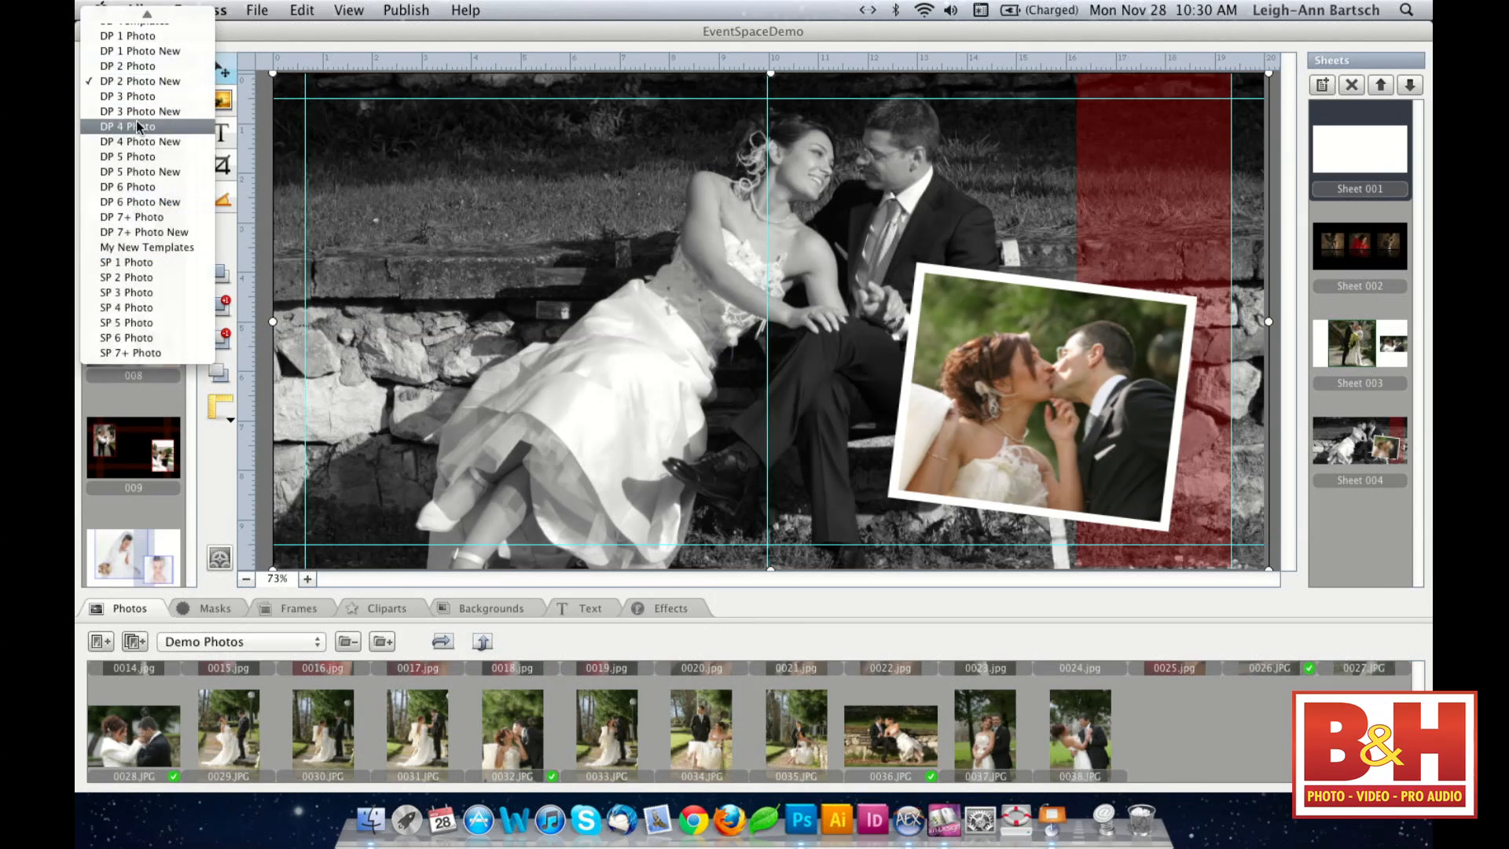
click(154, 216)
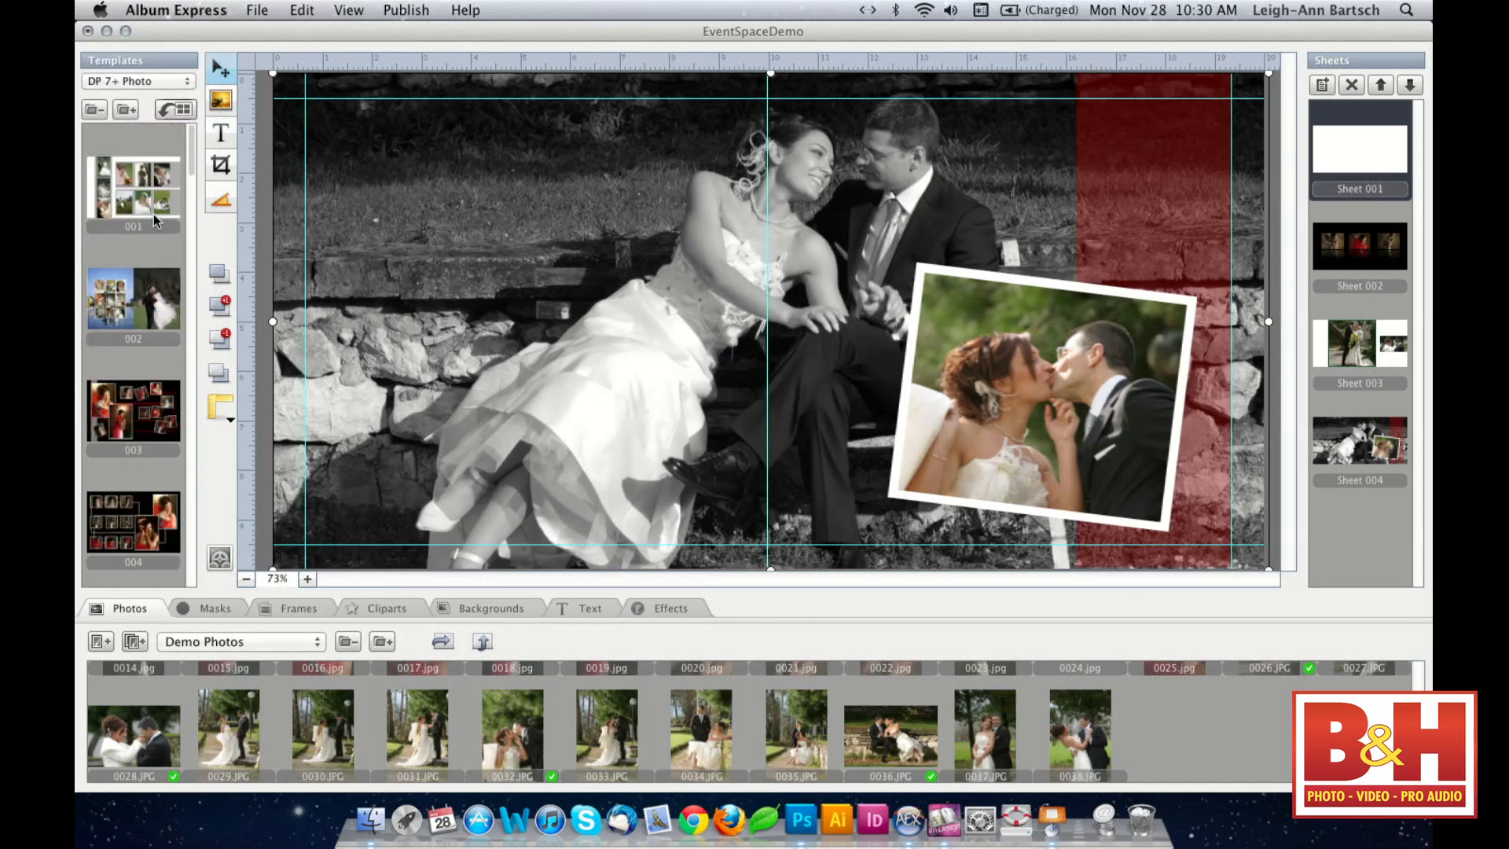
drag(186, 175, 216, 395)
click(135, 81)
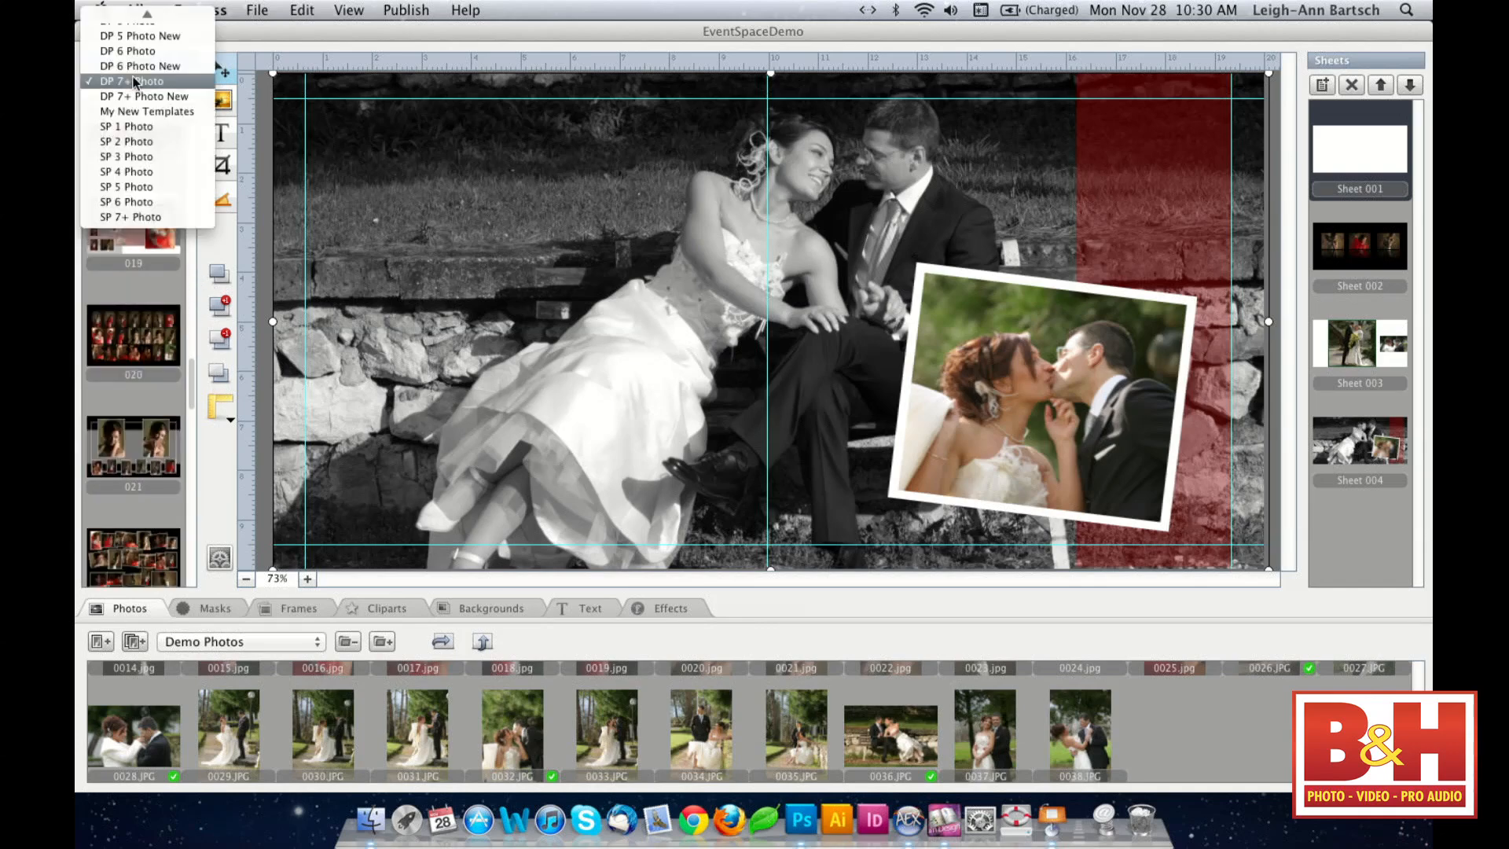
scroll(139, 47, up, 3)
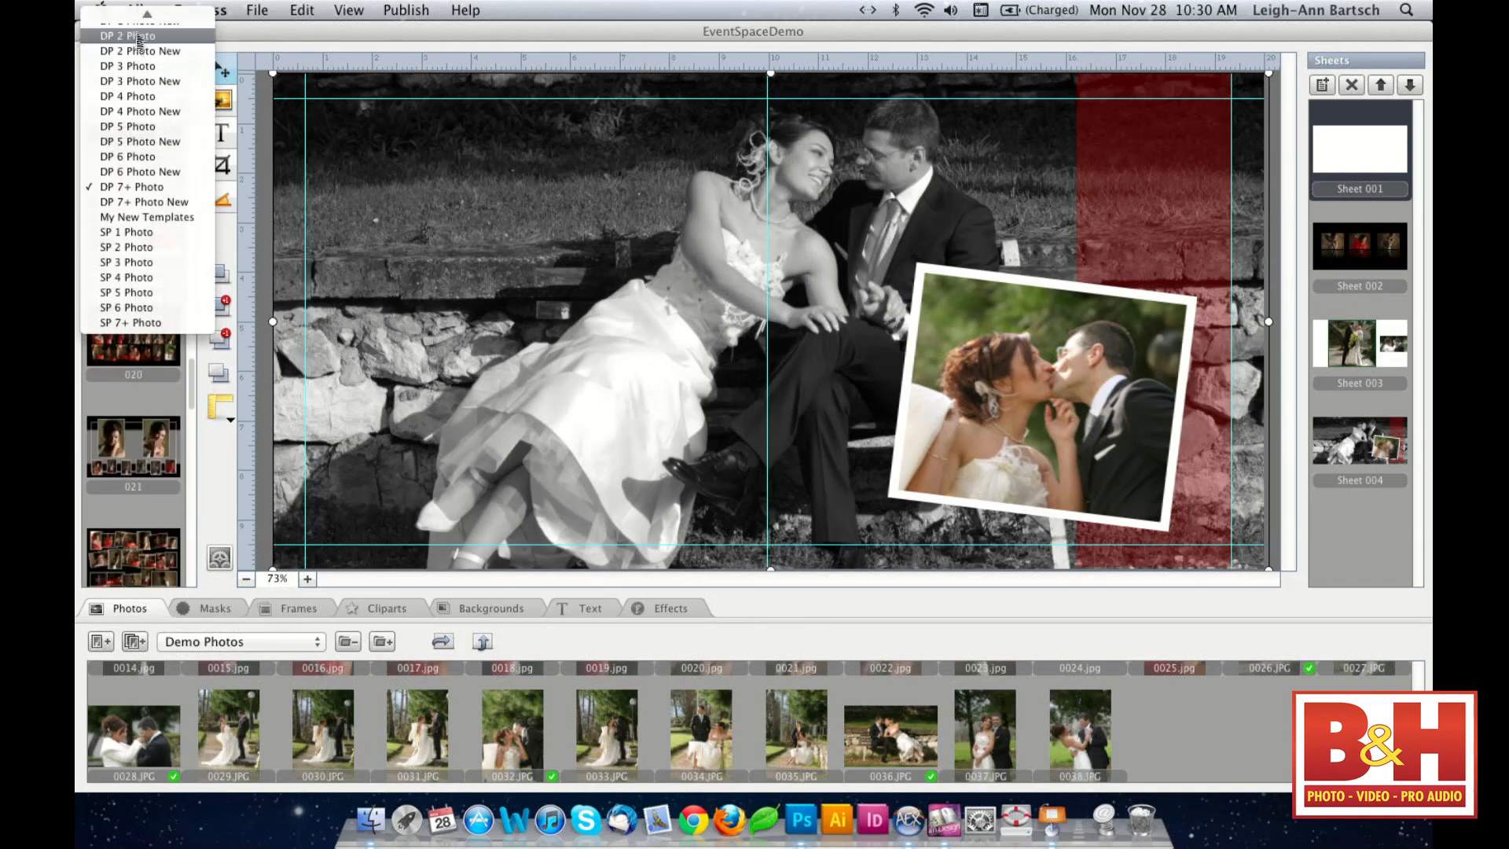
click(136, 96)
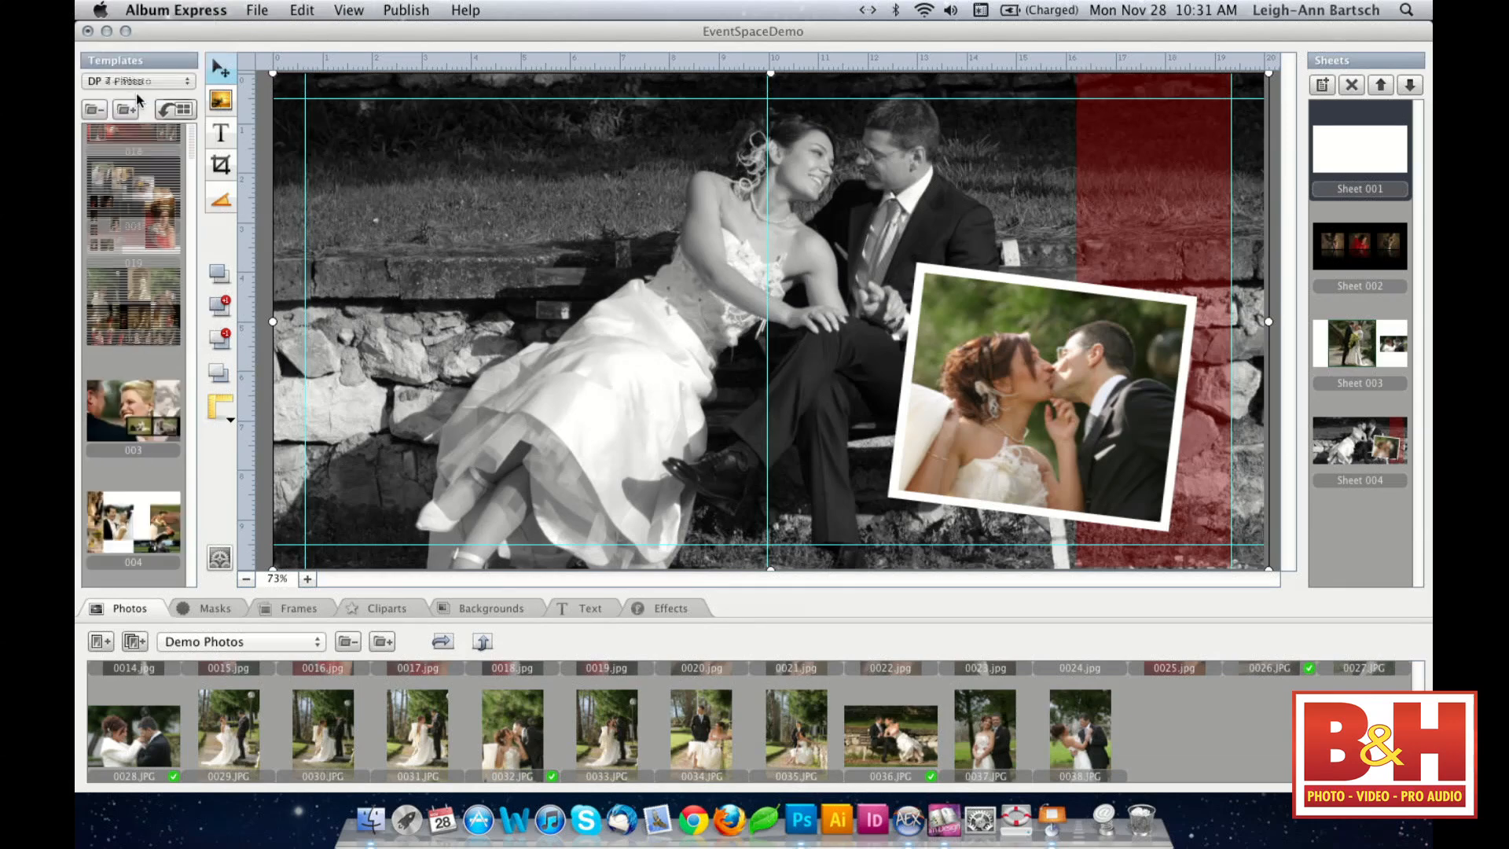
drag(192, 149, 190, 415)
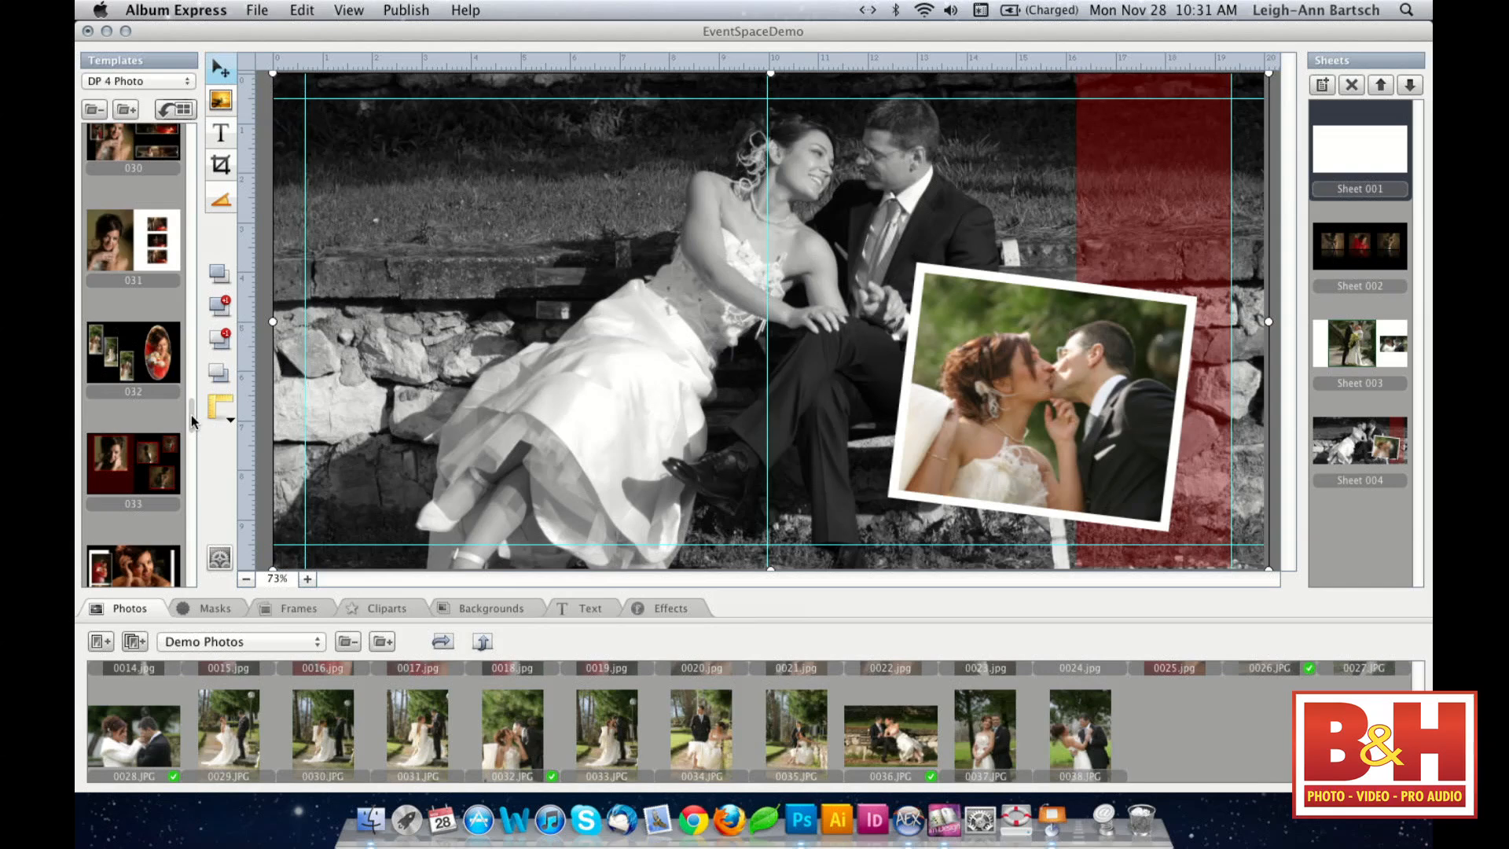
drag(191, 415, 193, 454)
double_click(158, 466)
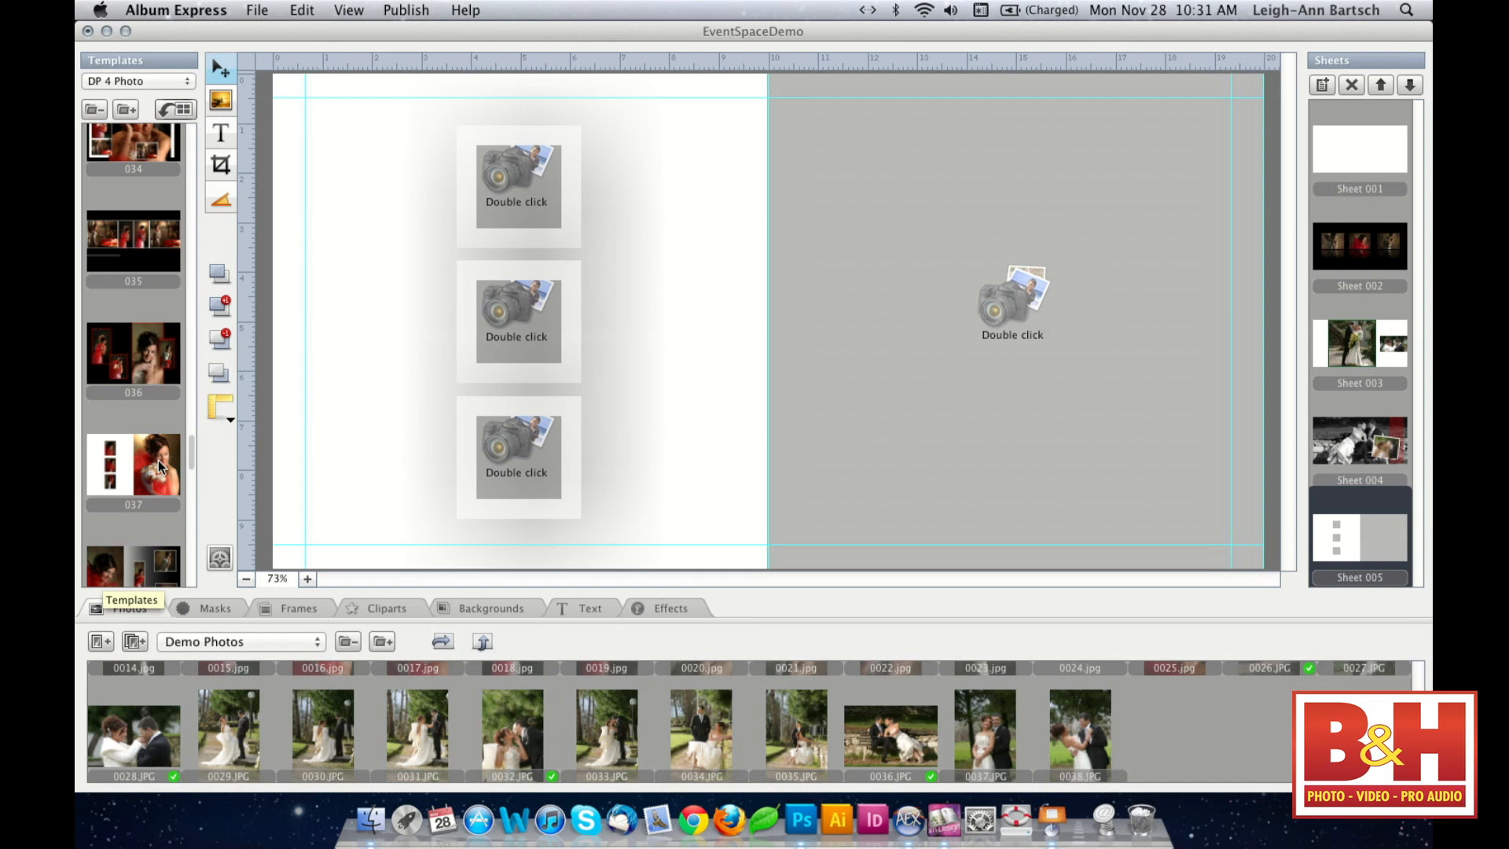
- Place photo 0029.JPG in the uppermost of the three small framed placeholders on the new sheet
click(521, 174)
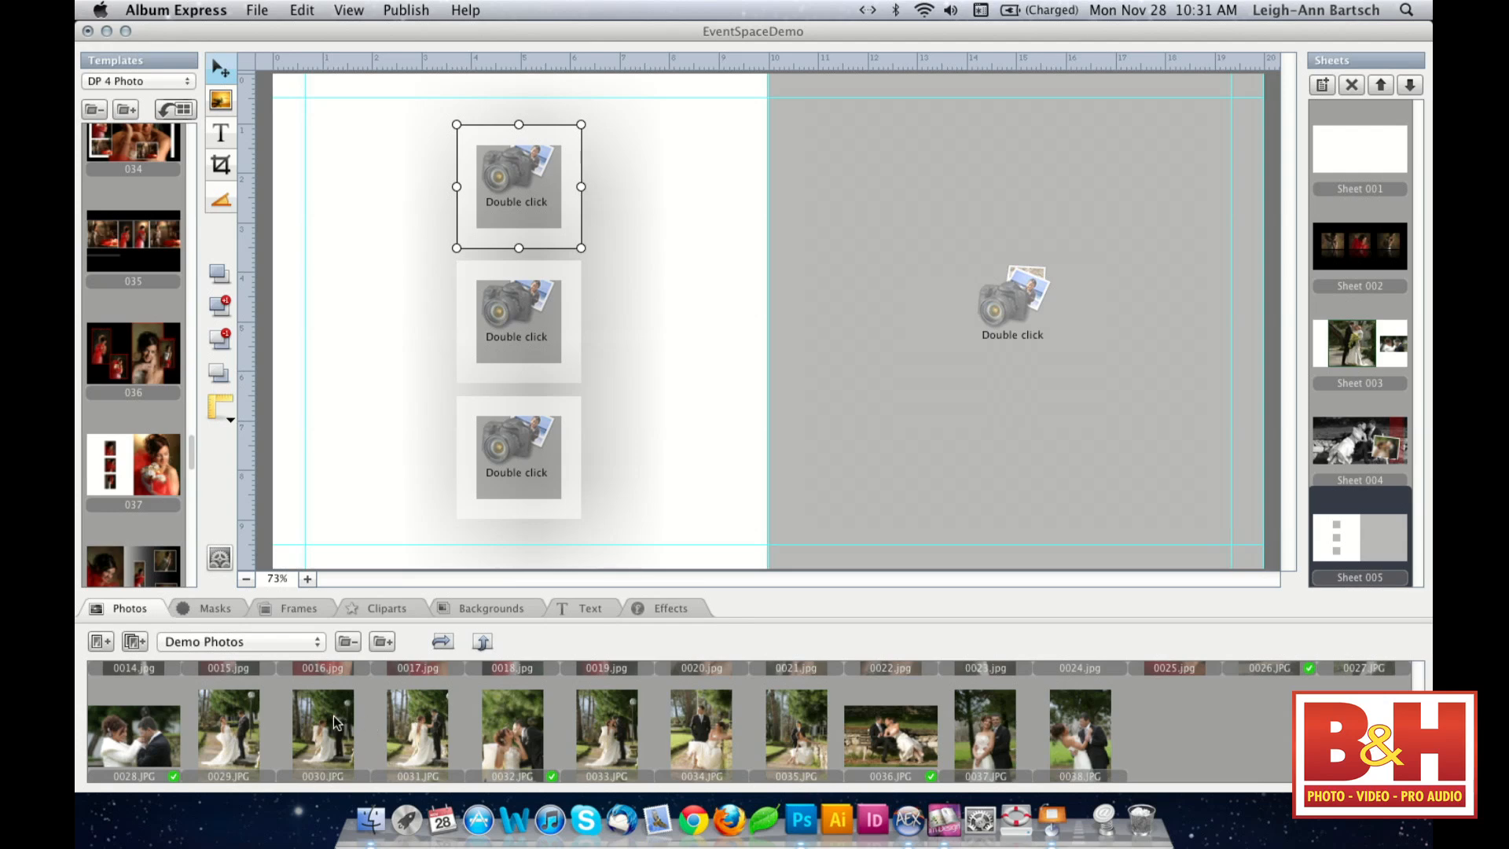
drag(227, 727, 522, 192)
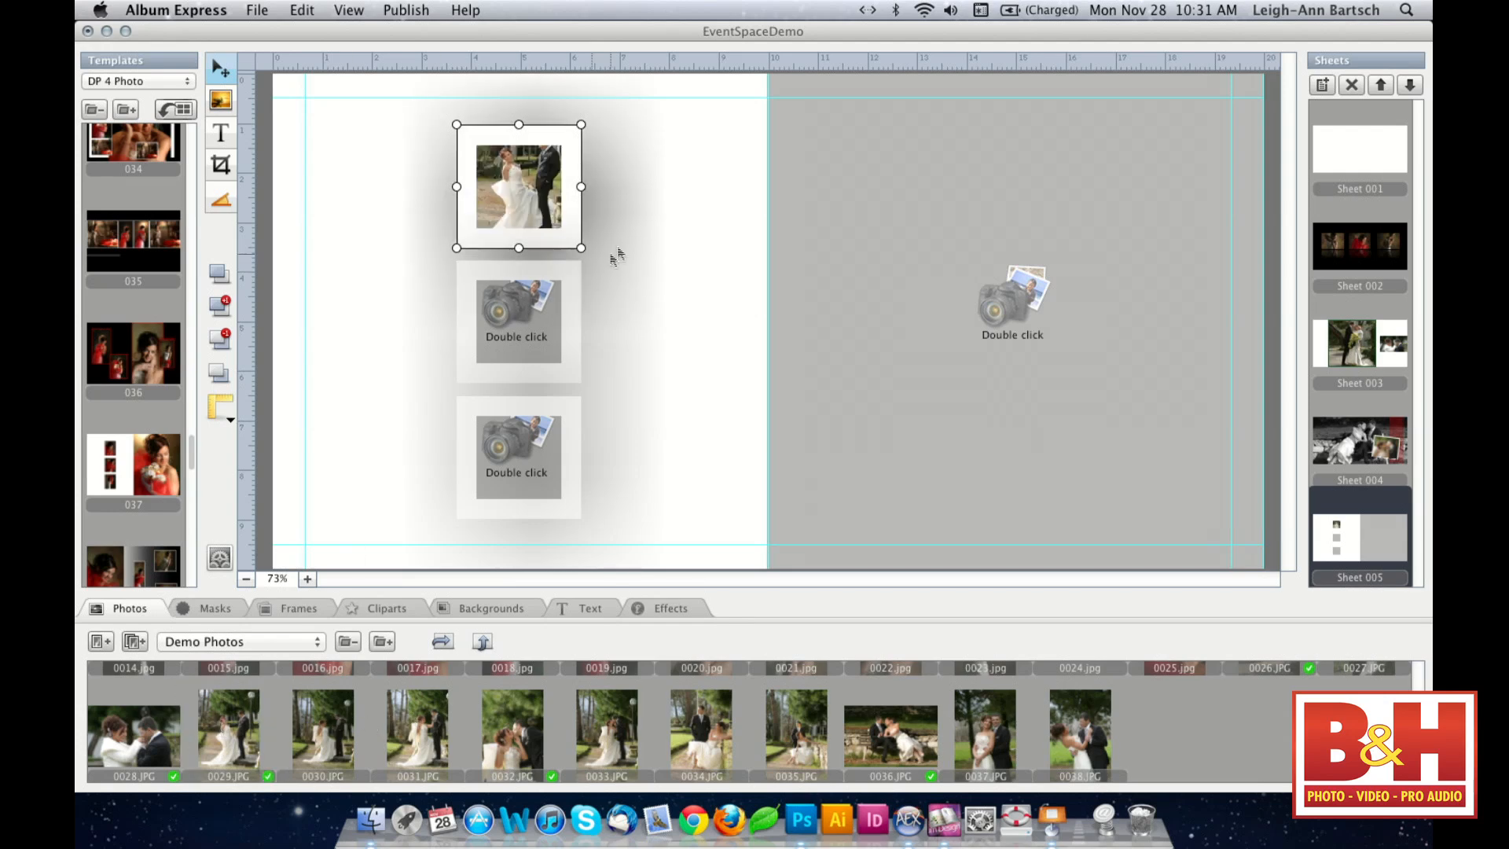
- Fill the middle small placeholder with 0030.JPG, the lowest with 0031.JPG and the large placeholder with 0033.JPG
click(523, 338)
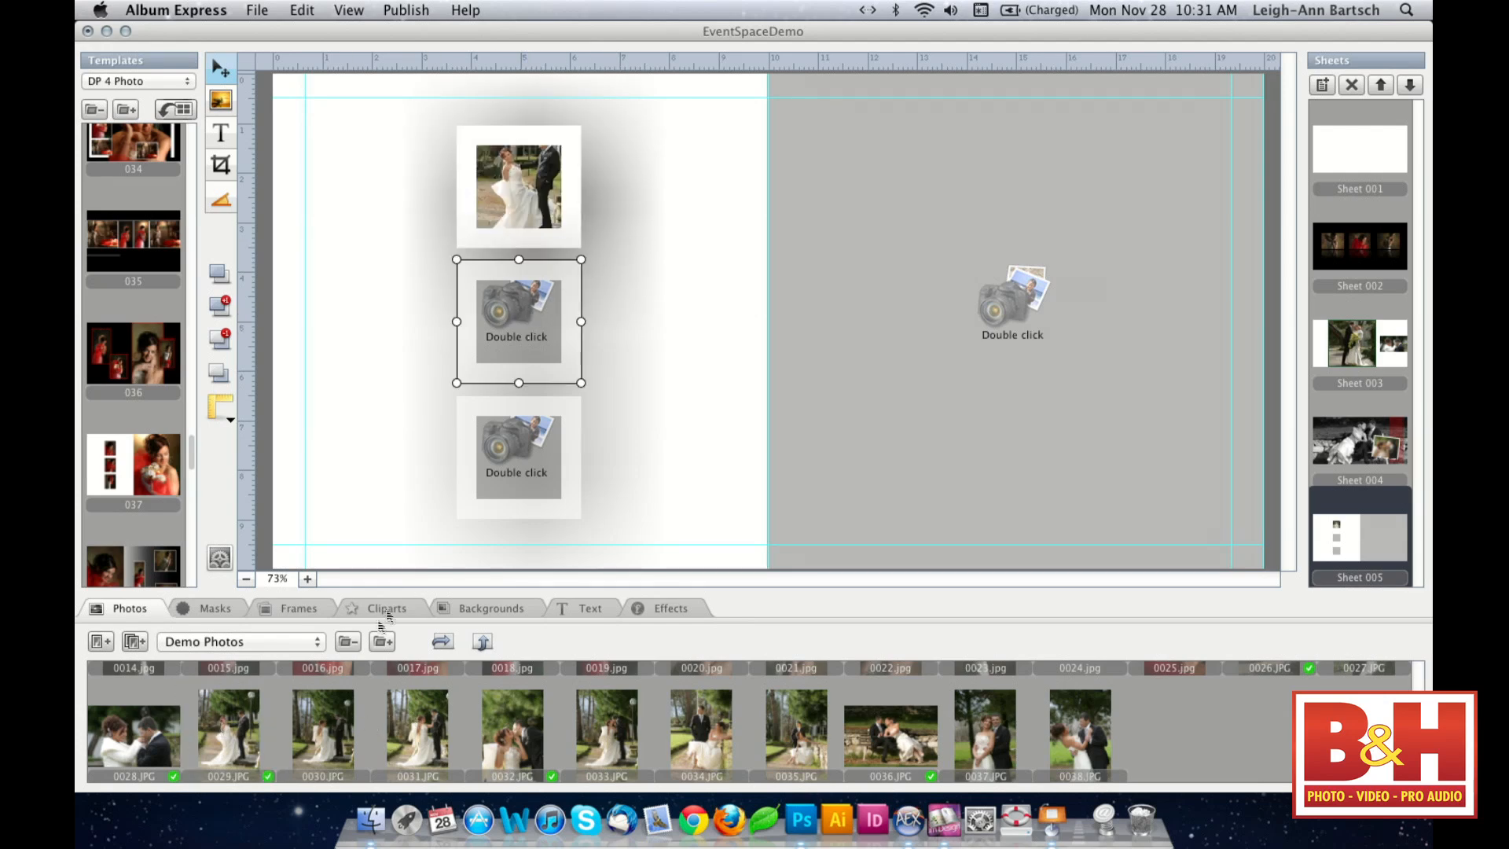
double_click(307, 764)
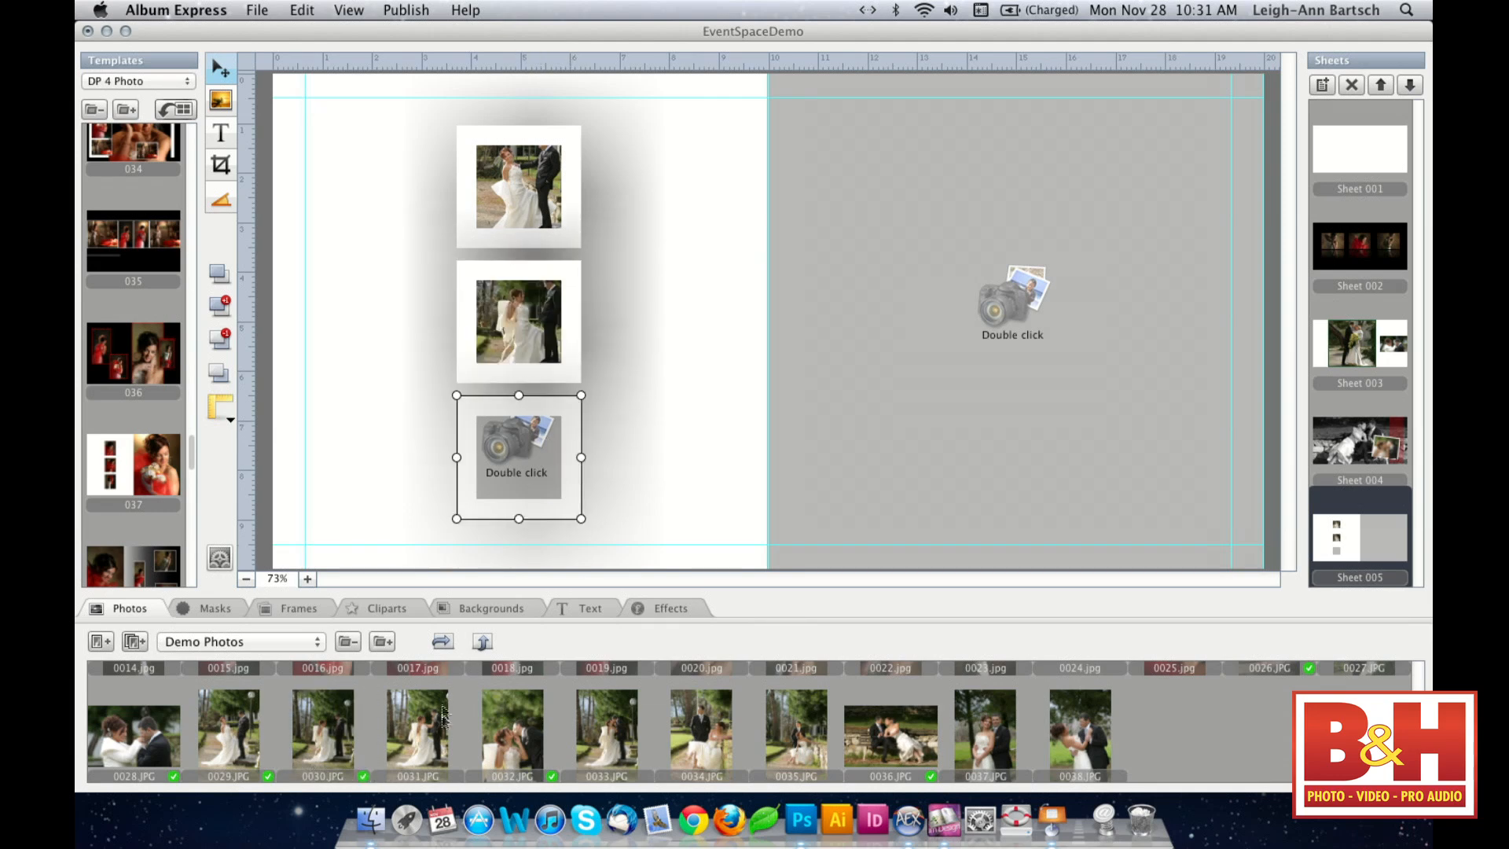
double_click(422, 749)
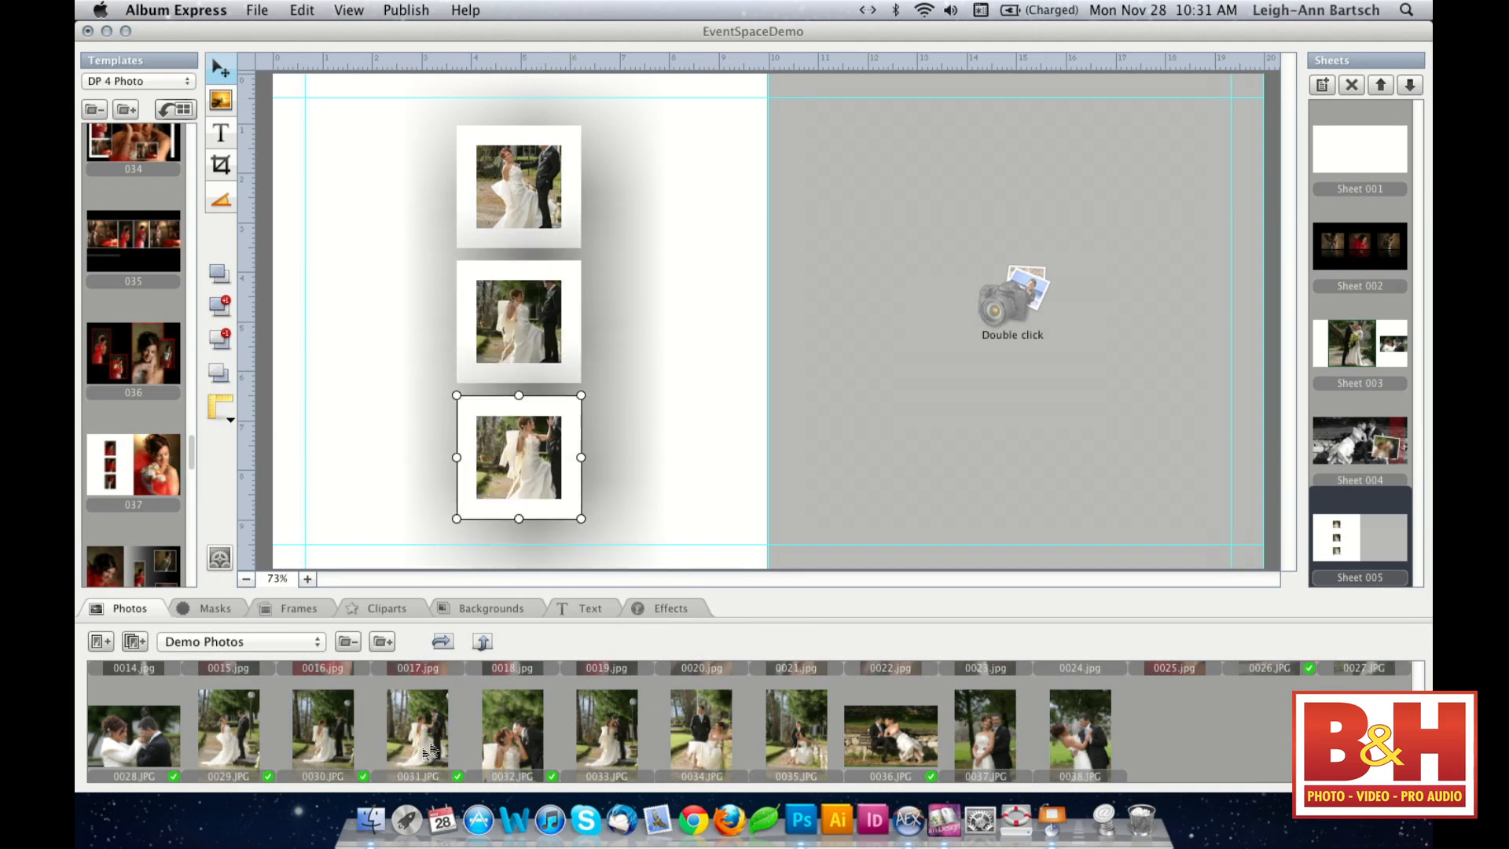
click(998, 321)
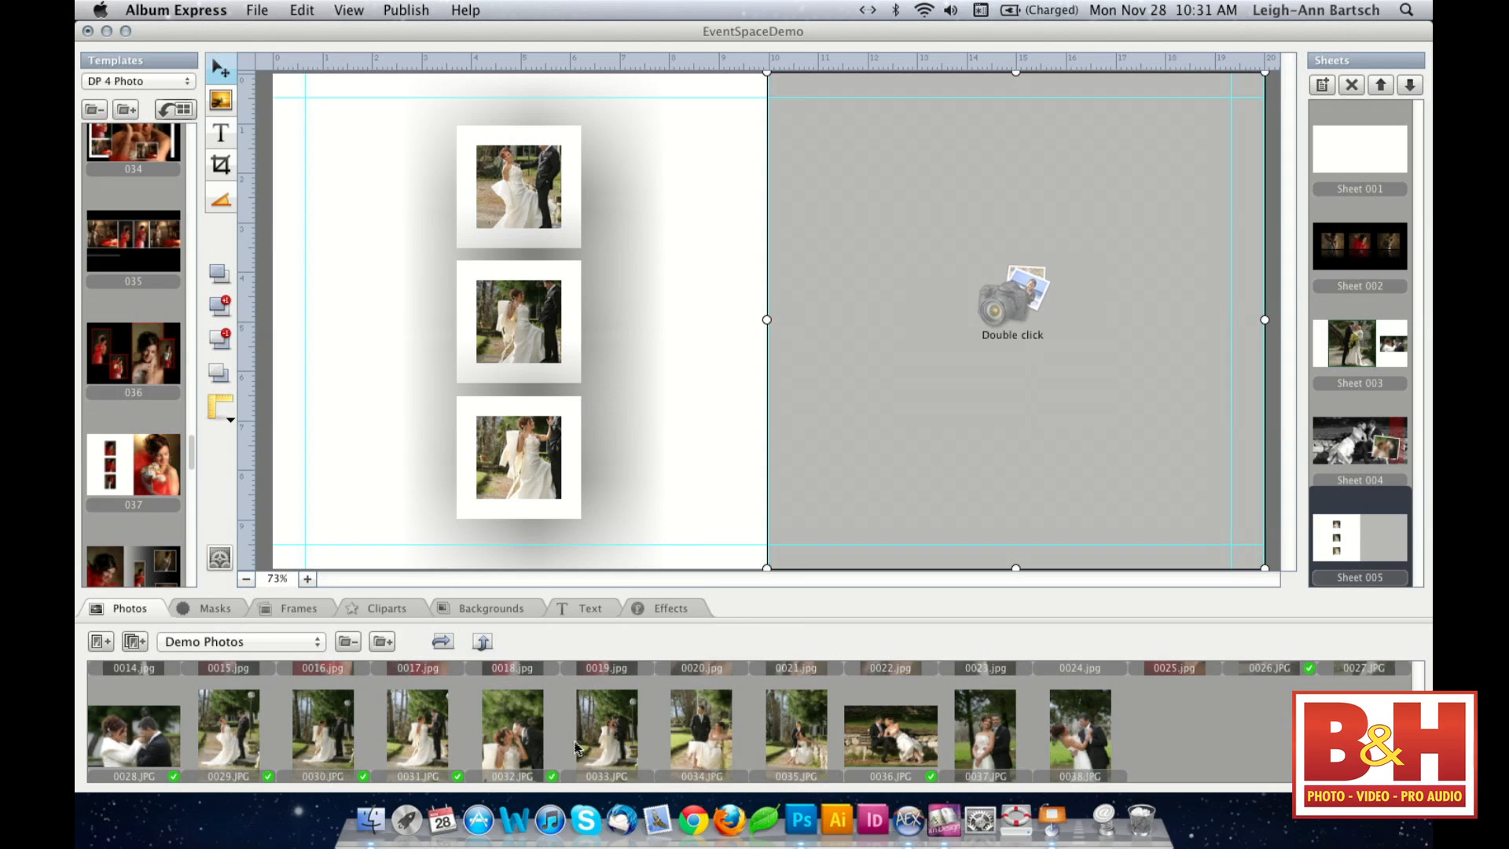
double_click(602, 740)
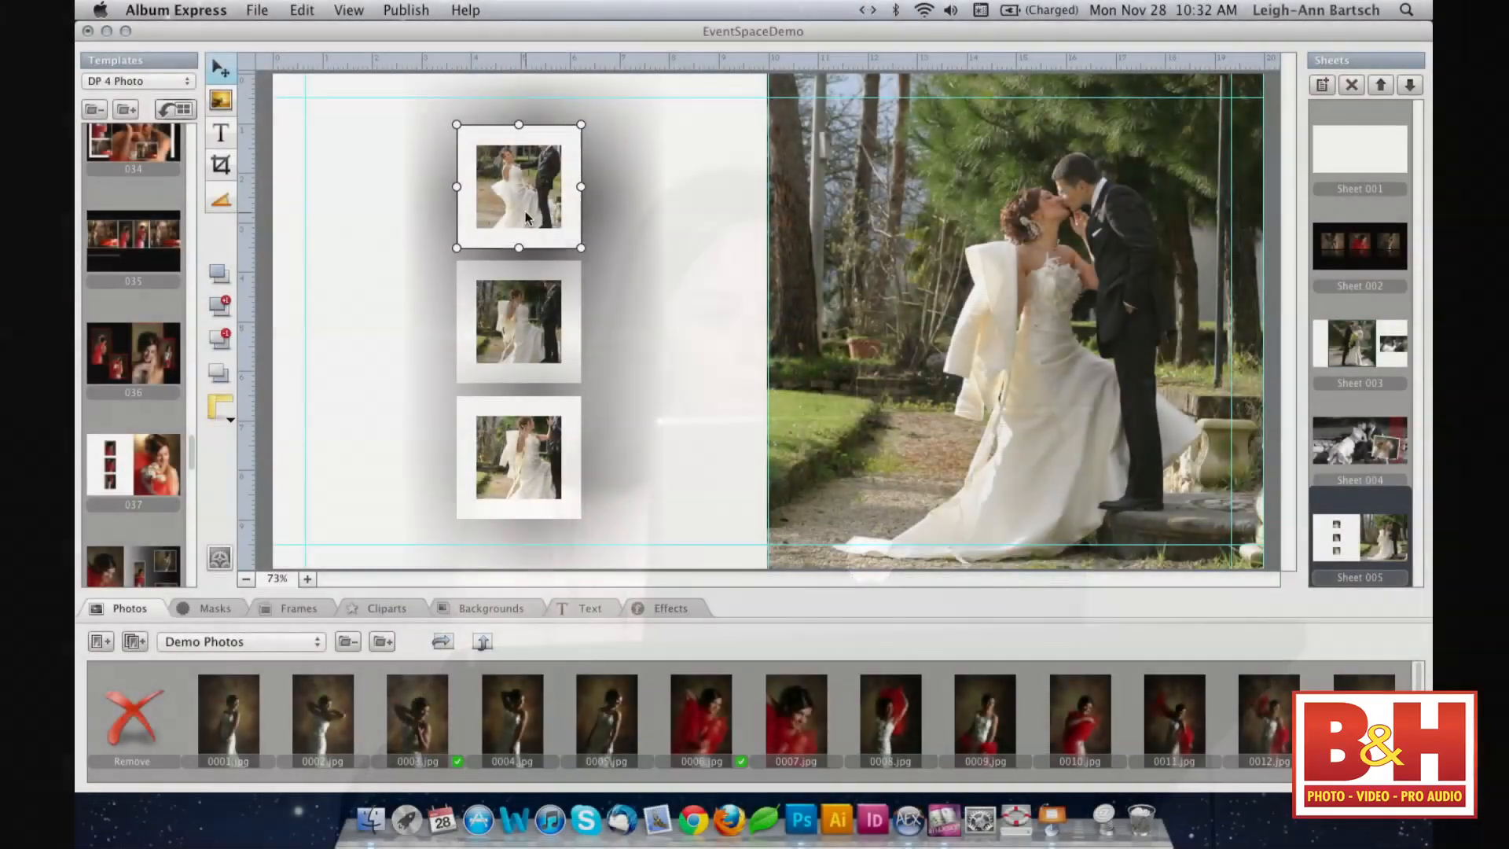
- Try duplicating the uppermost framed photo beside the original and resizing it from its corner, undoing each change
drag(519, 216, 680, 217)
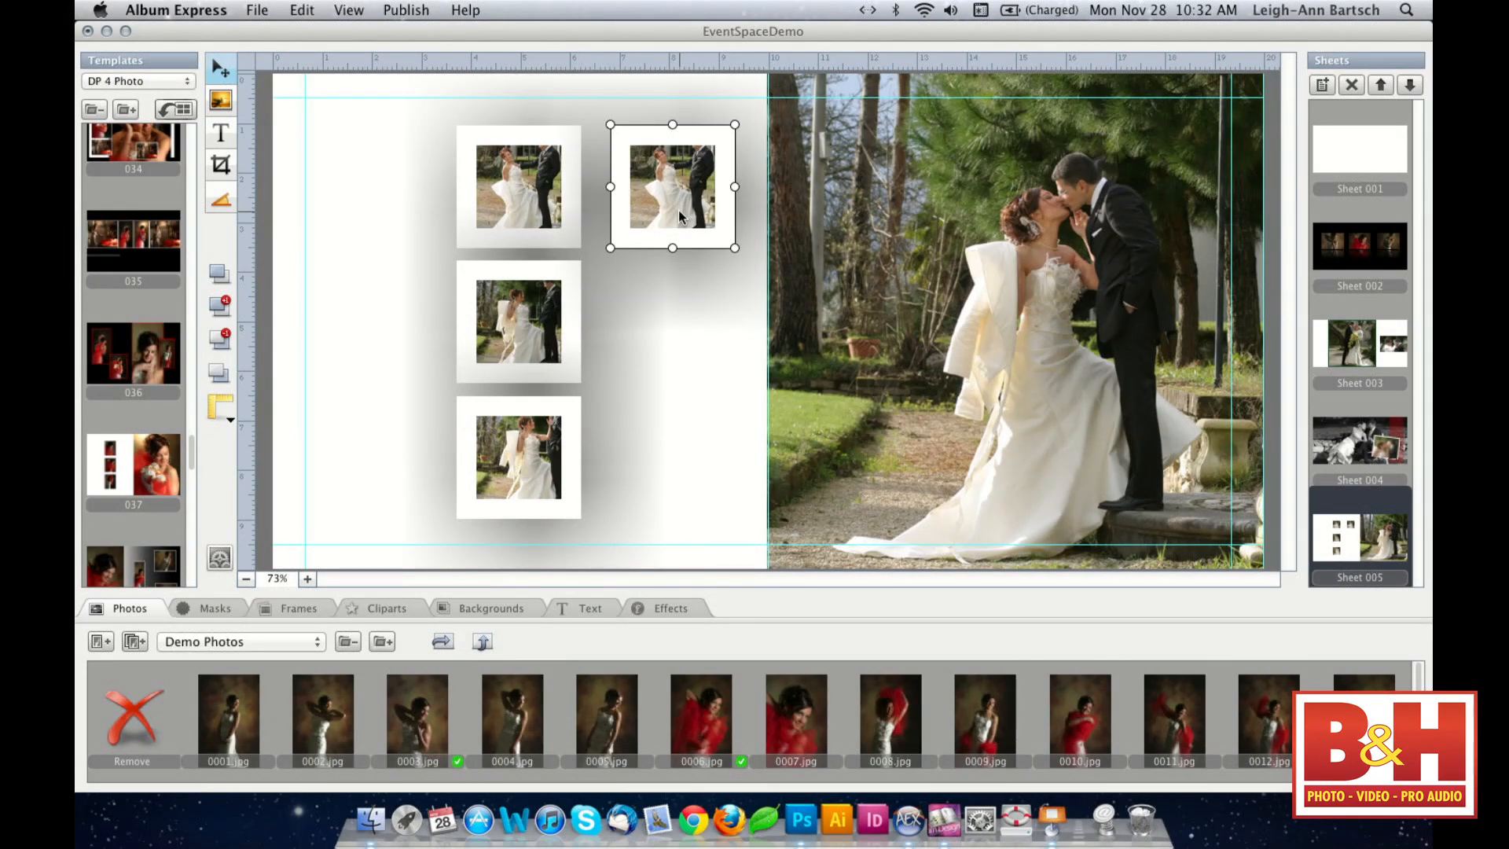
key(super+z)
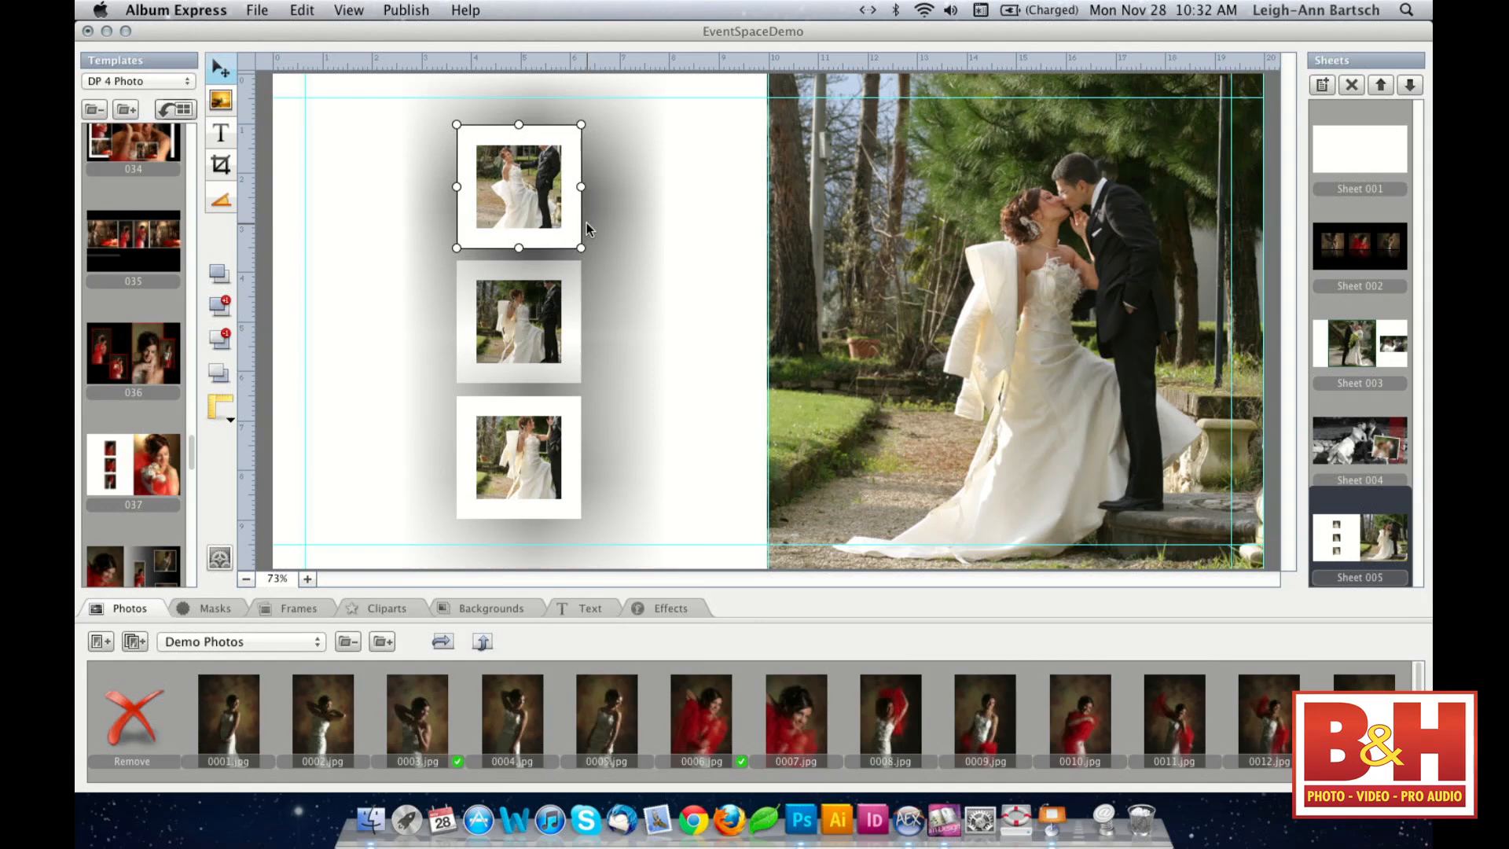
drag(580, 248, 605, 271)
key(super+z)
click(588, 253)
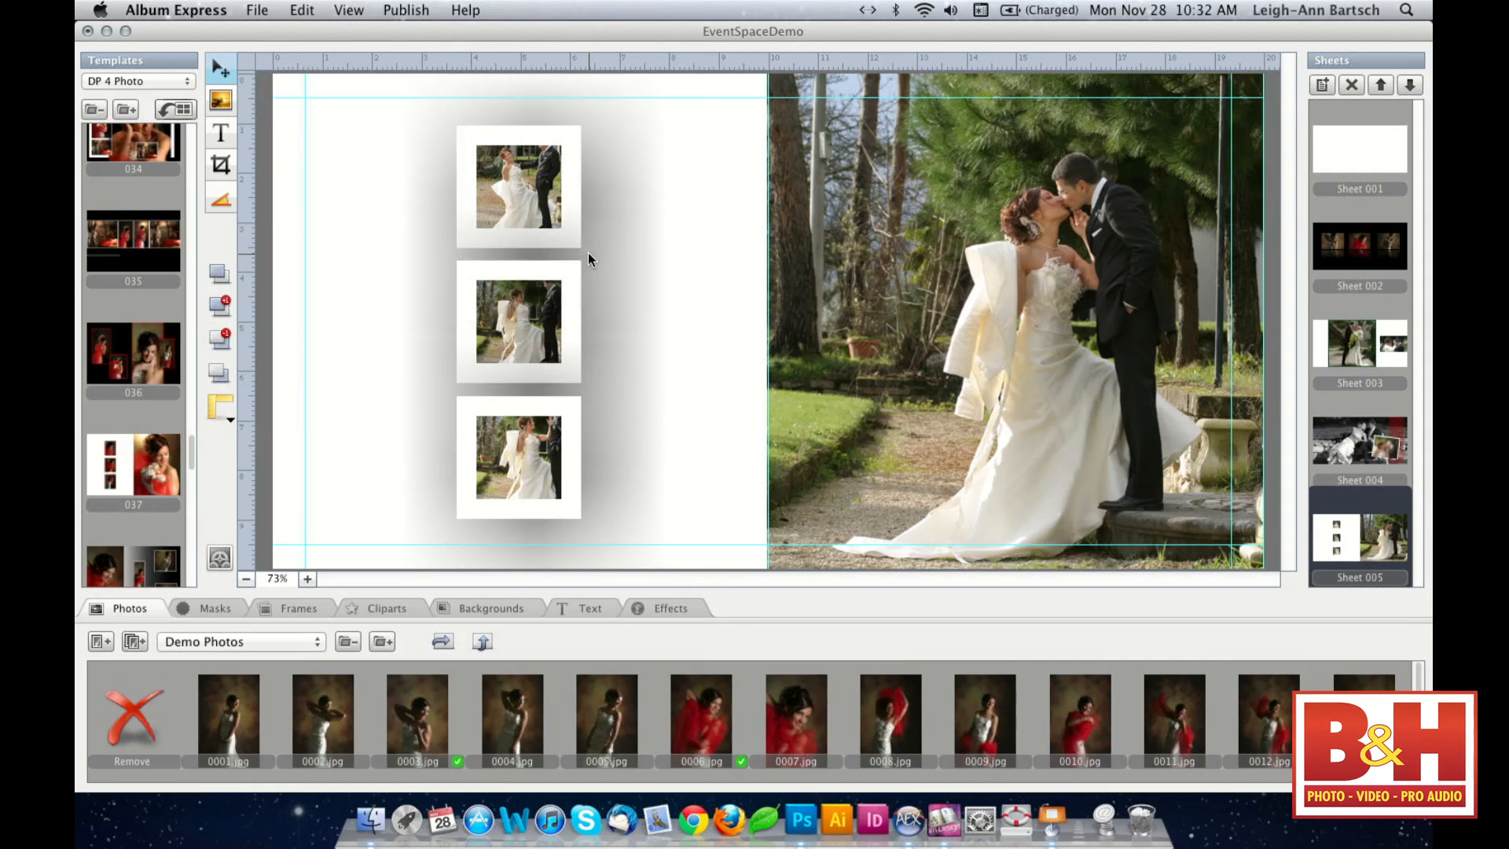
- Set the edge width of the uppermost small photo to 5
click(502, 223)
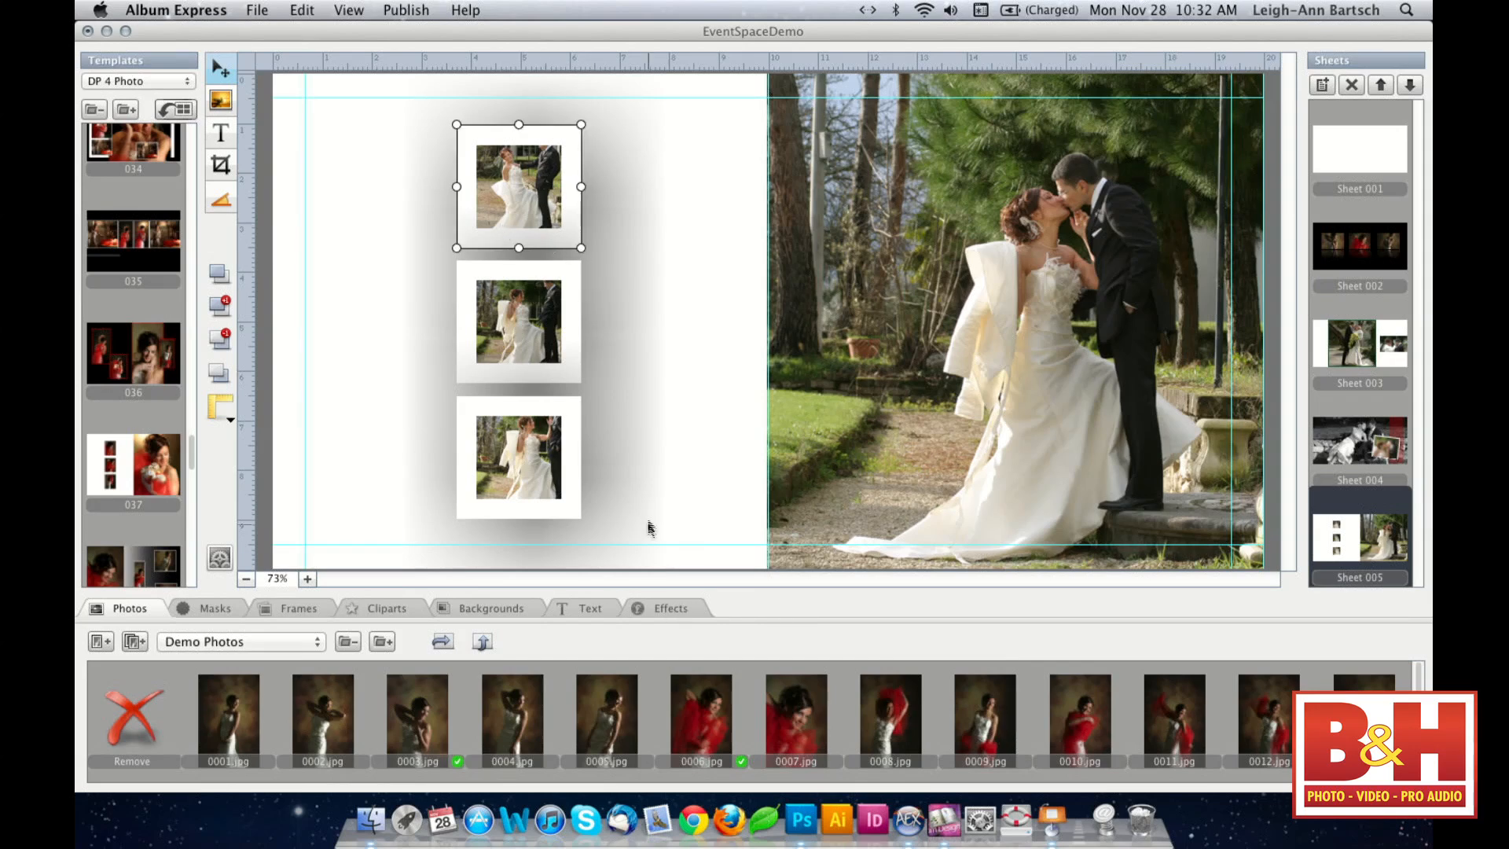
click(660, 611)
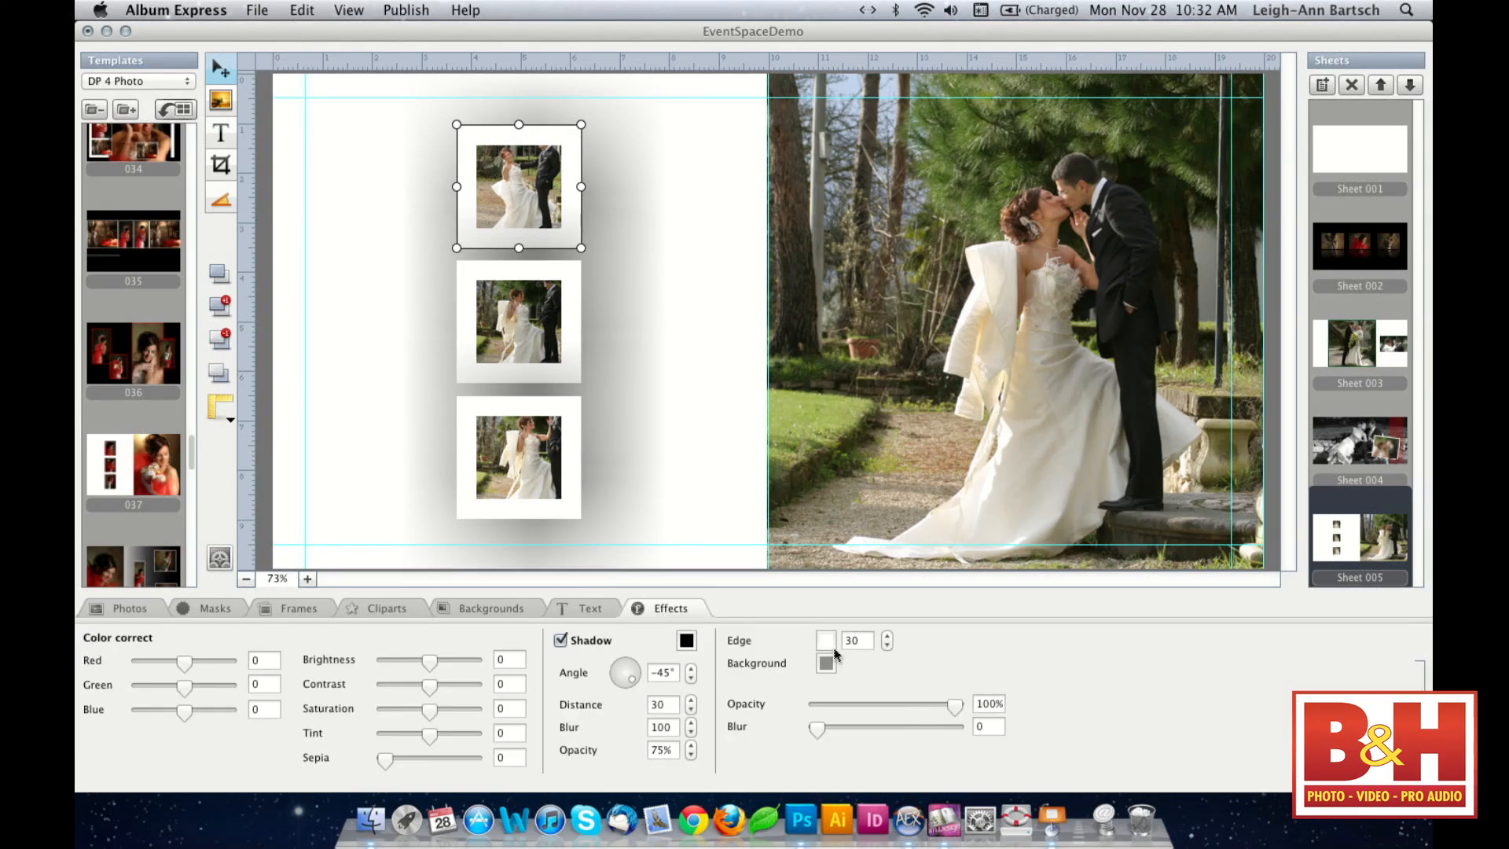
double_click(870, 645)
text(5)
key(Return)
- Set the edge width of the middle and lowest small photos to 5
click(518, 298)
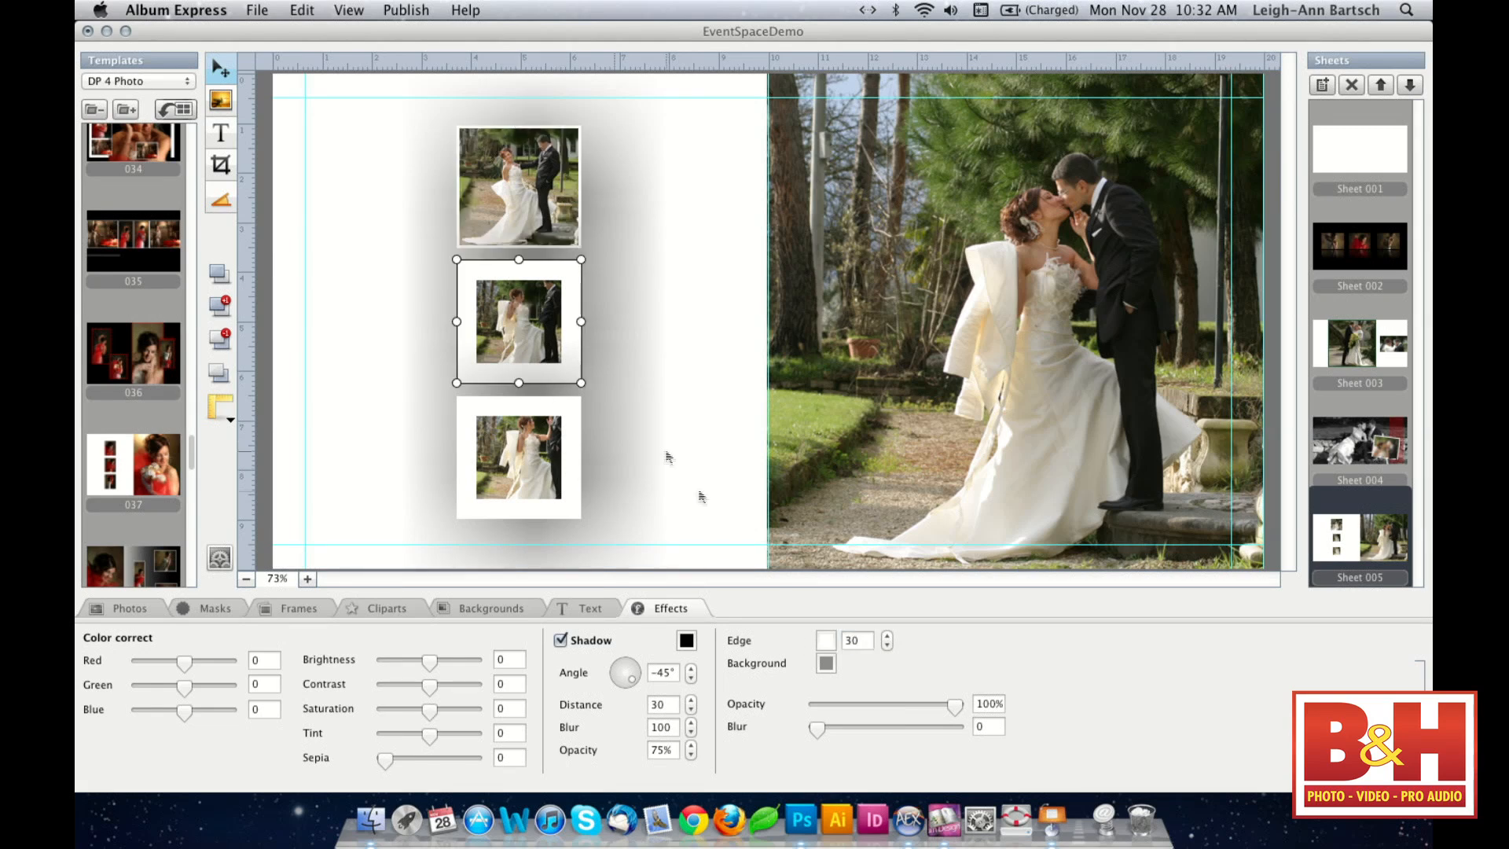
double_click(865, 642)
text(5)
key(Return)
click(548, 488)
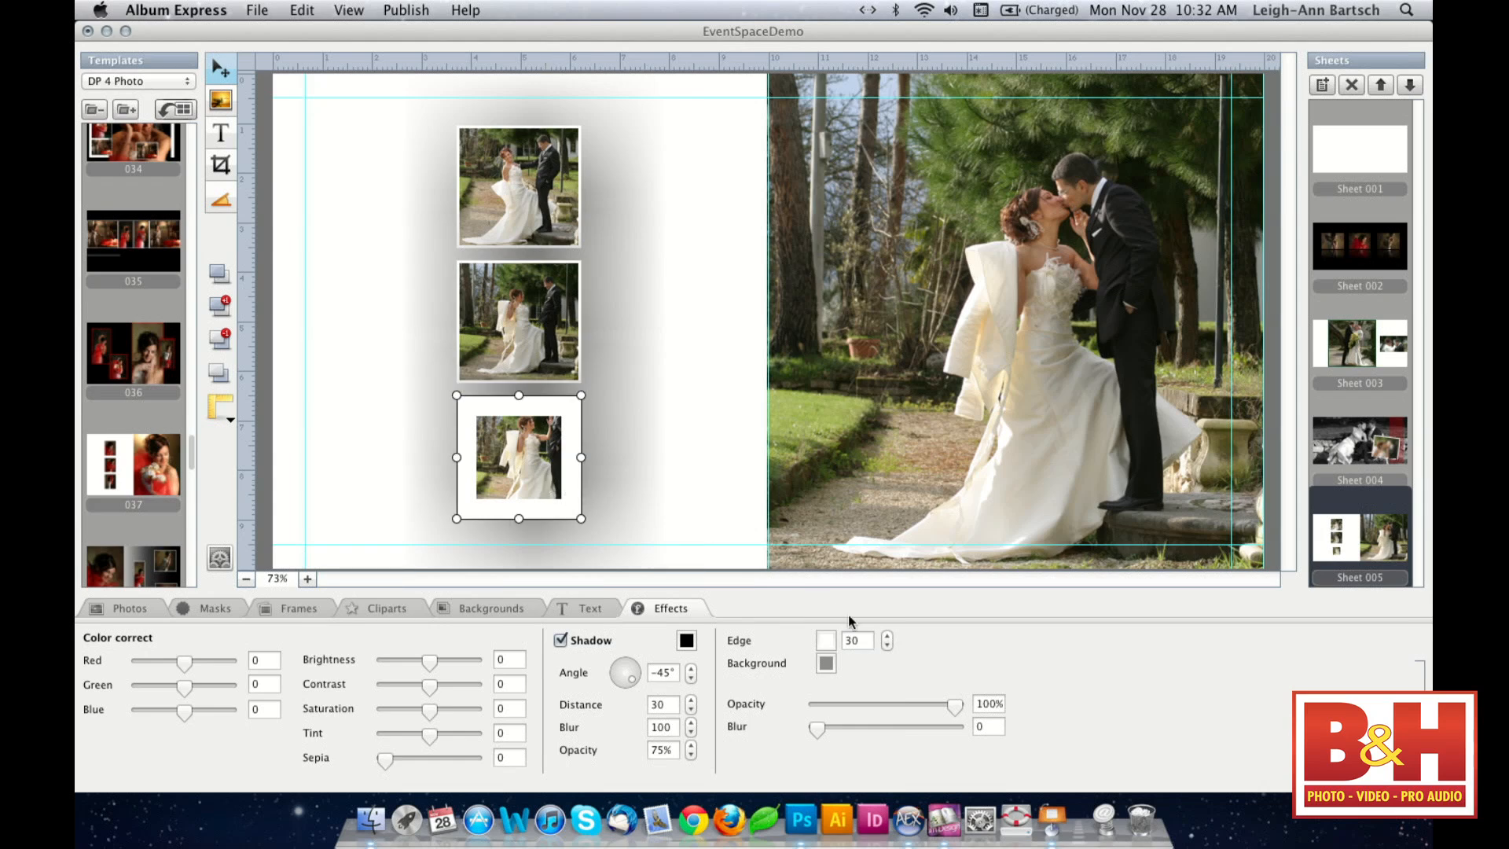
double_click(863, 640)
text(5)
key(Return)
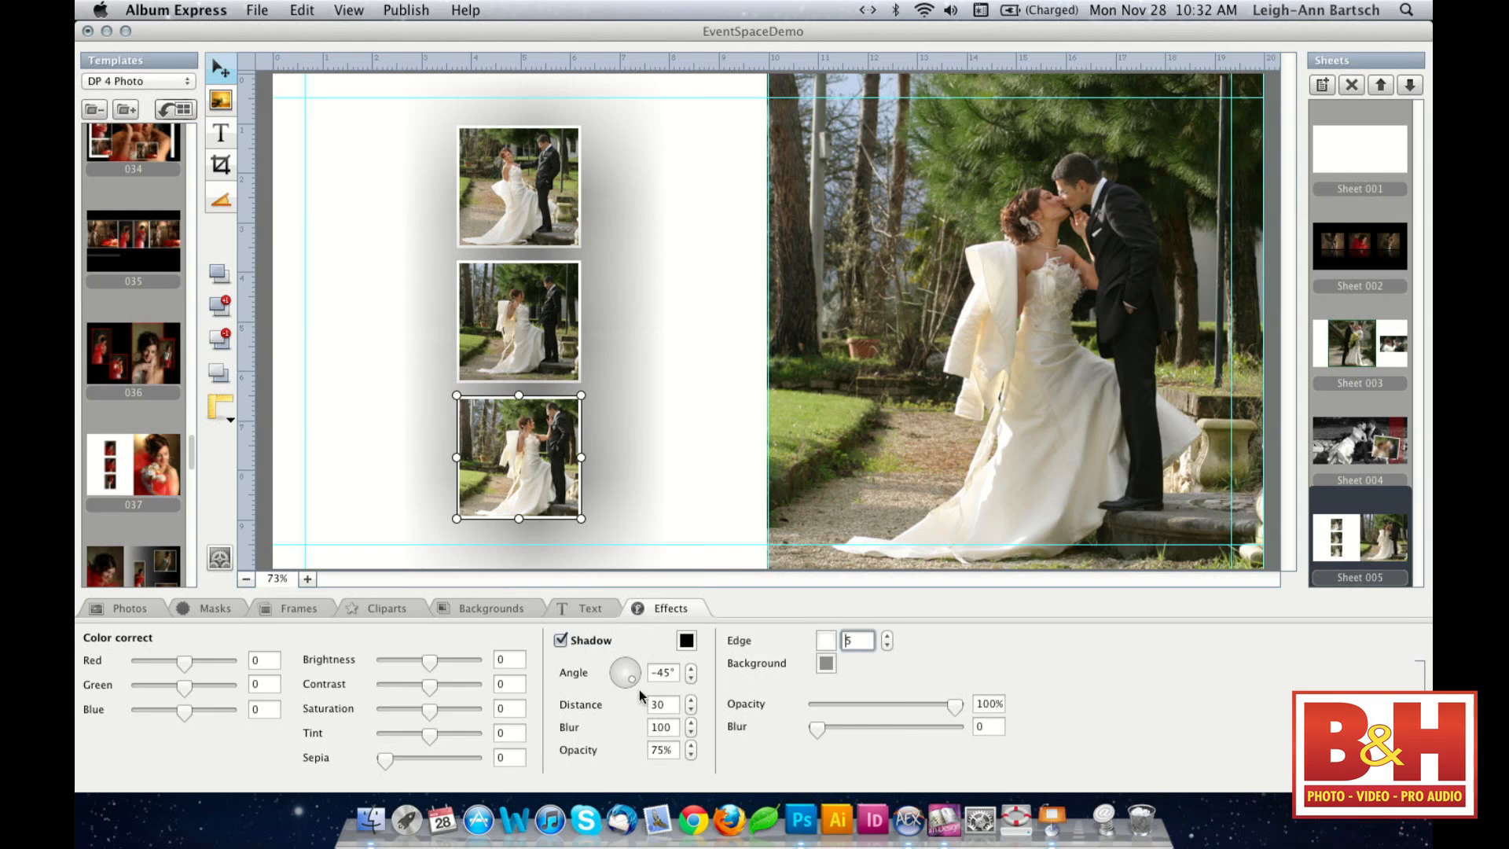
- Soften the lowest small photo's shadow with blur 10, opacity 20% and distance 10
double_click(673, 728)
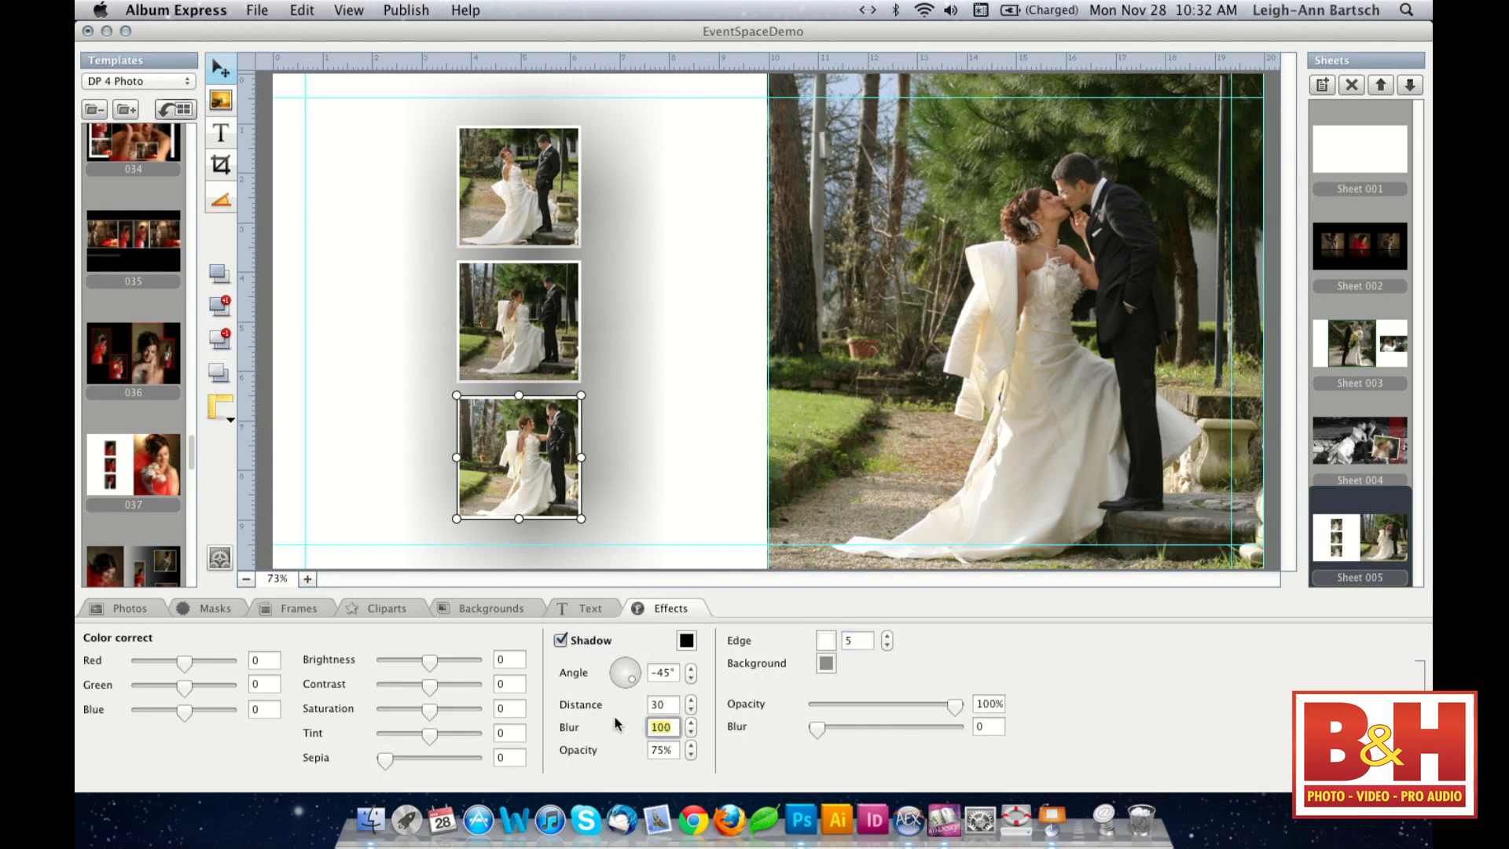
text(10)
key(Return)
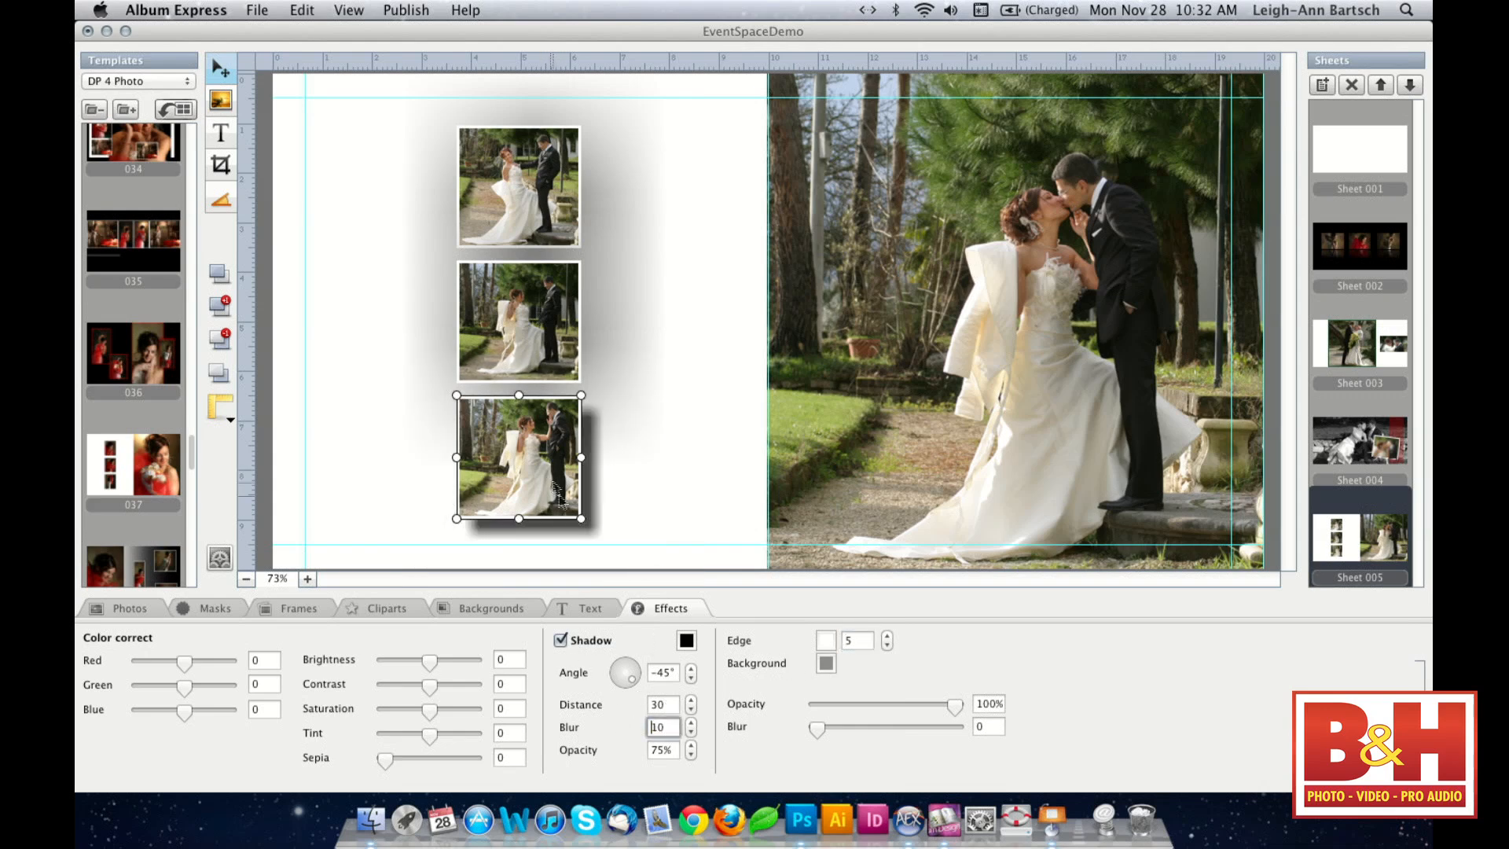
drag(676, 751, 640, 749)
text(20)
key(Return)
drag(669, 705, 638, 705)
text(10)
key(Return)
click(640, 457)
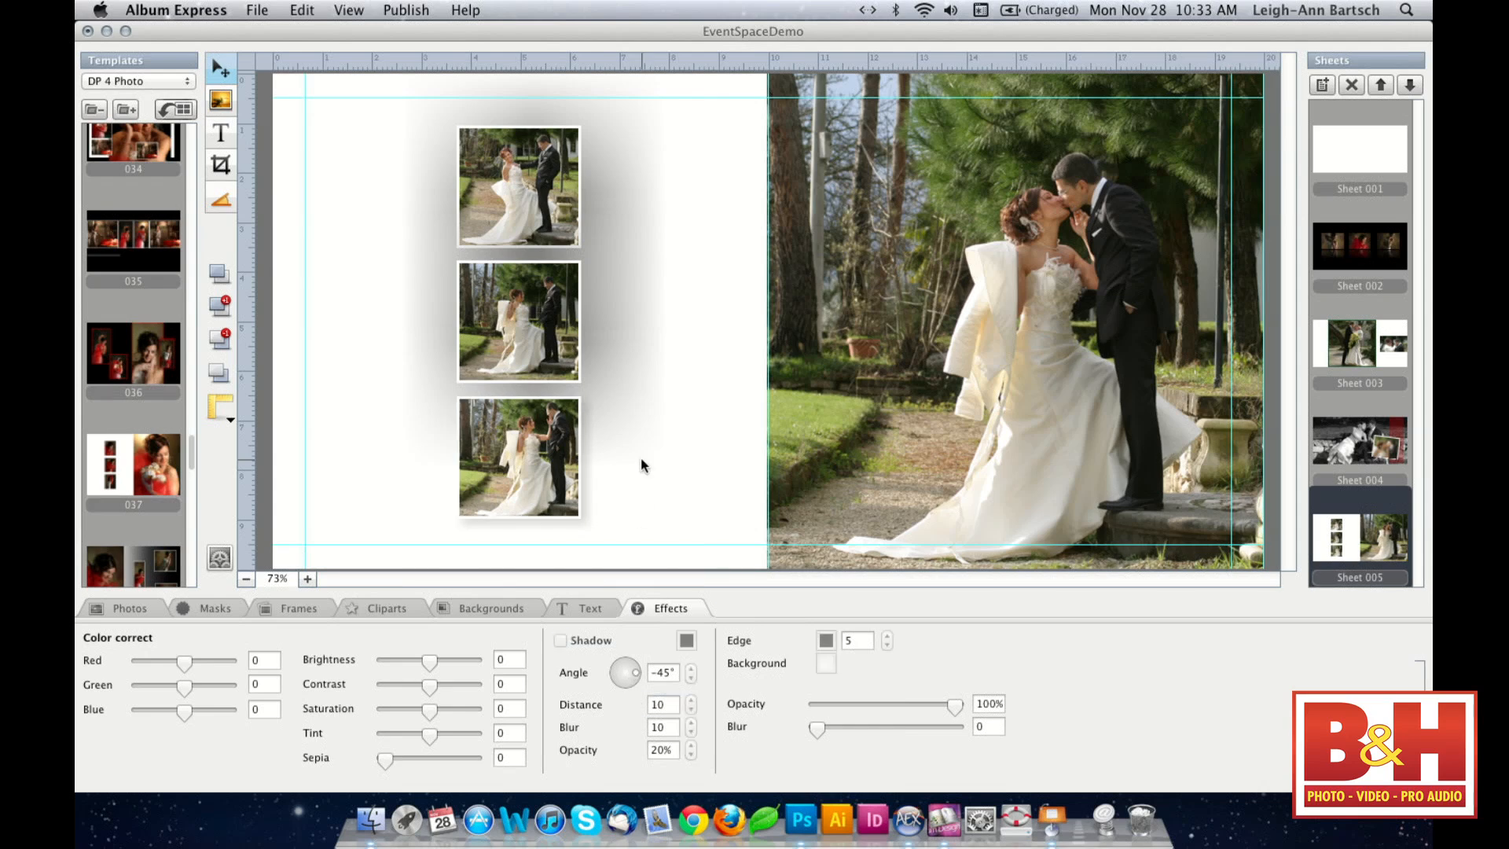
- Turn off the shadow on the middle small photo
click(539, 329)
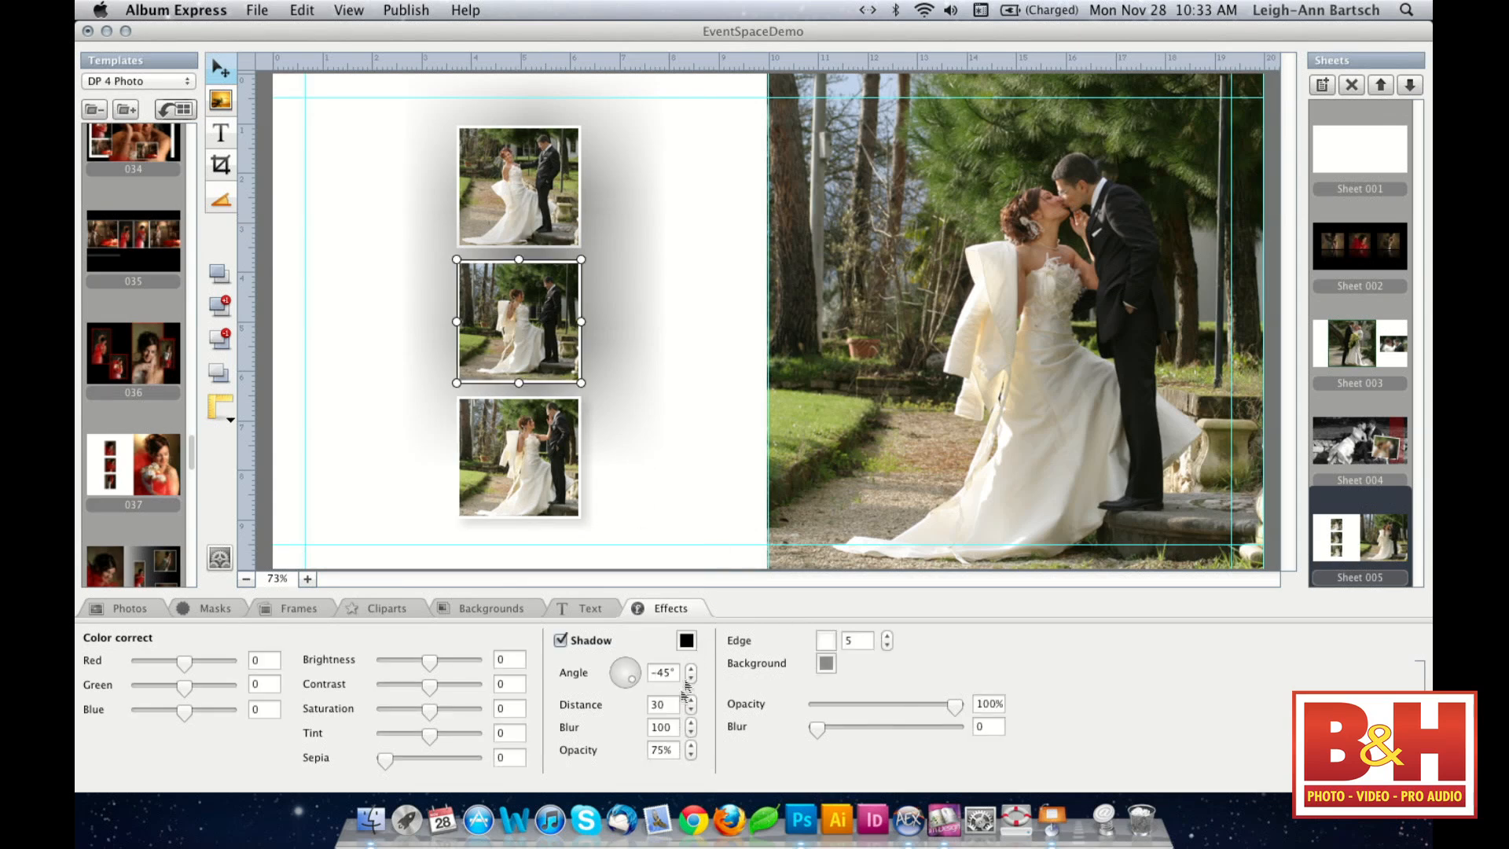
click(561, 639)
click(692, 430)
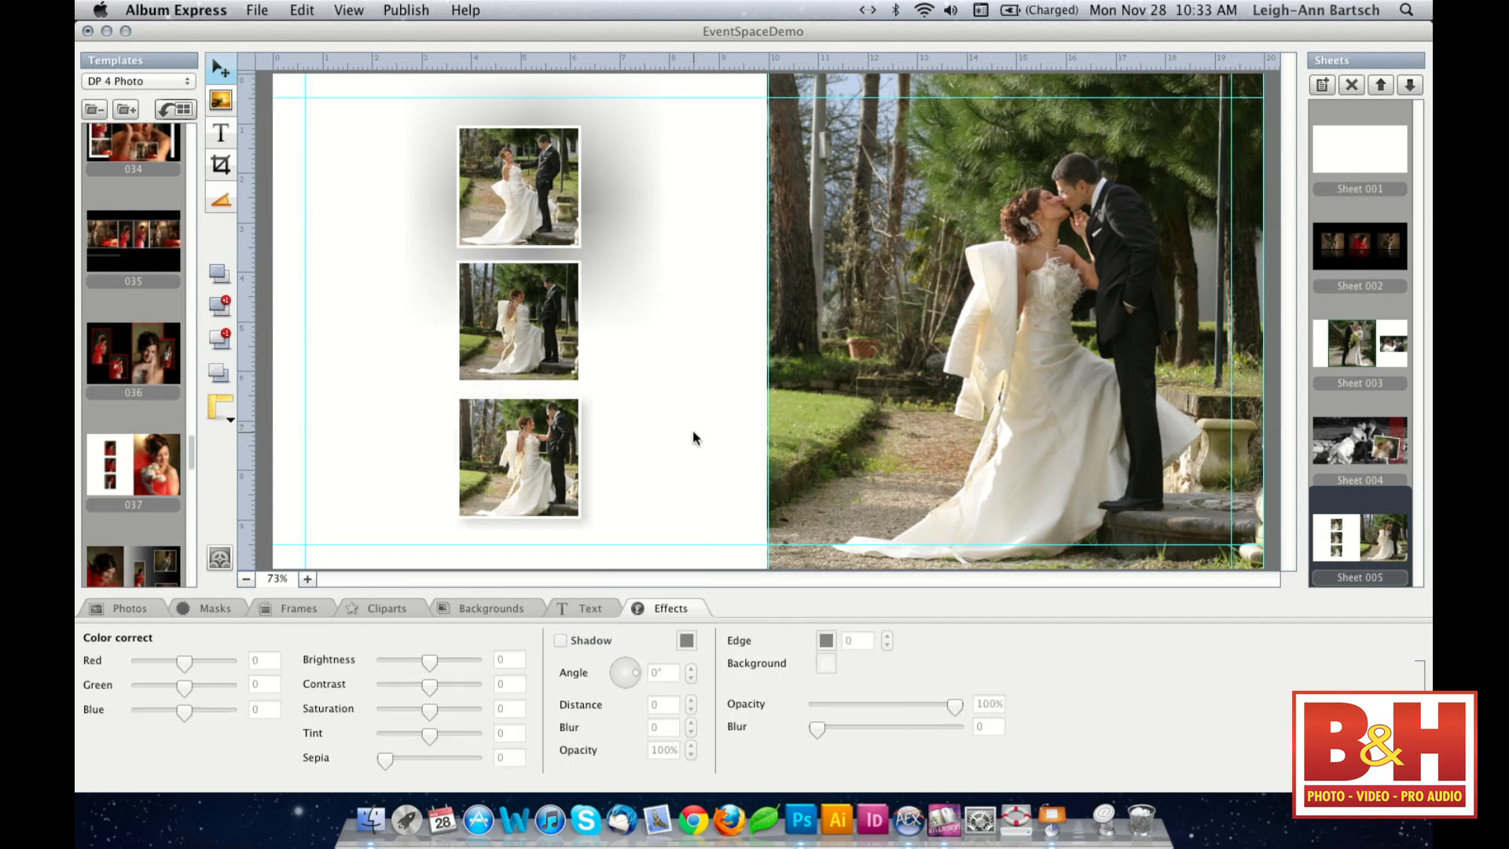
- Set the uppermost small photo's shadow to distance 10, blur 20 and opacity 30%
click(569, 242)
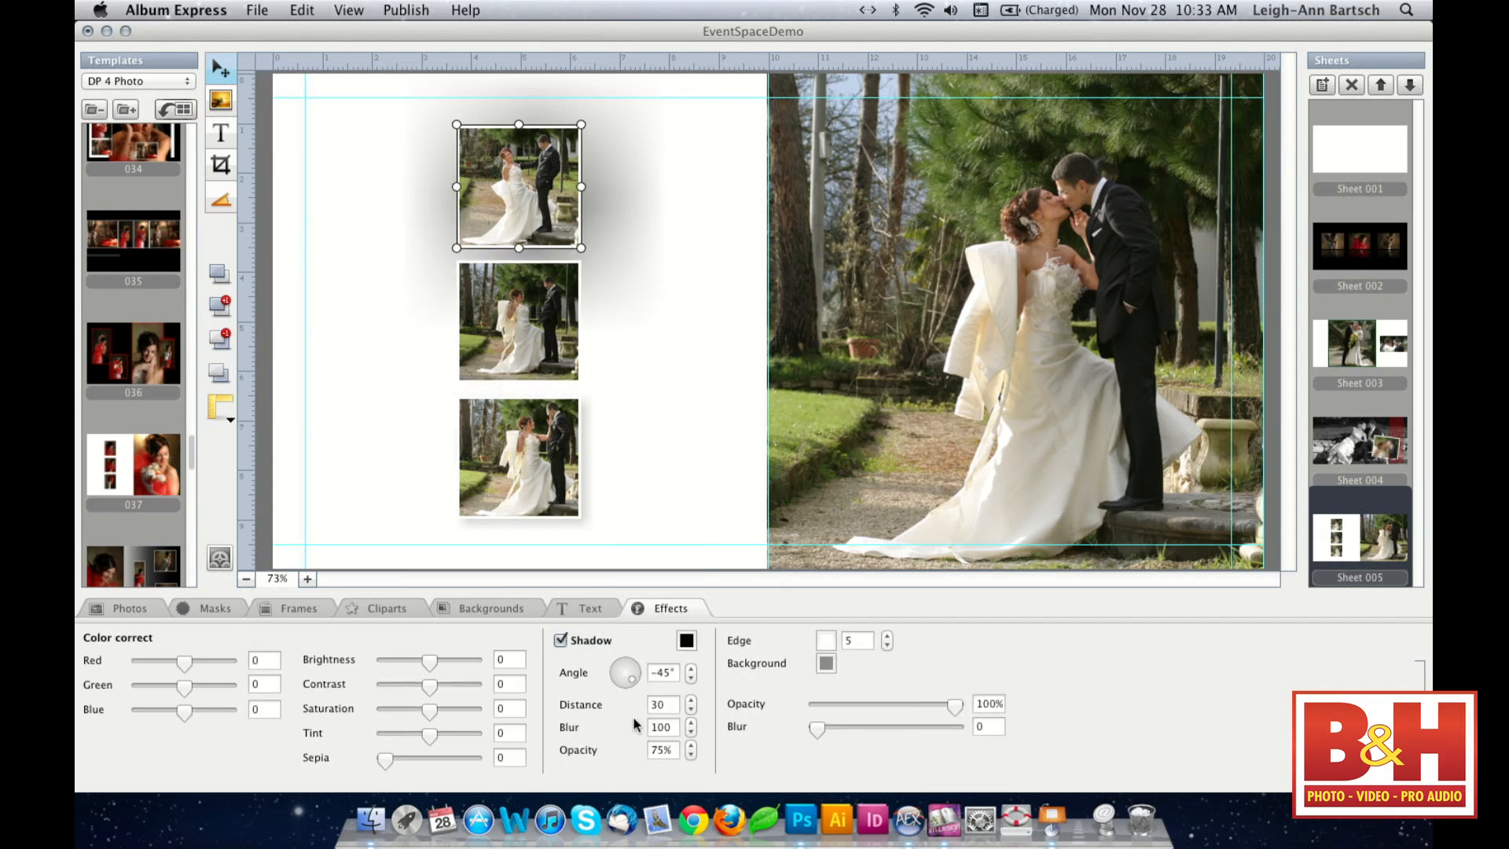
click(663, 704)
text(10)
key(Tab)
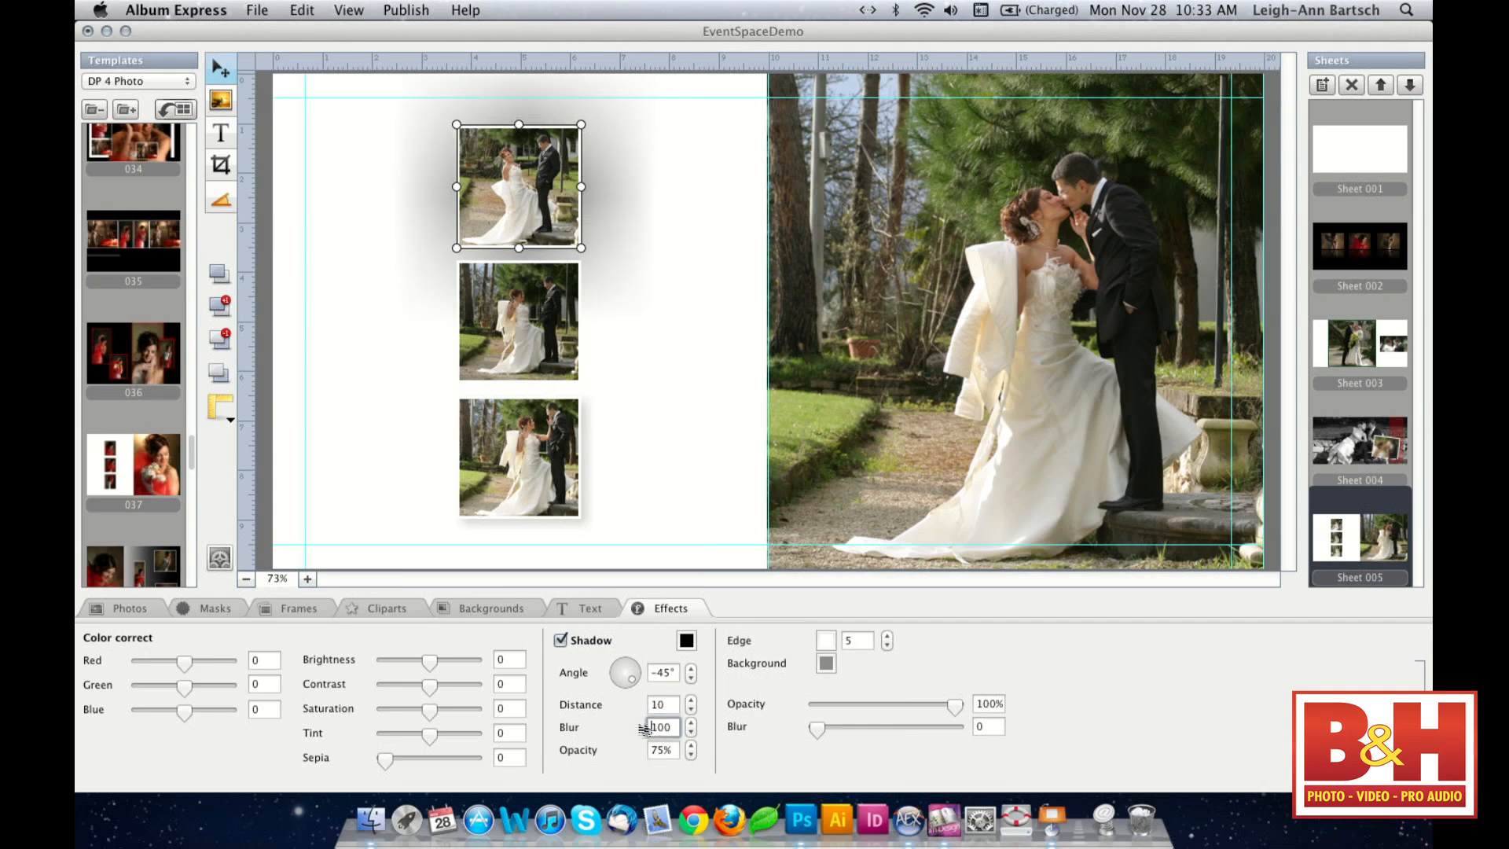
key(BackSpace)
key(BackSpace)
text(20)
key(Tab)
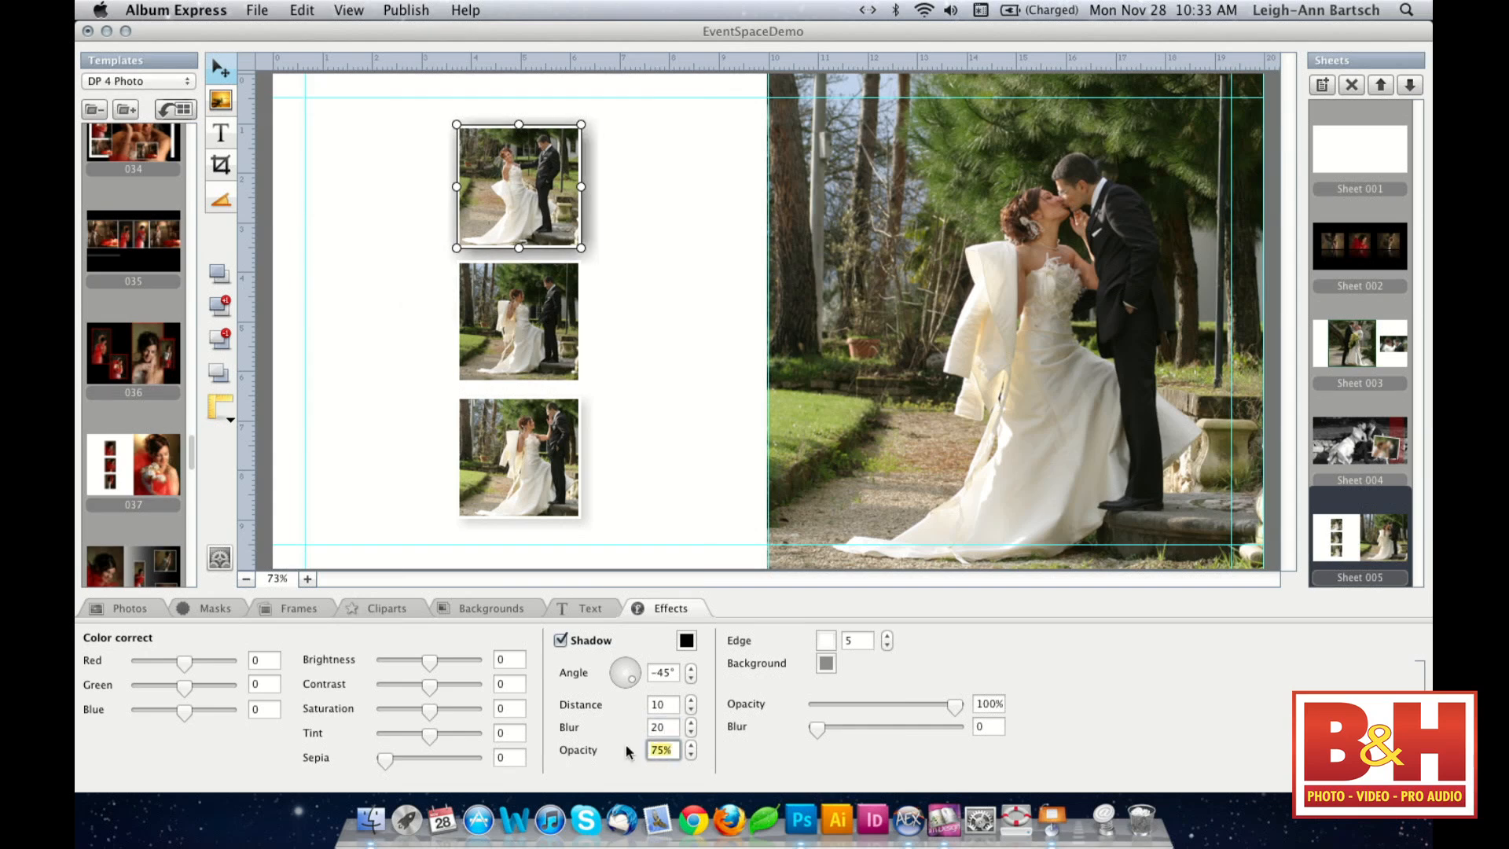
text(30)
key(Return)
click(658, 509)
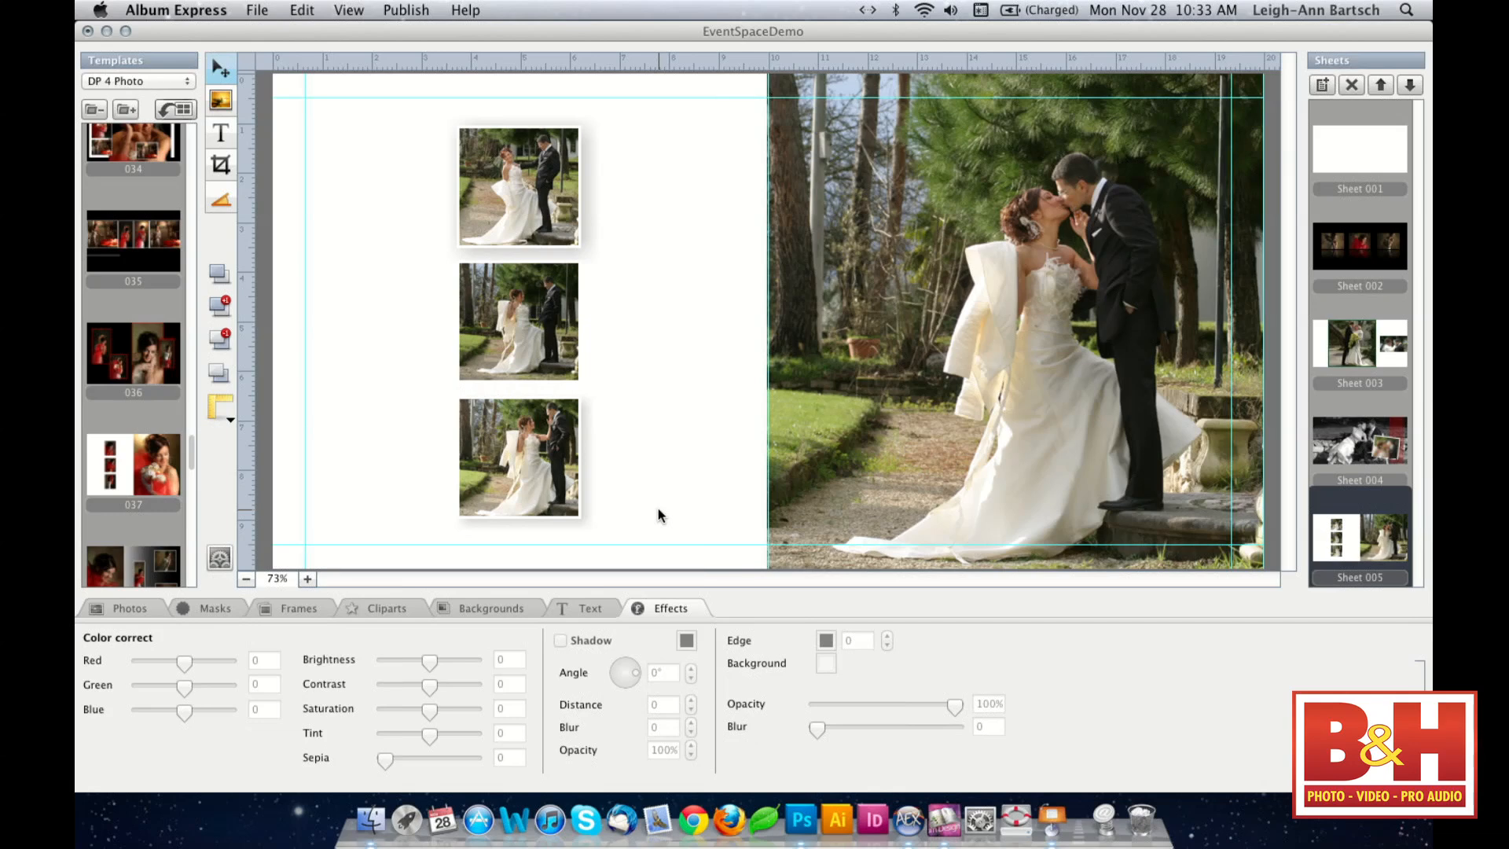
- Shift the lowest and uppermost small photos slightly left, out of line with the middle one
drag(567, 469, 542, 472)
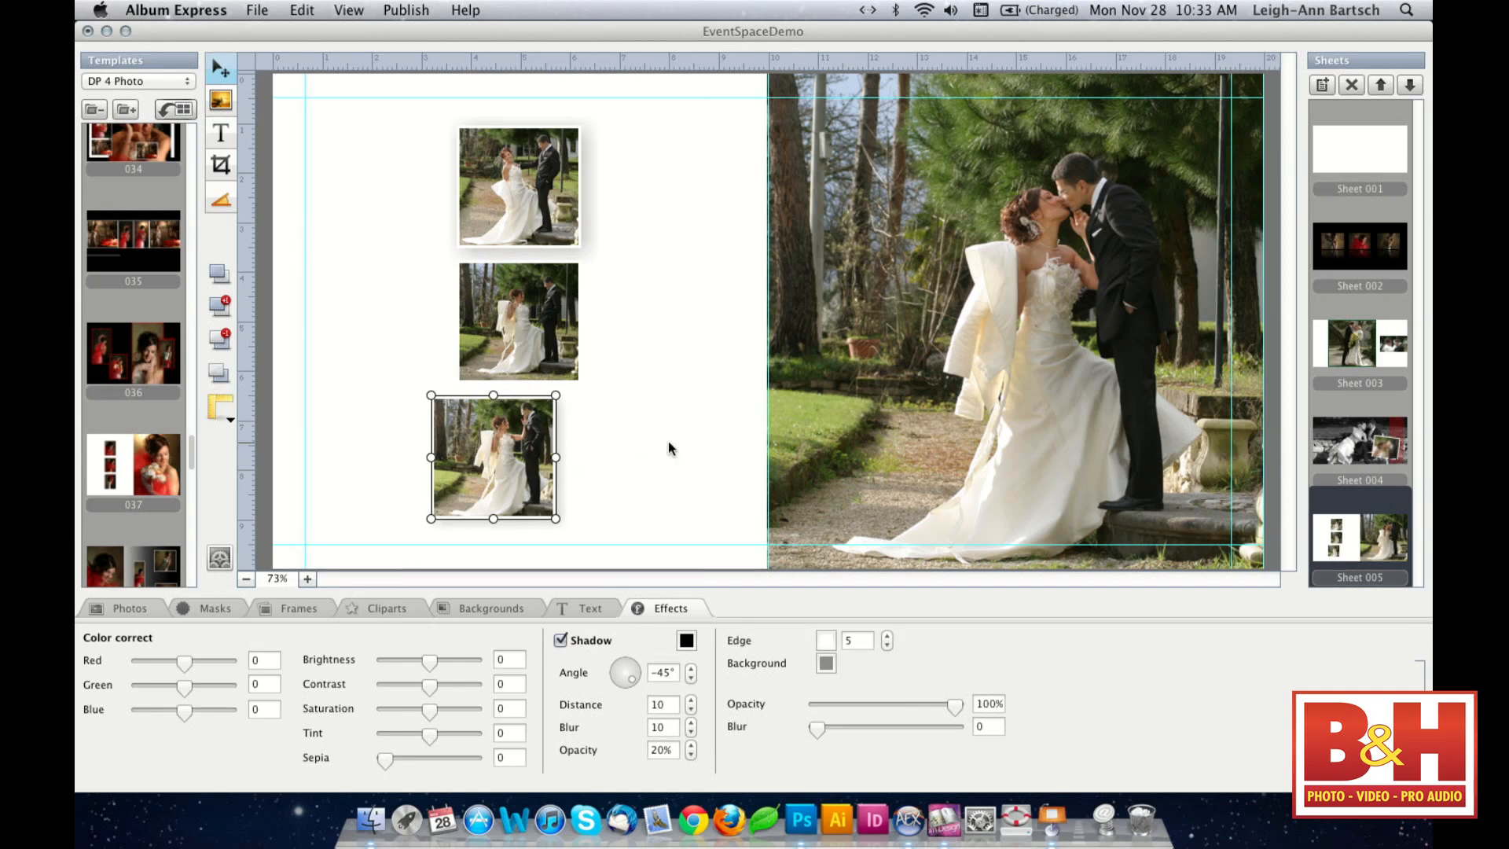
drag(548, 244, 531, 243)
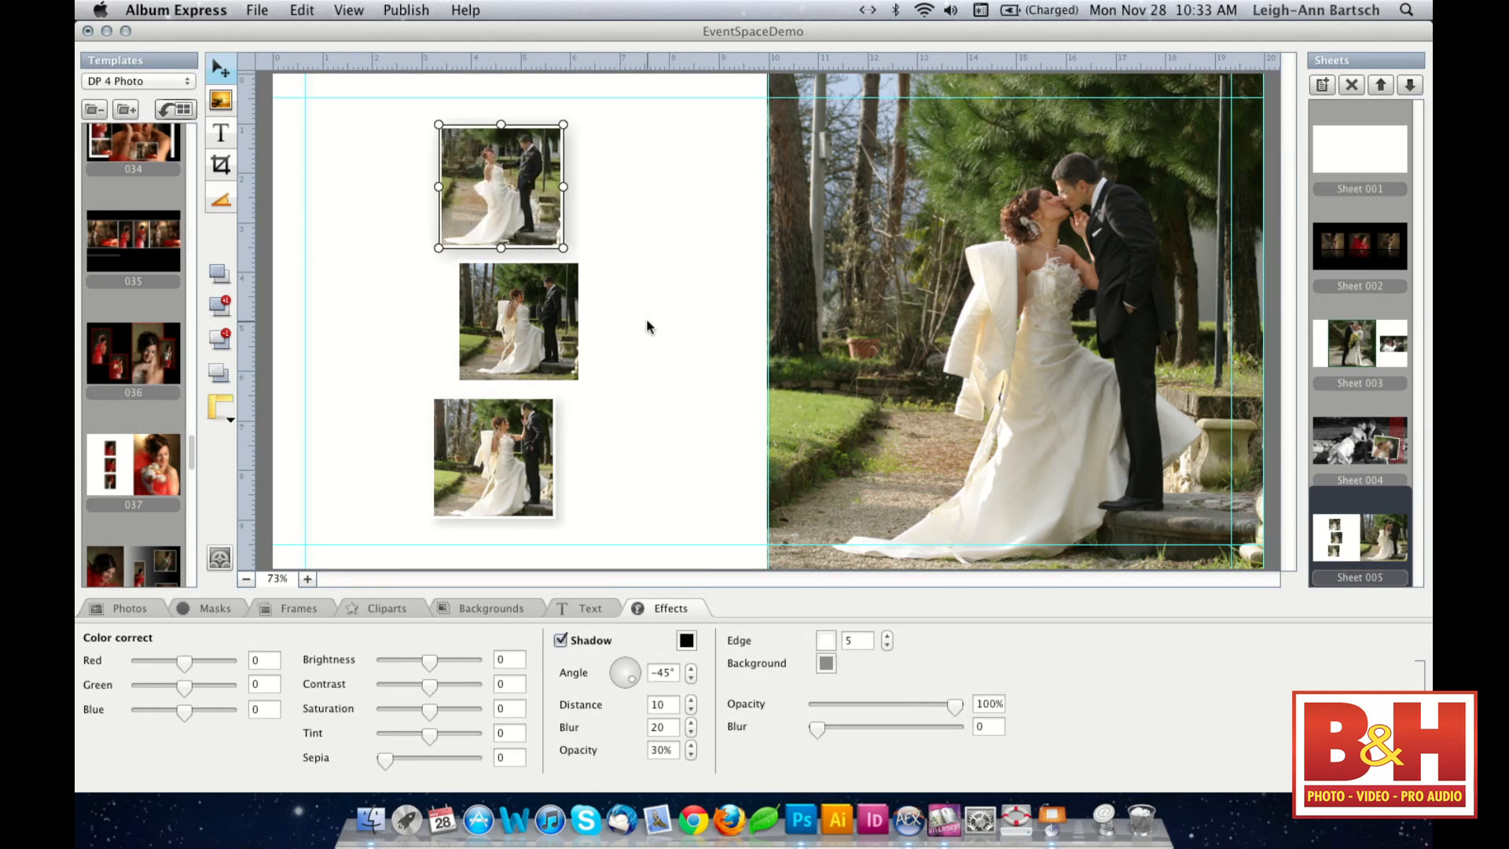
click(644, 478)
- Align the three small photos with Align Vertical Centers and move the whole column slightly to the right
click(539, 467)
shift+click(552, 343)
shift+click(541, 236)
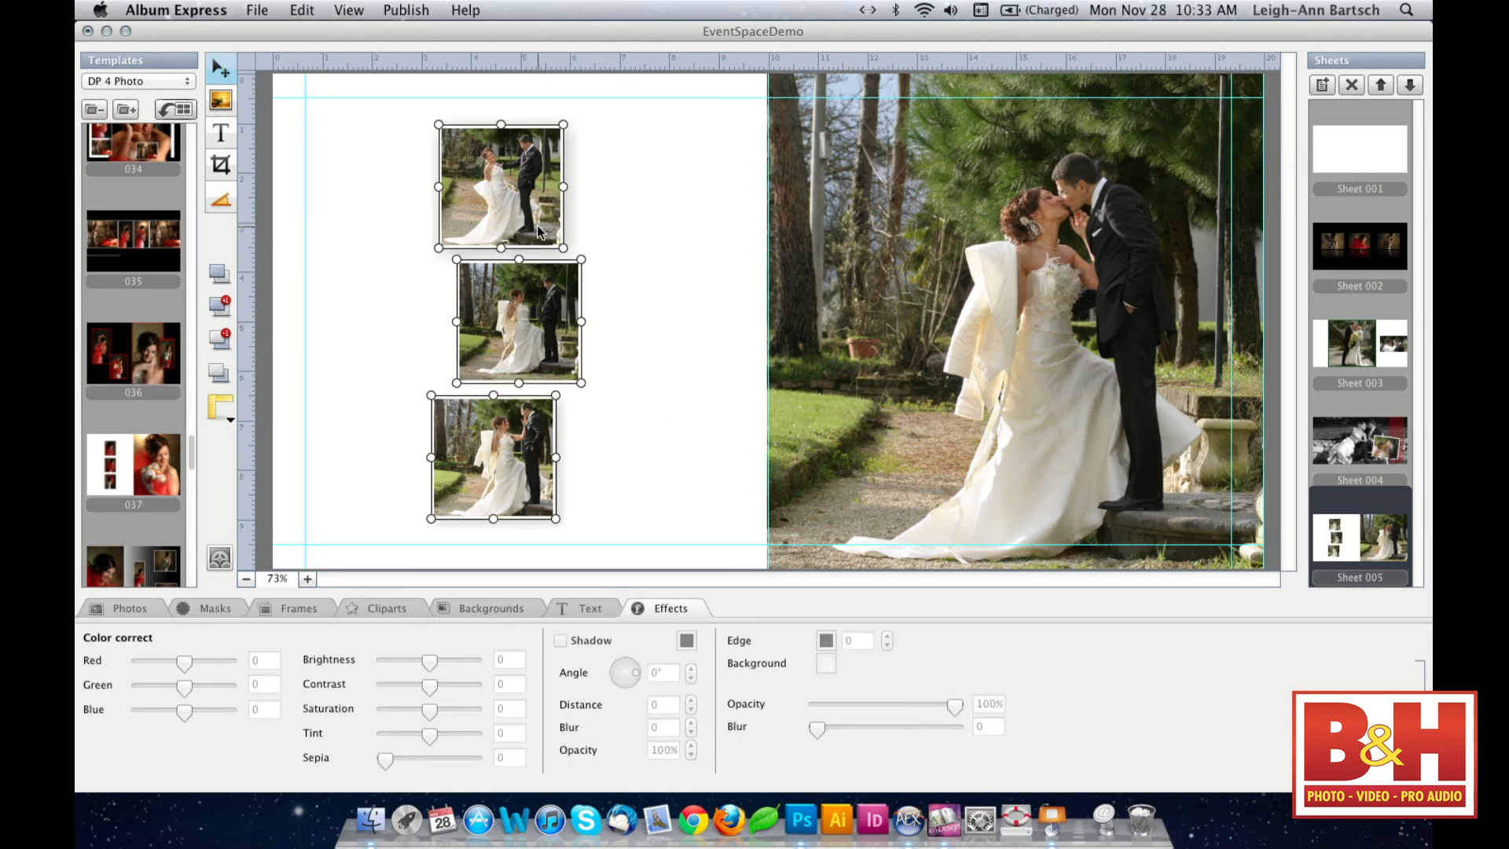
click(229, 420)
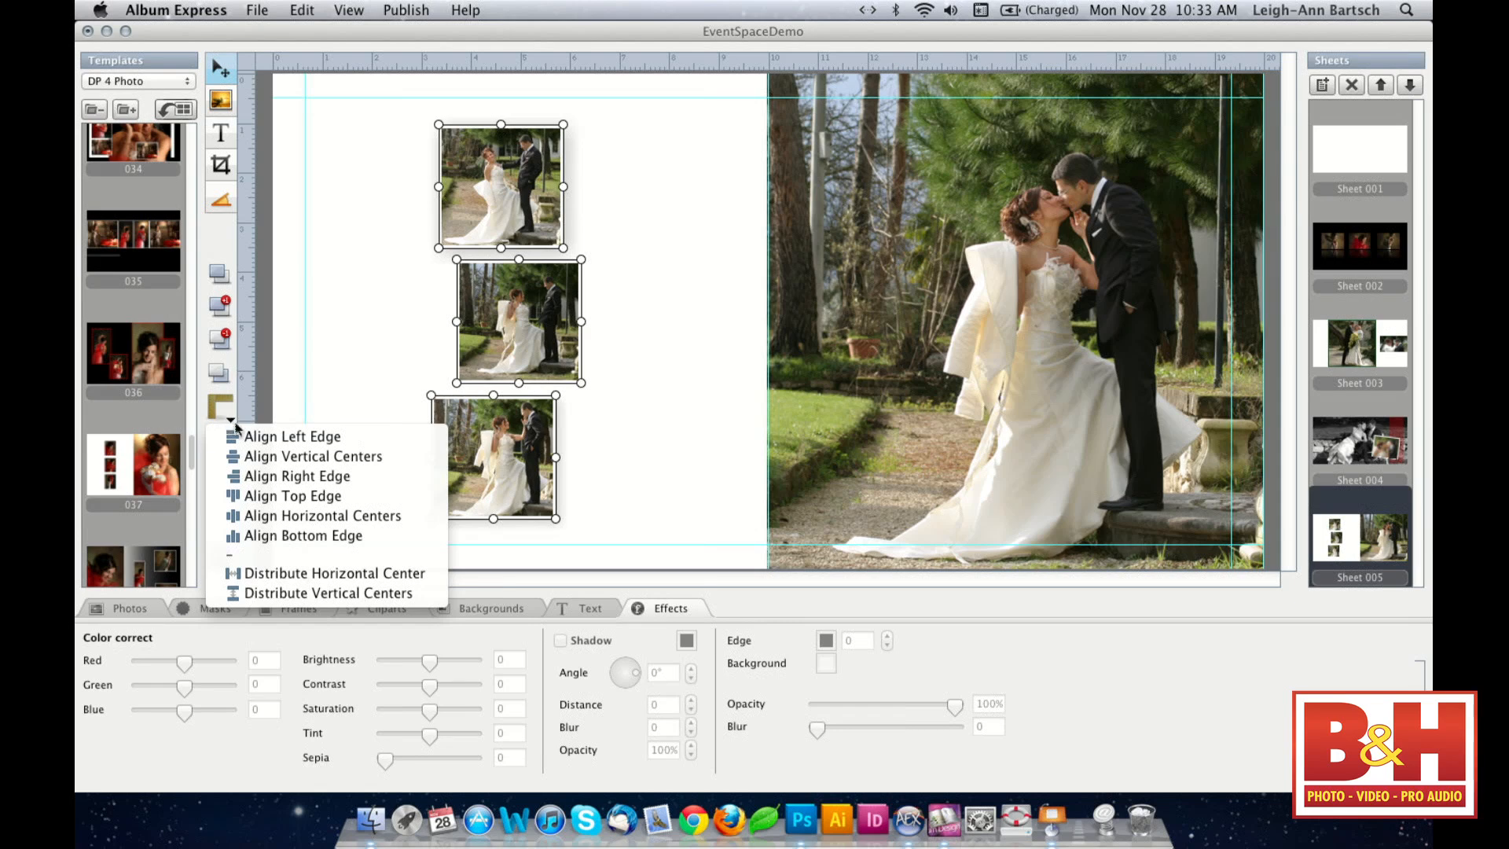
click(264, 456)
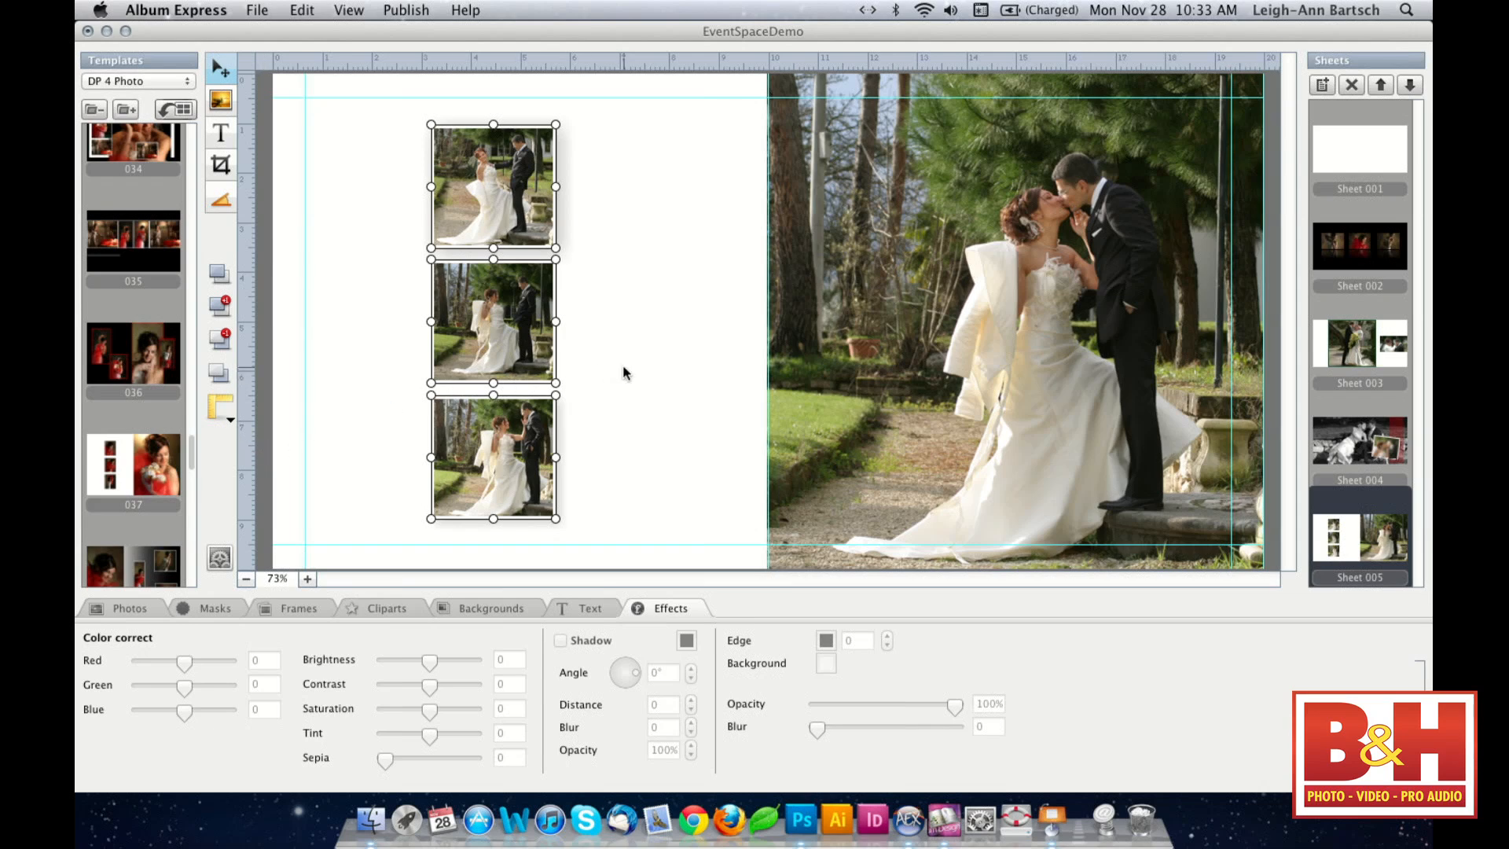
drag(537, 351, 560, 350)
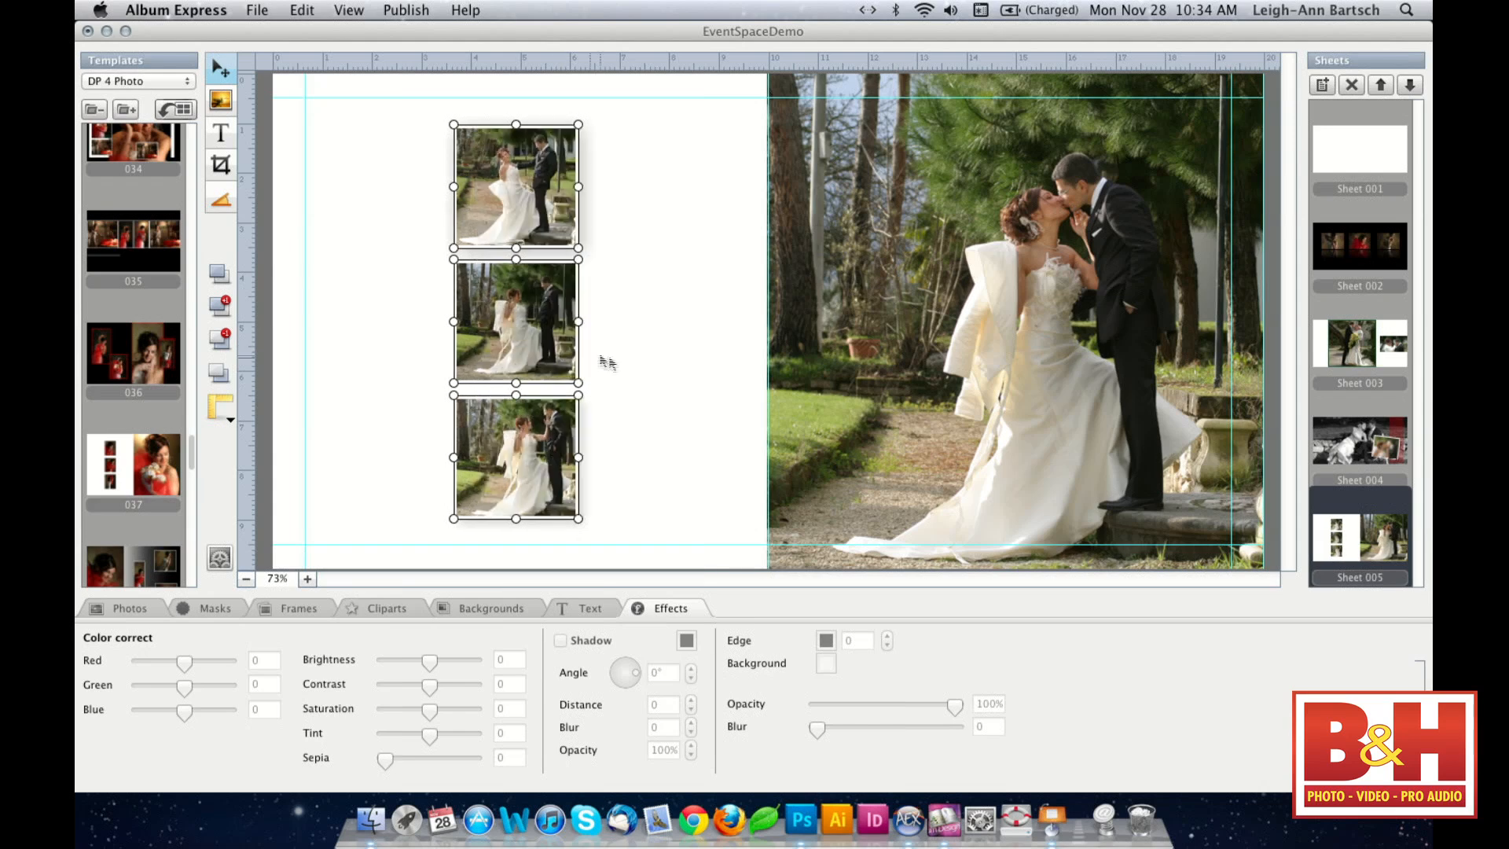
click(680, 375)
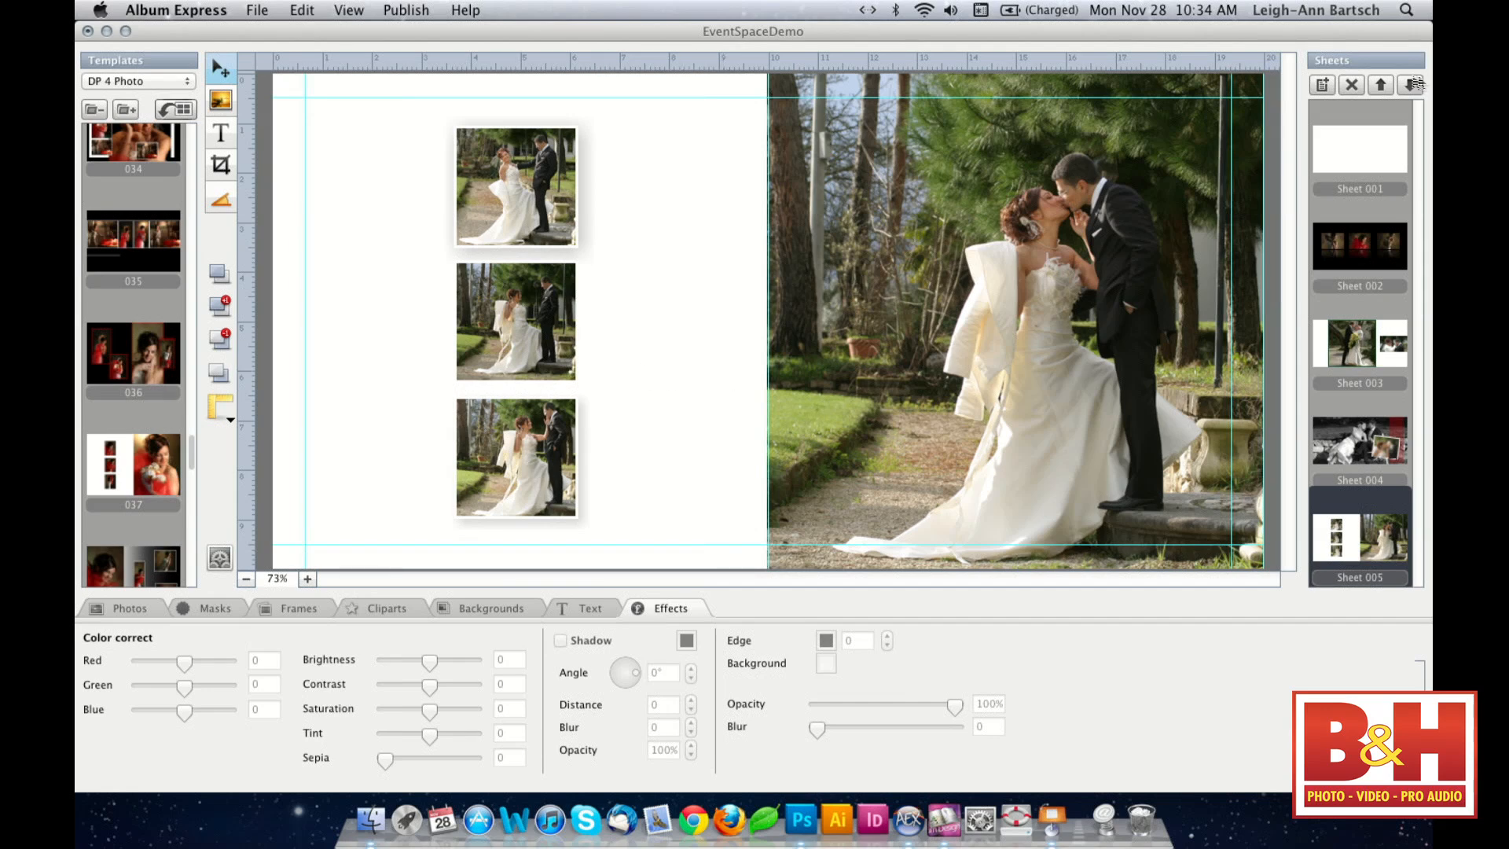
- Delete the blank Sheet 001 from the album
click(1396, 157)
click(1352, 88)
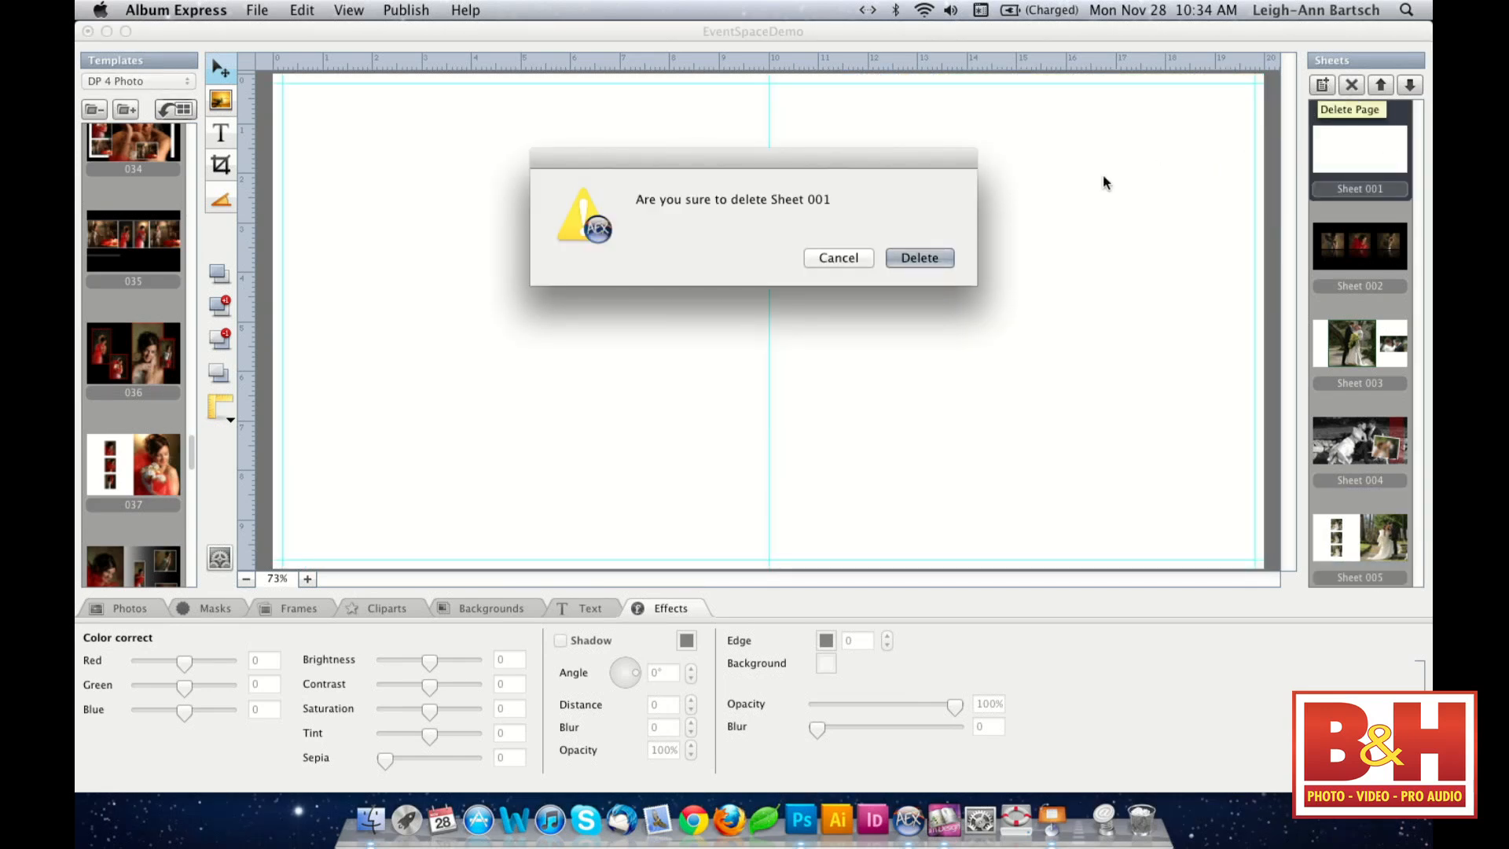
click(943, 258)
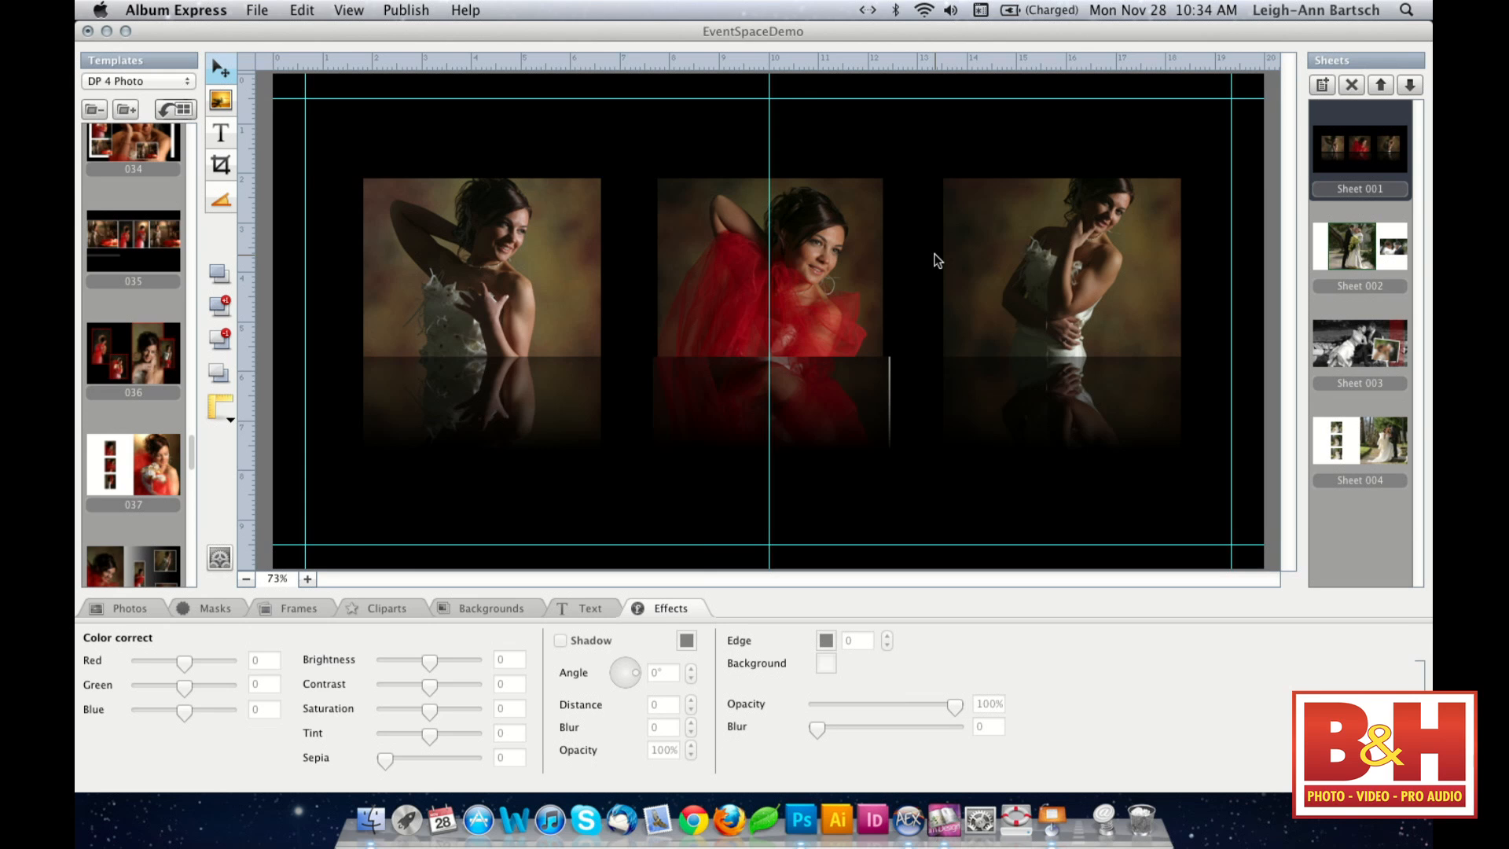
- Add a new blank sheet at the end of the album and reopen Sheet 004
click(1318, 83)
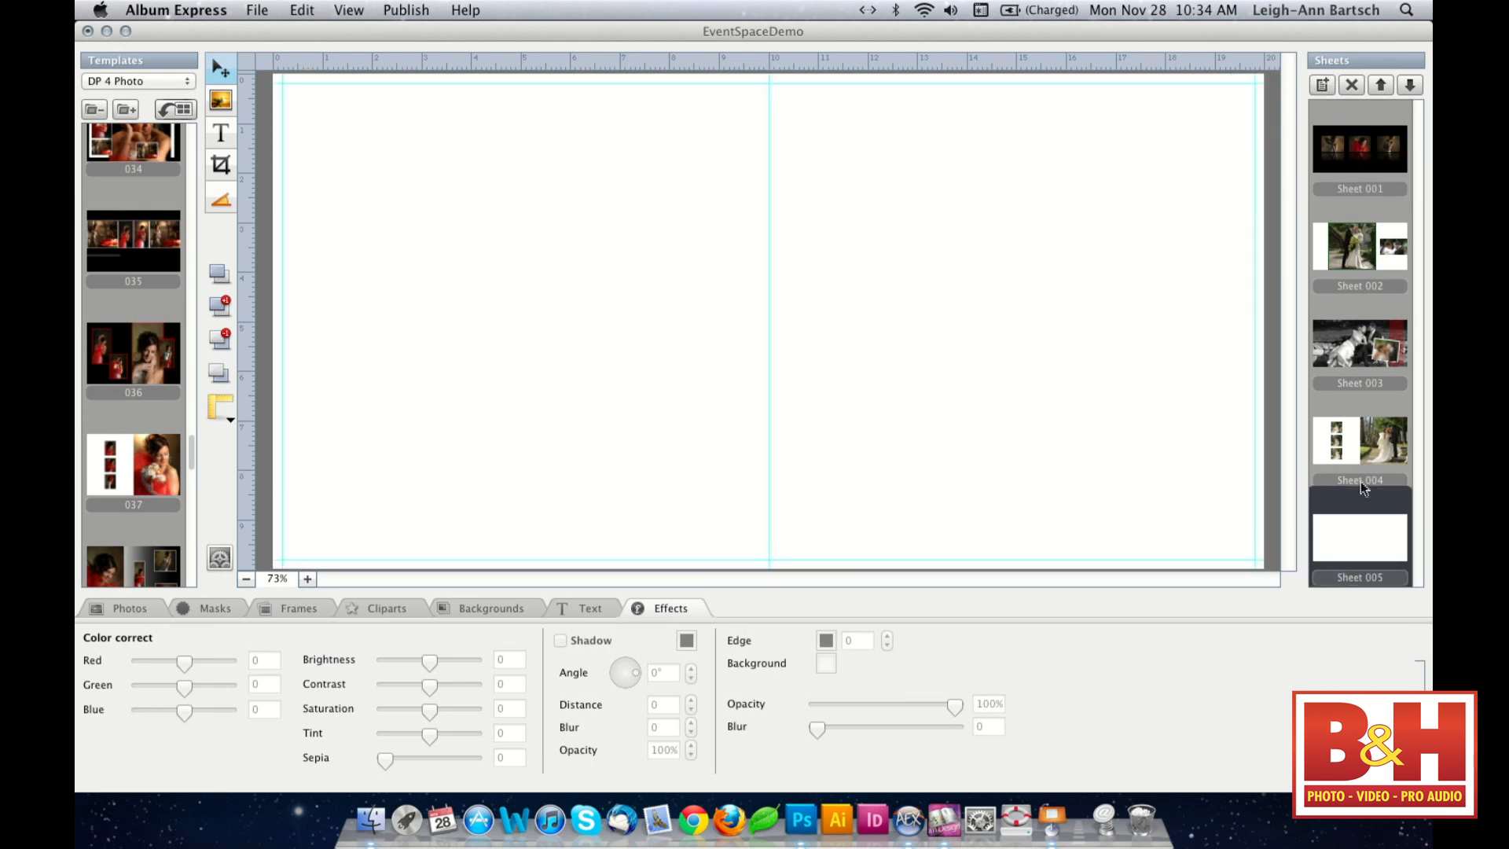
click(1365, 440)
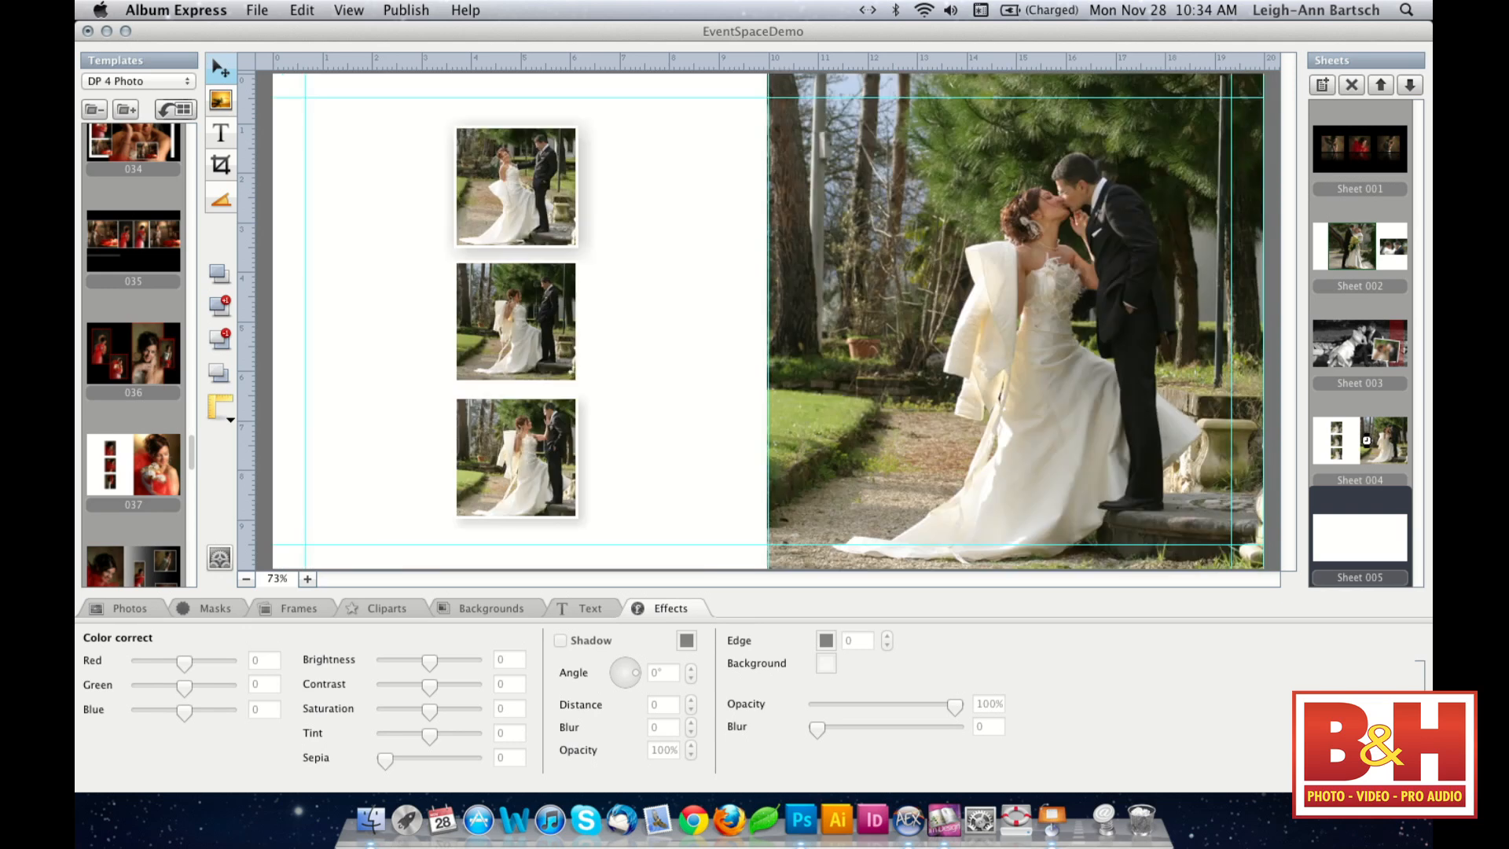
- Move the sheet with three stacked garden photos up two positions in the sheet order, and return it to fourth place
click(1381, 84)
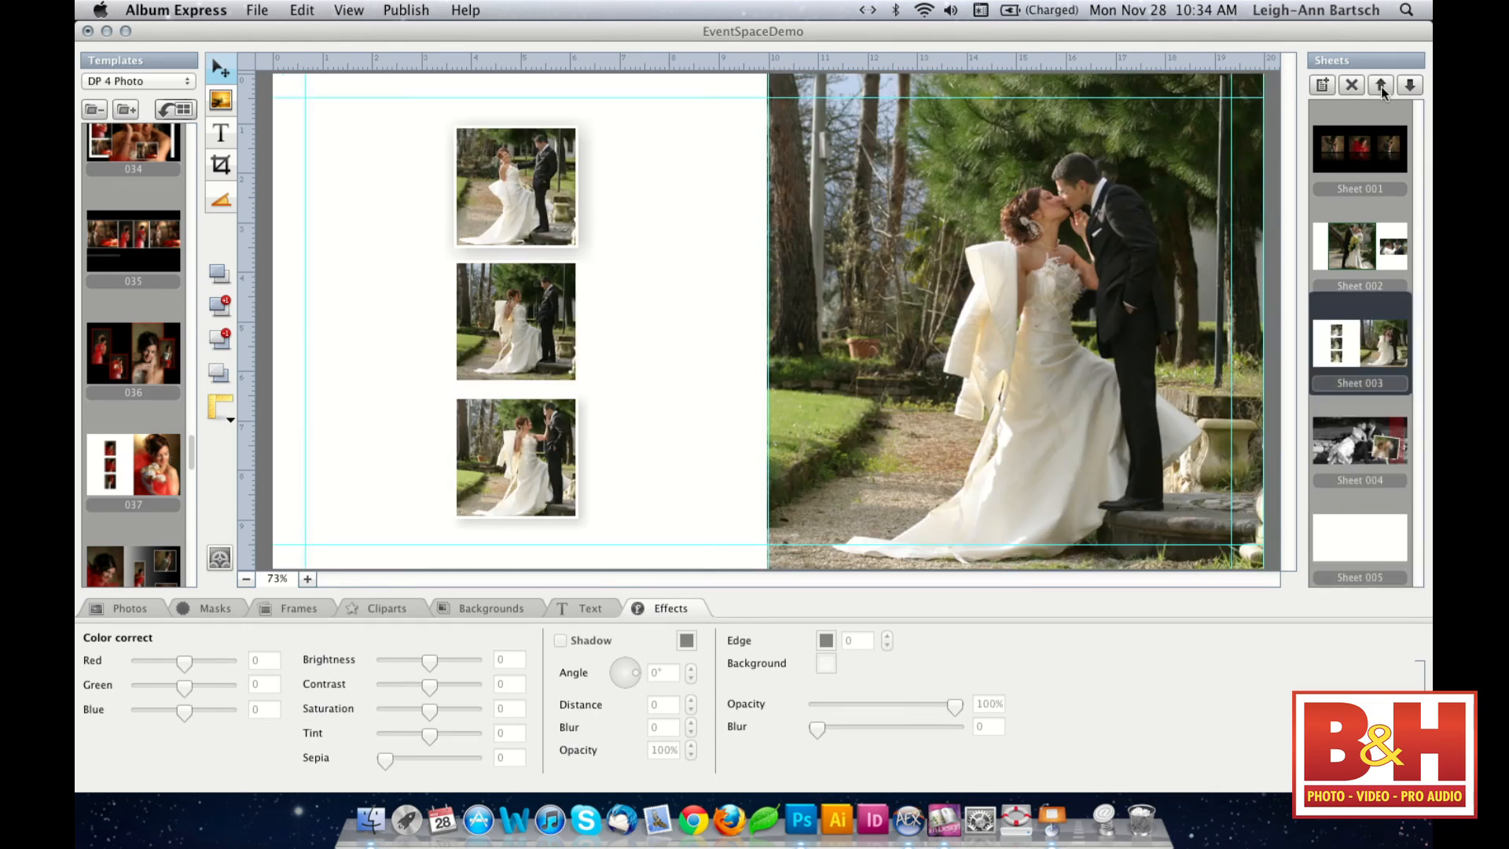
click(1381, 85)
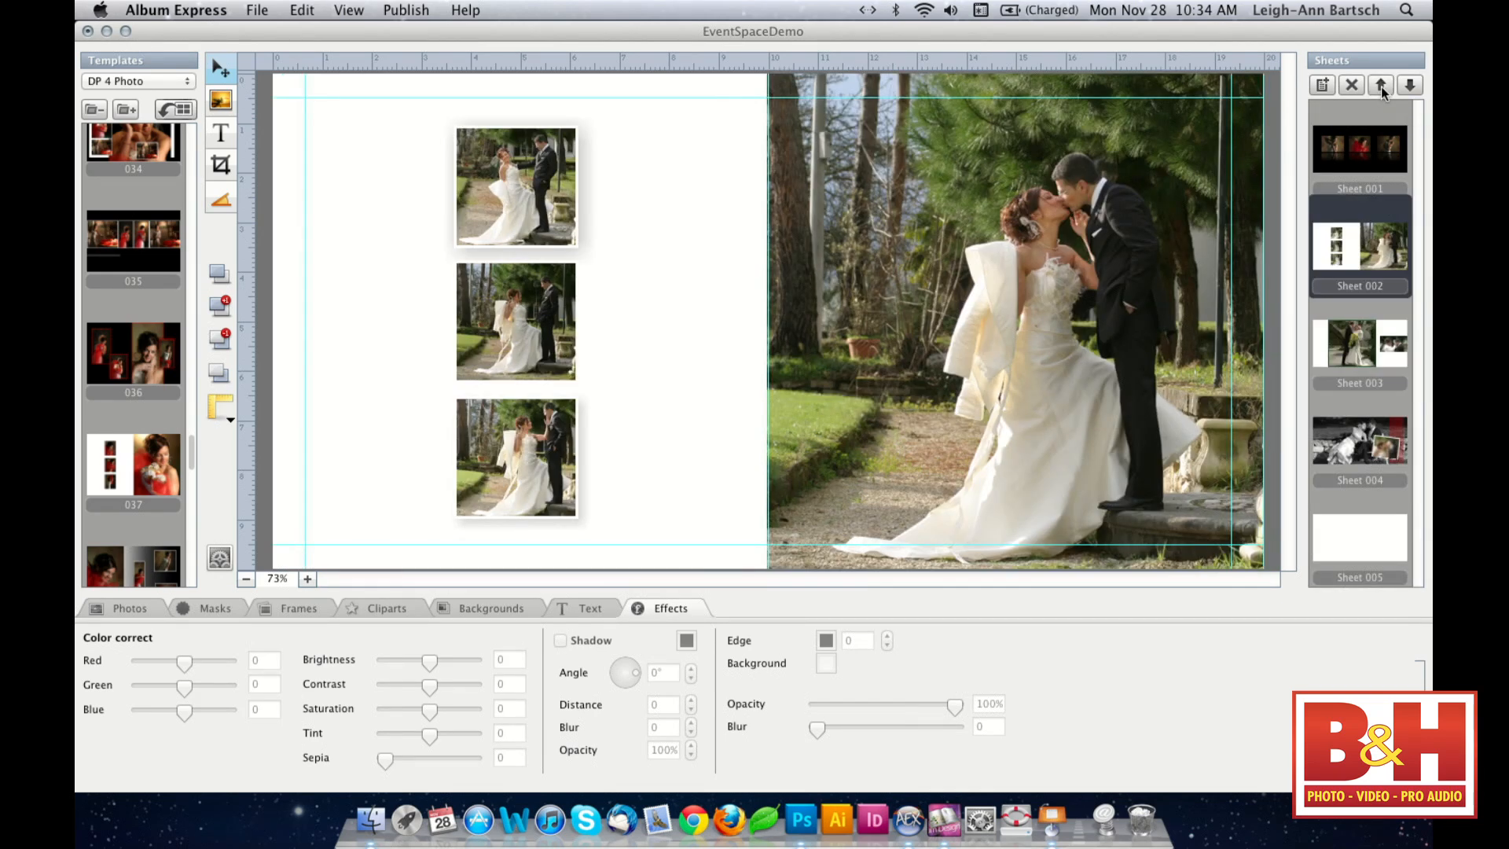
click(1411, 86)
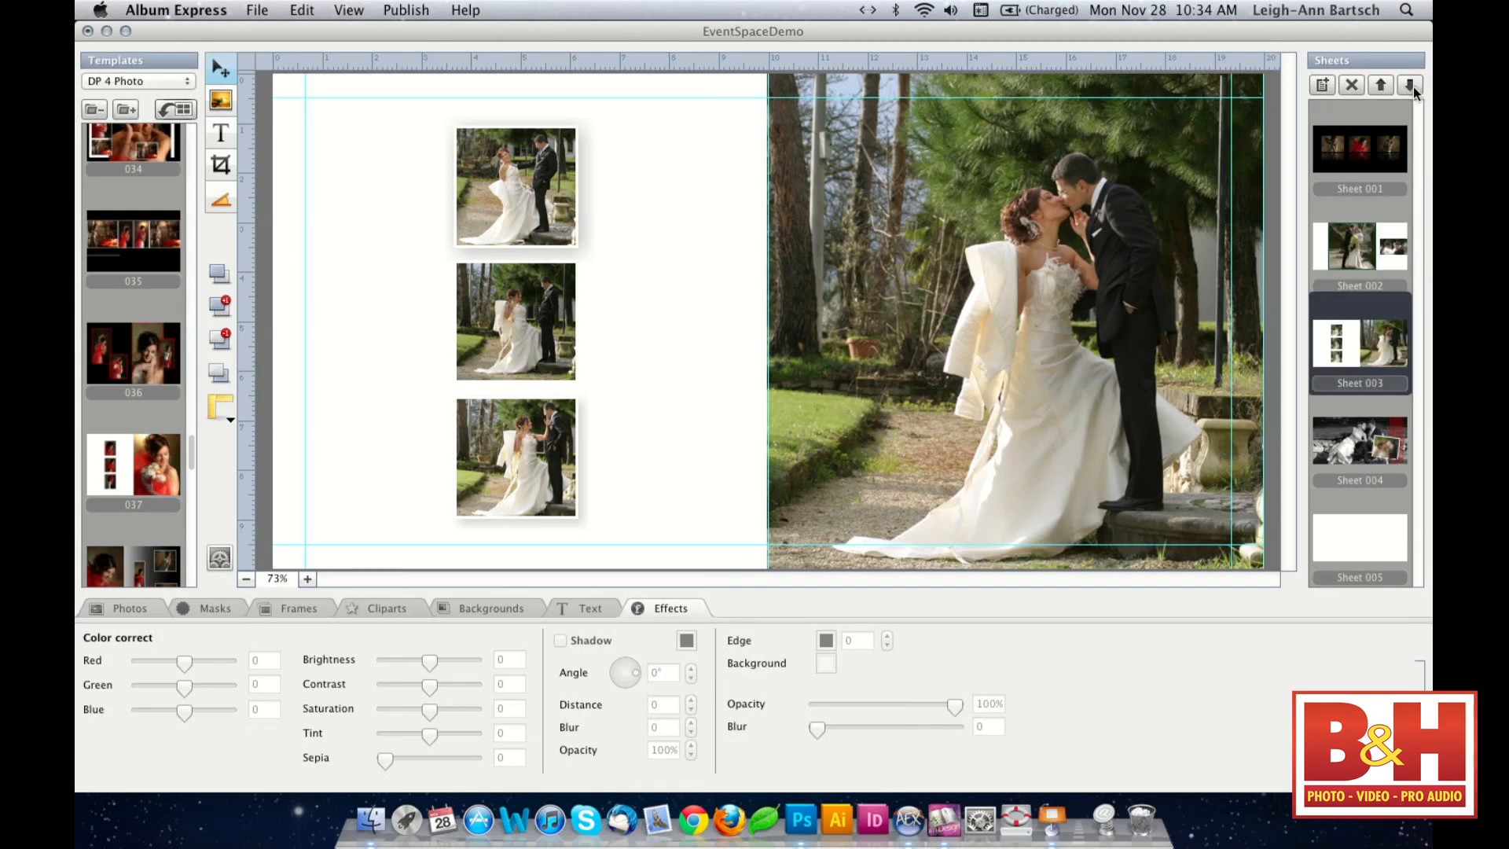
click(1411, 86)
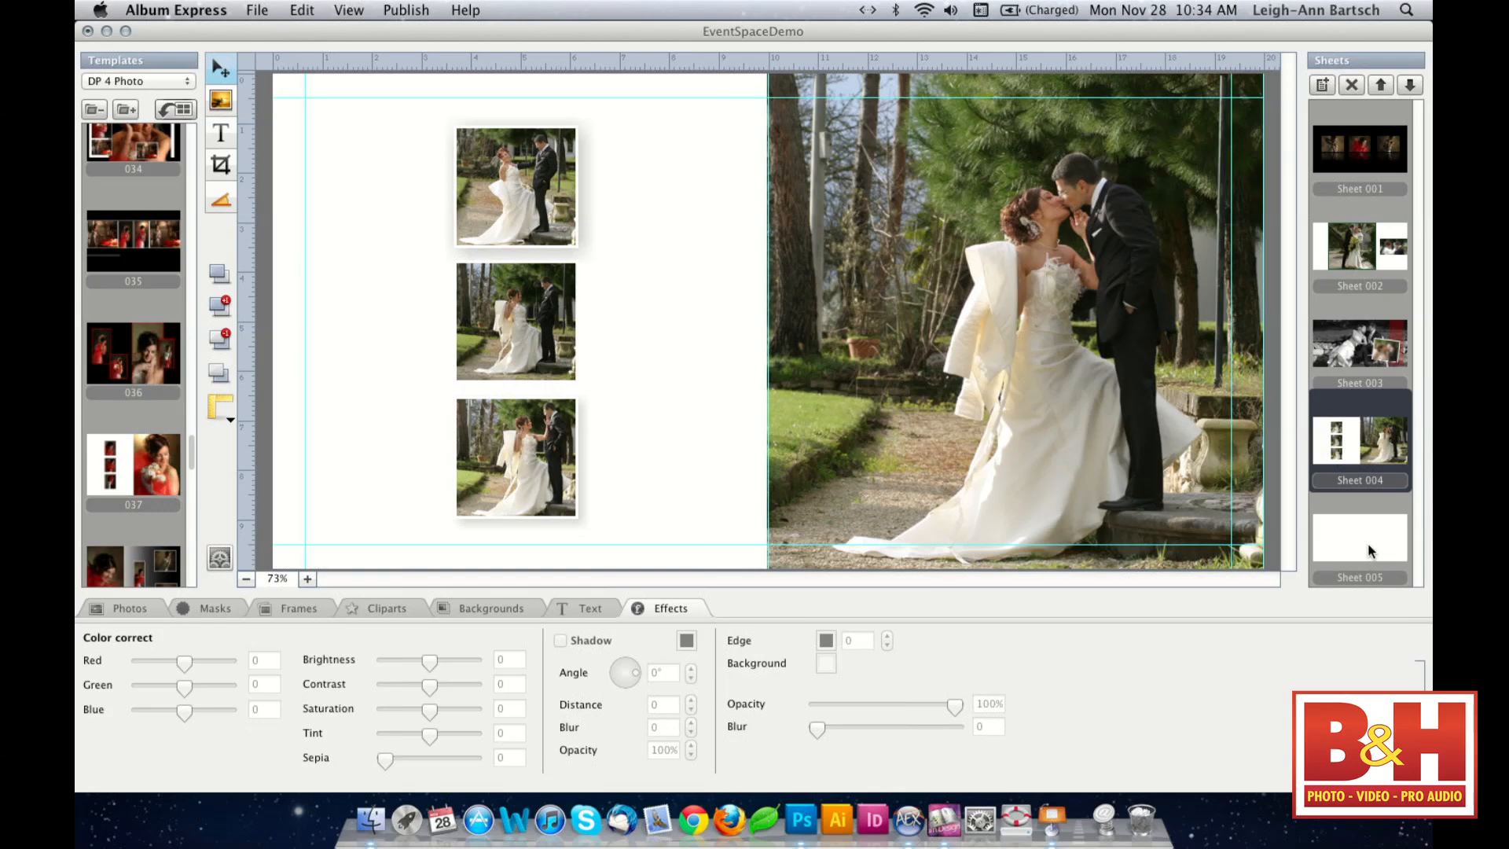
- On the blank Sheet 005, draw a photo placeholder about 5.7 ruler units wide from the upper-left guide corner down to the lower guide
click(1374, 533)
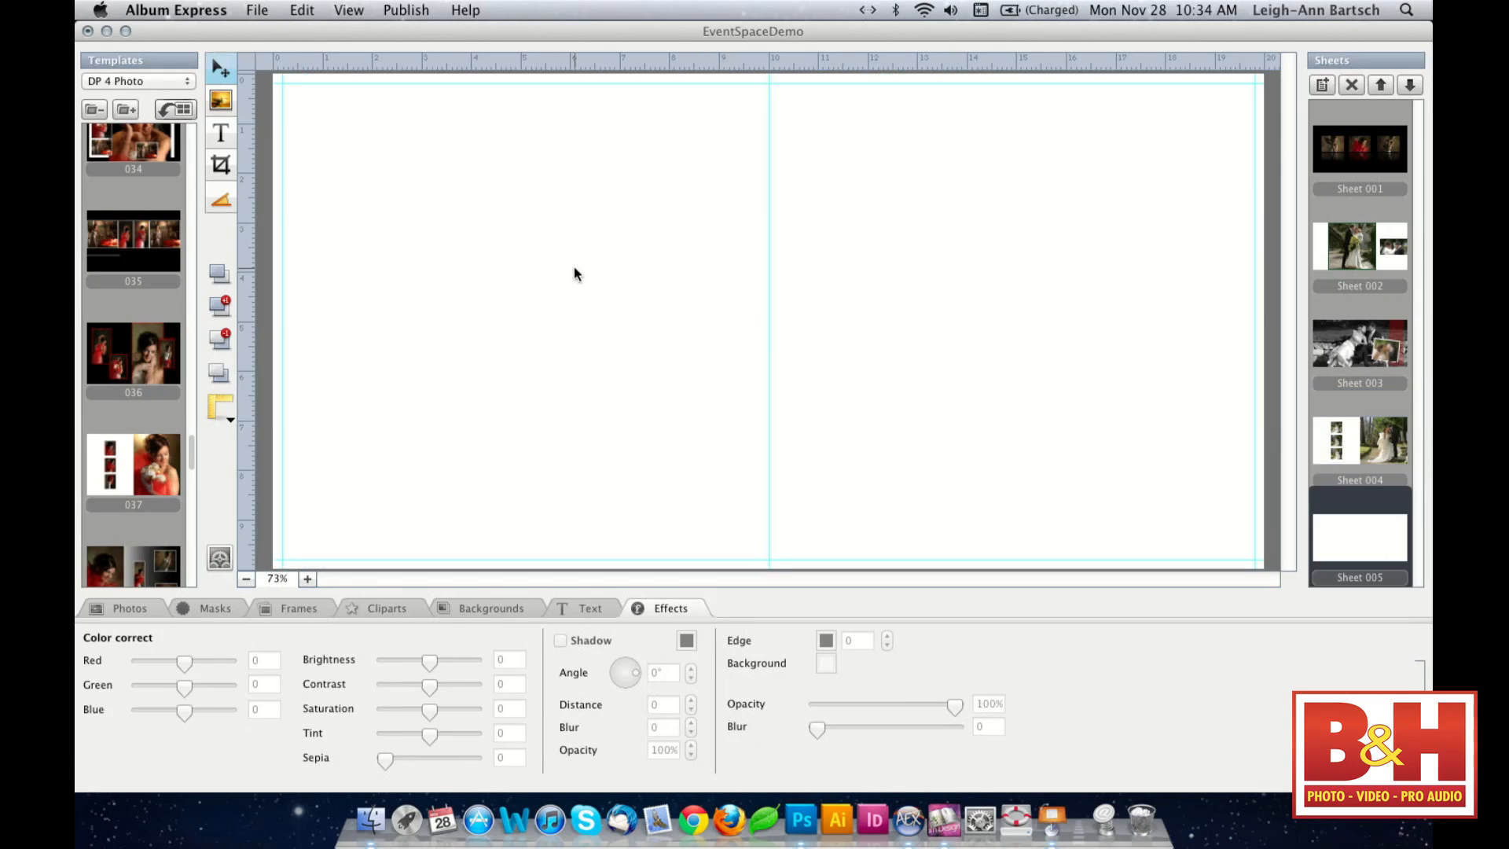
click(222, 102)
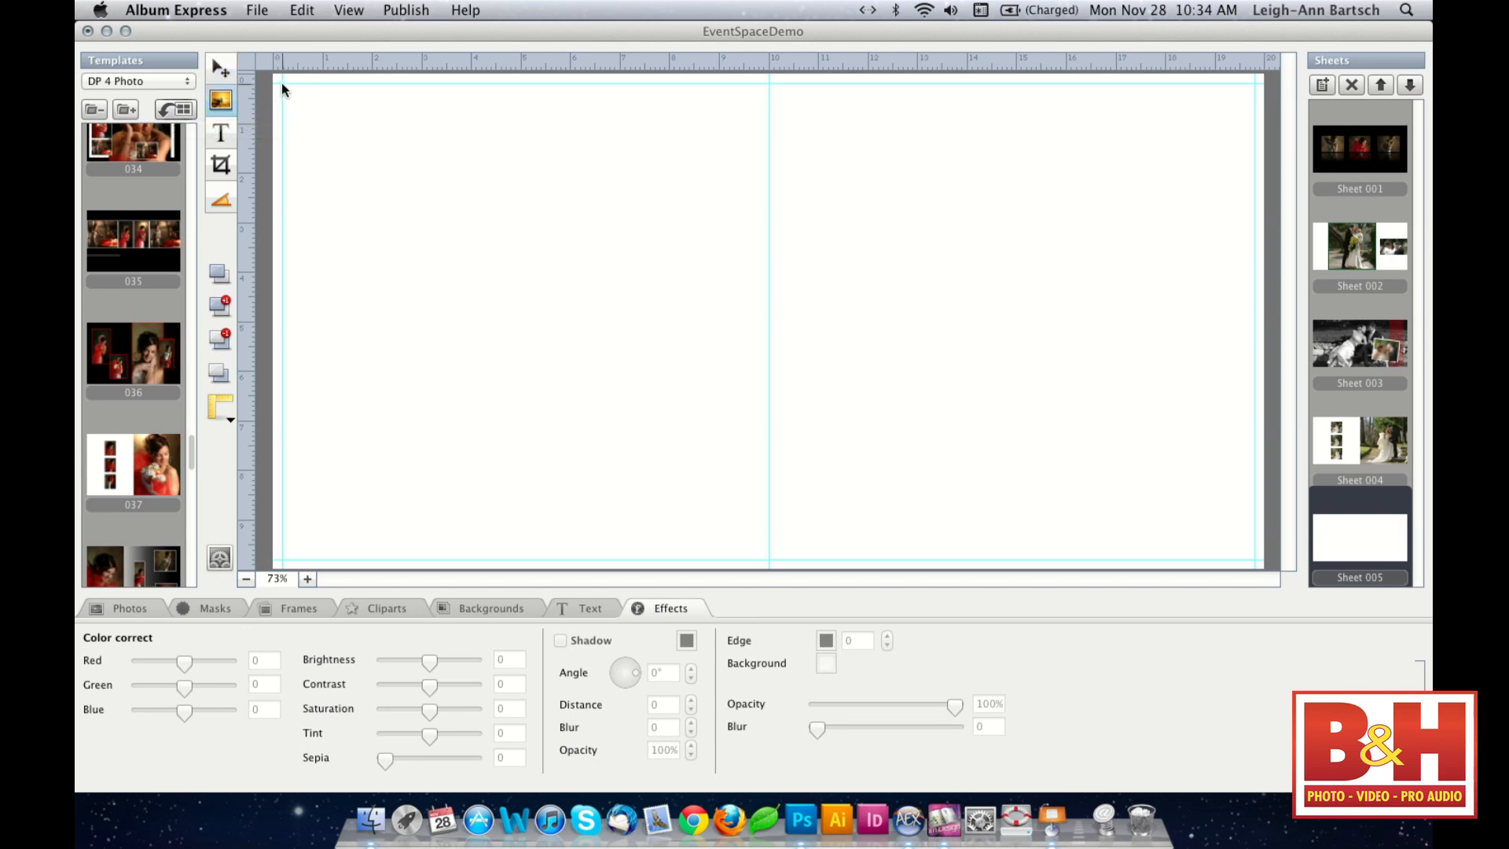
drag(281, 83, 386, 187)
drag(387, 273, 567, 574)
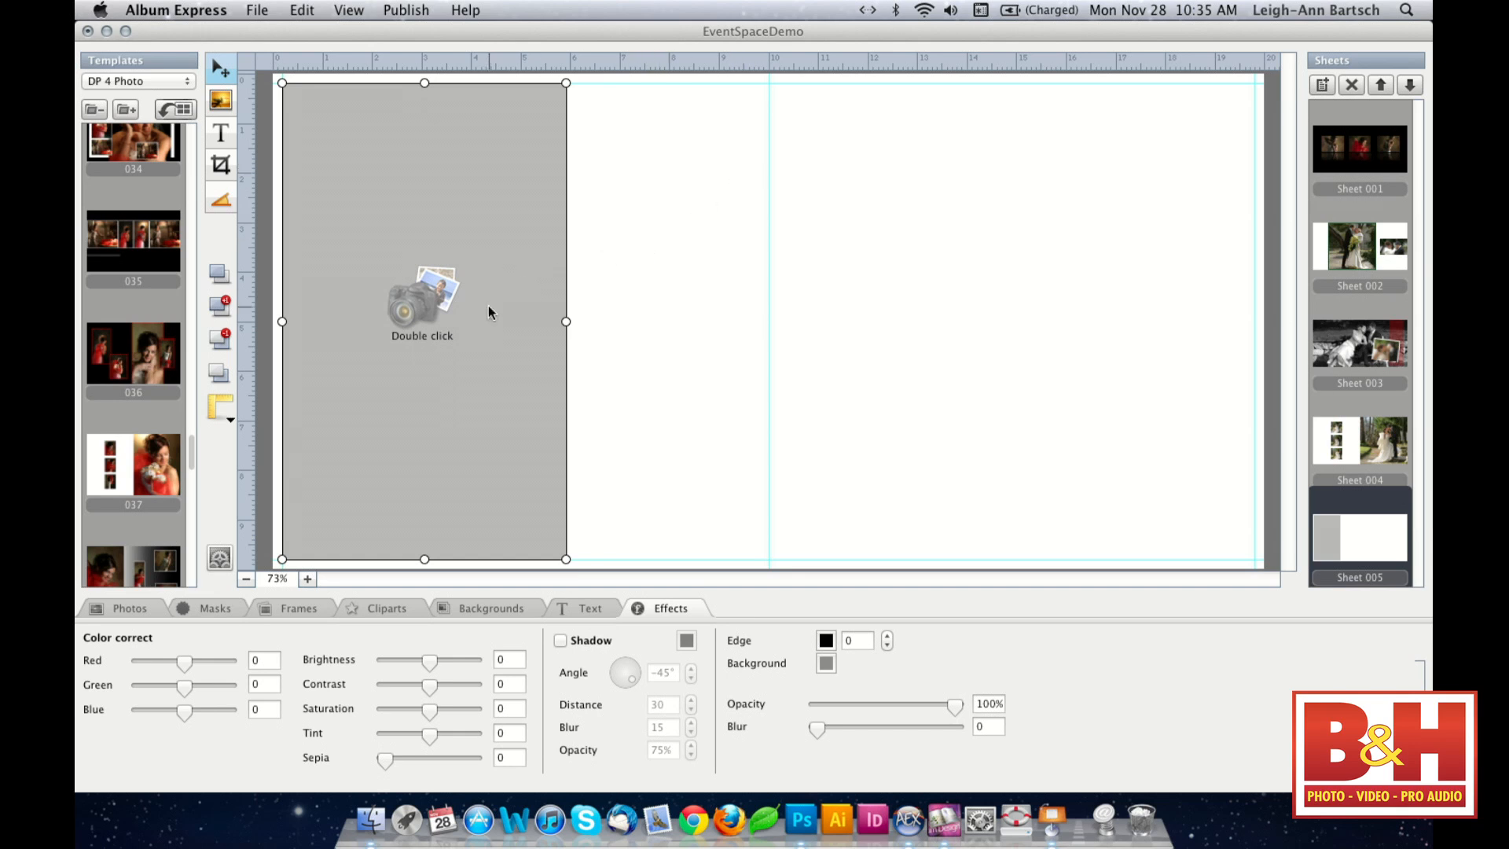
- Duplicate the tall photo placeholder and place the copy beside the original, across the centre guide
click(223, 98)
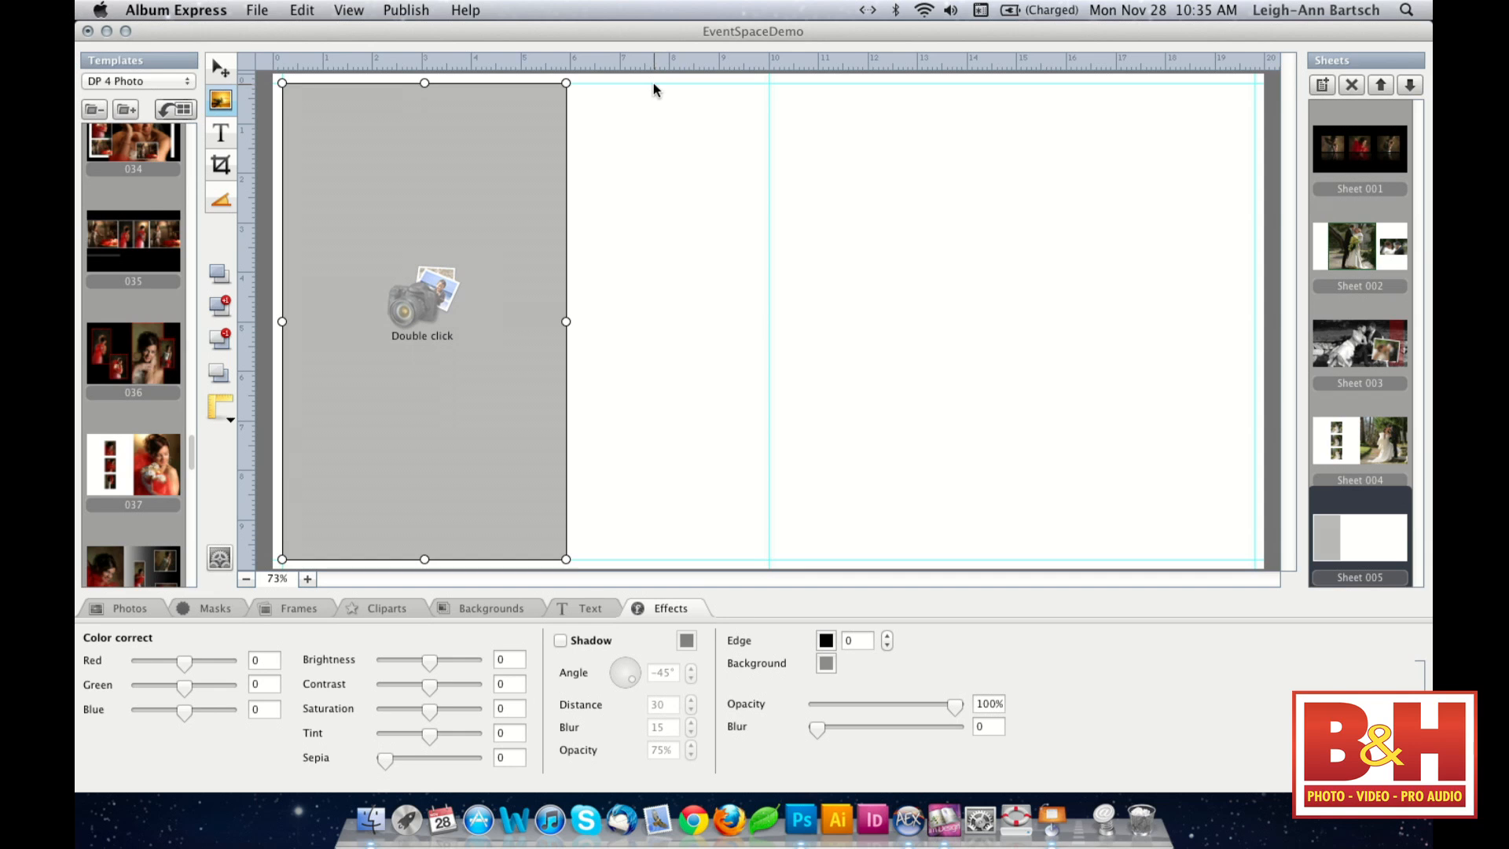
click(517, 143)
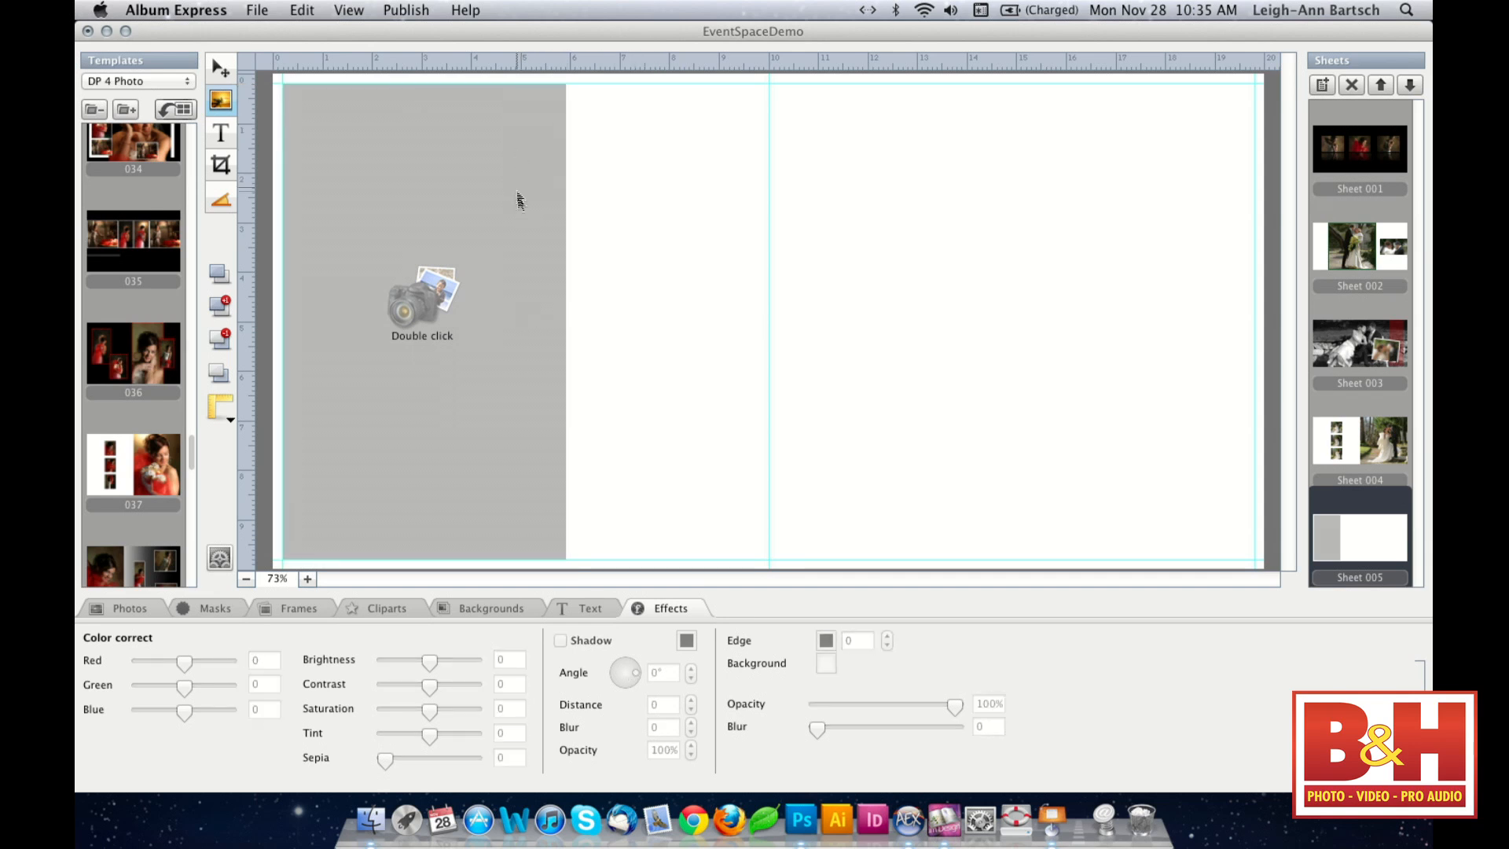
click(221, 68)
click(381, 175)
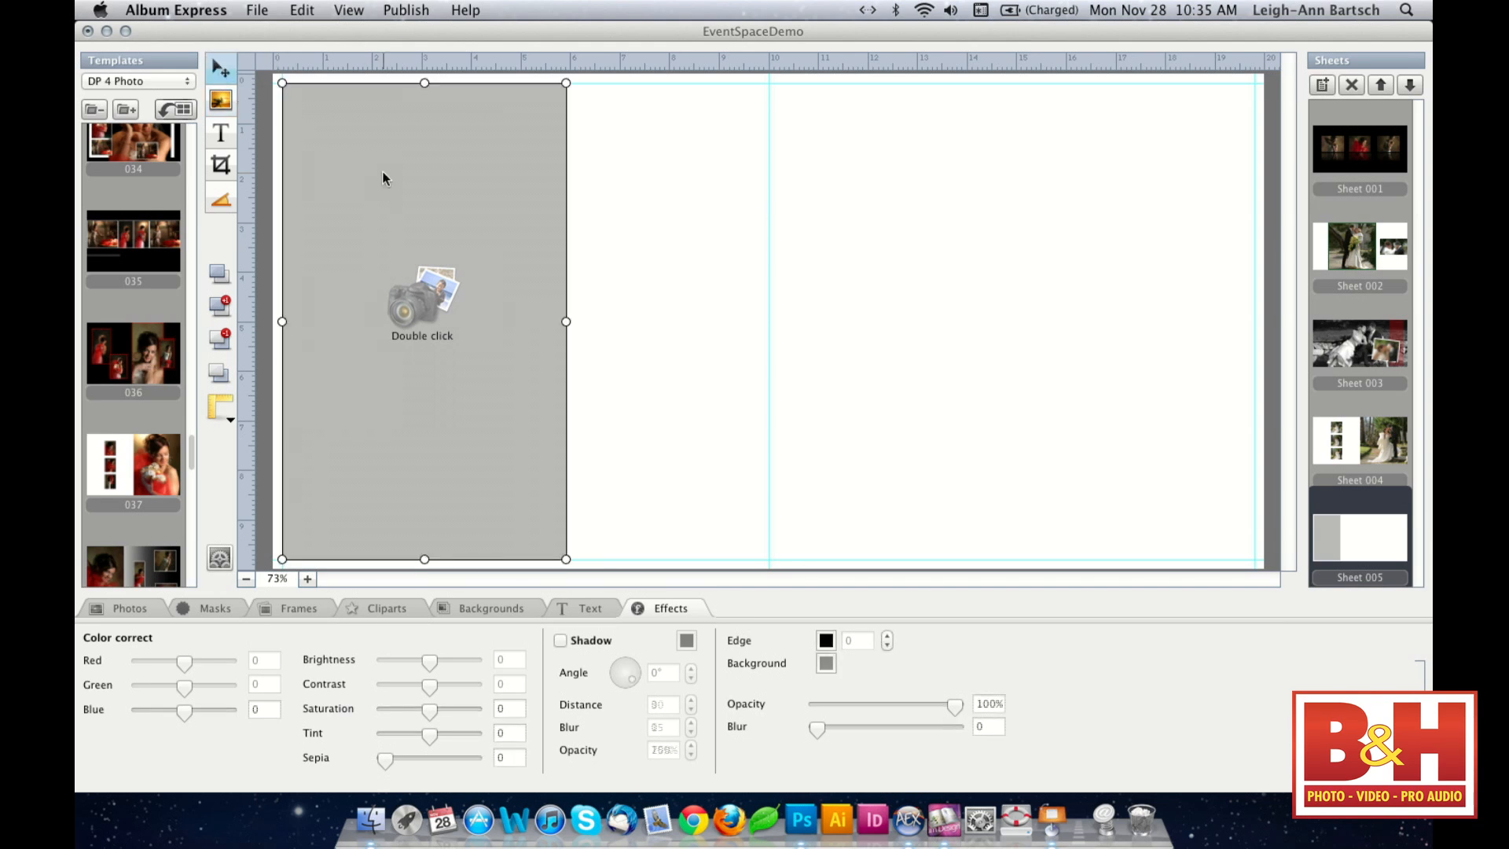
drag(383, 177, 767, 209)
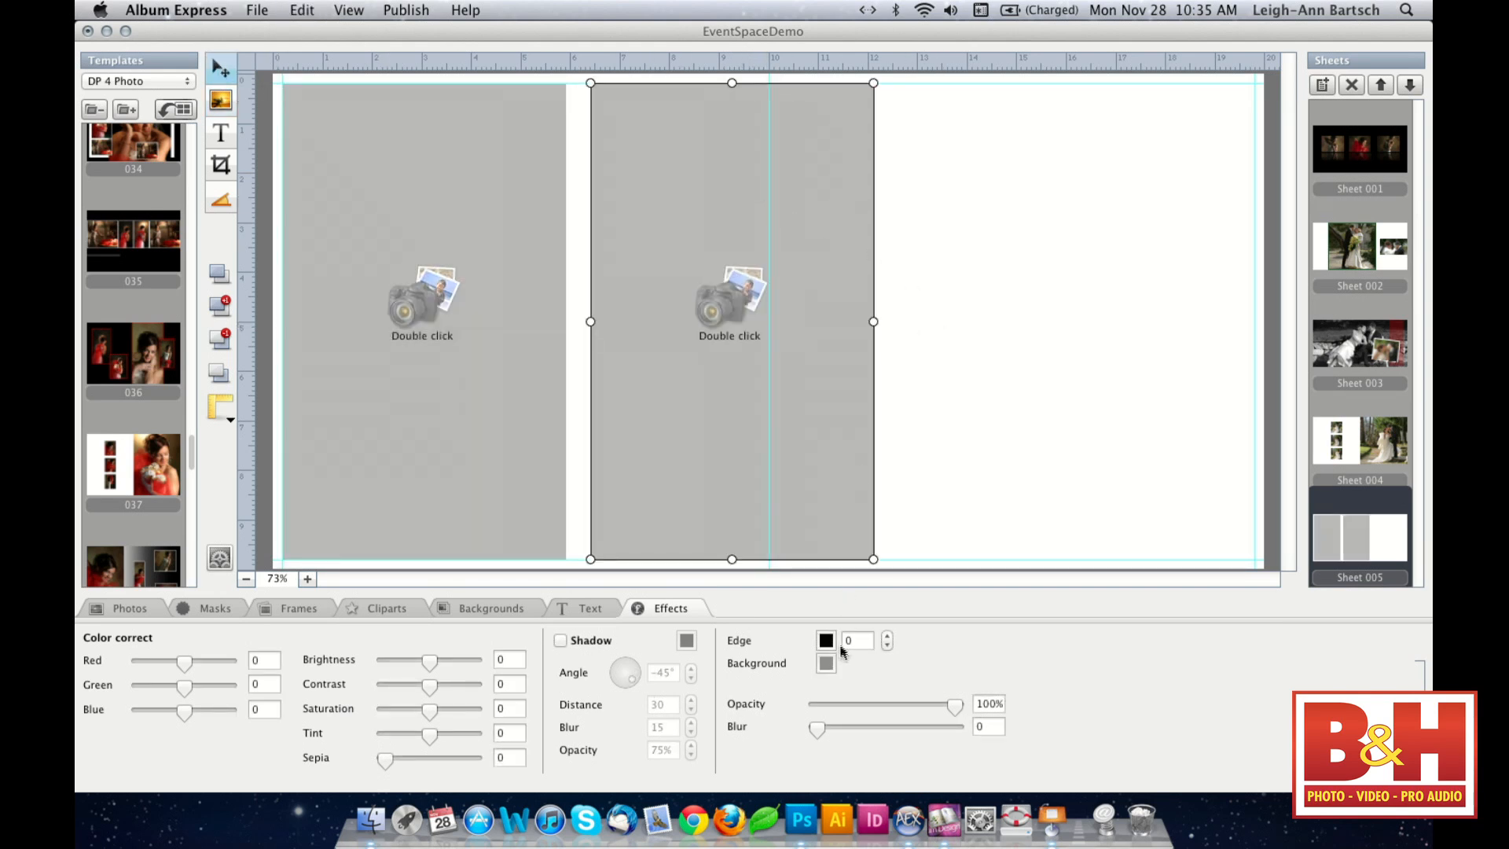
- Shrink the copied placeholder to about 4.5 by 7.5 ruler units and align its right edge to the centre guide, overlapping the first
drag(871, 560, 843, 544)
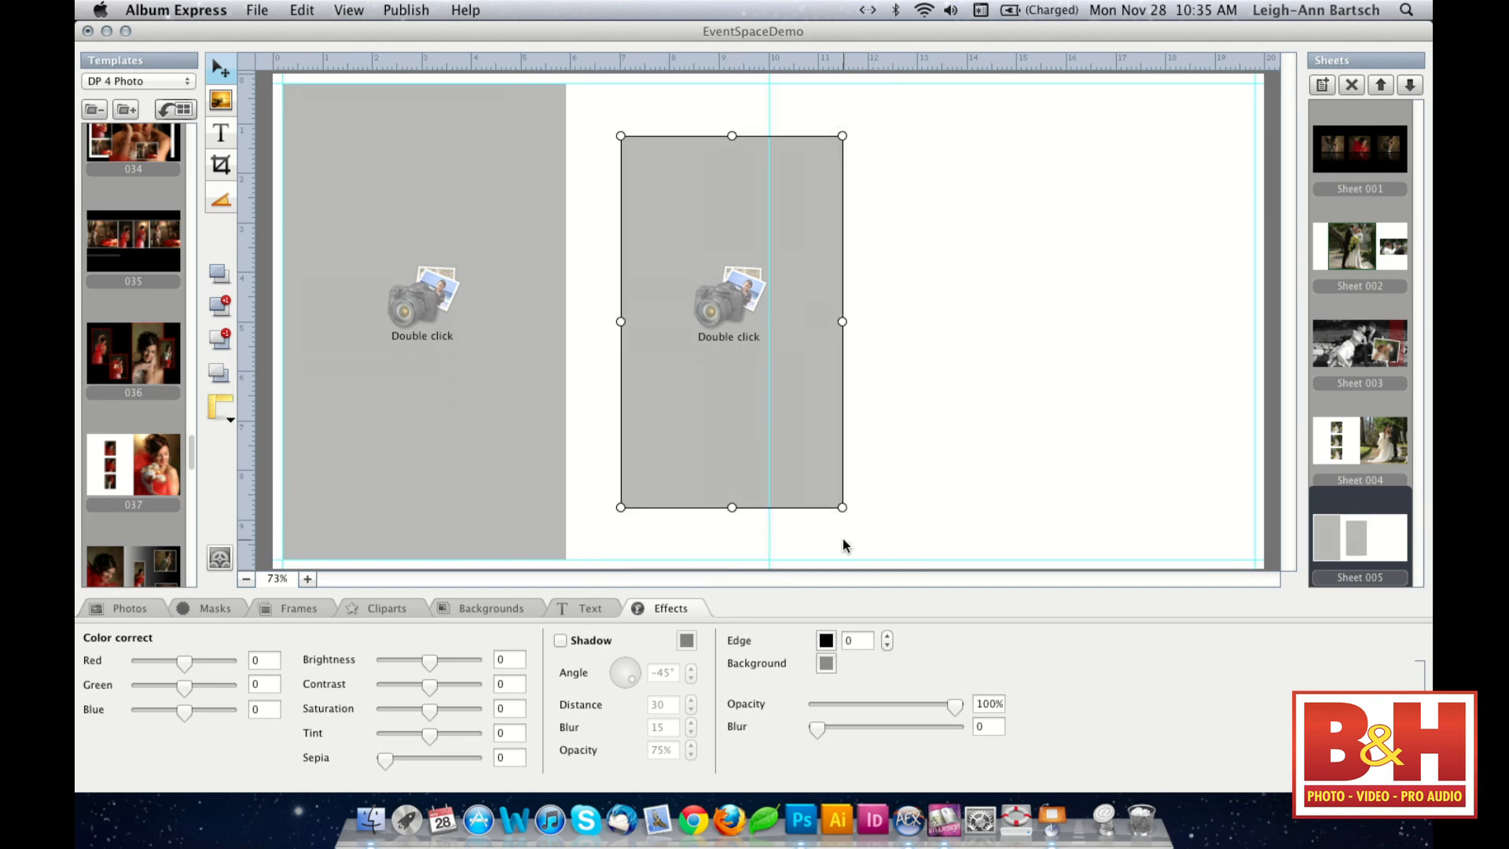
click(929, 535)
drag(637, 186, 556, 174)
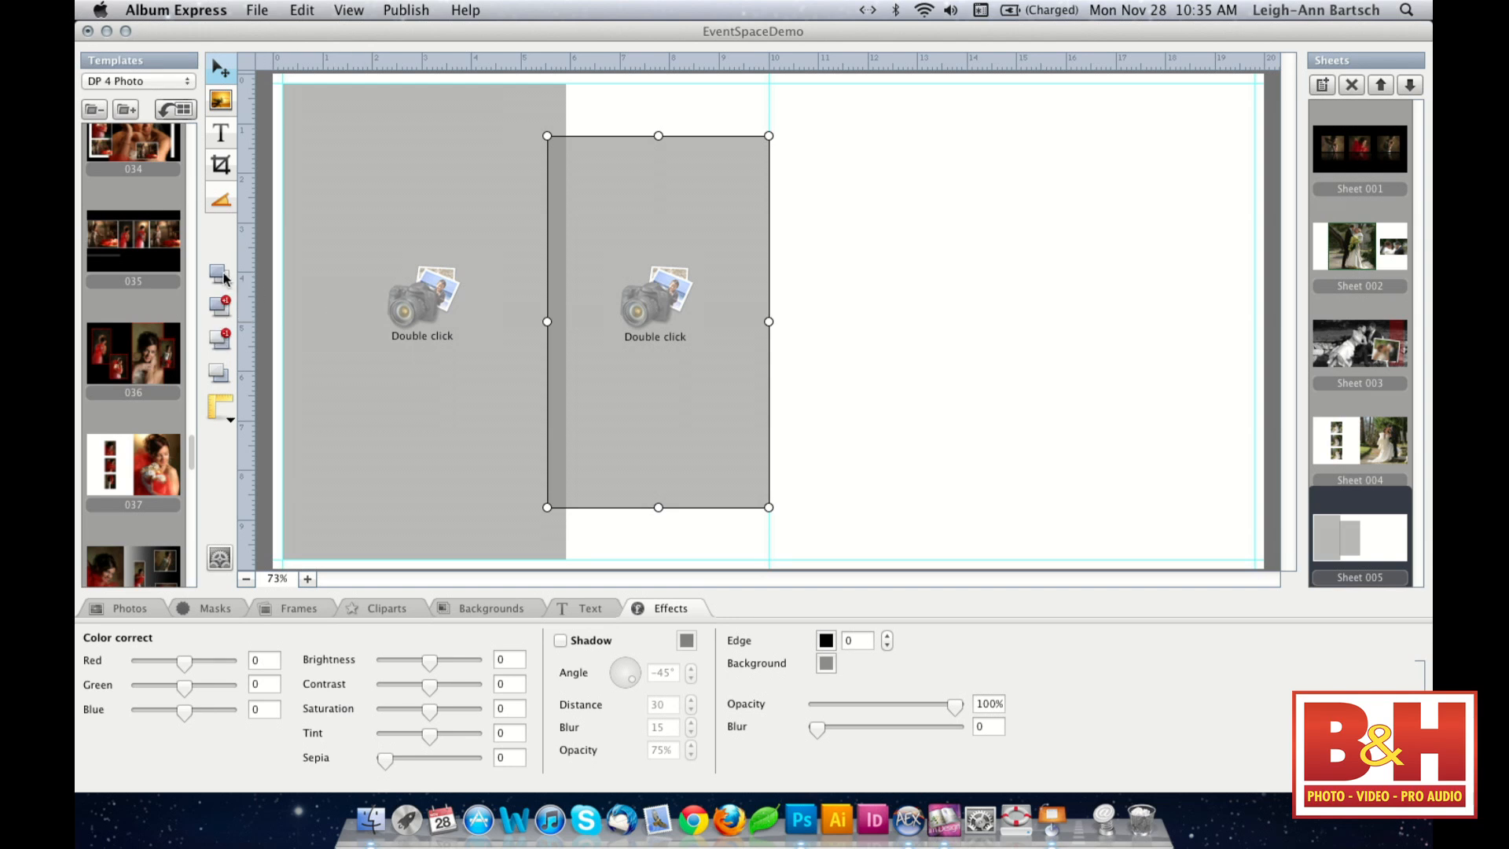
click(221, 99)
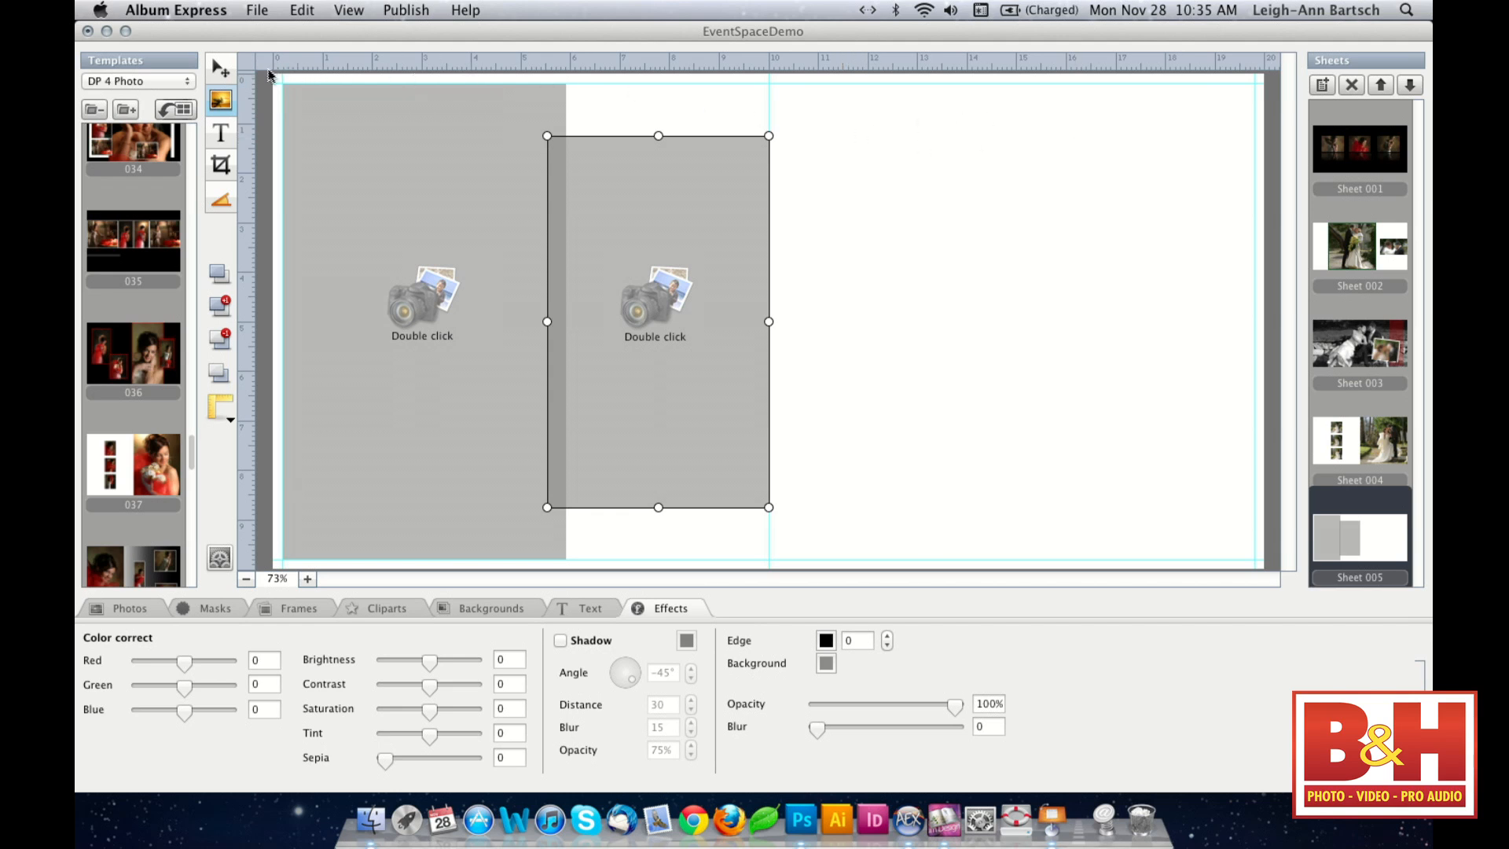
mouse_move(265, 83)
mouse_down()
mouse_move(427, 129)
mouse_move(273, 92)
mouse_up()
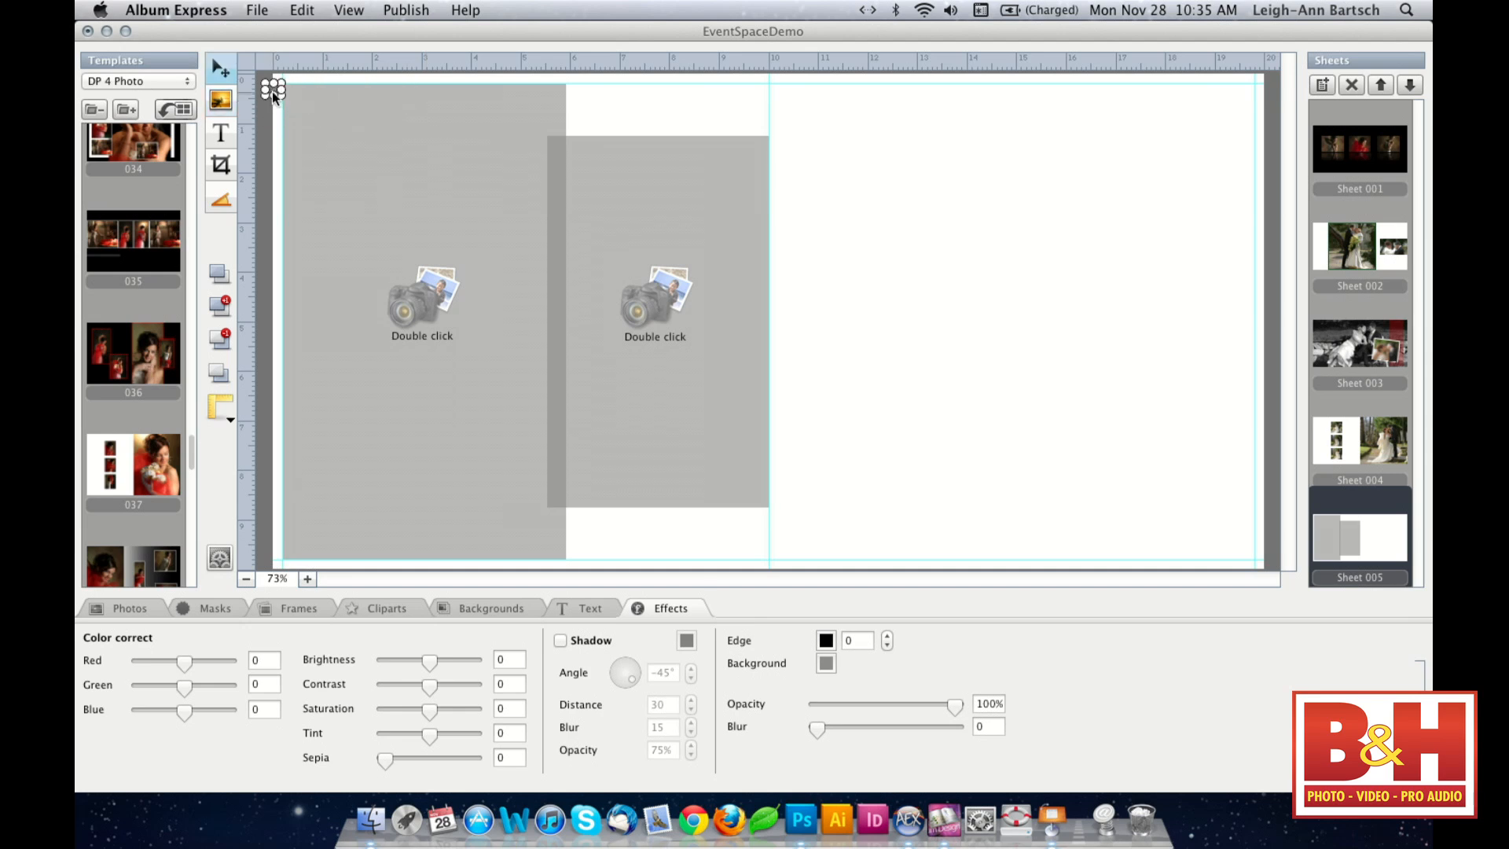
key(Delete)
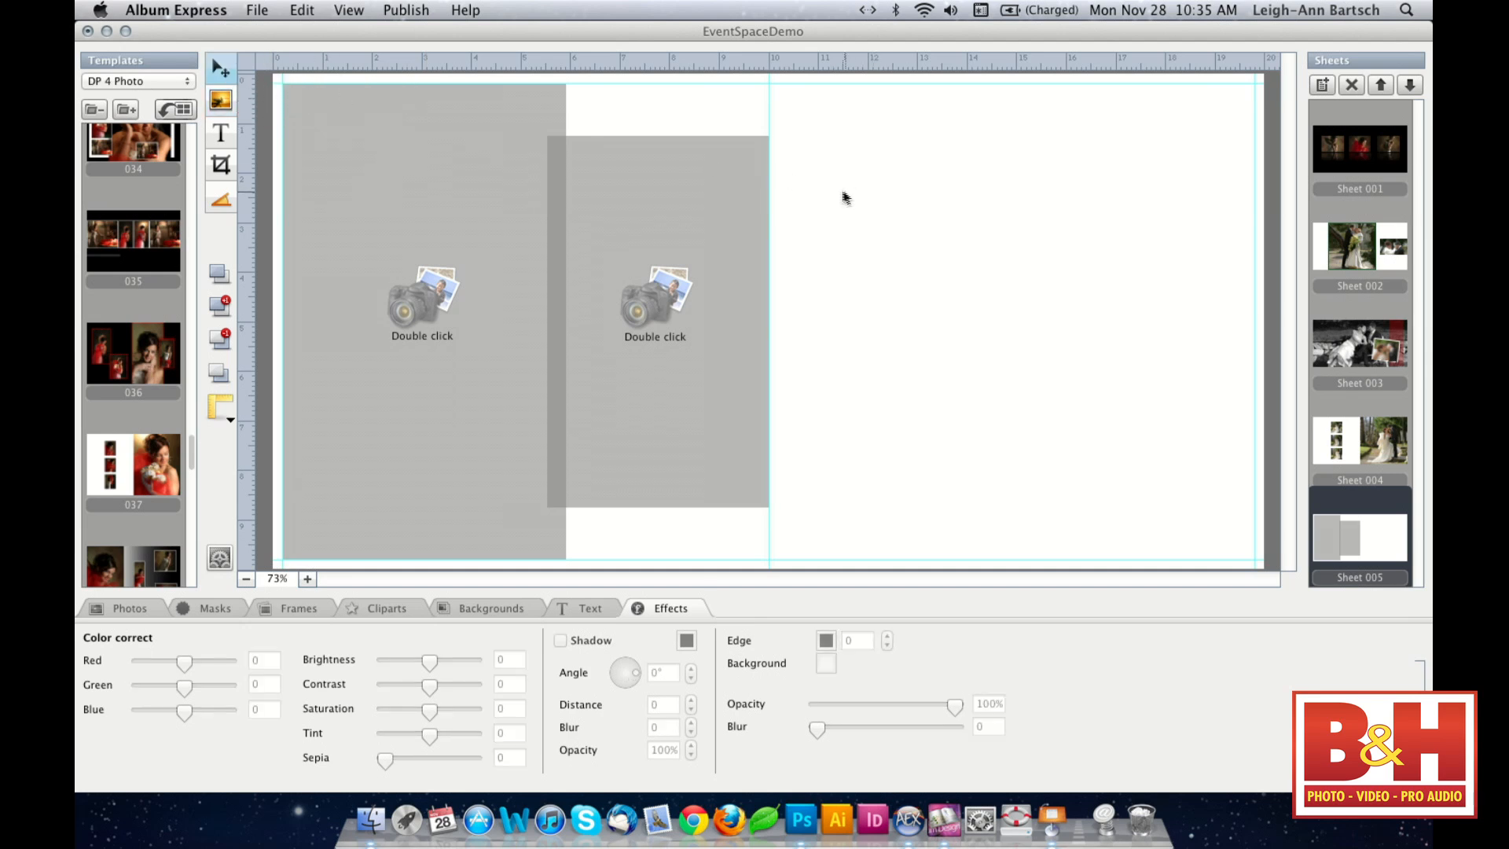
- Draw a square photo placeholder about 2.6 ruler units wide on the right-hand page and place a copy directly below it
drag(851, 134, 963, 312)
drag(853, 157, 900, 390)
key(super+v)
drag(1002, 372, 903, 263)
- Nudge both small square placeholders down together by a slight amount
click(904, 268)
shift+click(908, 365)
key(Down)
key(Down)
key(Down)
key(Down)
key(Down)
key(Down)
key(Down)
key(Down)
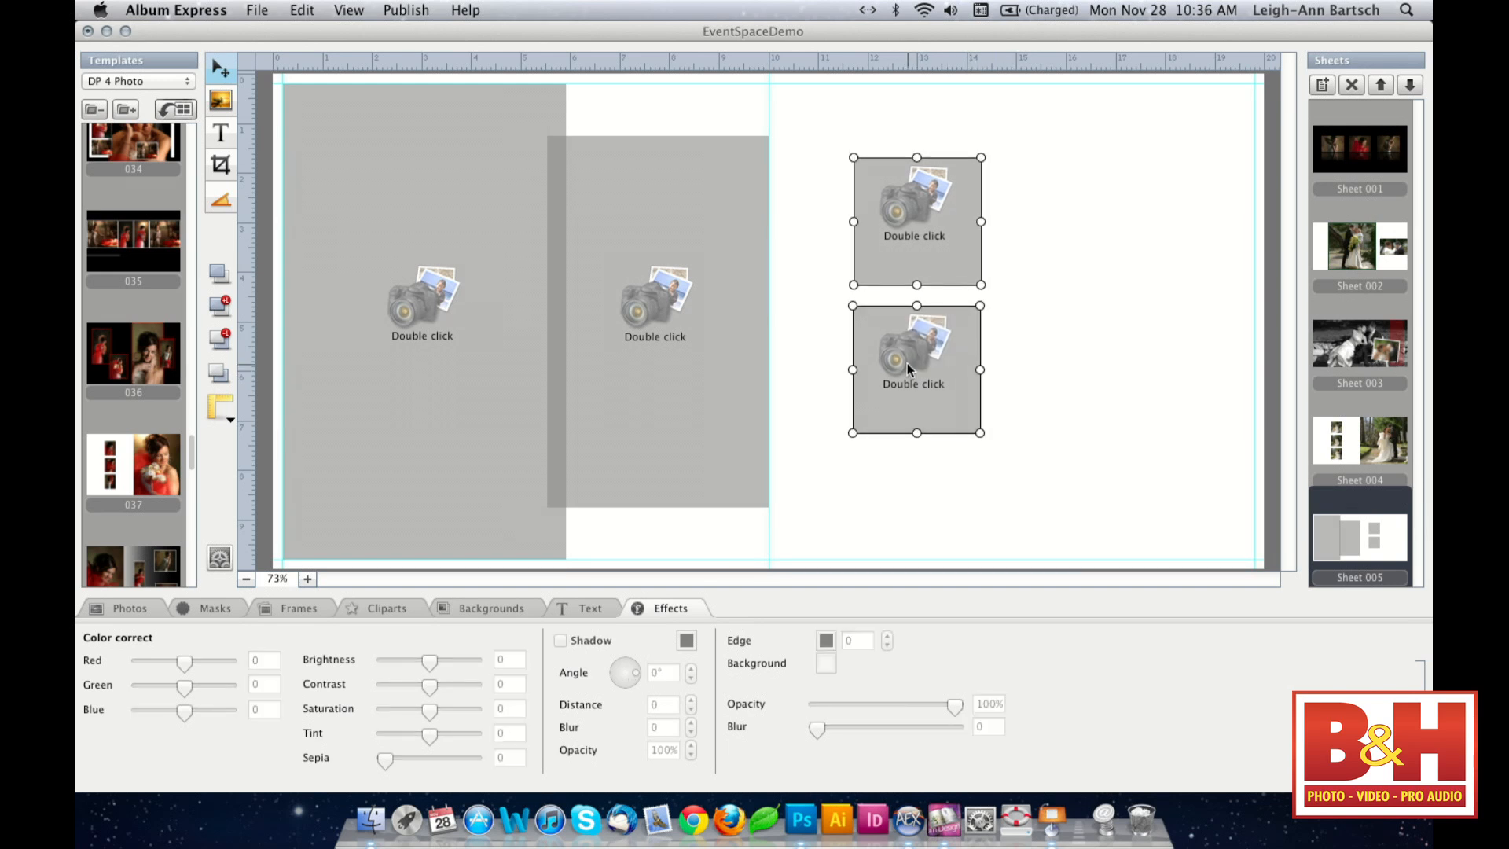
click(1031, 378)
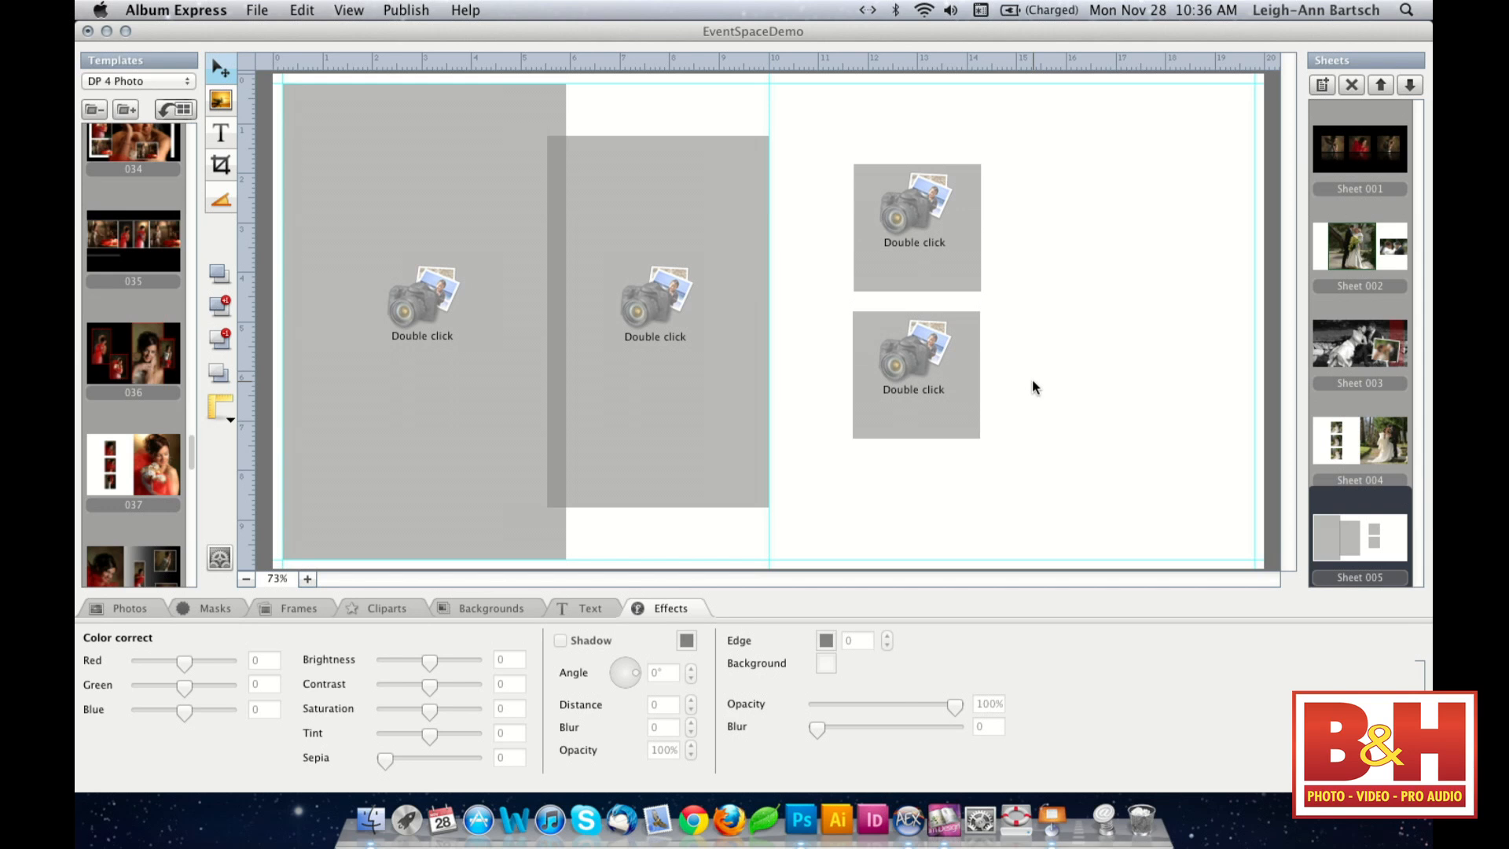
- Fill the largest placeholder with 0008.jpg from Demo Photos and the overlapping placeholder beside it with 0010.jpg
click(121, 609)
click(387, 413)
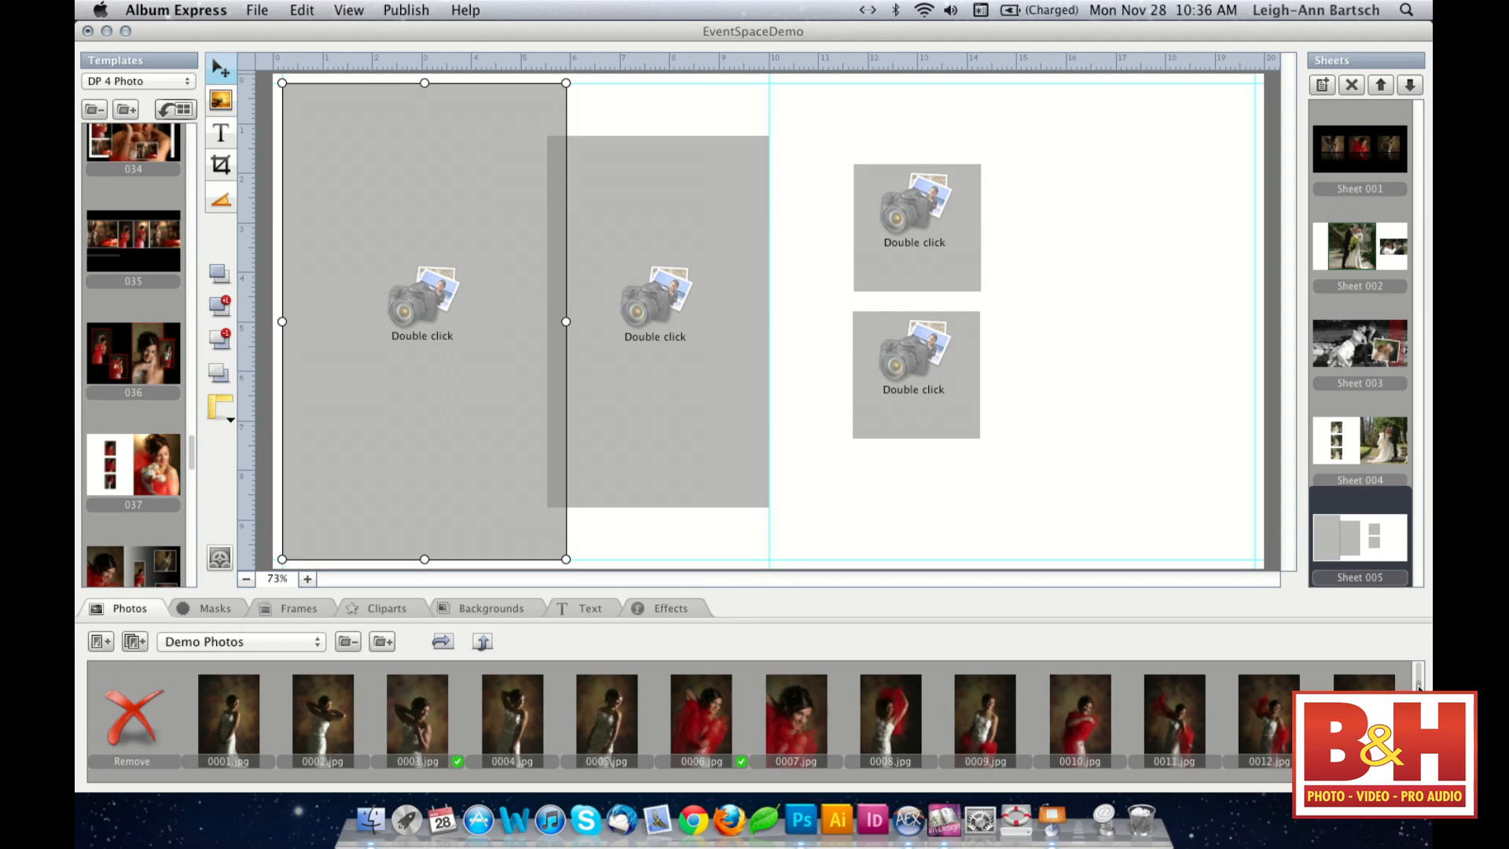
scroll(1421, 676, down, 2)
scroll(1420, 679, up, 2)
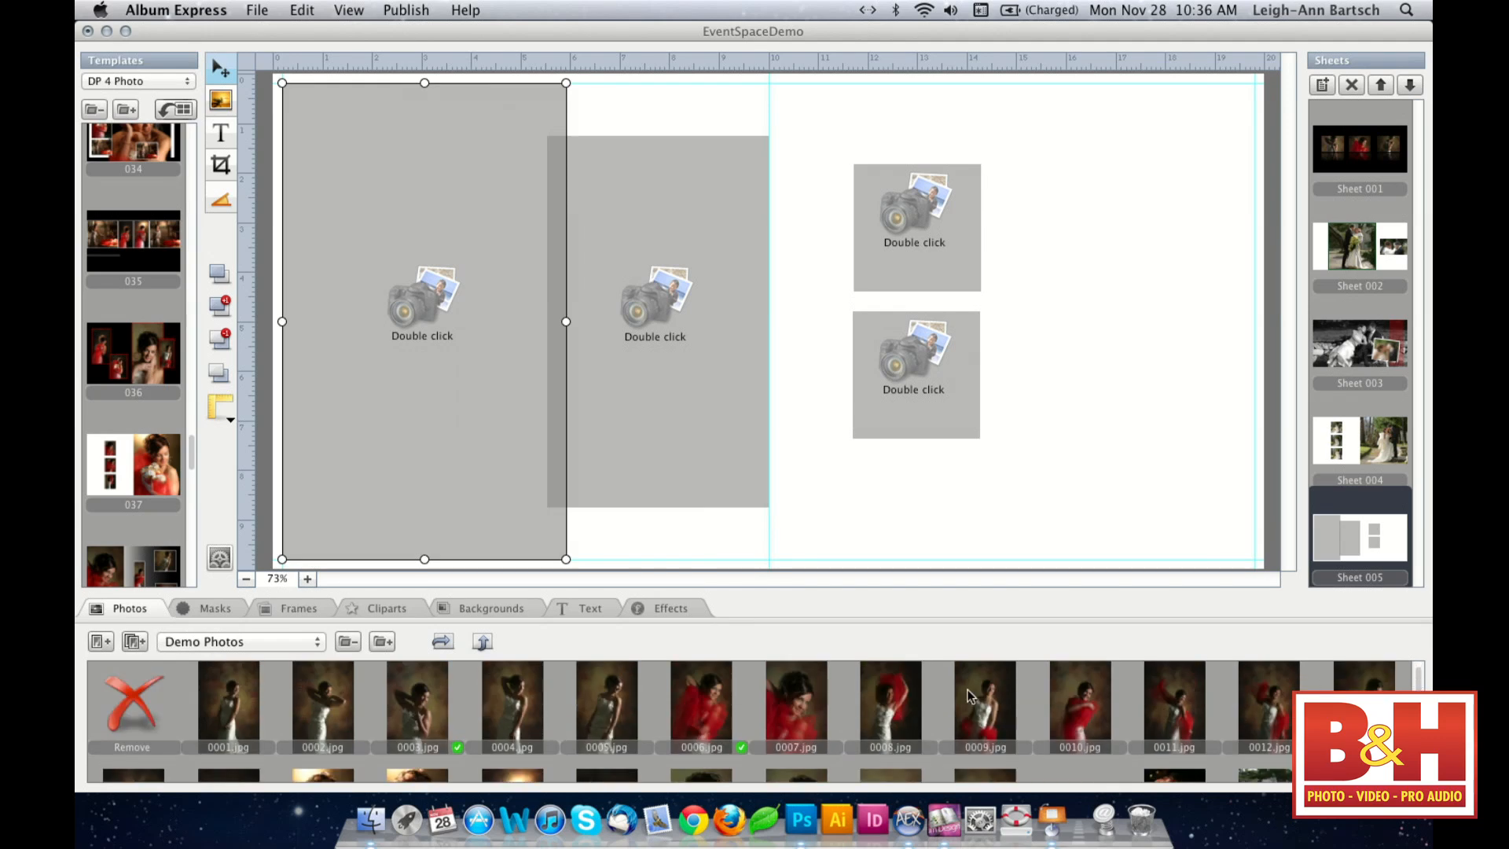
drag(878, 702, 424, 331)
click(644, 375)
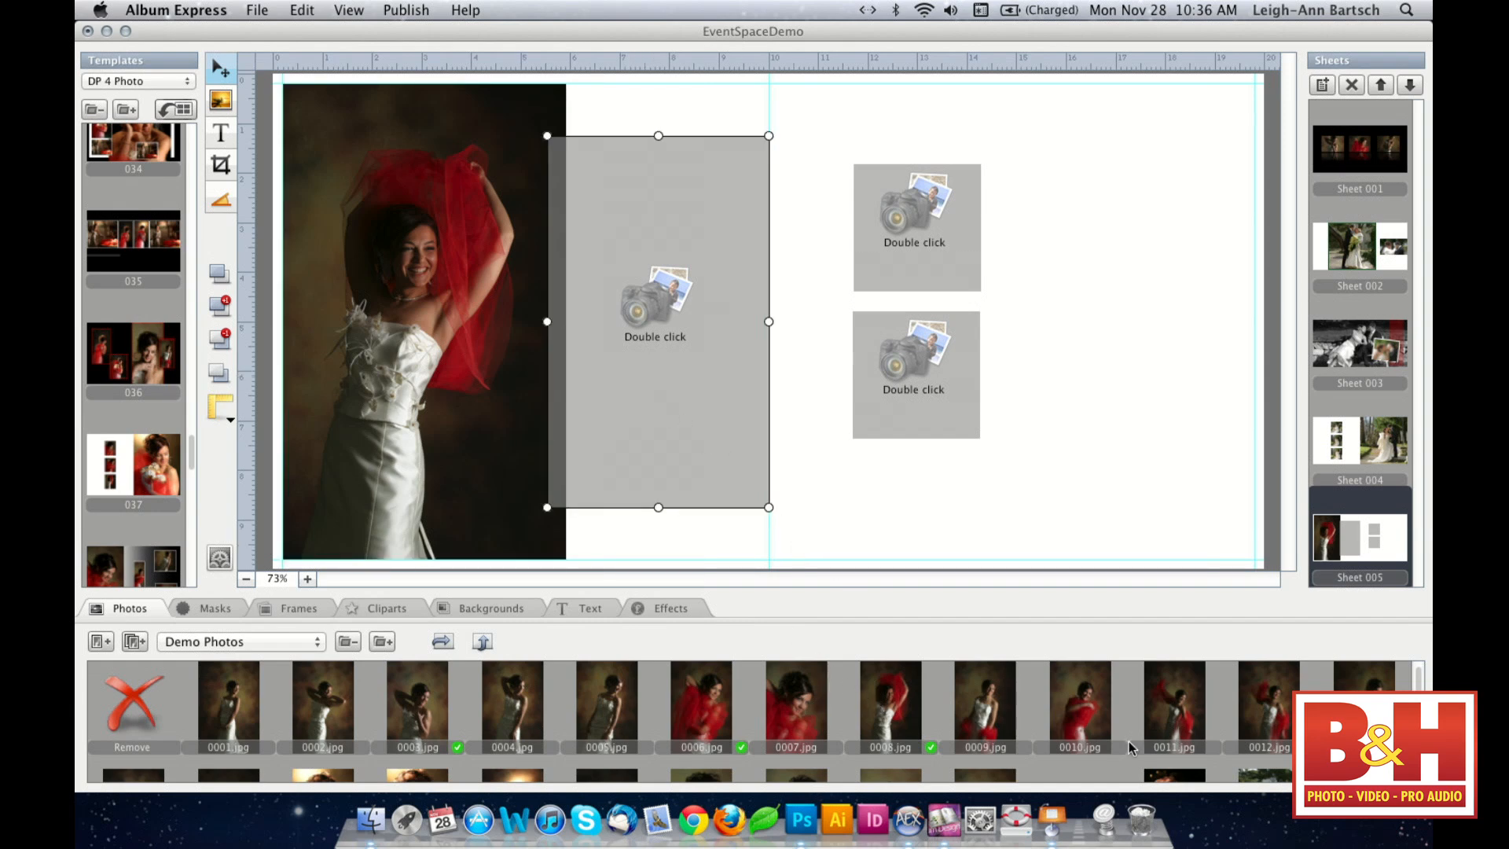
click(1086, 712)
double_click(1086, 712)
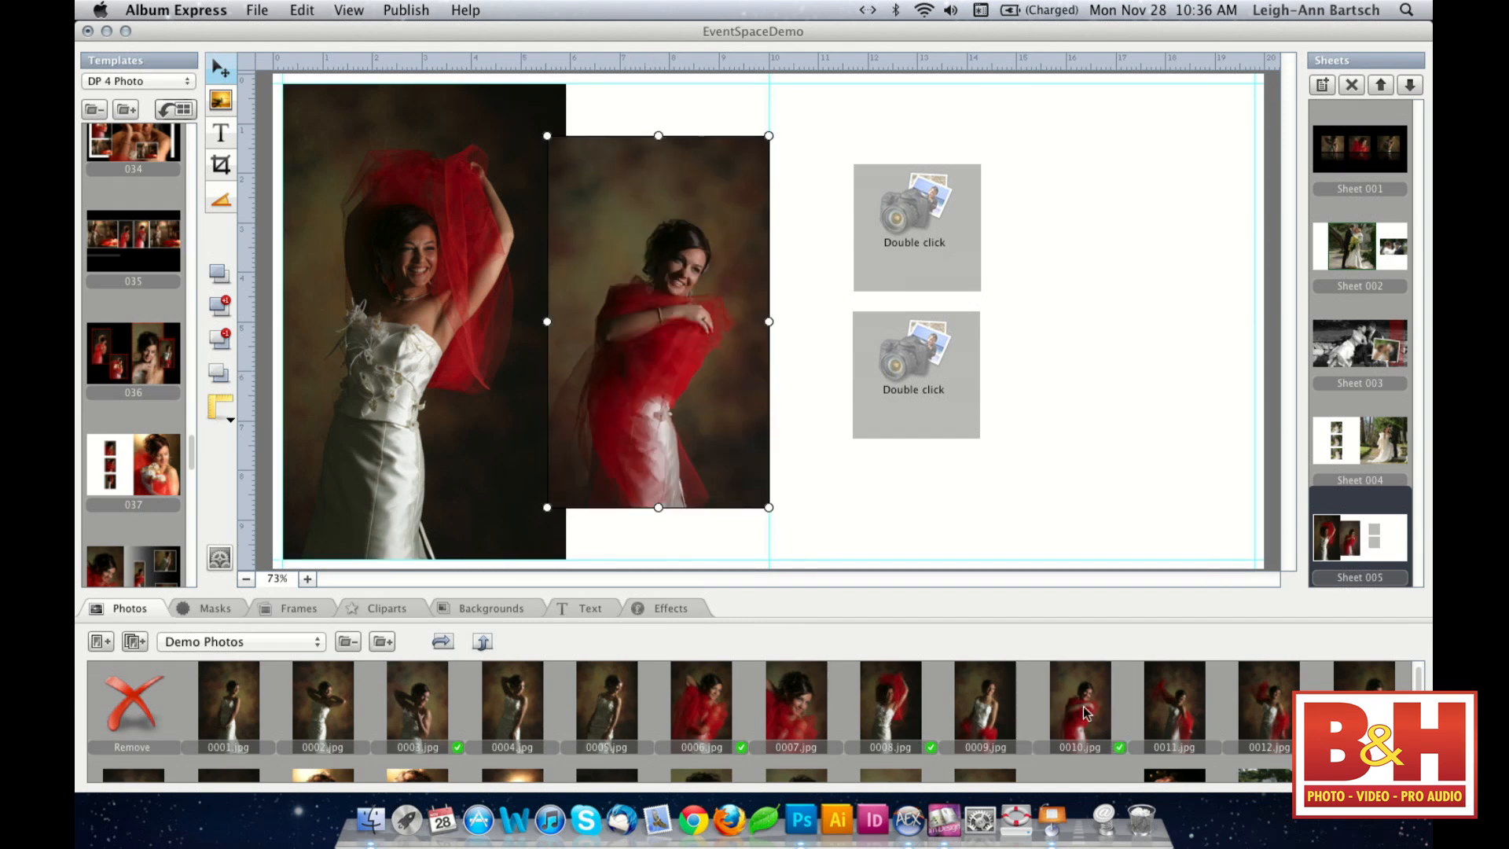
- Fill the upper square placeholder with the photo that follows 0012.jpg and the lower square with 0005.jpg
click(935, 225)
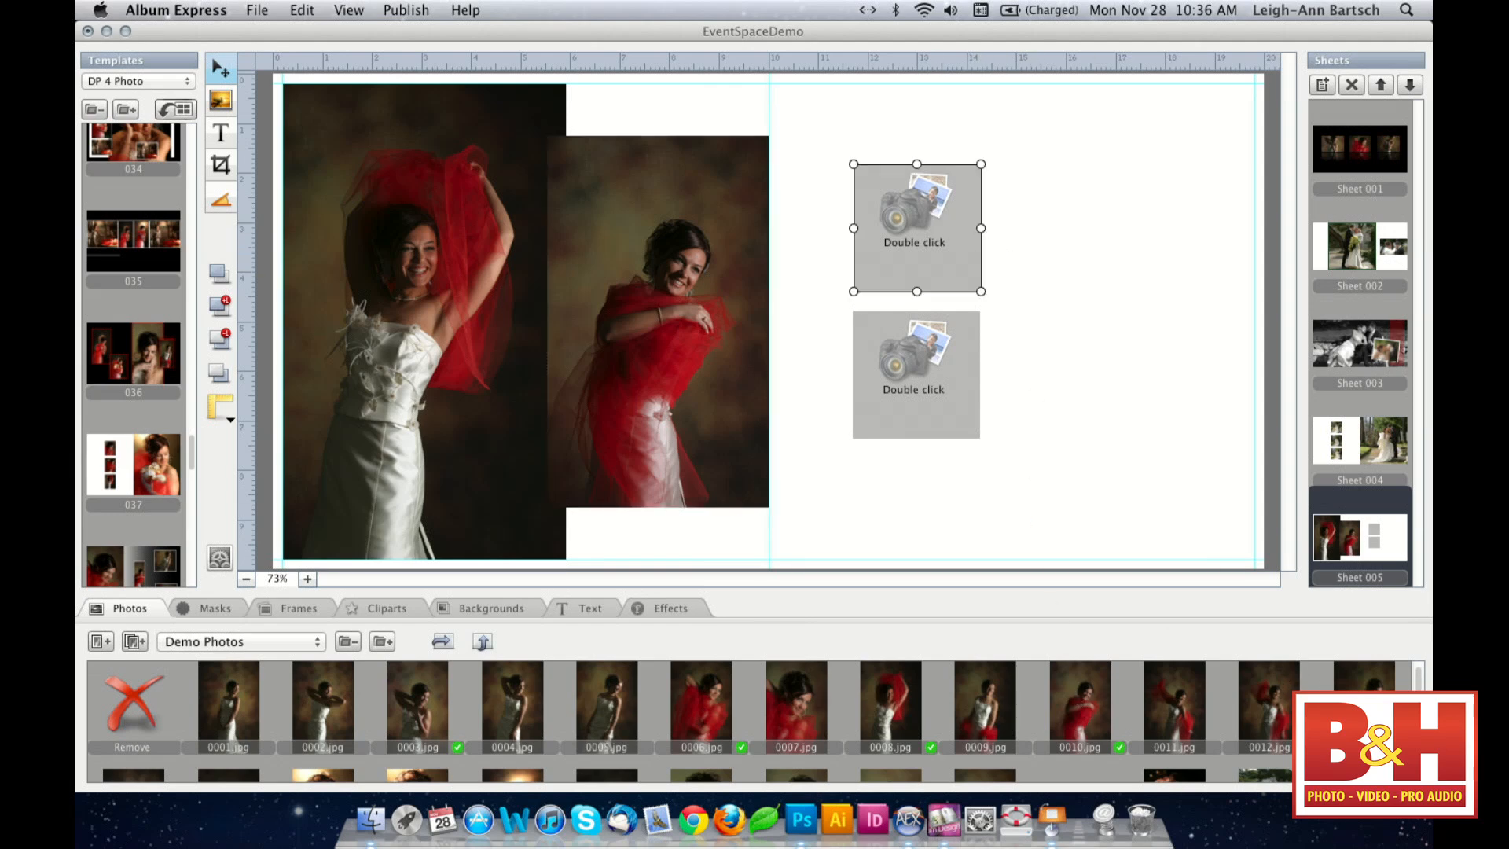
double_click(1364, 710)
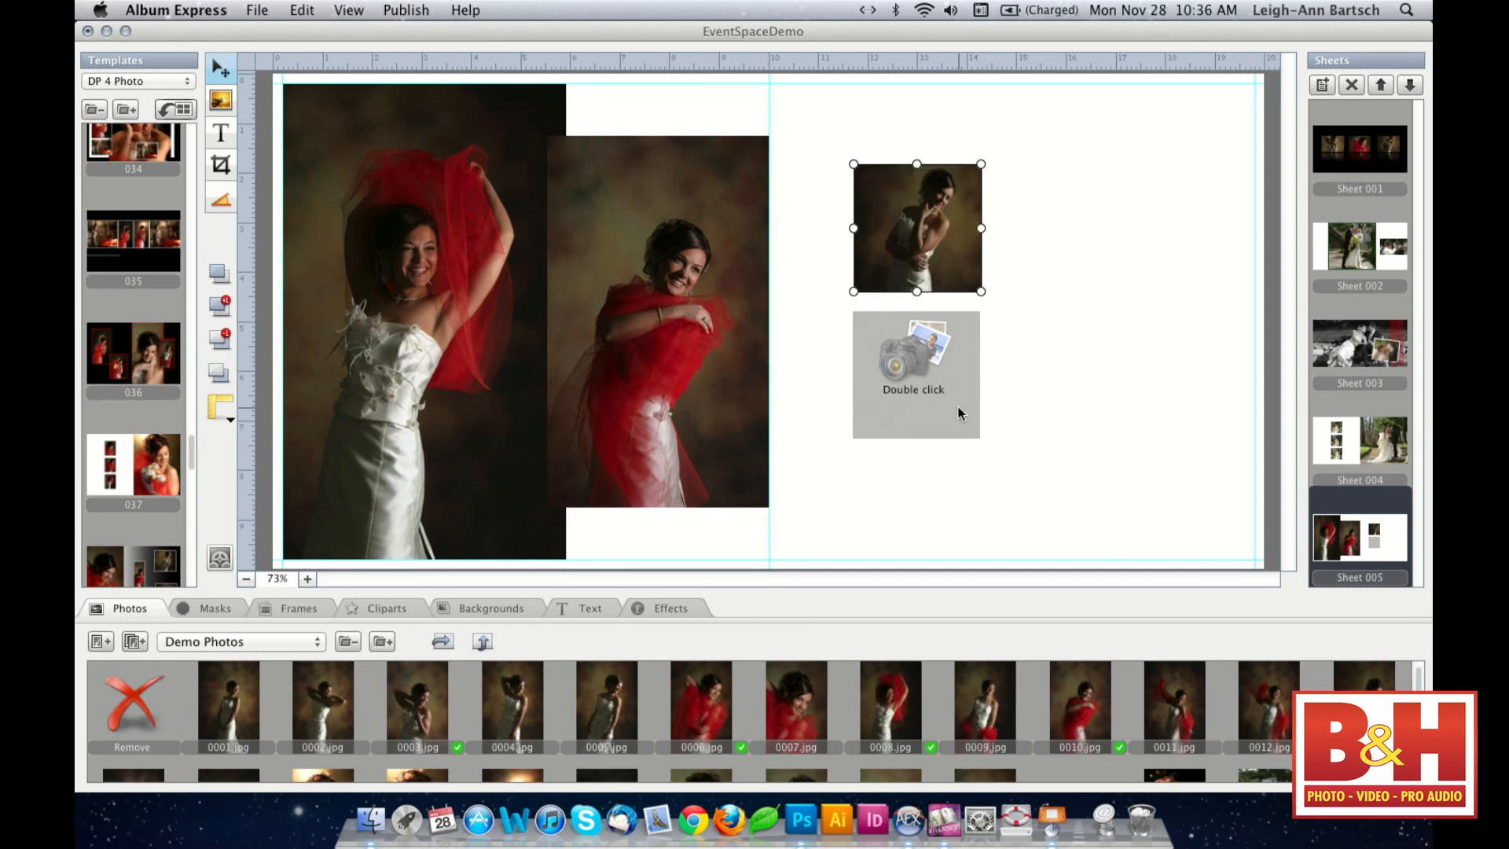
click(958, 413)
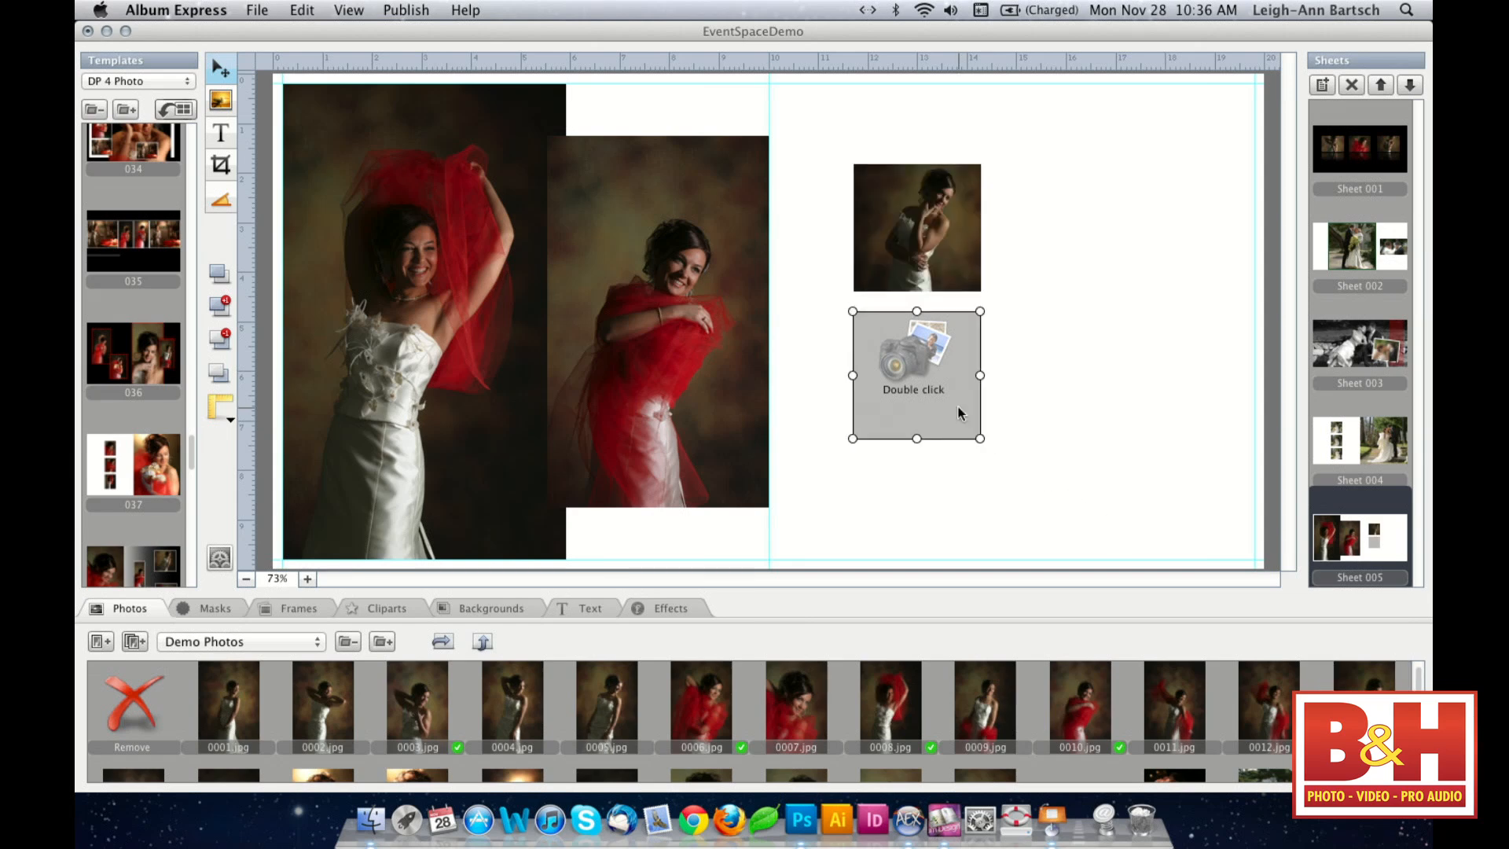
click(613, 702)
click(1134, 407)
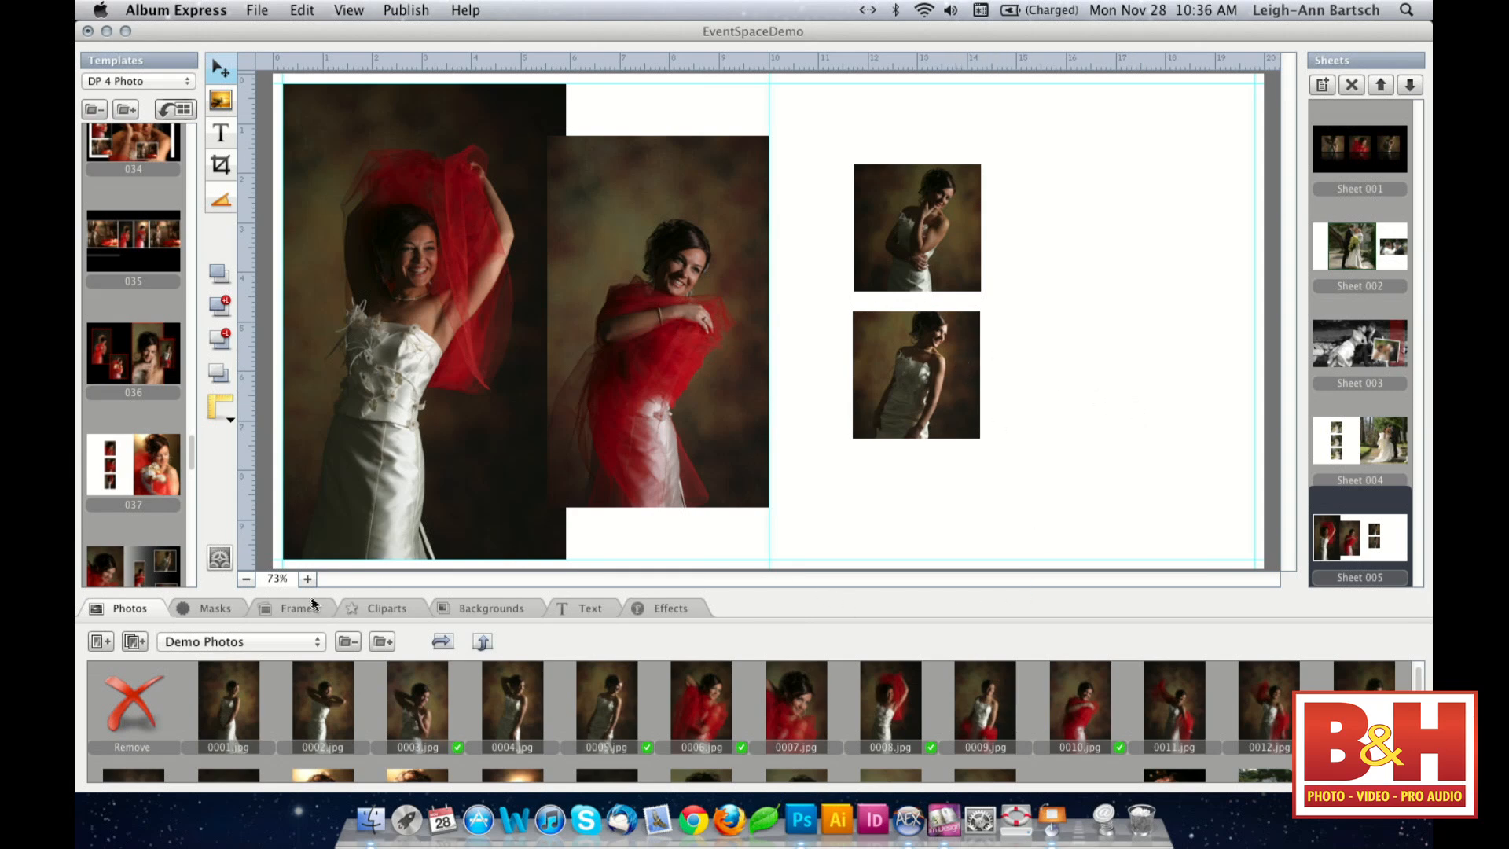
- Apply the dark red to pink gradient from the Gradiends background collection to the whole sheet
click(479, 610)
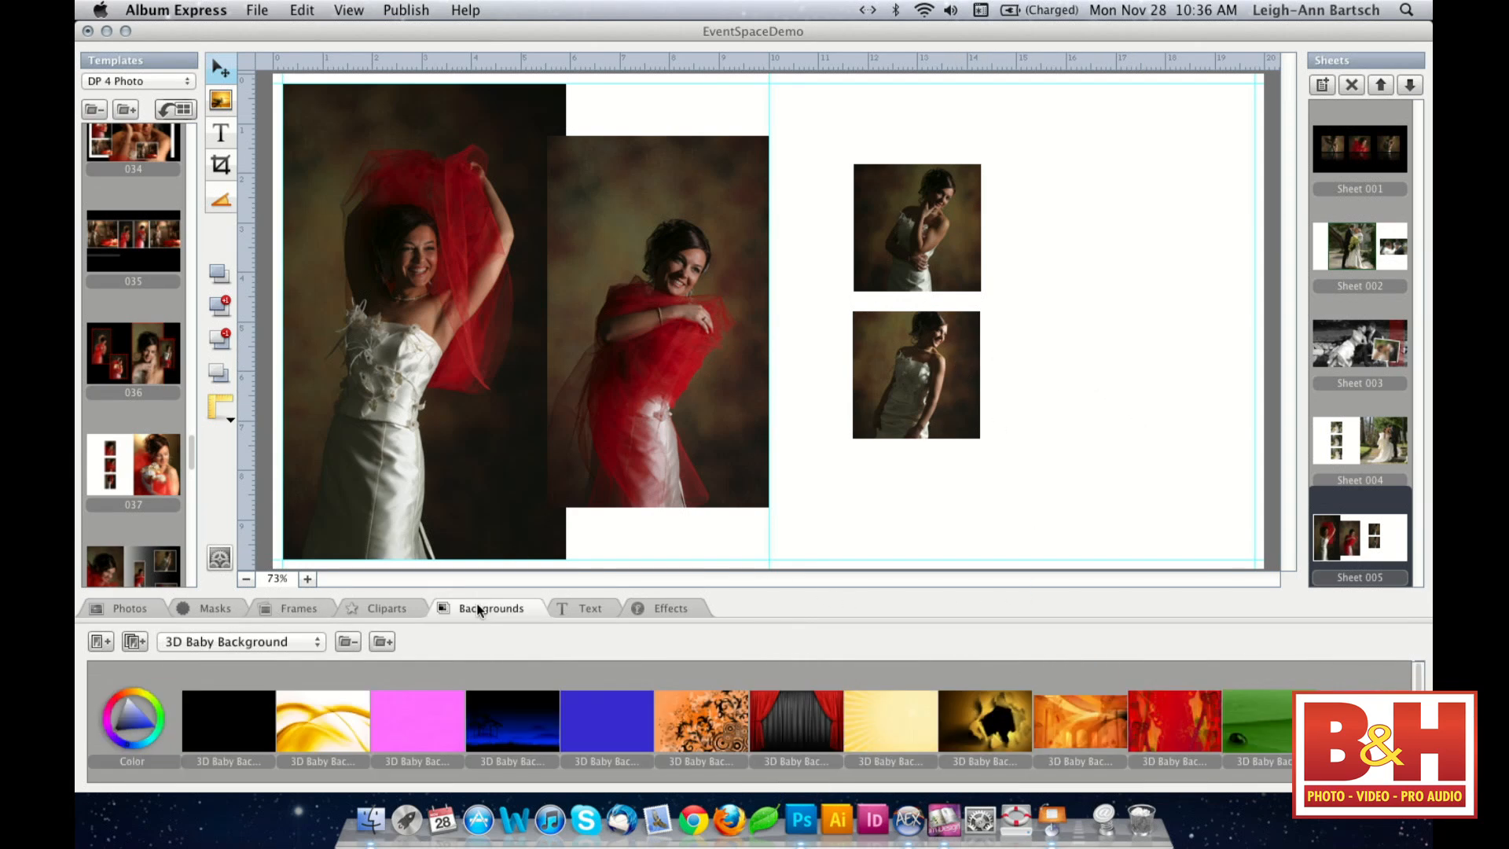
click(271, 645)
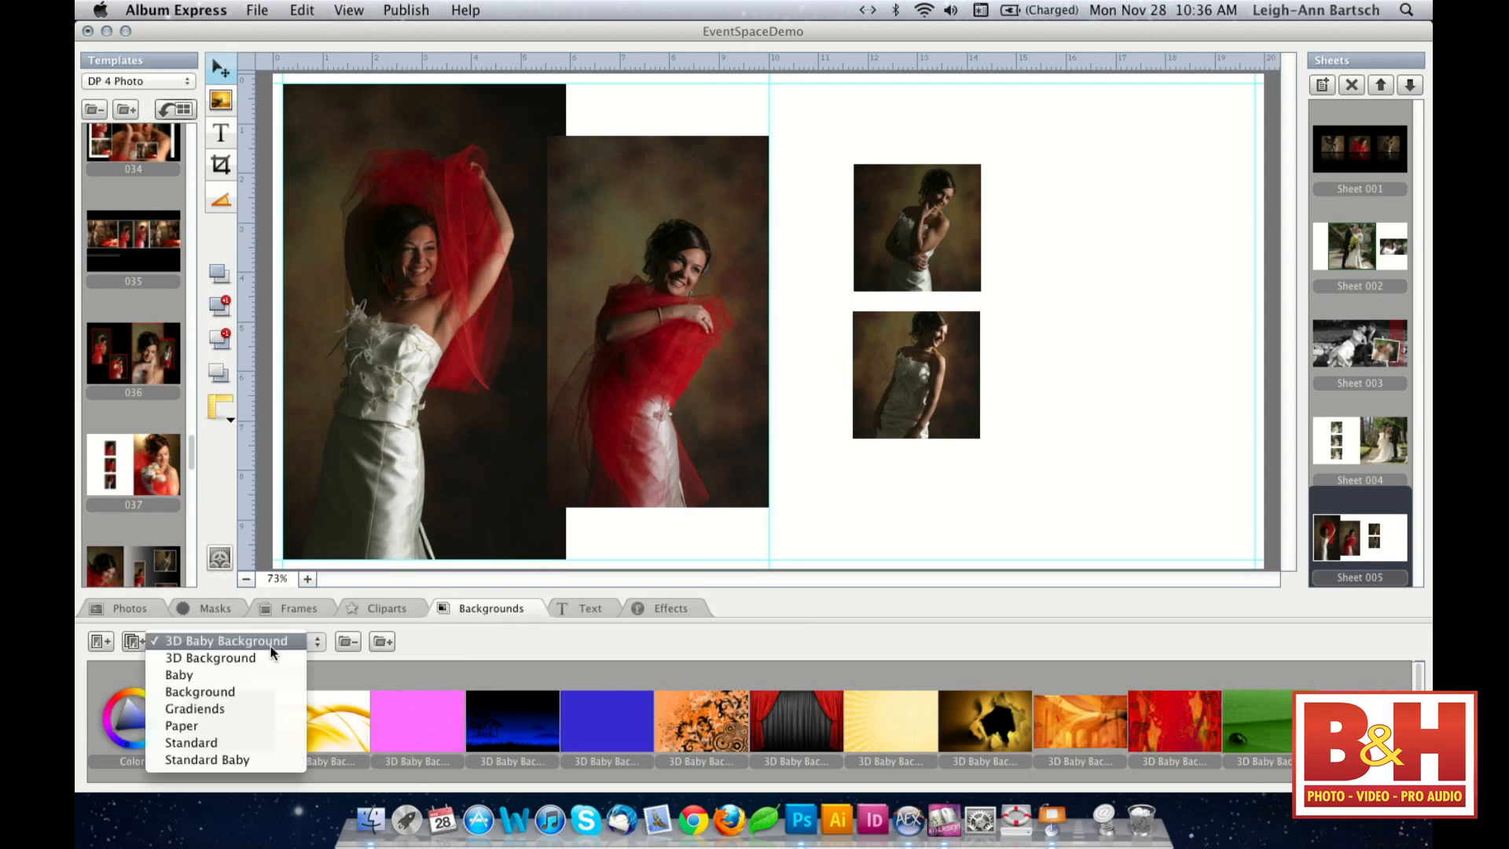
click(239, 707)
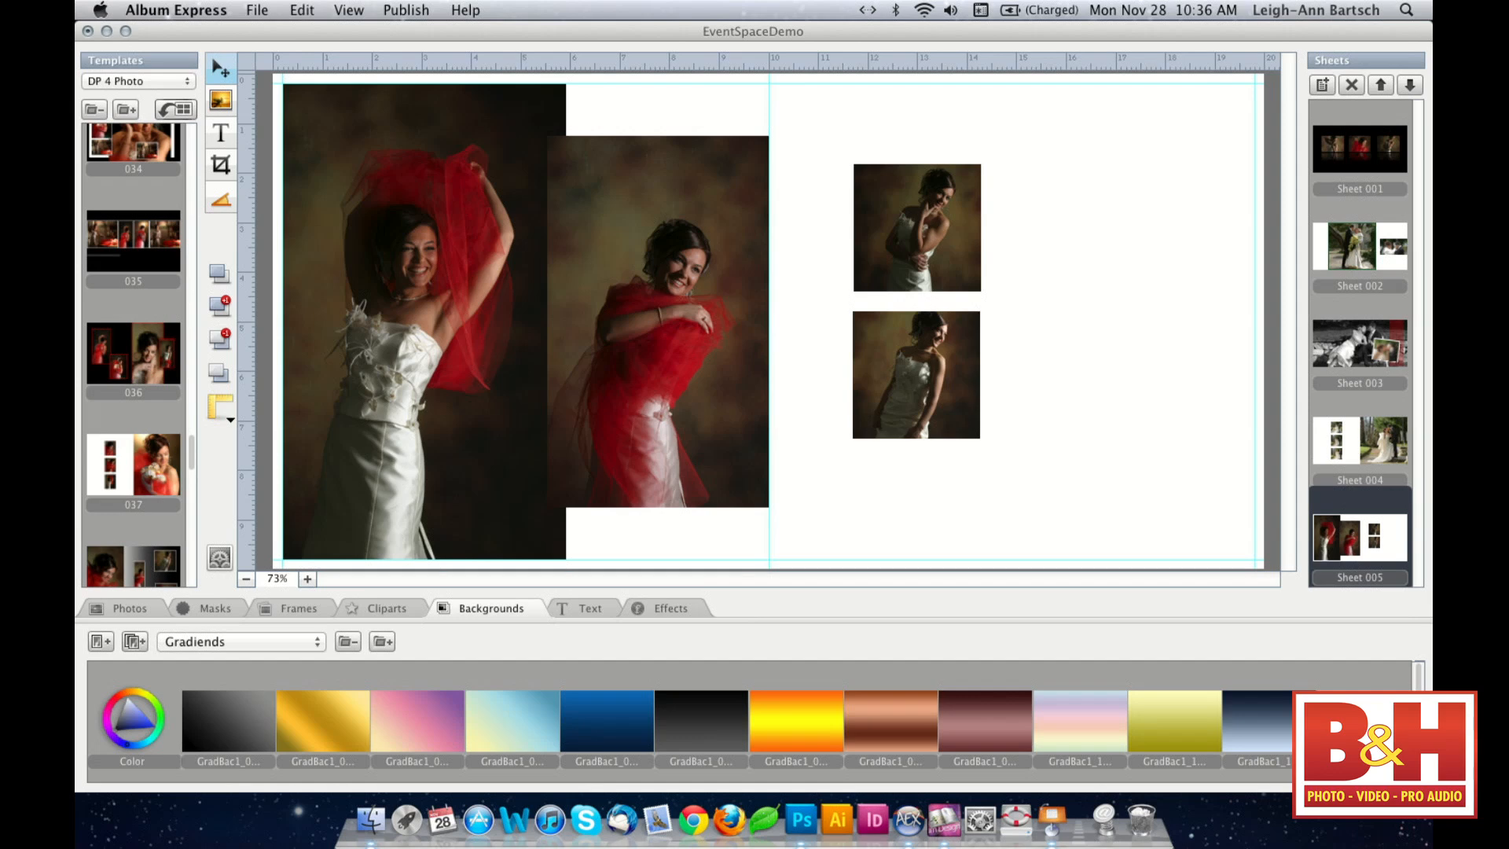
scroll(700, 723, down, 3)
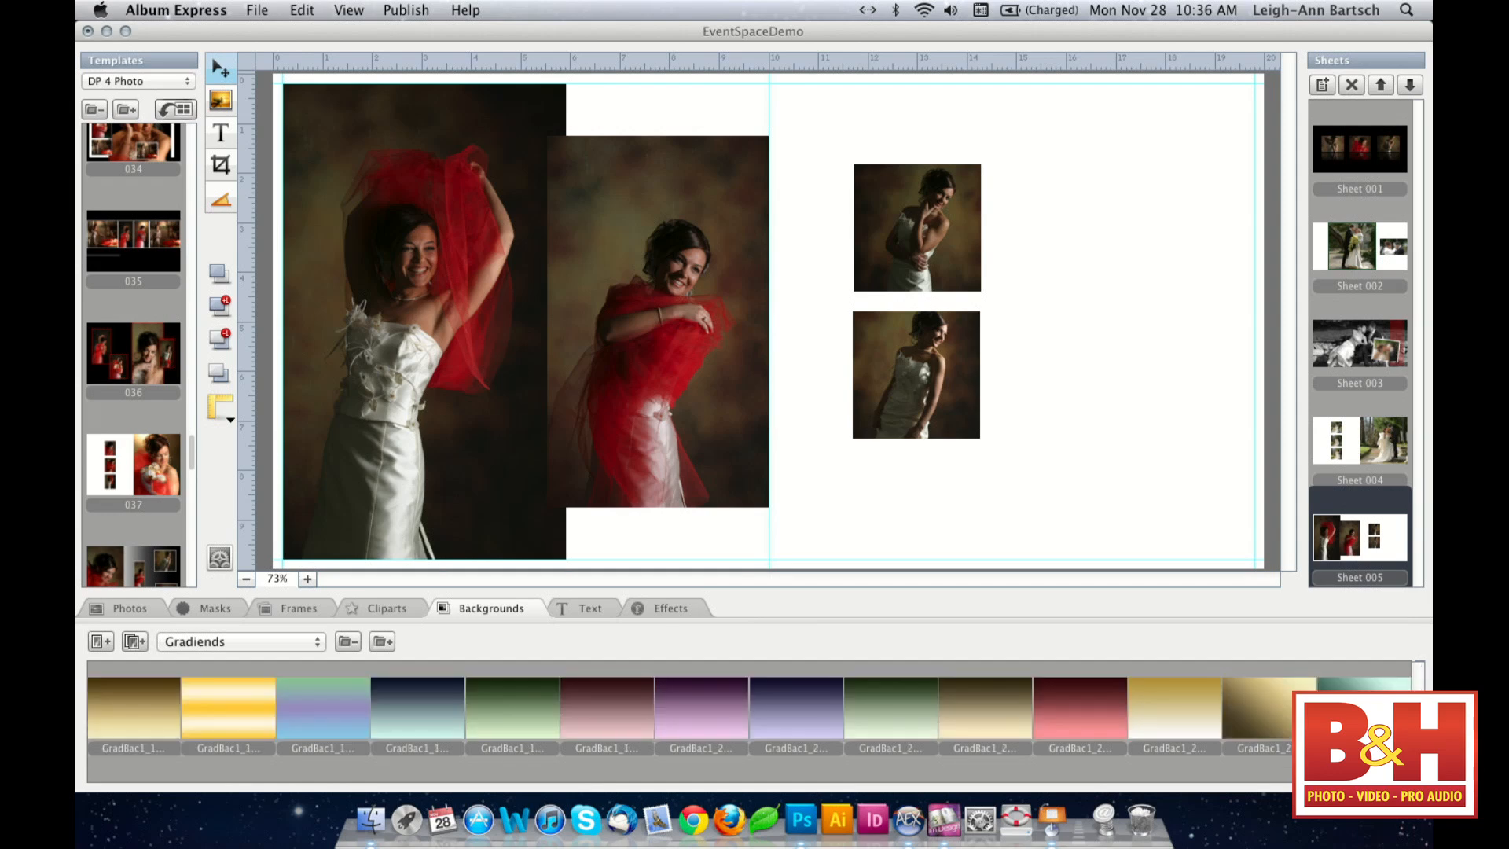
scroll(747, 721, up, 1)
scroll(750, 721, up, 2)
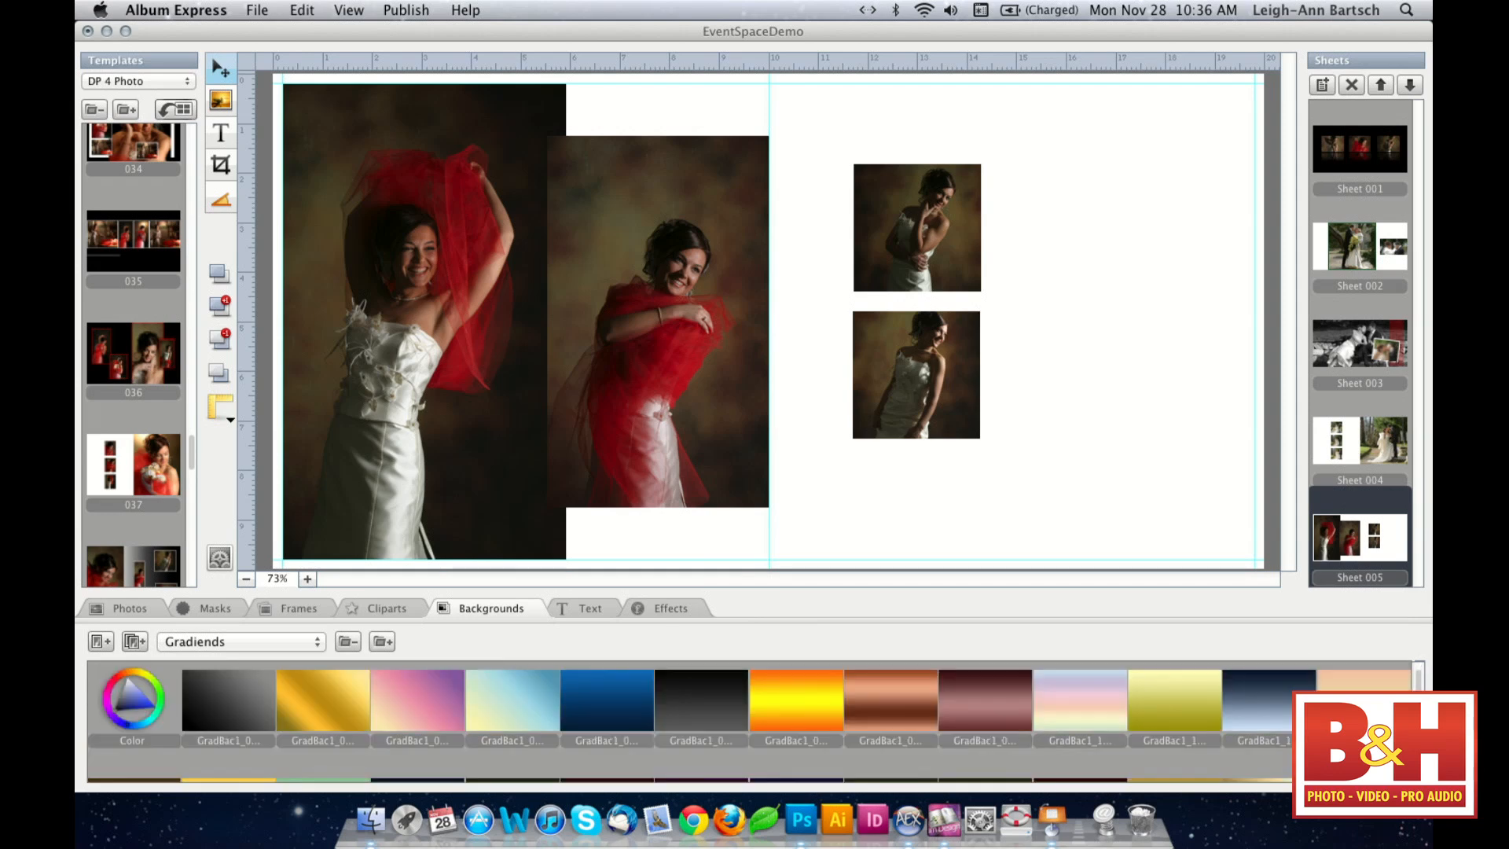
scroll(750, 722, down, 1)
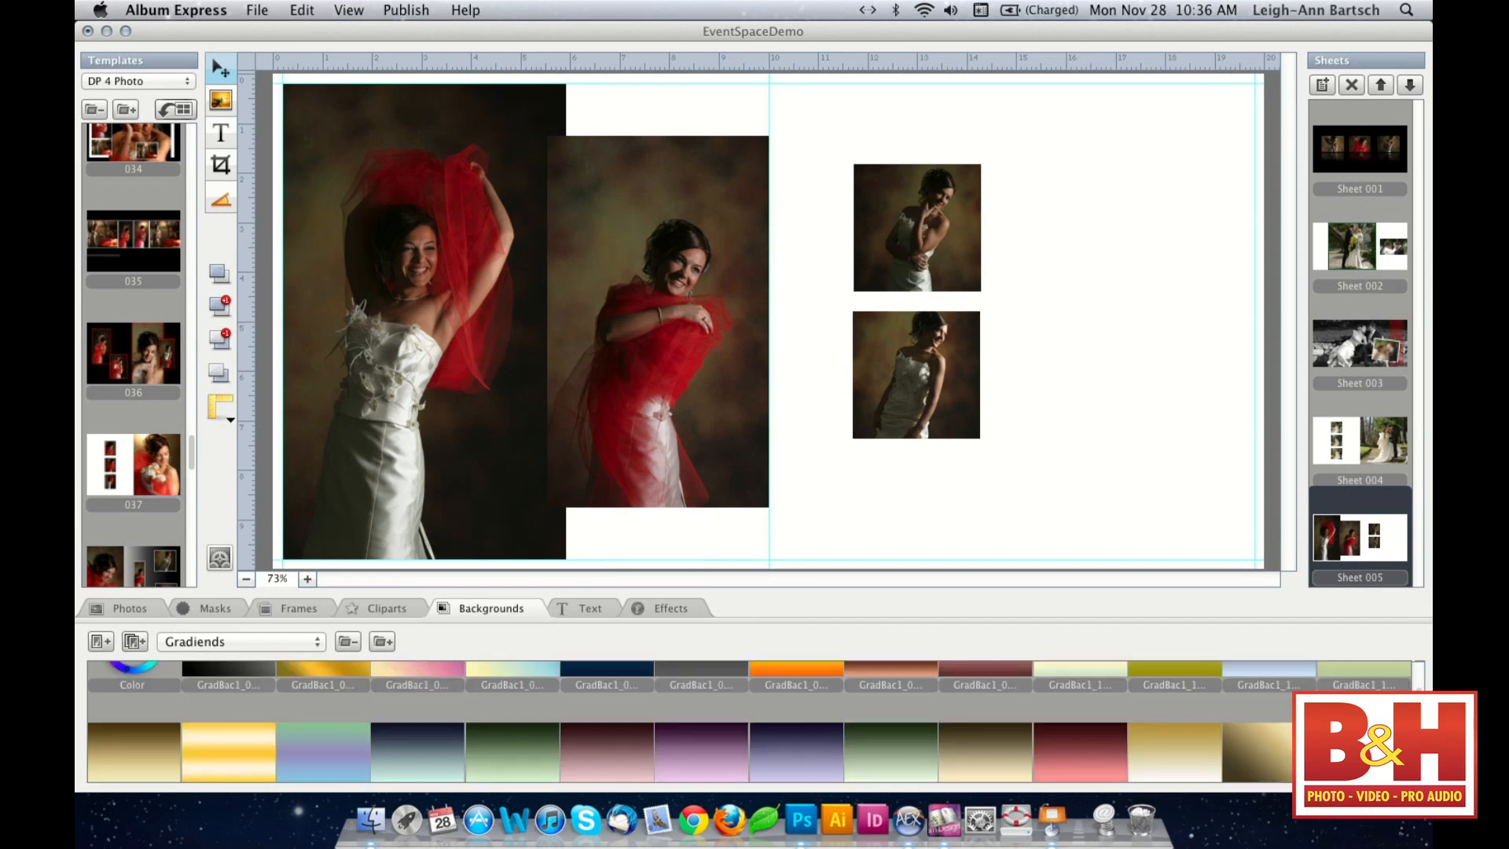
scroll(749, 721, down, 1)
scroll(749, 722, up, 1)
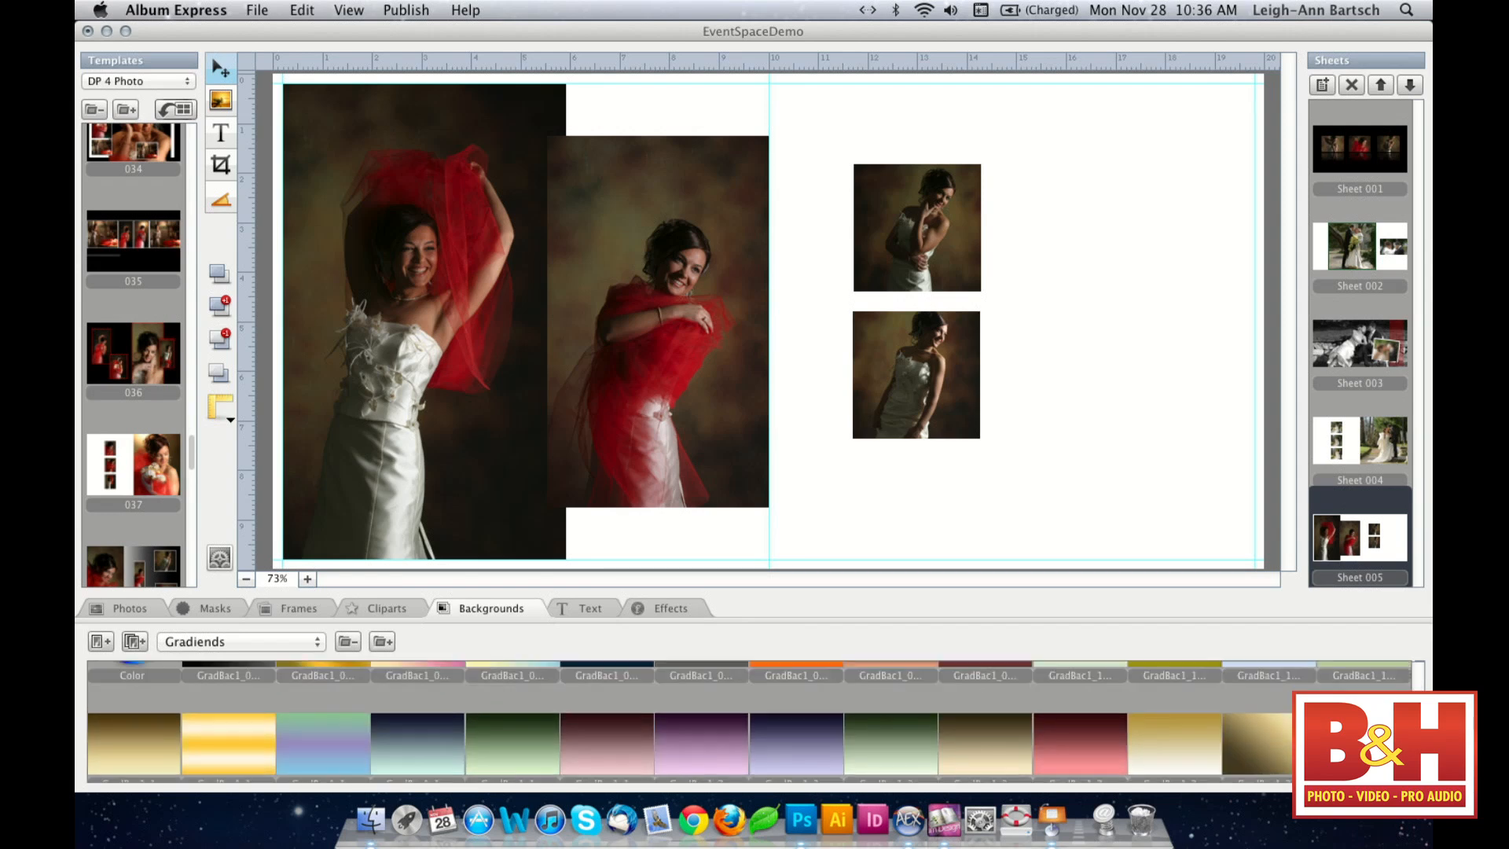
scroll(750, 721, up, 1)
scroll(750, 722, up, 1)
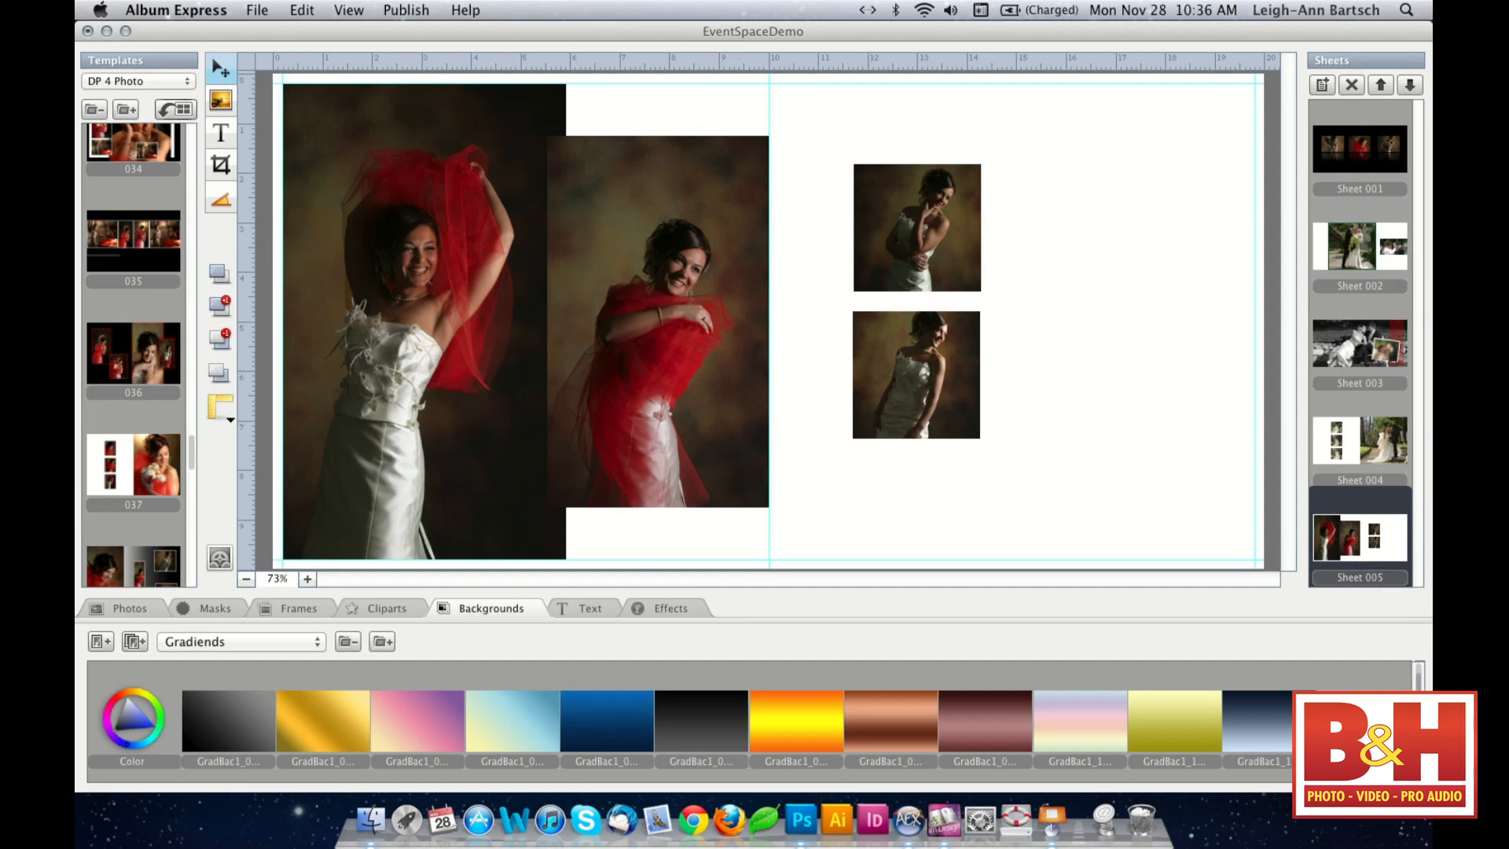
scroll(750, 721, down, 2)
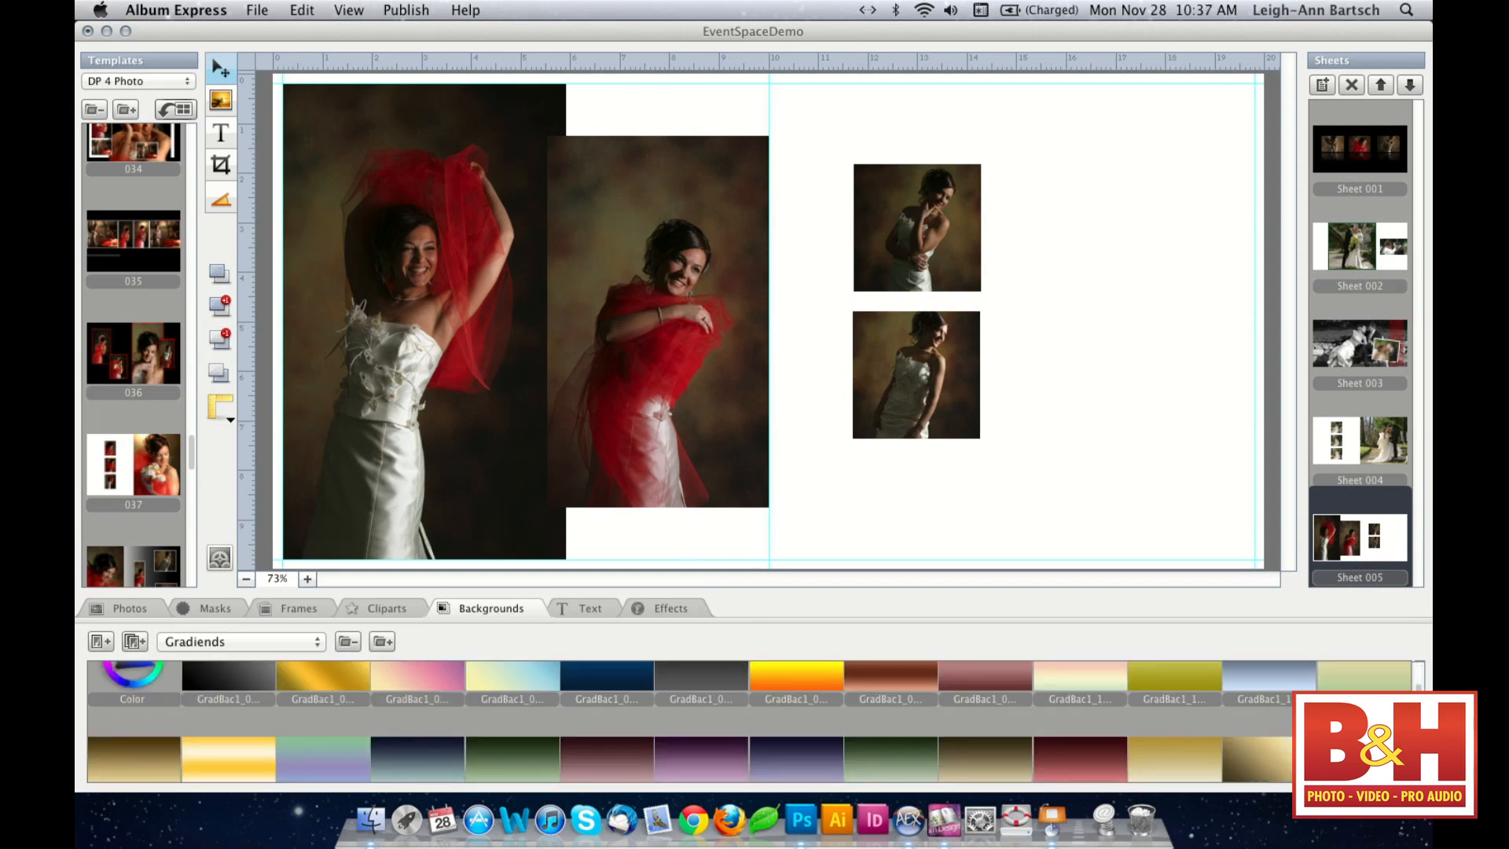
scroll(750, 721, down, 2)
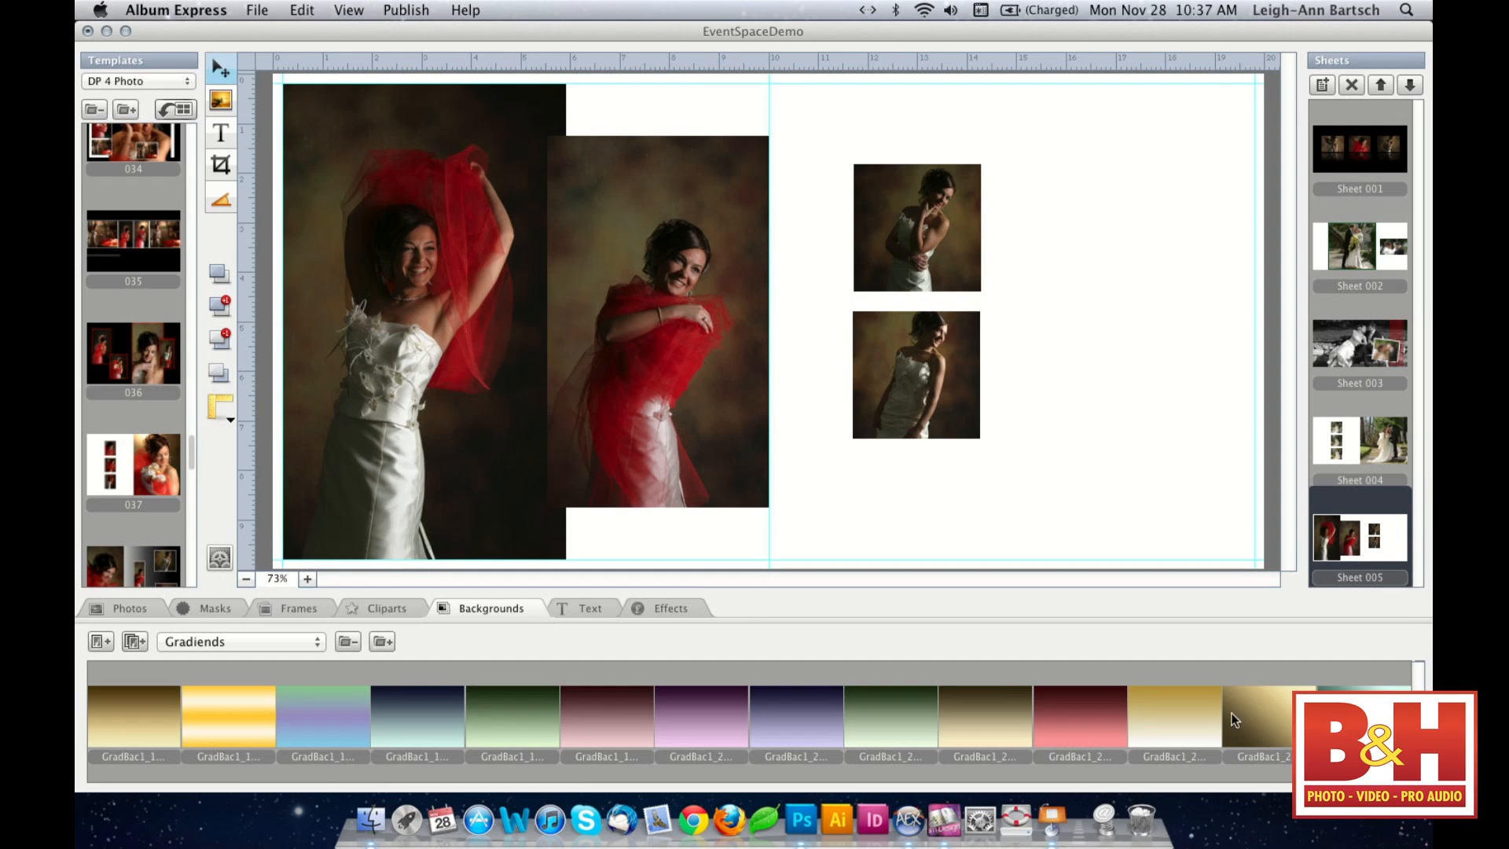
click(1083, 705)
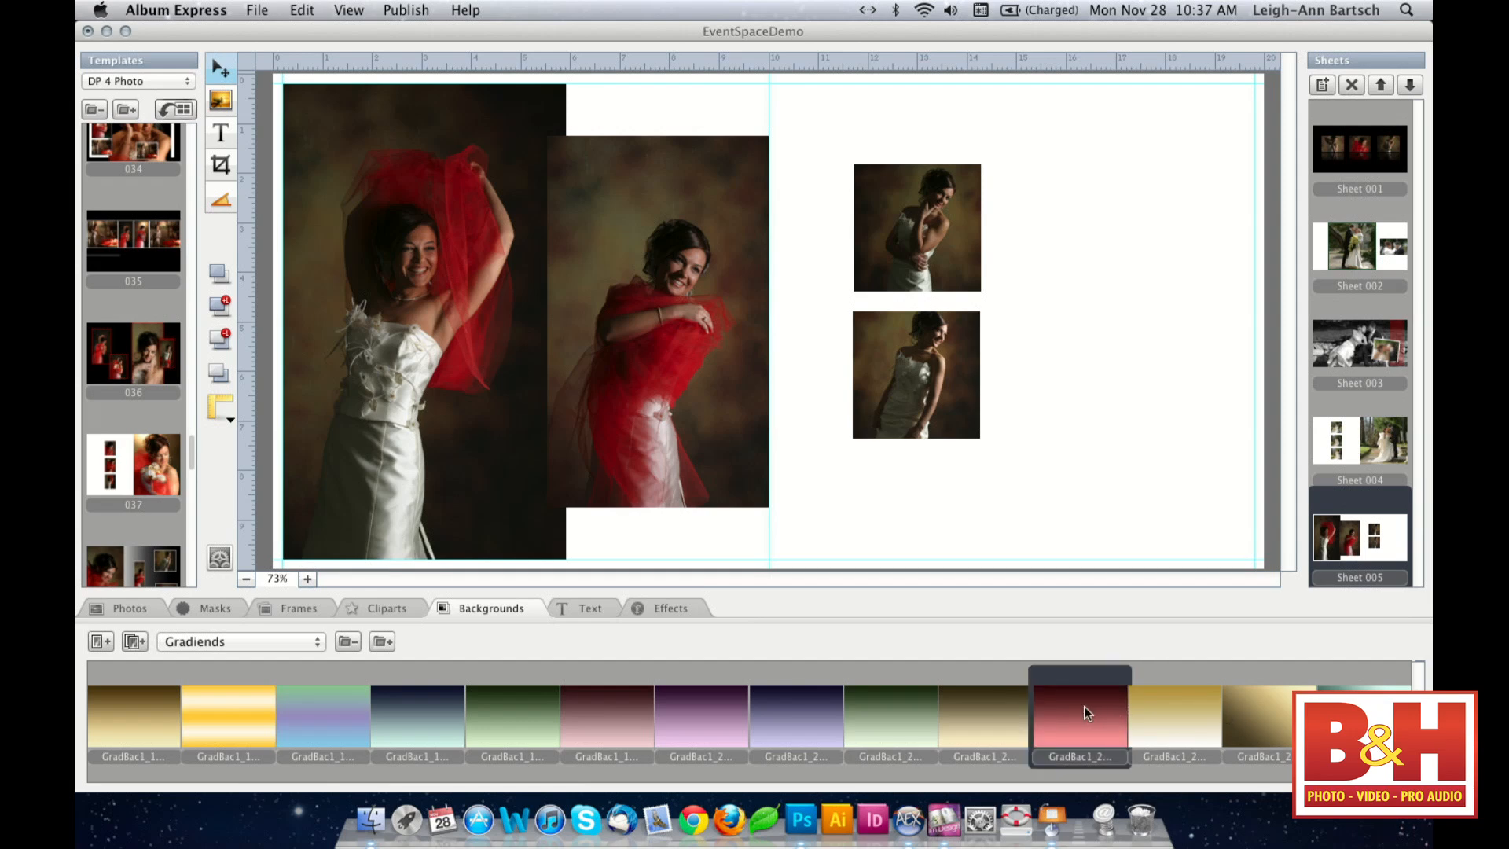
double_click(1083, 706)
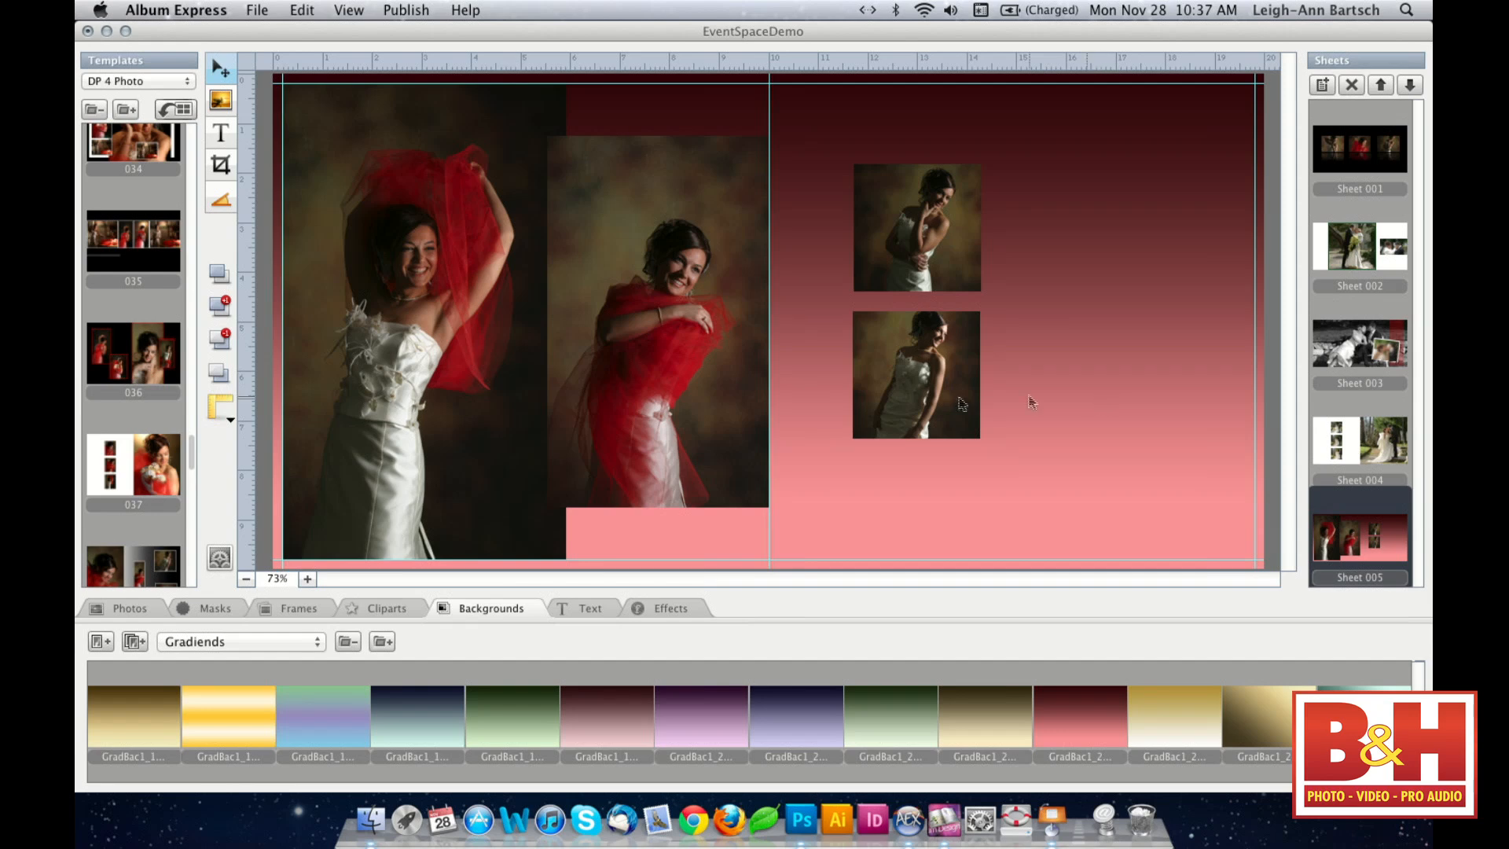
- Add the Rings01.png clip art from the Object collection and place it in the lower outer corner of the right-hand page
click(407, 607)
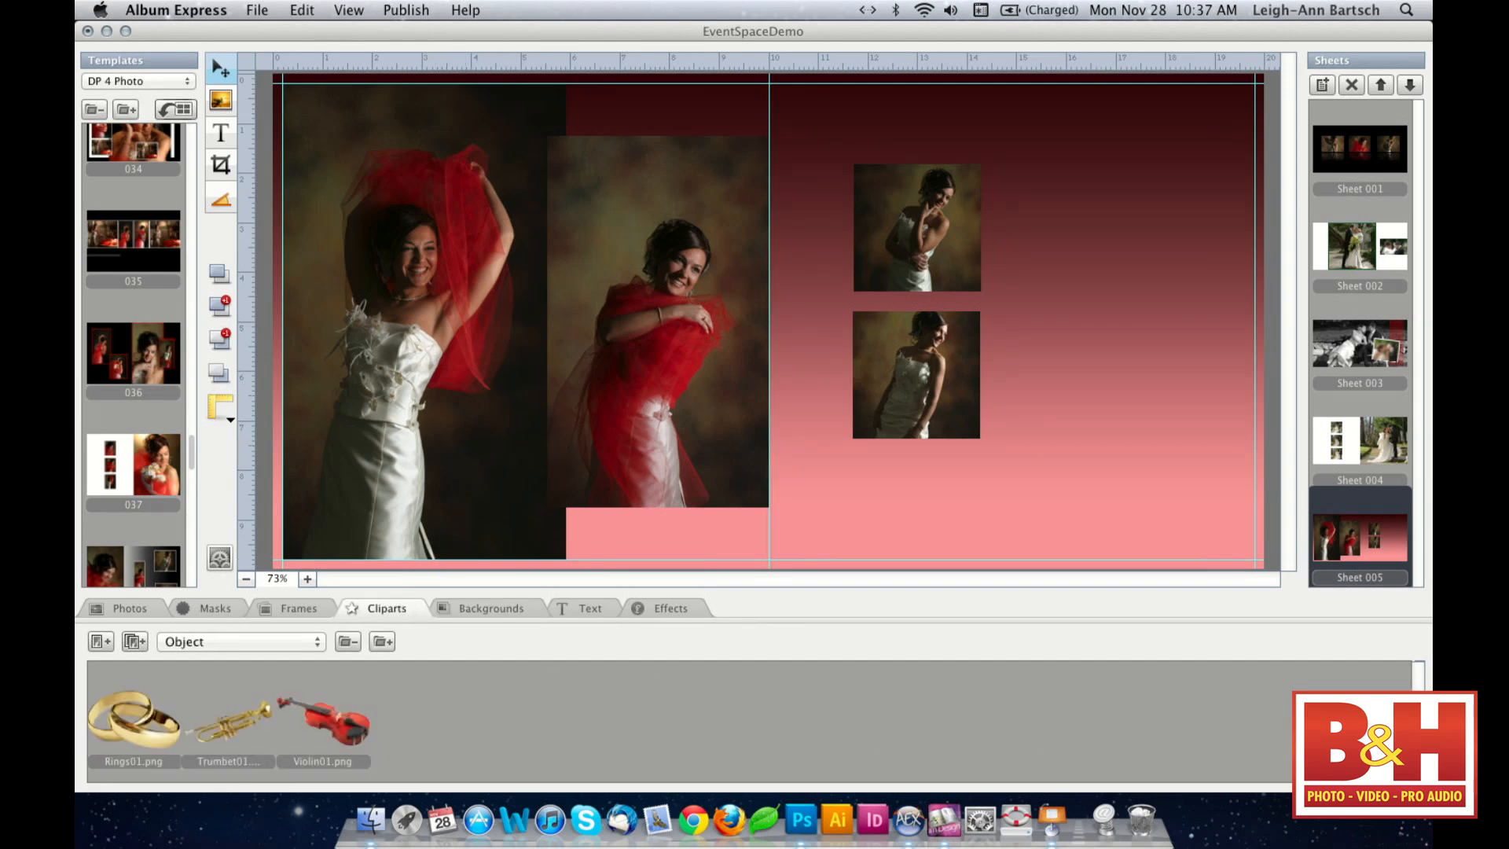
scroll(749, 722, up, 1)
scroll(750, 722, up, 1)
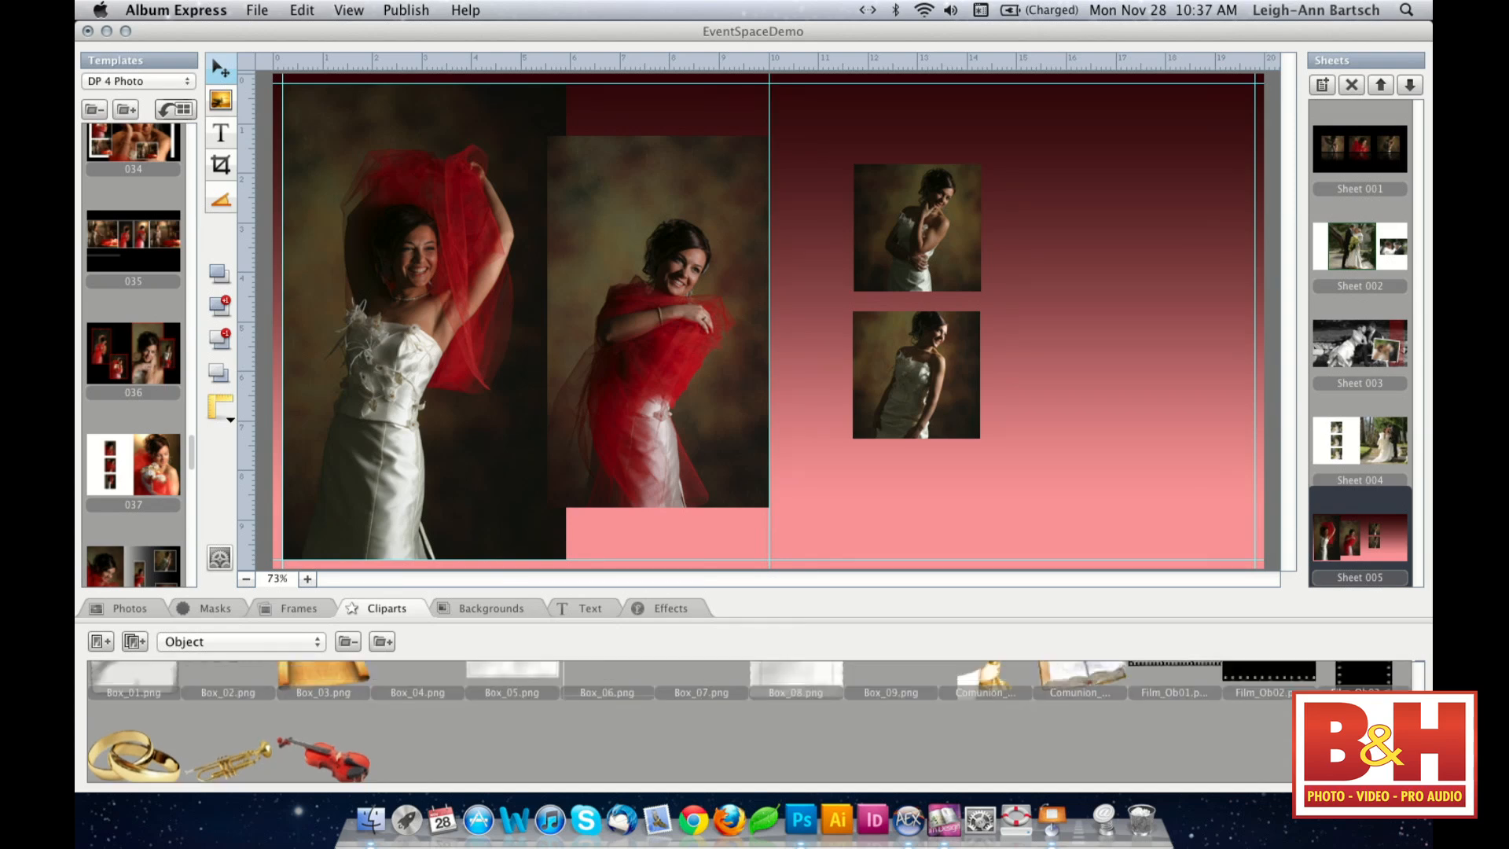
scroll(750, 721, up, 2)
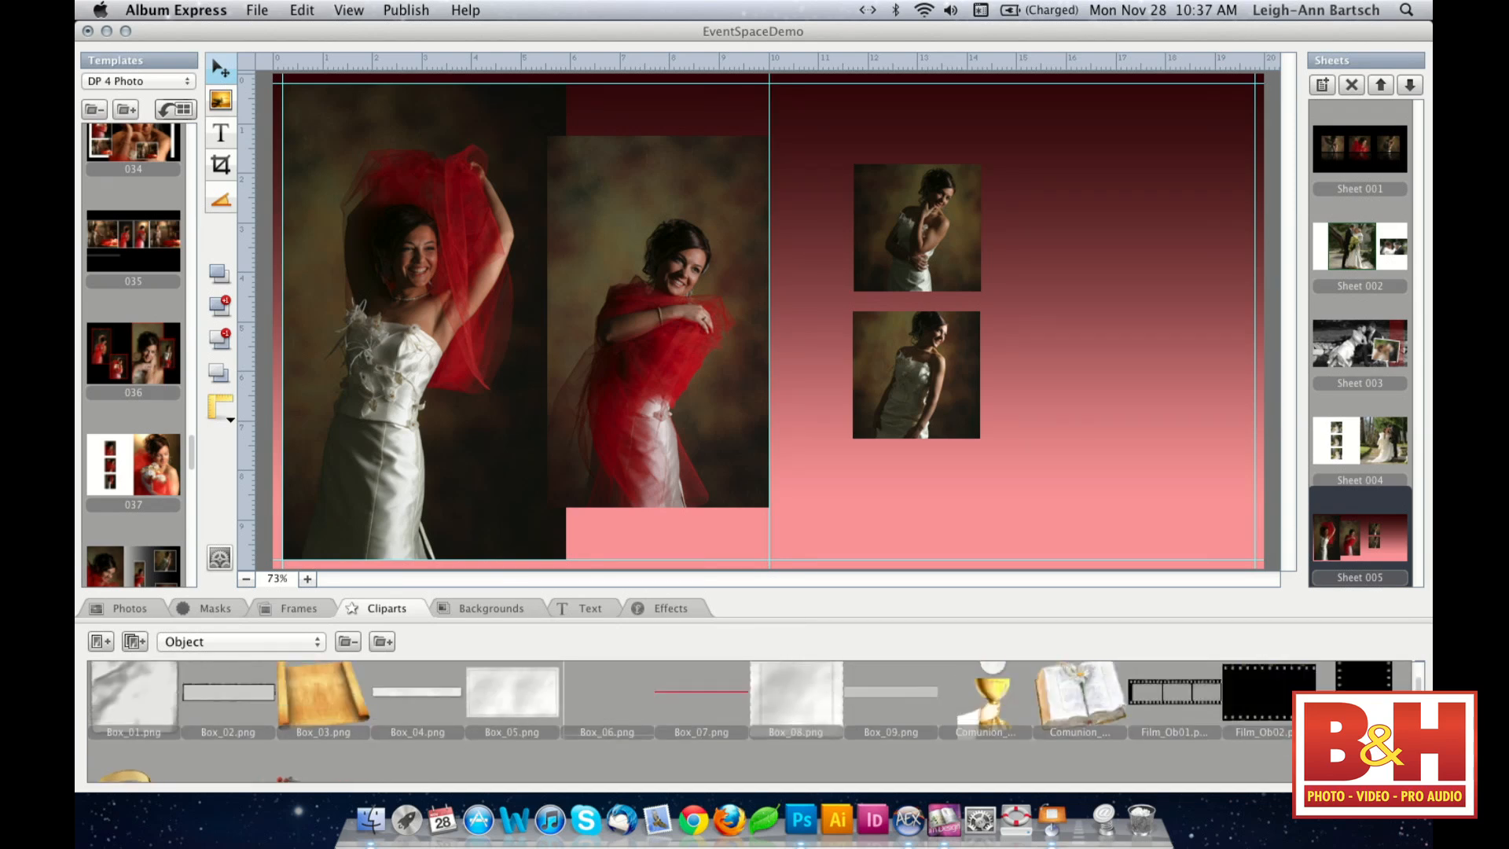
scroll(454, 684, down, 2)
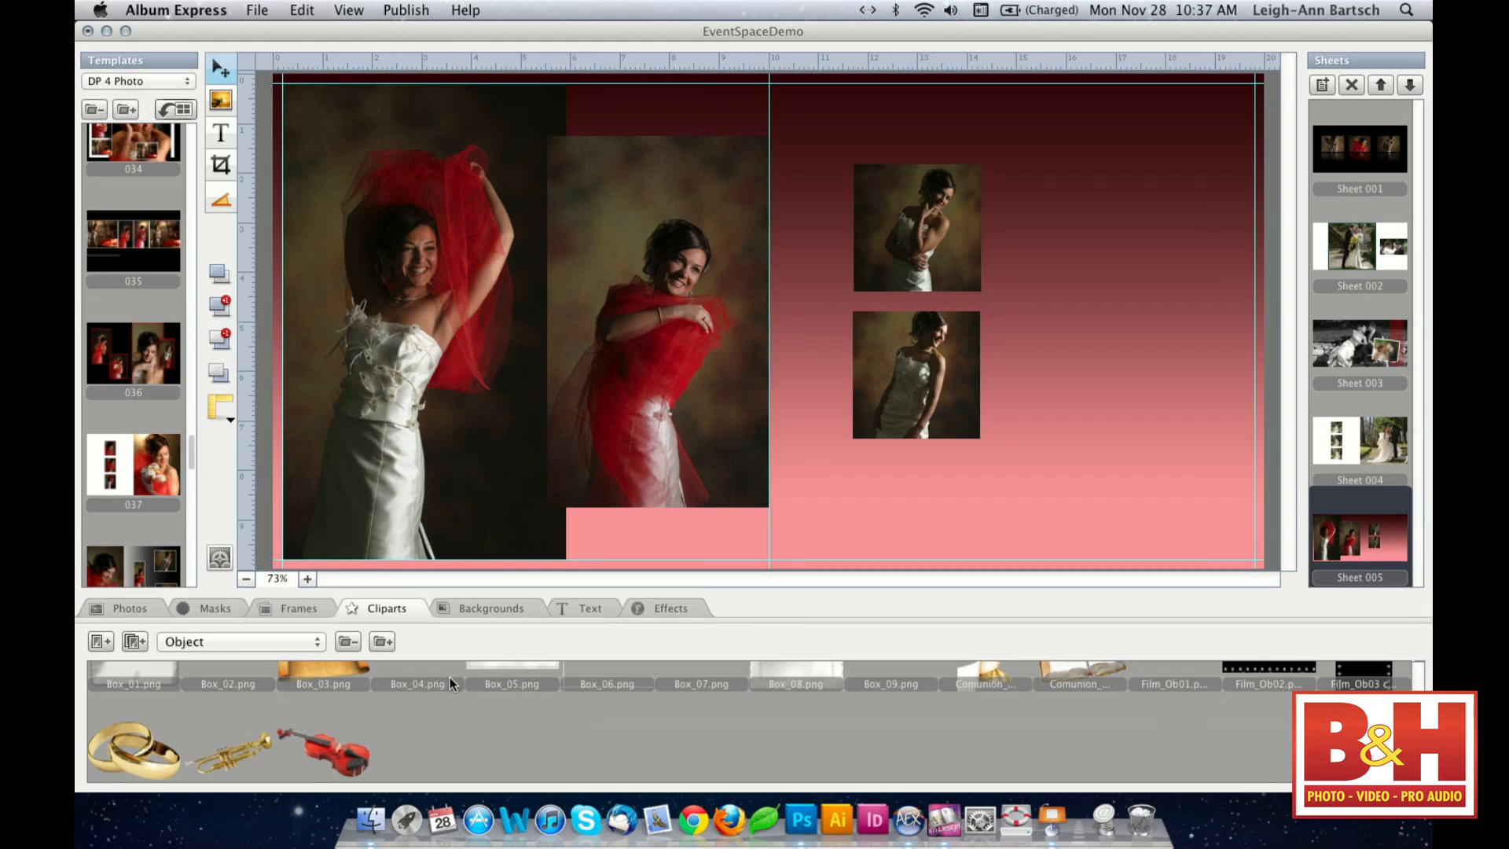
click(145, 754)
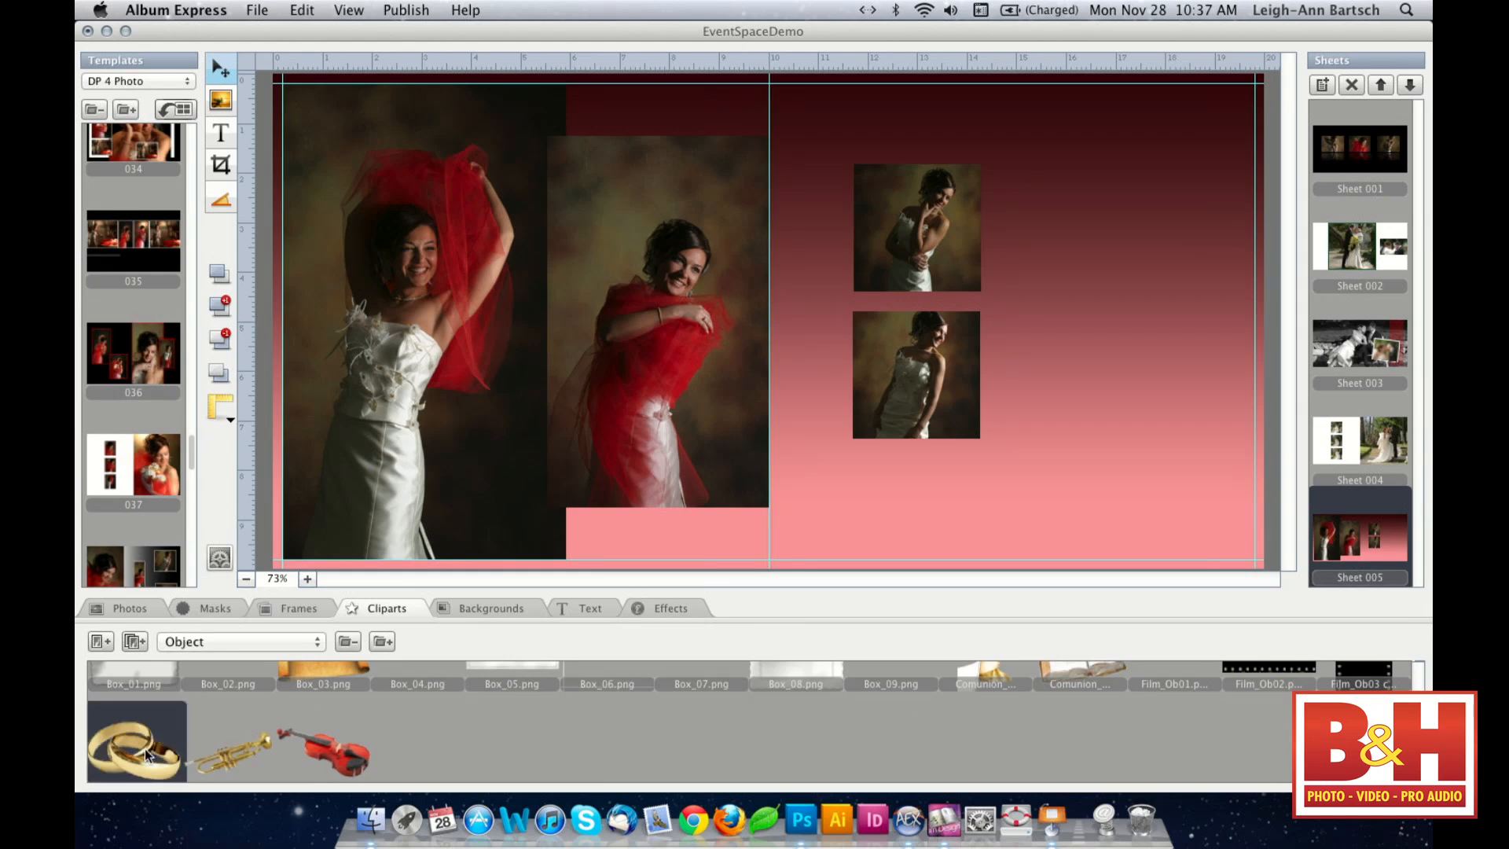
double_click(145, 754)
drag(868, 393, 1191, 534)
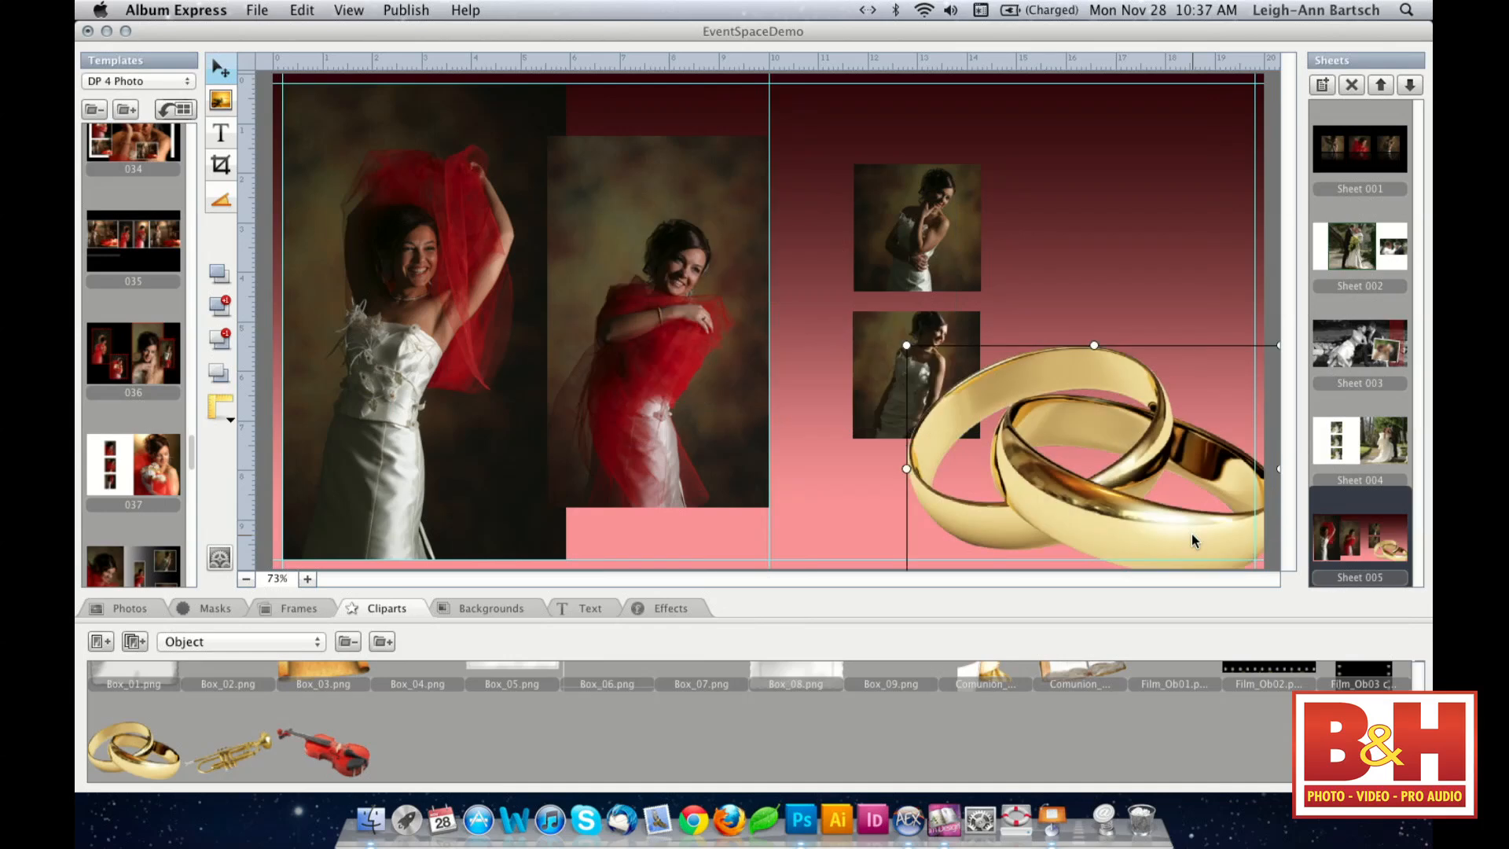
- Rotate the wedding rings clip art to -26° and deselect it
click(221, 200)
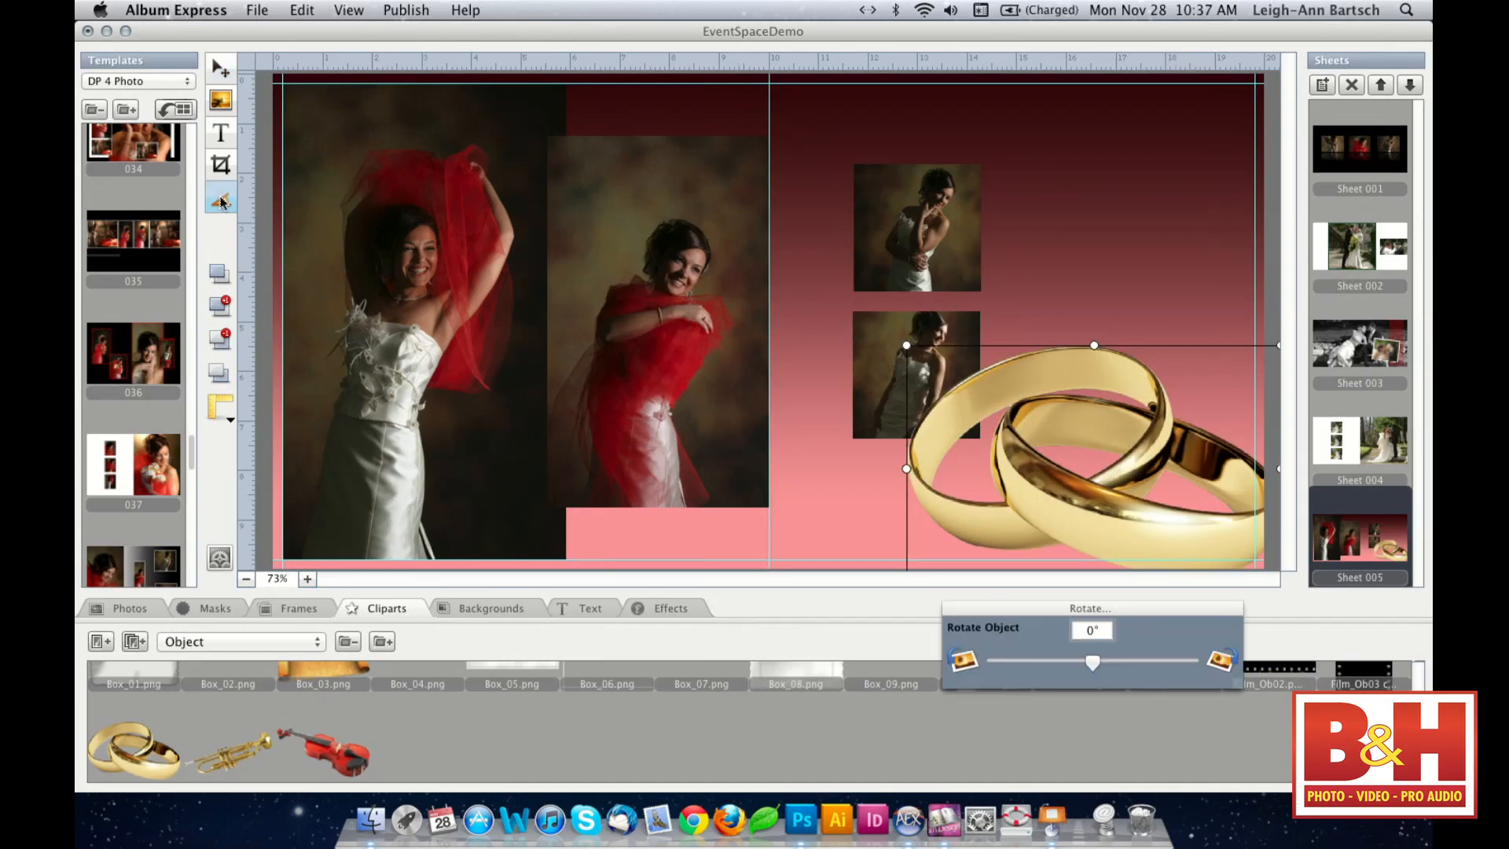
drag(1093, 662, 1081, 664)
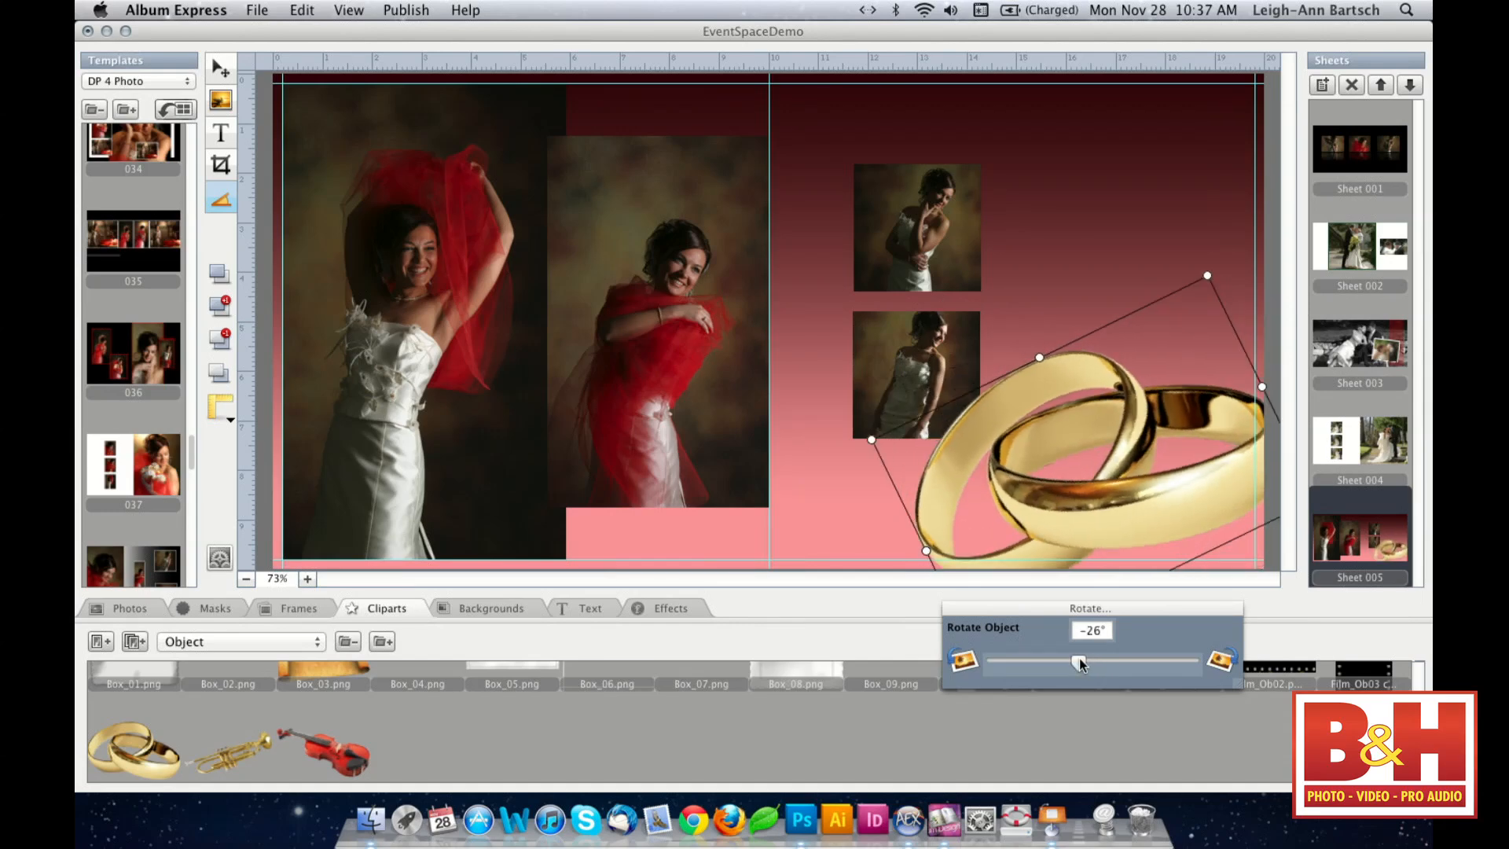
click(226, 76)
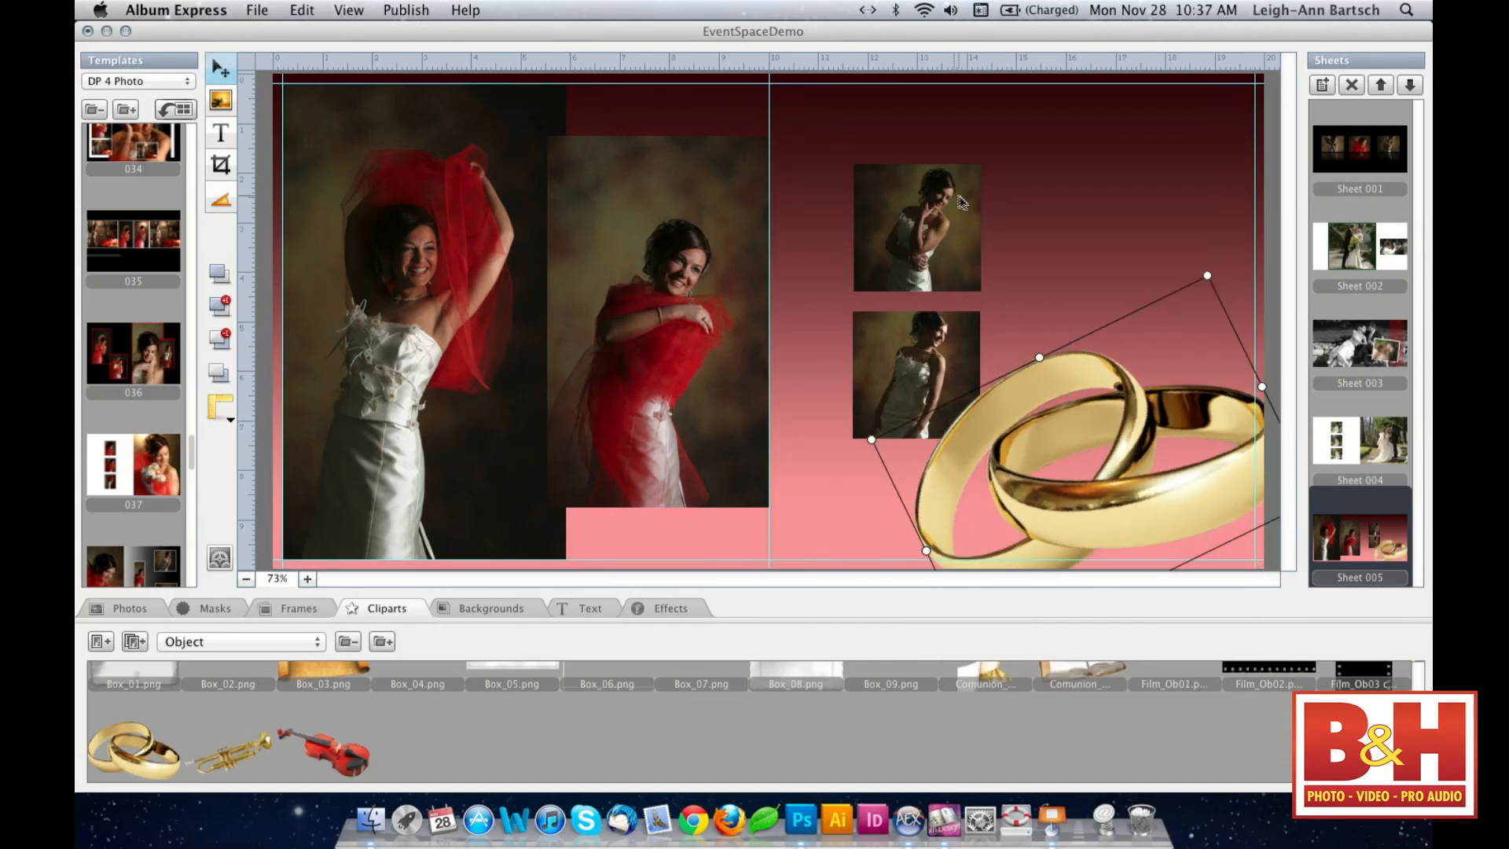
click(992, 205)
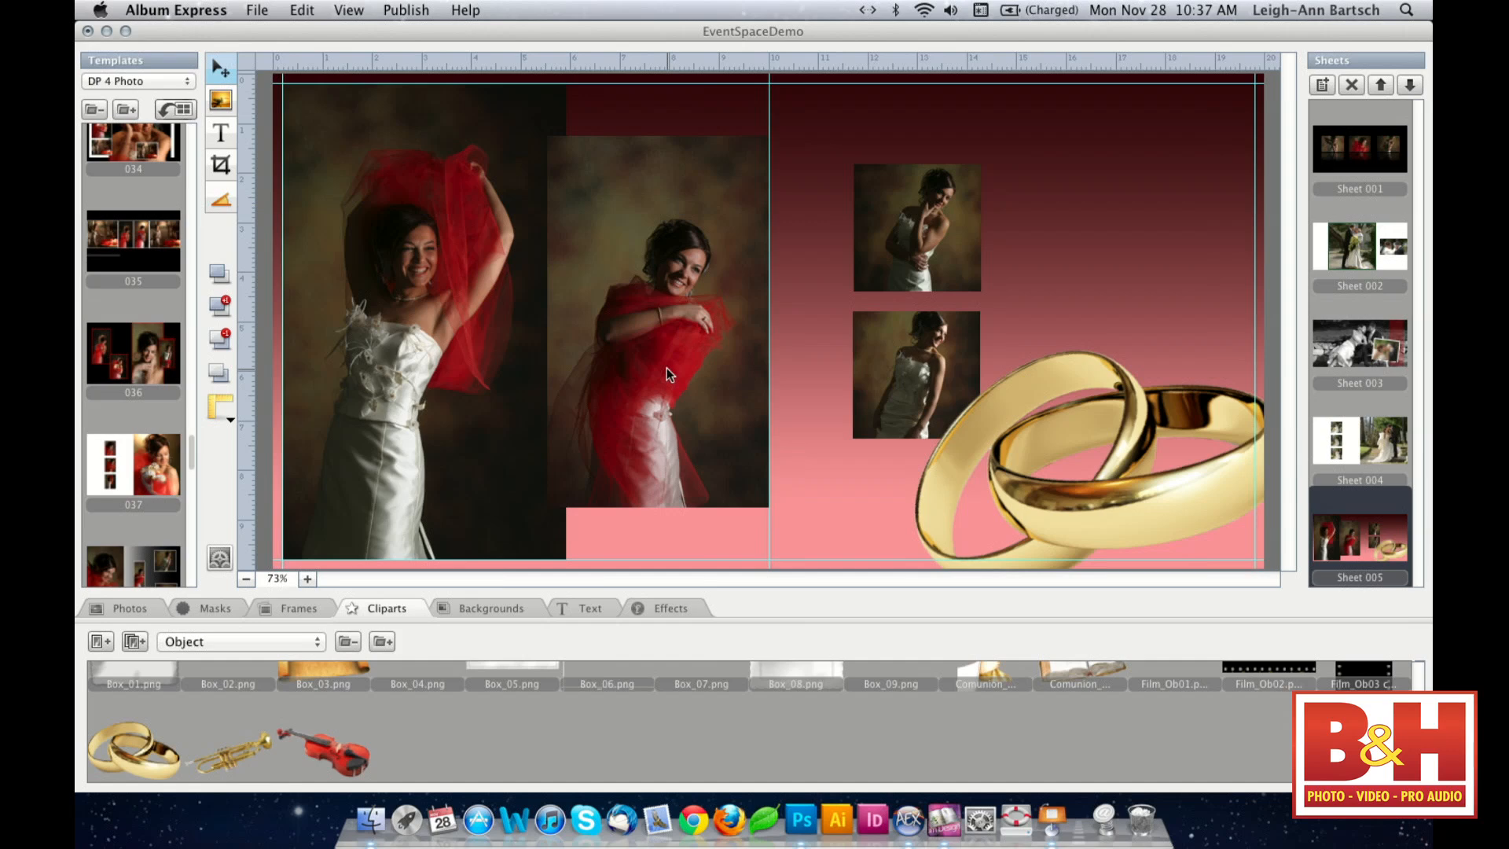
- Give the photo overlapping the largest one a dark red edge with a width of 10
click(473, 609)
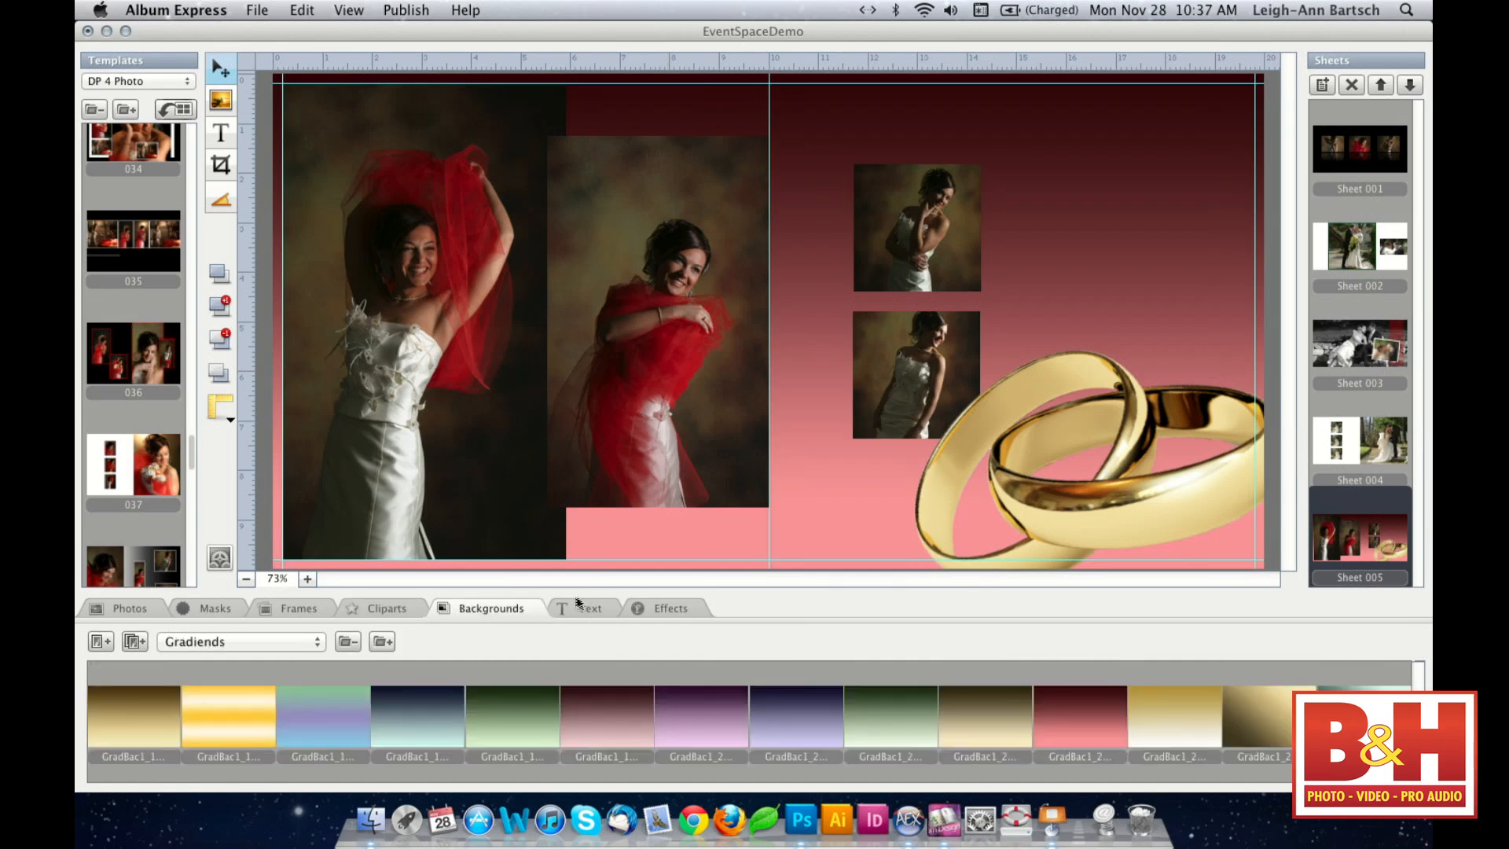
click(672, 479)
click(828, 641)
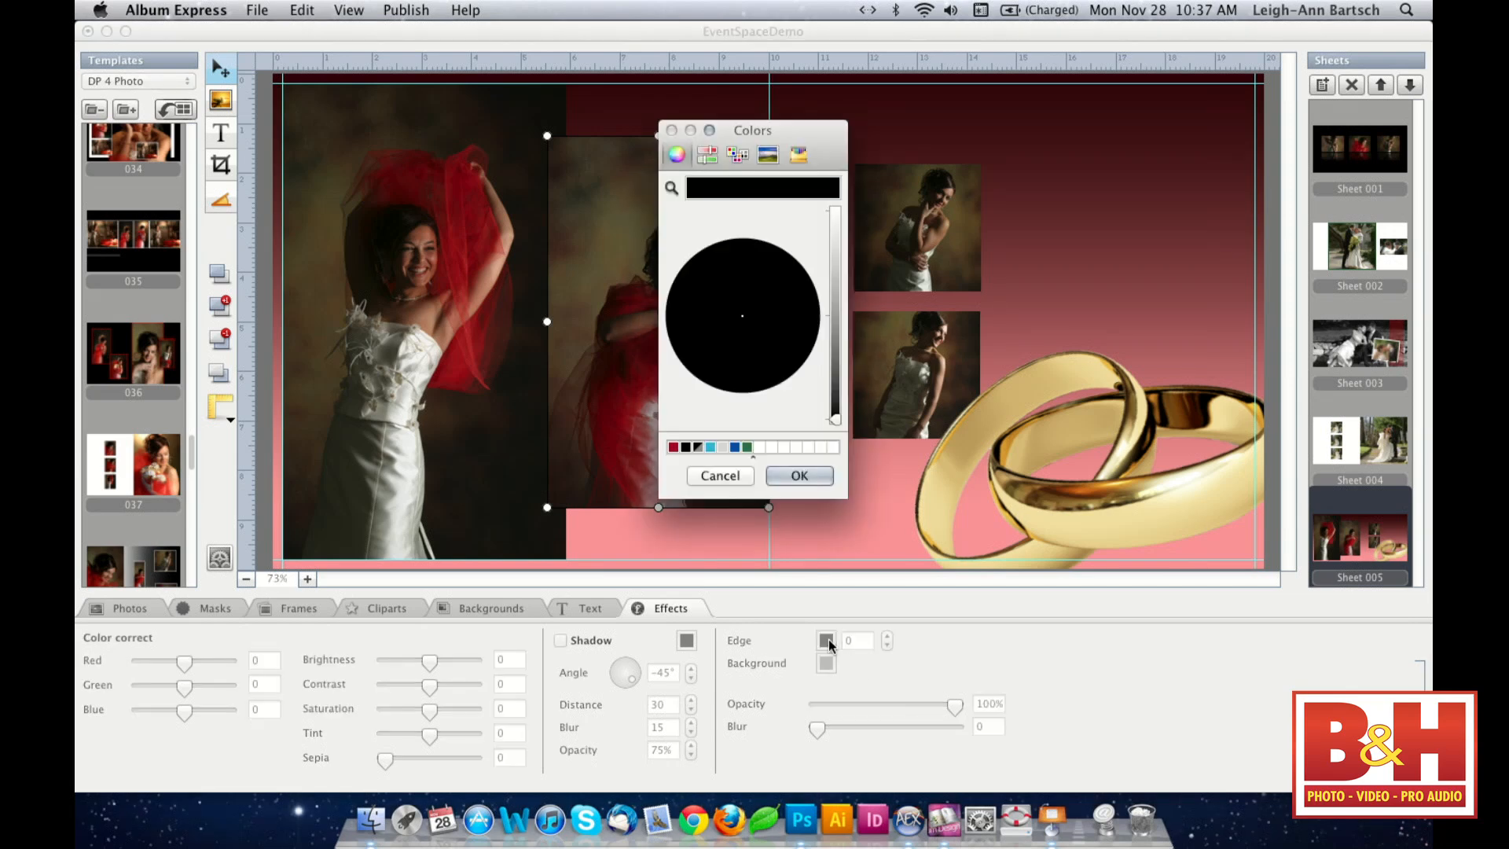
click(674, 447)
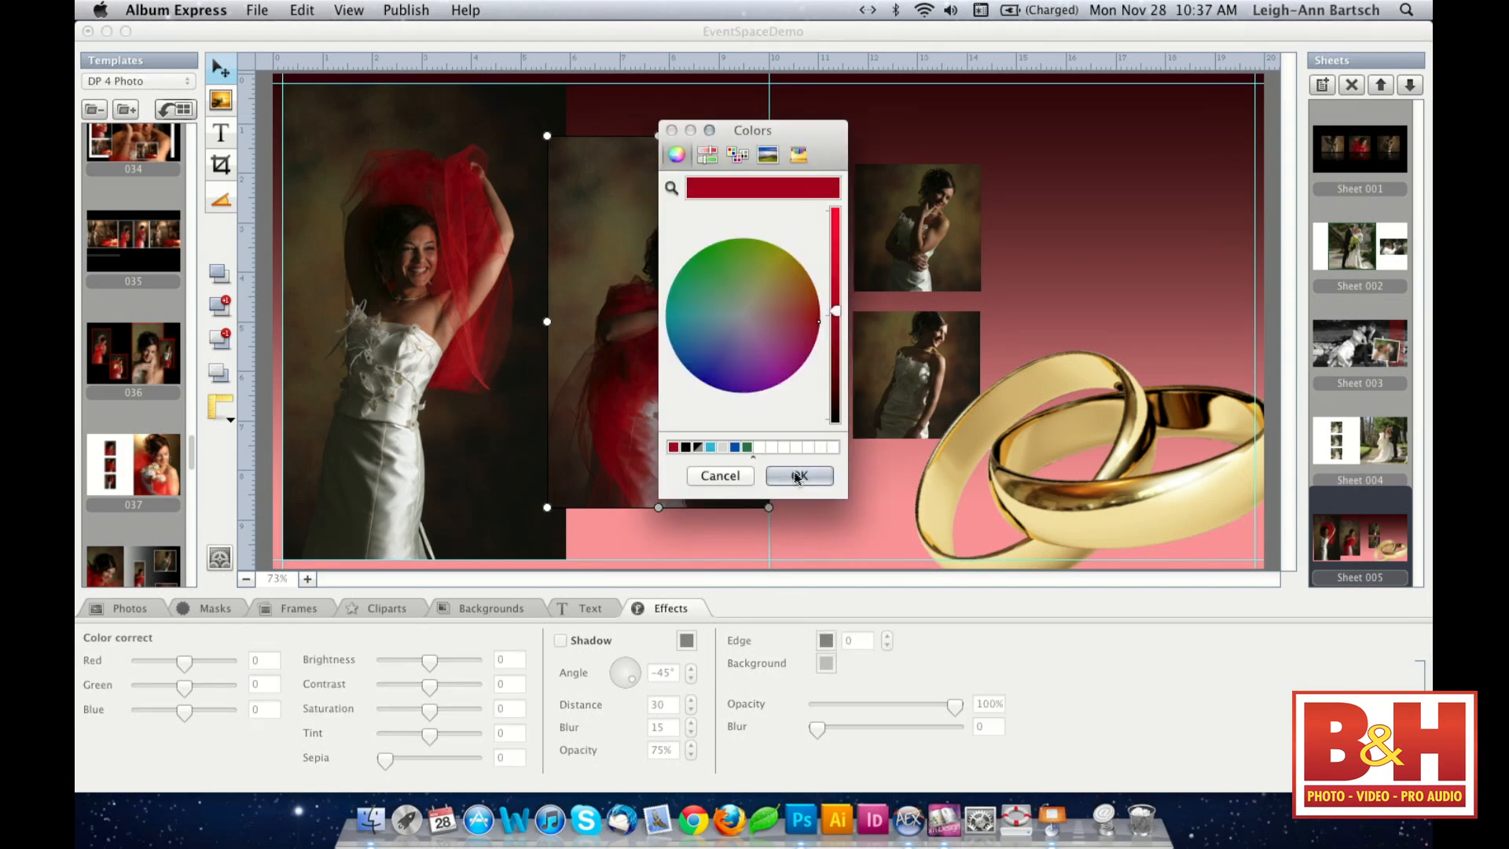
click(799, 476)
click(854, 641)
text(10)
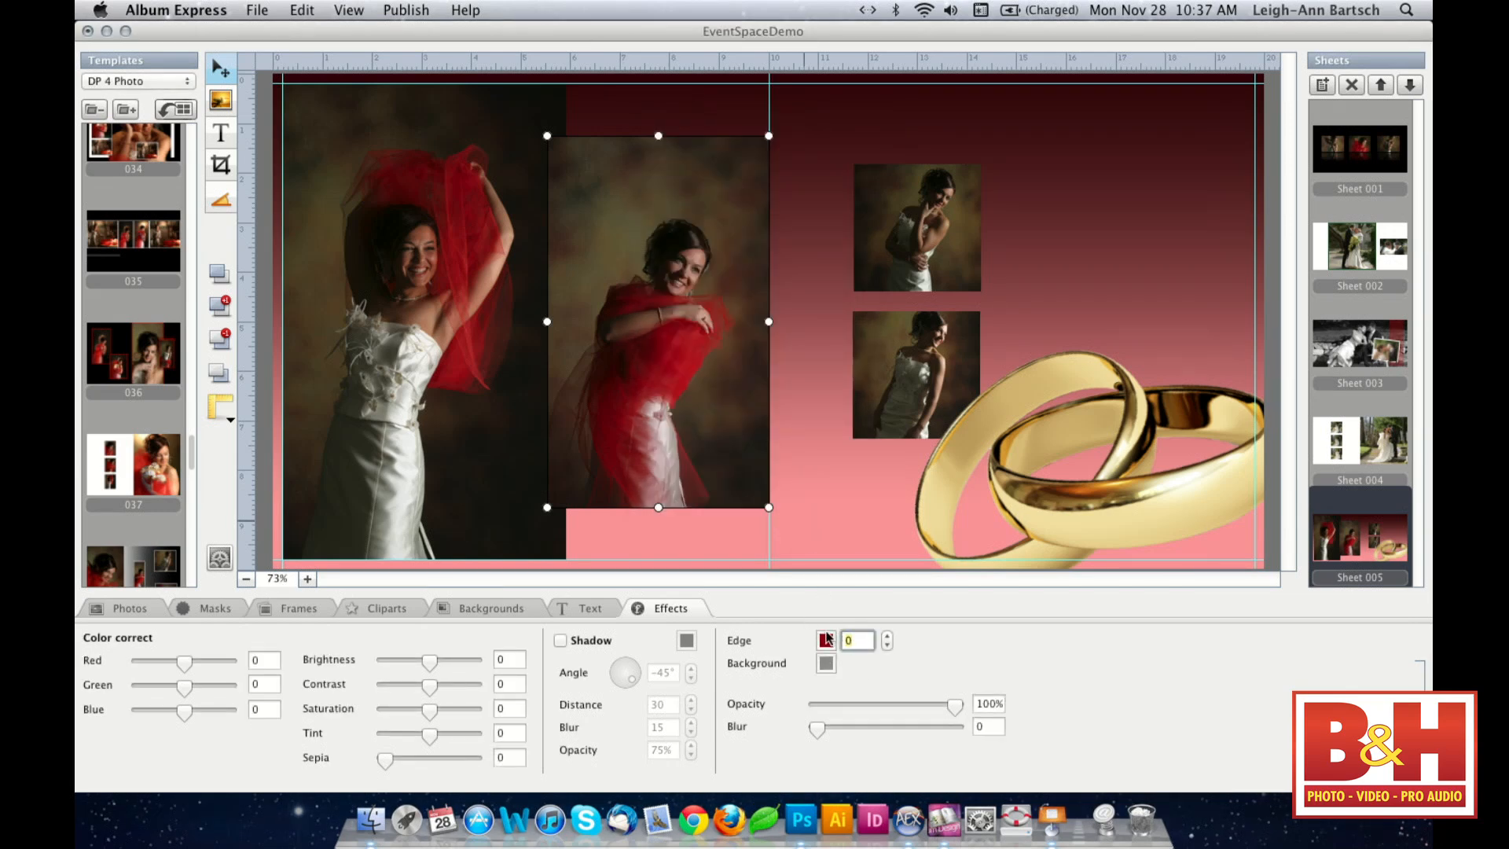
key(Return)
- Give the largest photo a matching dark red edge with a width of 10, and deselect it
click(550, 542)
click(826, 640)
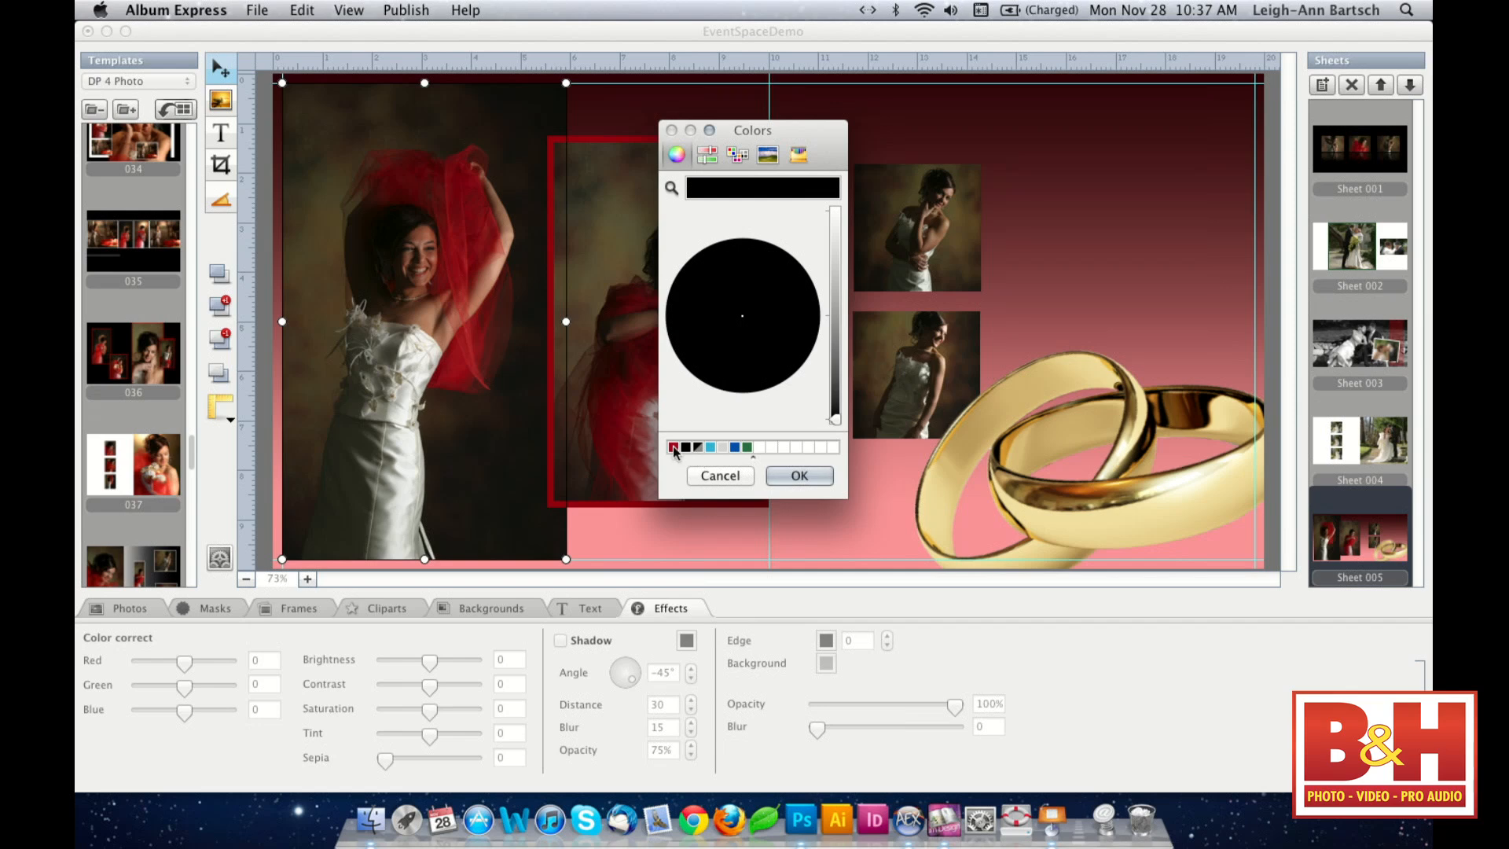
click(674, 447)
click(817, 475)
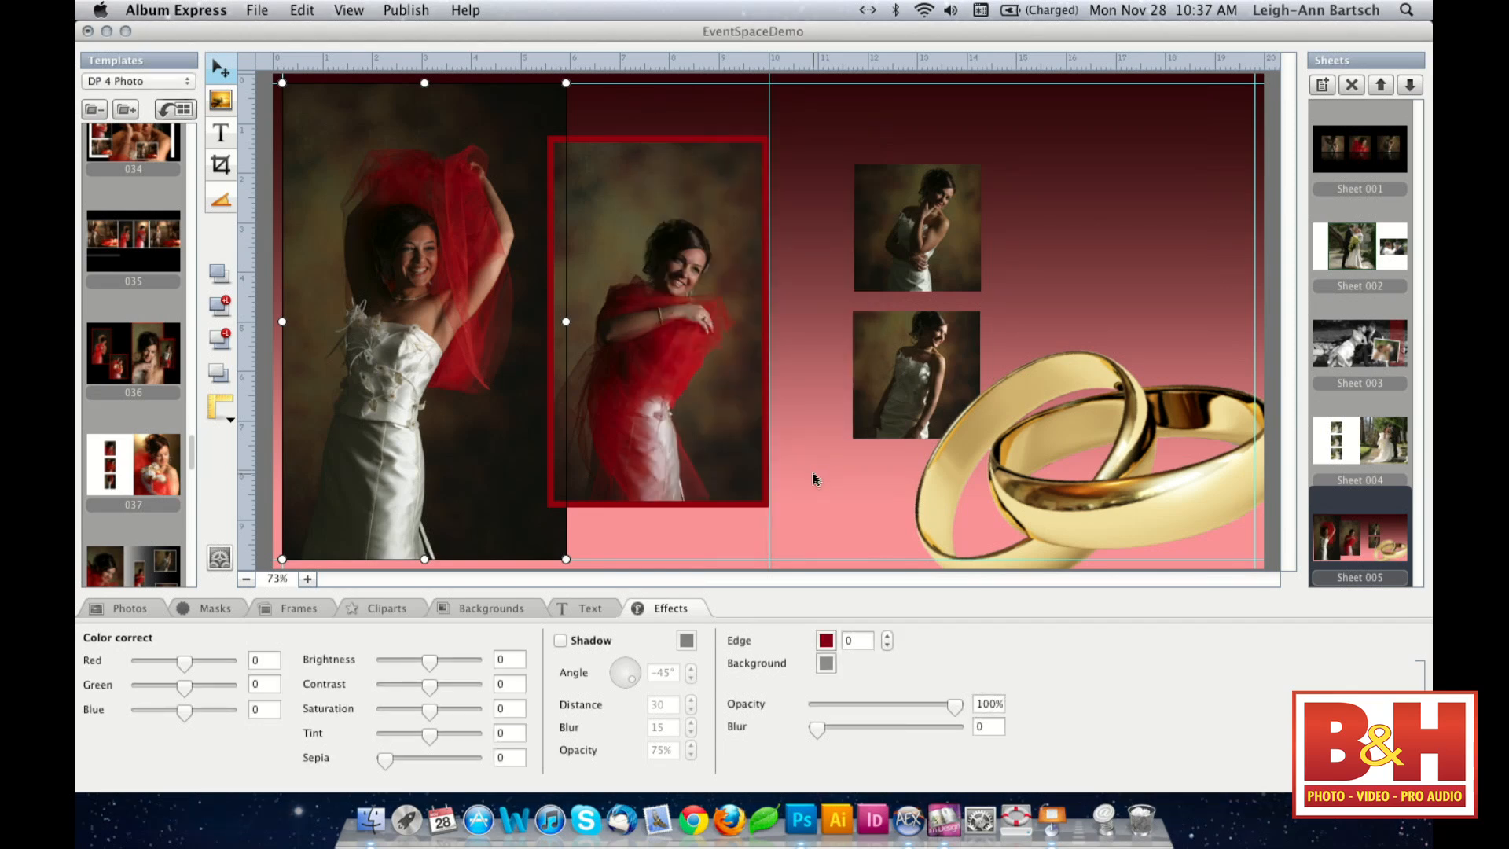
double_click(852, 643)
text(10)
key(Return)
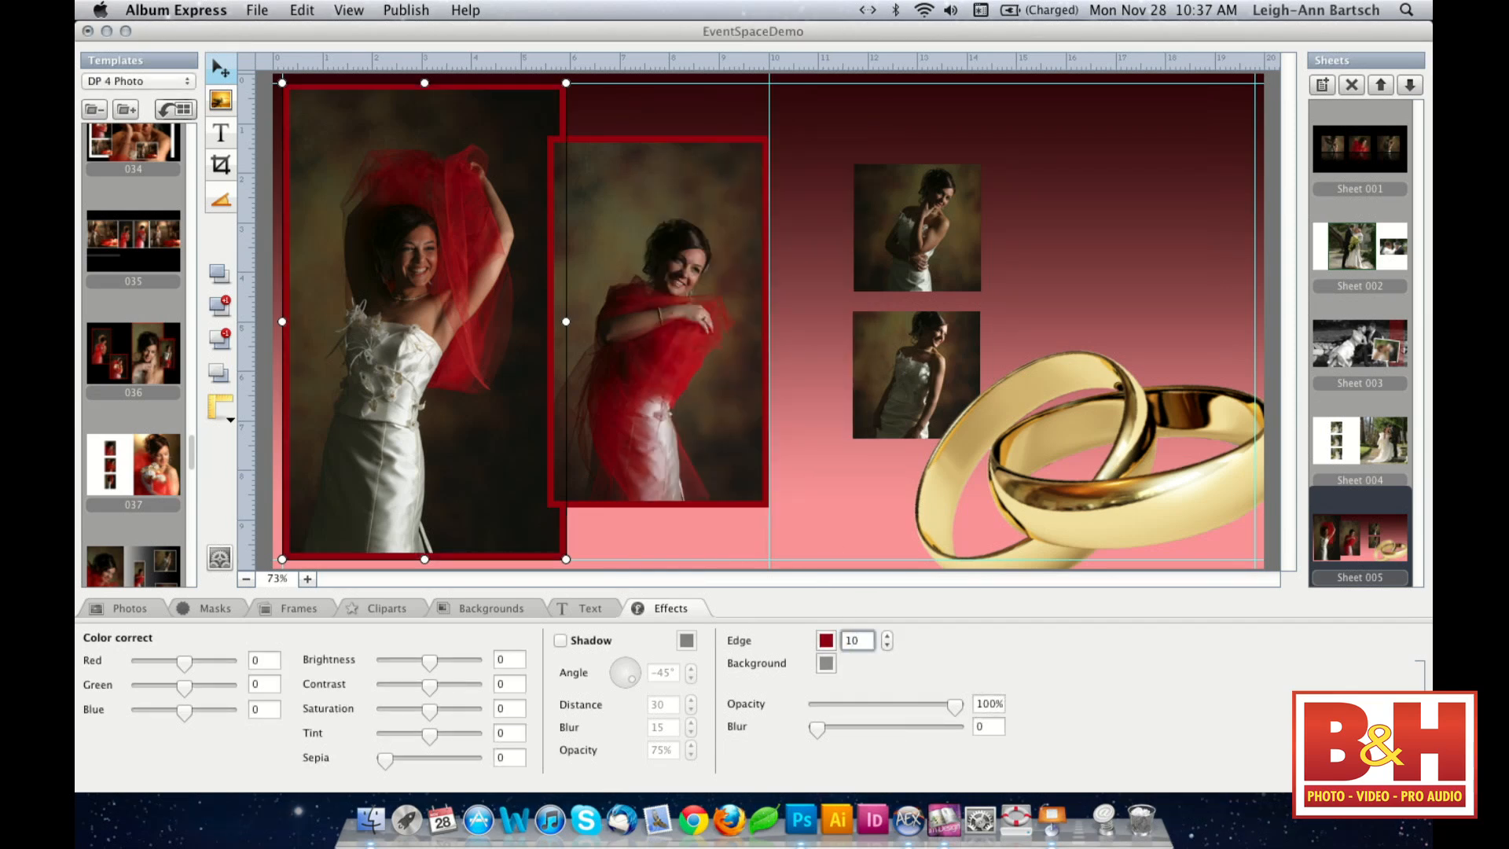
click(849, 461)
- Try the irregular blurred-blob mask and the soft-edged rectangle mask from Dissolves on the lower square photo, undoing each one
click(893, 410)
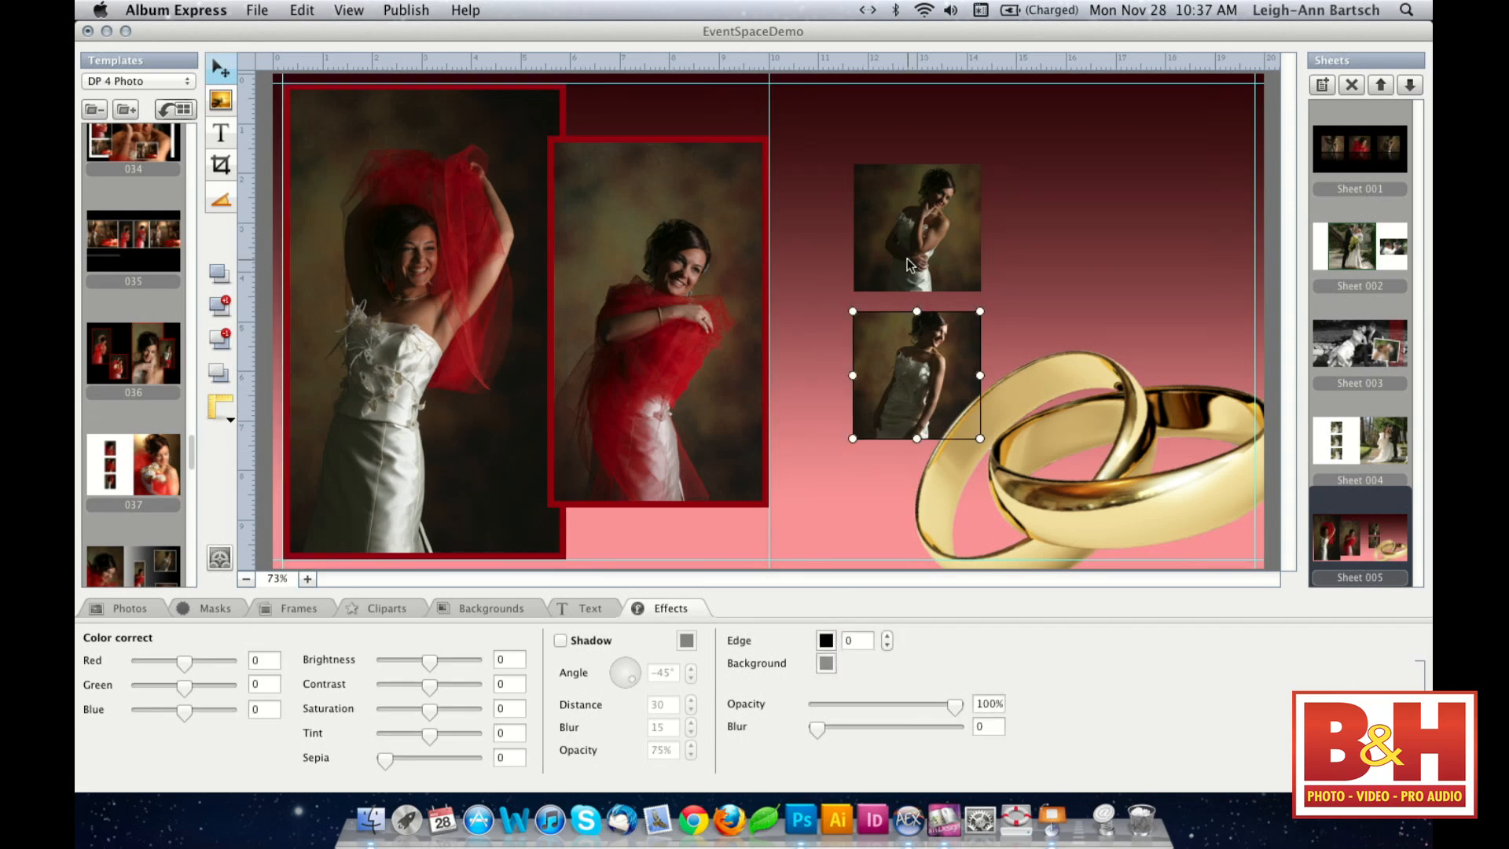
click(220, 610)
click(292, 646)
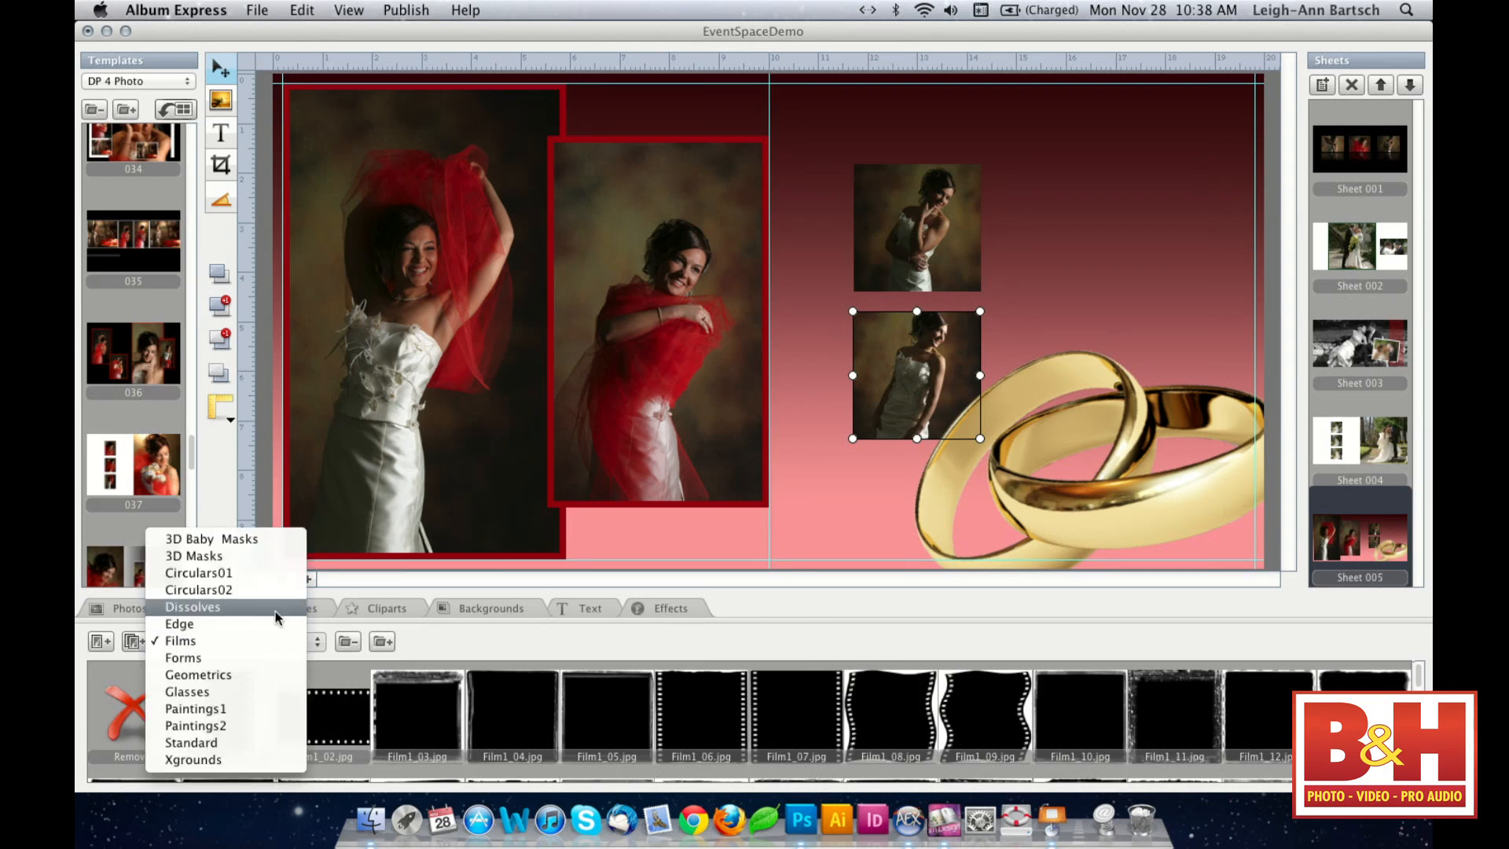
click(276, 611)
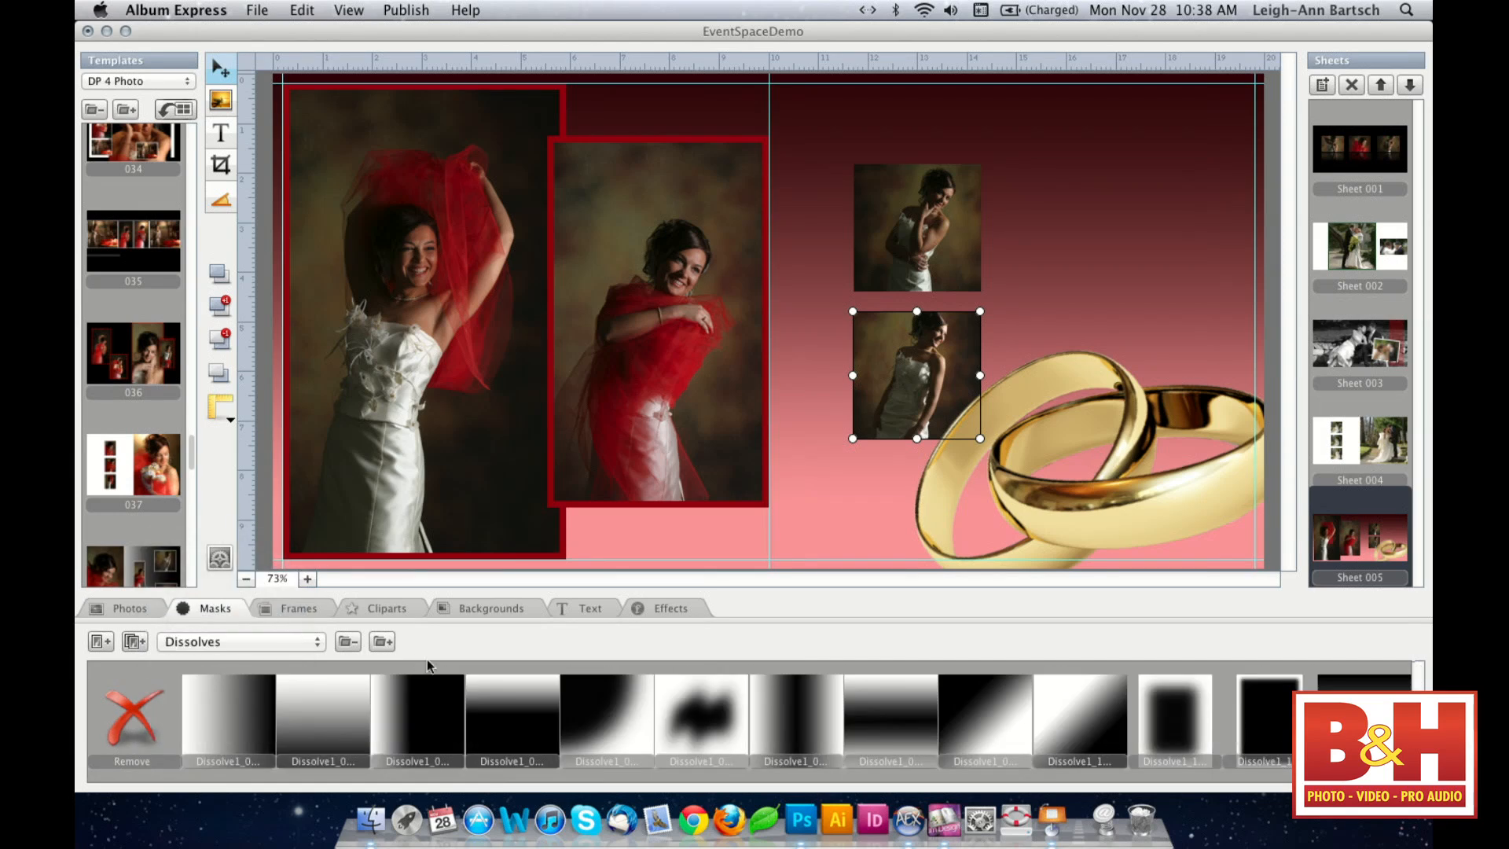
click(711, 730)
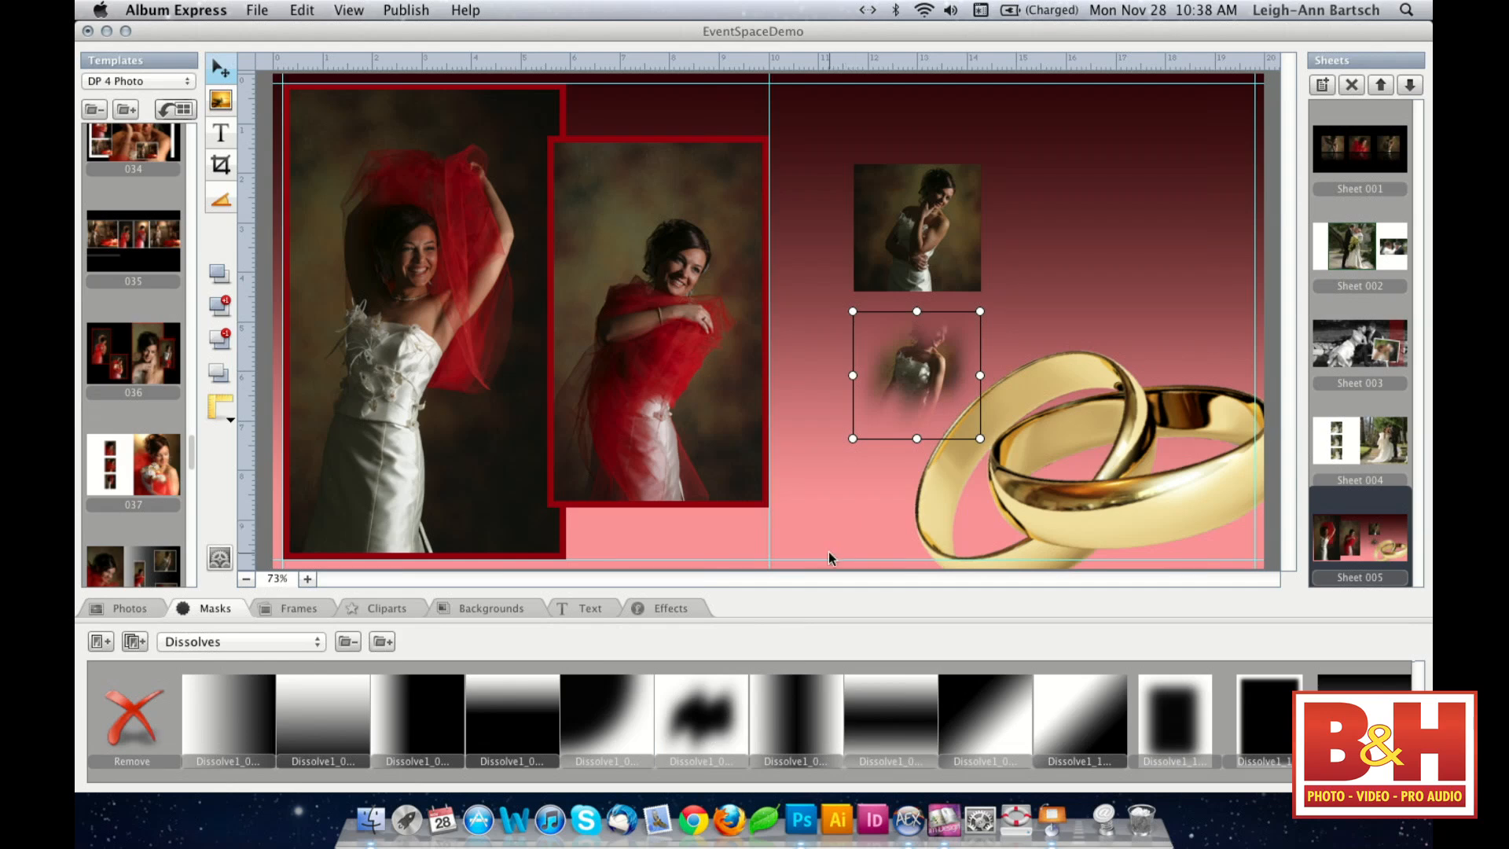
key(super+z)
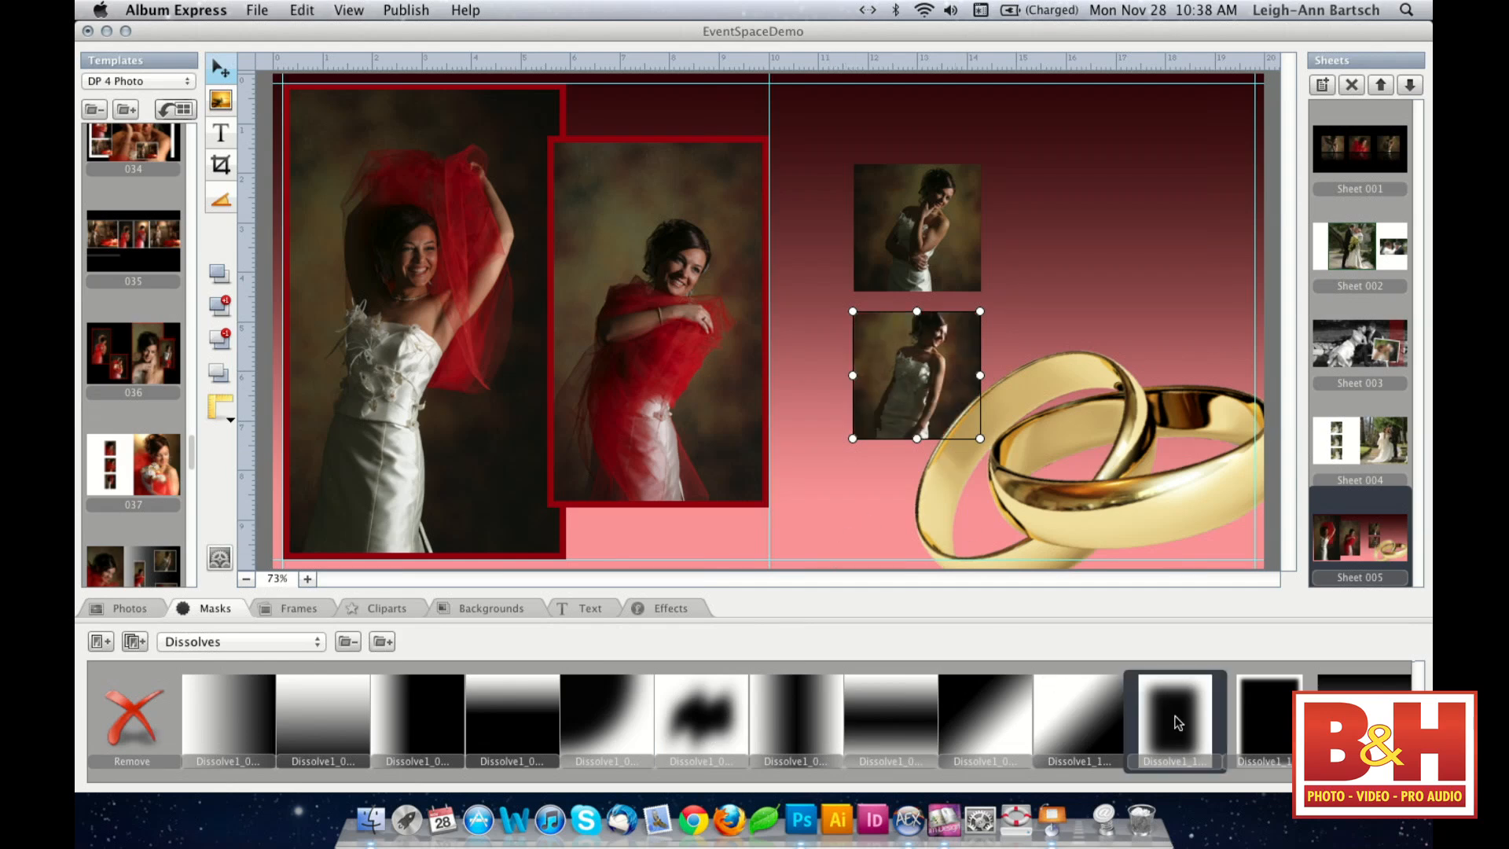
click(1176, 719)
key(super+z)
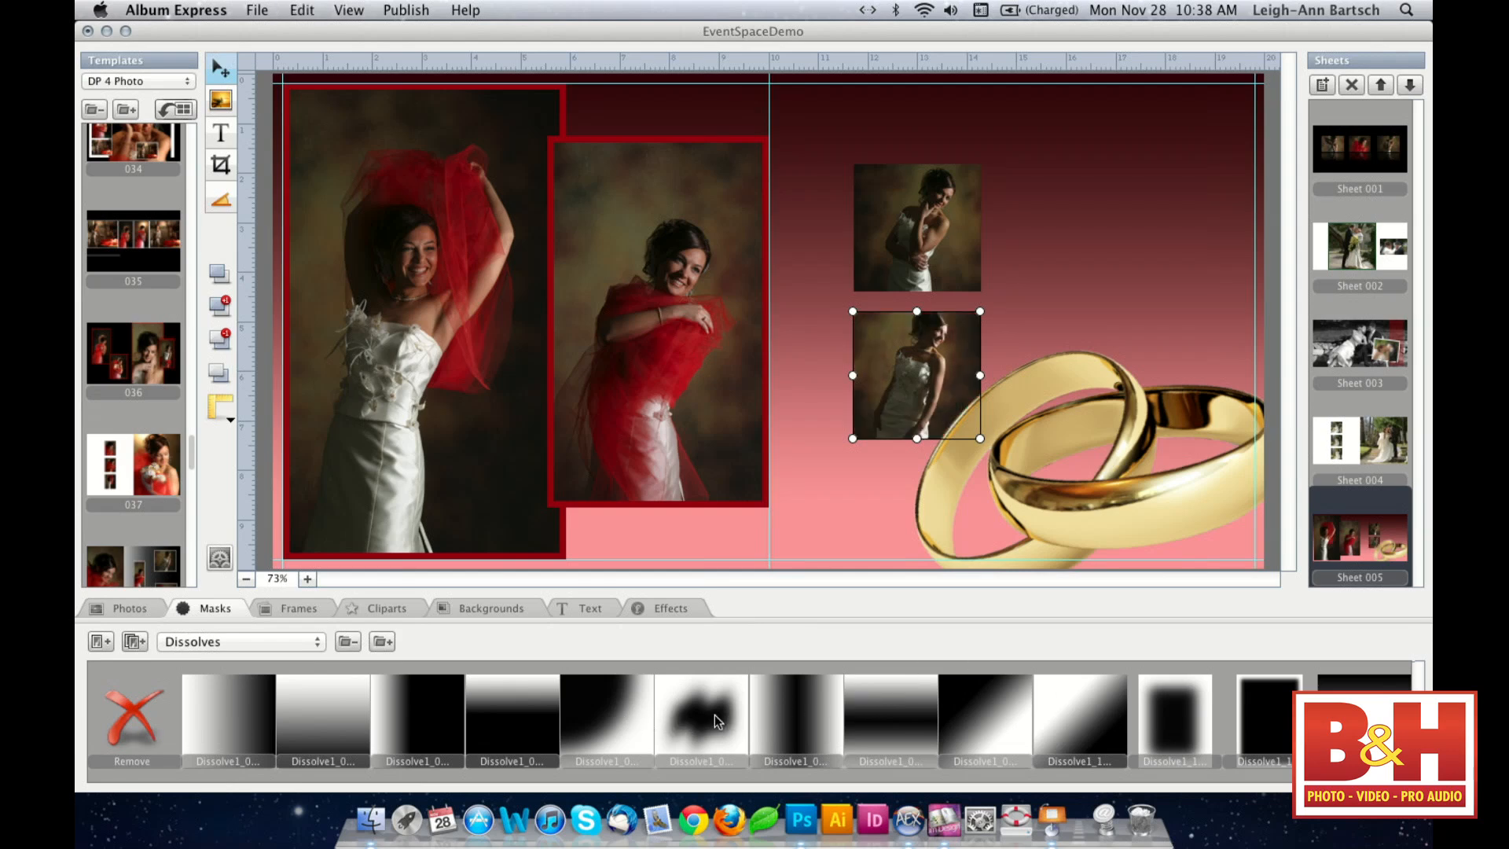
- Apply the first Dissolves mask to the lower square photo, and give the upper one the Flip01 page-curl frame after trying and undoing Flip02
click(258, 716)
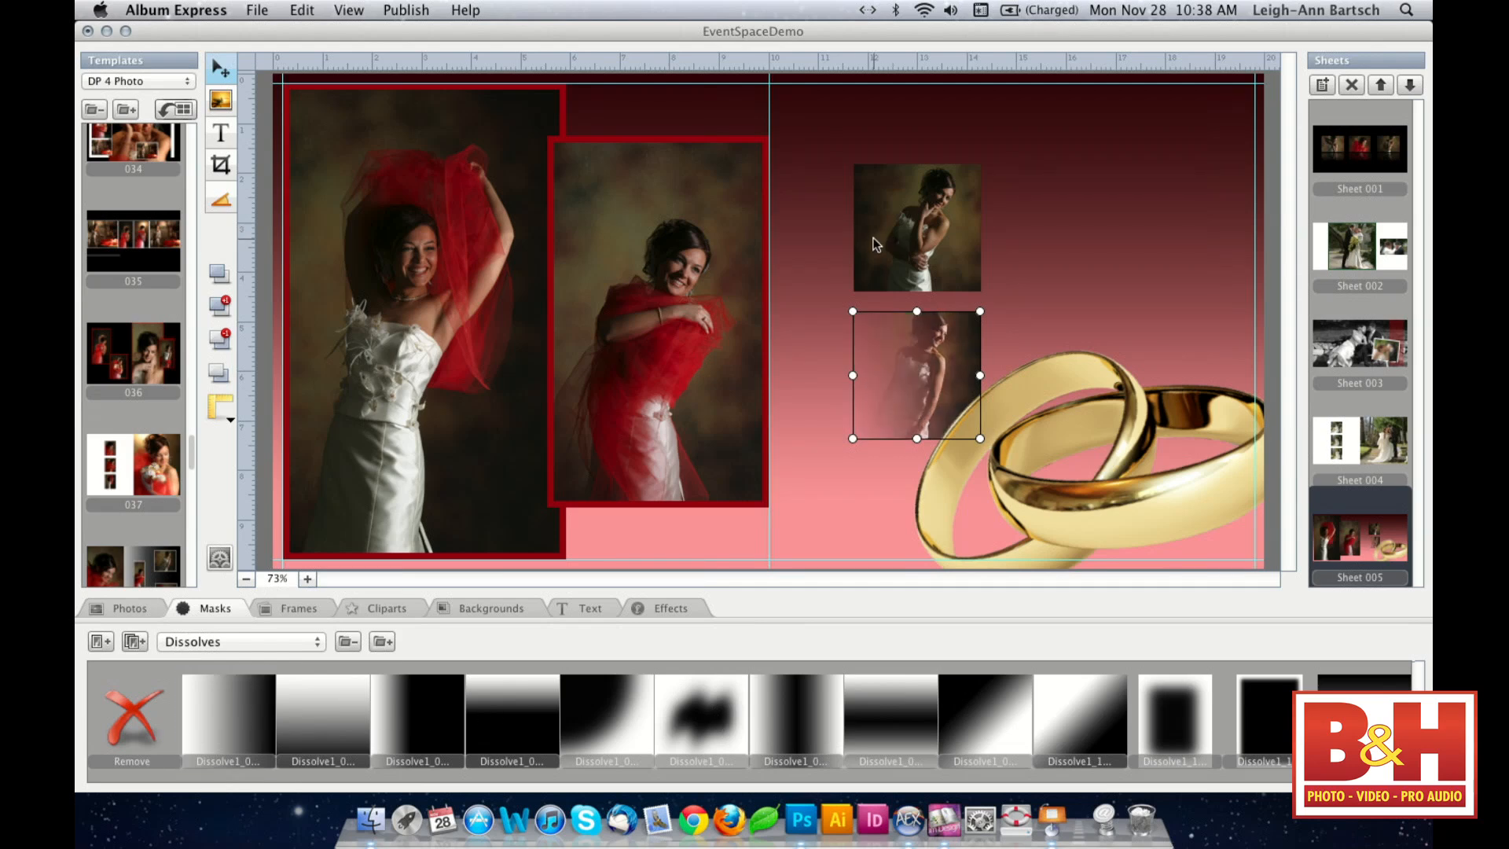
click(876, 245)
click(305, 612)
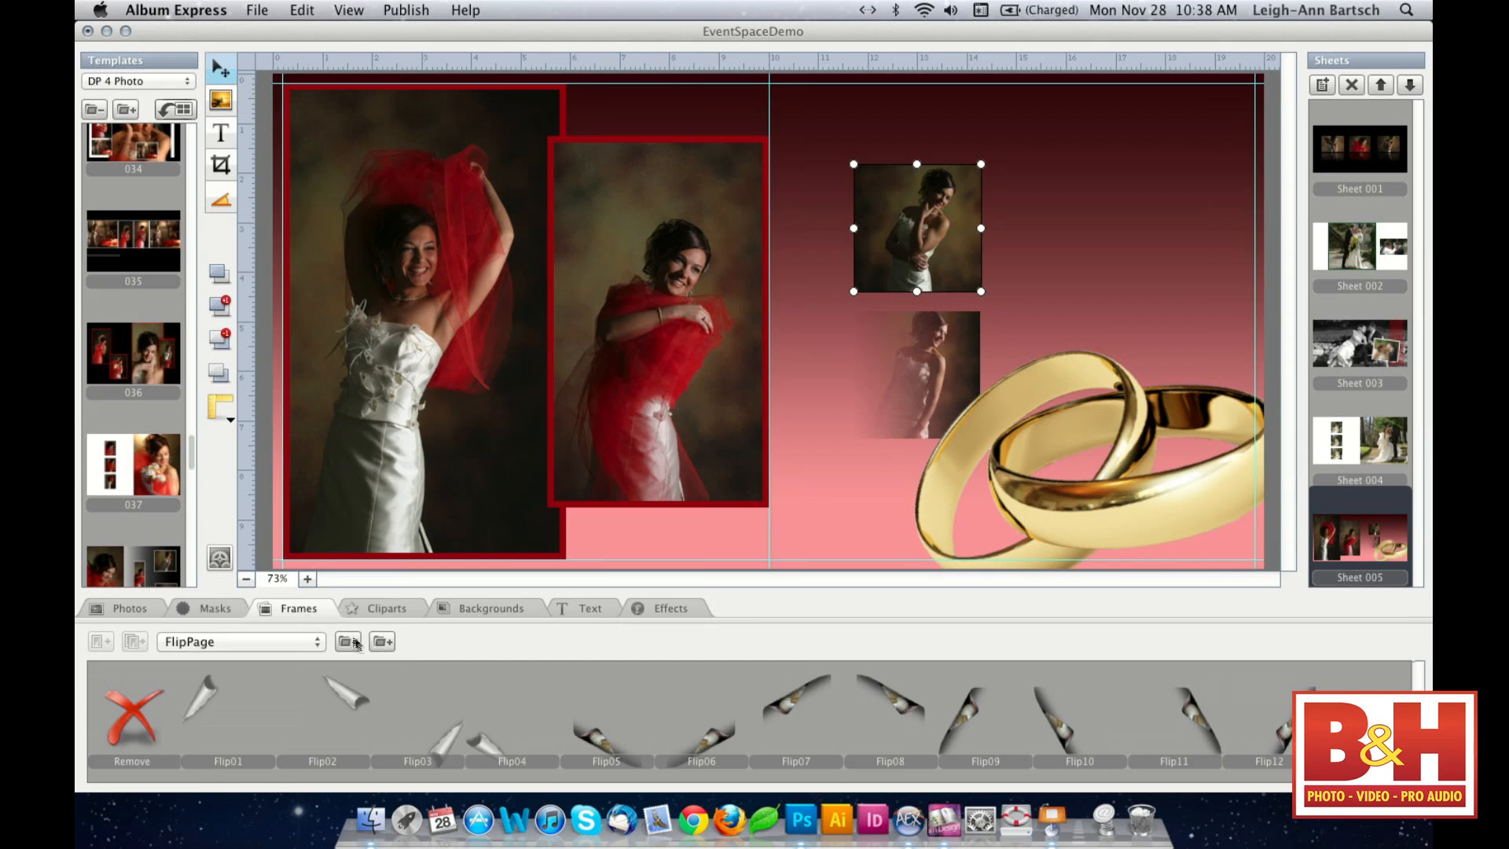
click(354, 700)
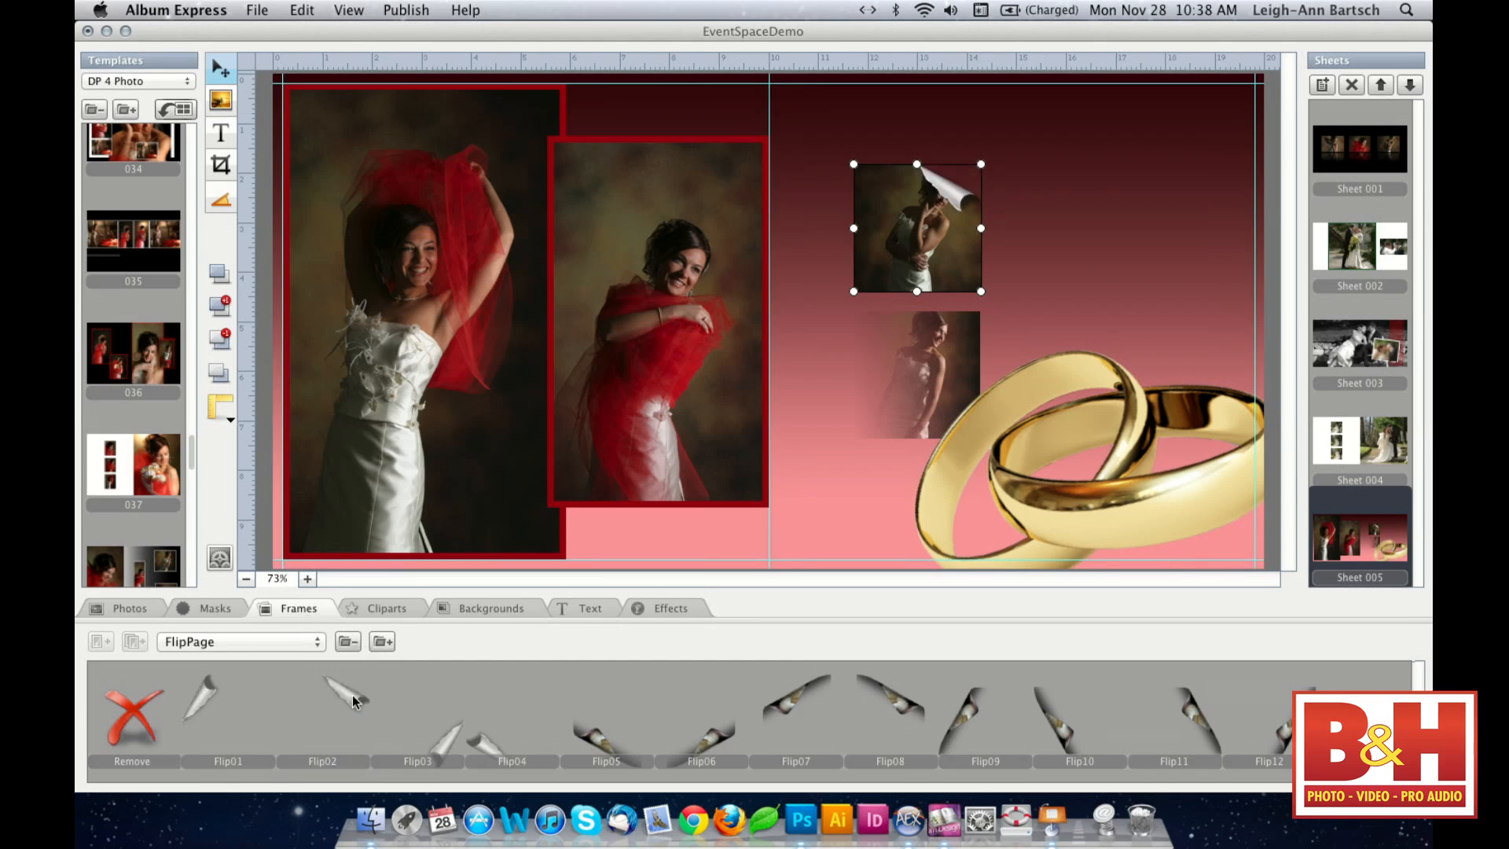
key(super+z)
click(202, 702)
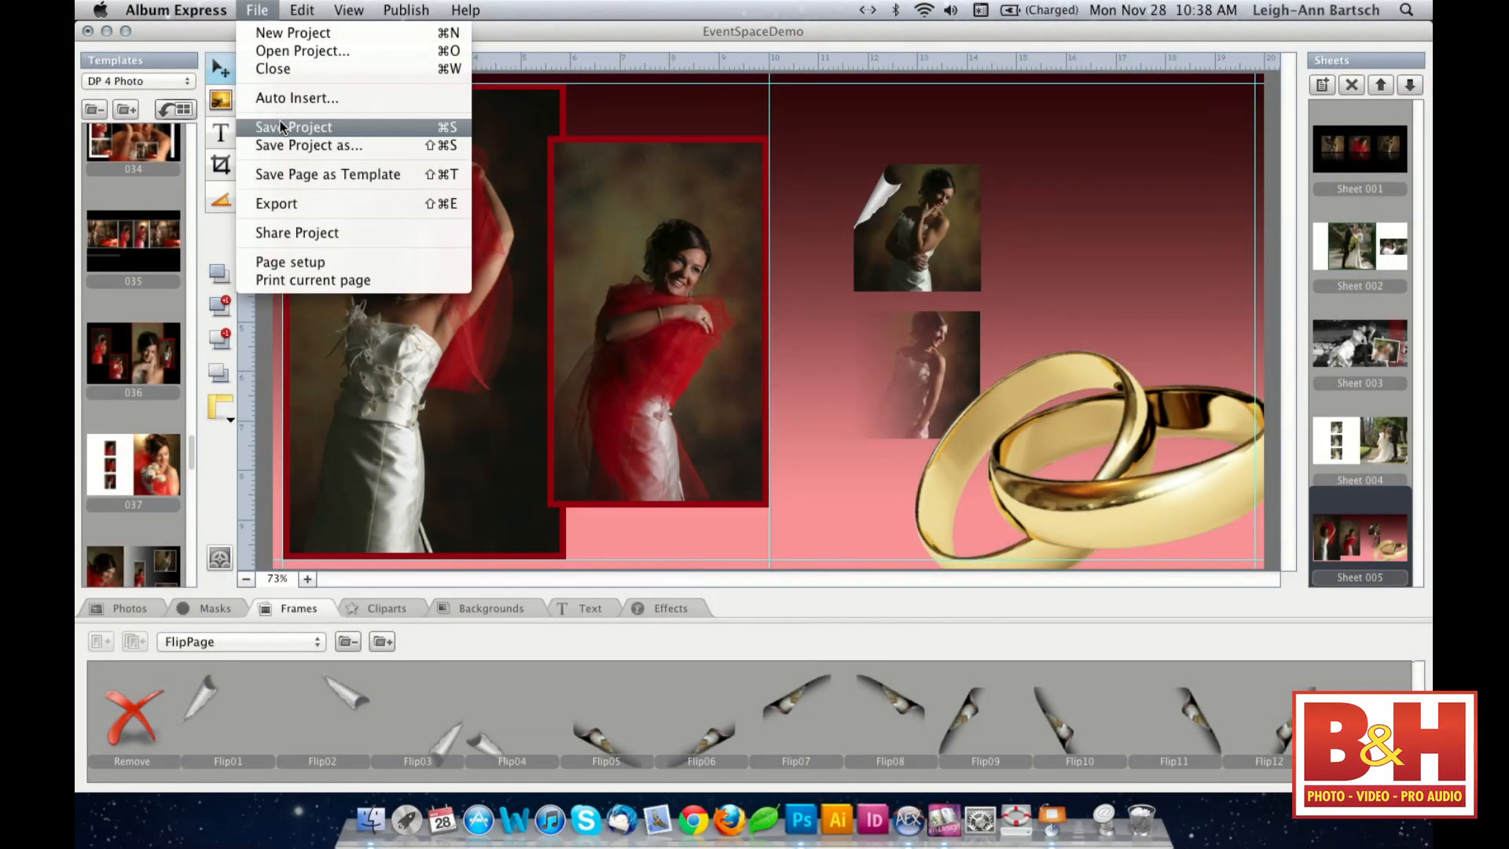
- Save the project as EventSpaceDemo in the Album Builder folder
click(280, 120)
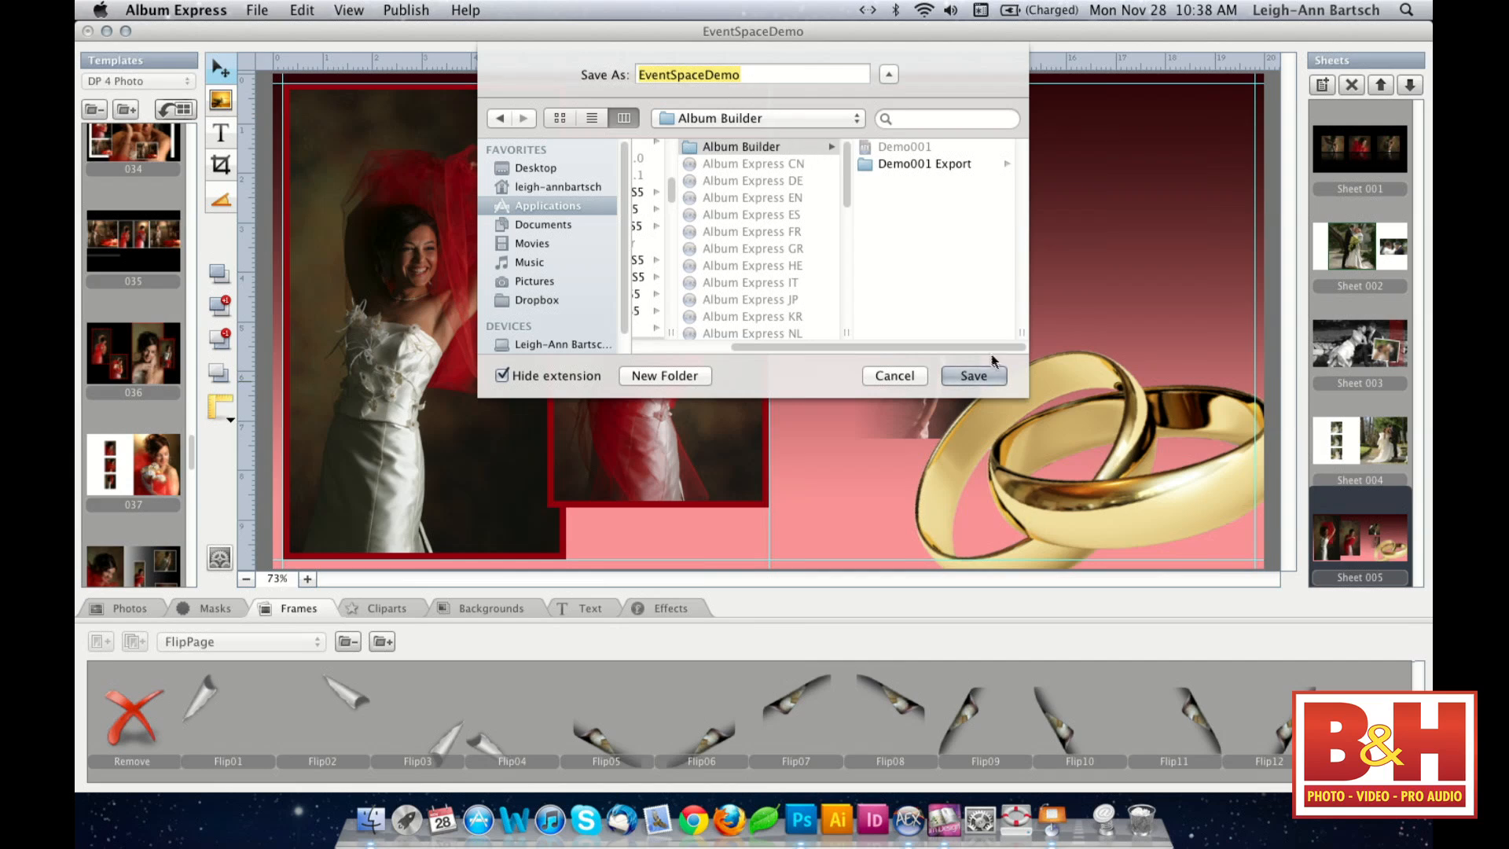
click(975, 376)
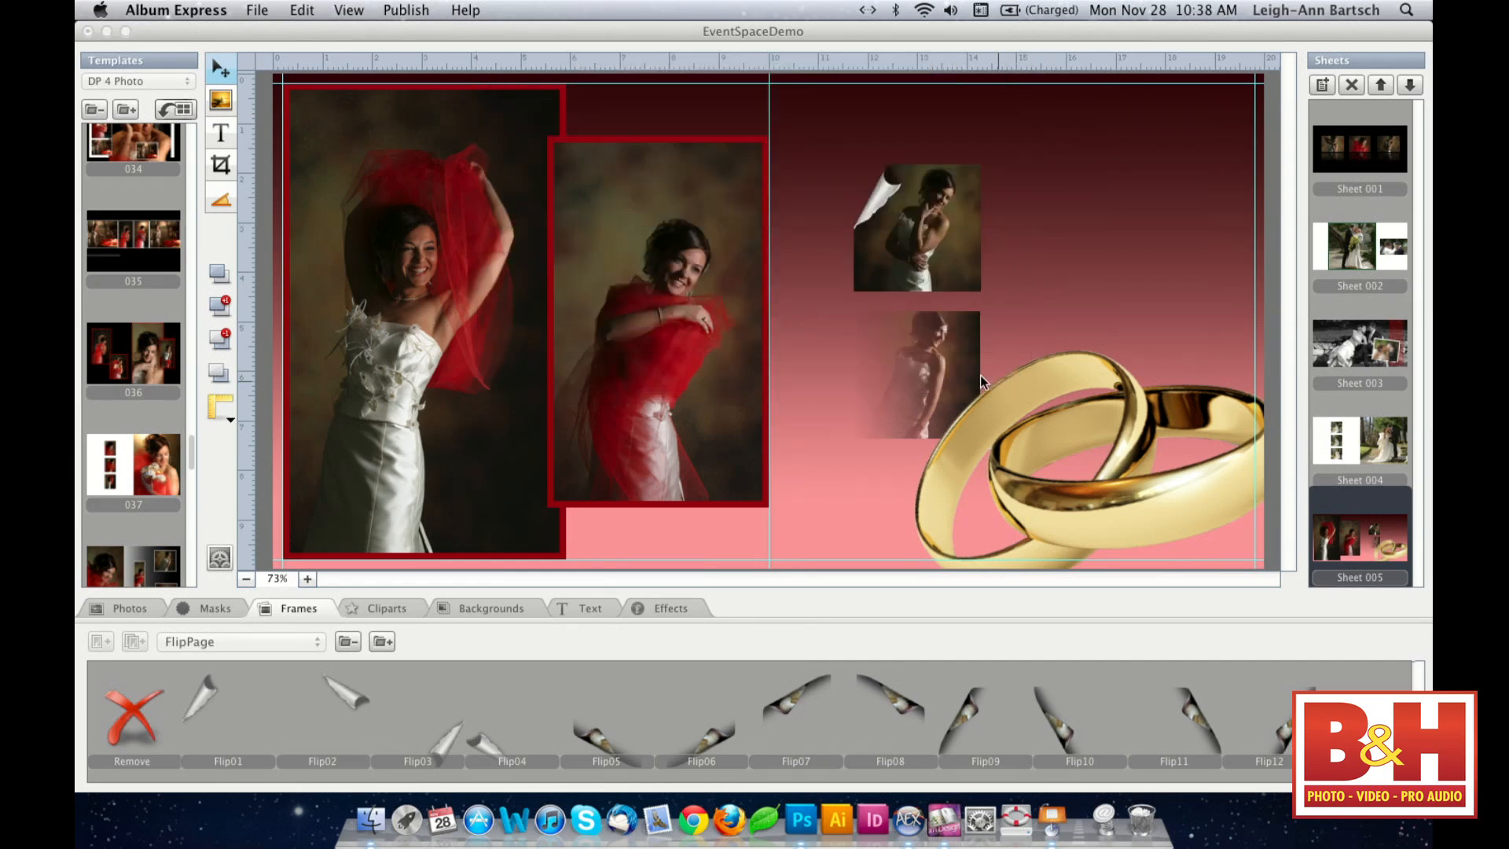
- Open the project's export settings and select all sheets for export
click(258, 9)
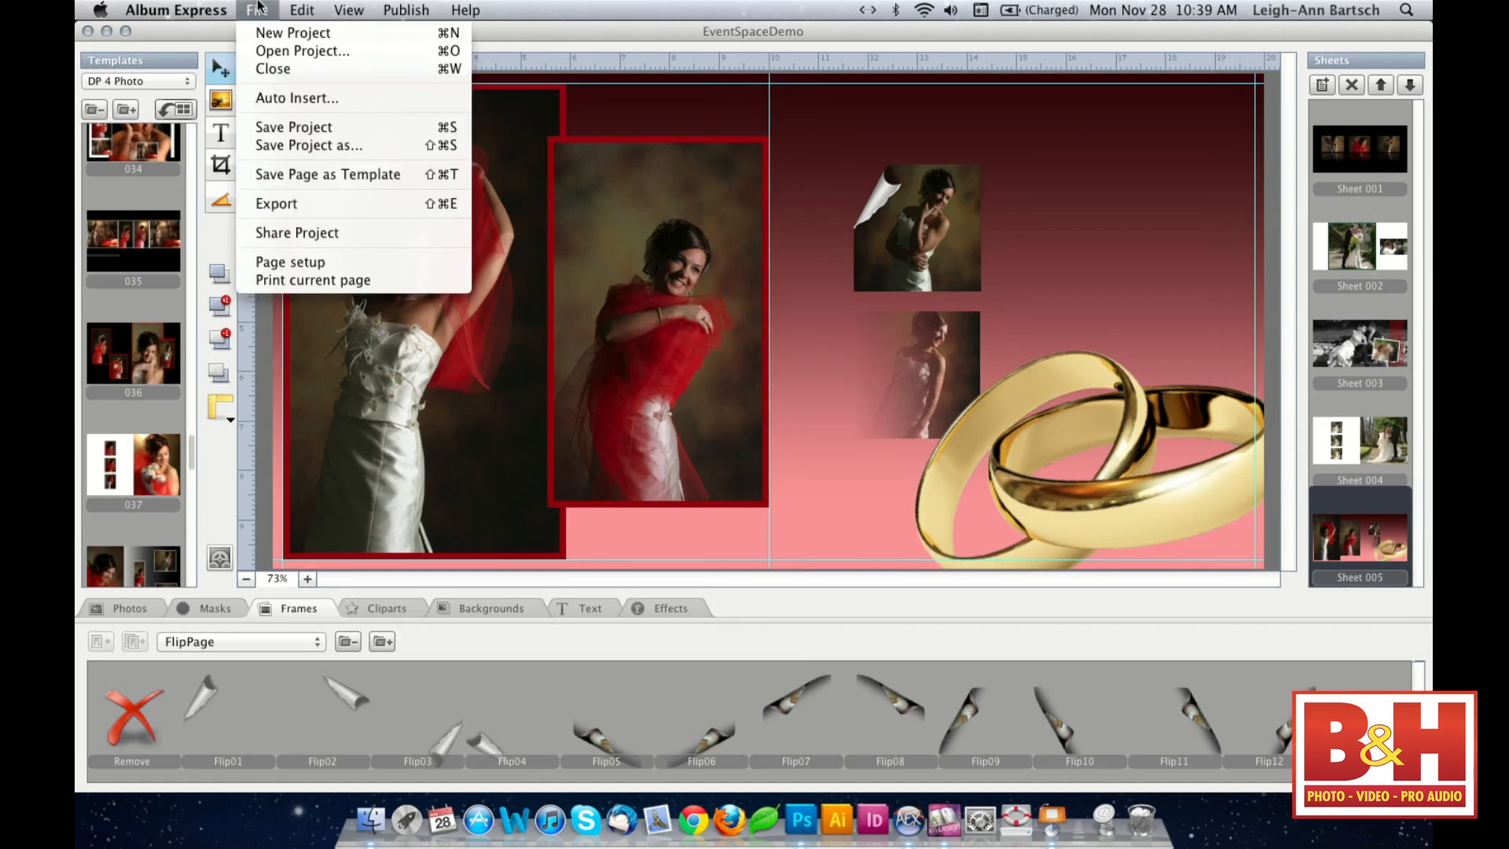
click(273, 203)
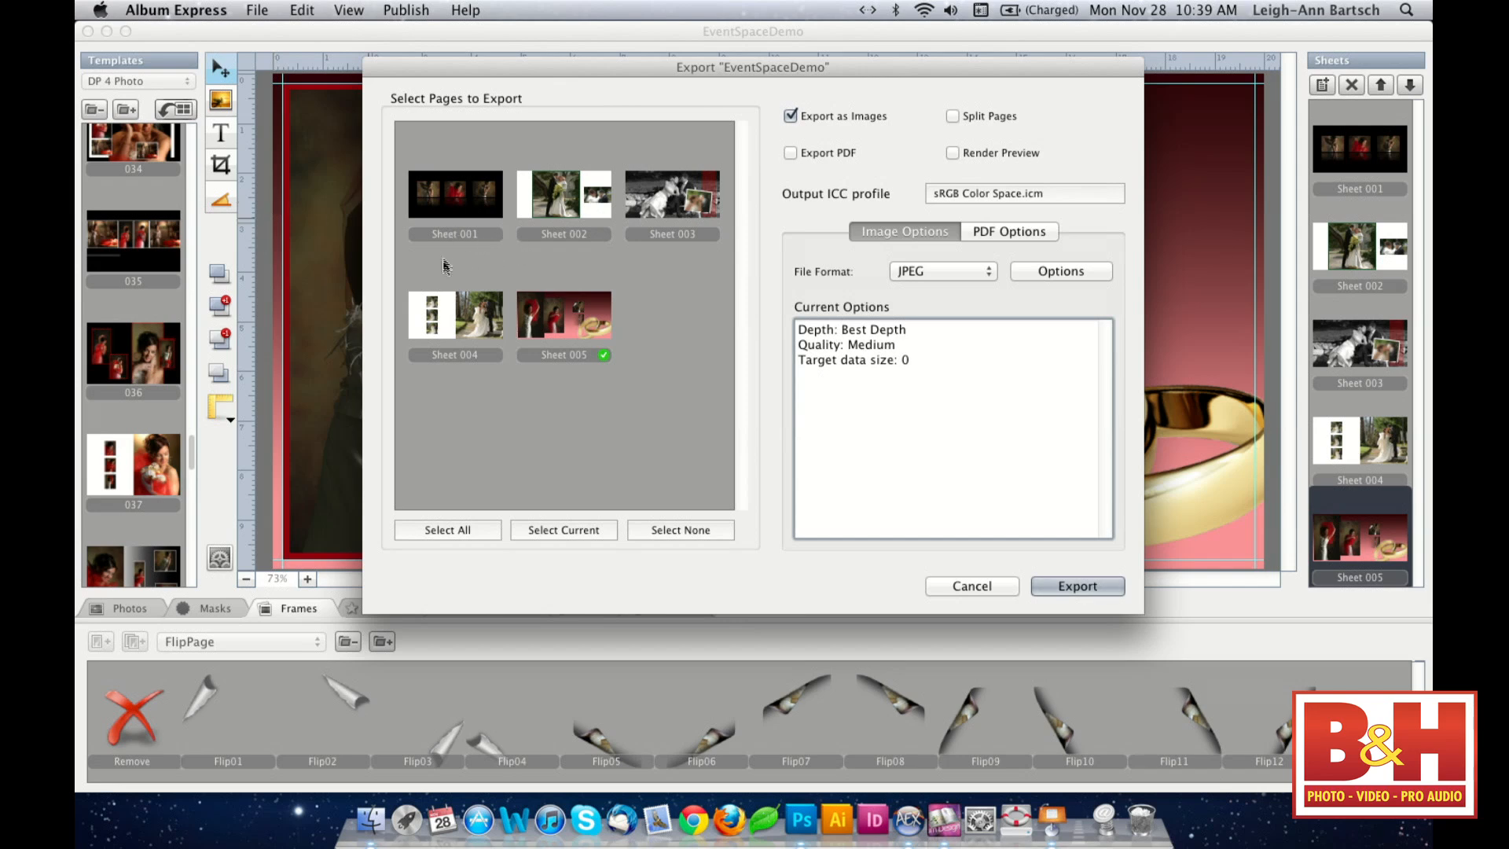
click(448, 530)
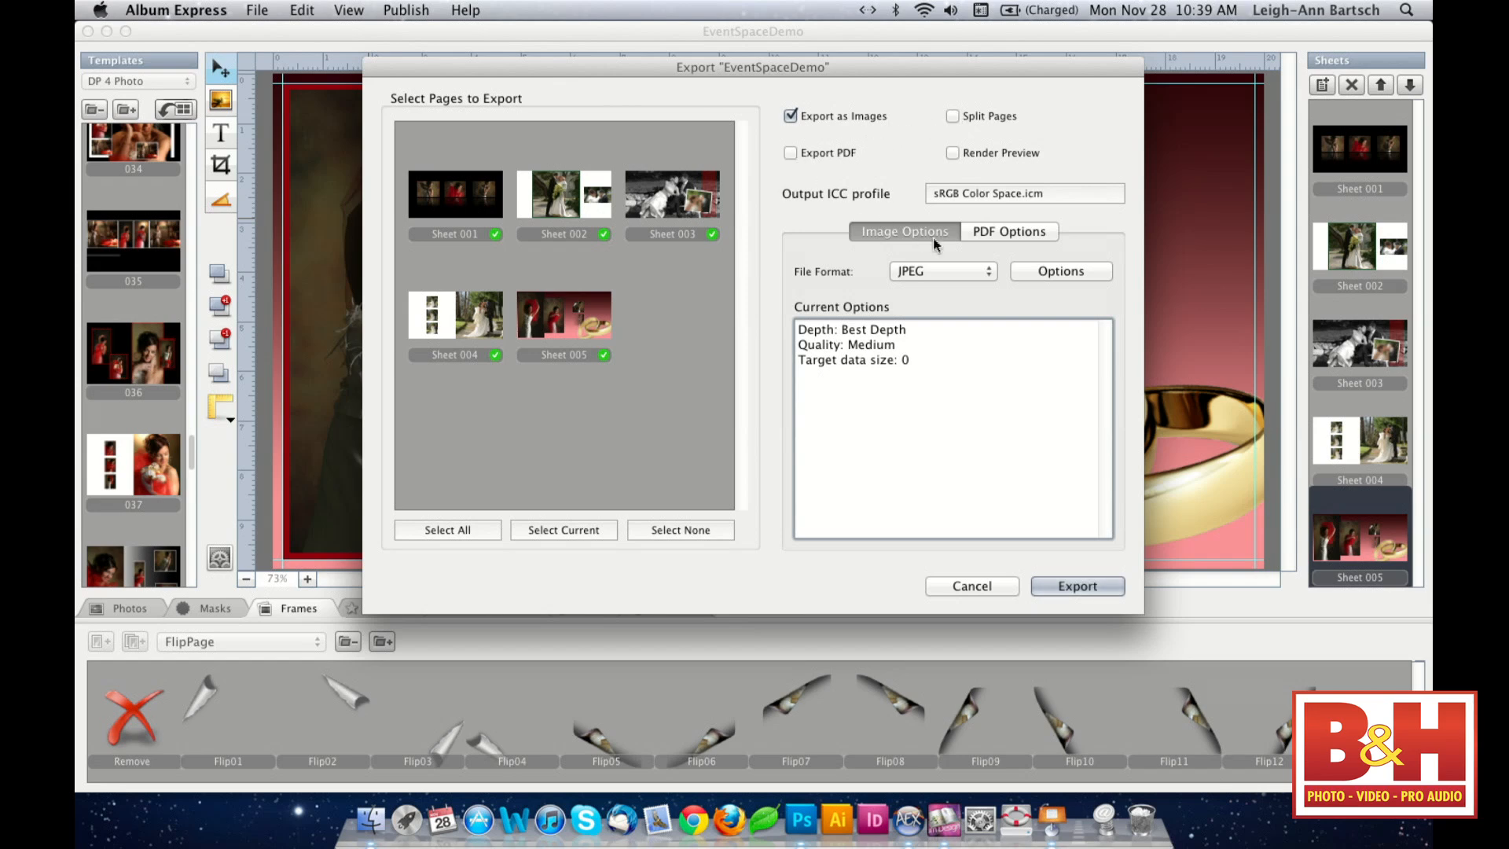
- Review the available image file formats, keeping JPEG, and examine the PDF security and compression options
click(960, 274)
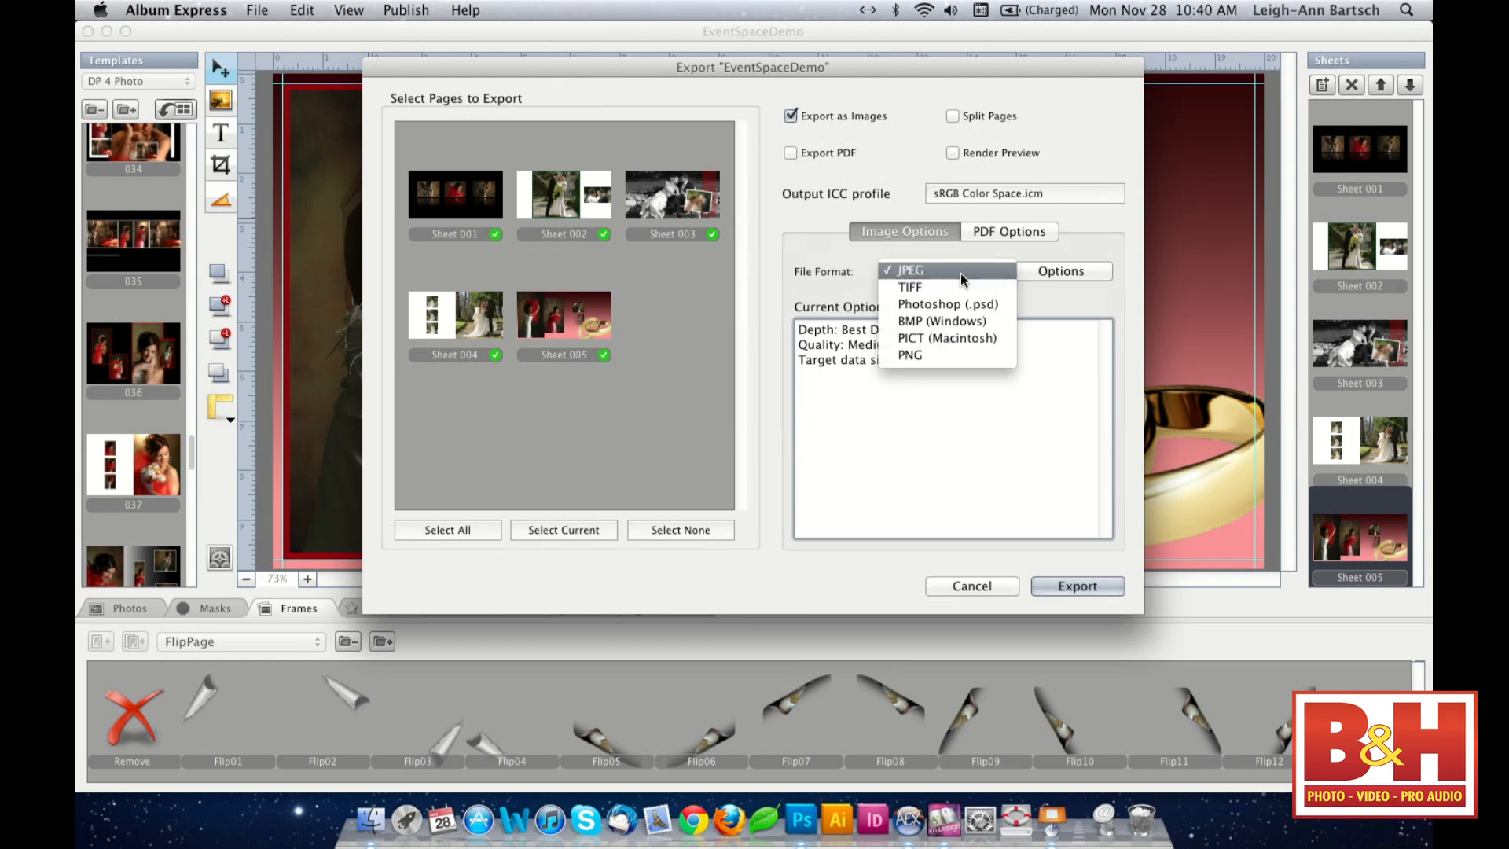
click(991, 263)
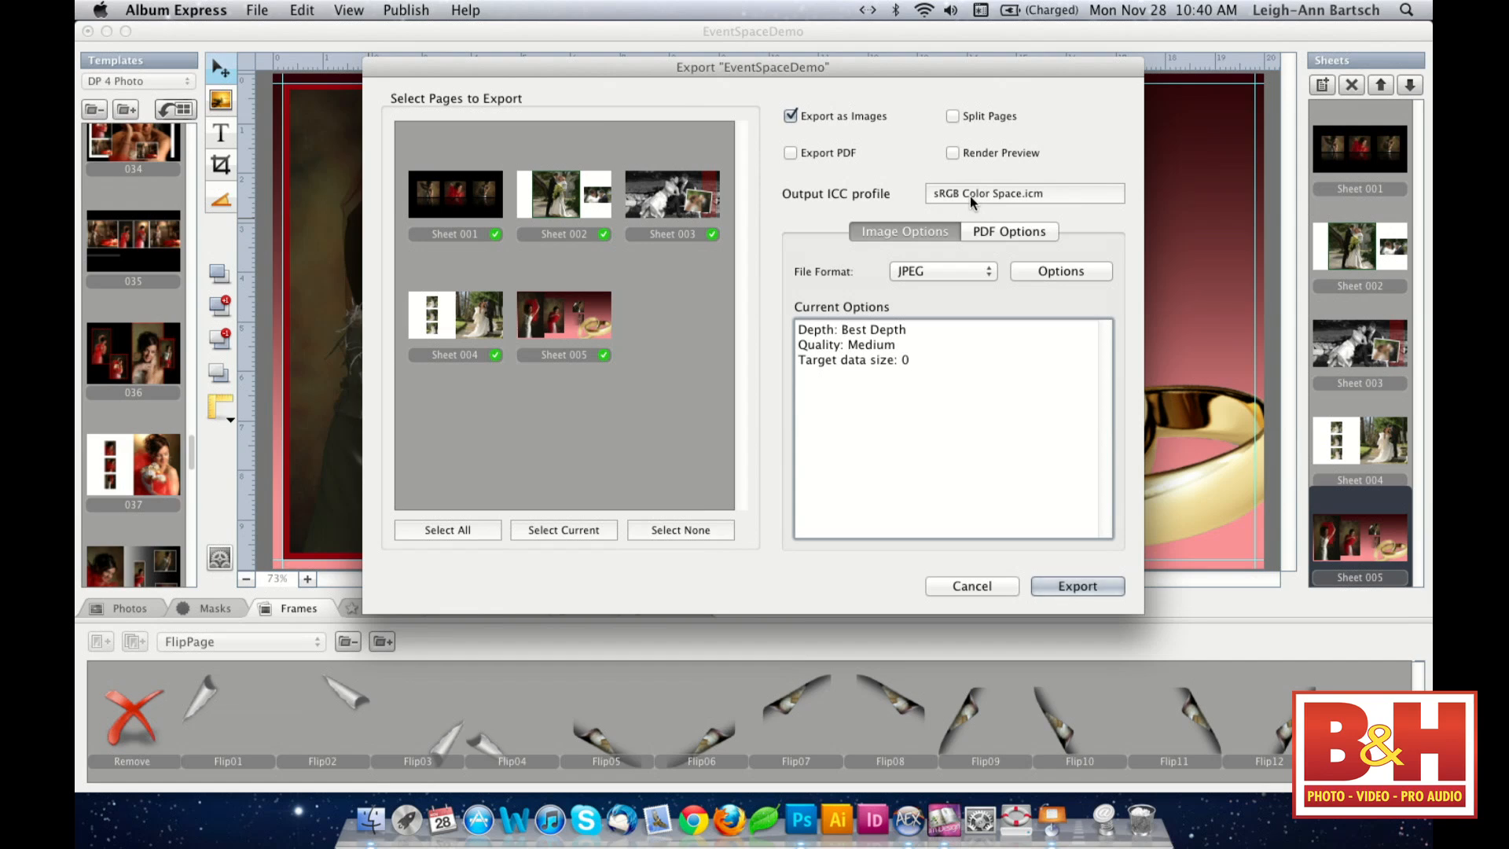
click(992, 229)
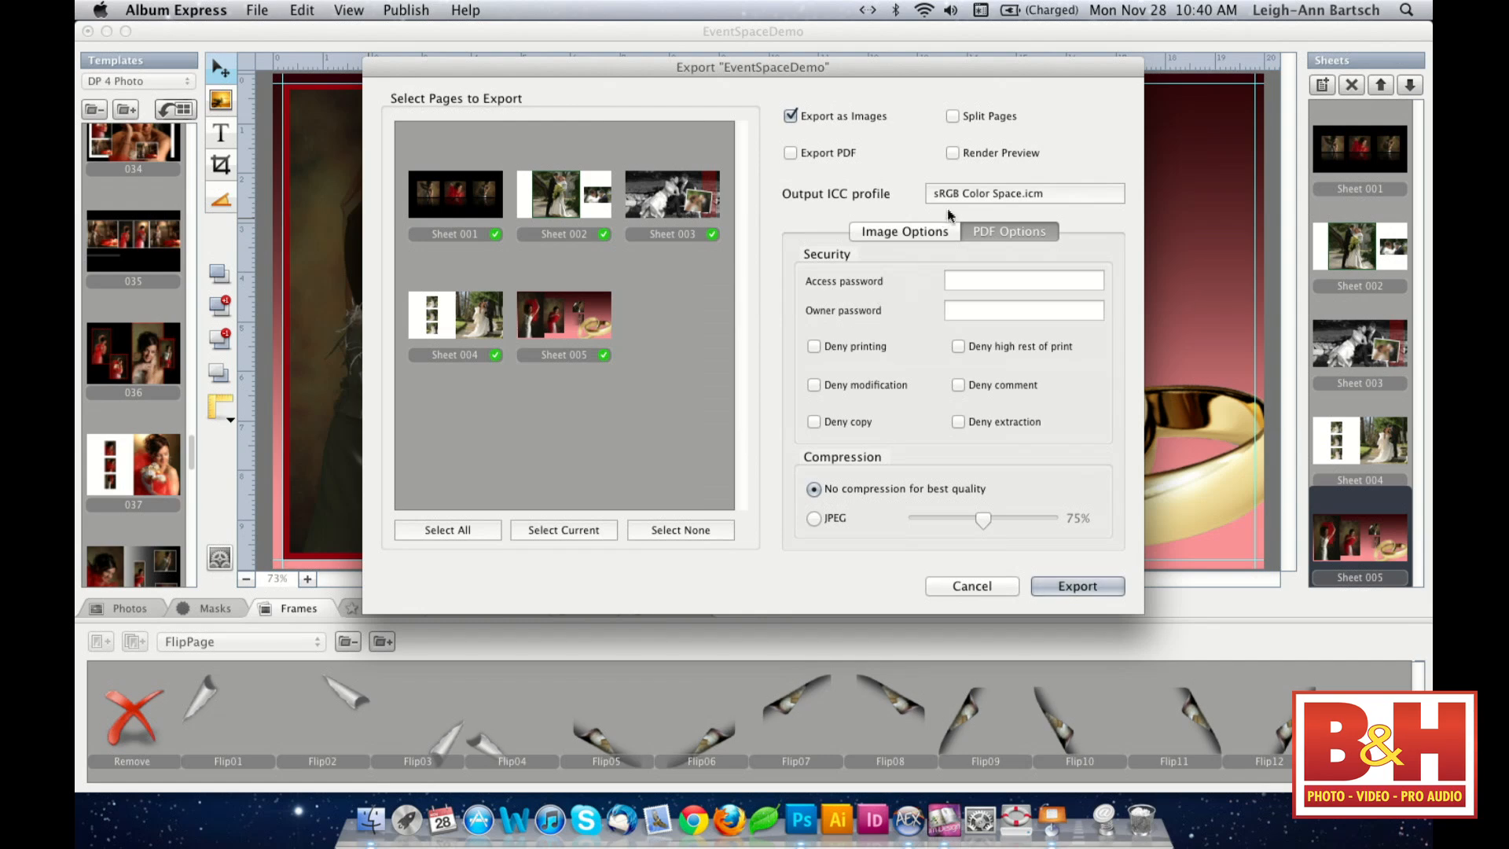
click(922, 232)
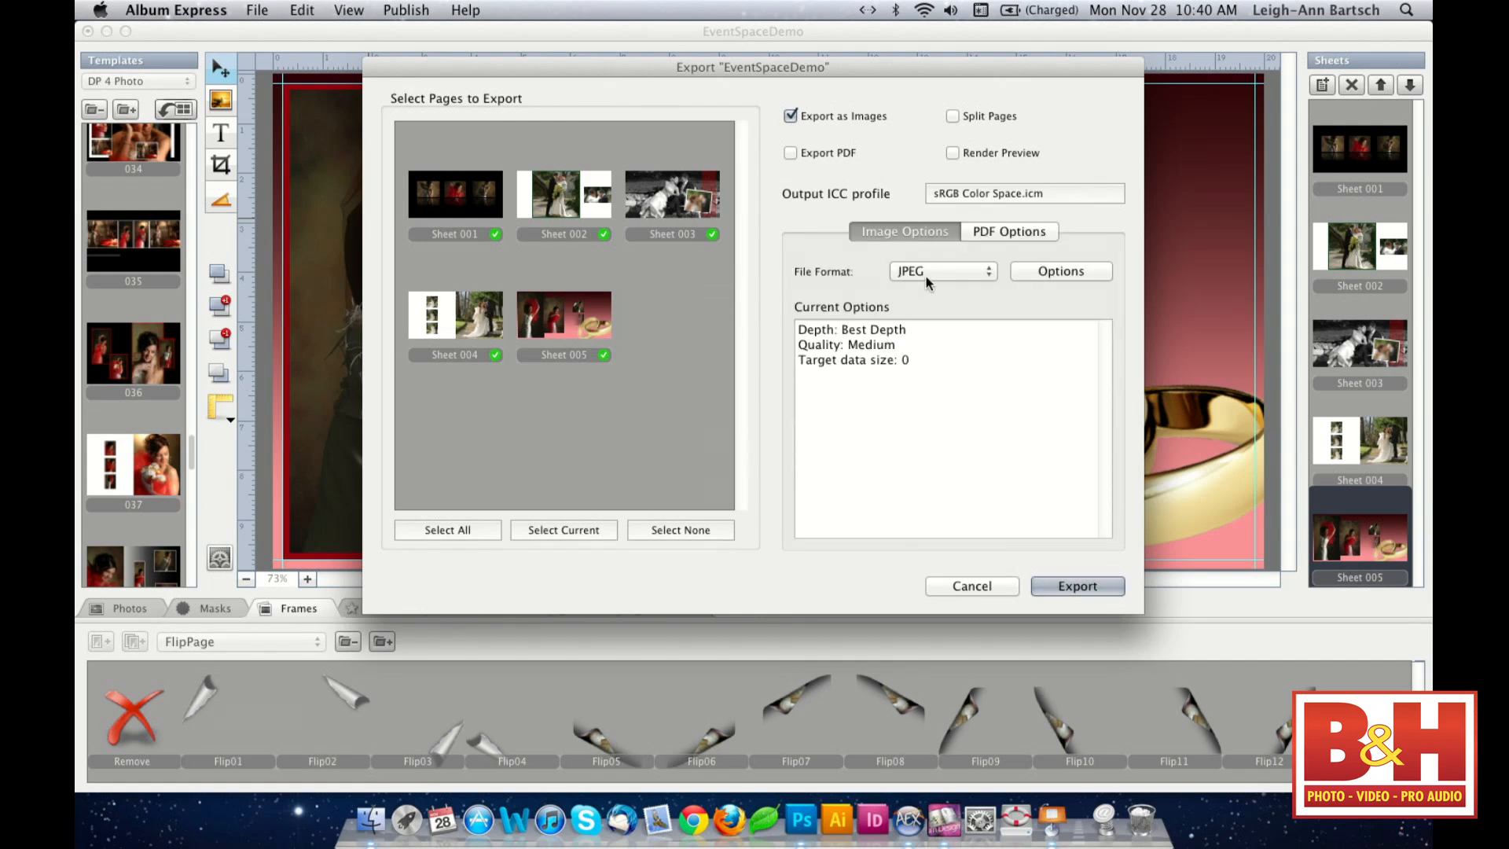
- Adjust the quality in the JPEG options for the image export and accept the settings
click(1058, 271)
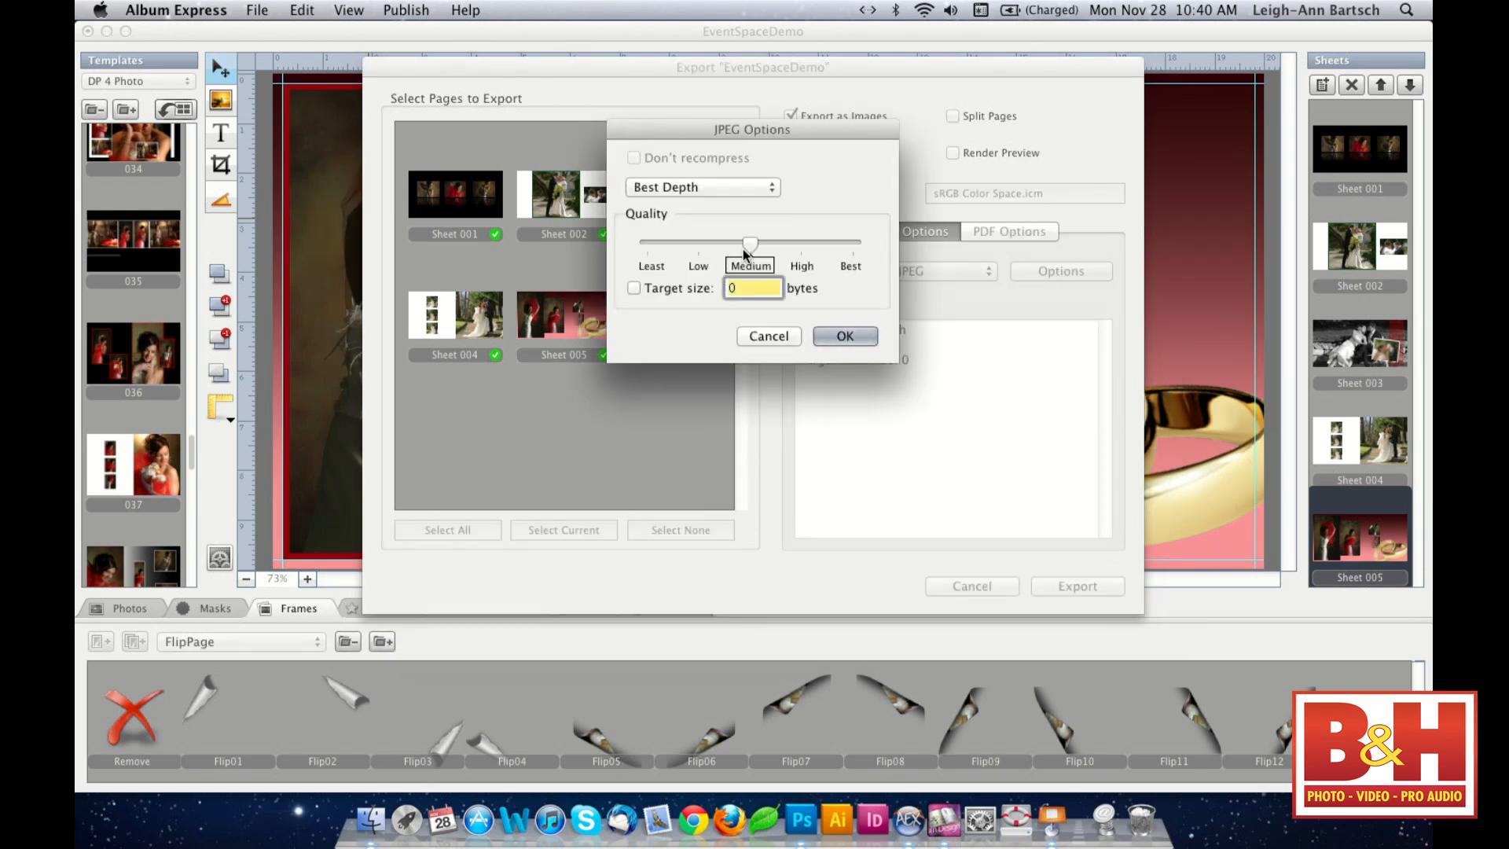
mouse_move(751, 245)
mouse_down()
mouse_move(862, 251)
mouse_move(758, 242)
mouse_up()
click(846, 335)
- Start the export and choose the Album Builder folder inside Applications, Album Express 4 as the destination location
click(1078, 585)
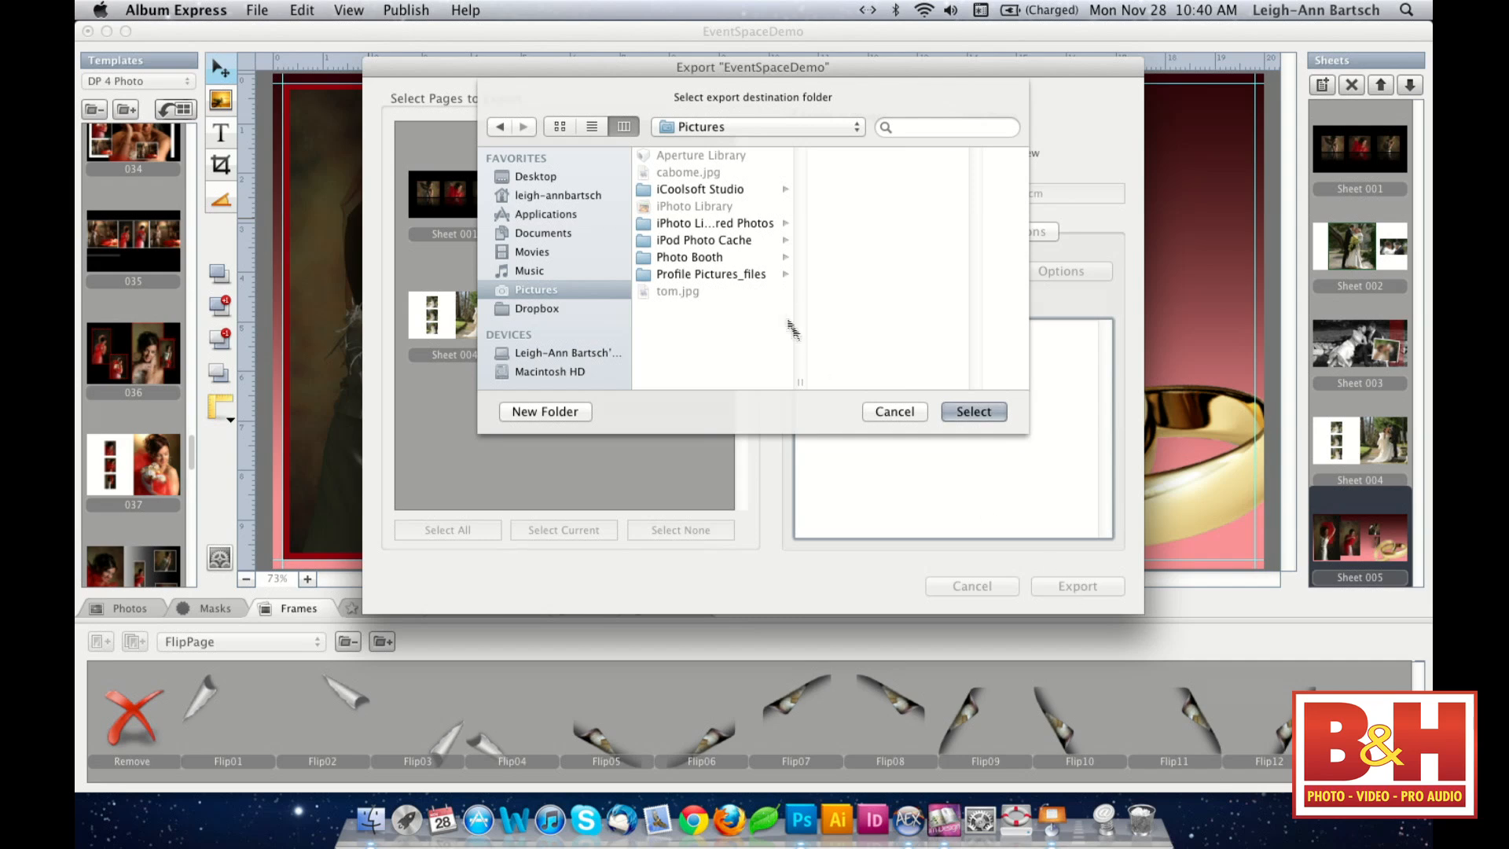
click(567, 195)
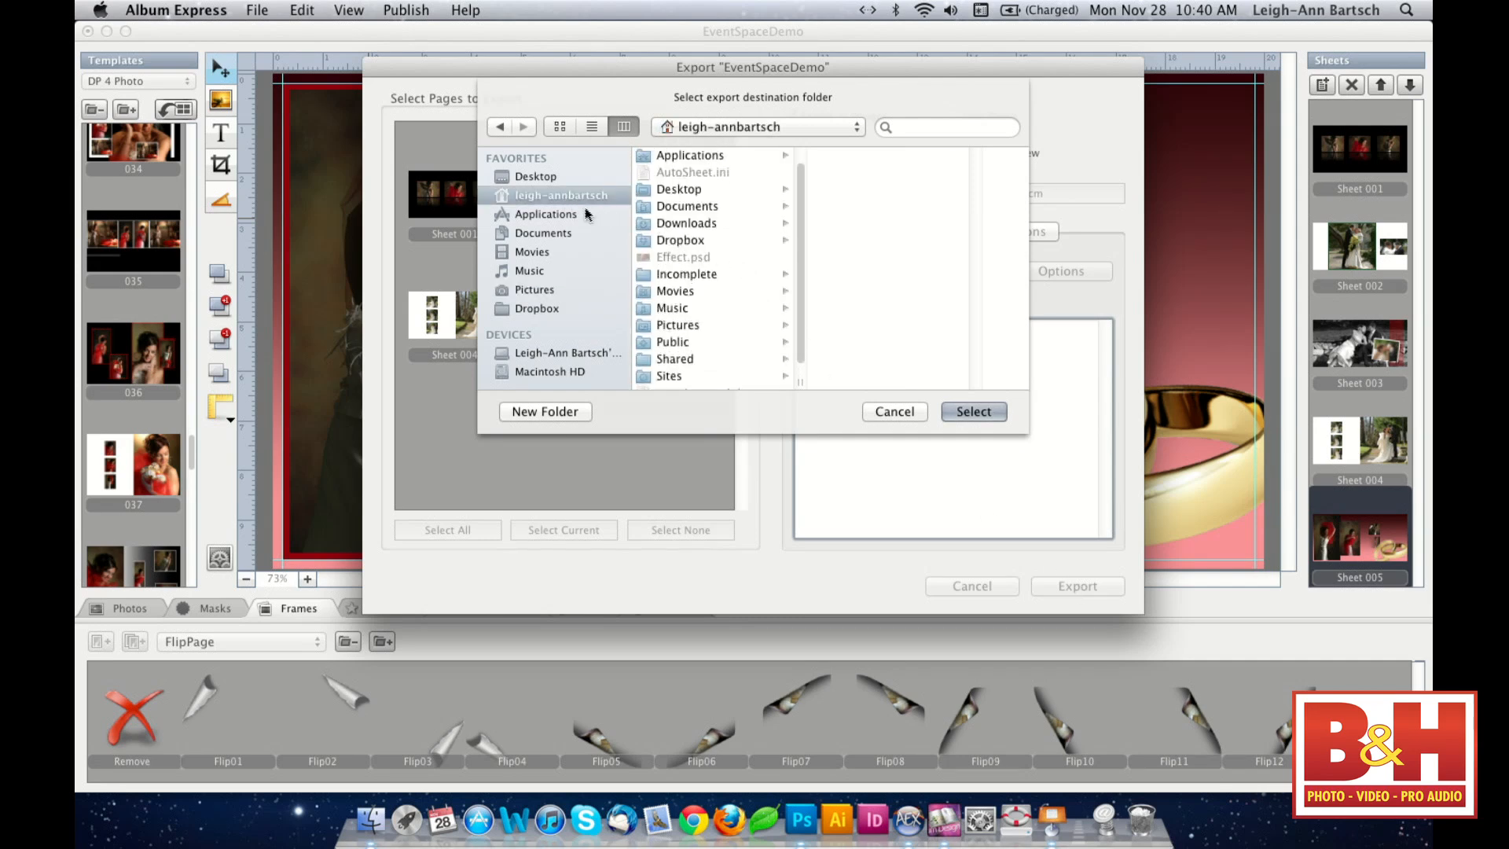
click(578, 214)
scroll(785, 302, down, 8)
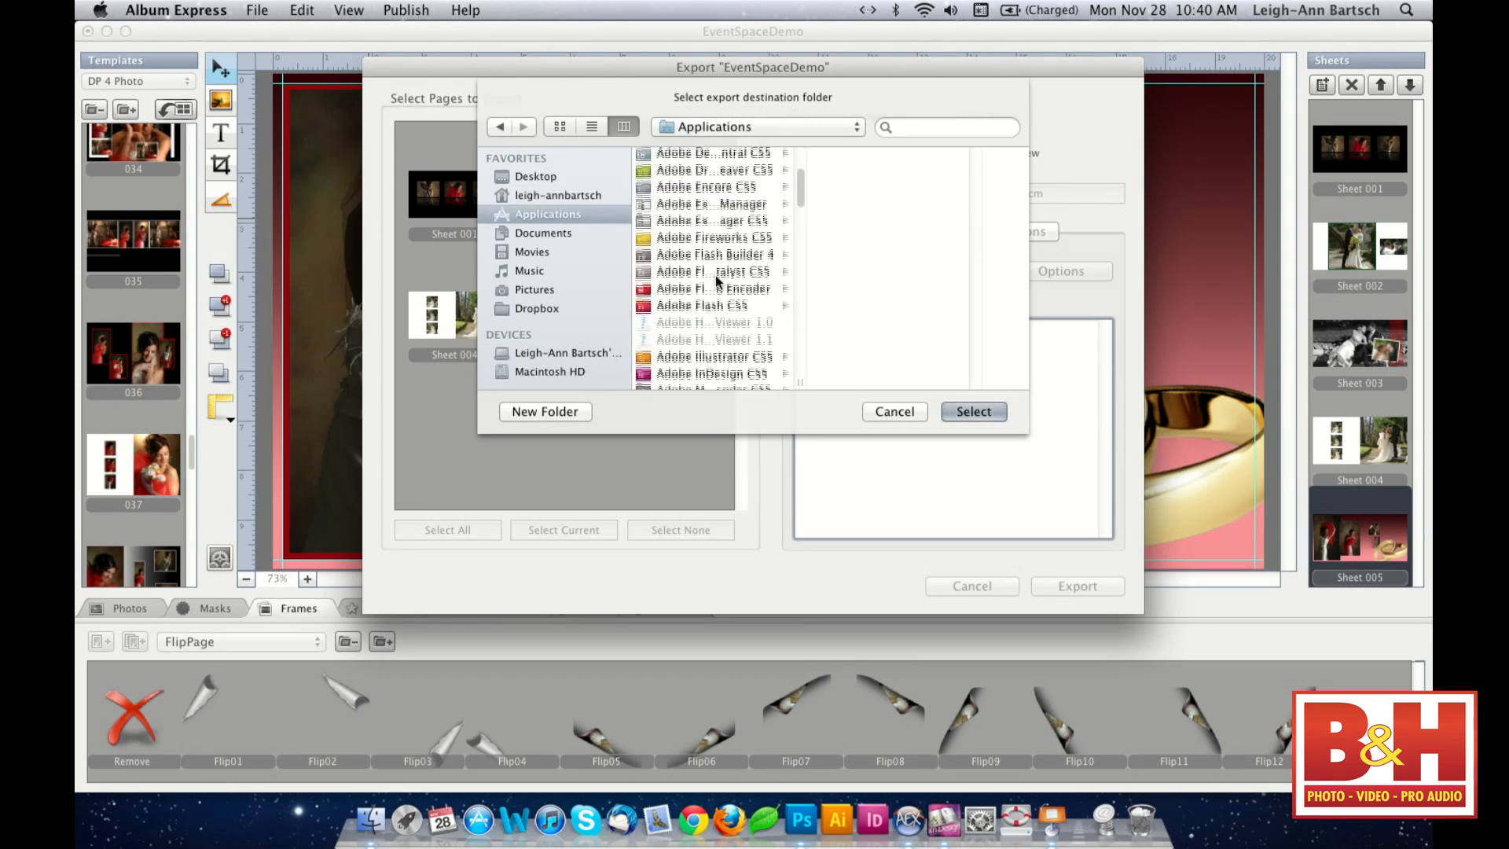
scroll(715, 275, down, 3)
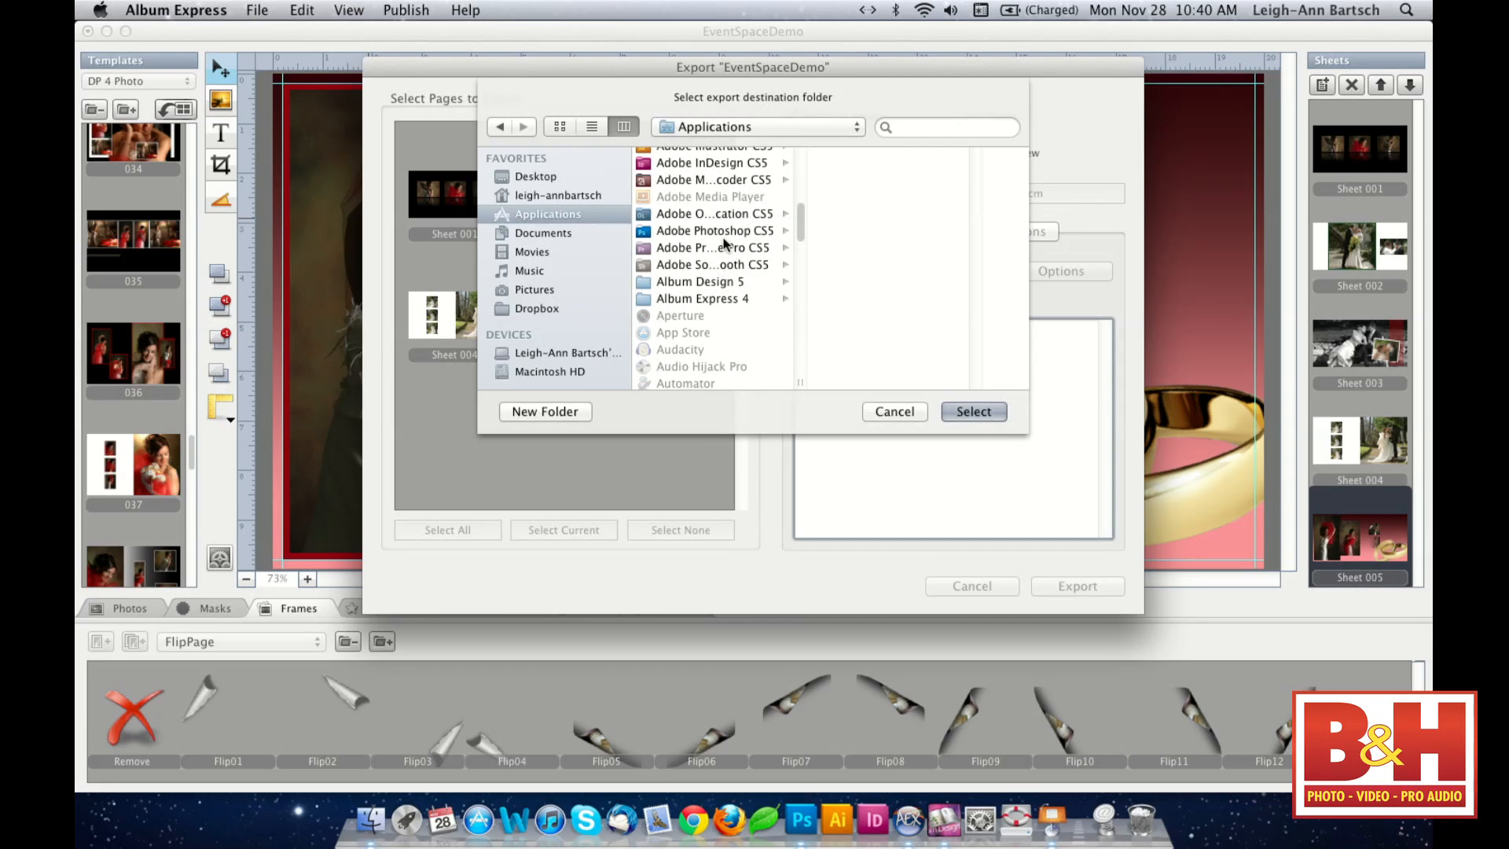
click(714, 298)
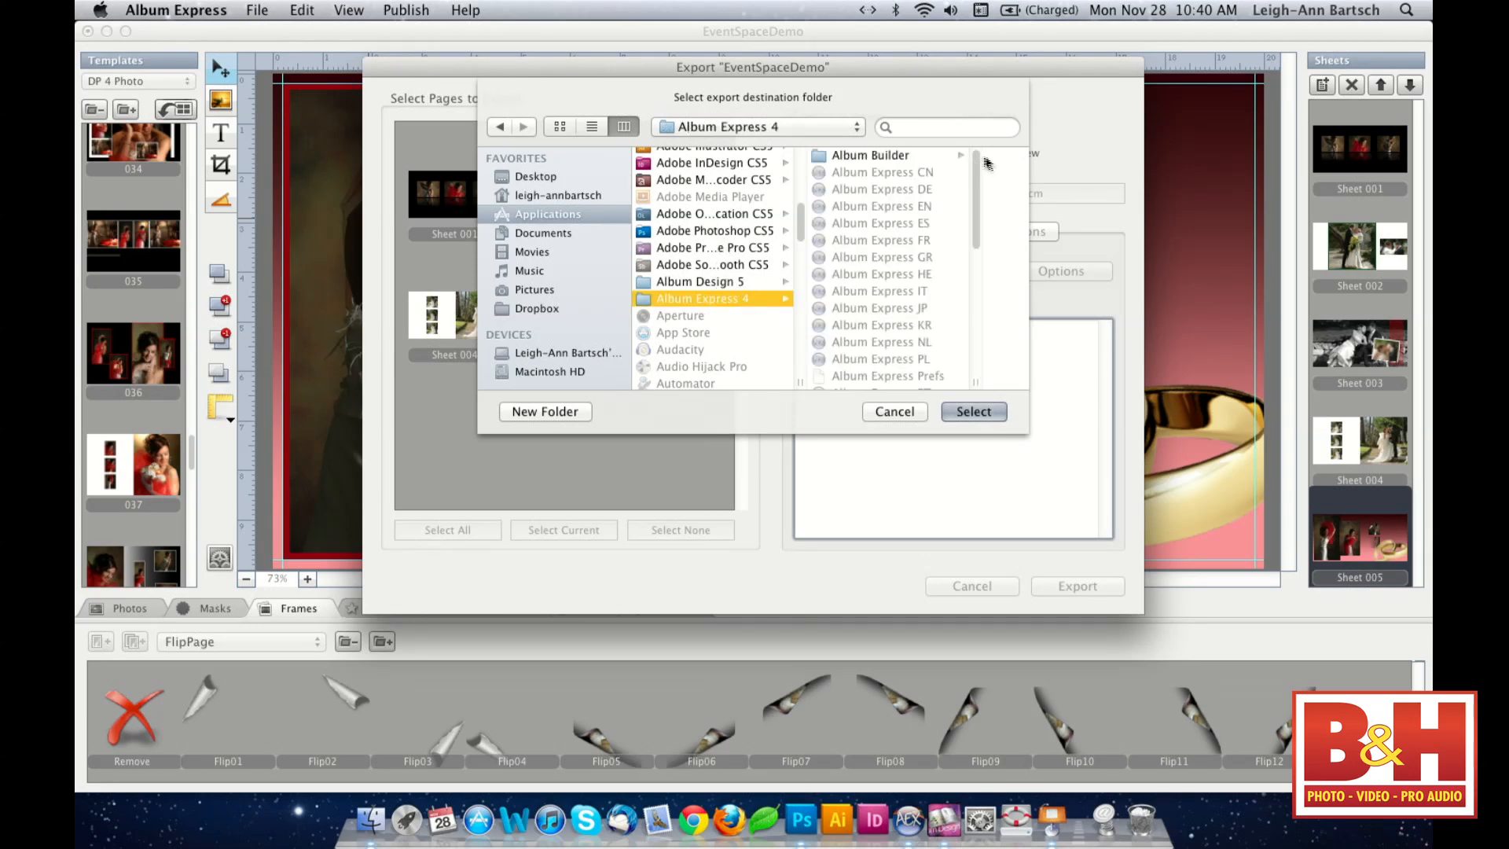
click(878, 156)
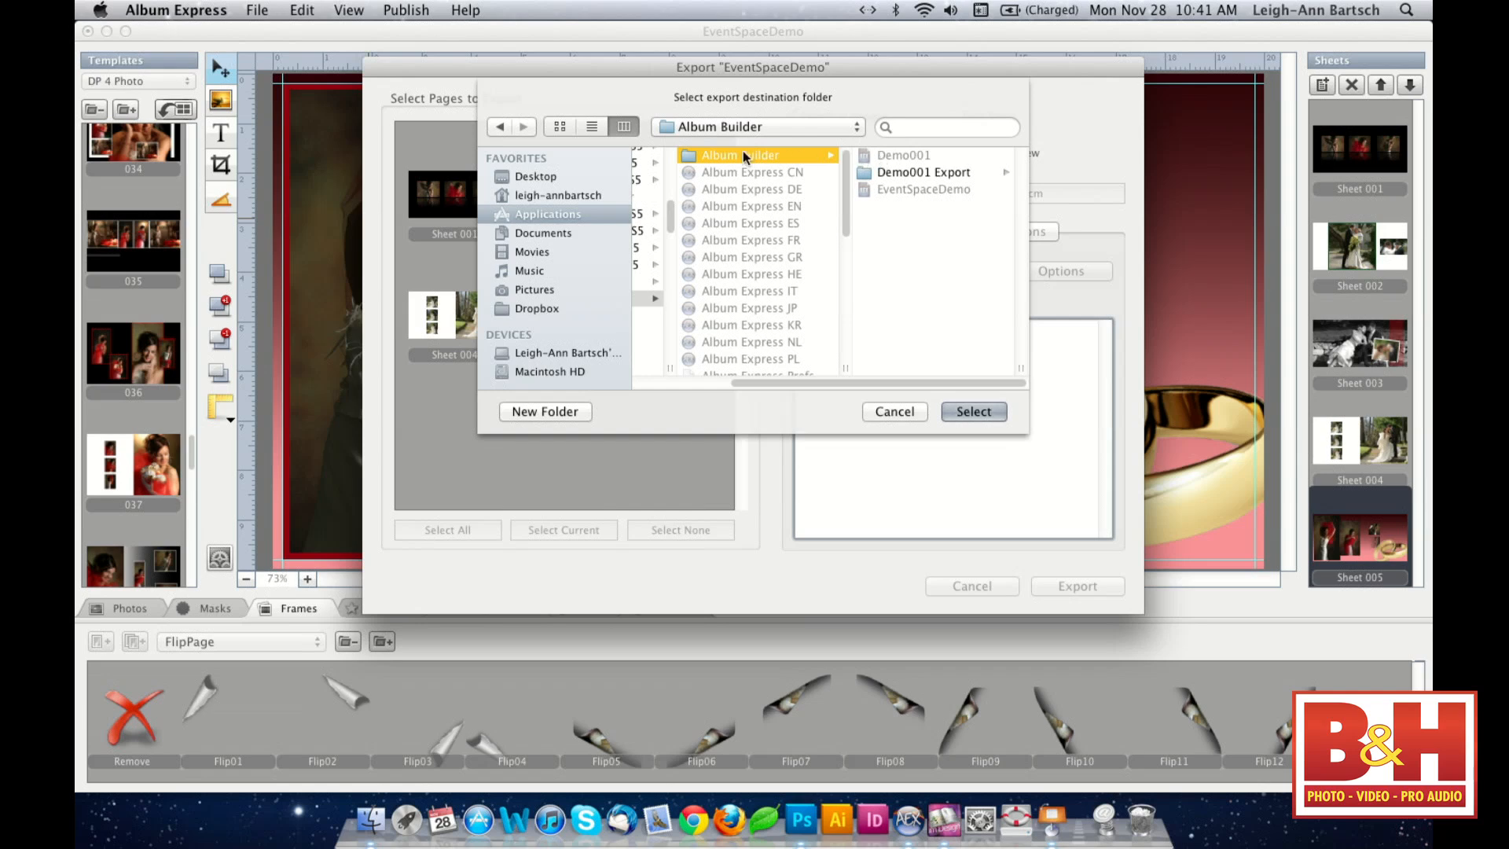
- Create a new folder named EventSpaceExport in Album Builder, export all sheets into it, and dismiss the completion notice
click(572, 412)
text(EventSapce)
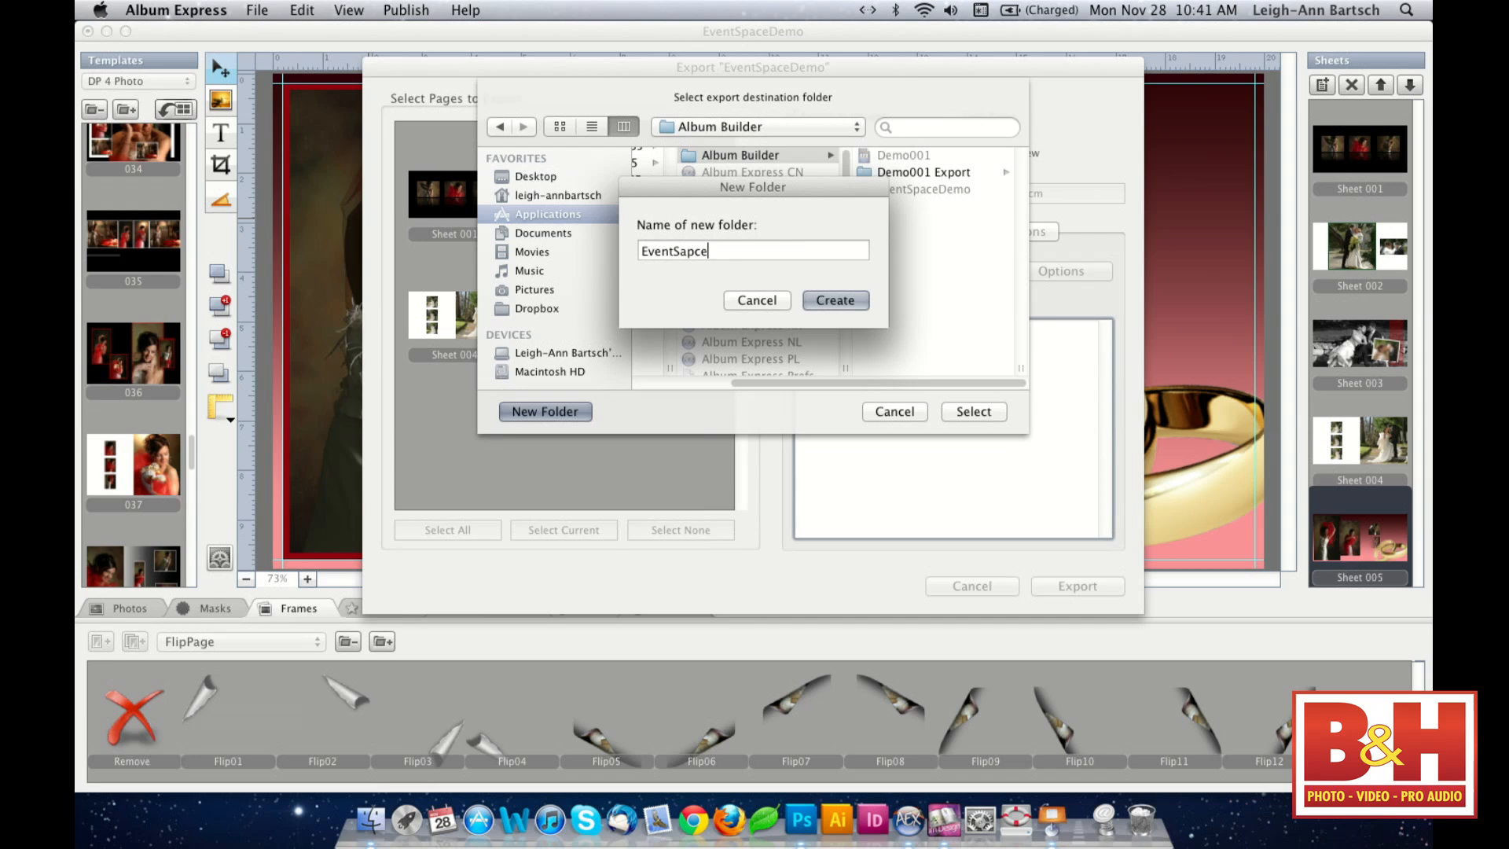
key(BackSpace)
key(BackSpace)
key(BackSpace)
key(BackSpace)
text(paceExport)
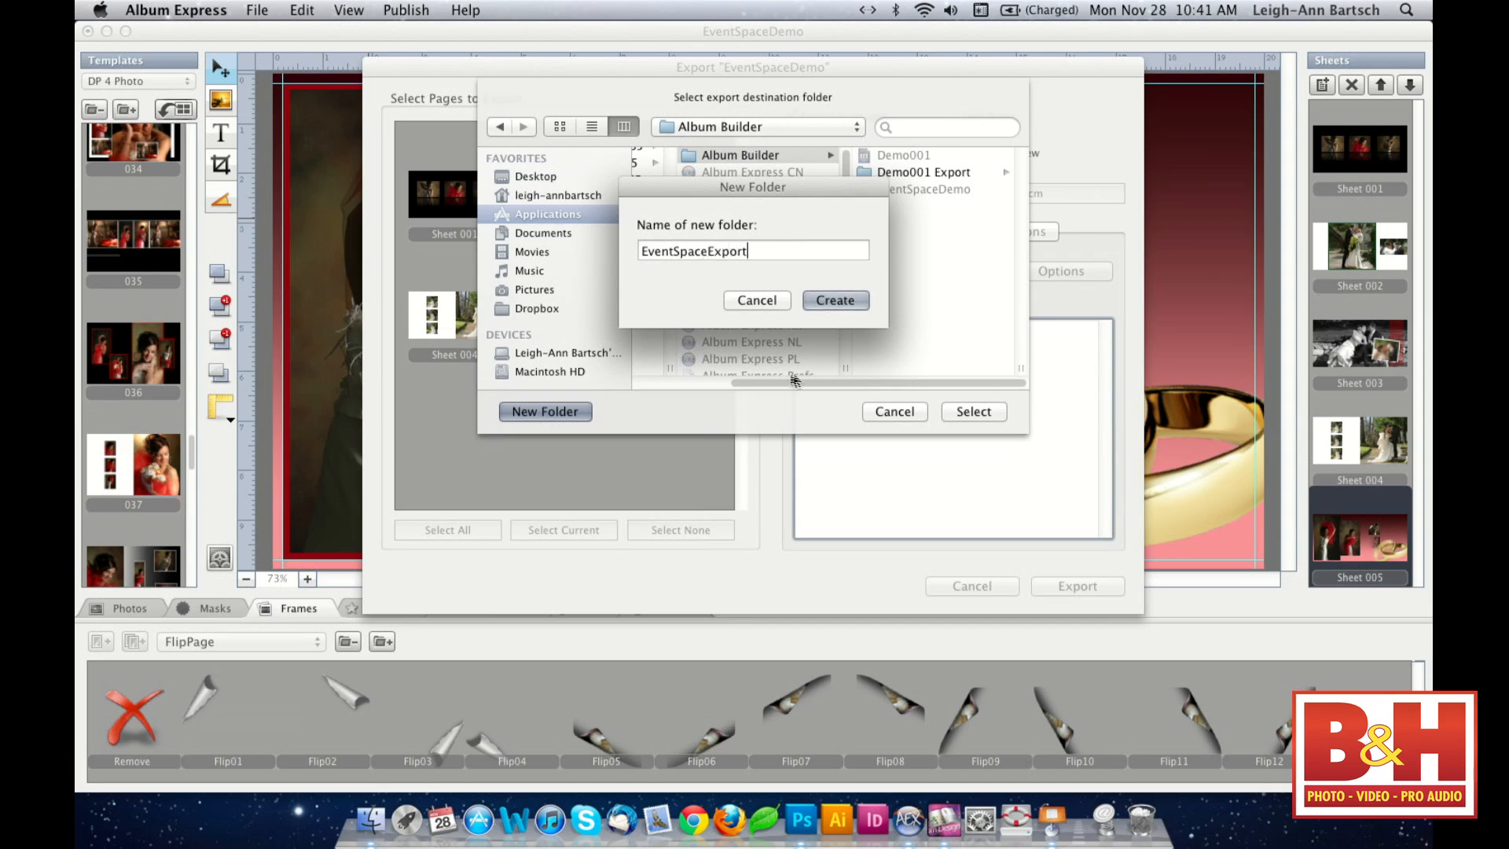
click(849, 302)
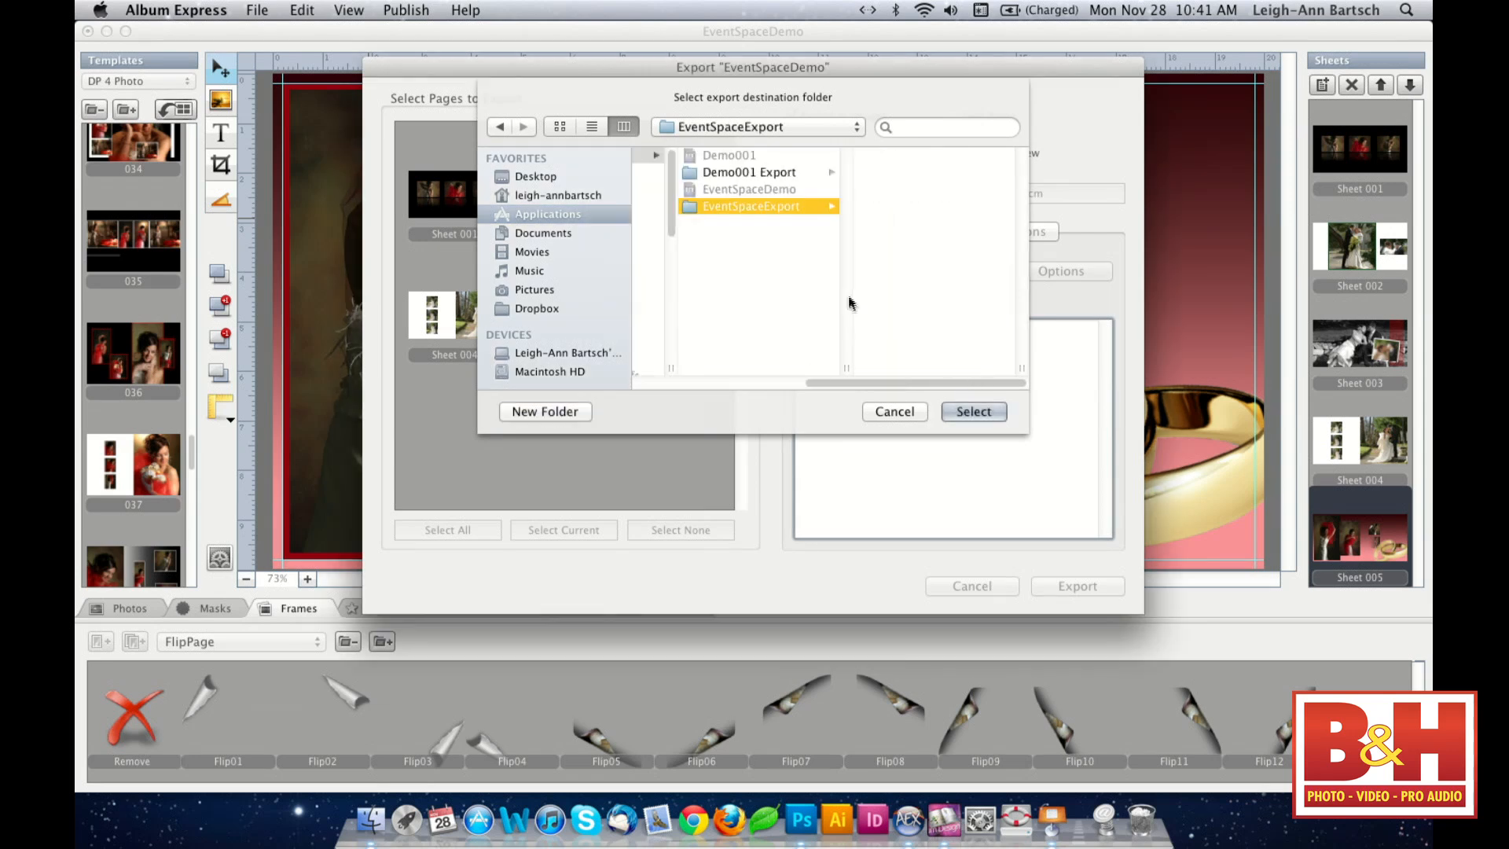
click(975, 412)
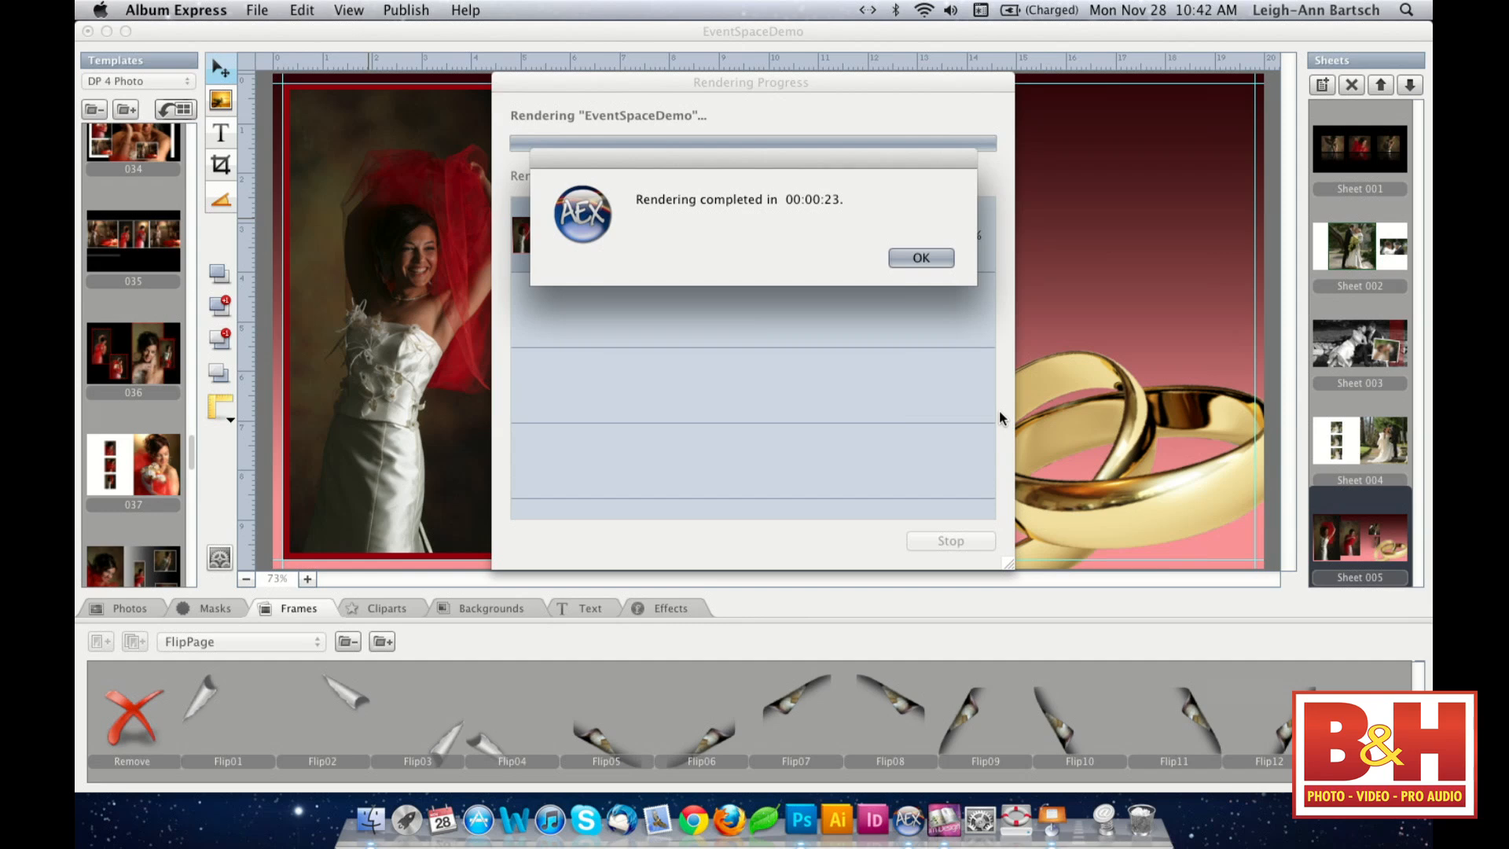
click(918, 264)
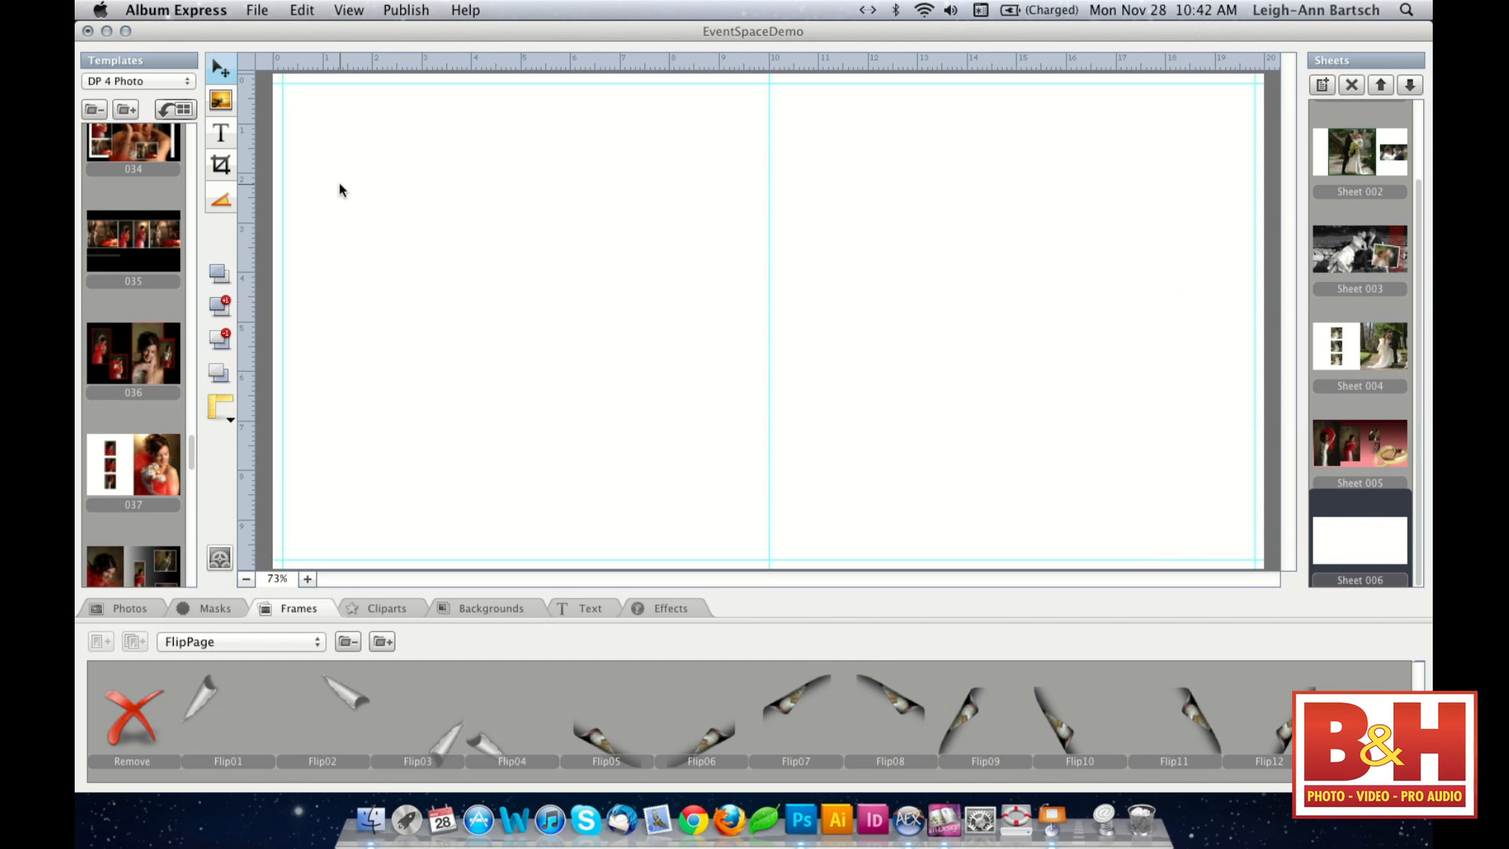
- Try template 001 from the SP 2 Photo category as a new sheet, and delete that sheet
click(140, 78)
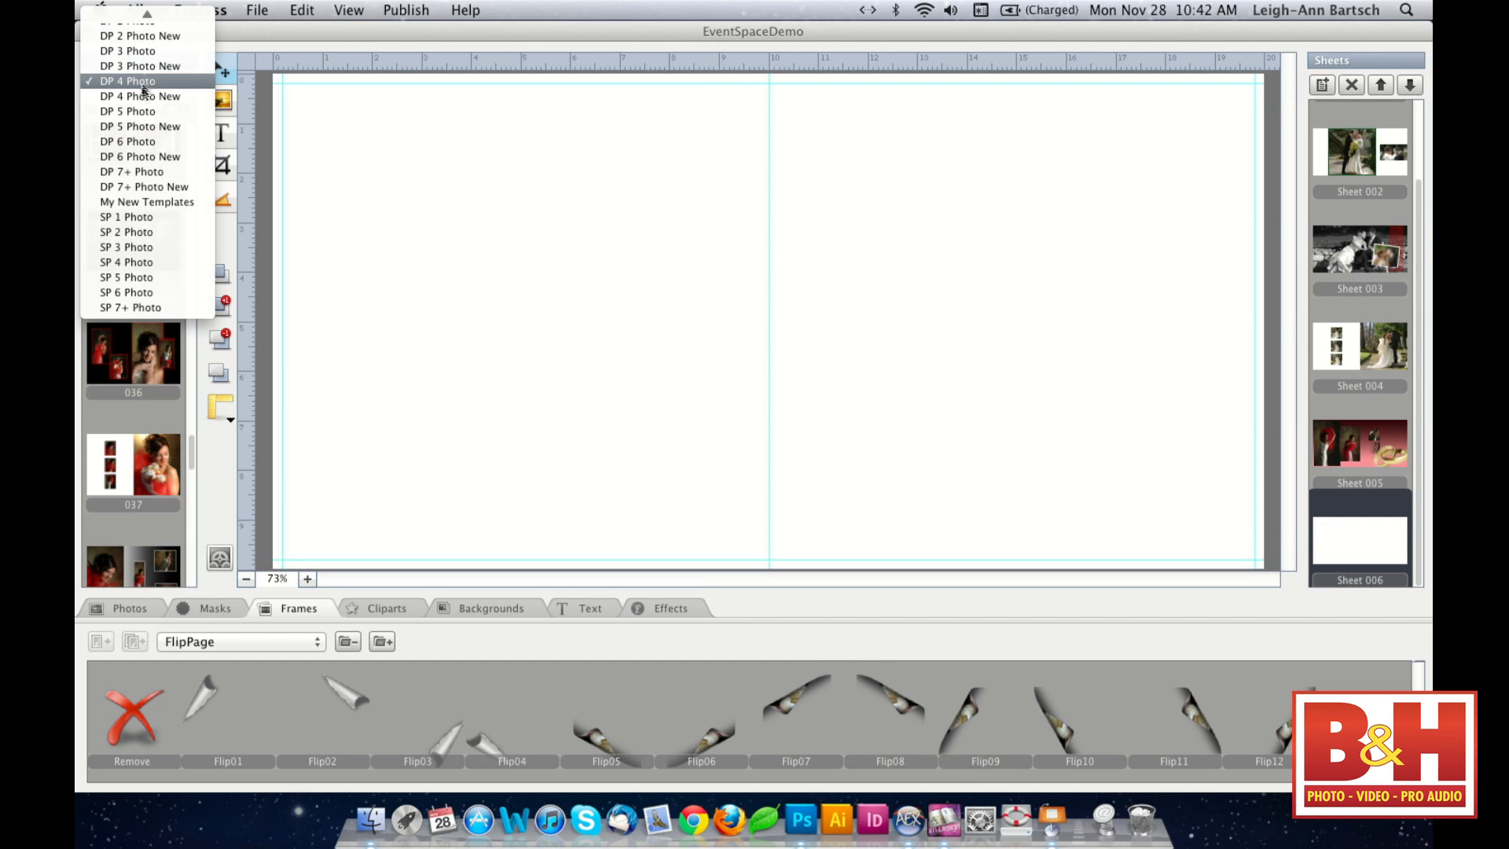
click(128, 234)
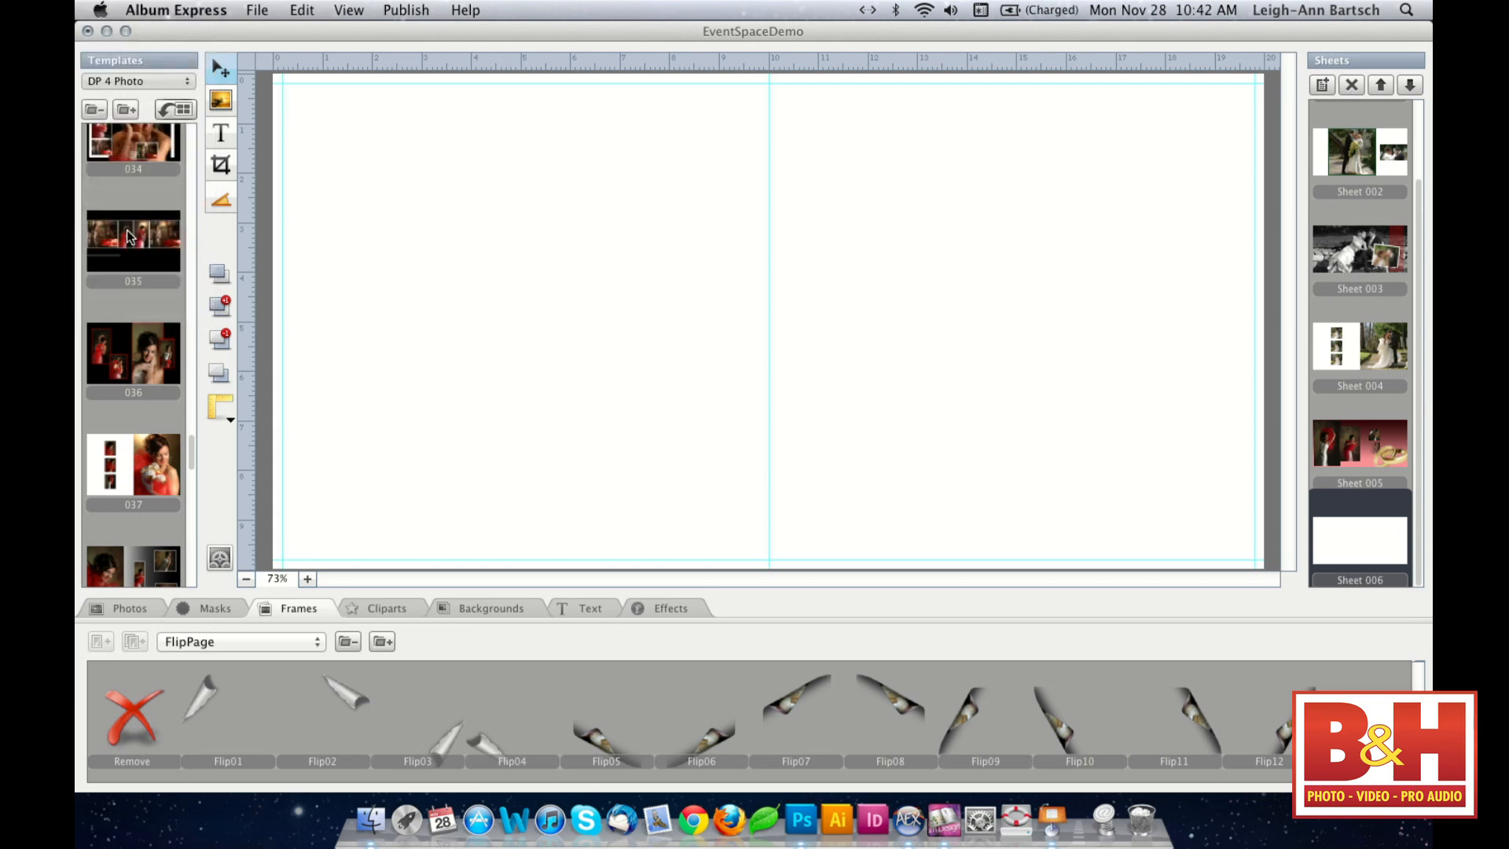
double_click(154, 216)
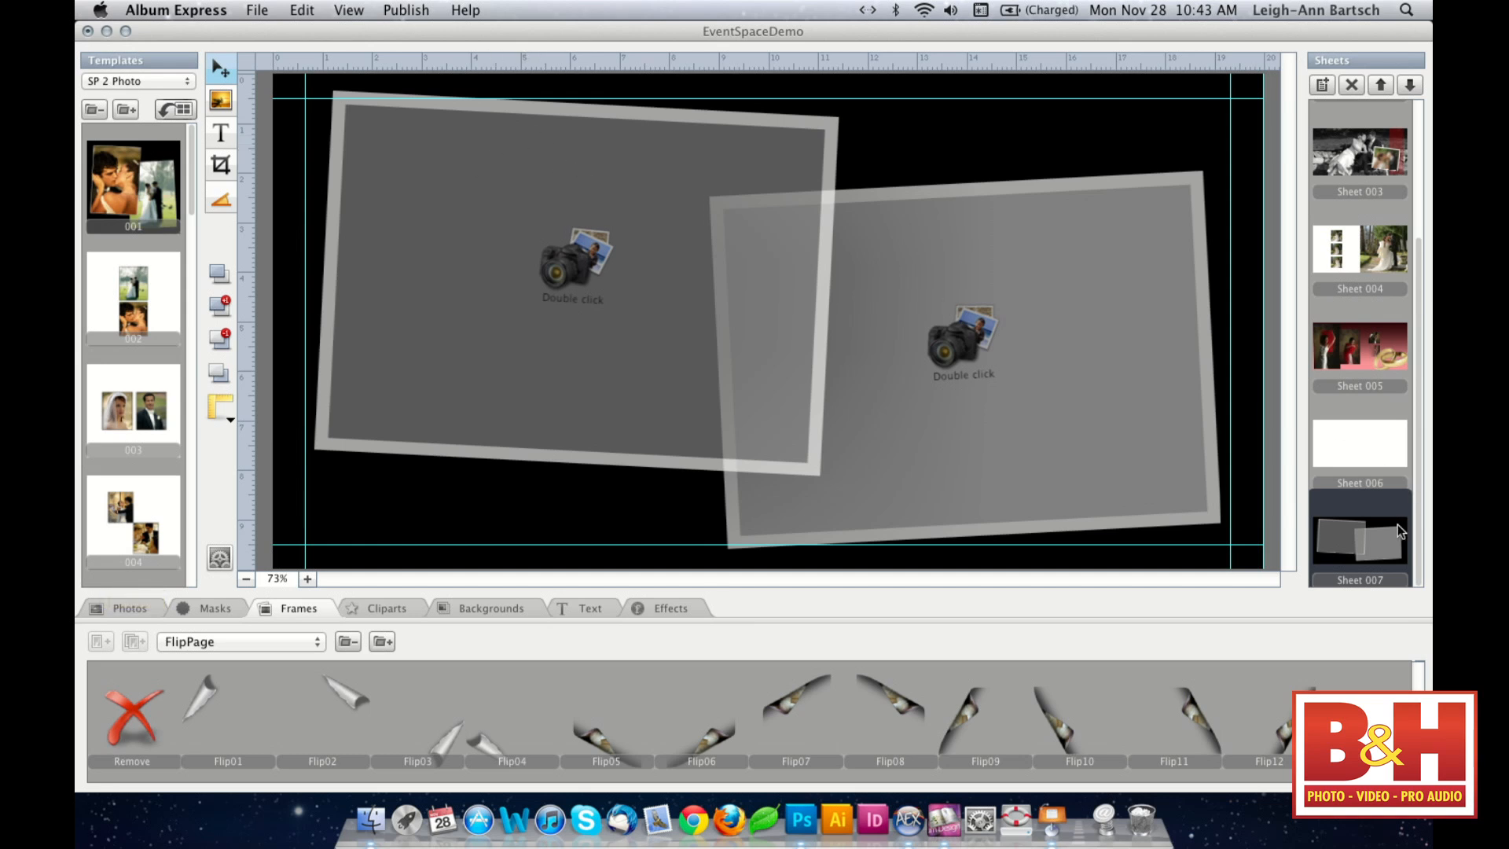
click(1352, 86)
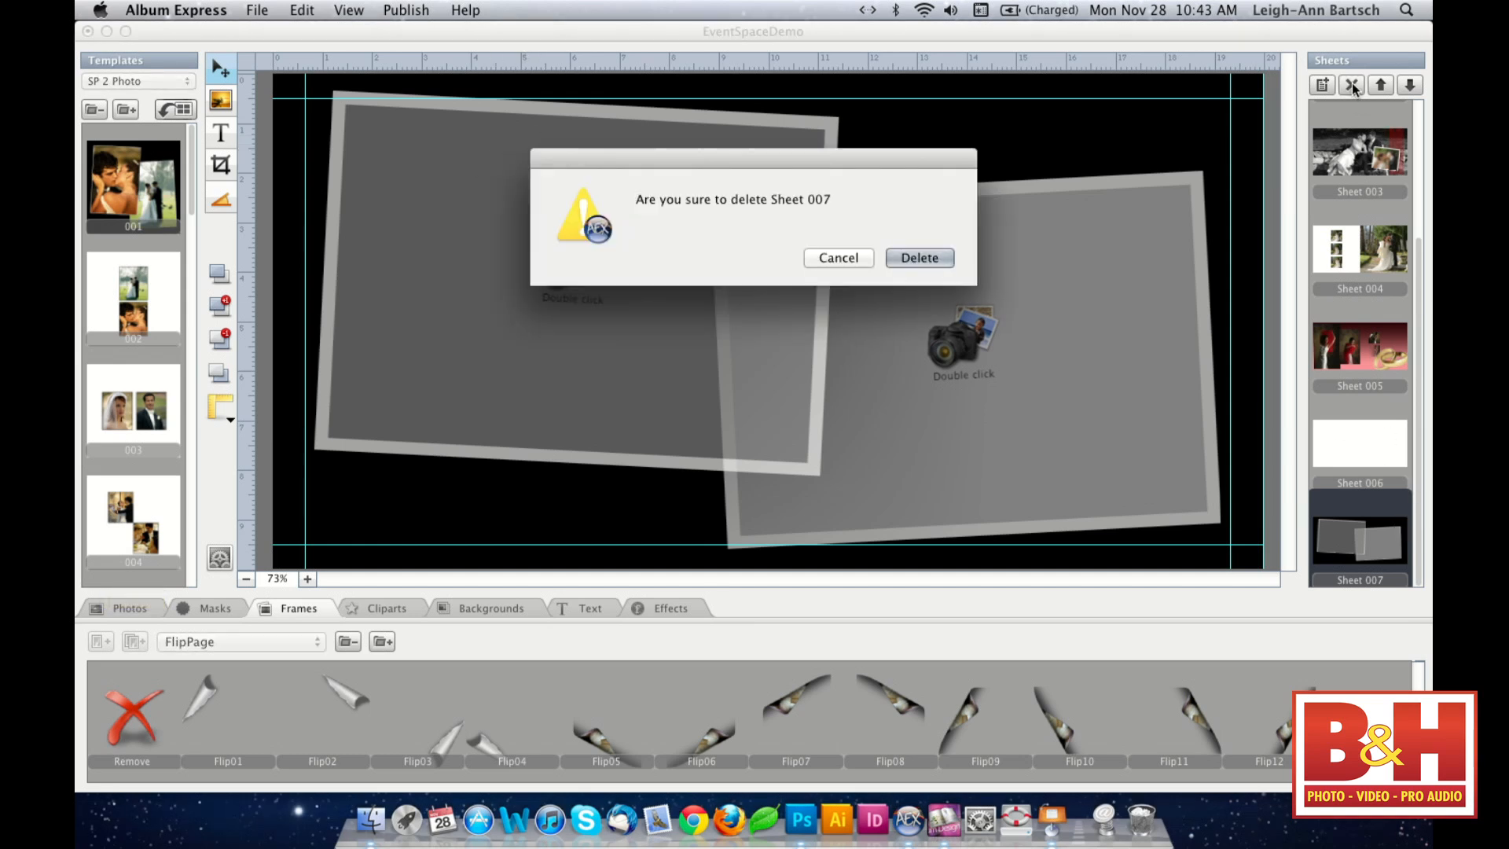
click(930, 262)
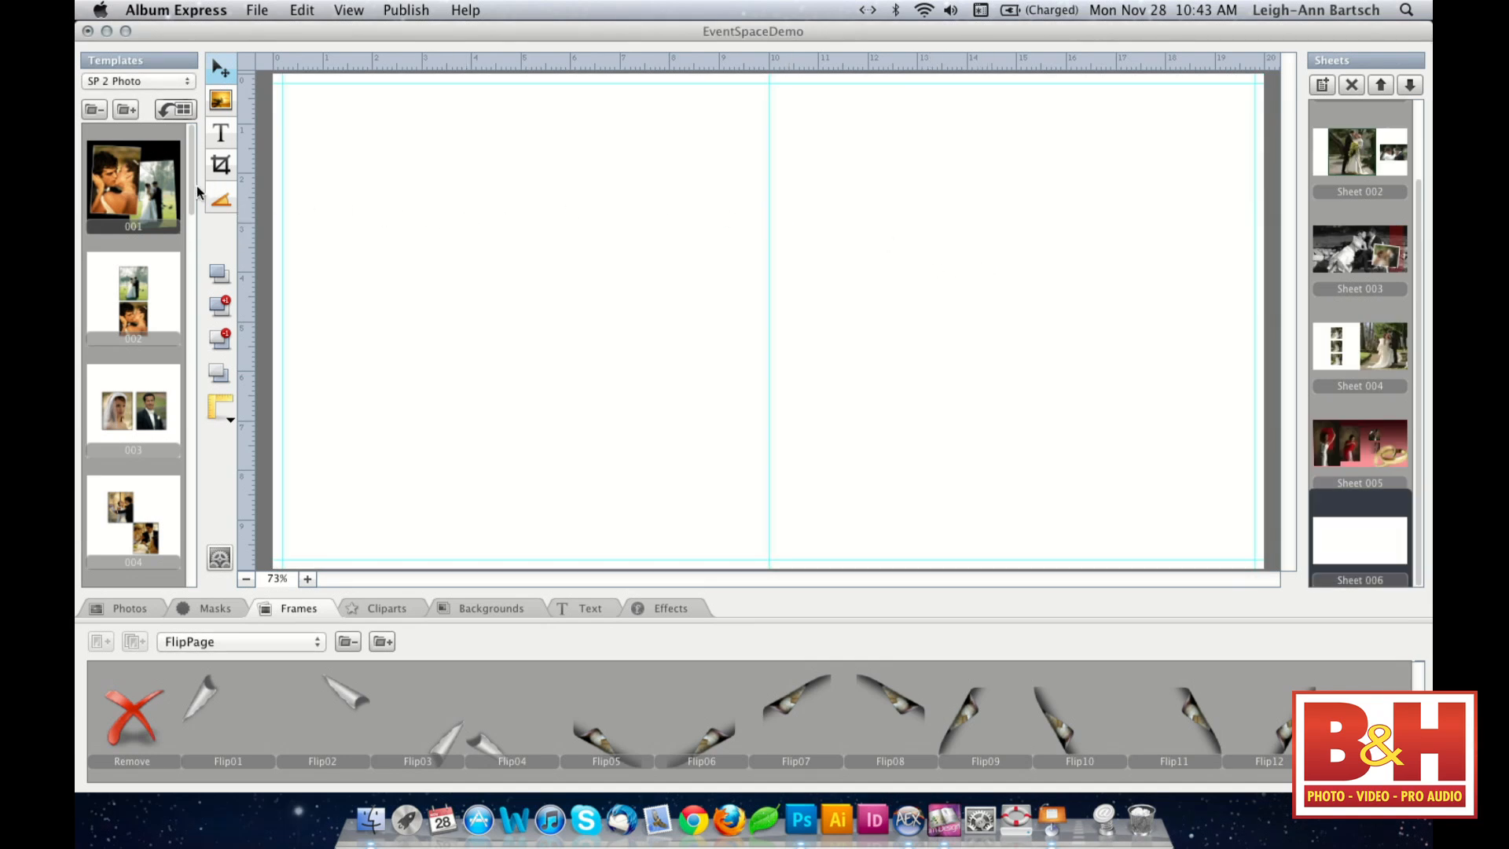
- Draw a photo box covering the right-hand page of the blank sheet and extend its upper edge past the page edge
click(221, 100)
mouse_move(811, 122)
mouse_down()
mouse_move(933, 209)
mouse_move(1169, 509)
mouse_move(1283, 582)
mouse_up()
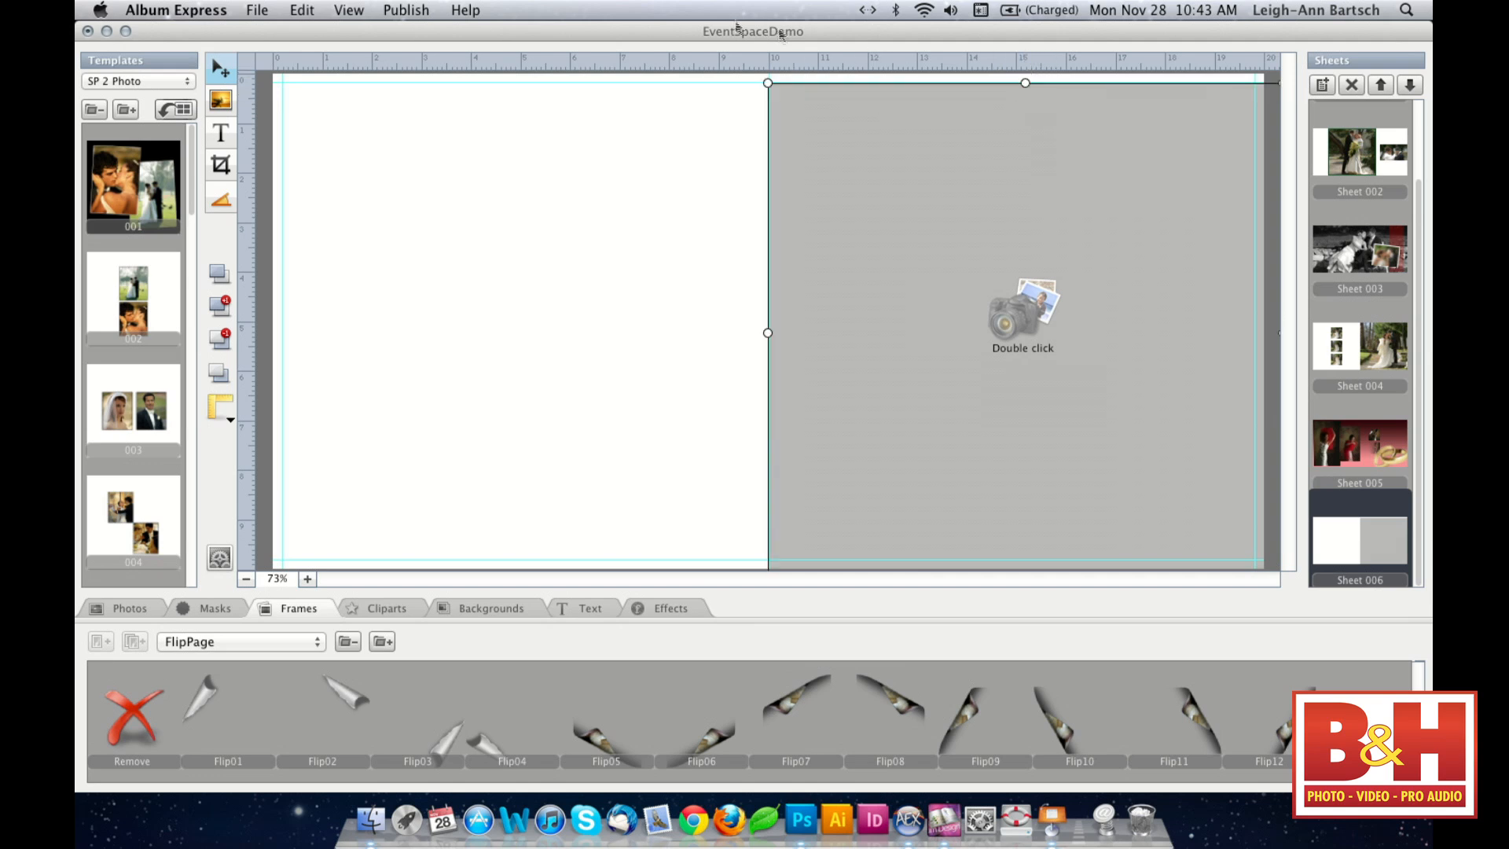
drag(1025, 82, 1026, 65)
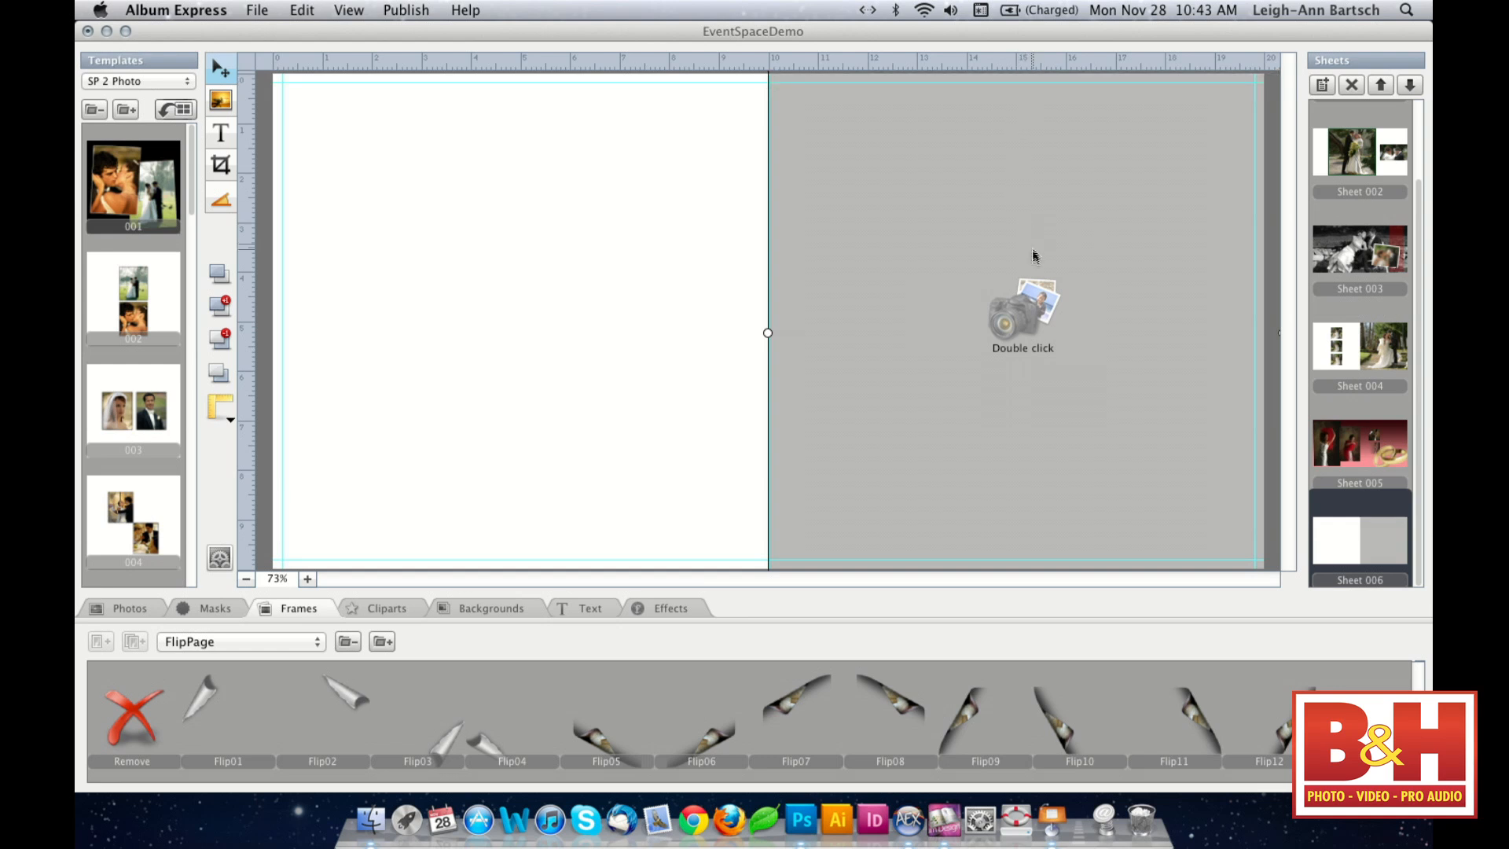
- Place photo 0038.JPG from the Demo Photos collection into the right-hand page's photo box and deselect it
click(132, 611)
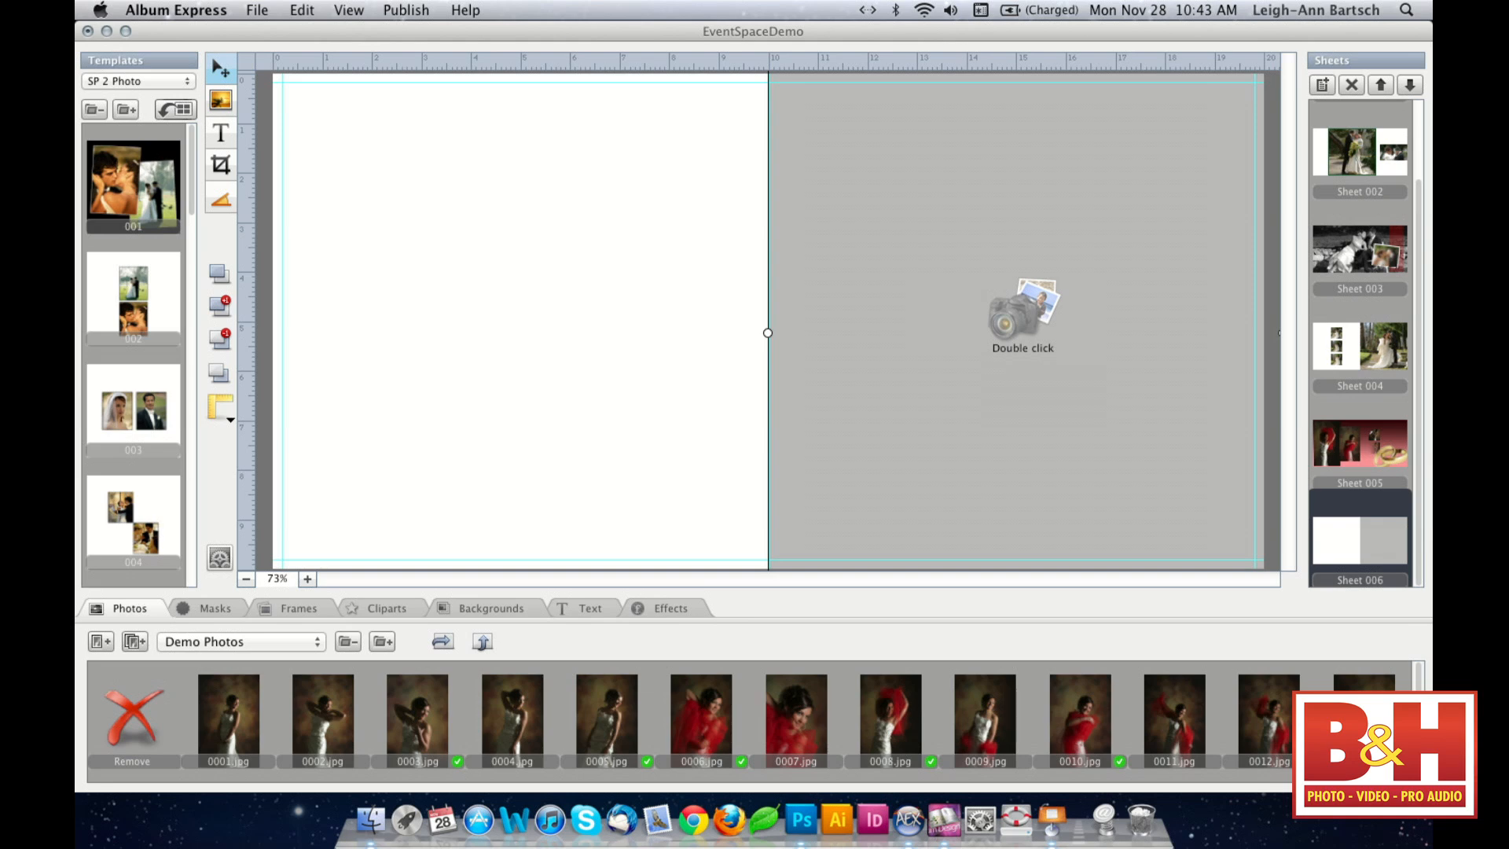
scroll(692, 723, down, 5)
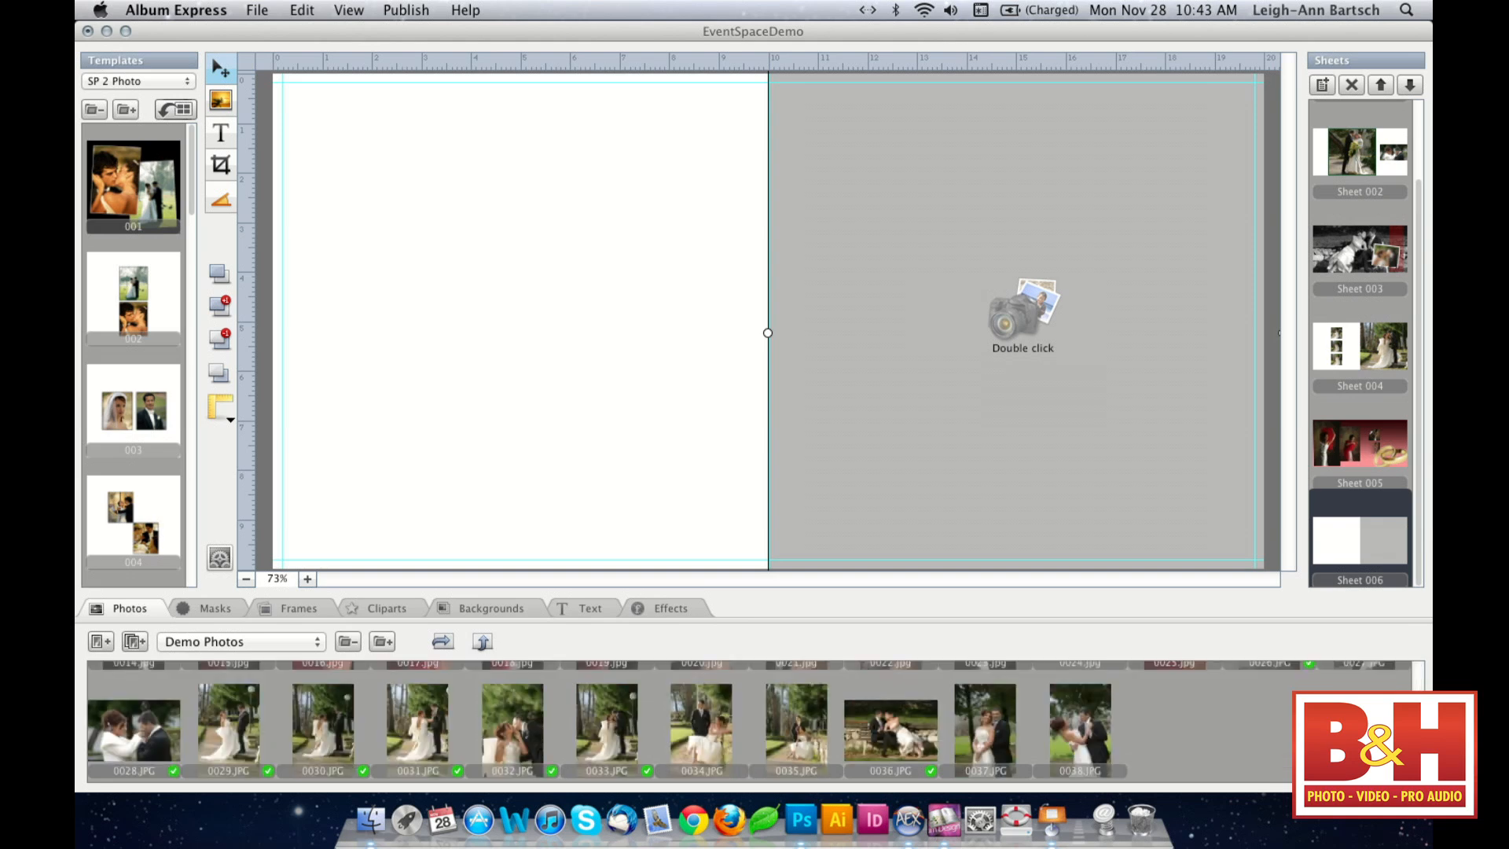
scroll(750, 722, up, 1)
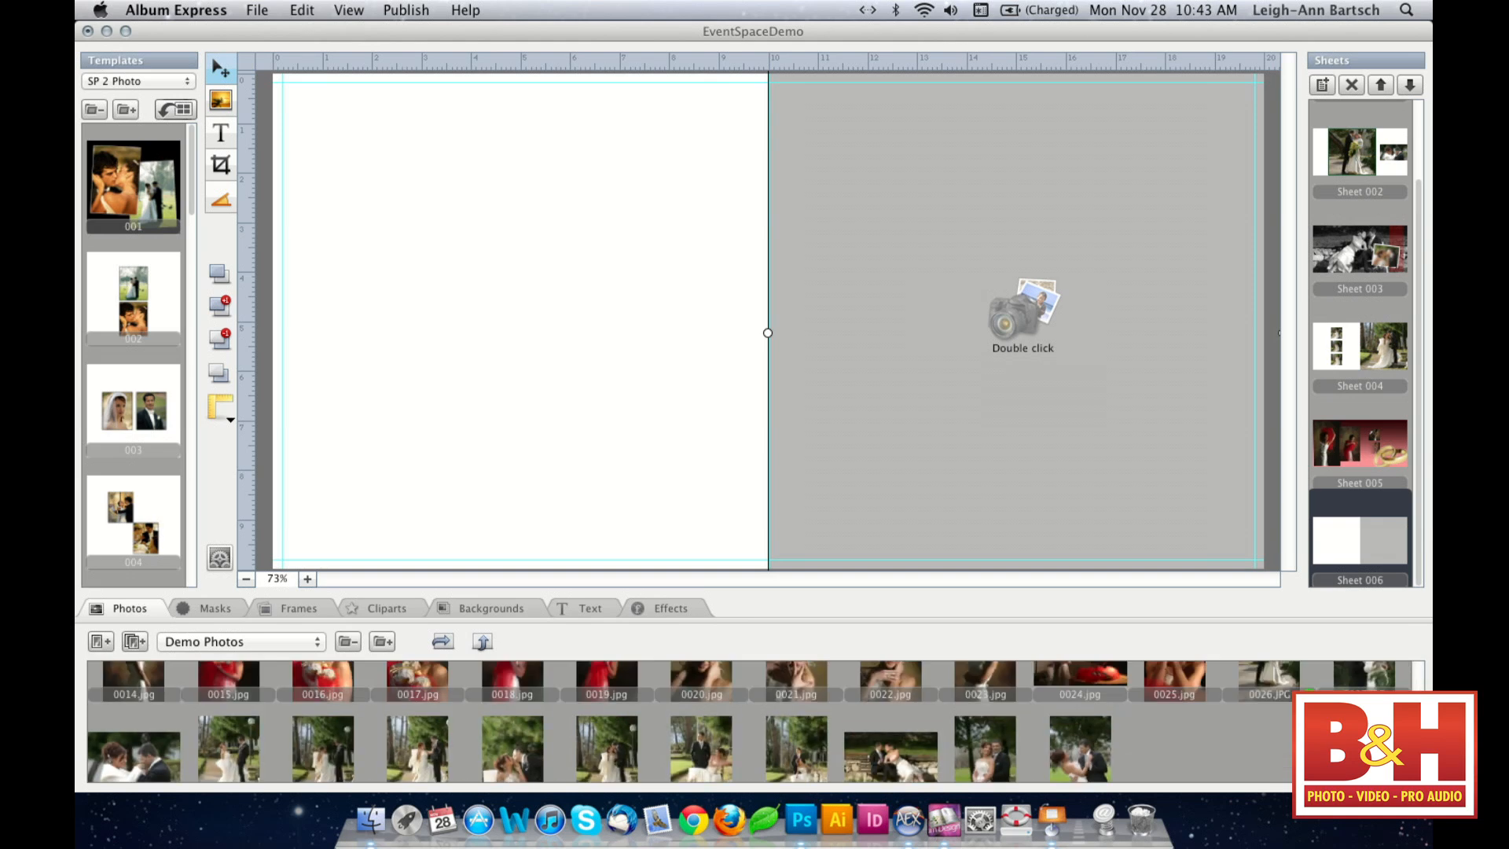
scroll(750, 721, up, 1)
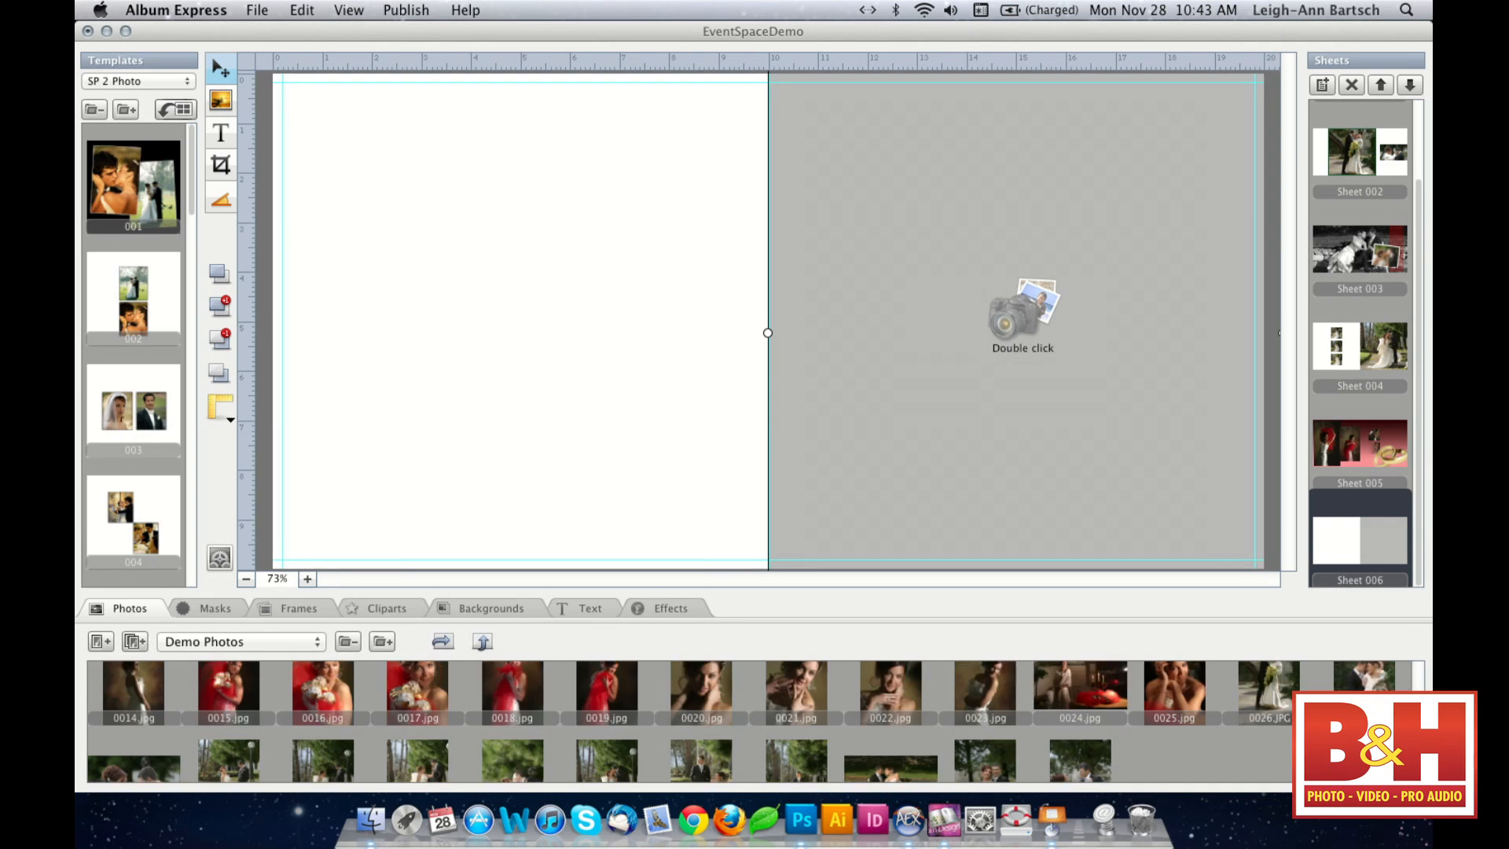
scroll(750, 721, down, 2)
click(1073, 750)
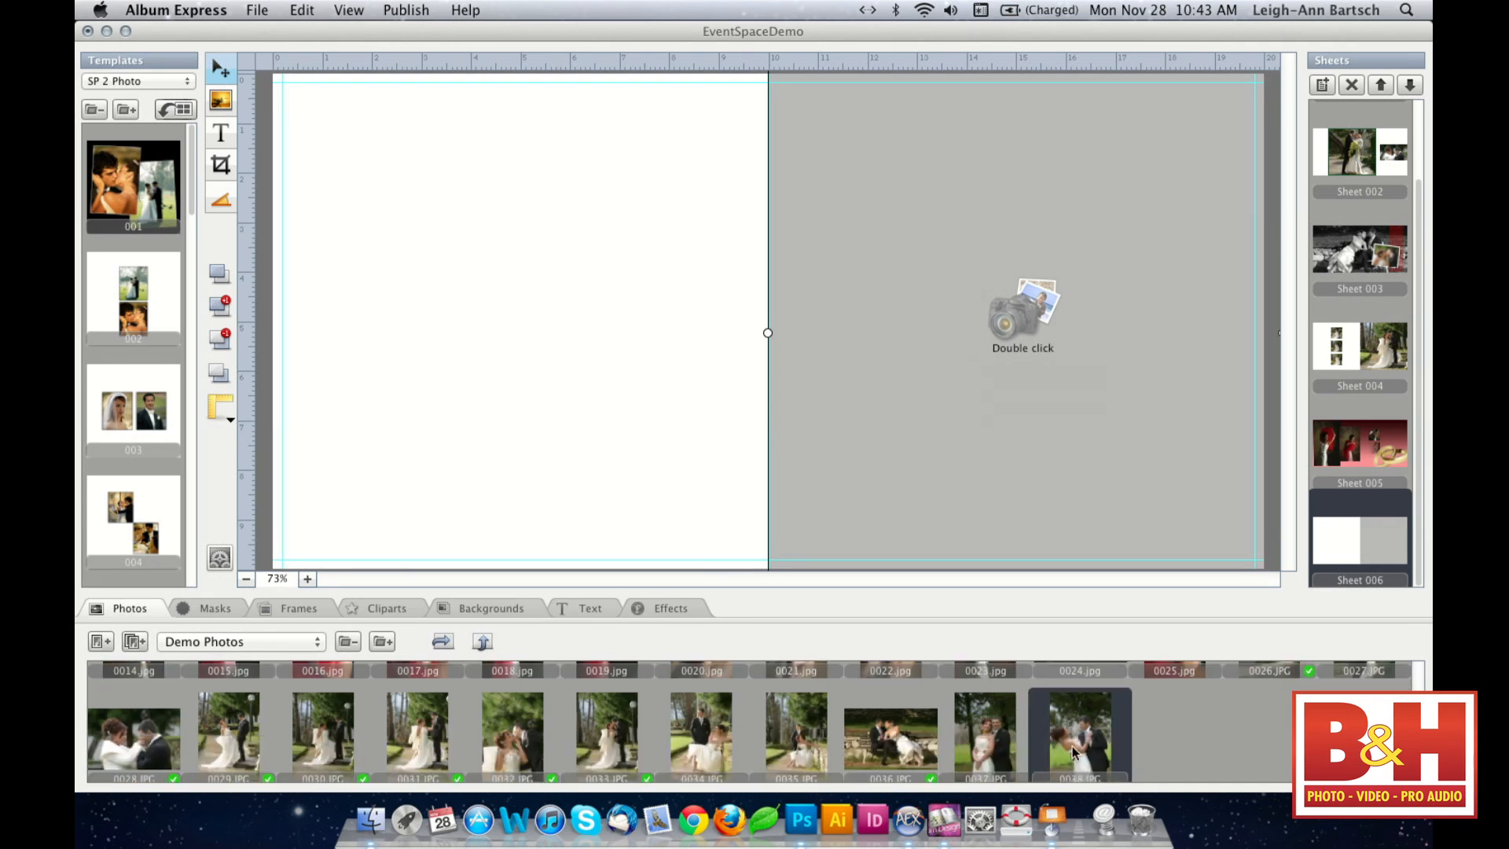
double_click(1073, 751)
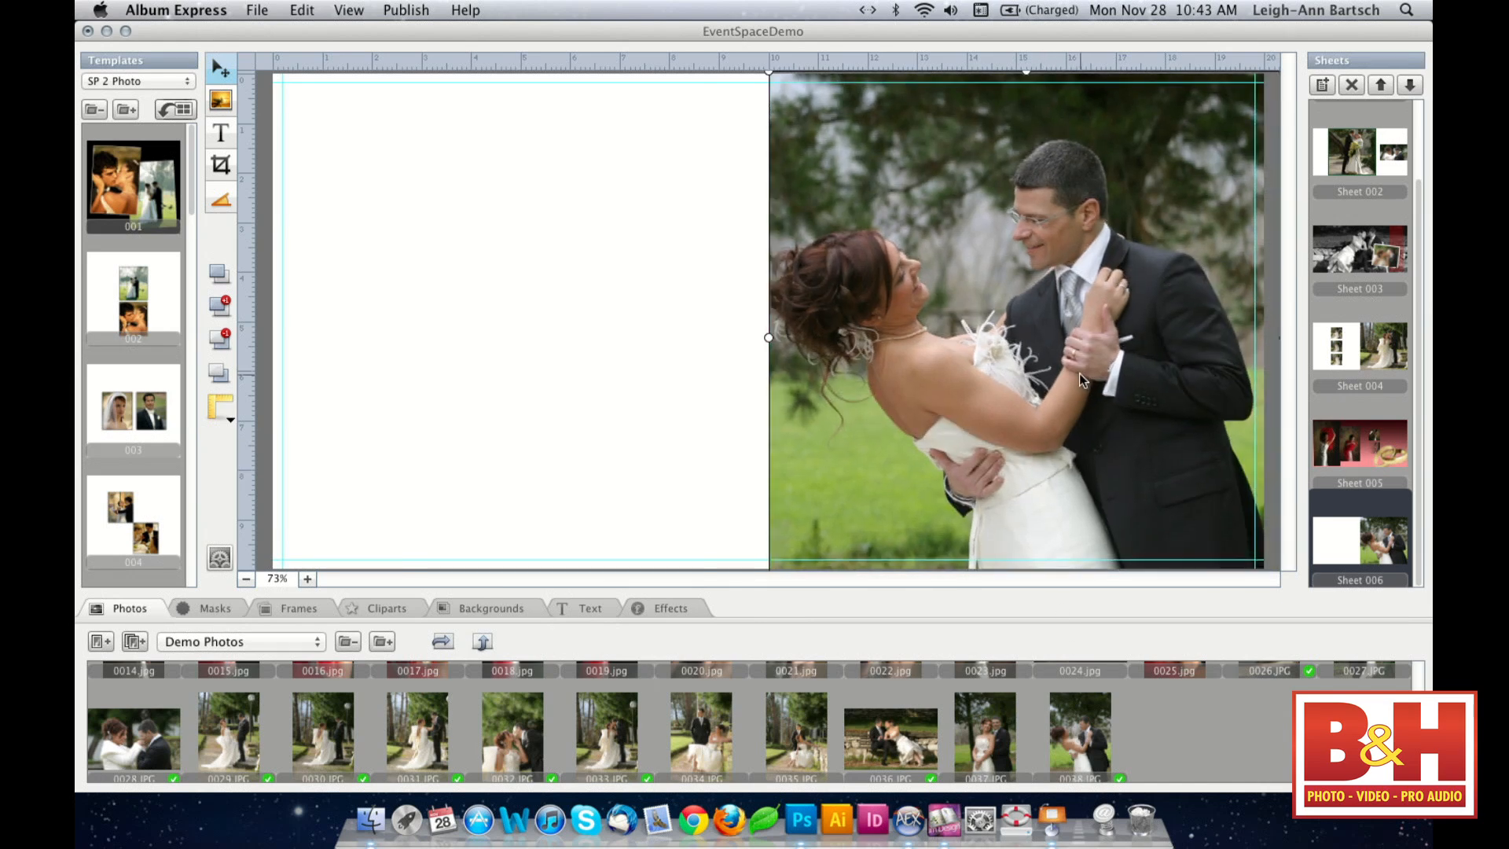
click(728, 296)
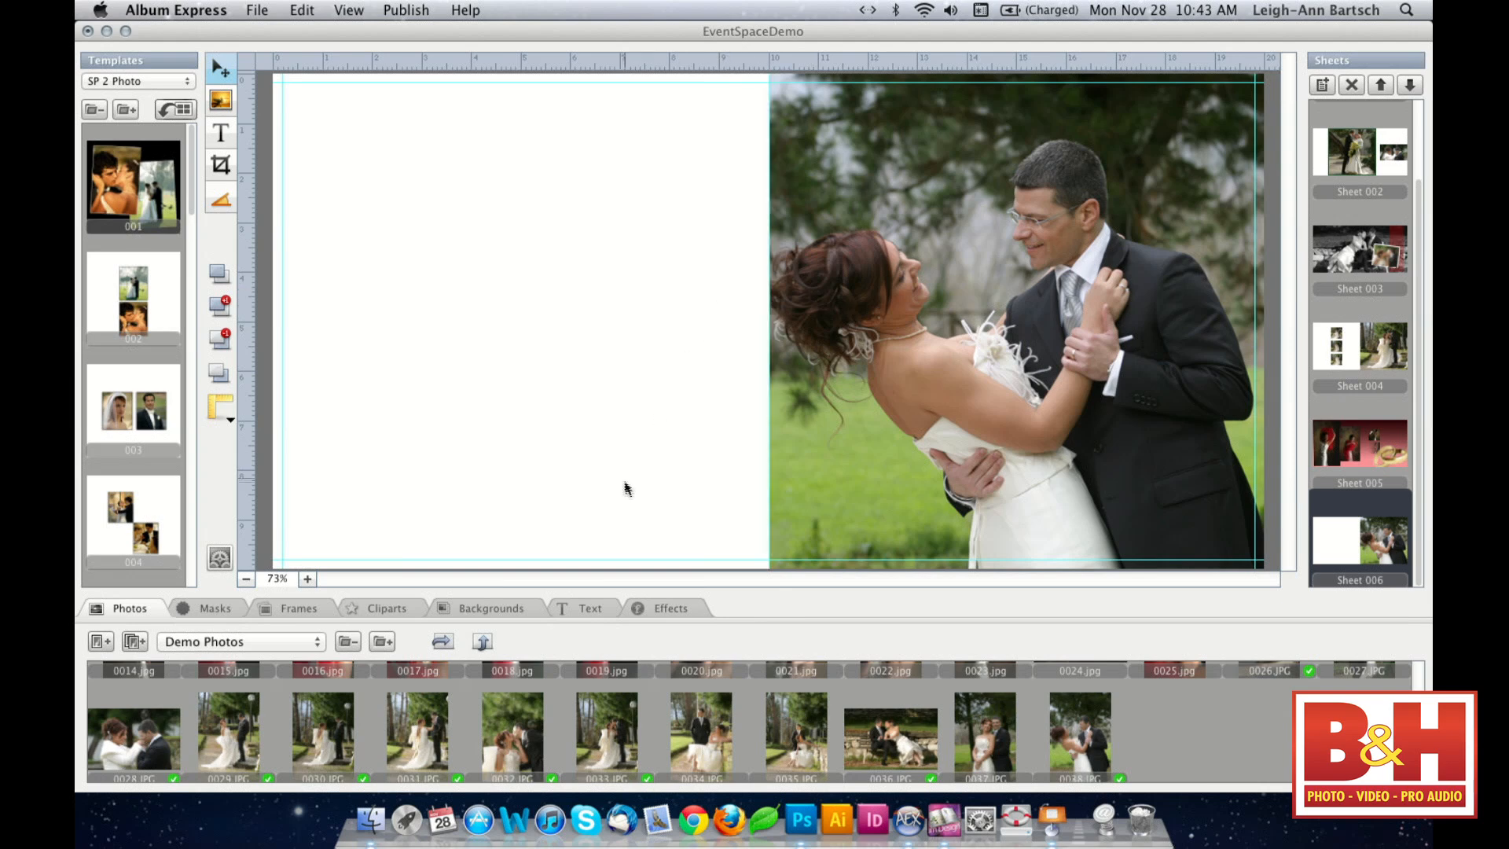
- Add a text box across the top of the couple's photo reading the couple's first names followed by "— November 28, 2011"
click(594, 609)
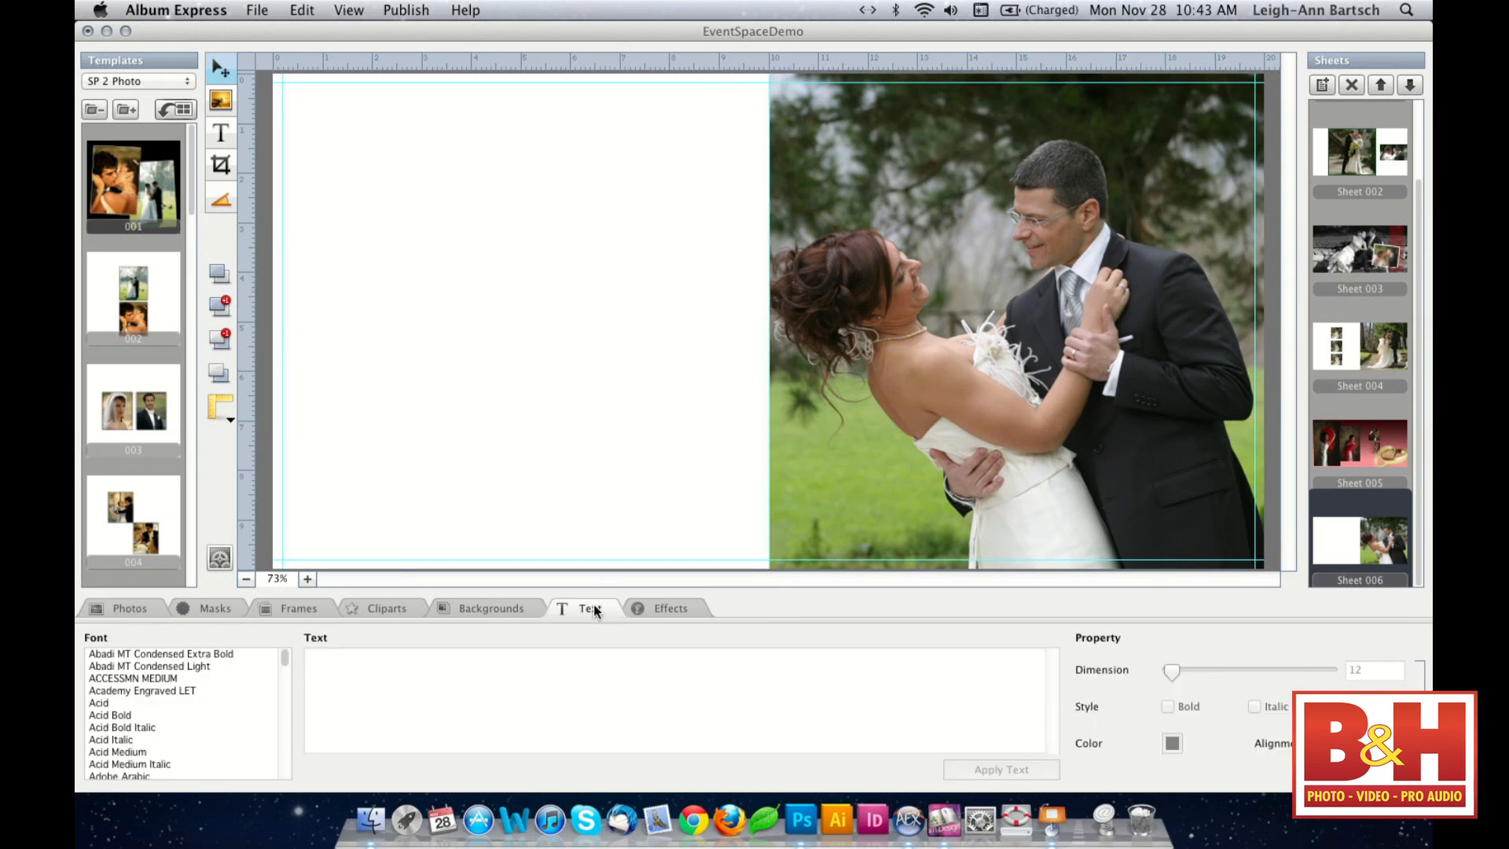
click(226, 140)
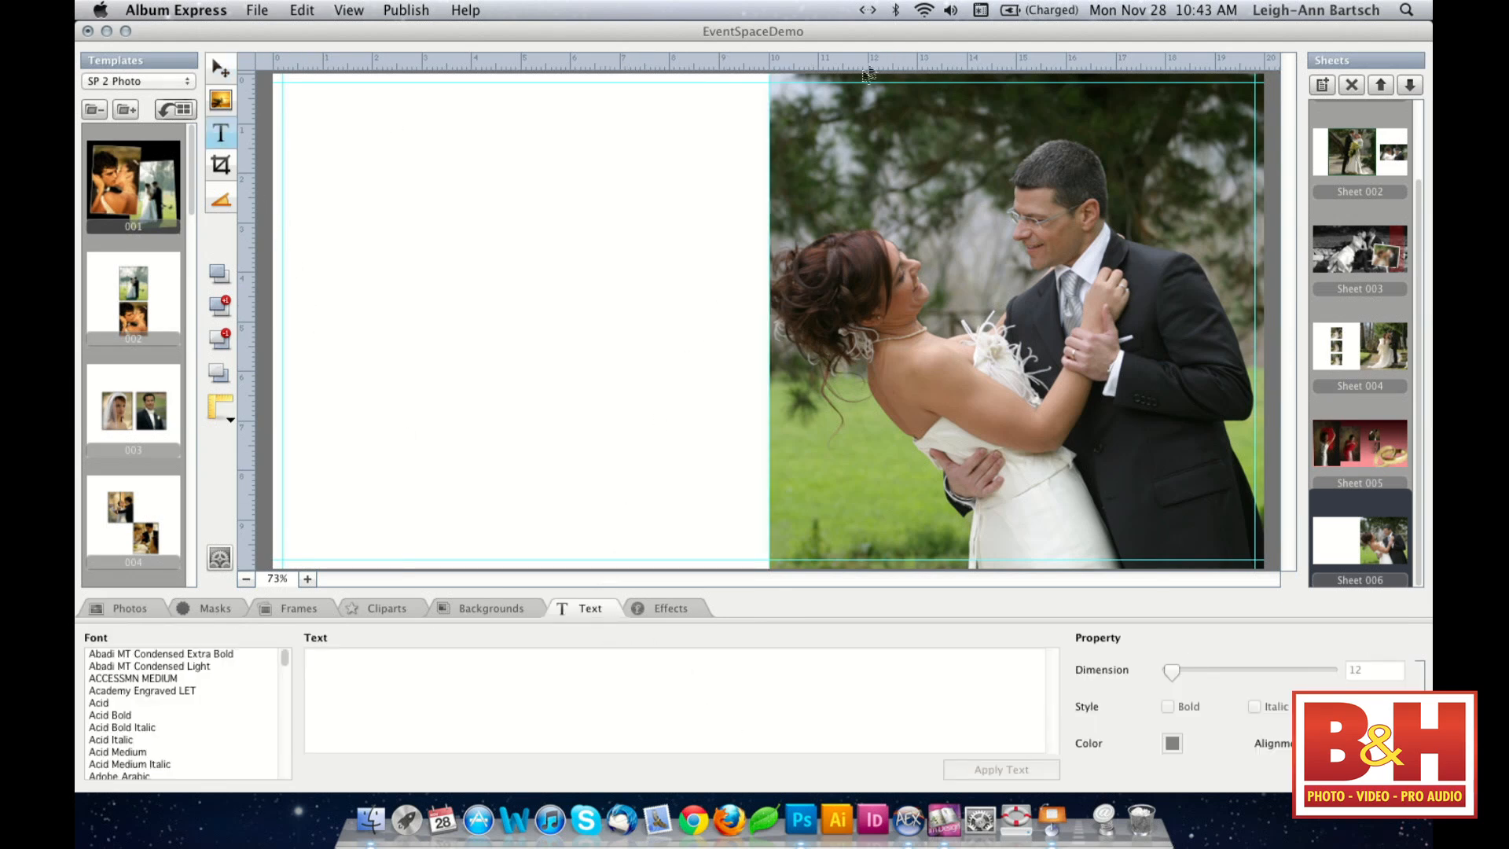
drag(799, 93, 1243, 144)
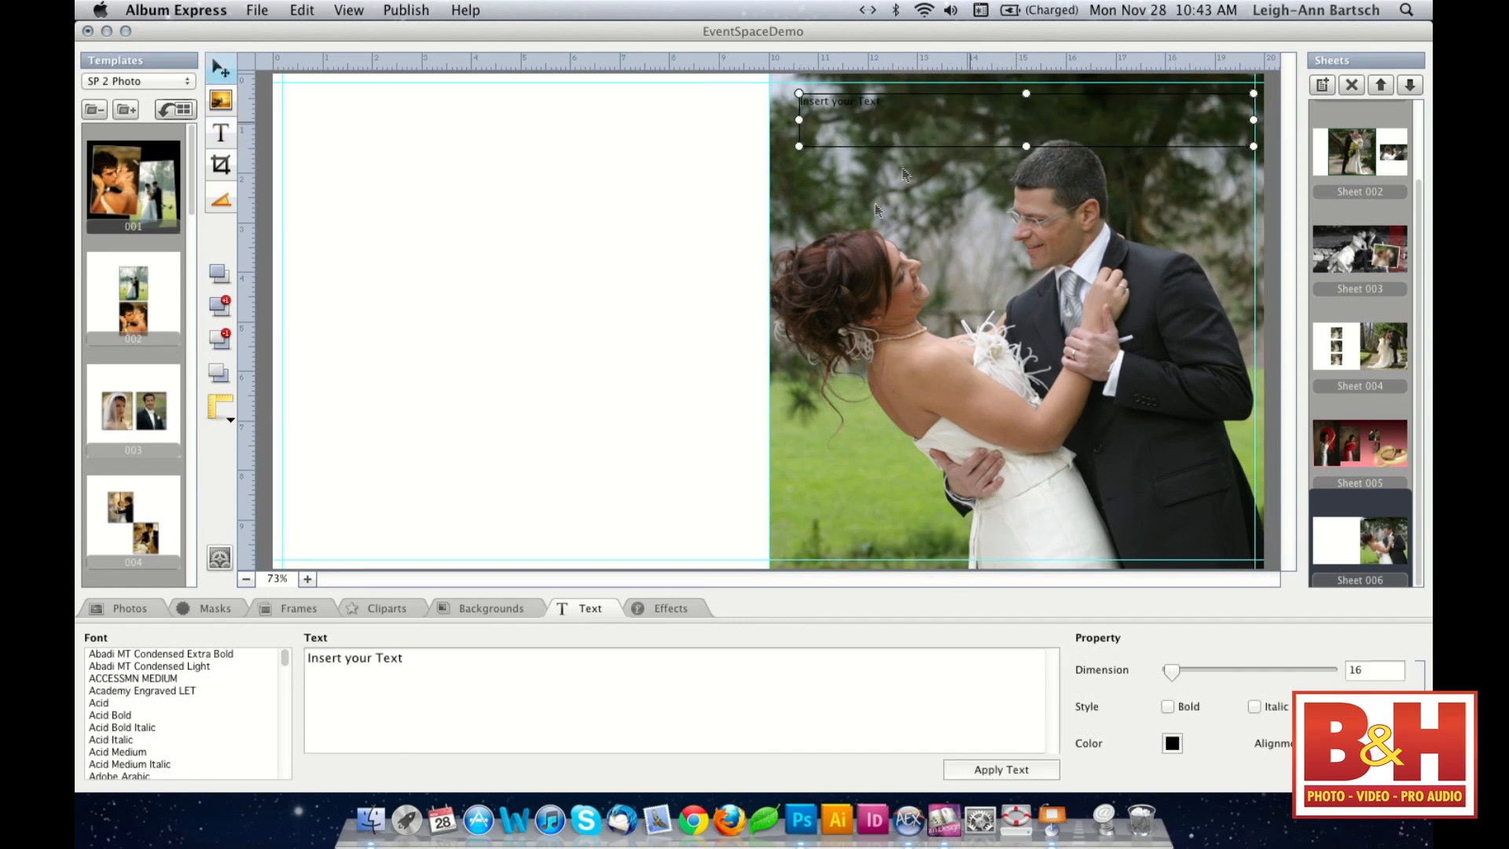
triple_click(455, 683)
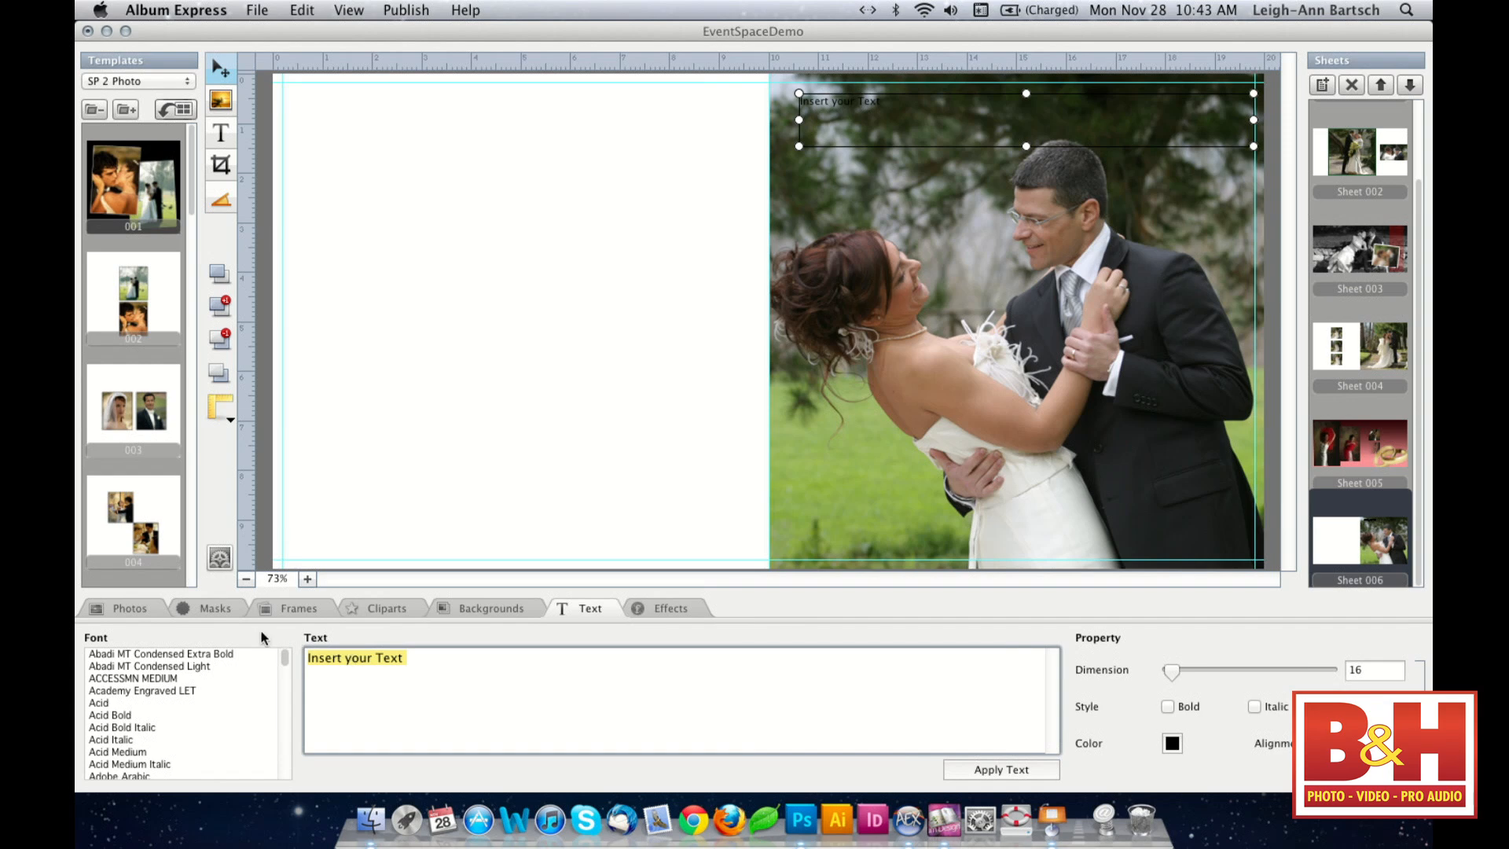
text(Lisa and Joe)
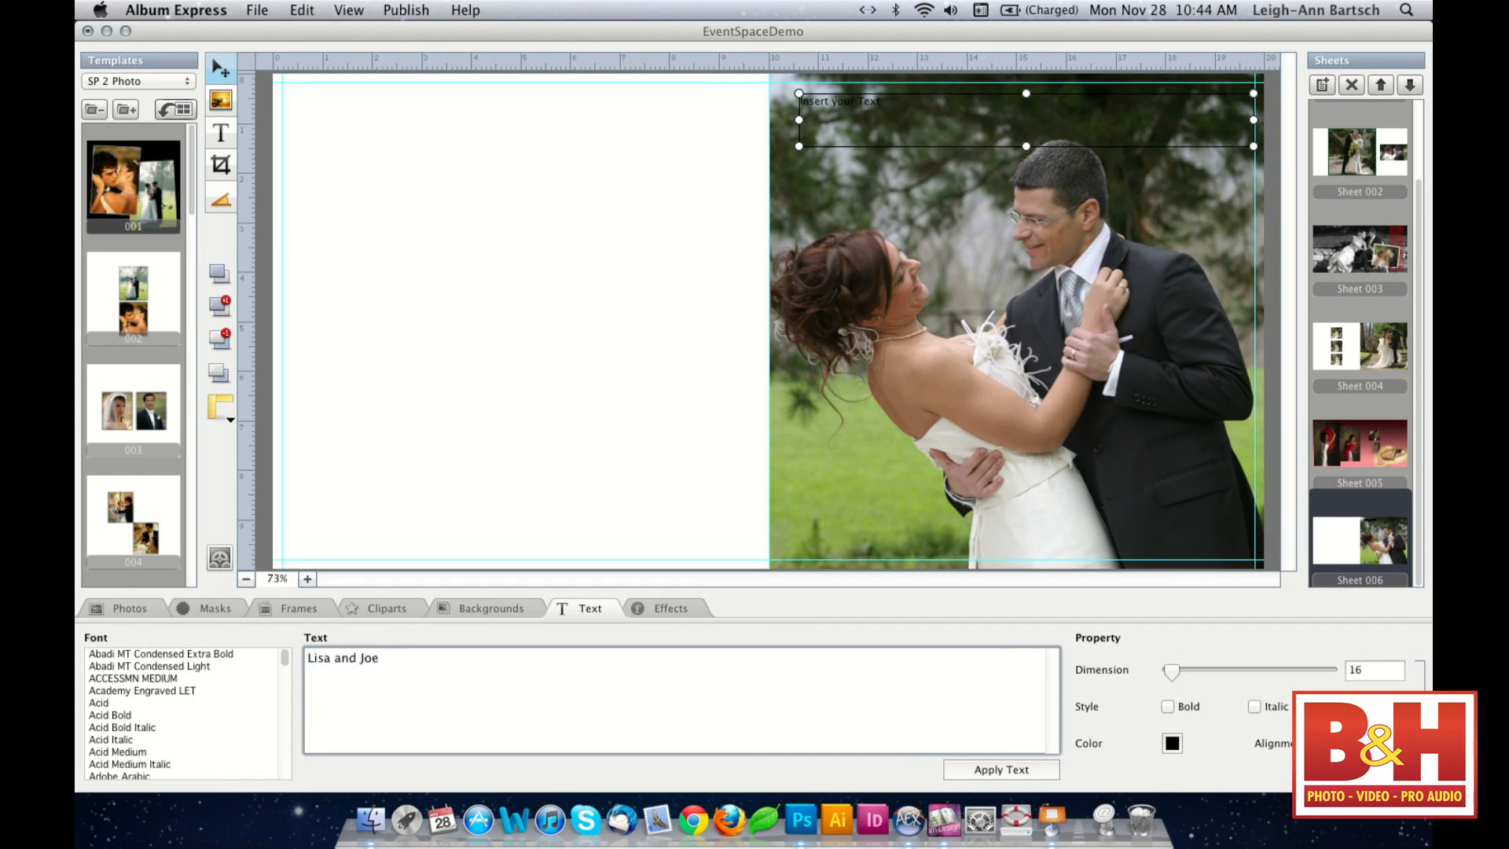
text( — November 28,2011)
click(485, 657)
click(1001, 769)
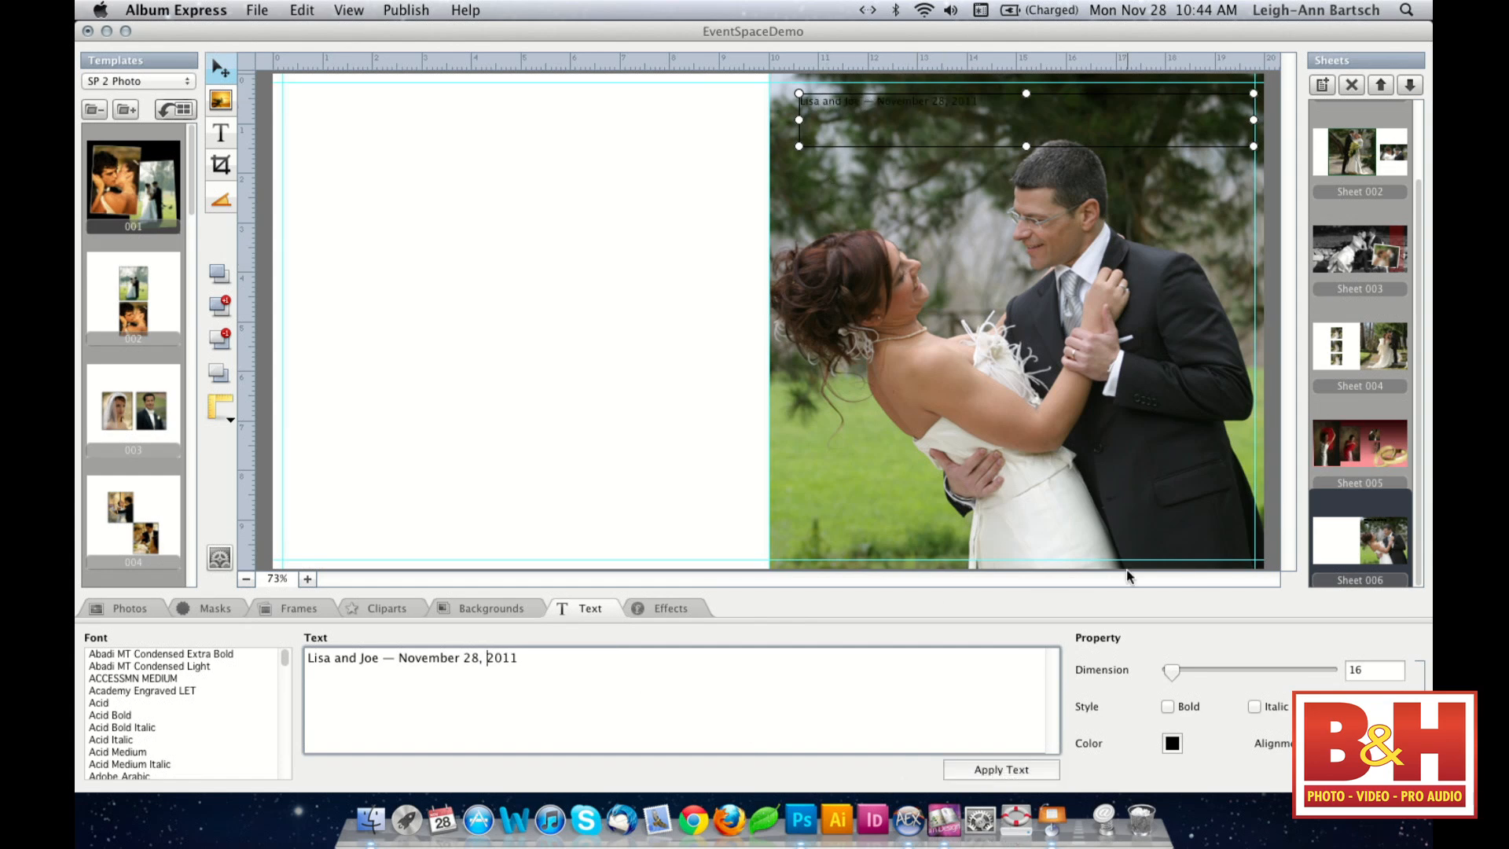
- Enlarge the caption text to size 36 and change its color to white
click(1167, 670)
drag(1175, 674, 1176, 676)
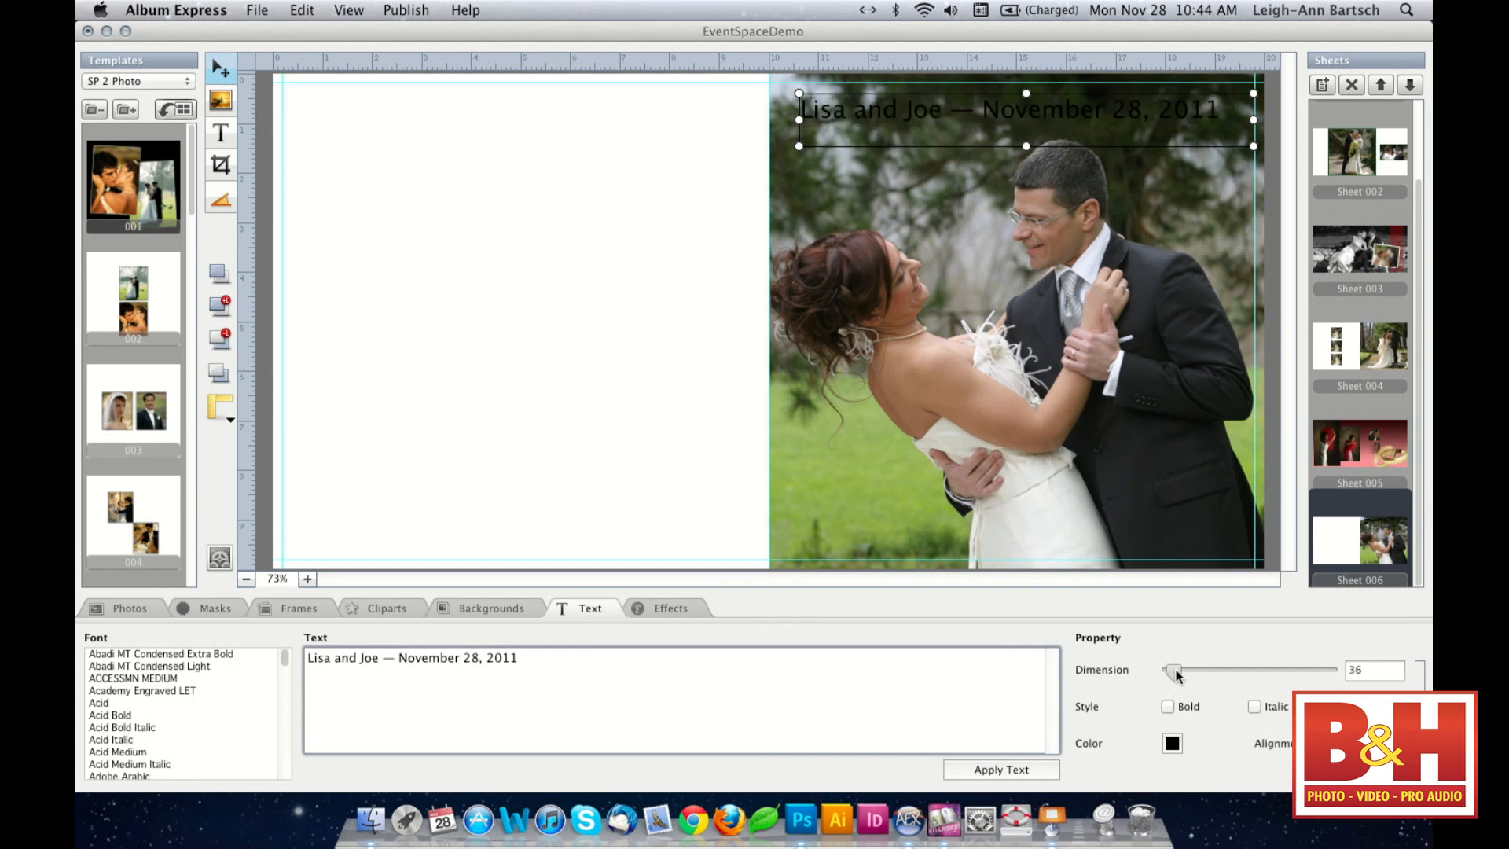
click(1172, 743)
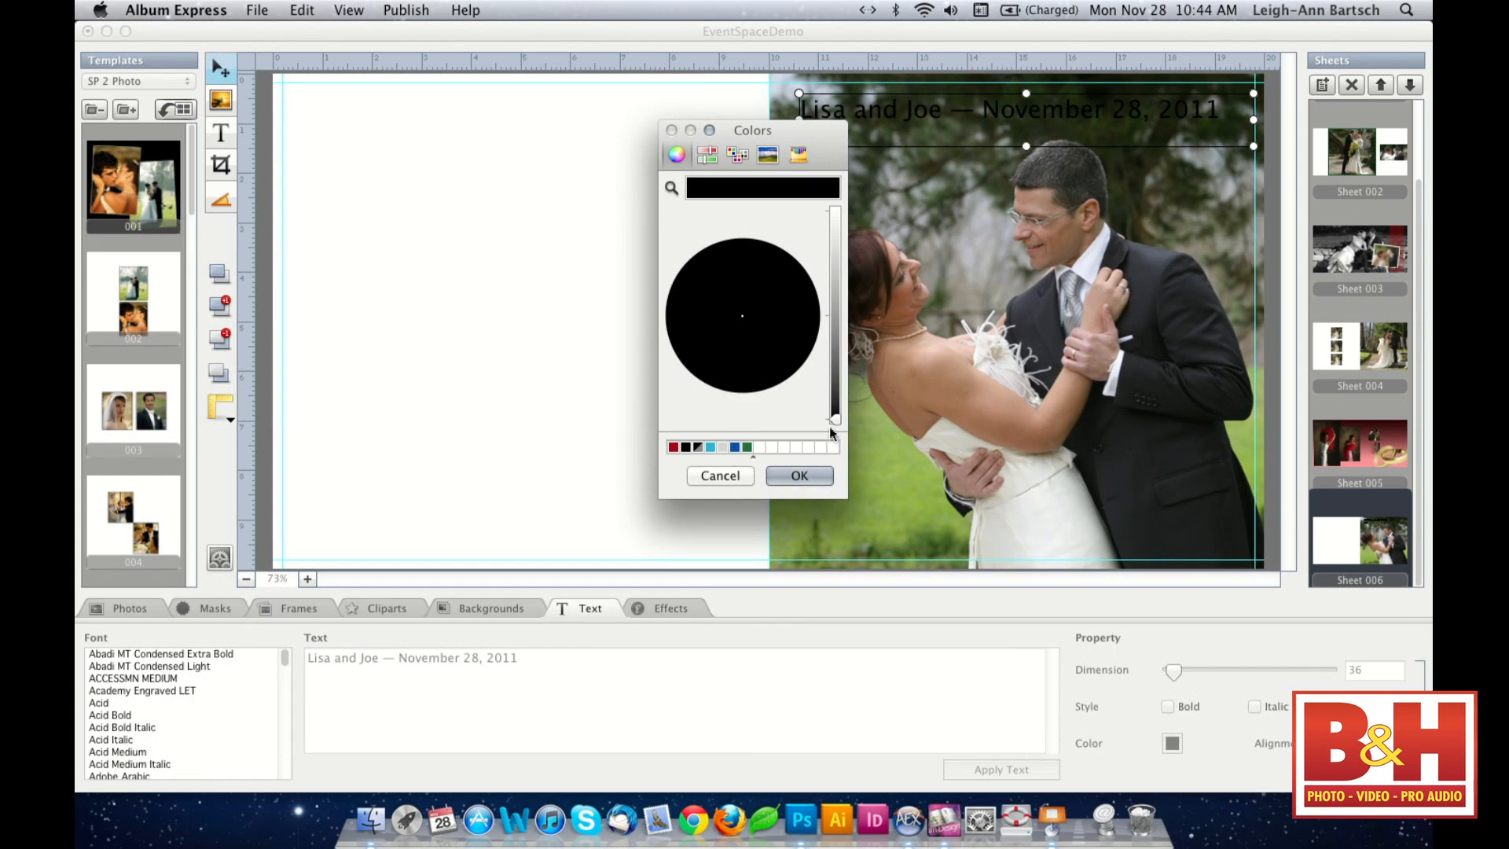
drag(833, 422, 831, 169)
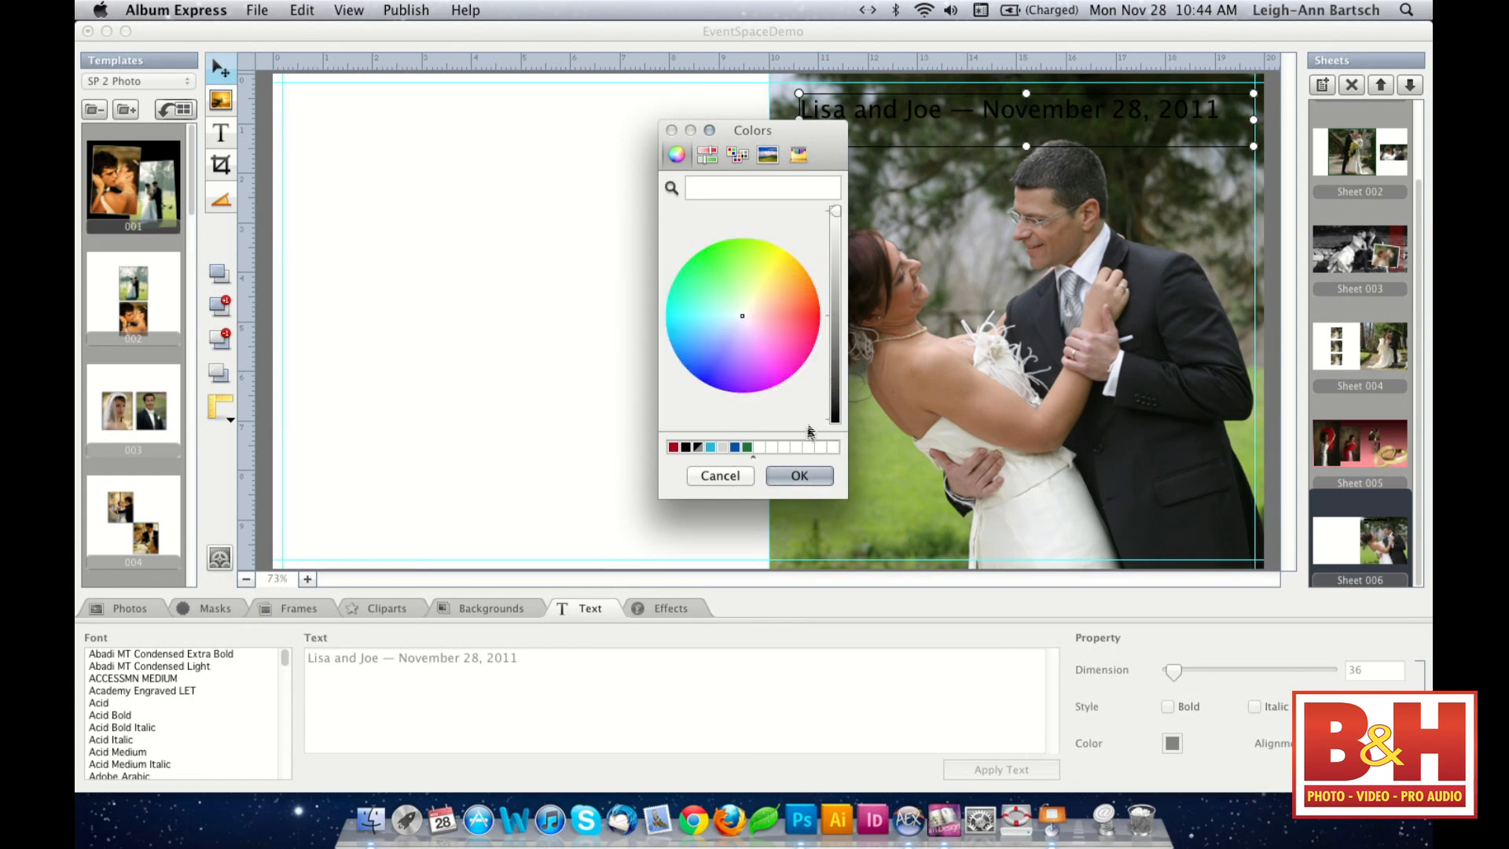
click(798, 476)
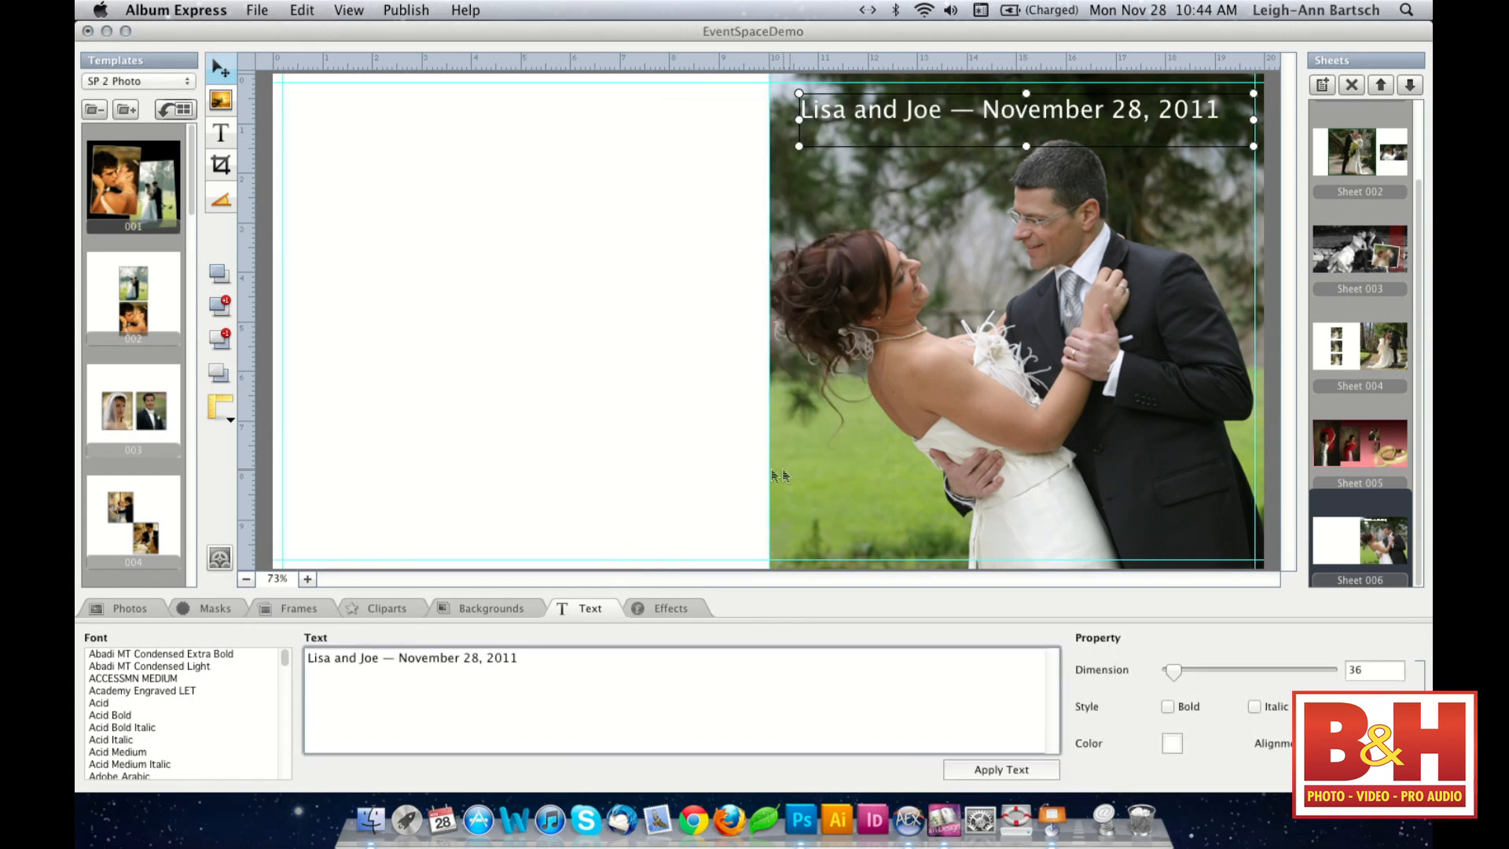
- Change the caption's font to Zapfino and set its size to 24
click(286, 666)
drag(286, 666, 282, 724)
drag(279, 723, 281, 758)
scroll(233, 717, up, 5)
scroll(233, 716, down, 10)
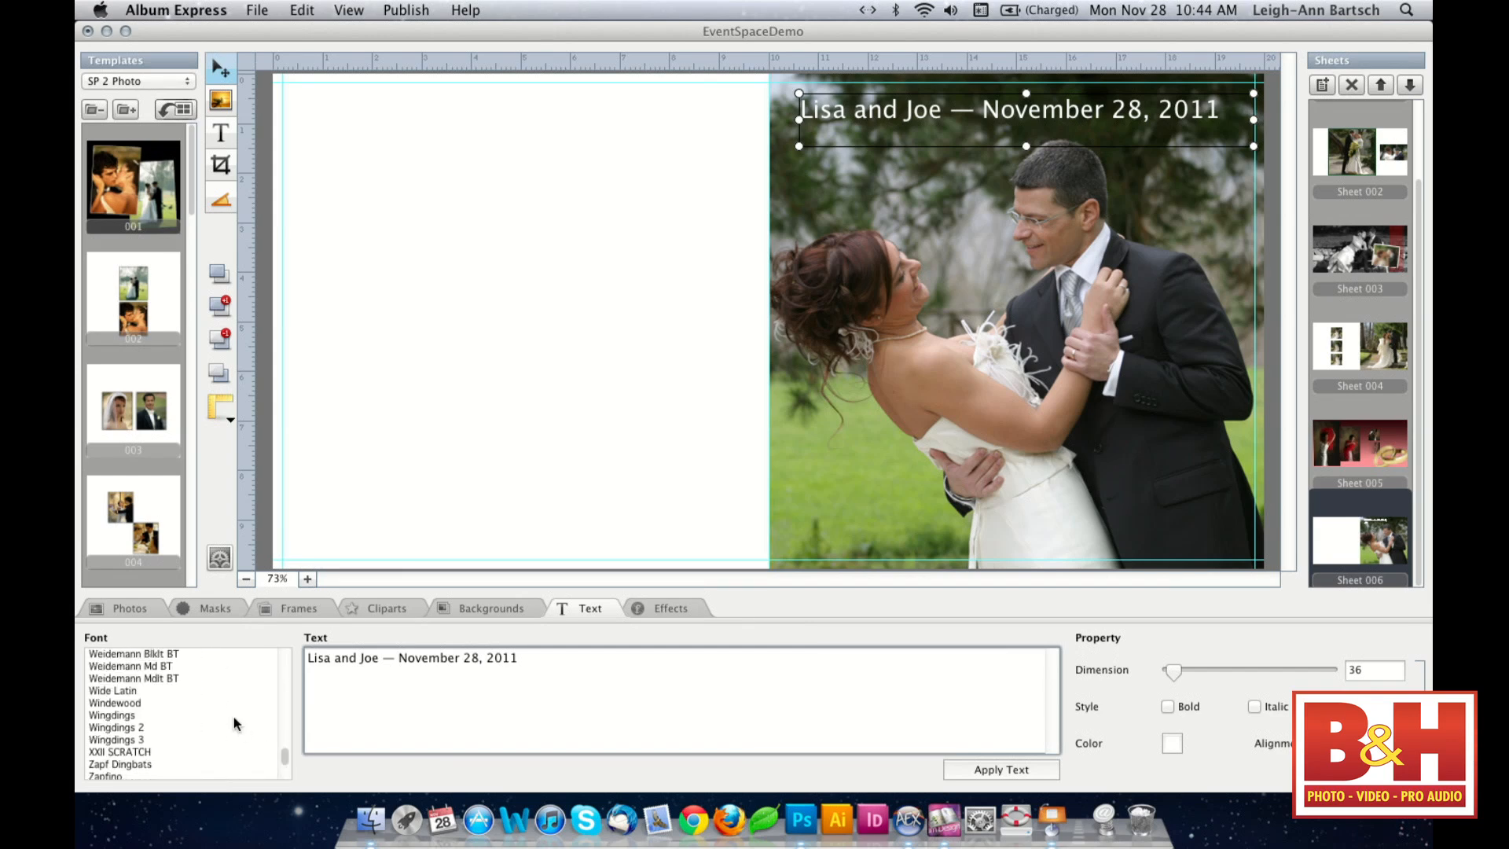
click(134, 774)
click(134, 775)
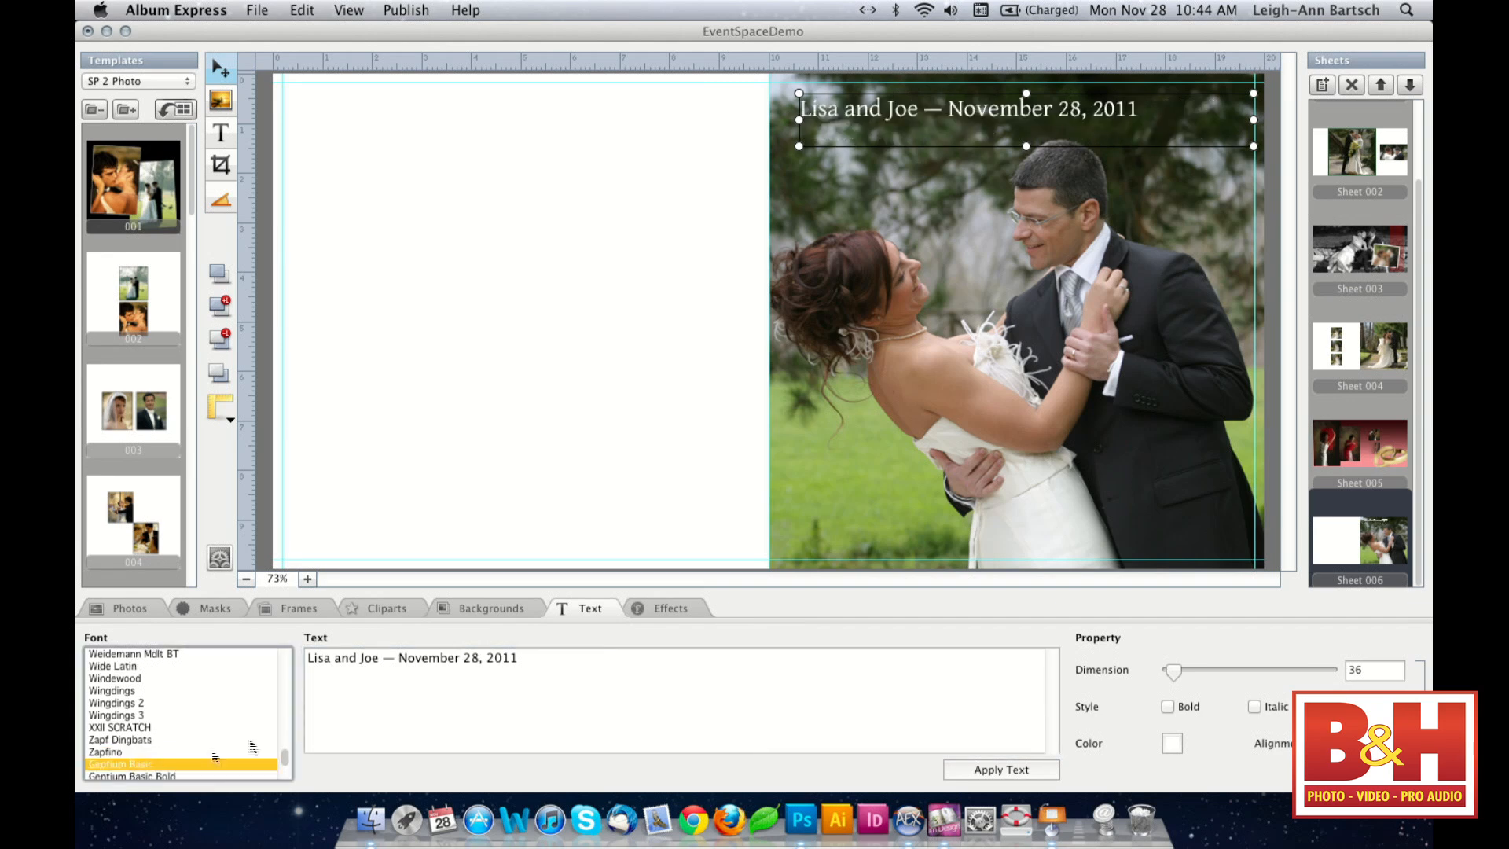
click(130, 752)
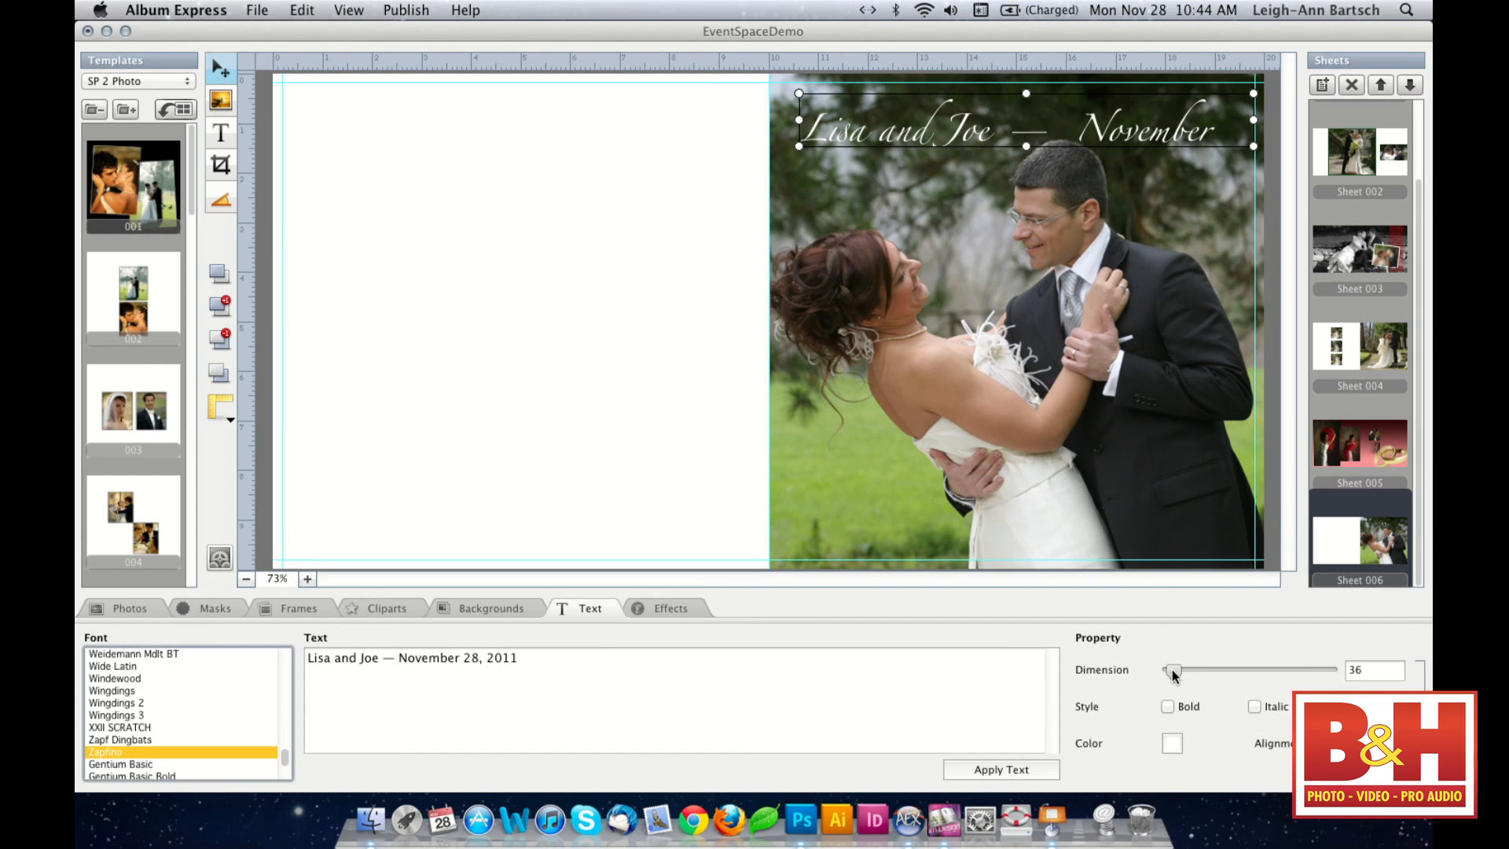
click(1355, 671)
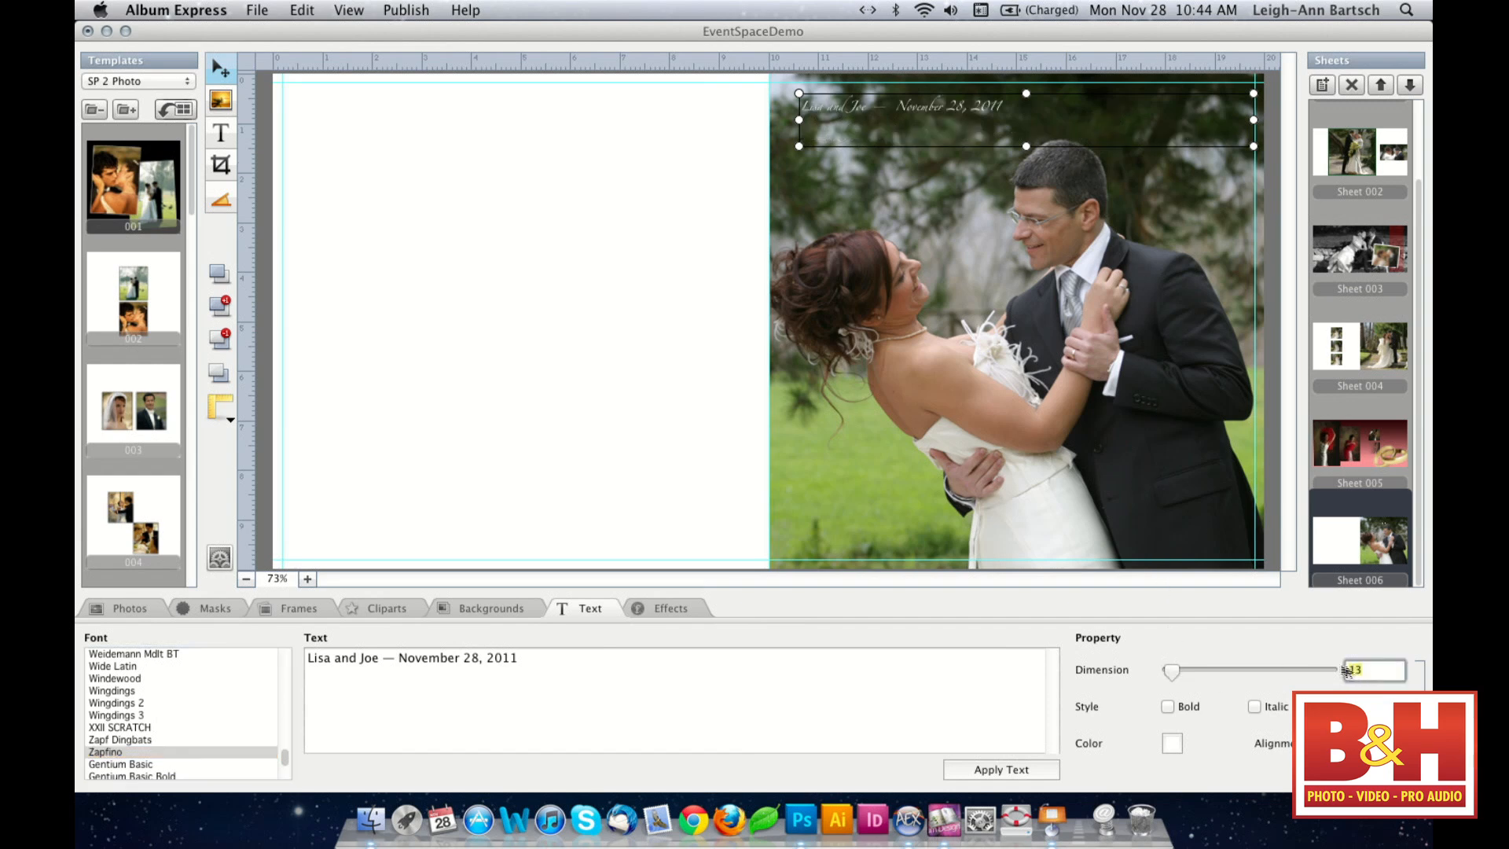
key(Return)
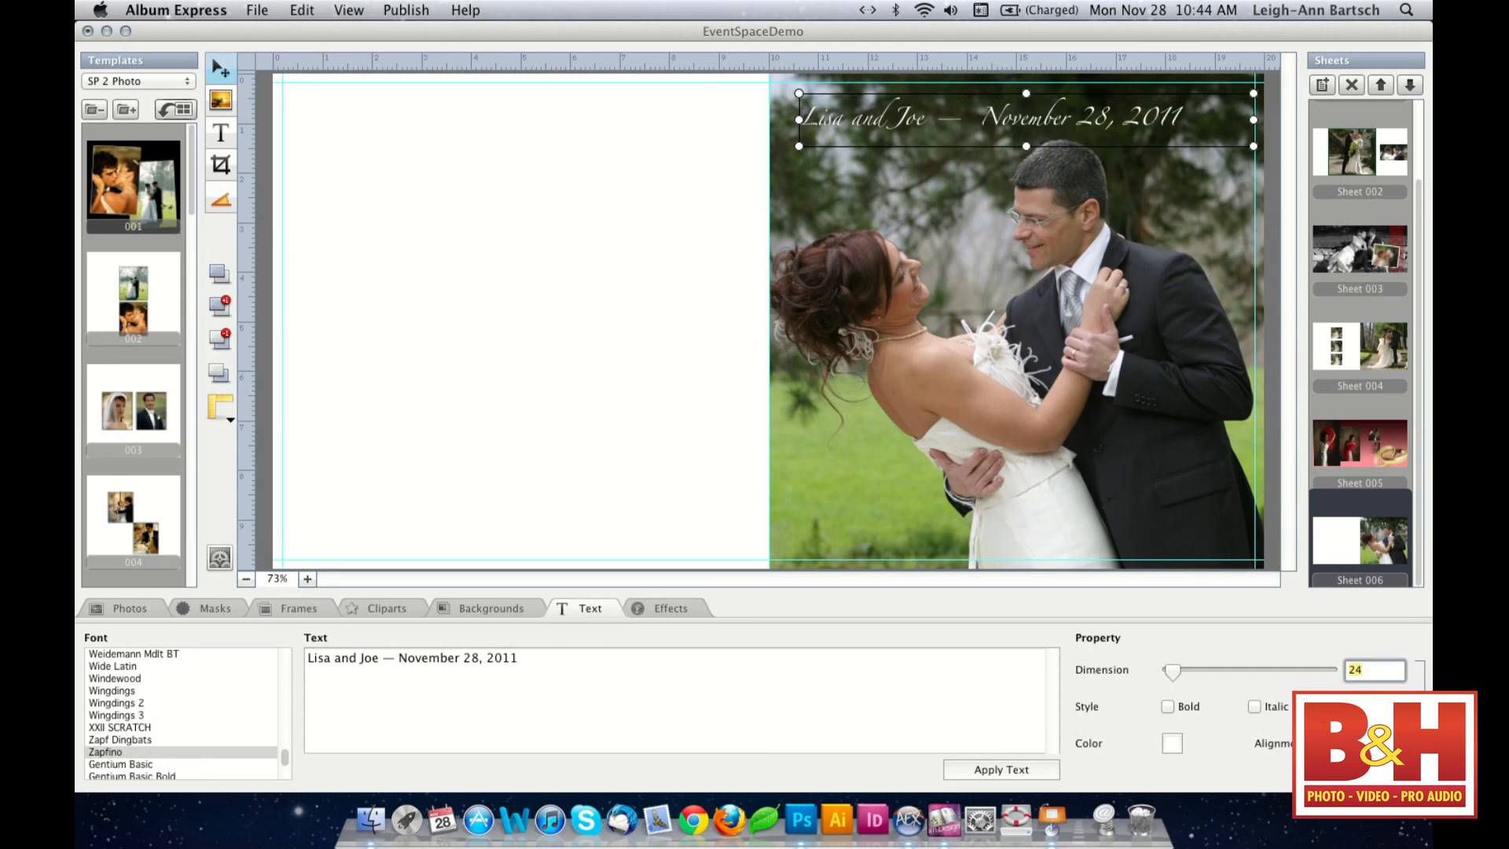
- Make the caption bold, shift its box slightly right over the photo, and deselect it
click(1168, 706)
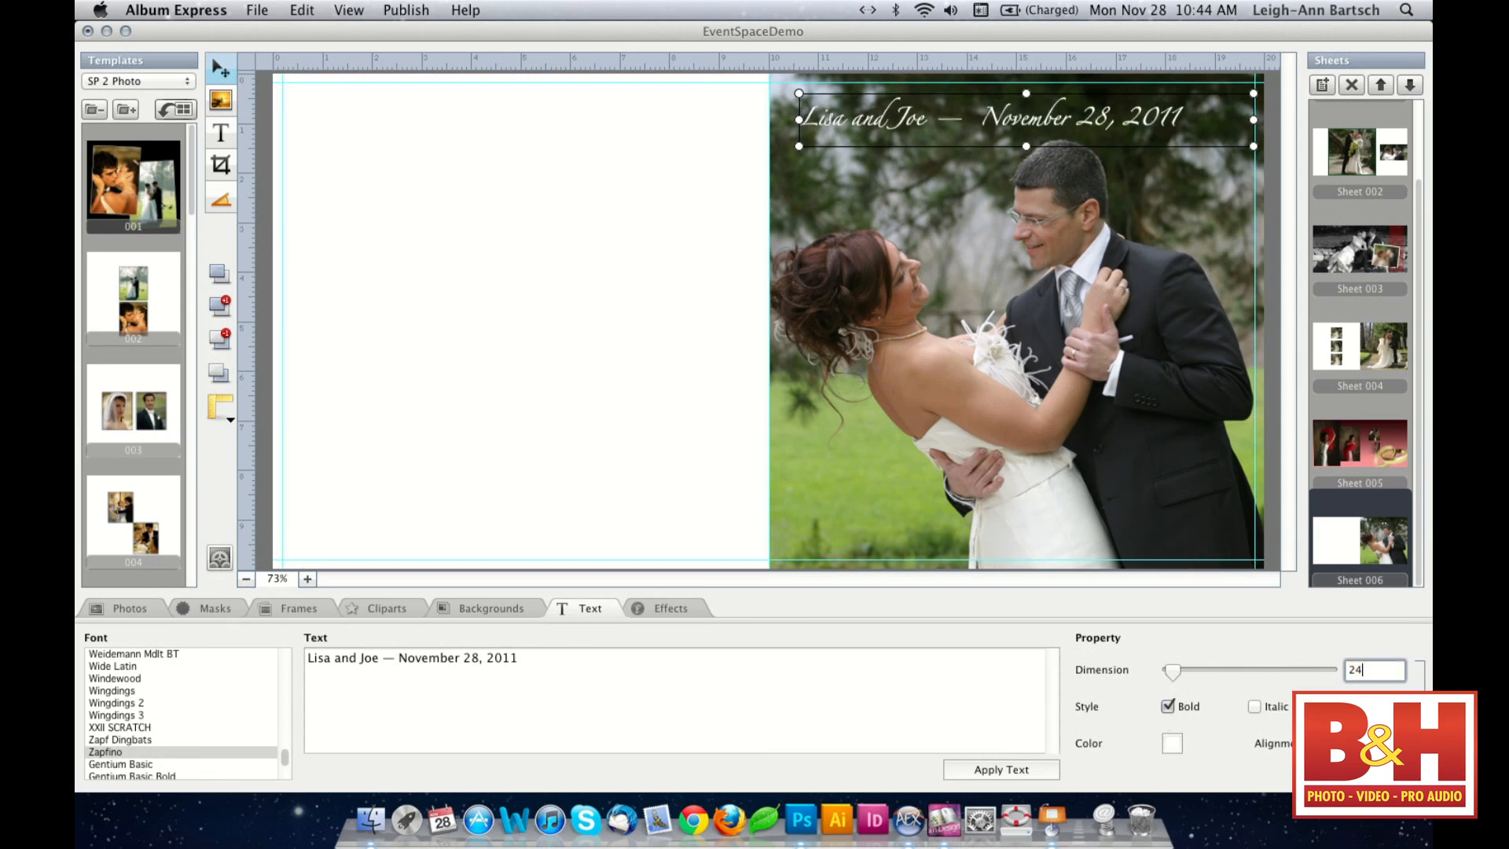
drag(916, 131, 941, 129)
click(710, 173)
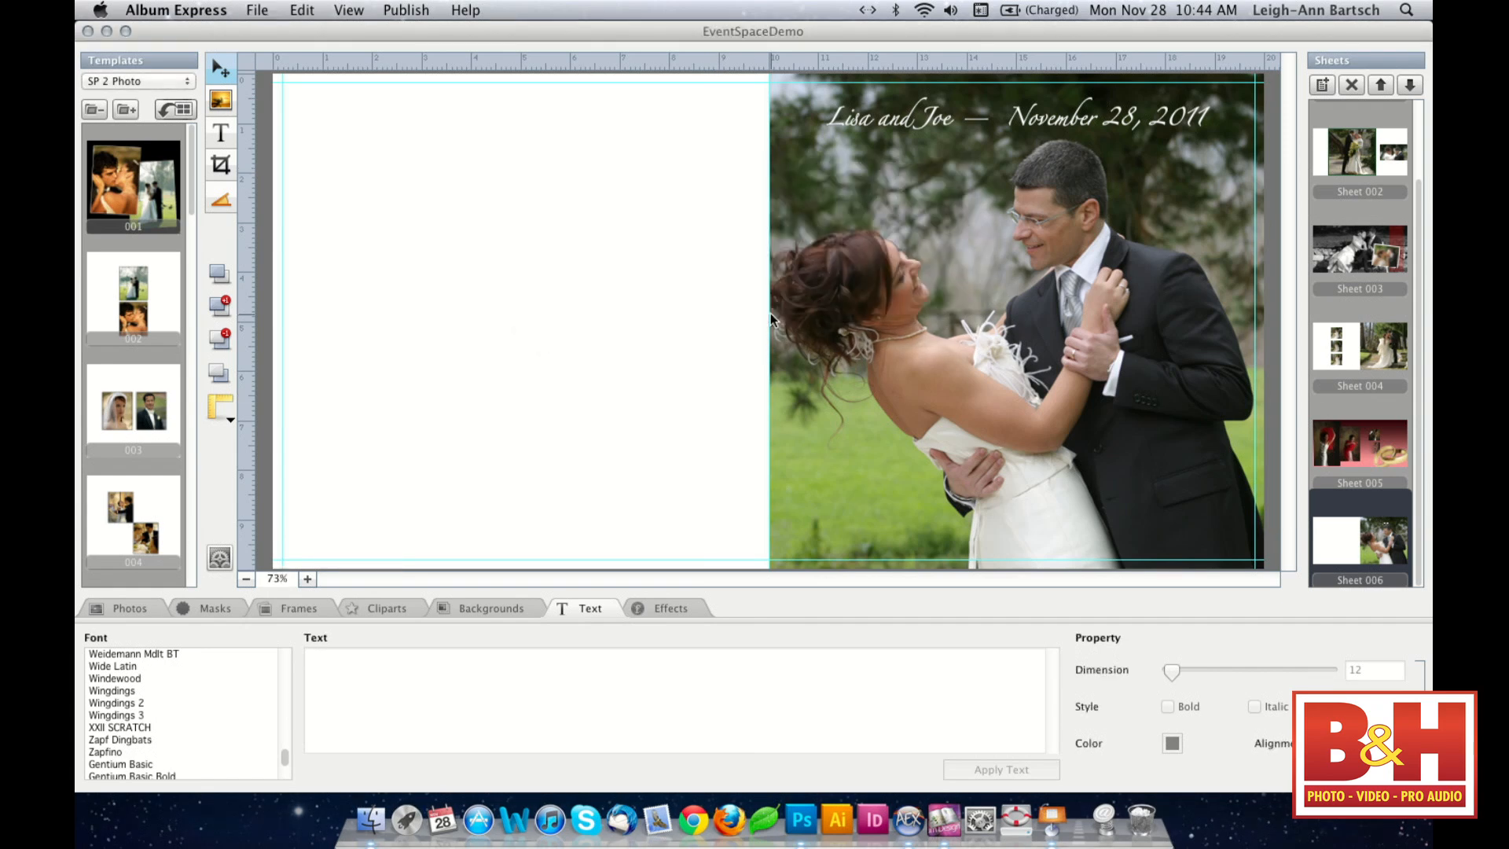
- Export Sheet 006 as split-page JPEG images into the EventSpaceExport folder and dismiss the completion notice
click(257, 9)
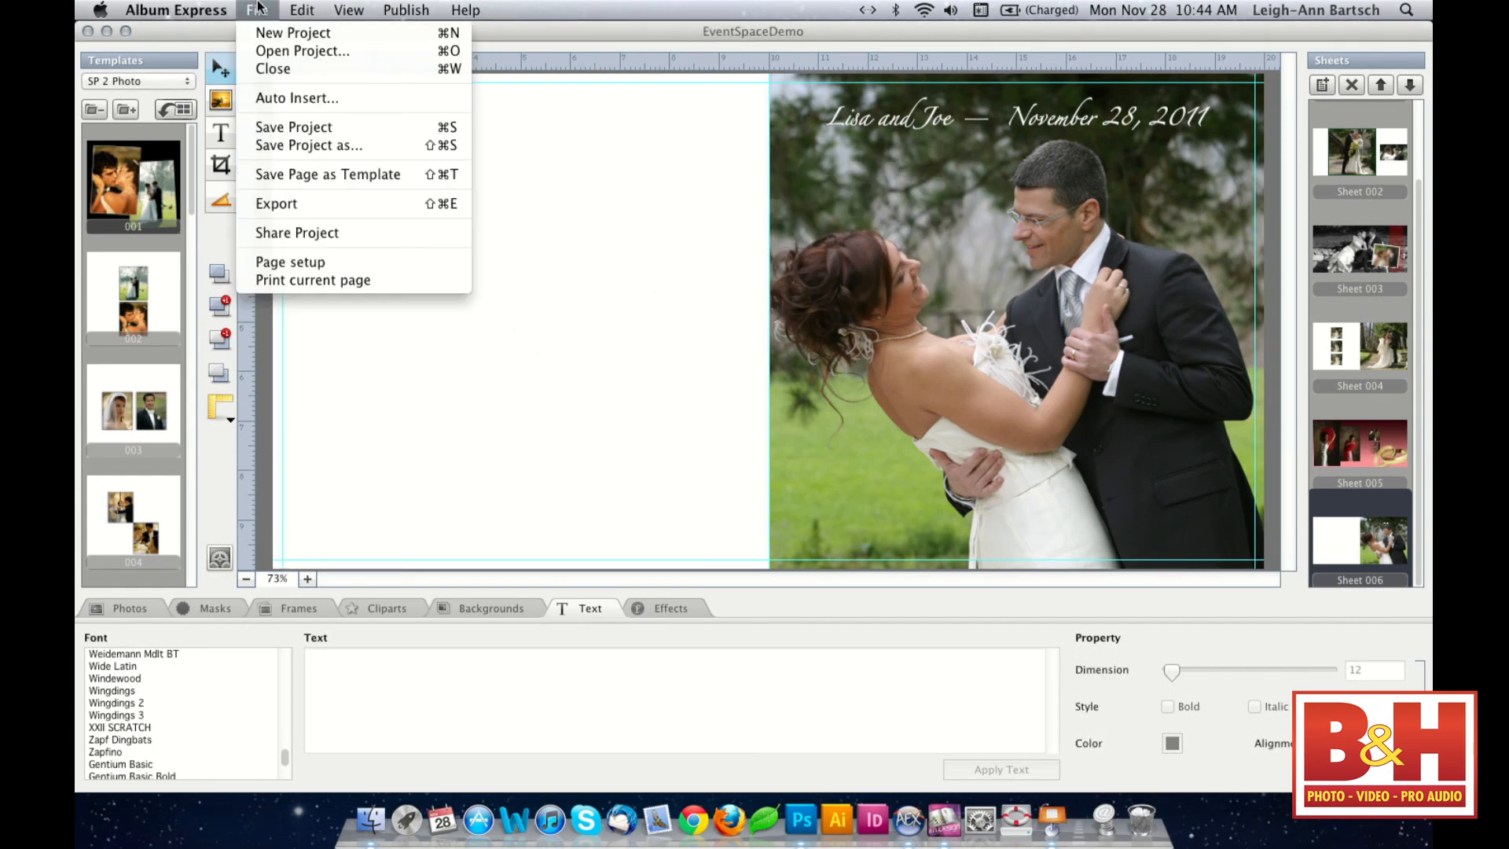
click(285, 203)
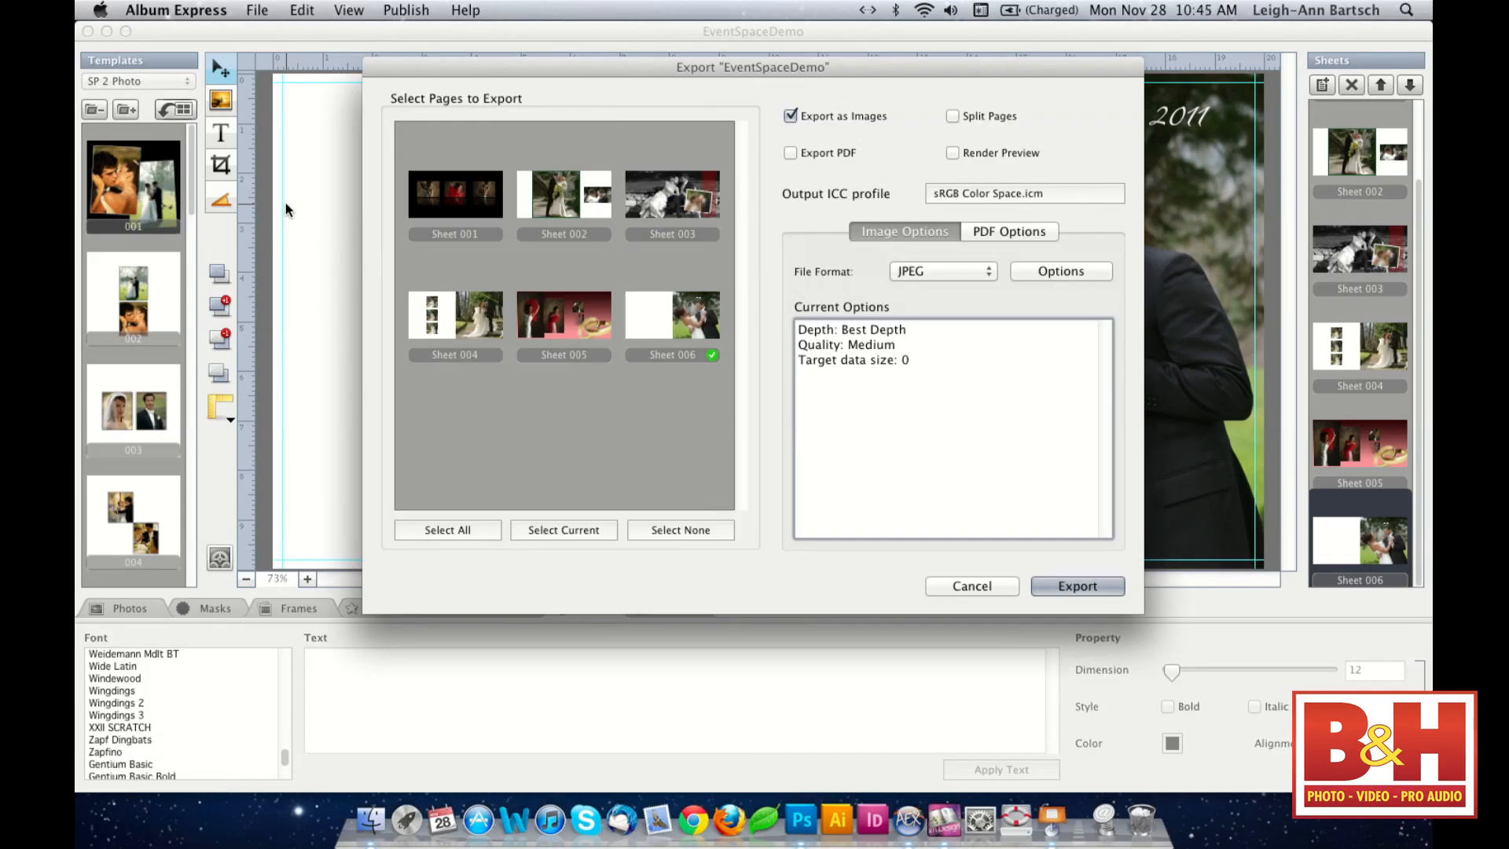
click(953, 116)
click(1076, 584)
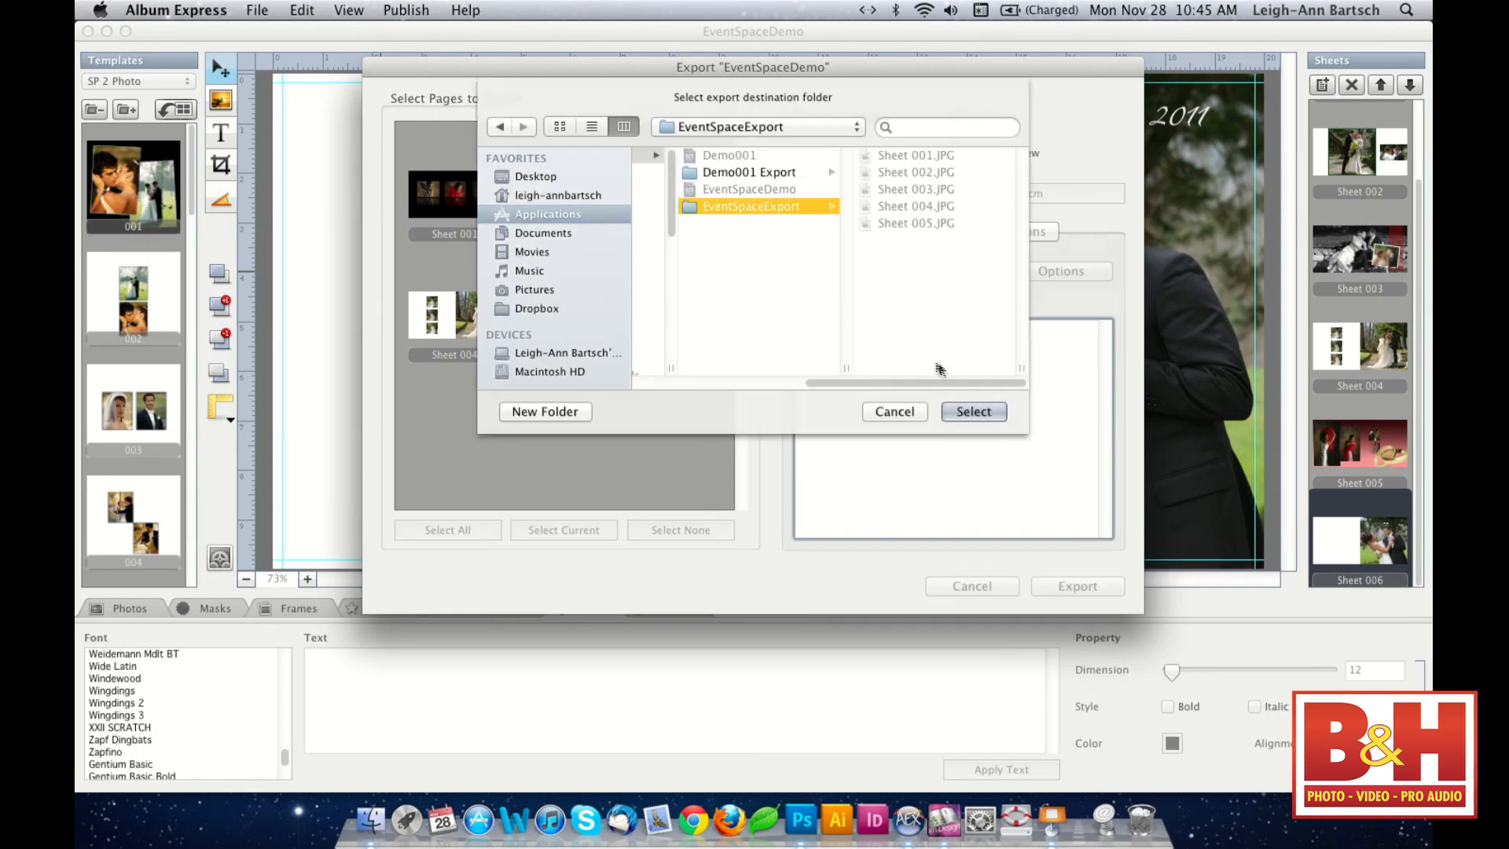
click(956, 410)
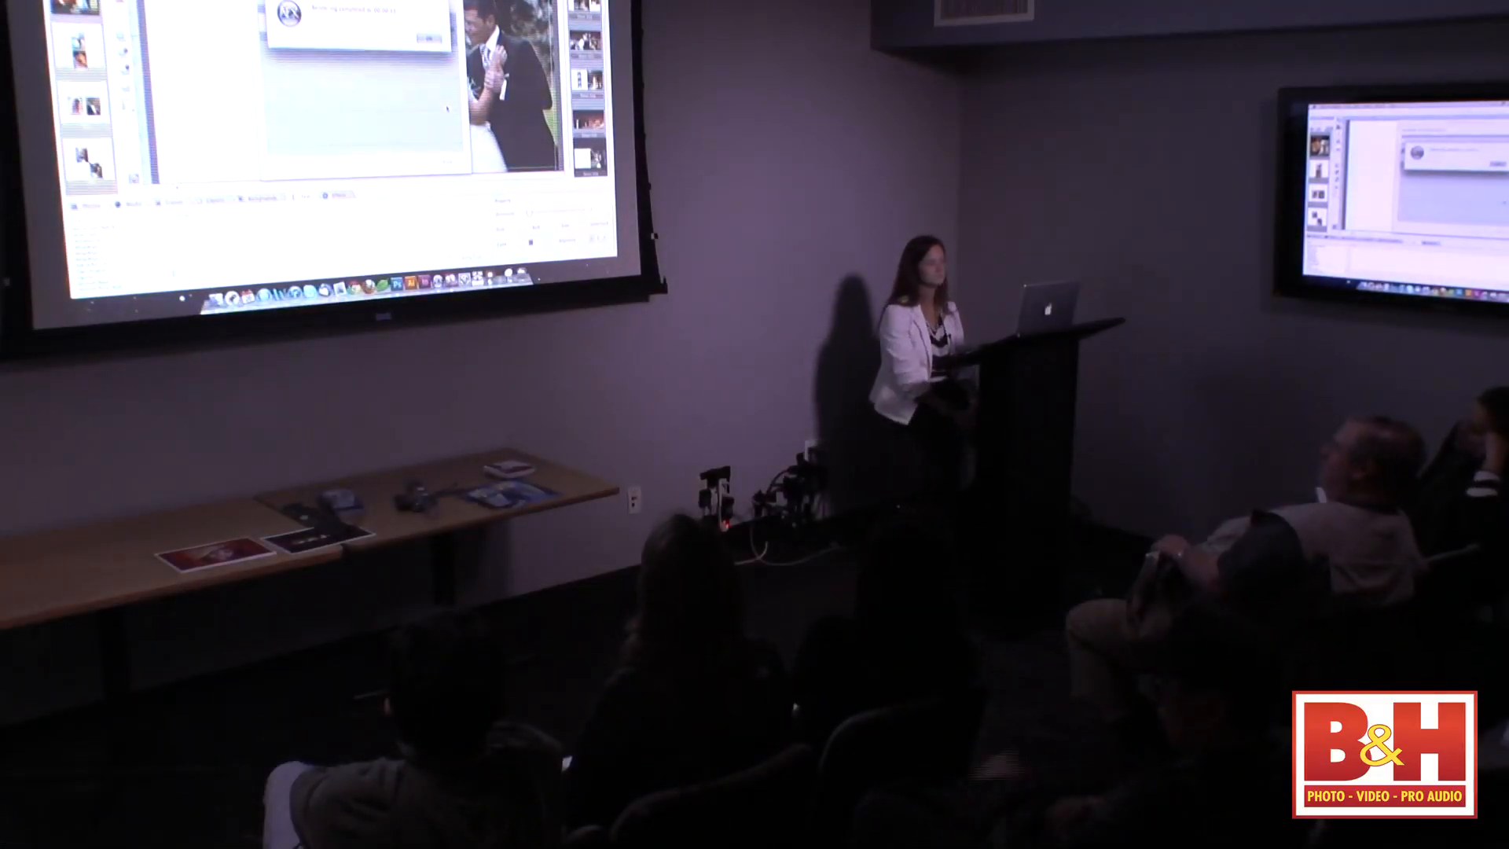
click(429, 38)
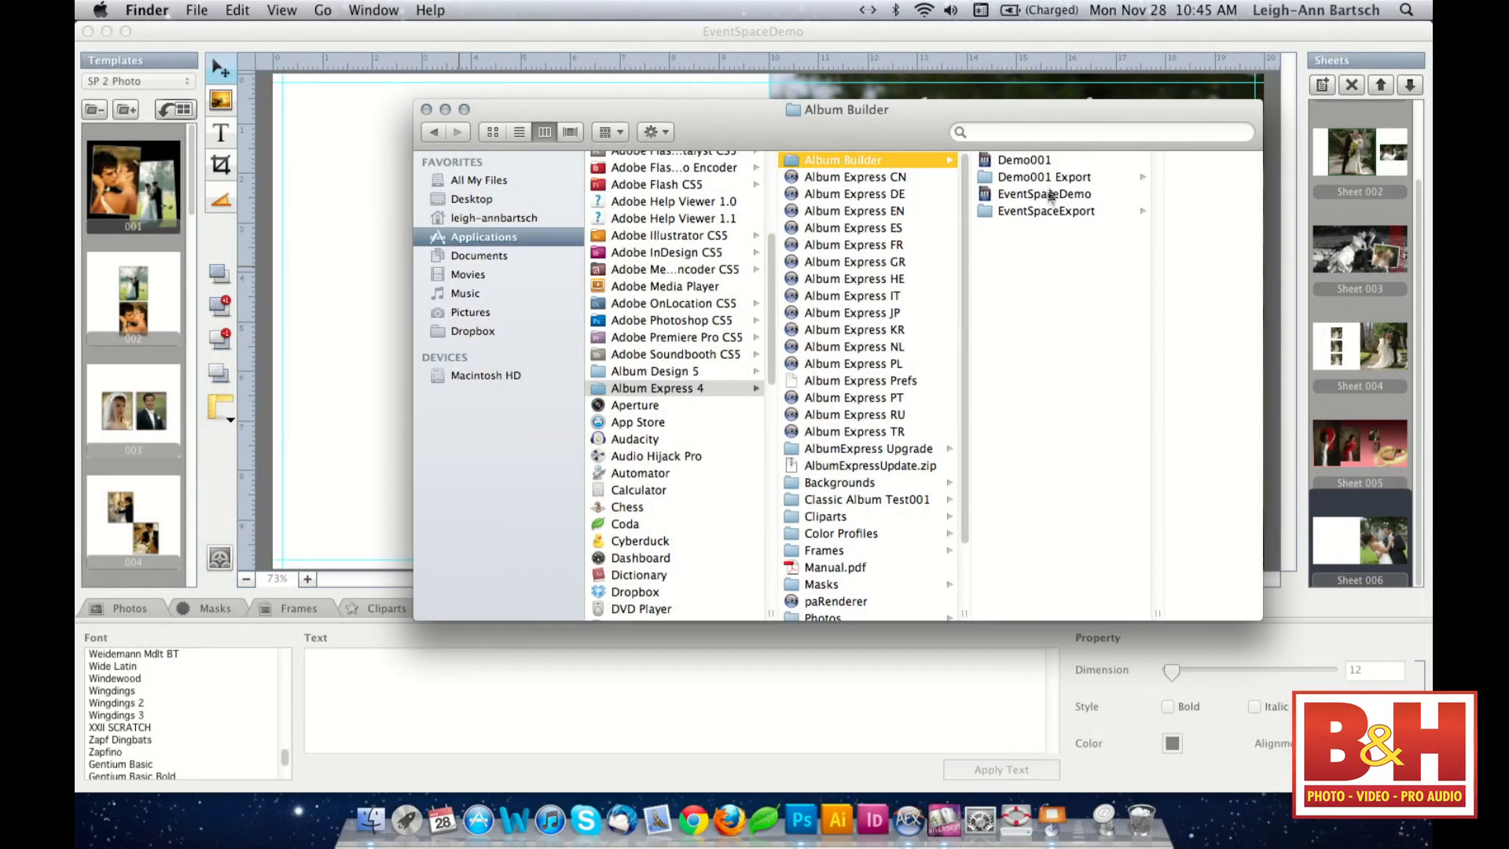
- Move the blank Sheet 006-L.JPG from the EventSpaceExport folder to the trash
click(1046, 213)
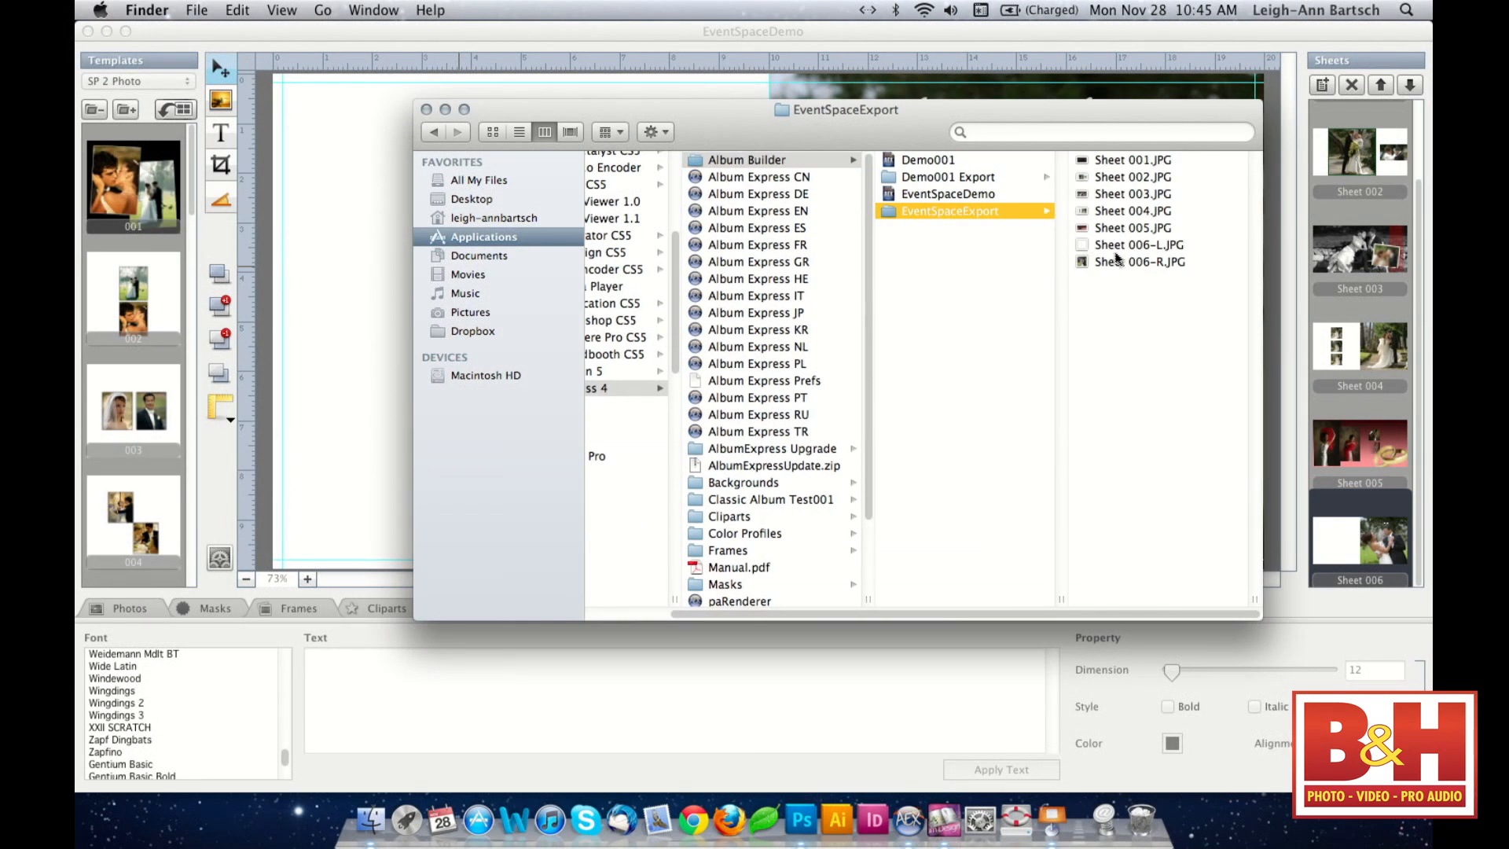
click(1130, 247)
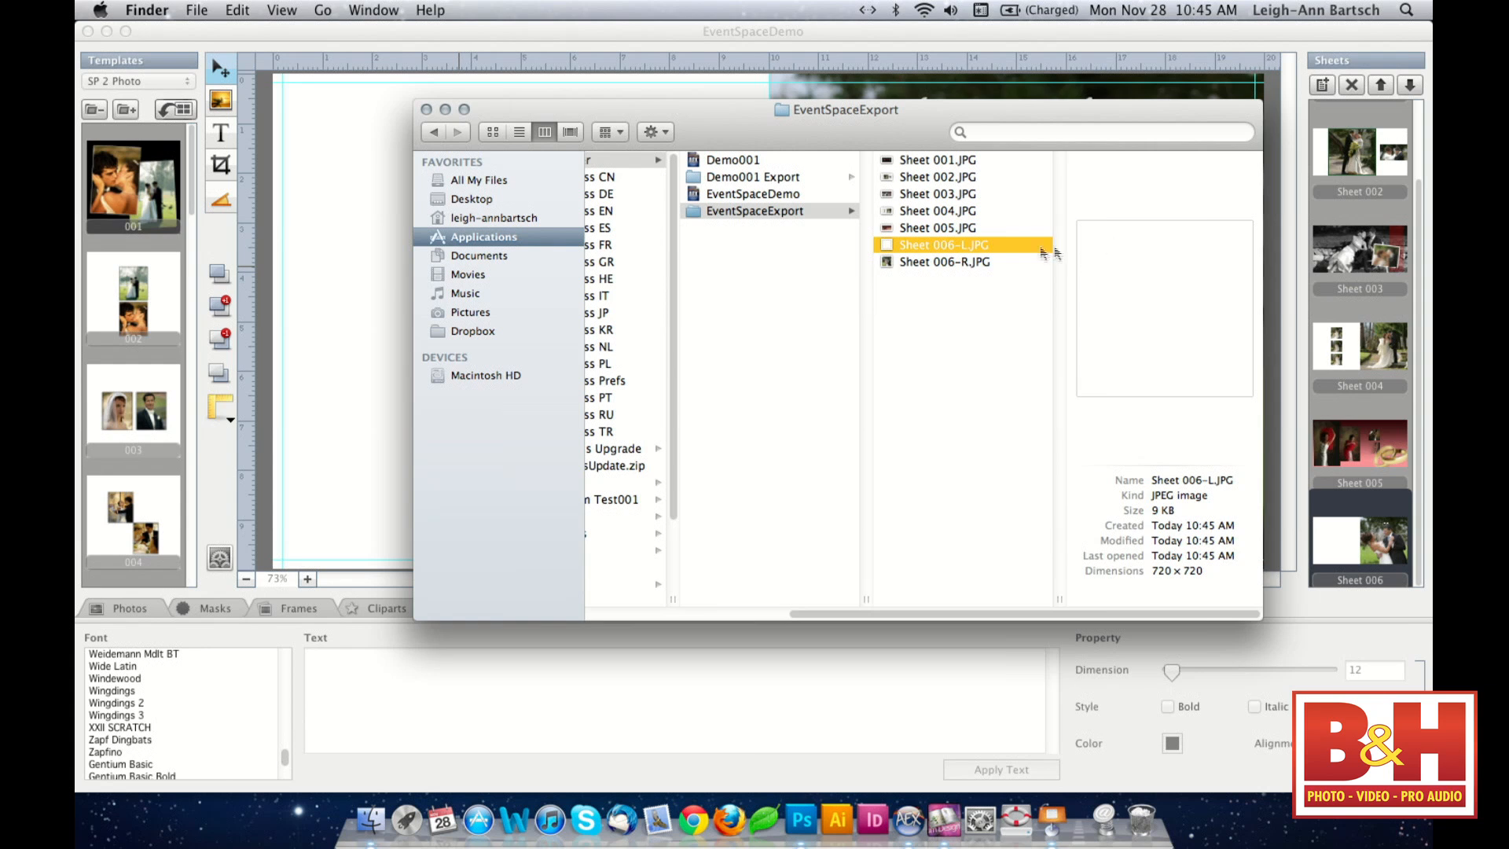
drag(944, 250, 1141, 818)
- Rename the exported right-hand page Sheet 006-R.JPG as Cover.JPG
click(941, 247)
key(Return)
text(Cover.JPG)
key(Return)
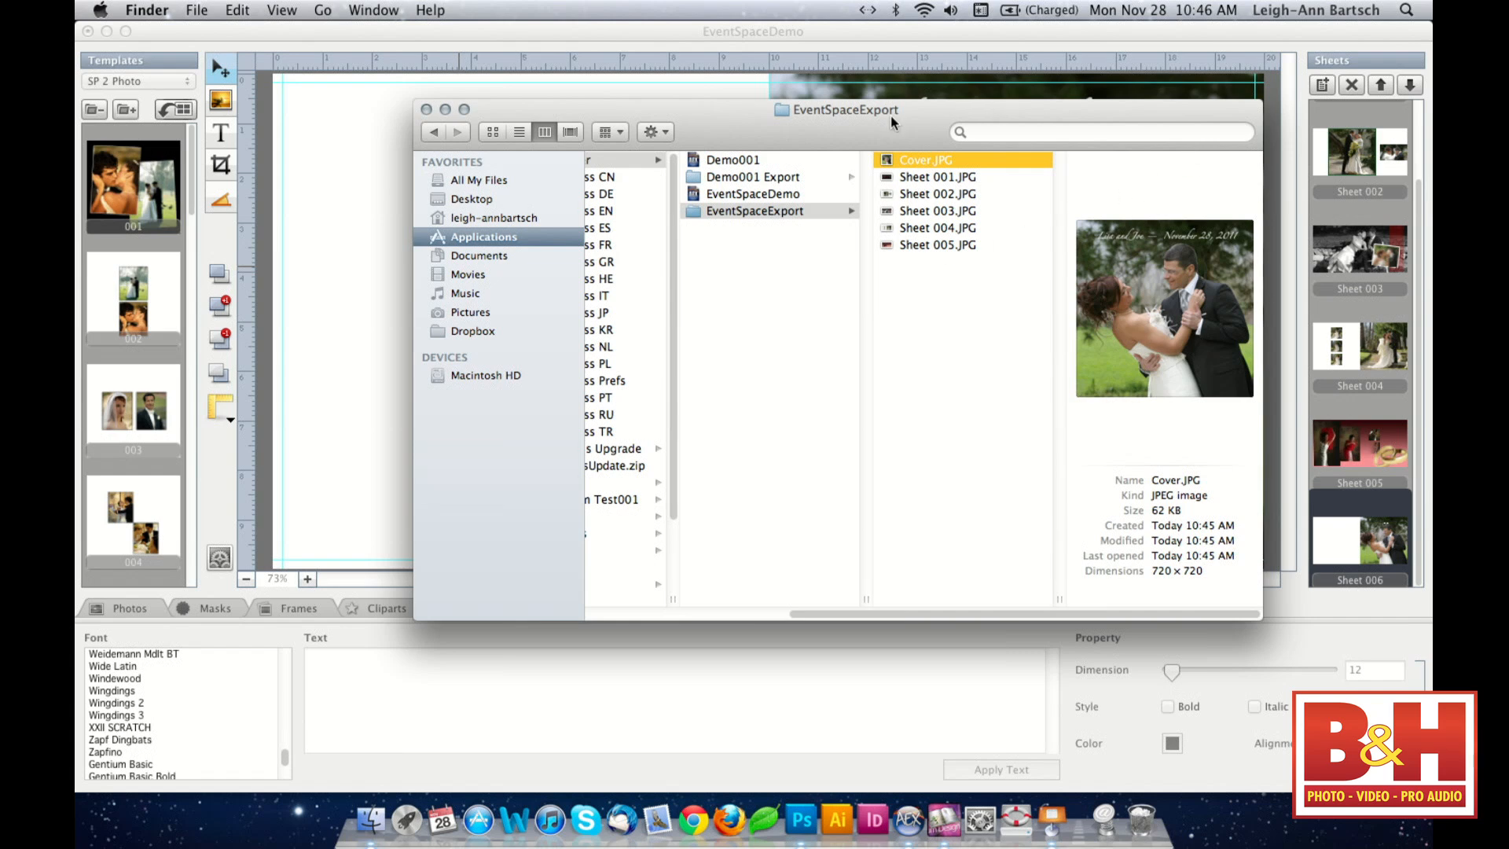
- Examine the Album Express 4 application folder and its Backgrounds subfolders, and close the folder window
drag(892, 122, 880, 110)
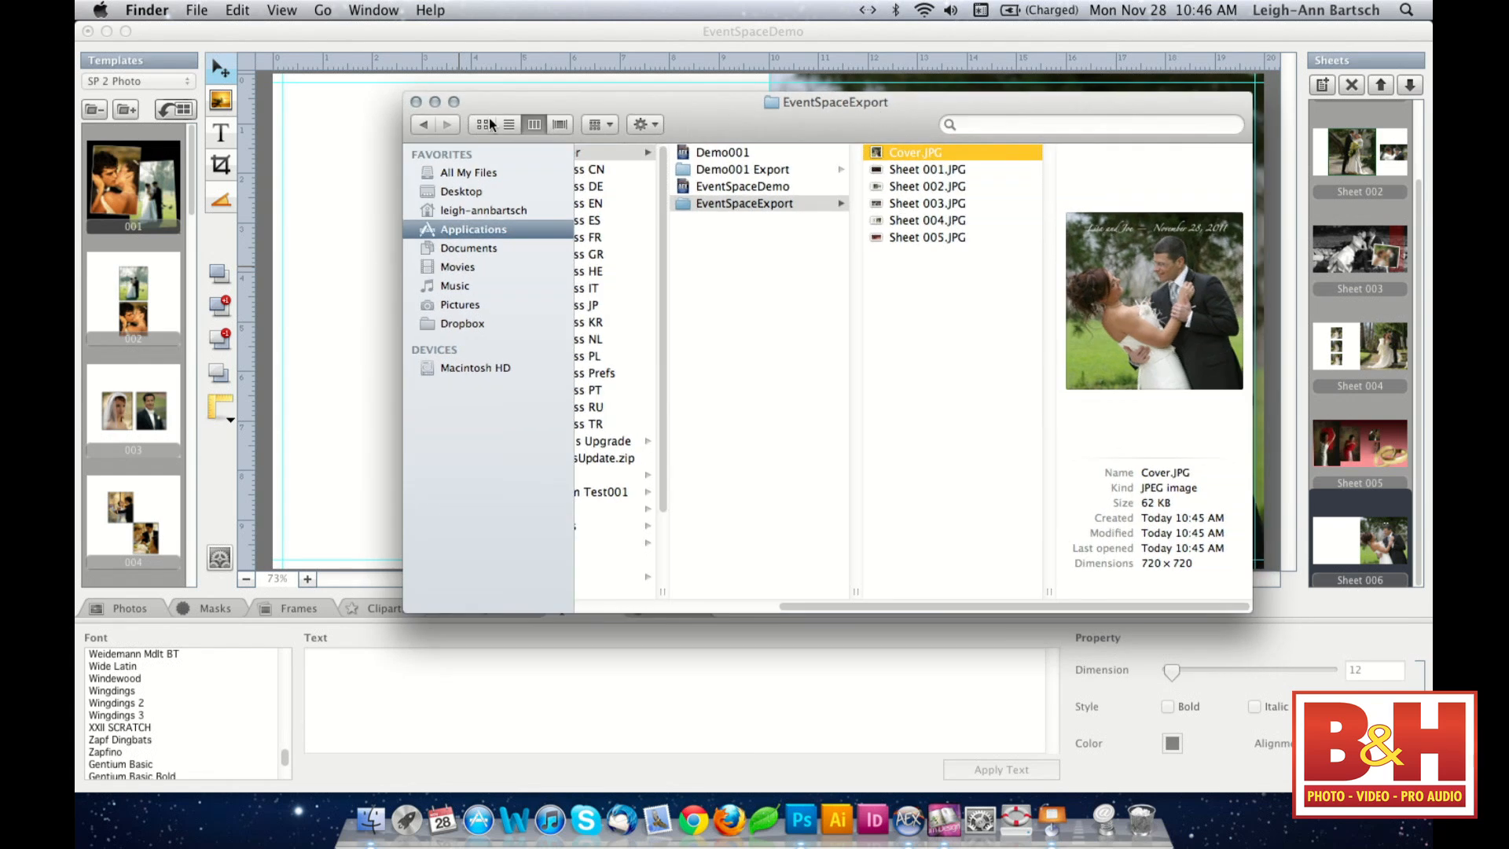
drag(823, 602, 698, 599)
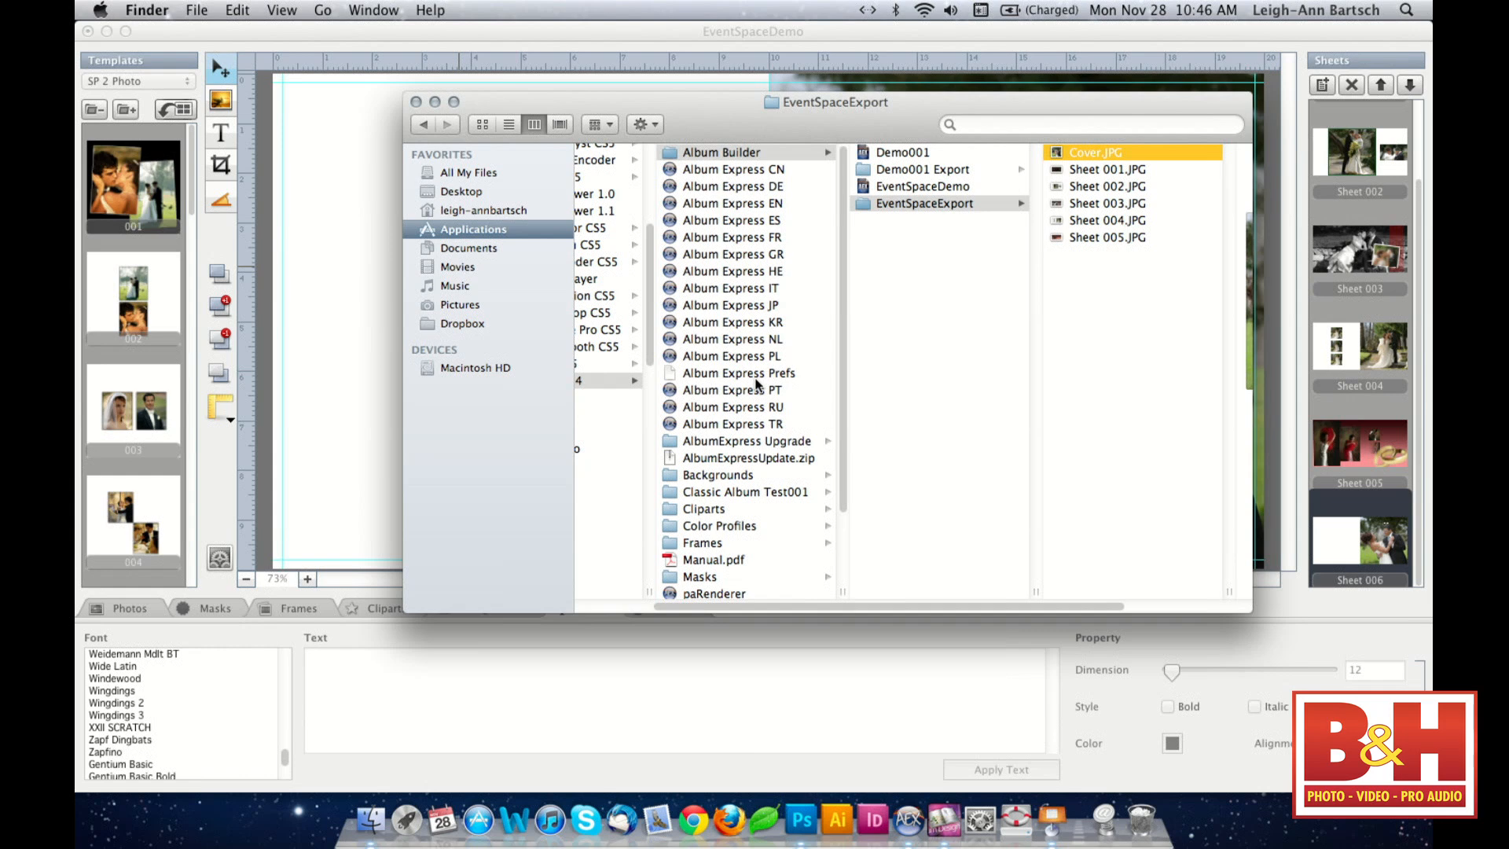
scroll(756, 383, down, 4)
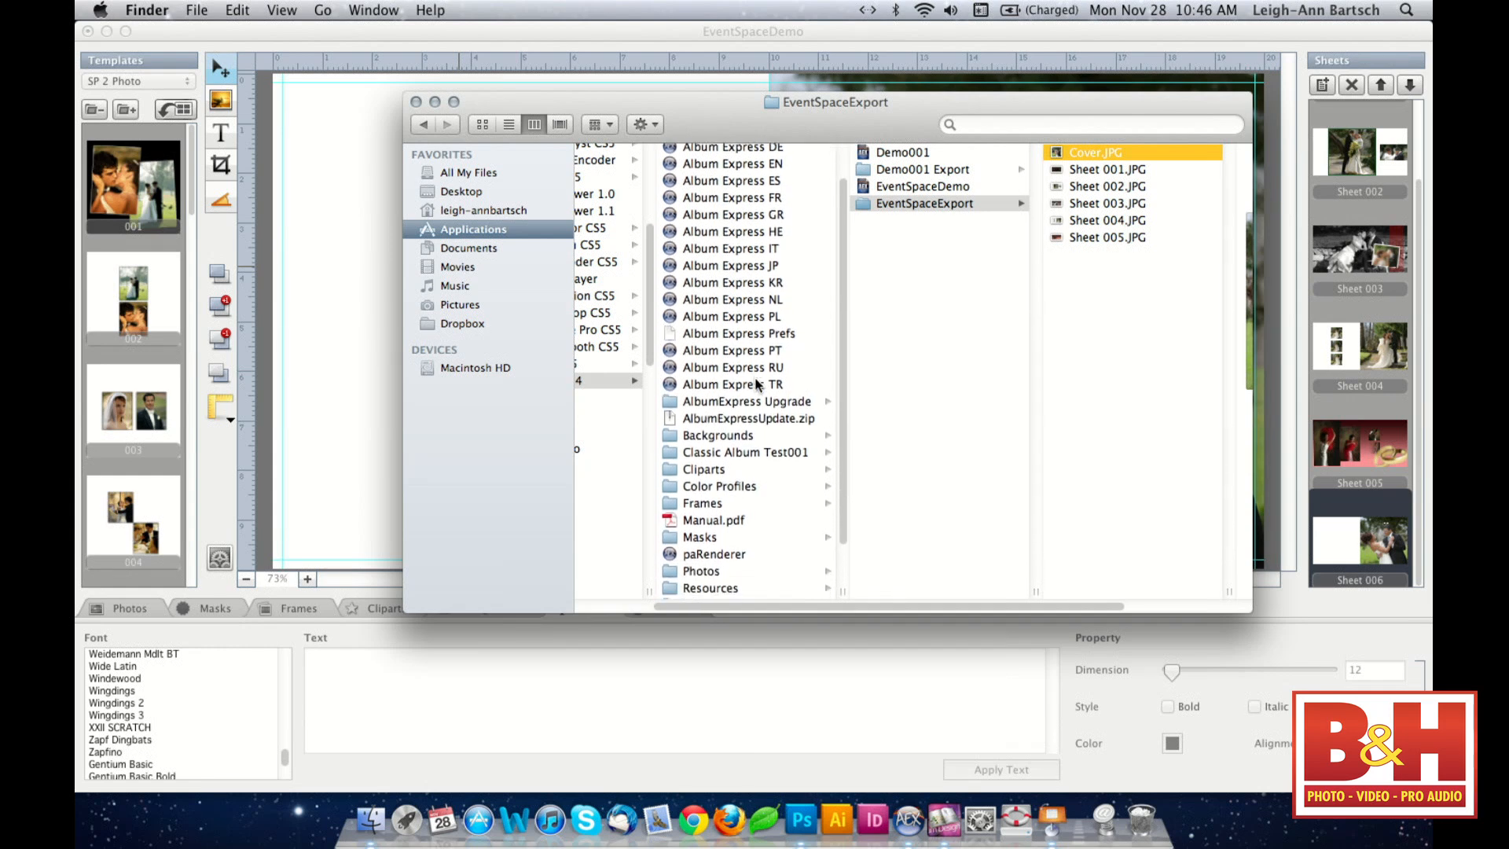
click(752, 413)
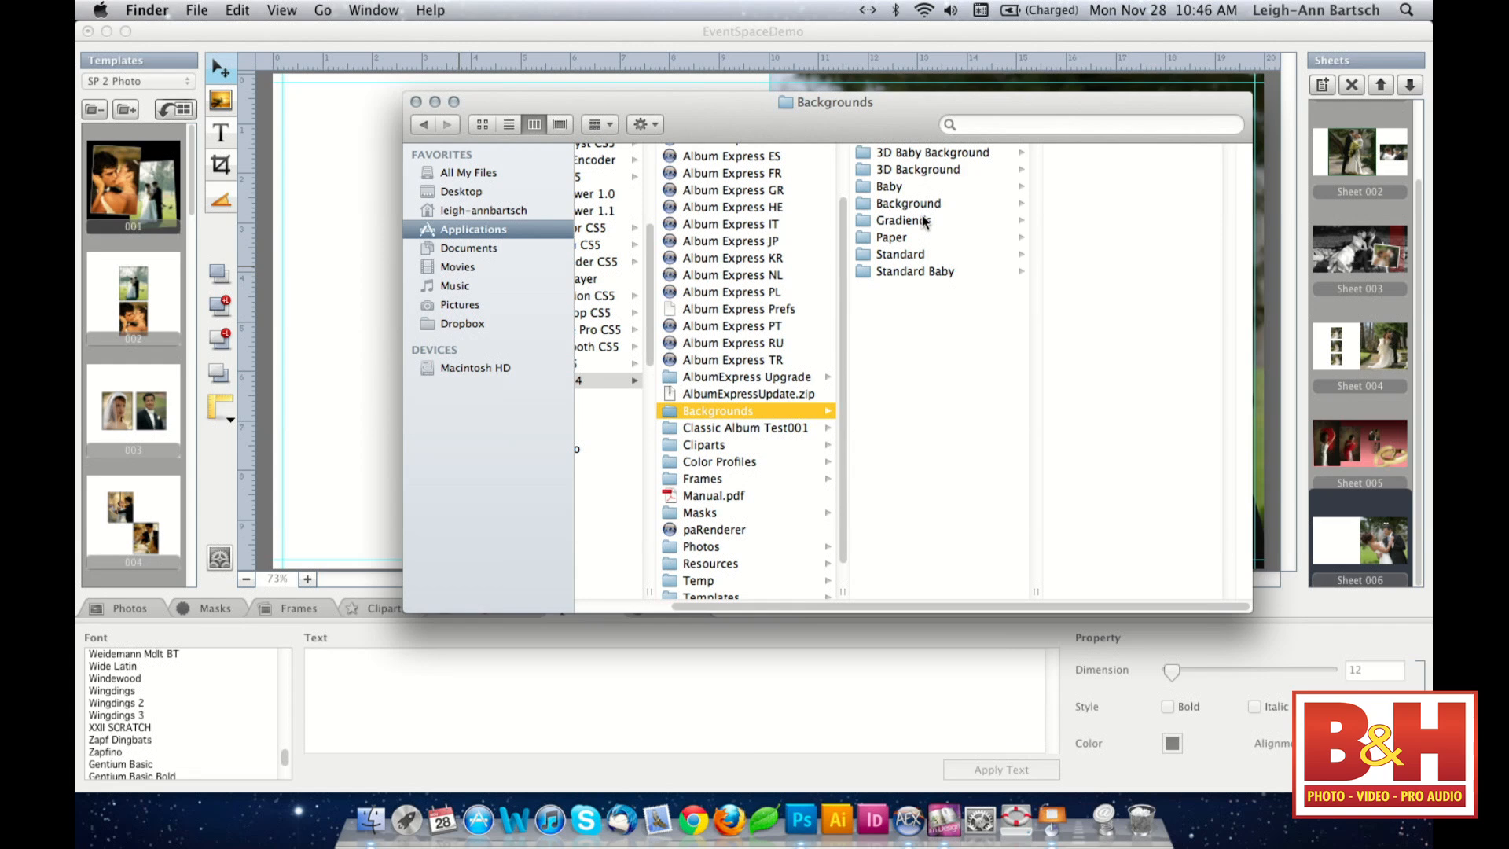
scroll(752, 397, down, 2)
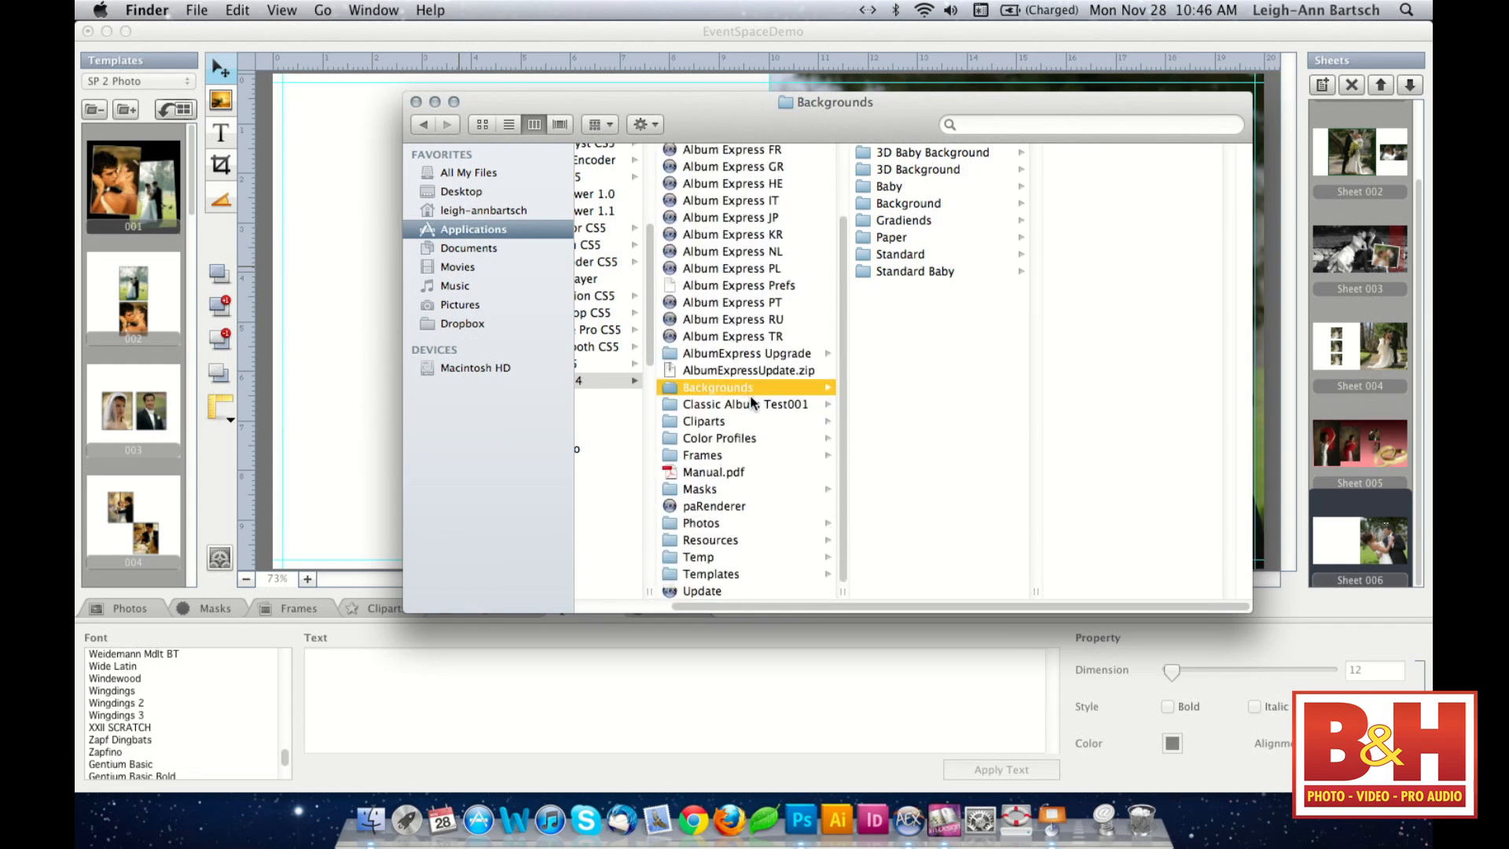
scroll(731, 385, up, 2)
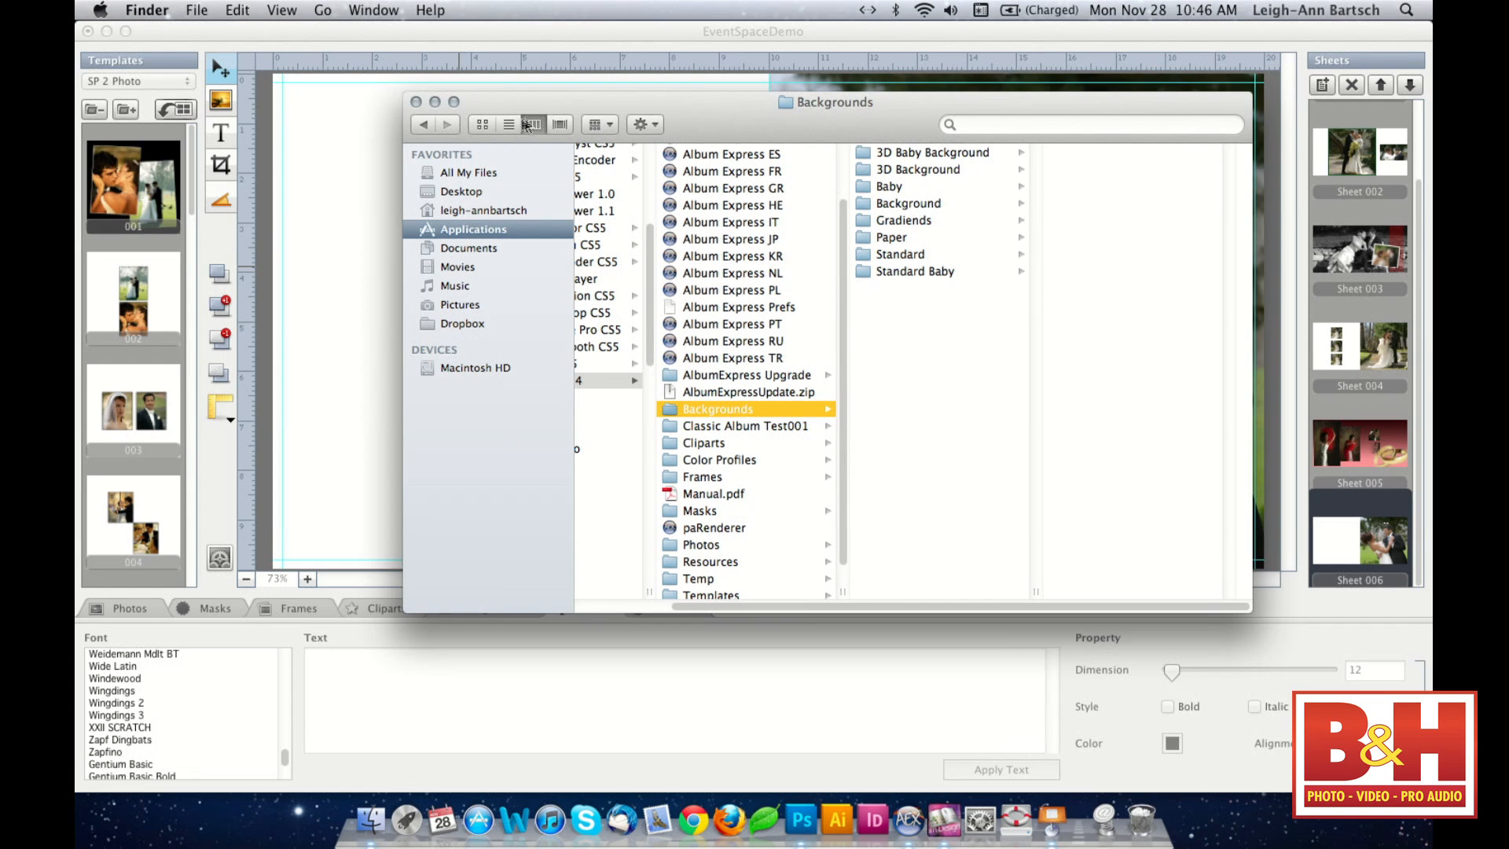
click(416, 102)
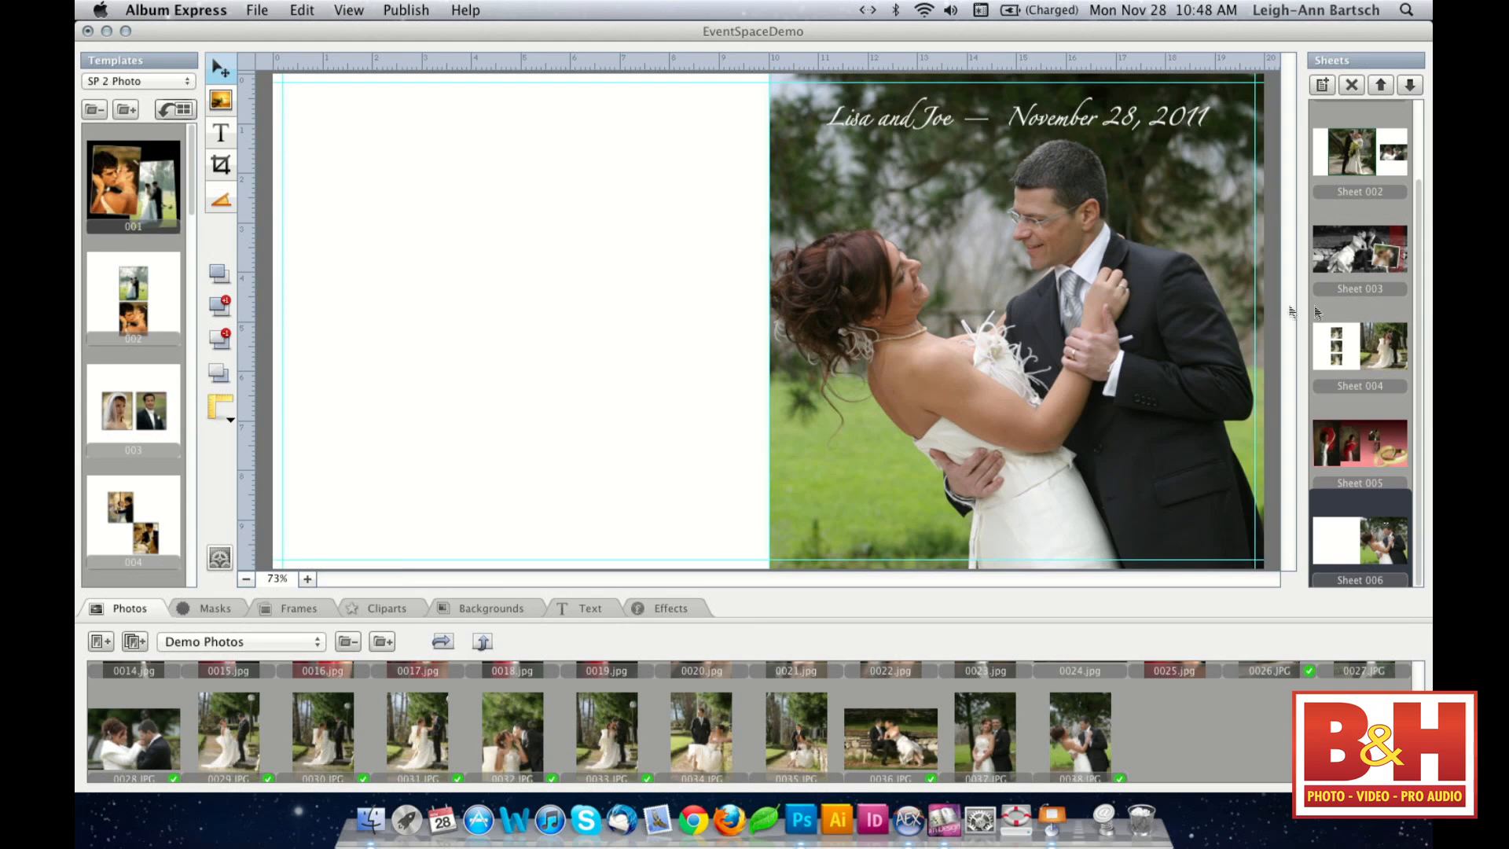
- Switch to Photoshop, start opening a file, and browse to the Album Express 4 folder within Applications
click(794, 838)
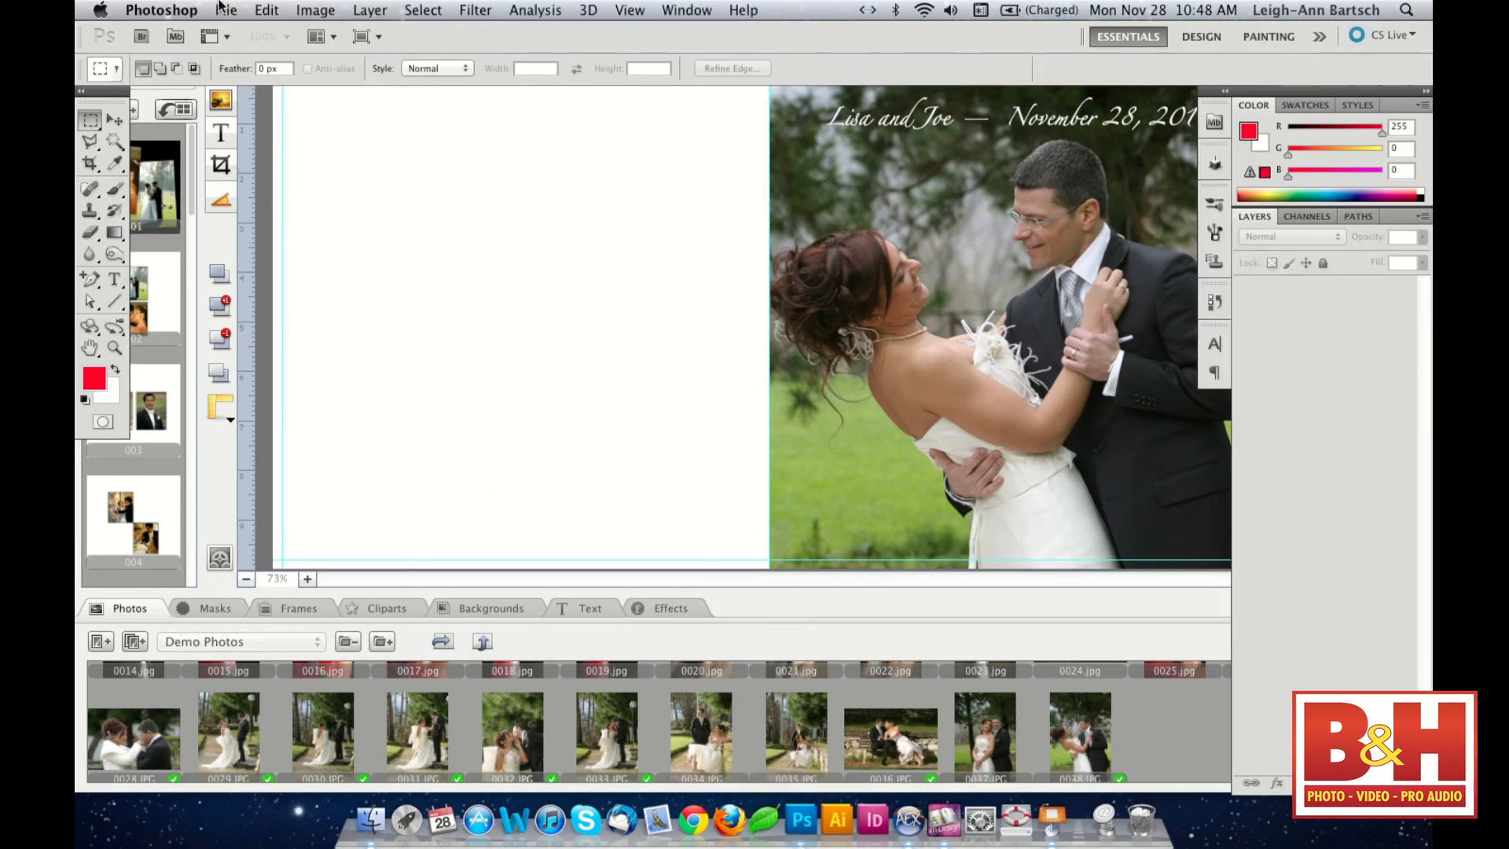
click(223, 9)
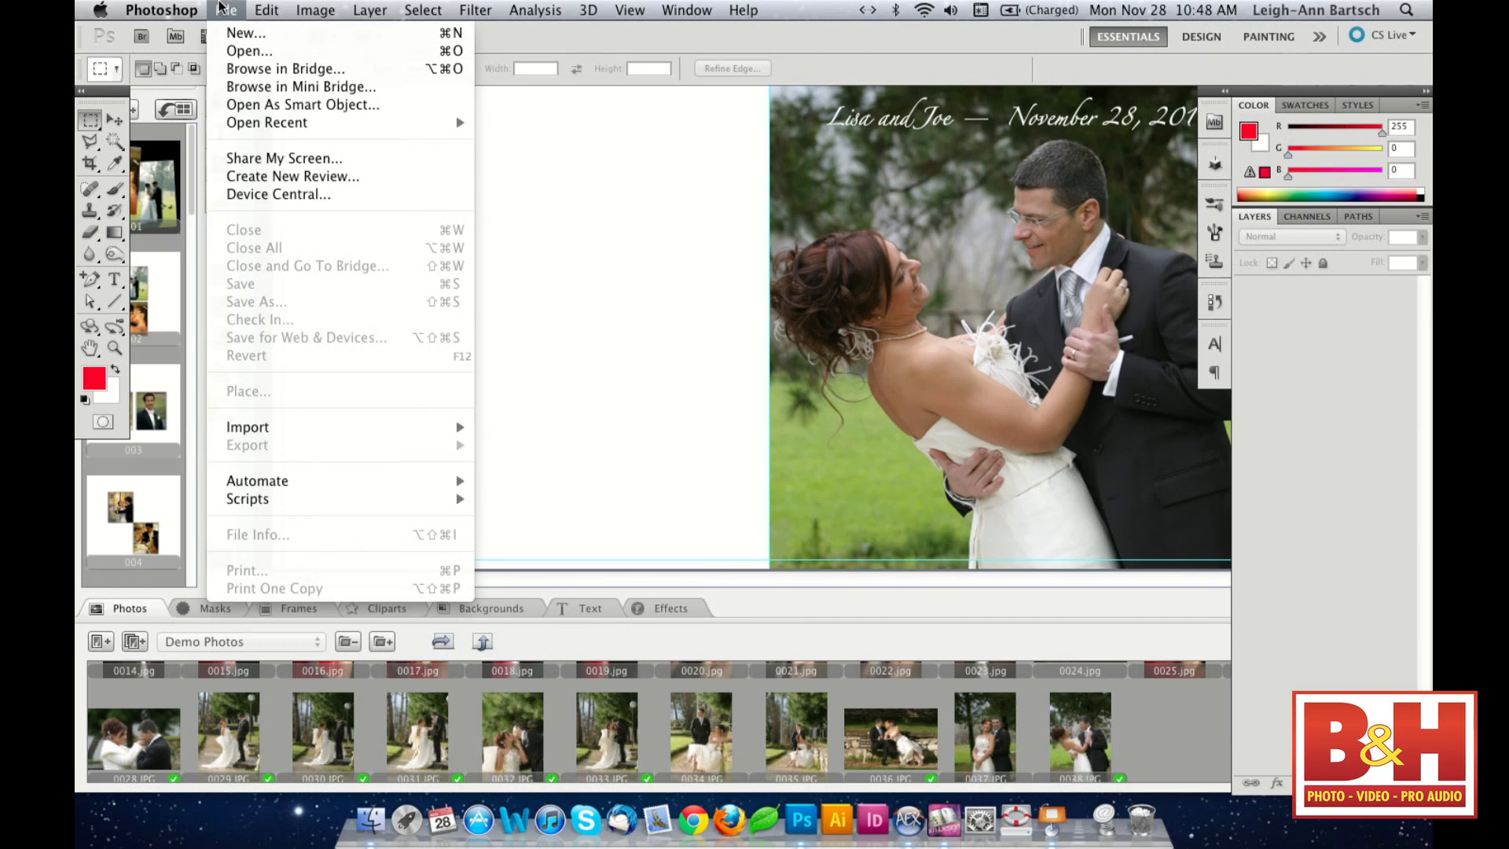
click(240, 52)
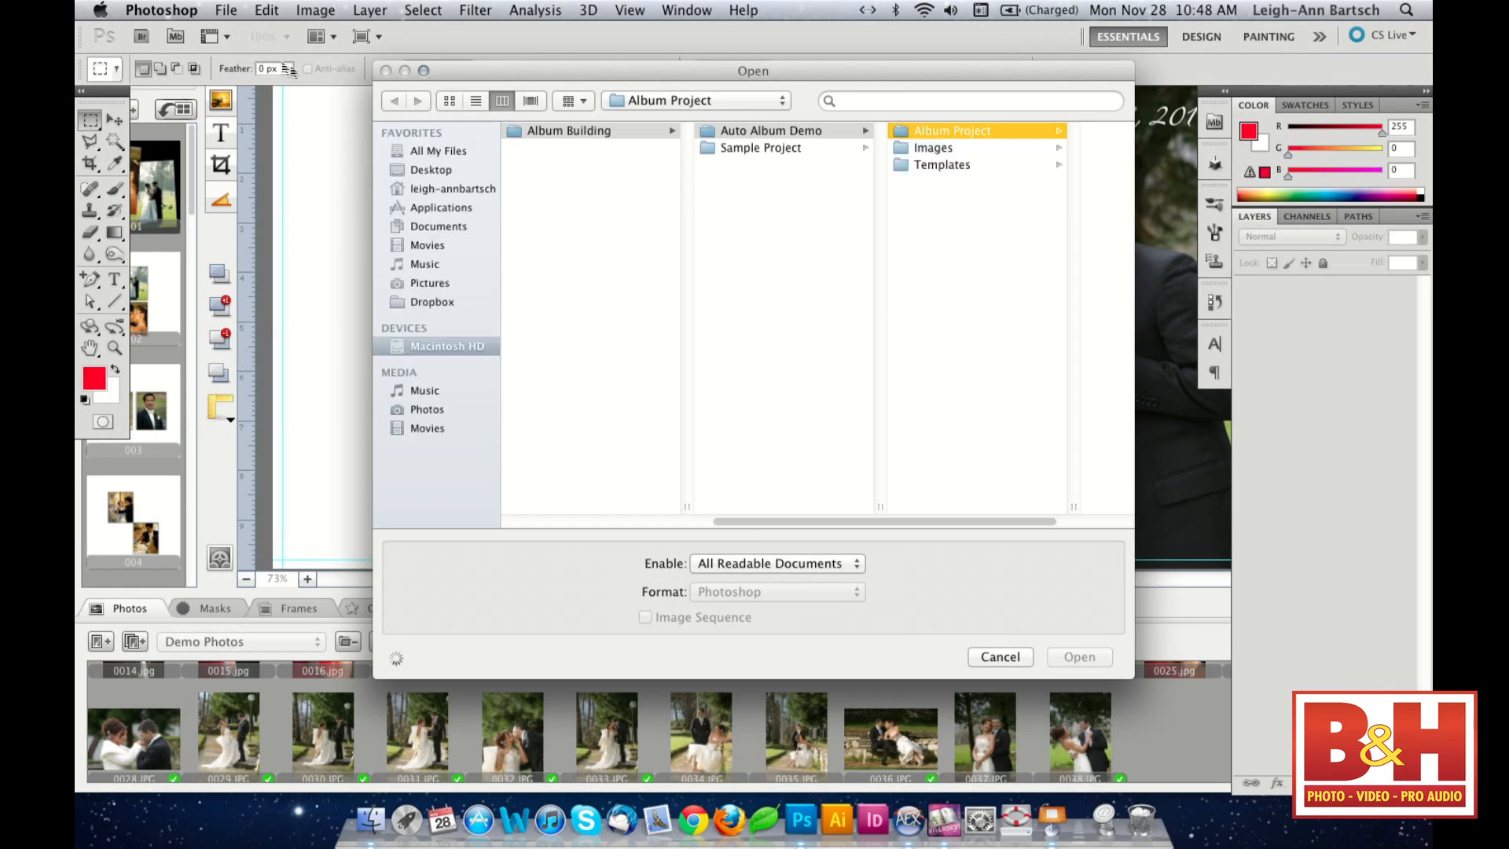
click(441, 206)
scroll(611, 272, down, 2)
scroll(611, 272, down, 2)
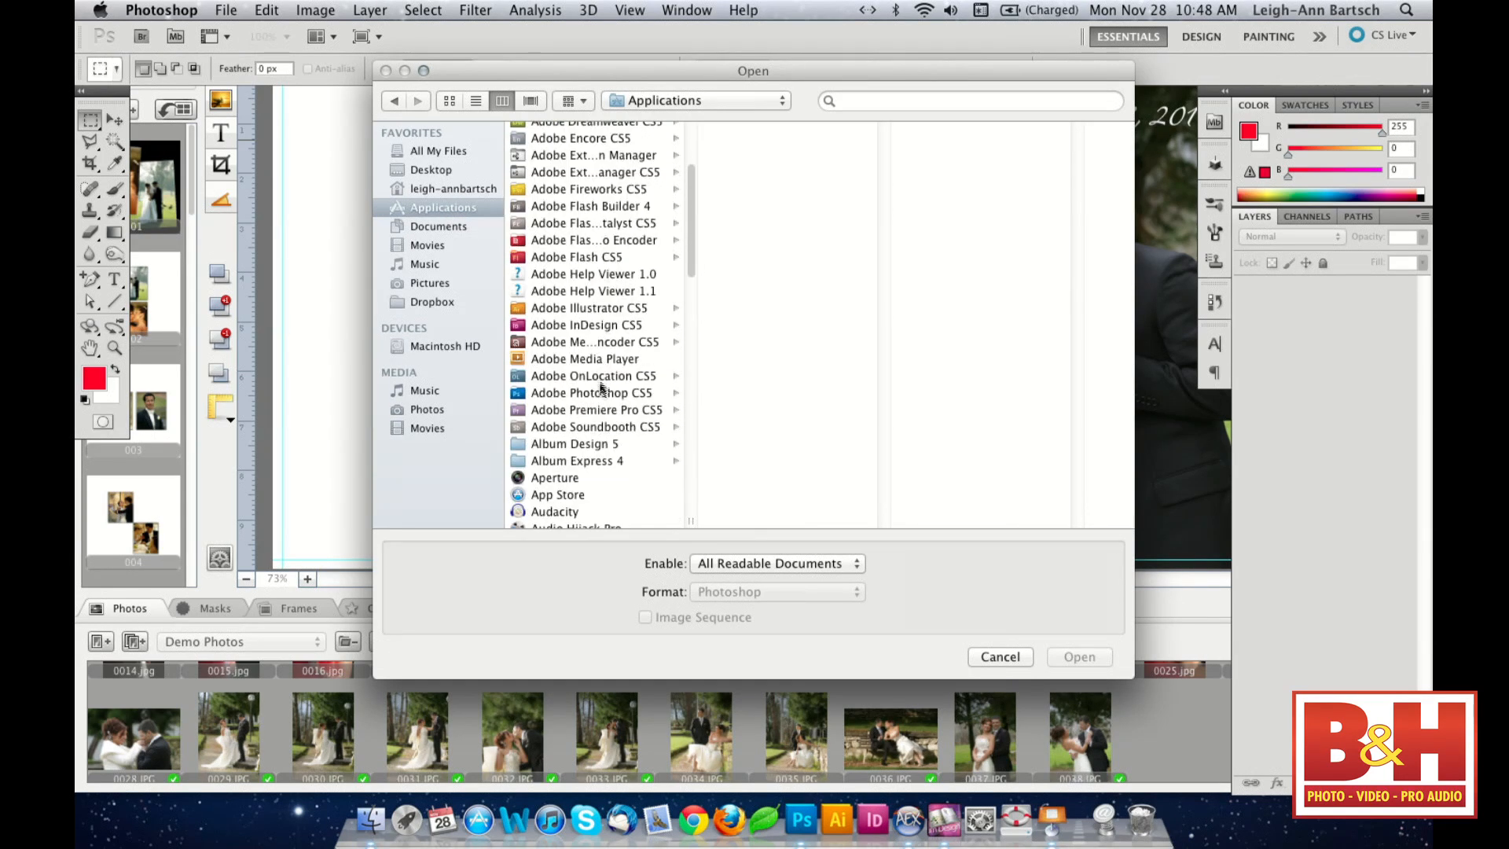
click(602, 462)
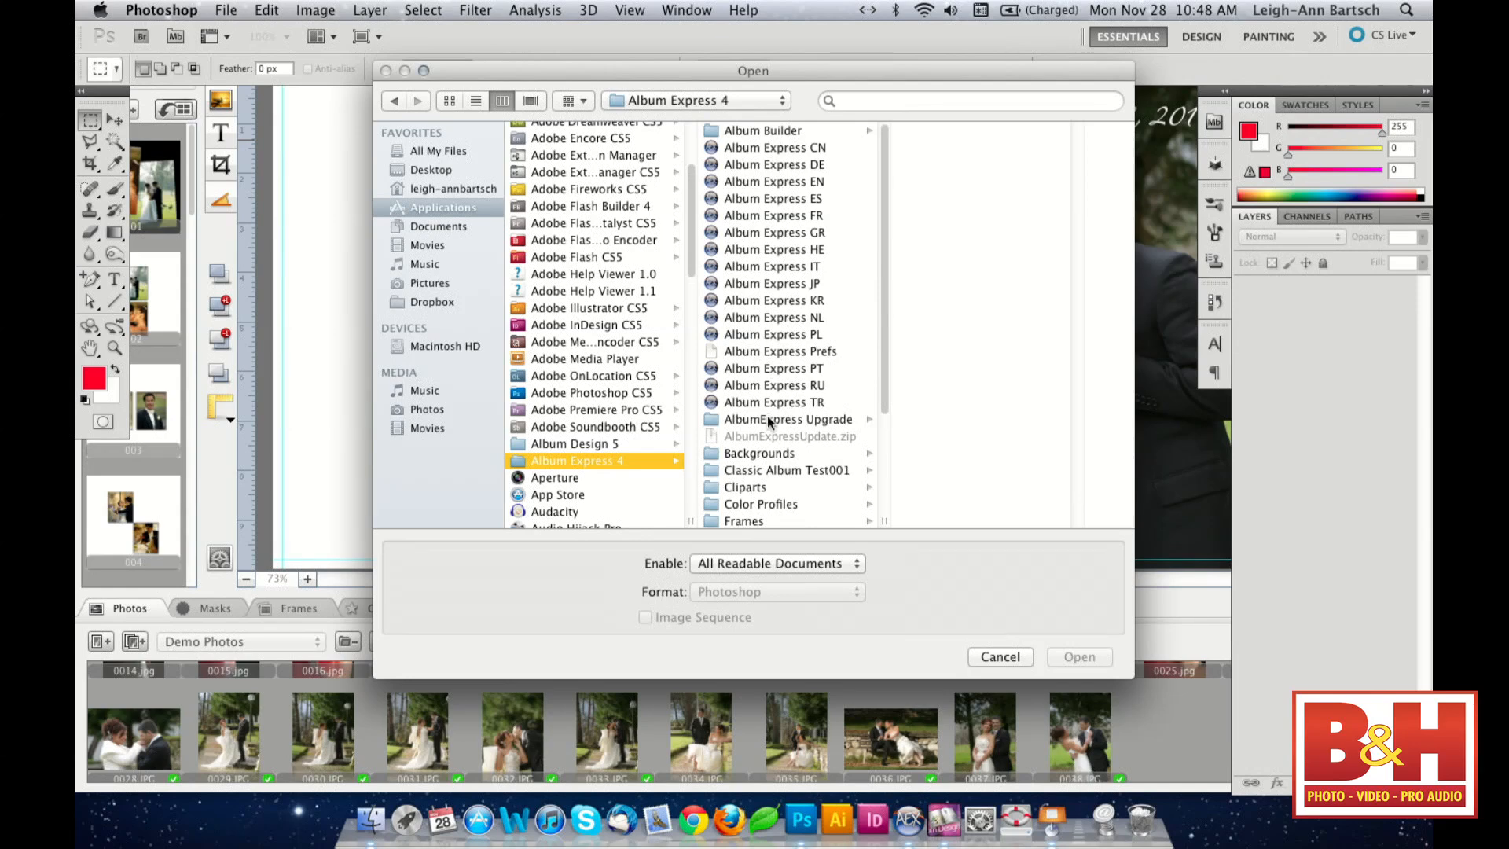
scroll(768, 415, down, 3)
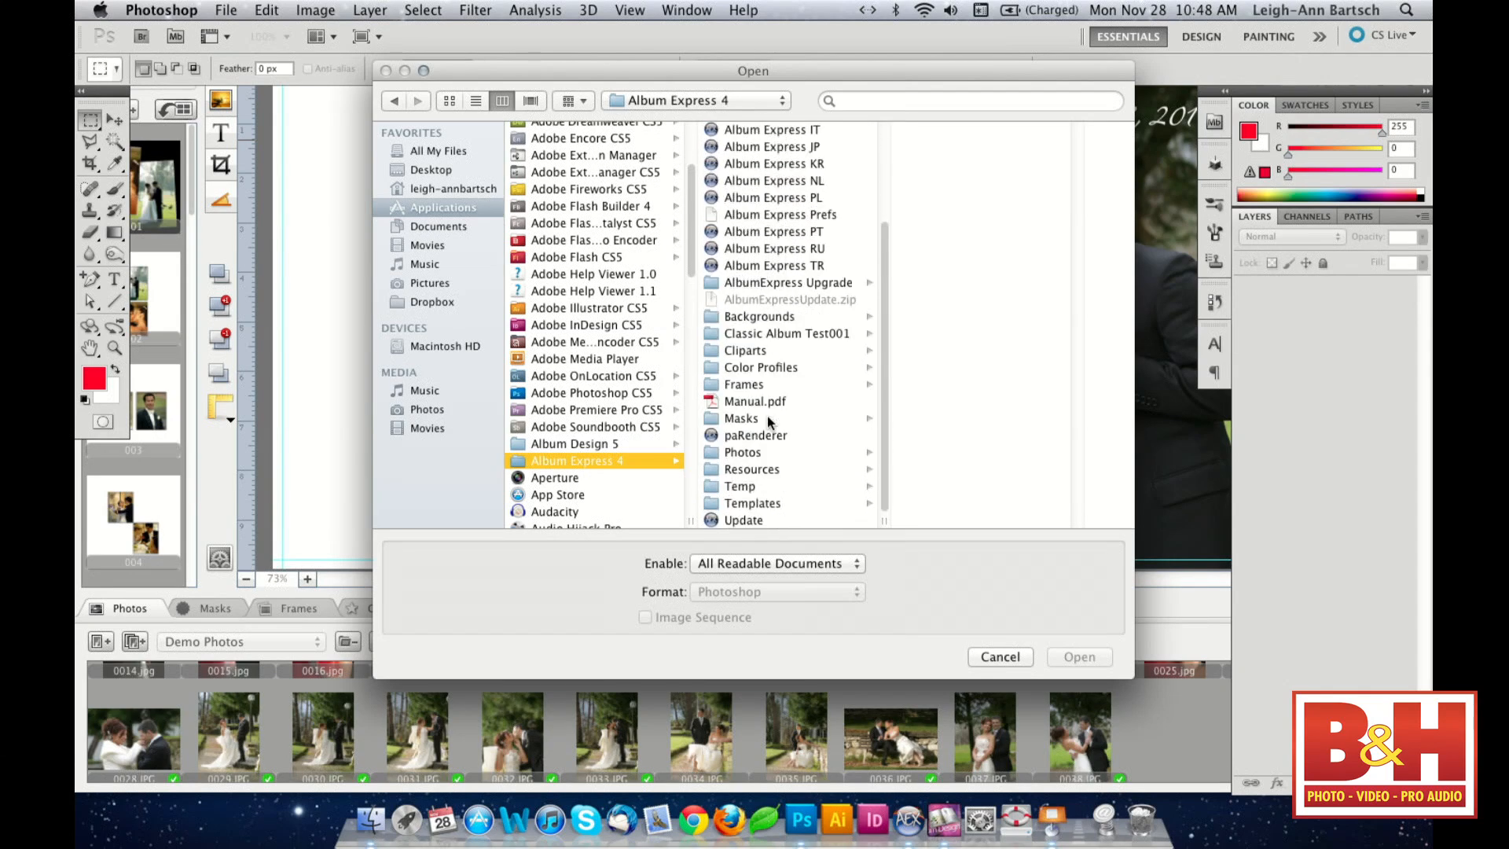
- Open the image 0038.JPG from the Demo Photos folder inside Photos
click(746, 458)
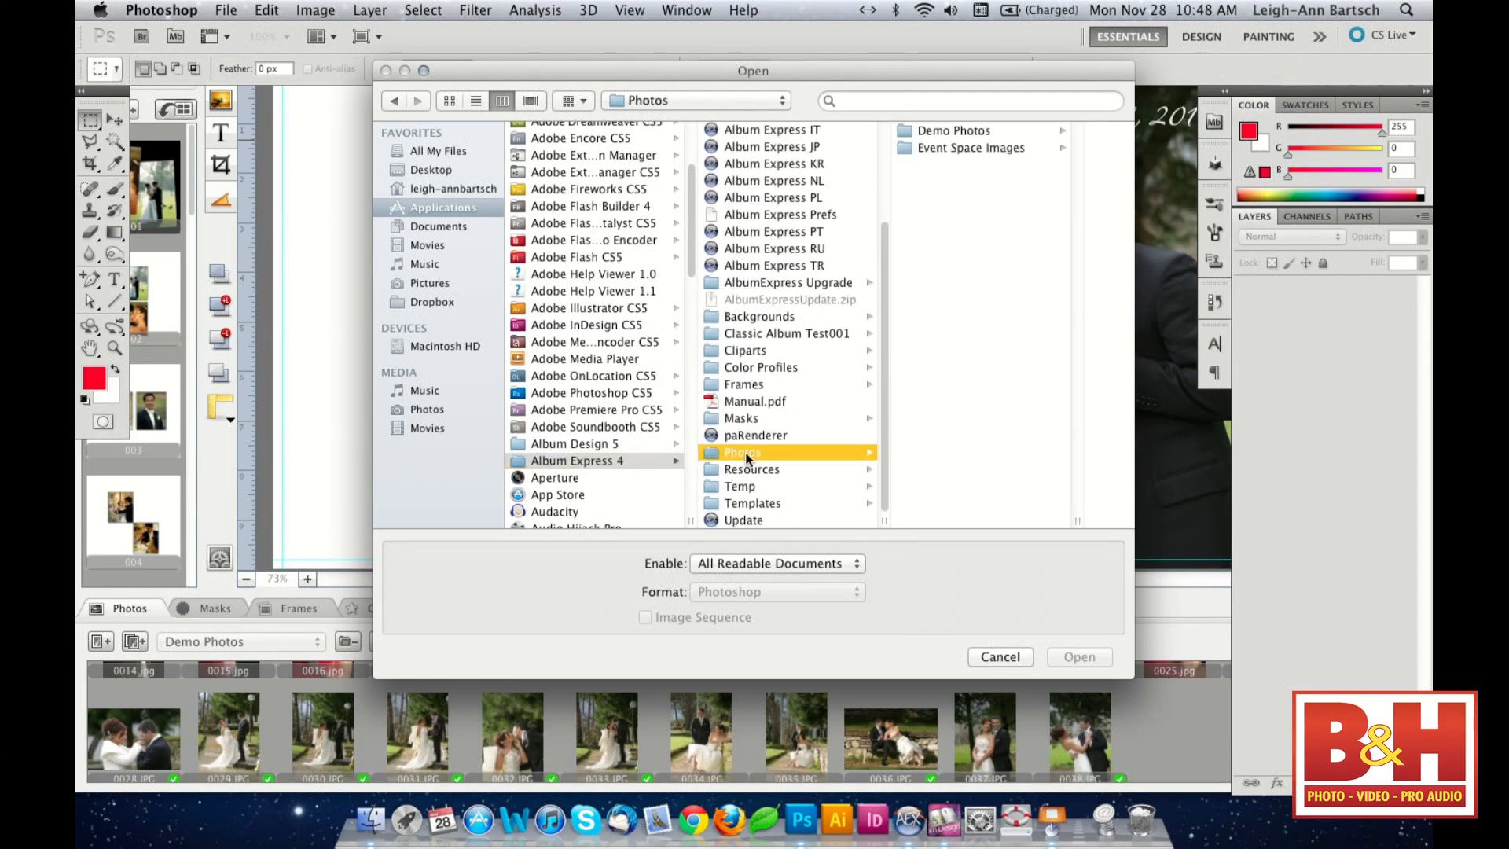
click(992, 149)
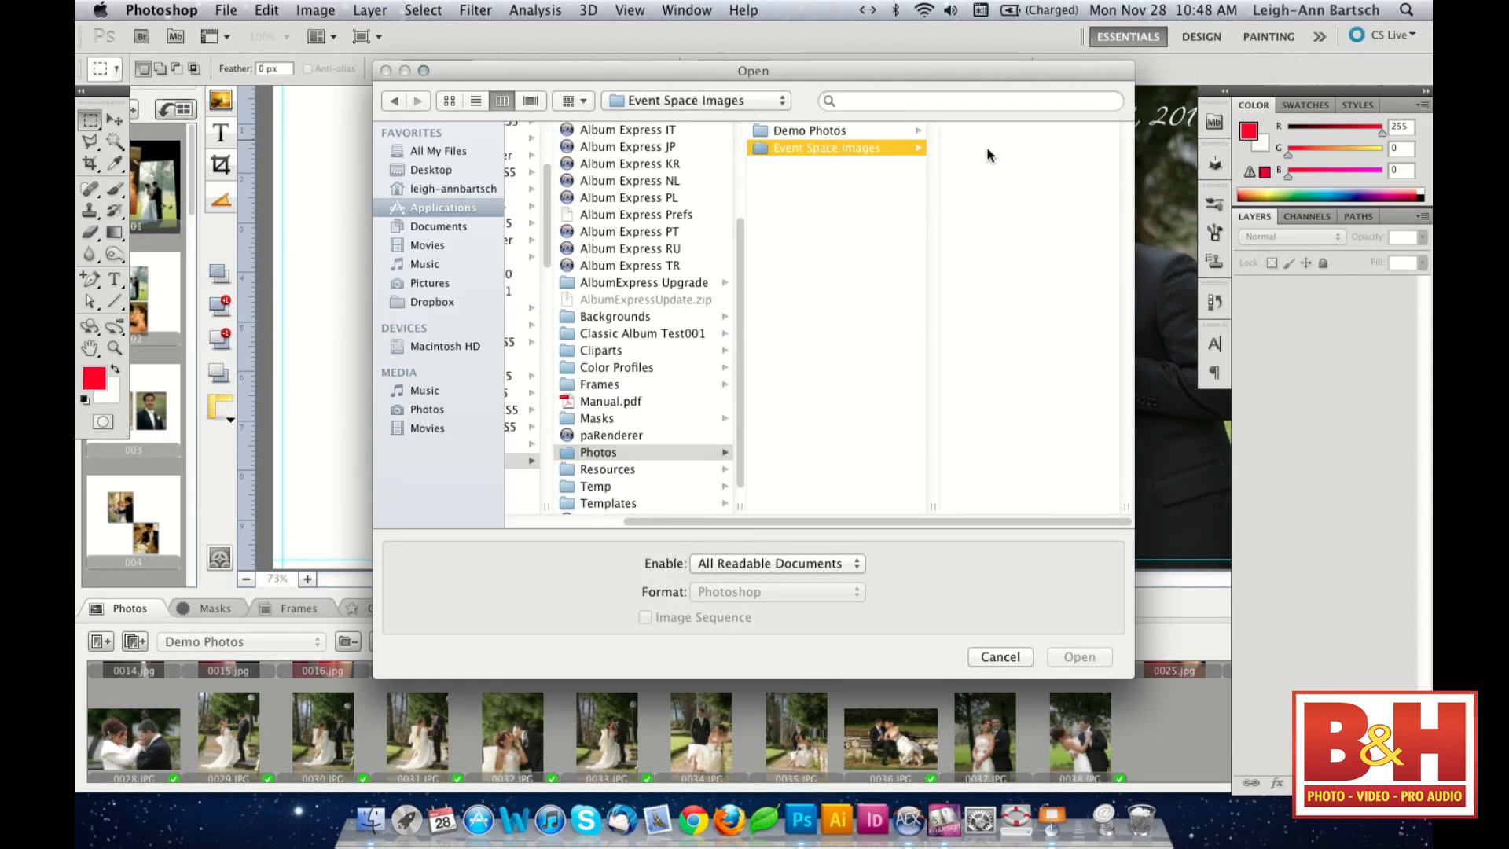
click(904, 132)
scroll(997, 298, down, 5)
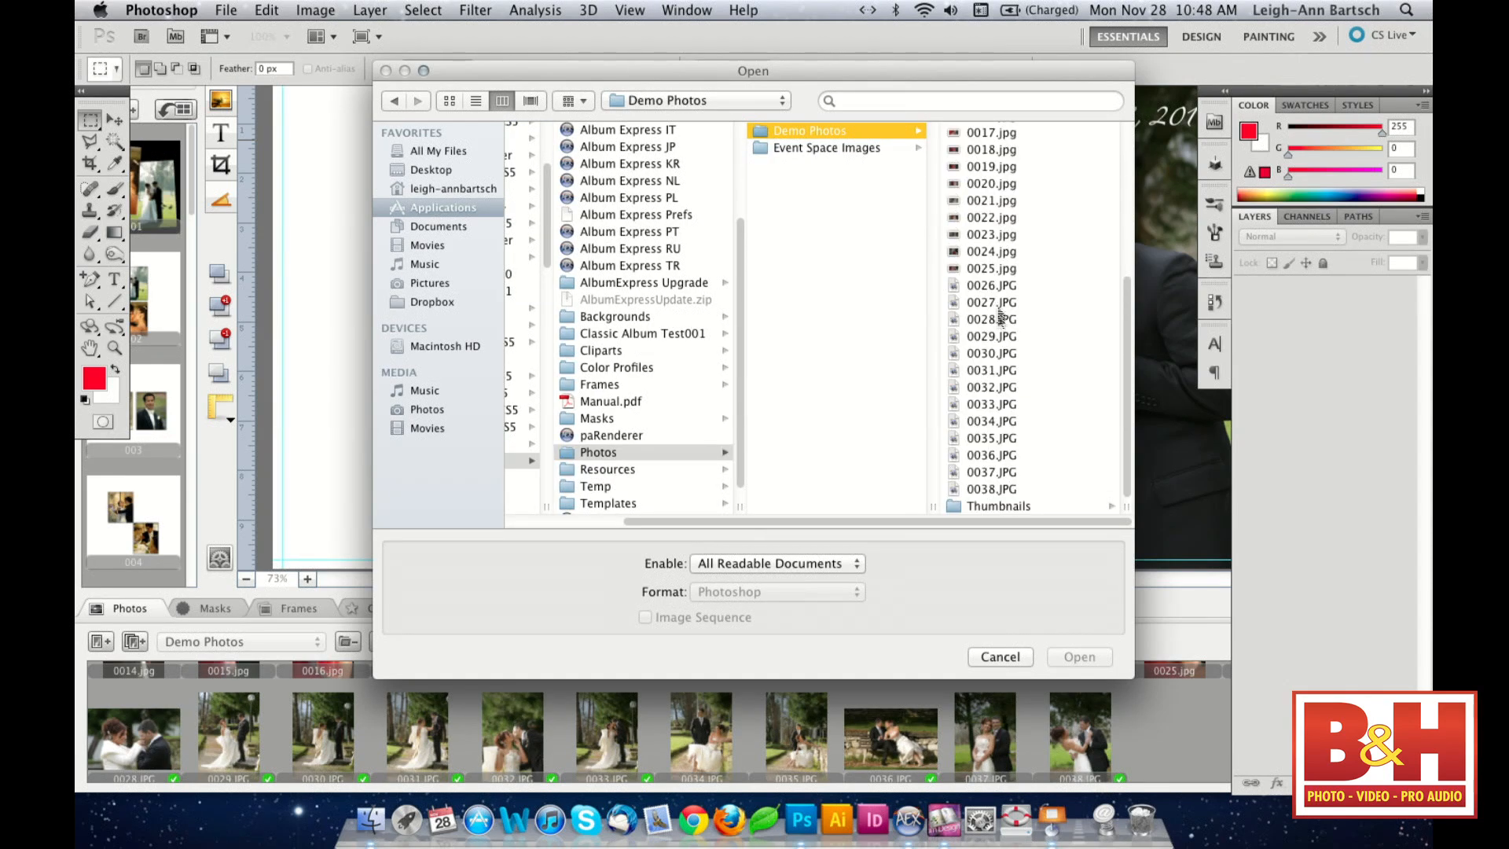
click(987, 490)
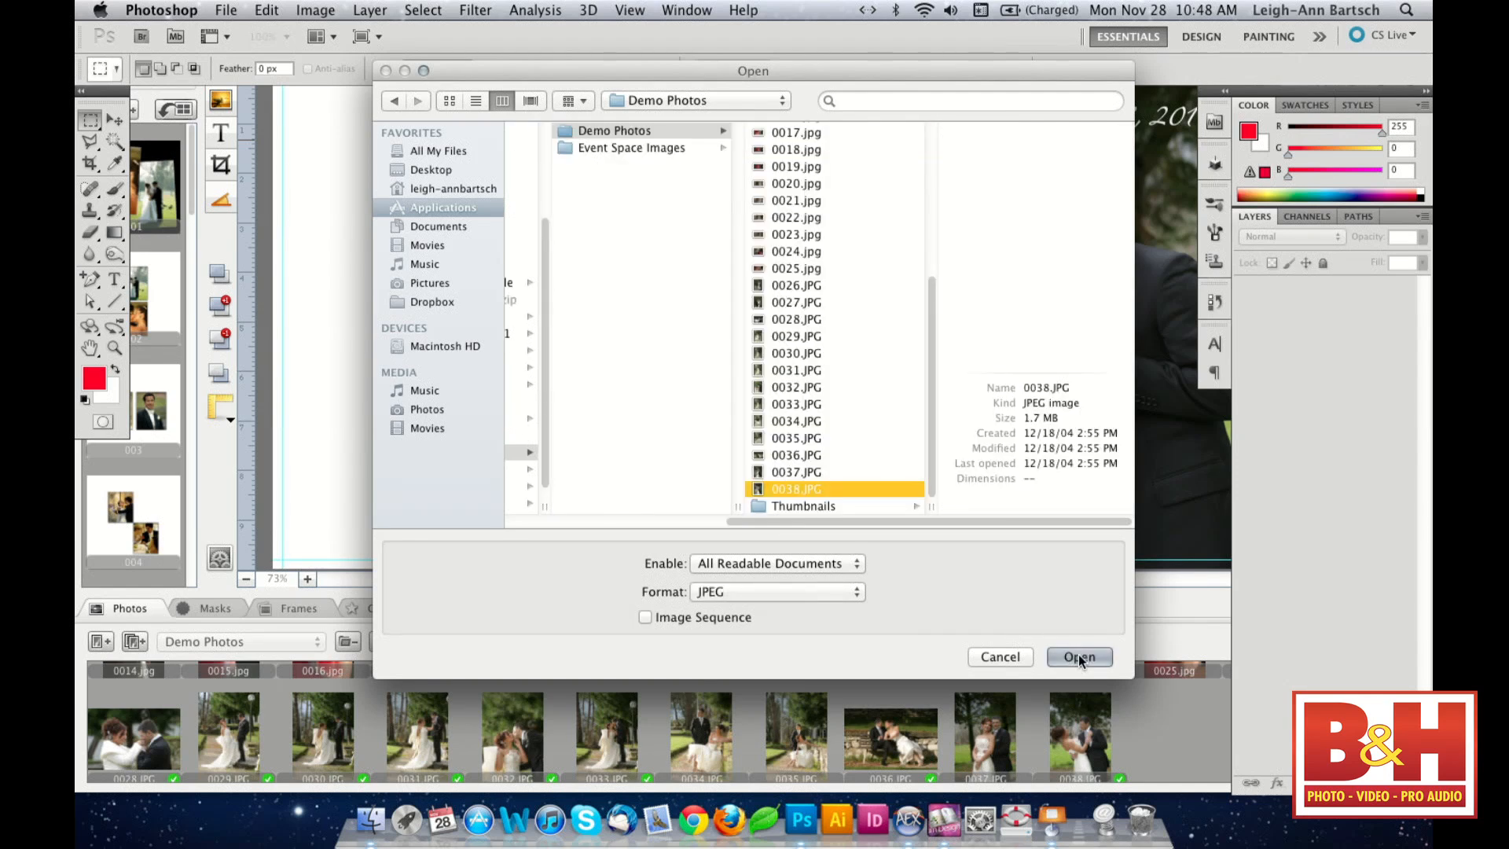
click(1079, 654)
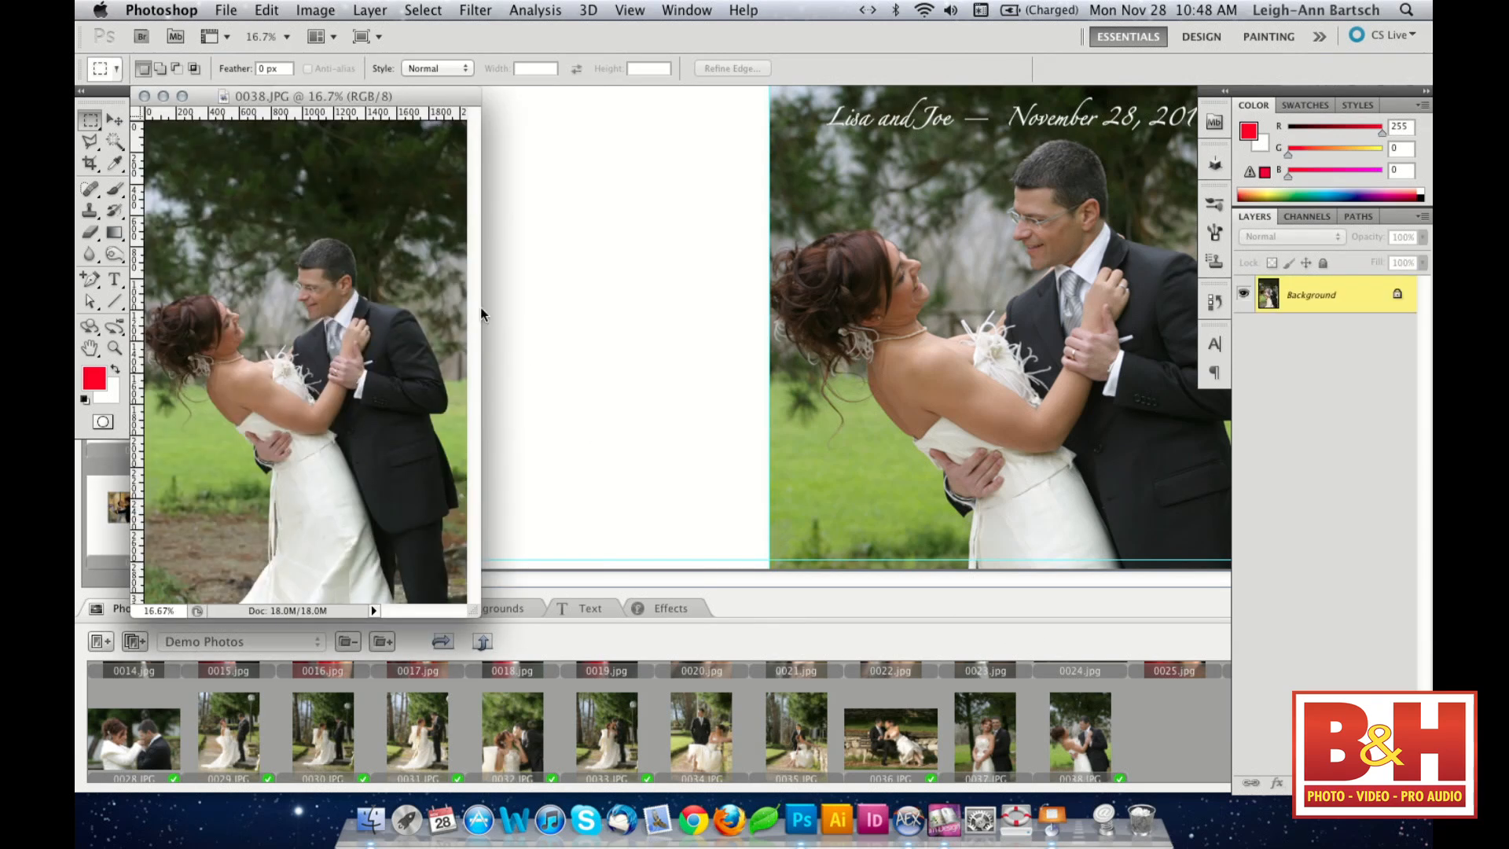
- Convert the open photo 0038.JPG to Grayscale mode, discarding its color information
click(311, 11)
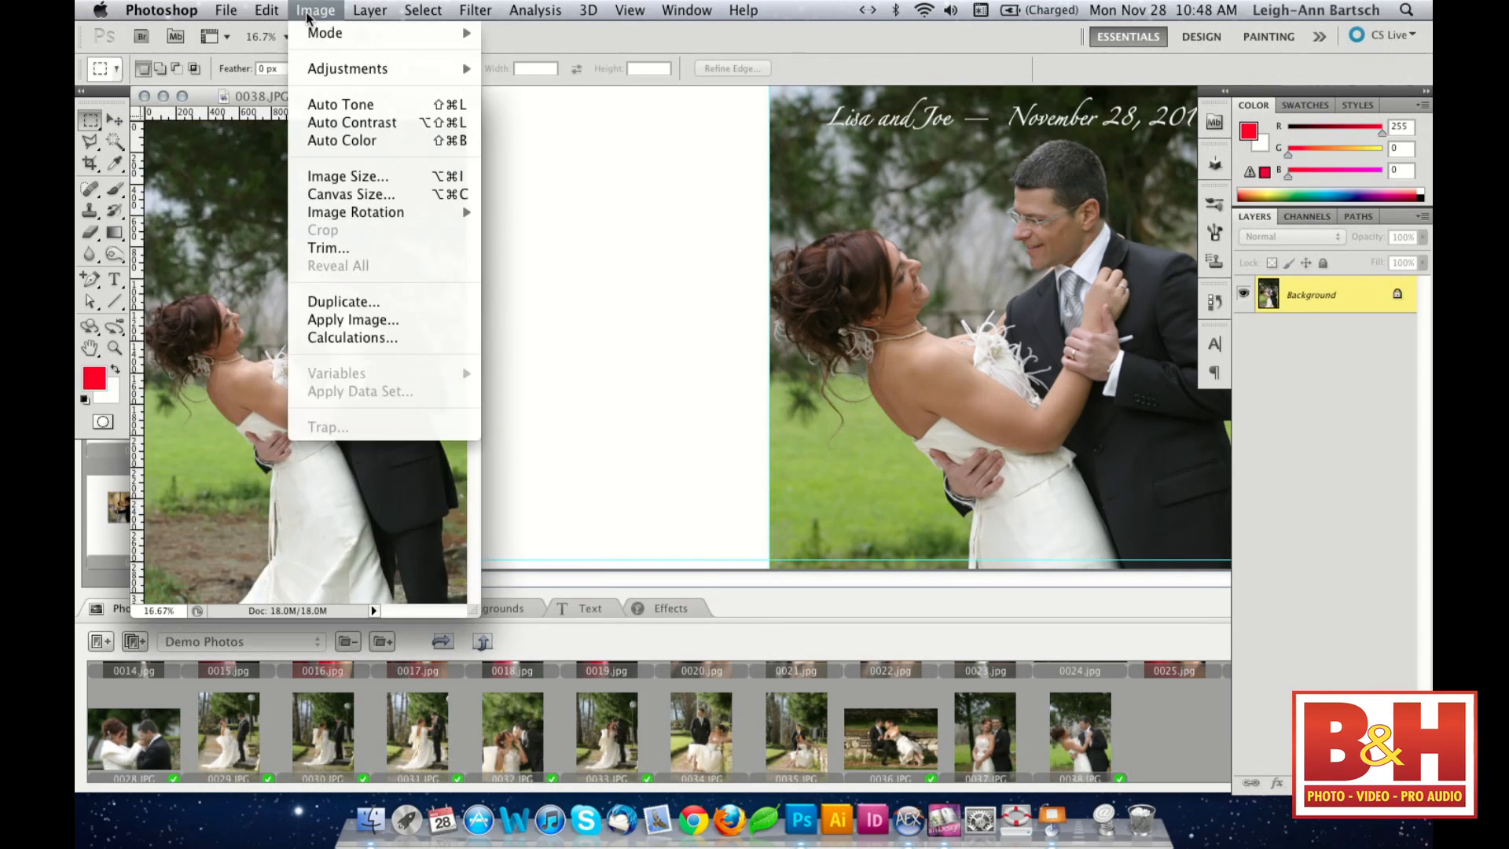
mouse_move(322, 36)
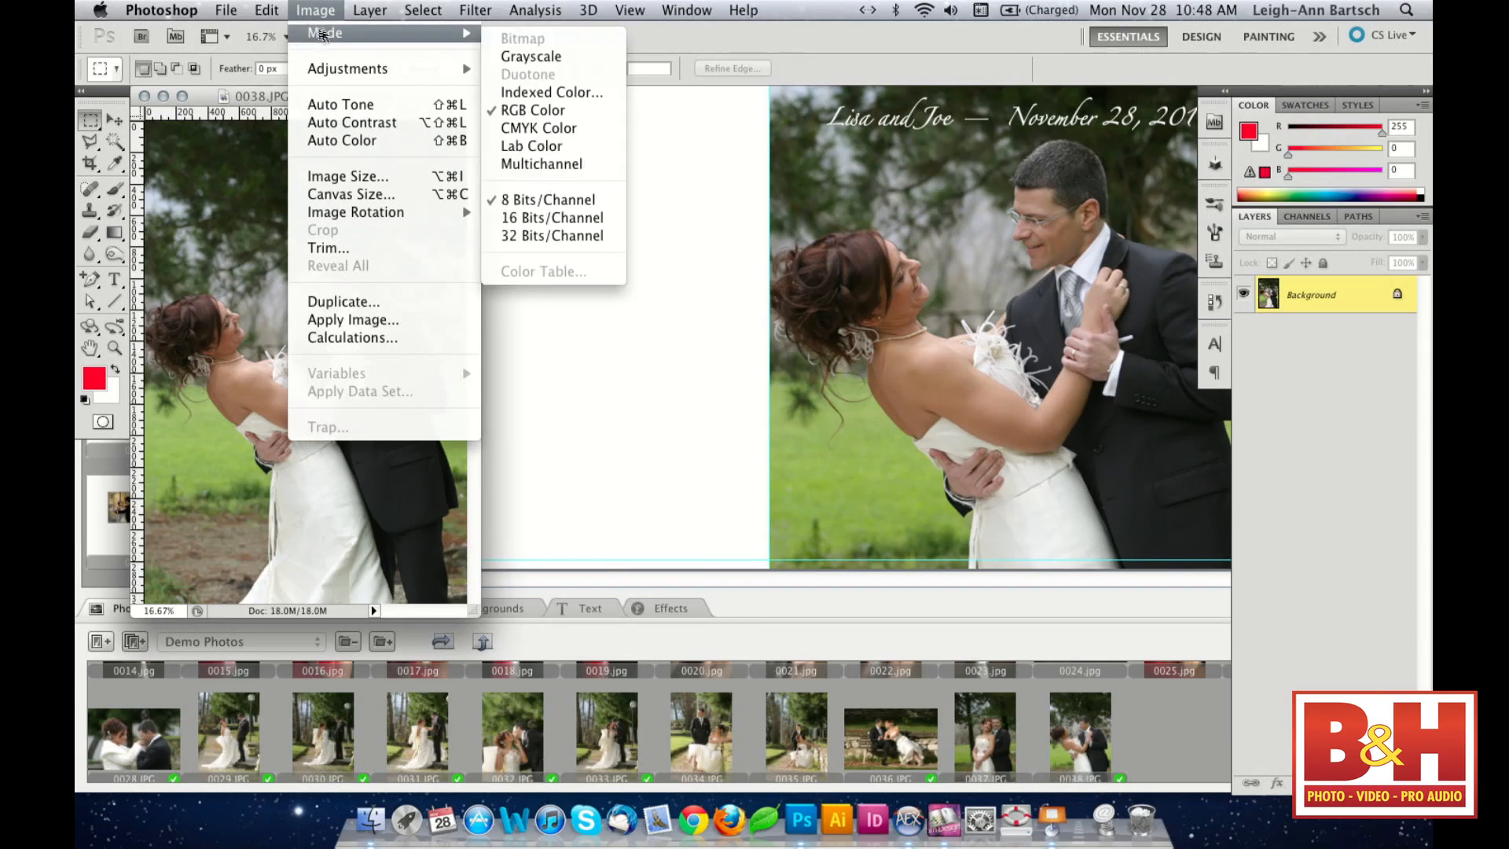
click(544, 58)
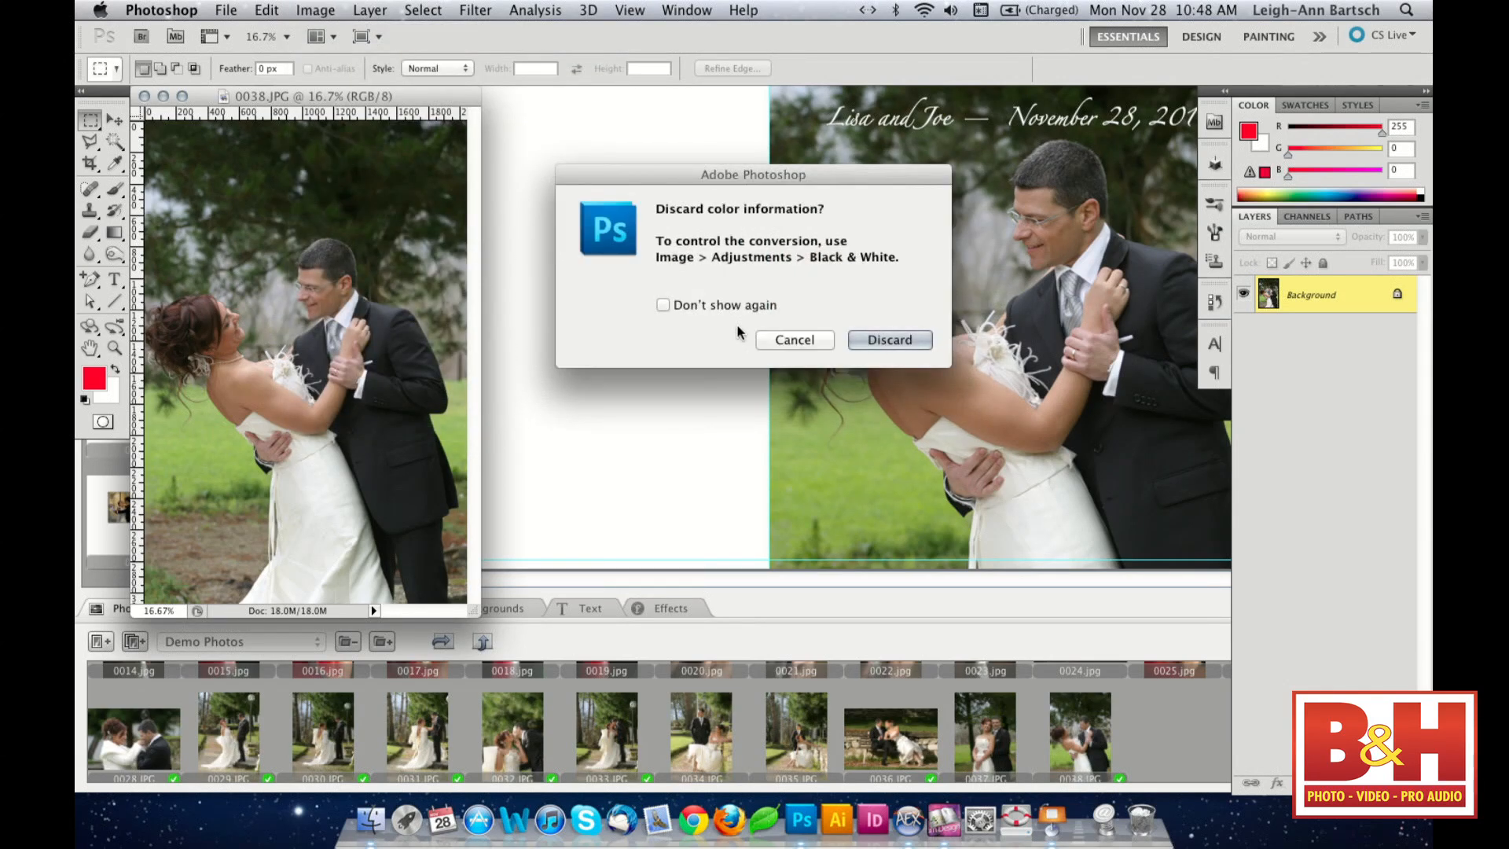
click(860, 342)
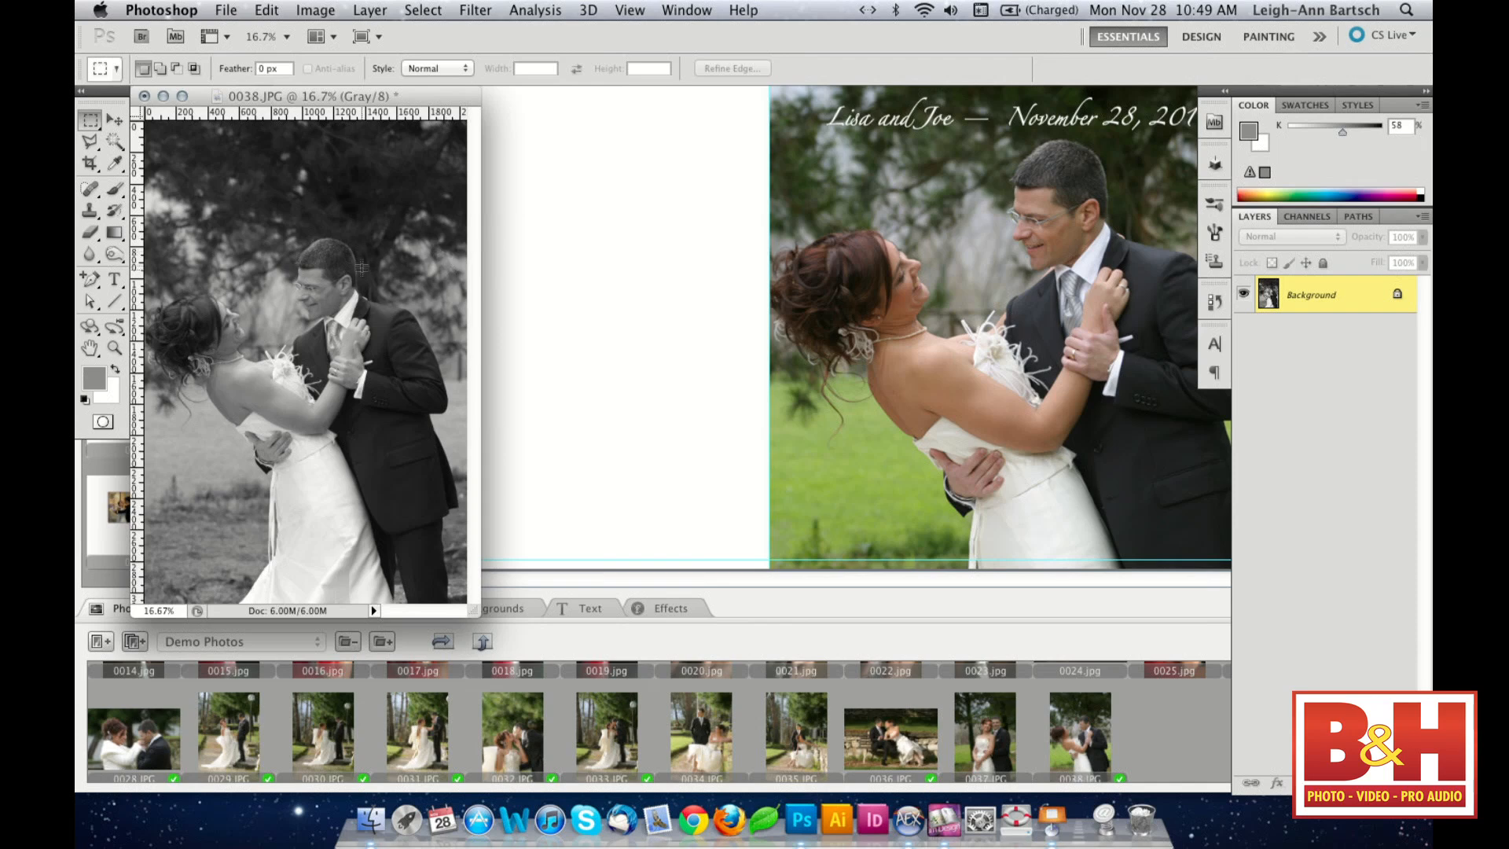
- Save the grayscale photo as a Baseline ("Standard") JPEG at quality 10, and return to Album Express to select the cover photo
key(super+s)
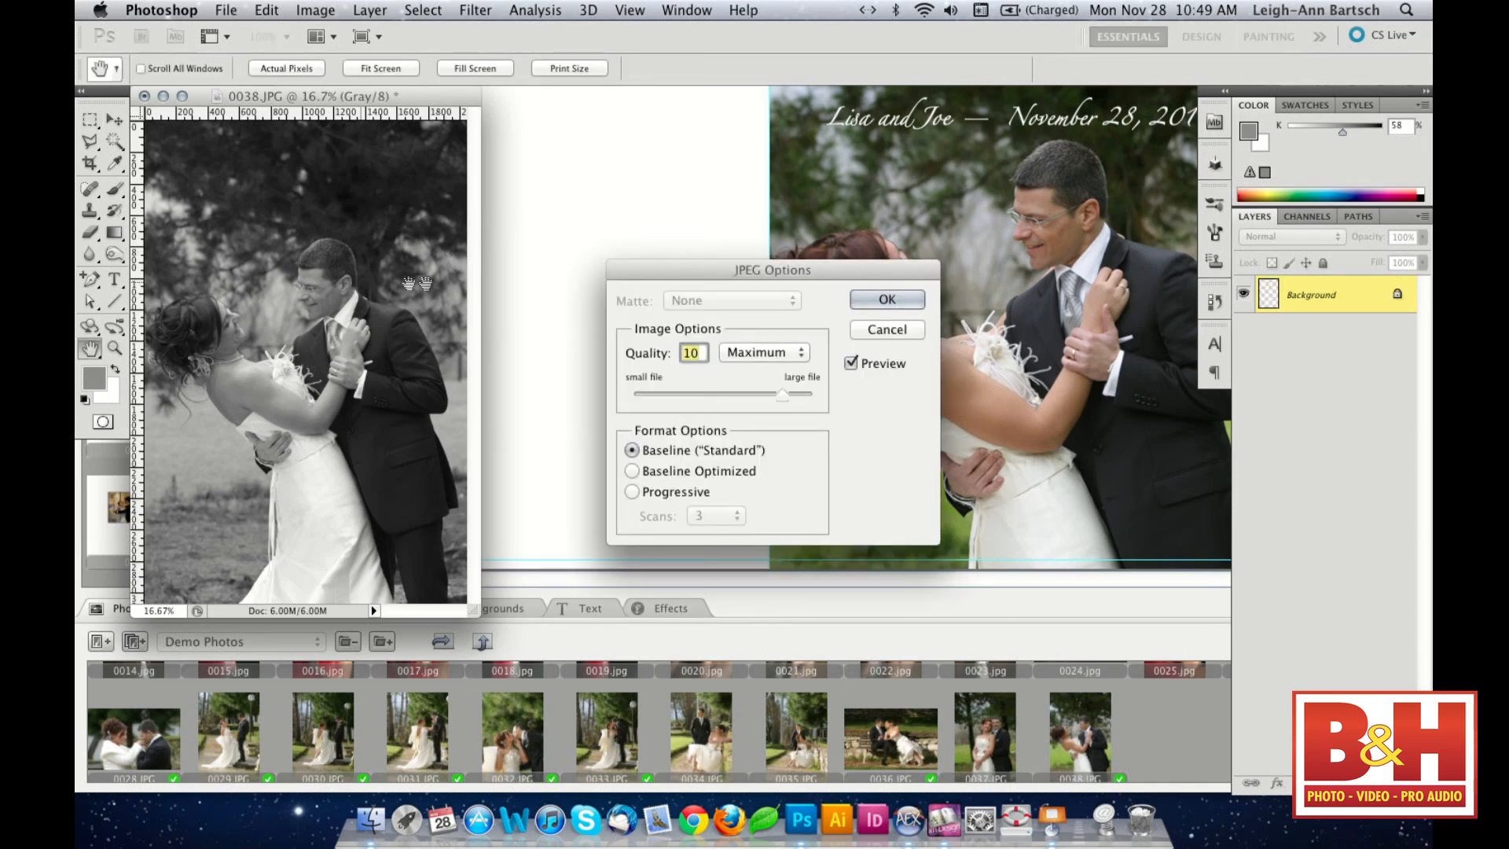
click(903, 300)
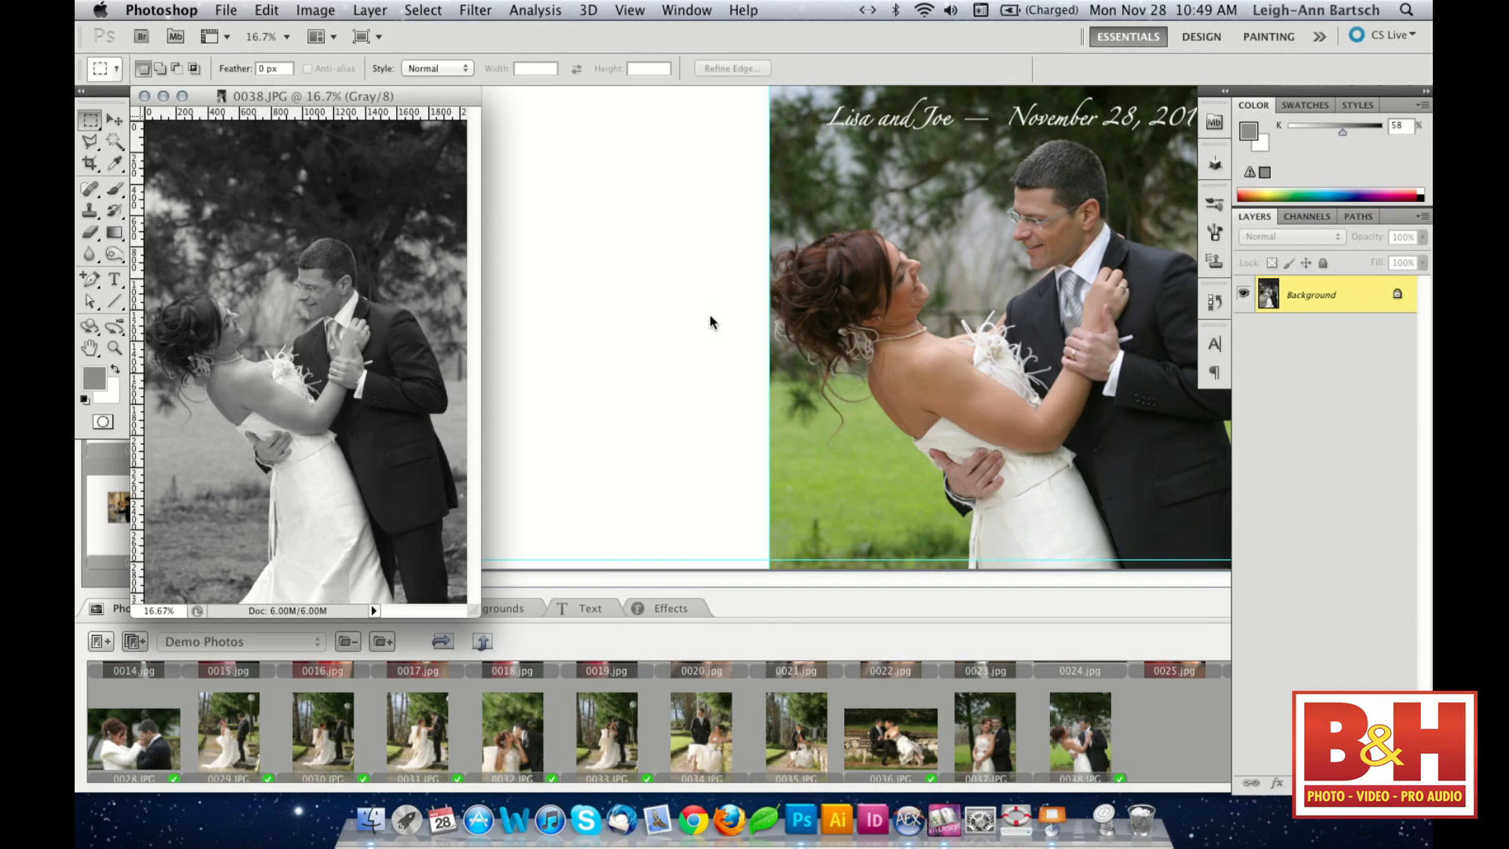
click(708, 359)
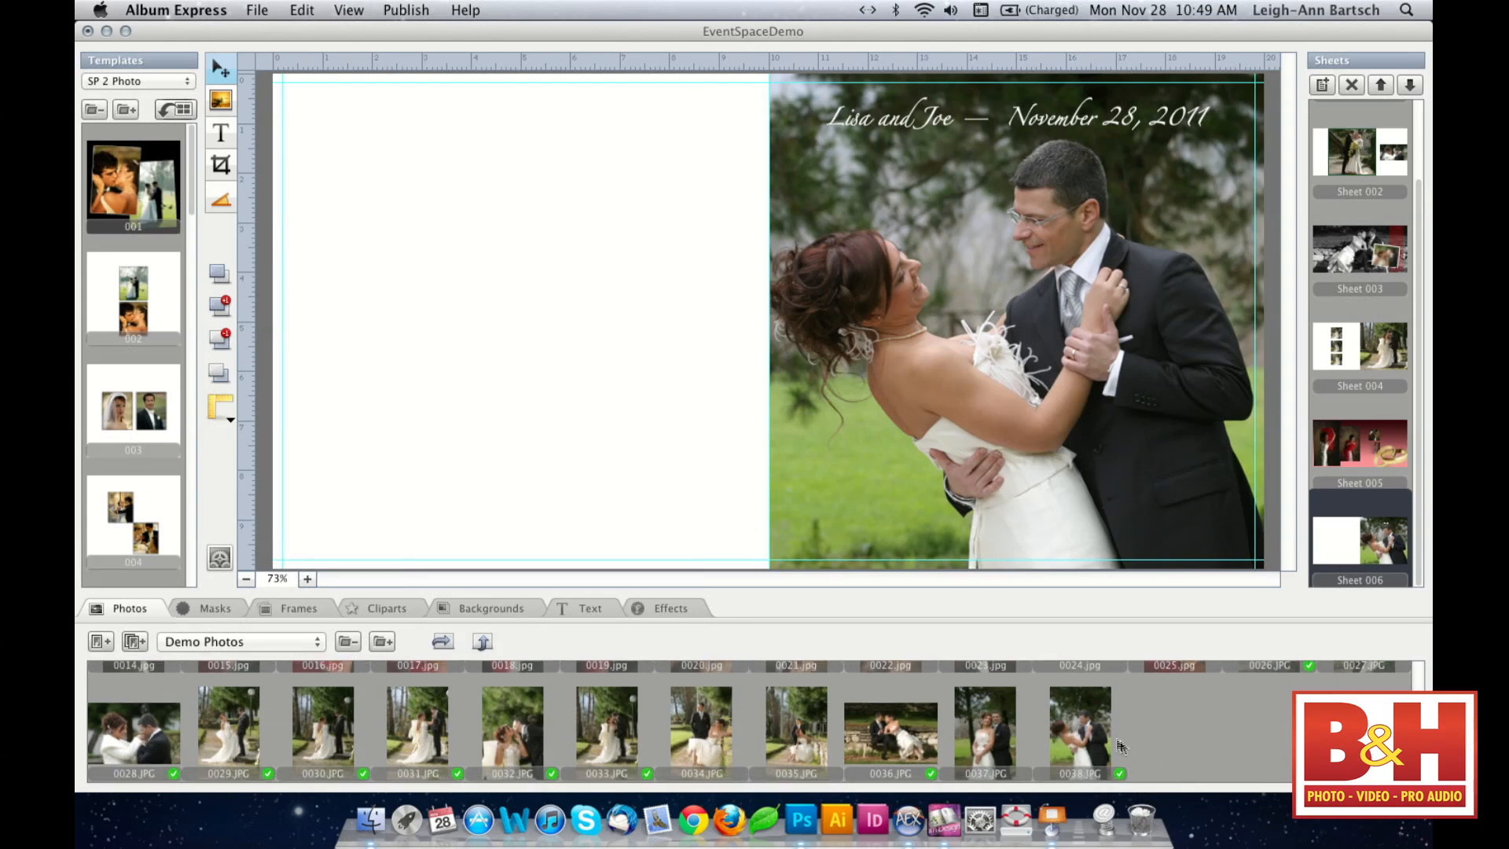
click(1065, 478)
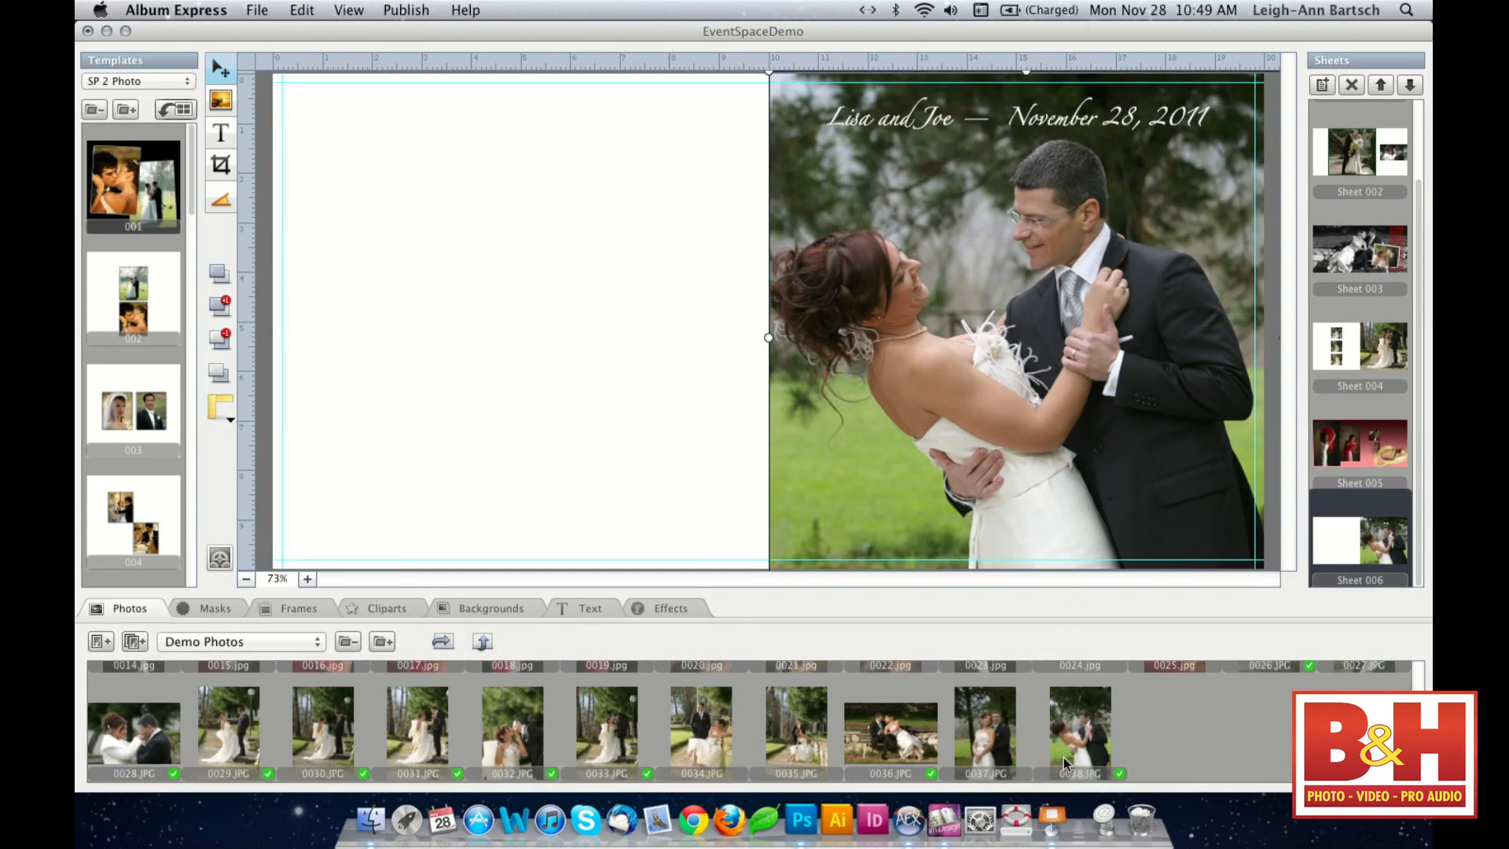
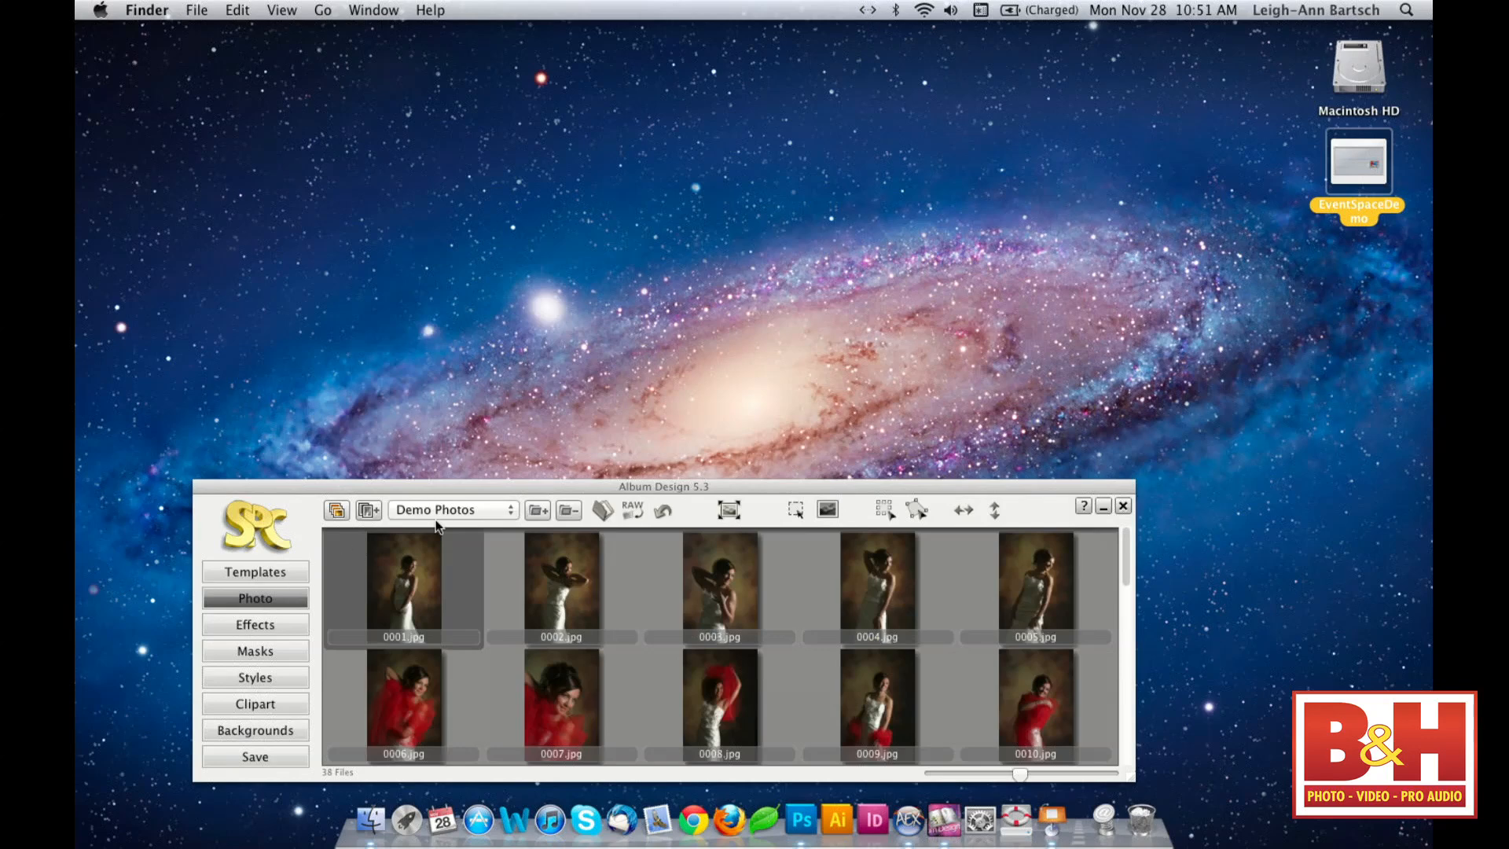
- Check the available photo folders in Album Design 5.3, keep Demo Photos selected, and make Album Design the active application
click(463, 517)
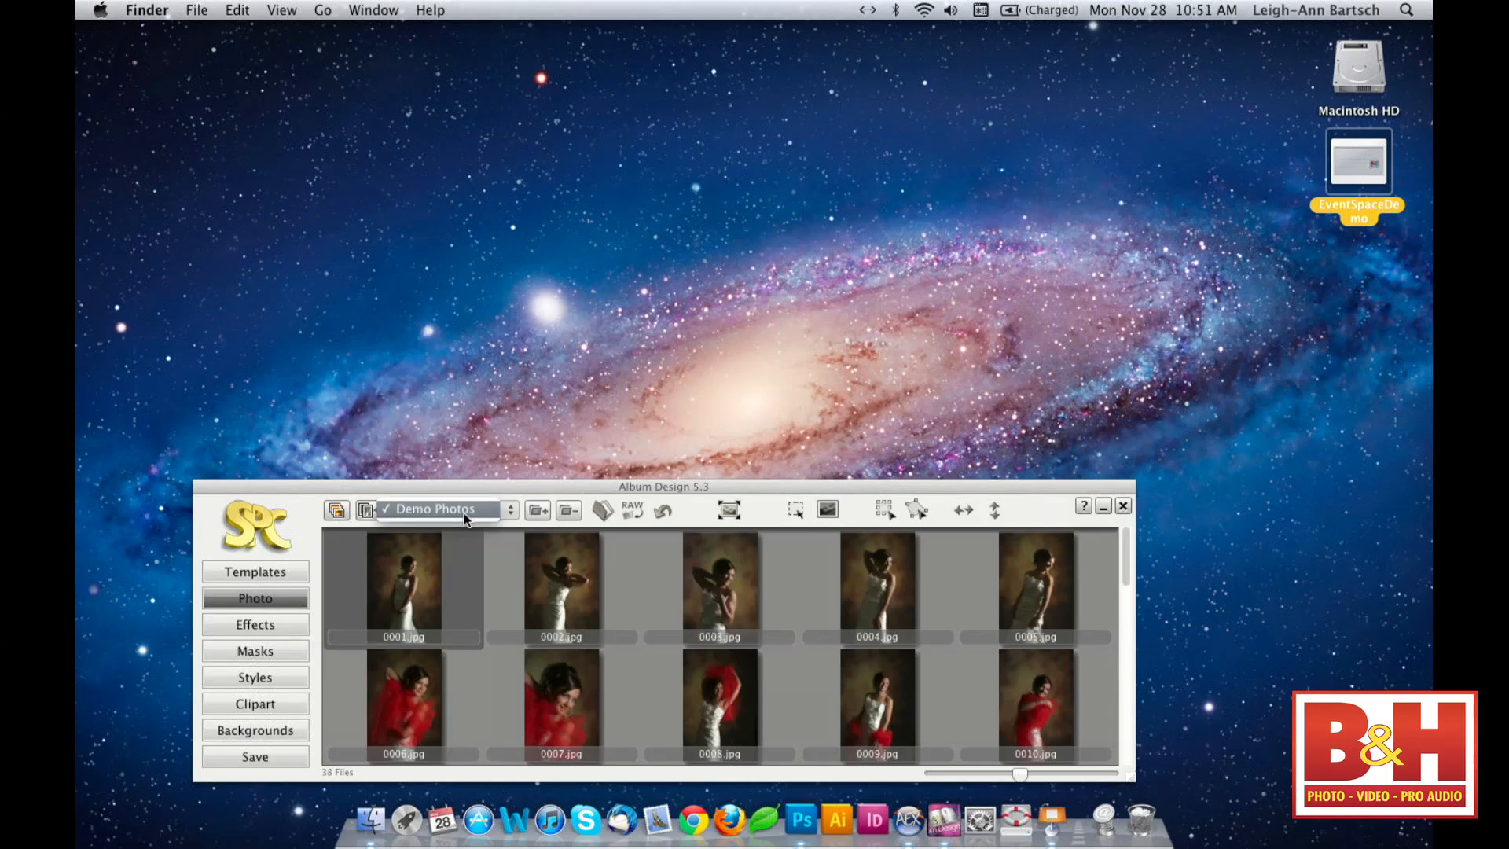
click(464, 515)
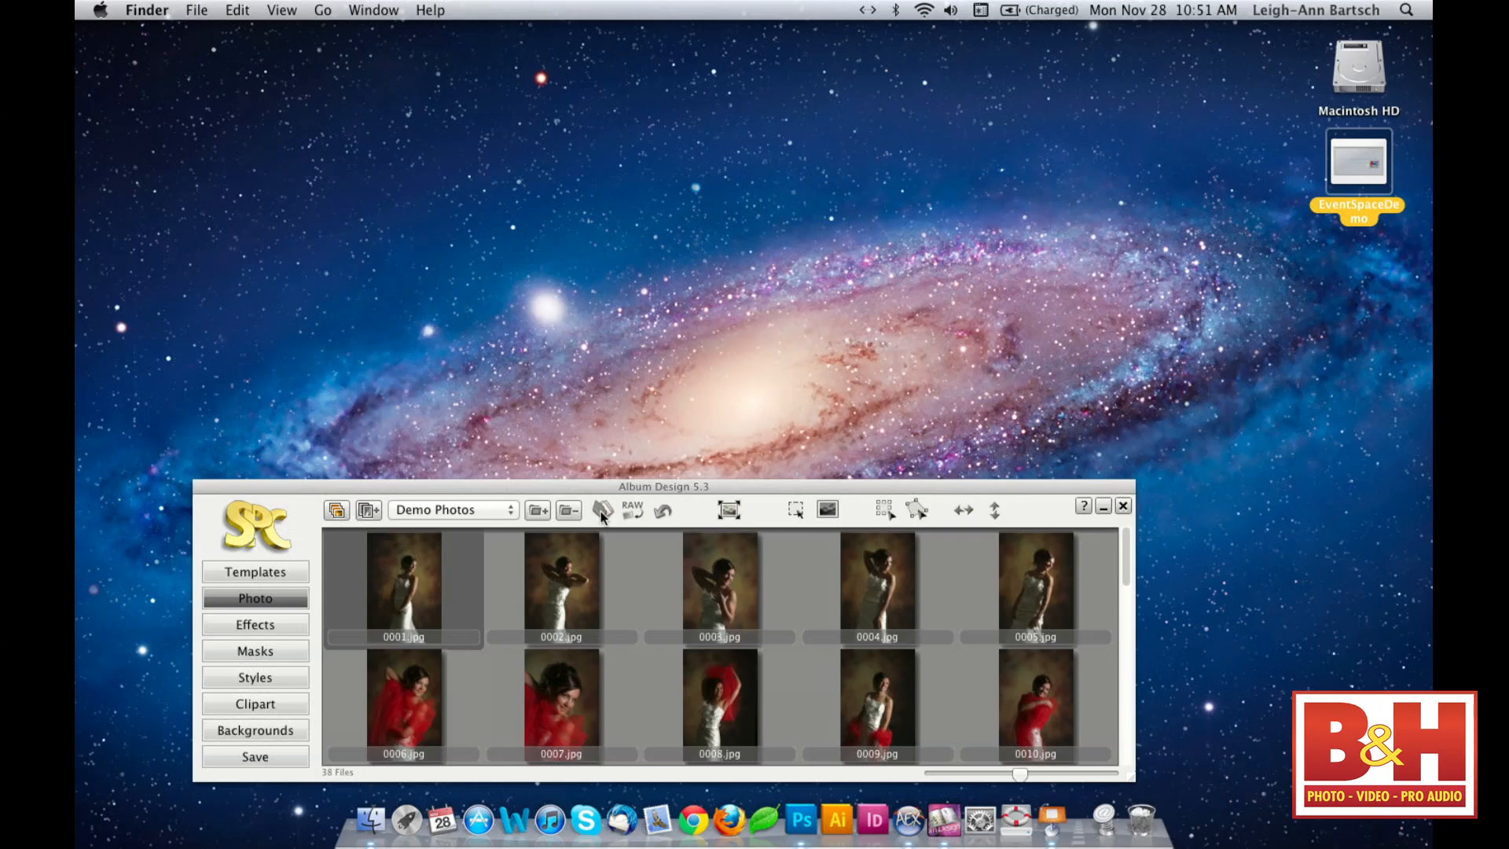
click(939, 818)
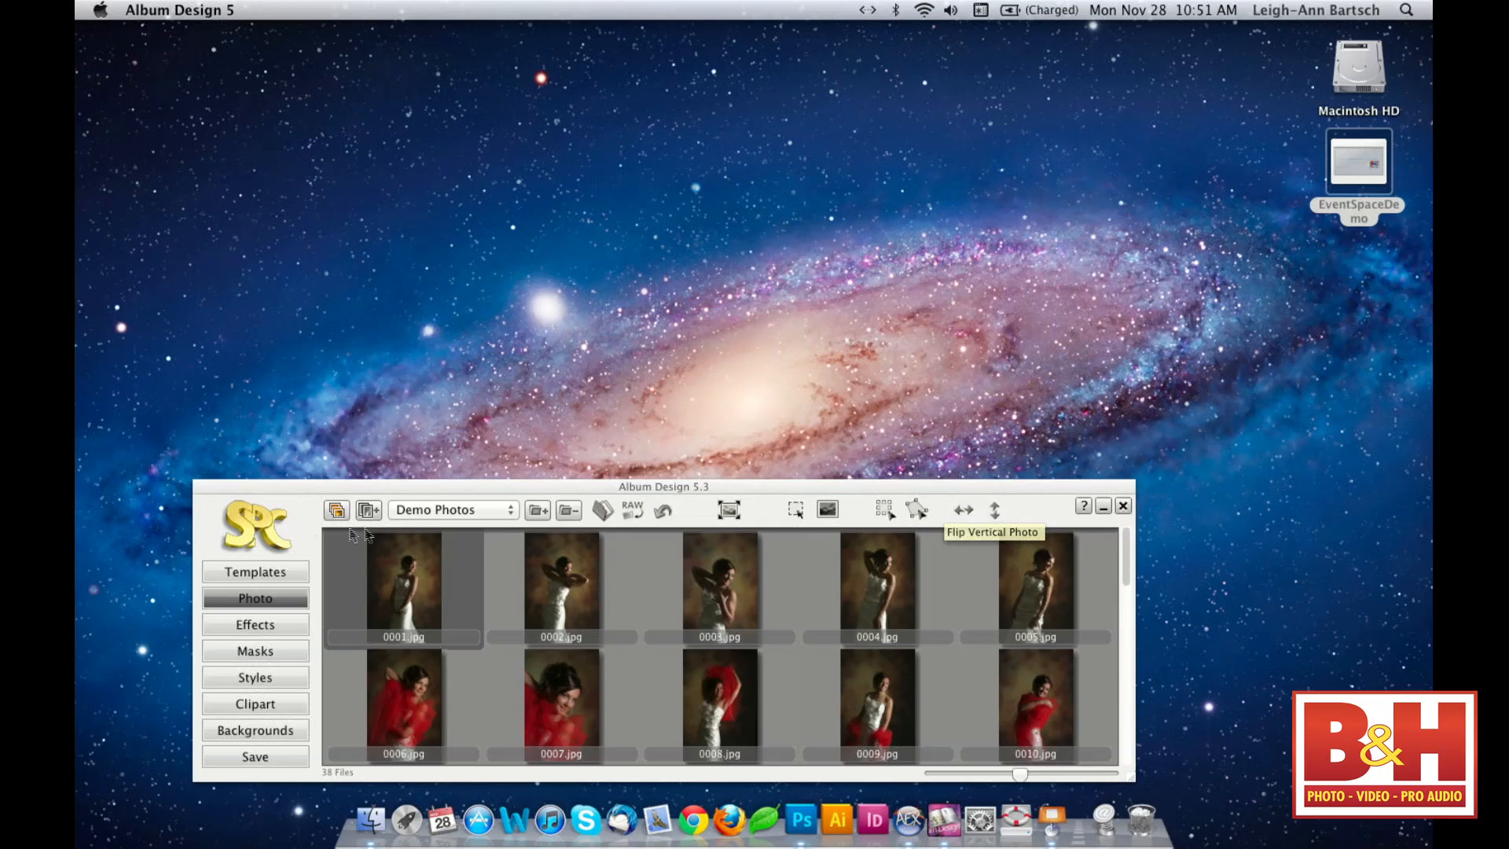
- Display the template library and choose the Rectangular 02 Photo category
click(275, 574)
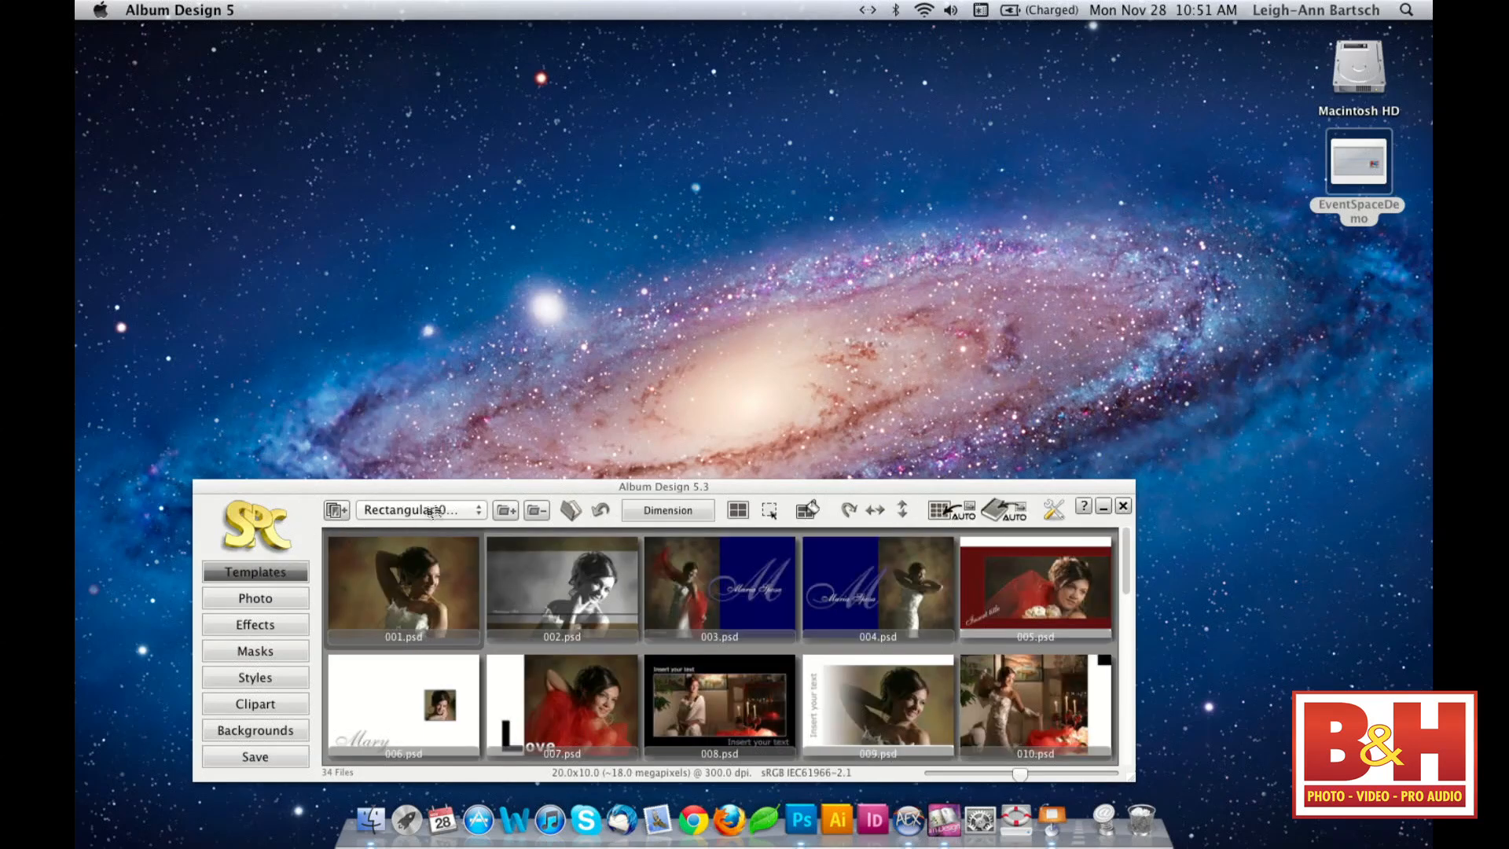
click(475, 513)
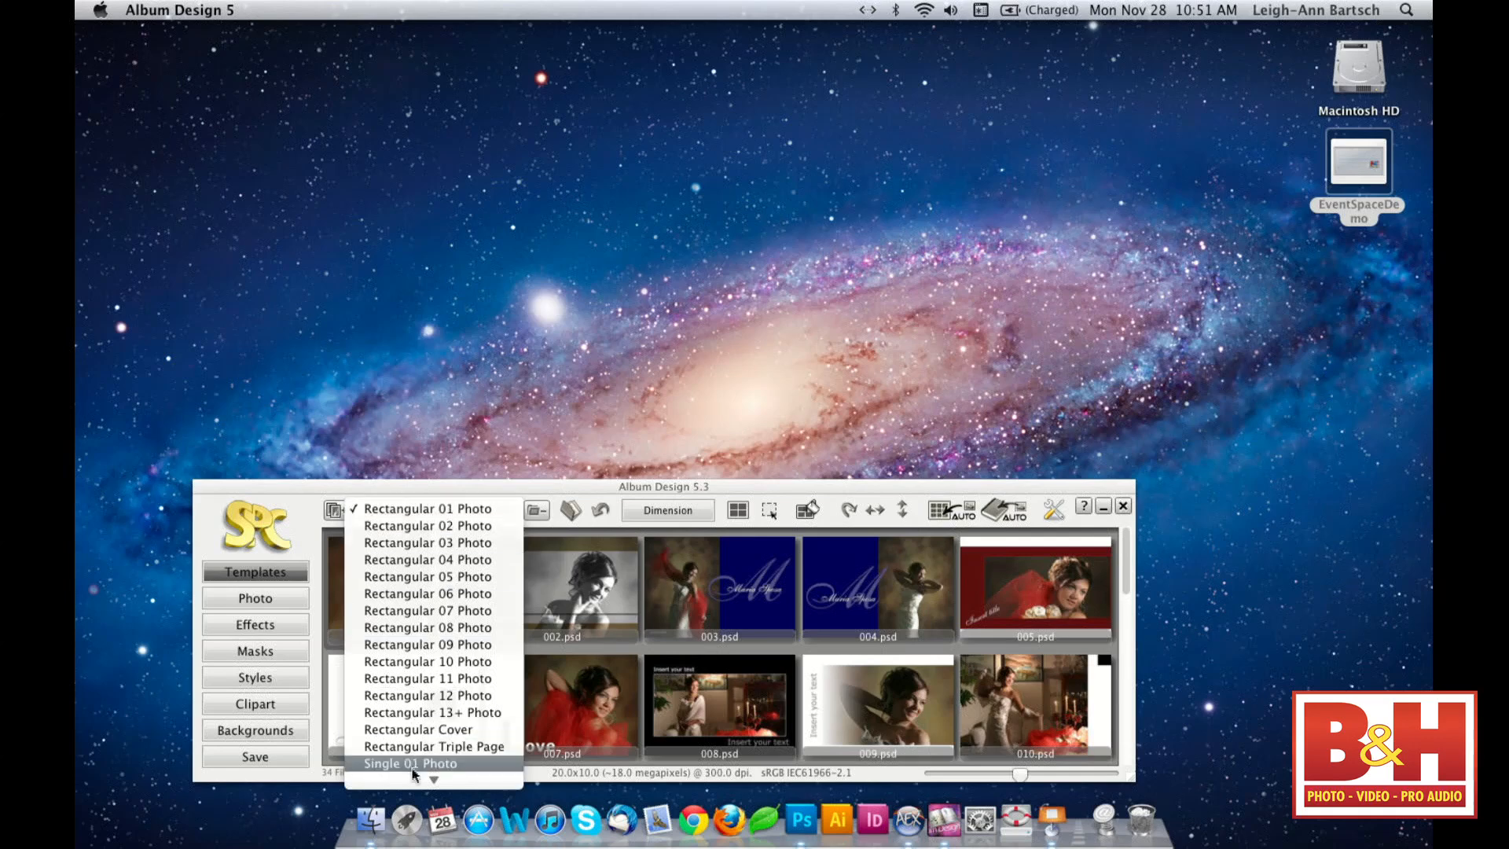
mouse_move(412, 782)
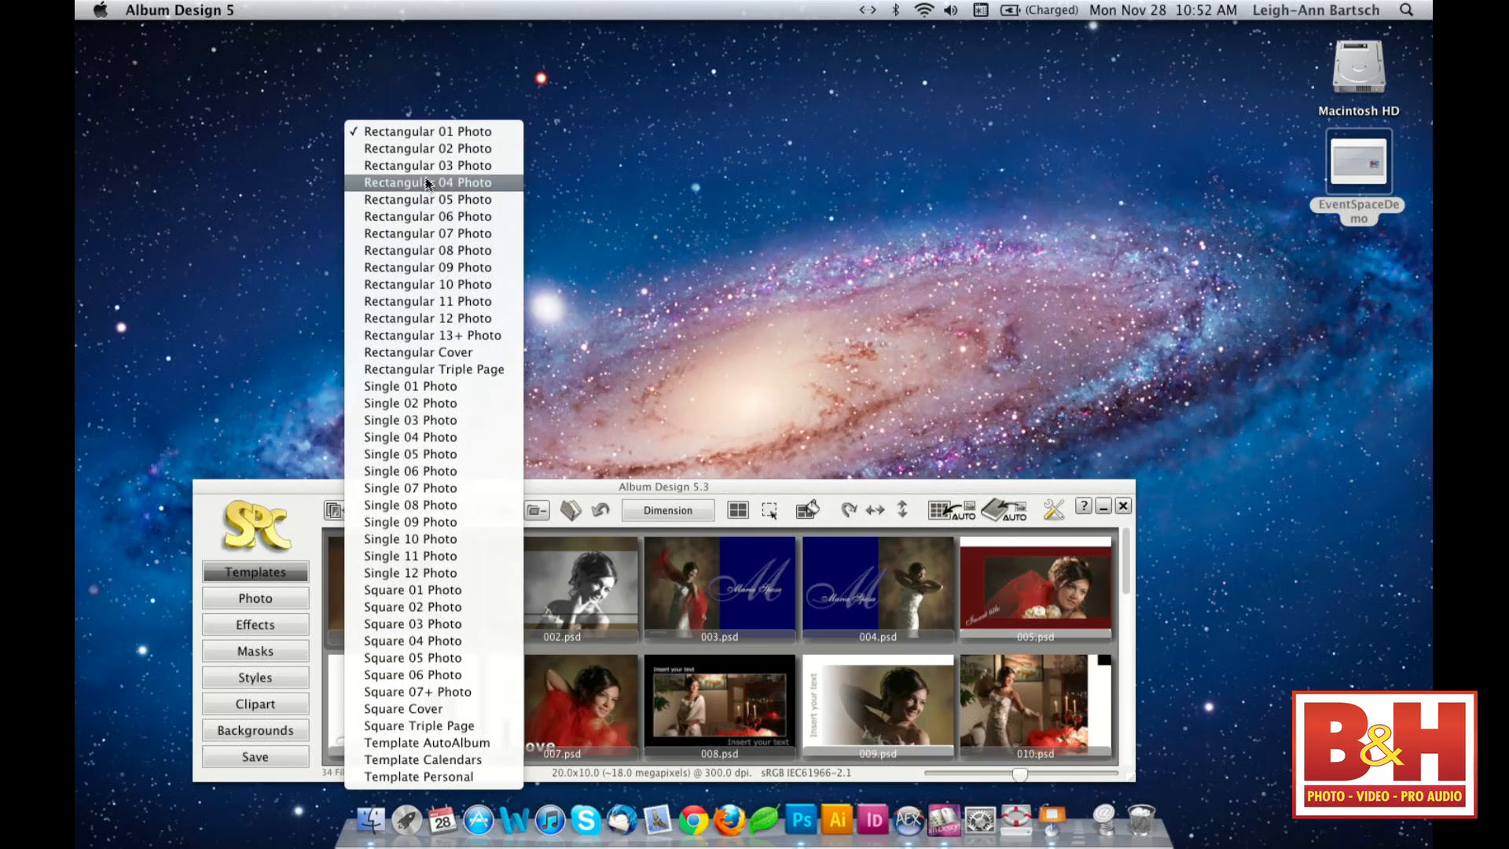
click(446, 148)
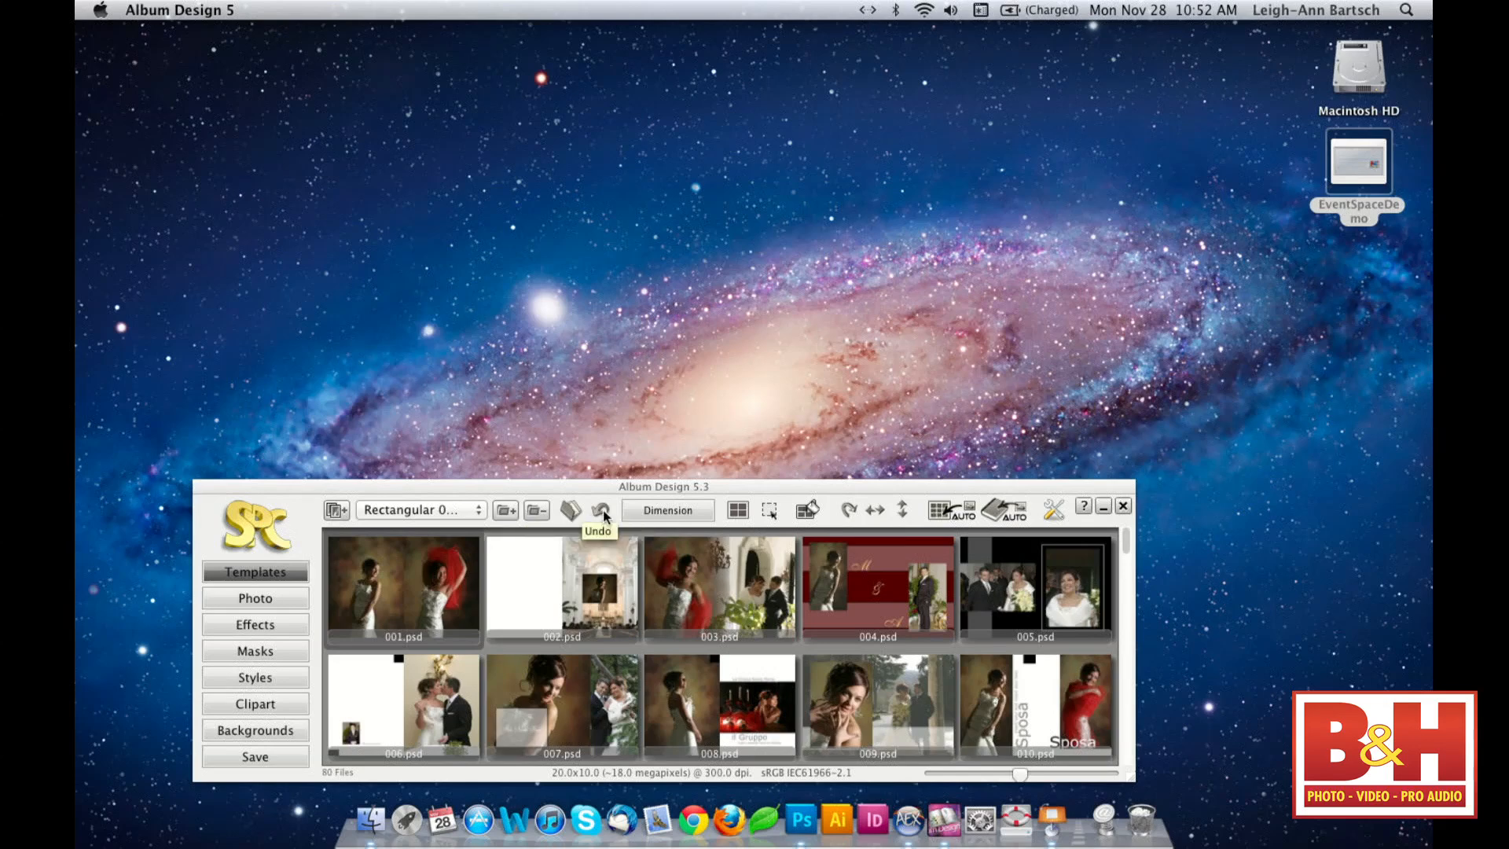
- Set the template dimensions from the 10x10 Album preset, with resolution 72 pixels/inches and color profile sRGB IEC61966-2.1
click(665, 513)
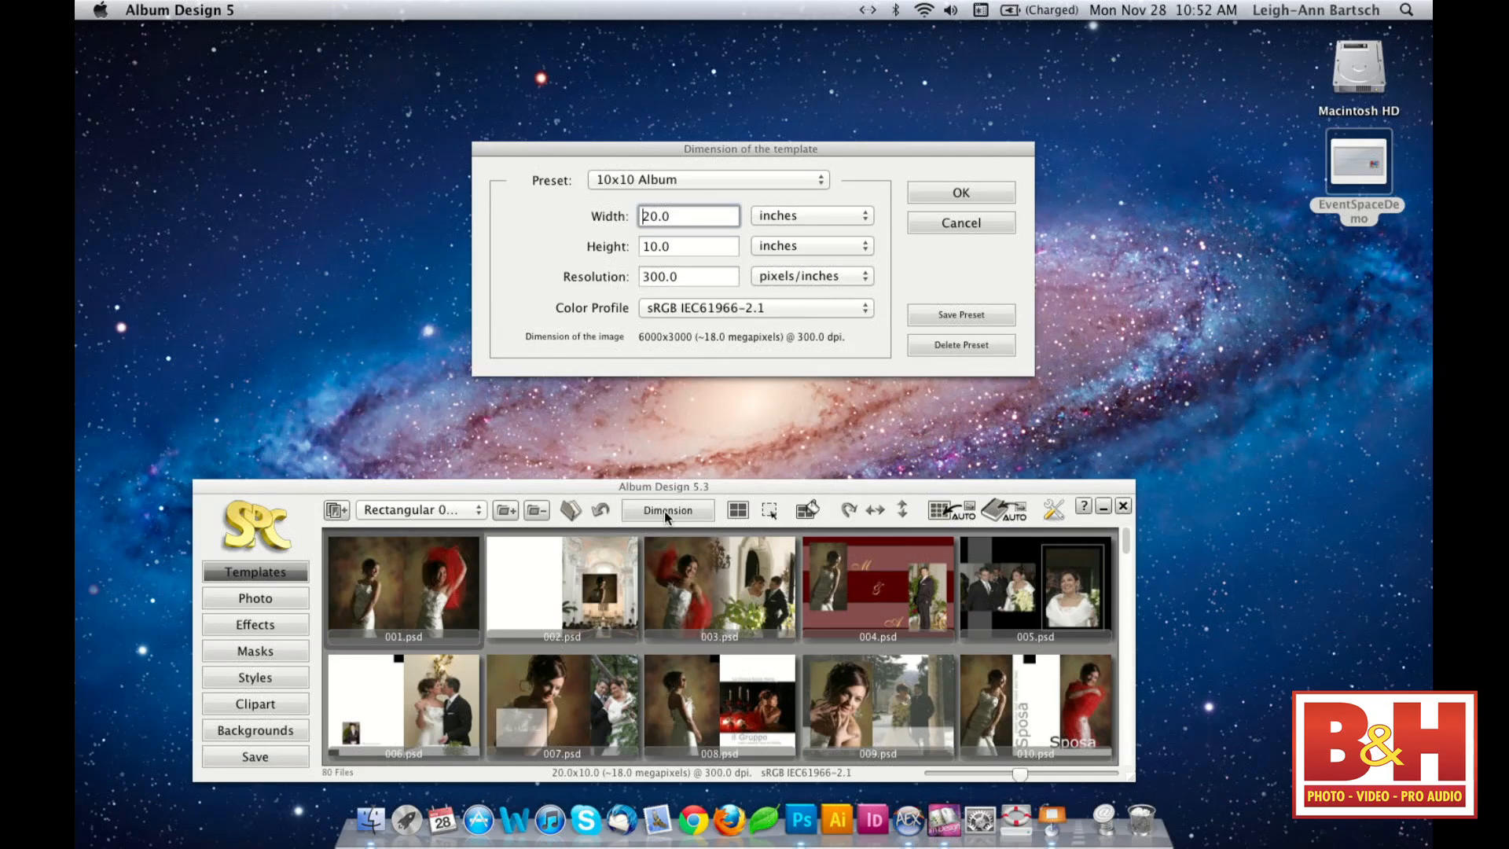
click(693, 178)
scroll(693, 178, up, 8)
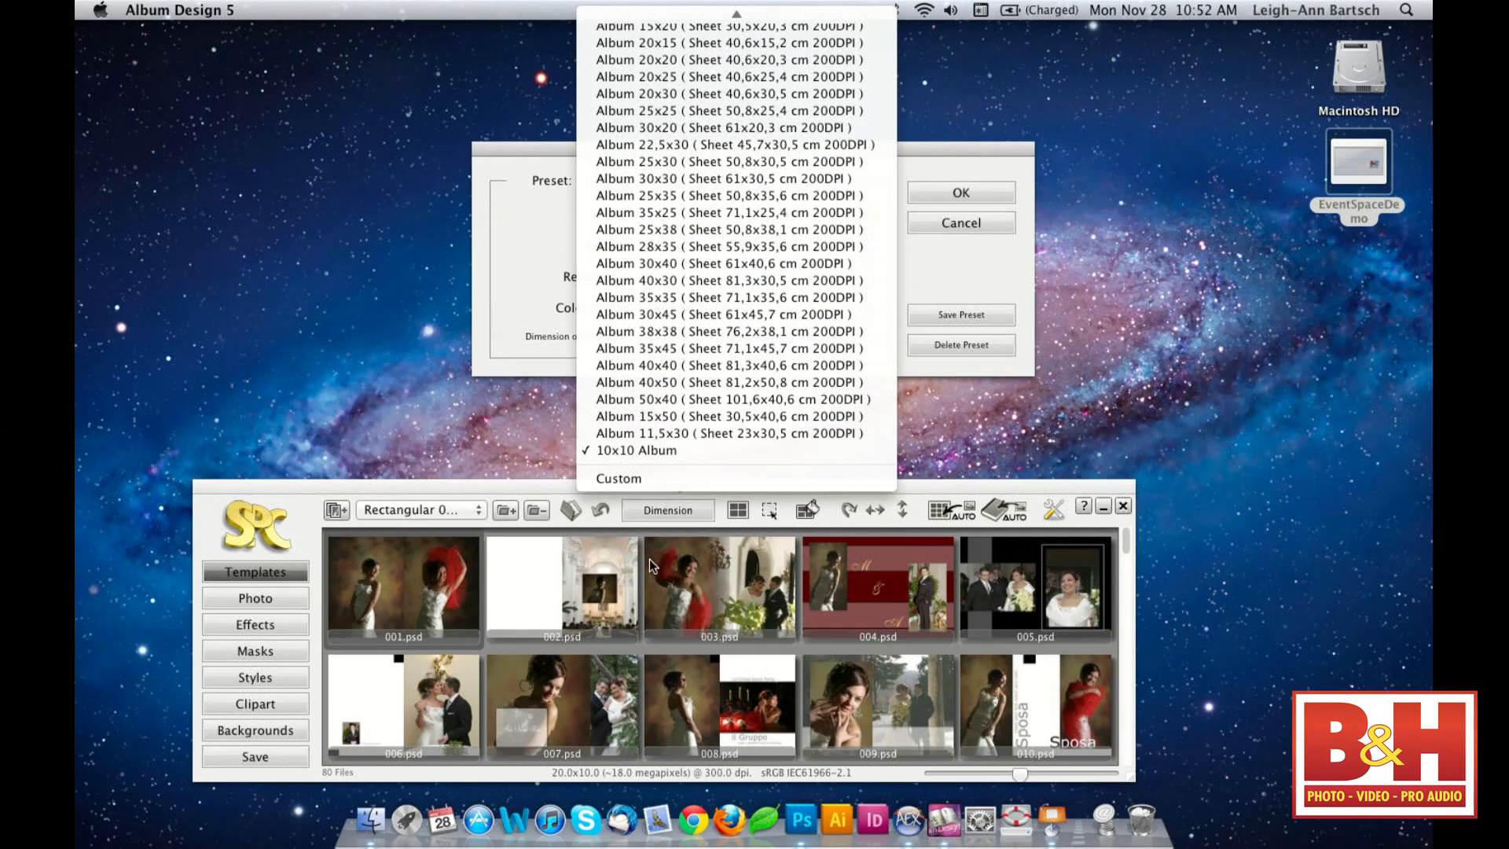
click(668, 451)
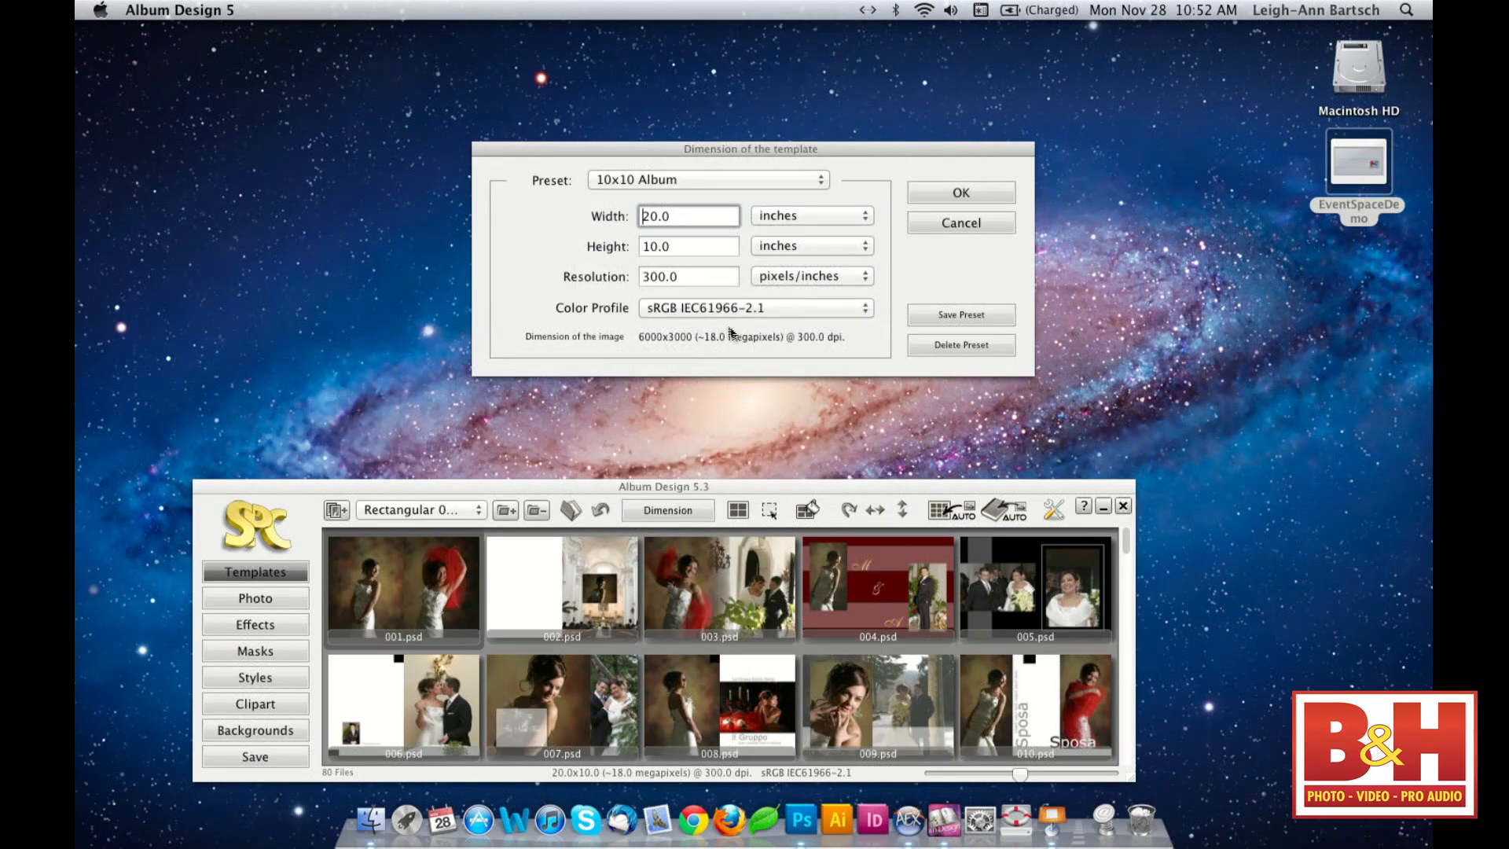
double_click(697, 277)
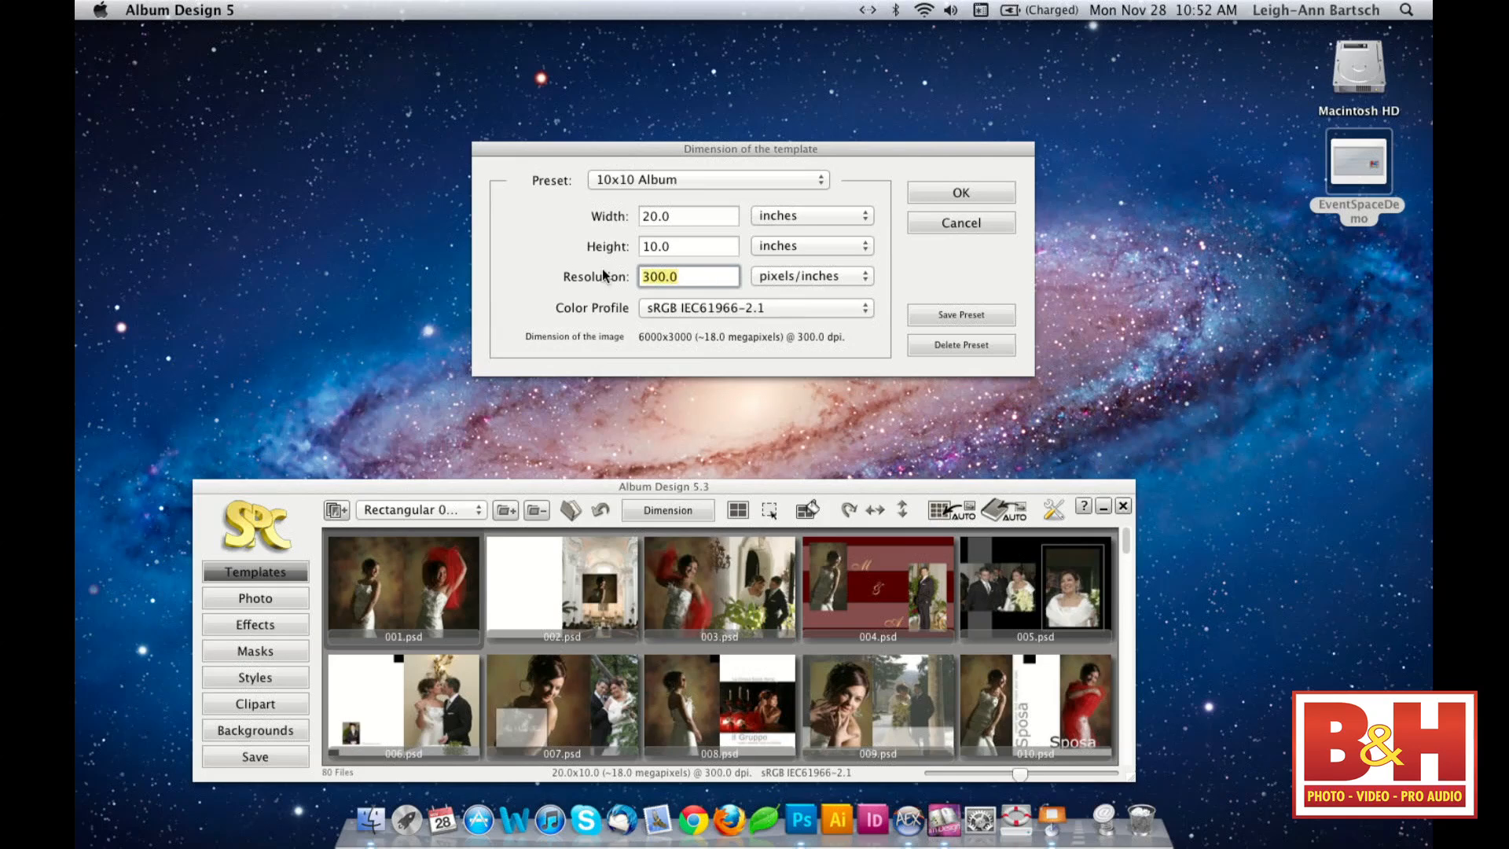
text(72)
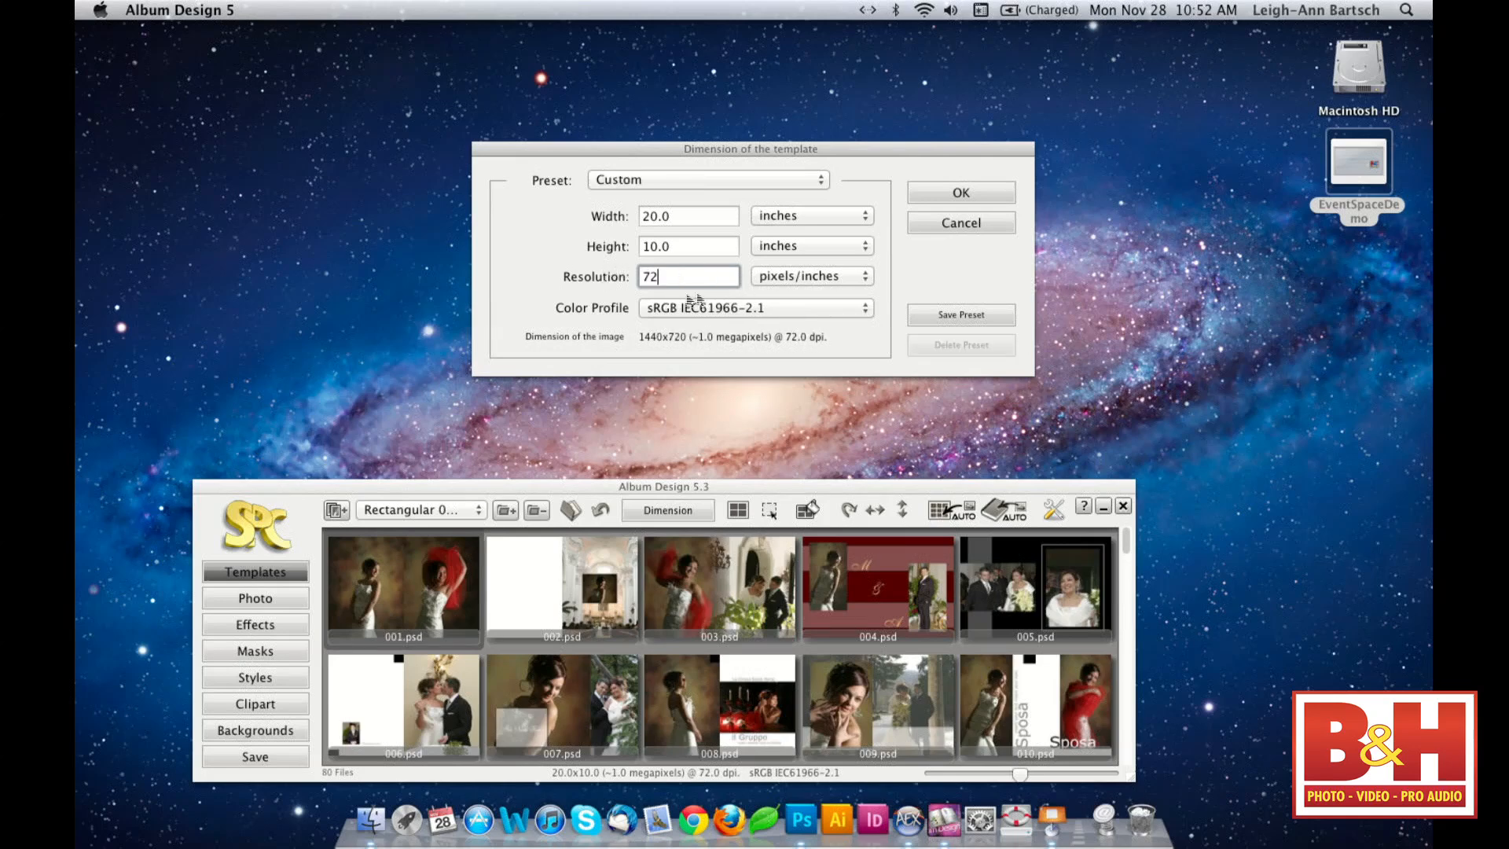
click(727, 315)
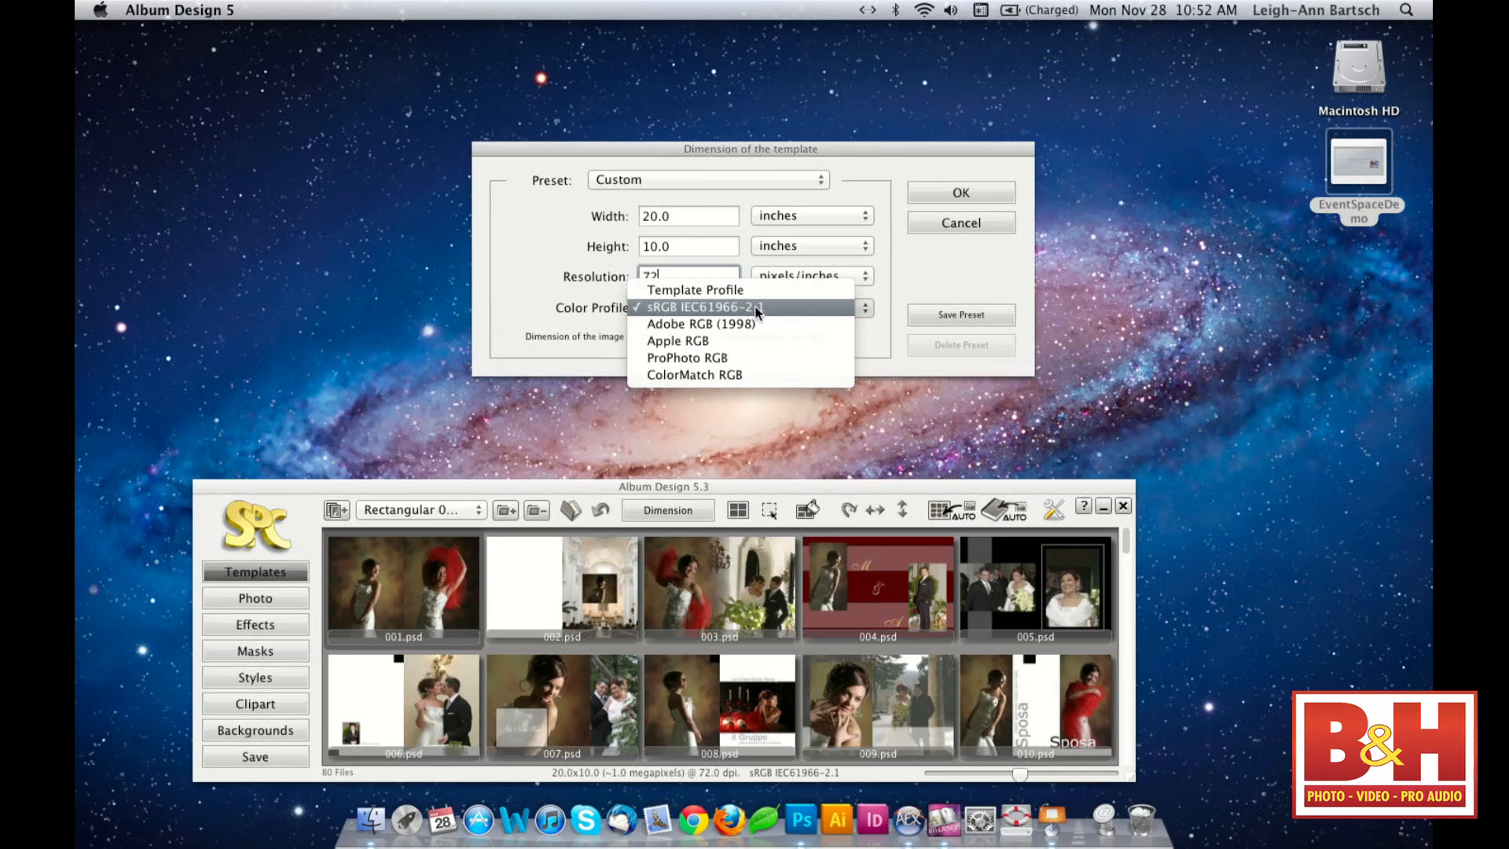
click(757, 313)
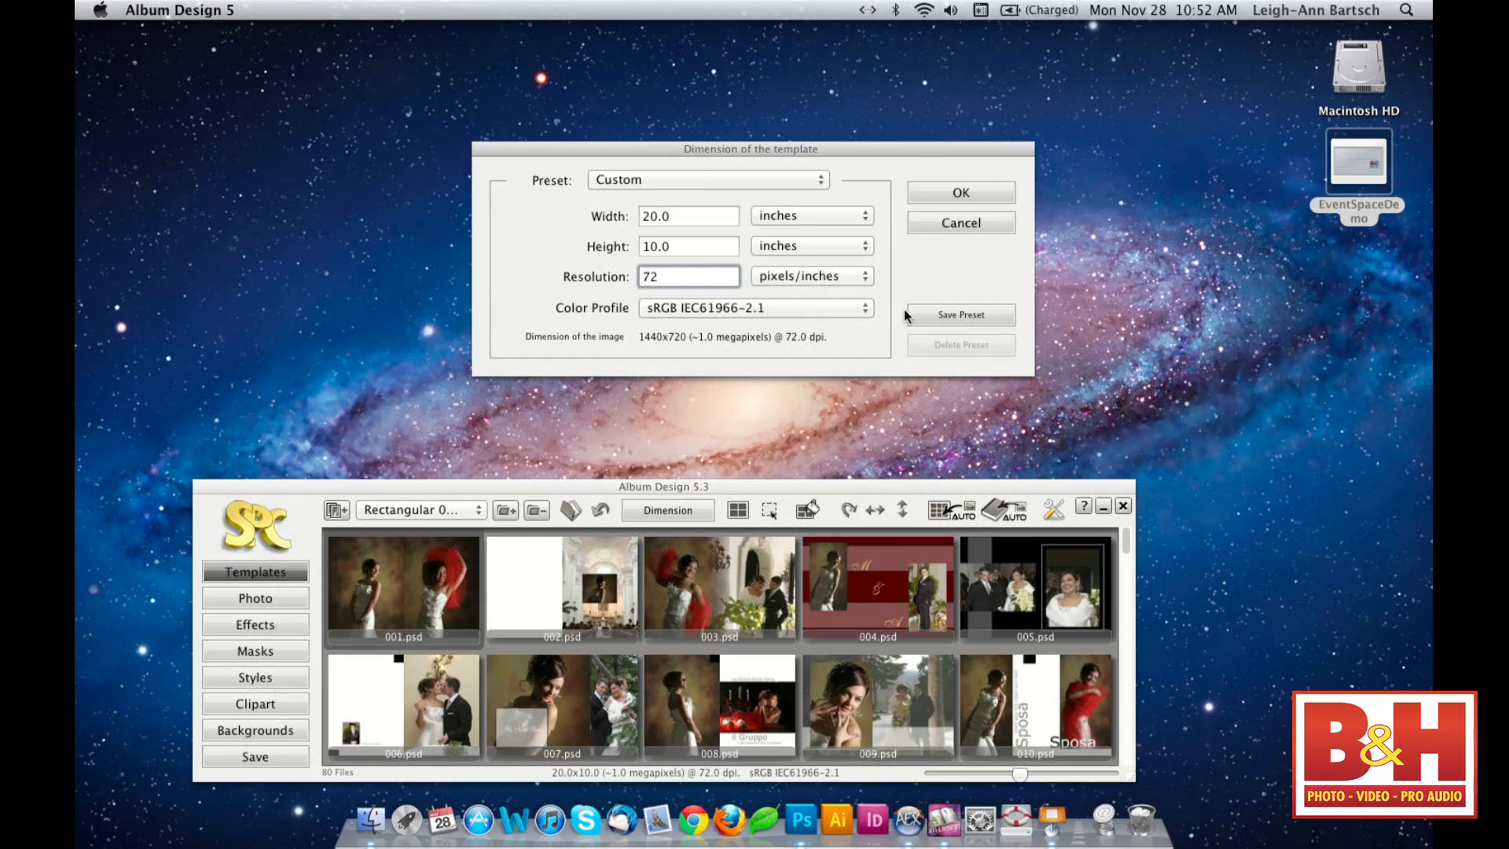
click(969, 192)
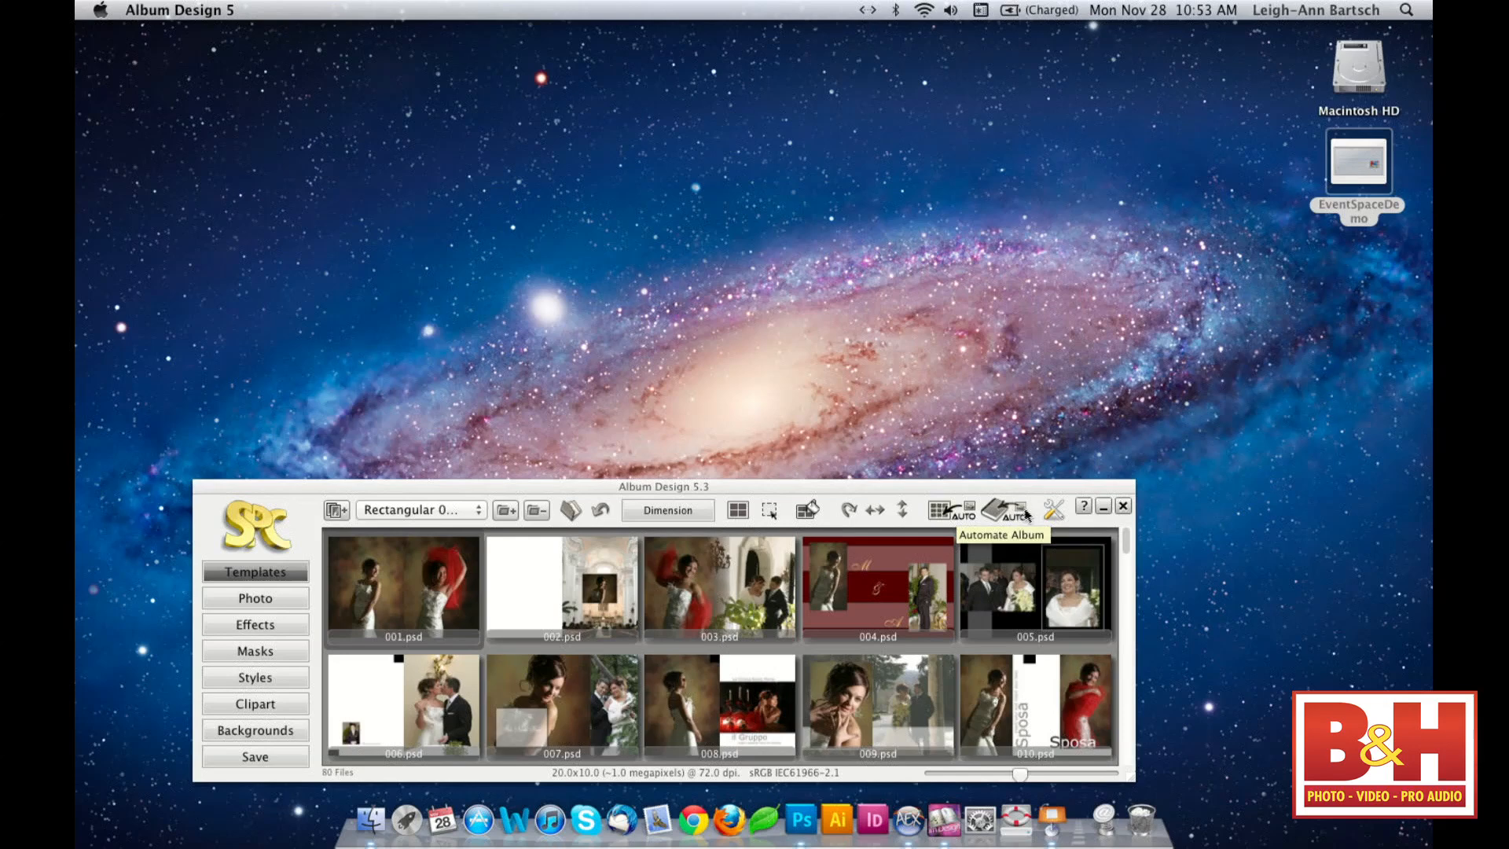
- Check the Adobe Photoshop version setting in the preferences and accept it
click(1054, 510)
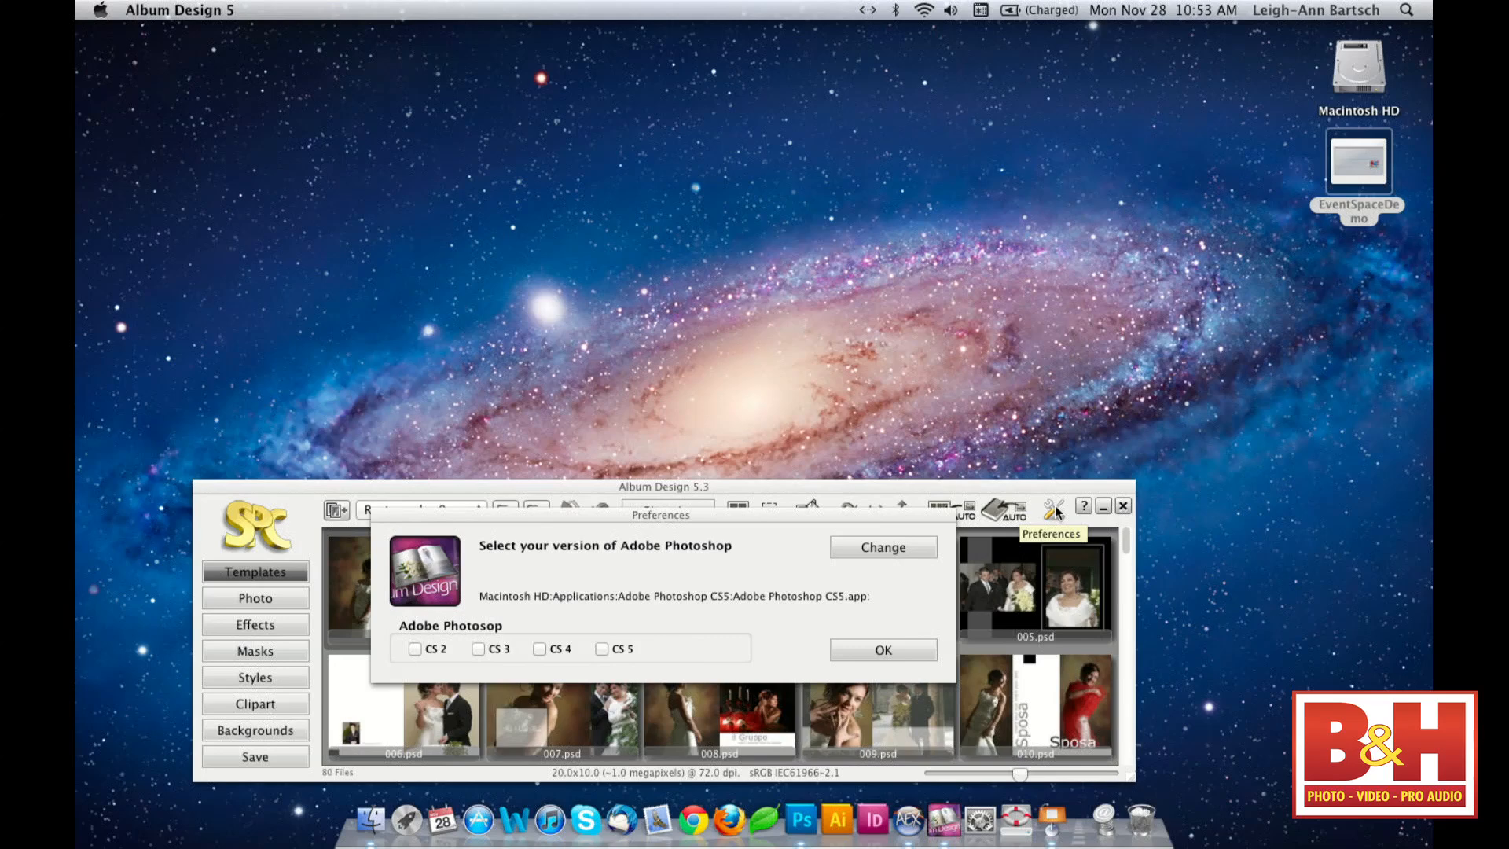
click(857, 650)
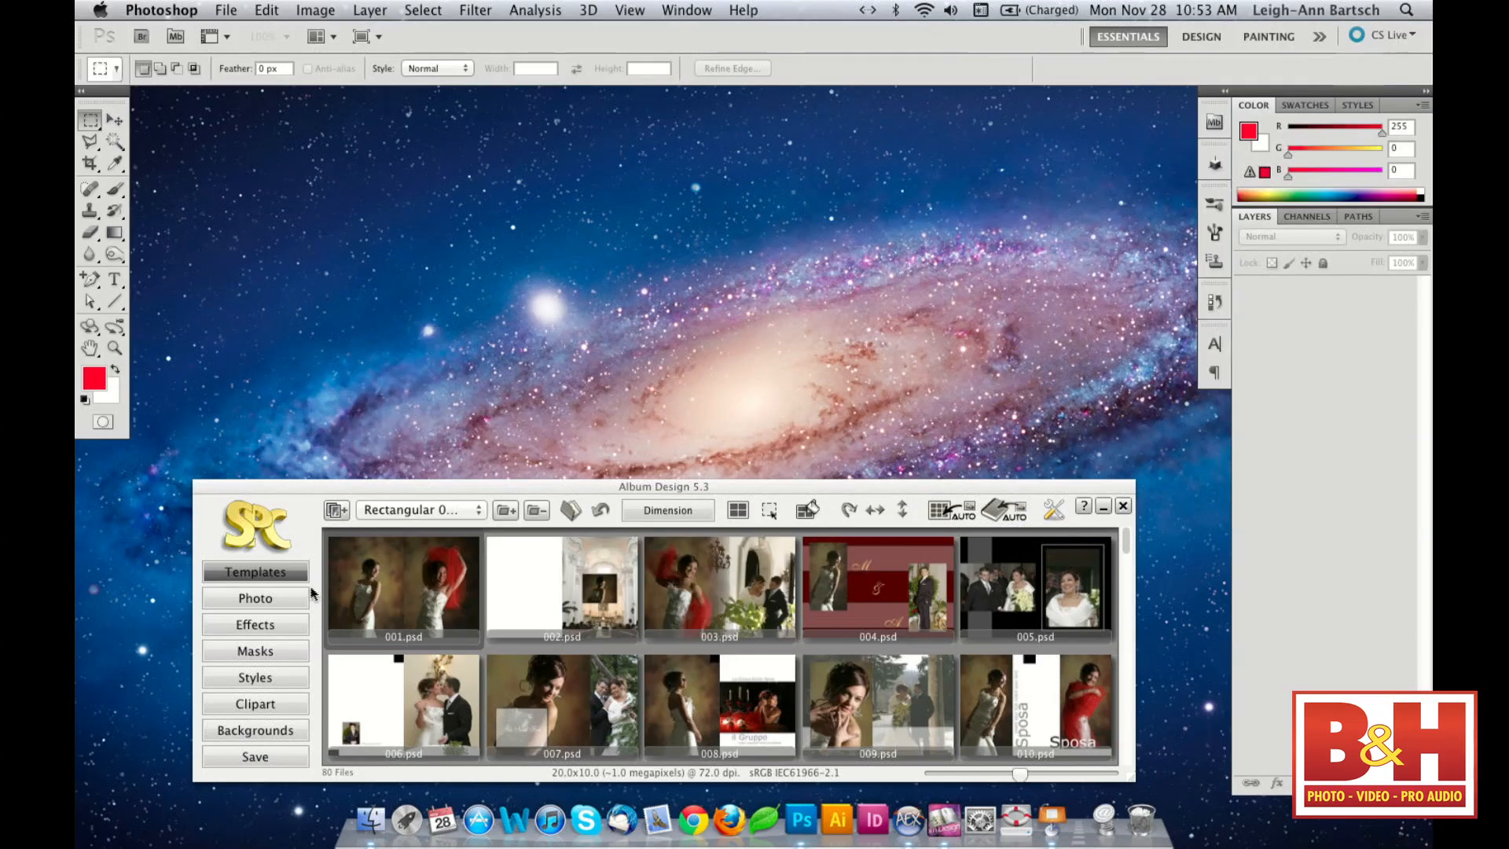
- Browse the effects library, viewing the Black and White, Color Pass and Easy Frame categories
click(267, 625)
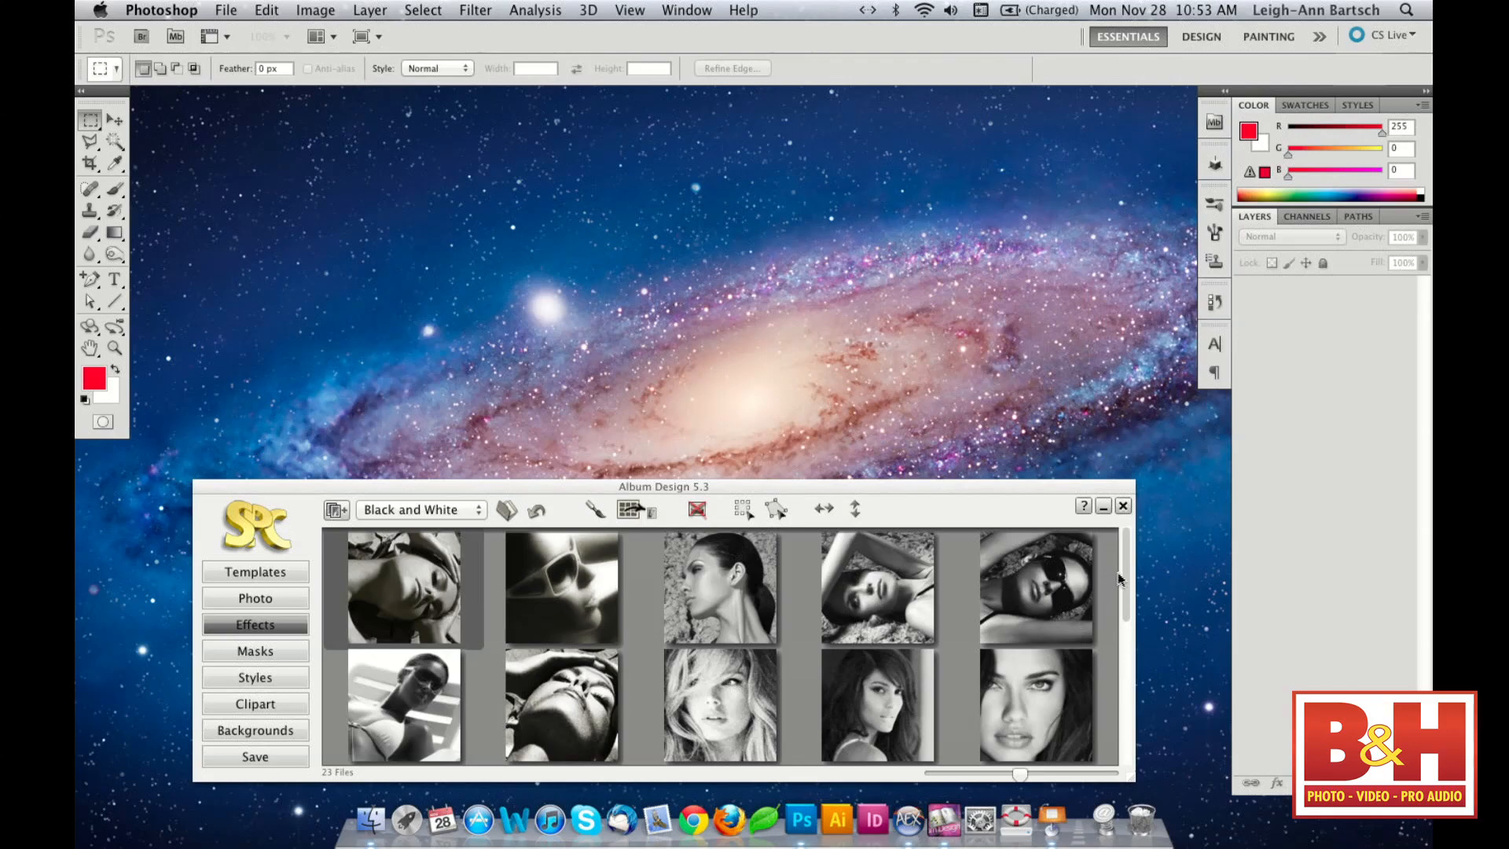
mouse_move(1124, 571)
mouse_down()
mouse_move(1124, 667)
mouse_move(1129, 558)
mouse_up()
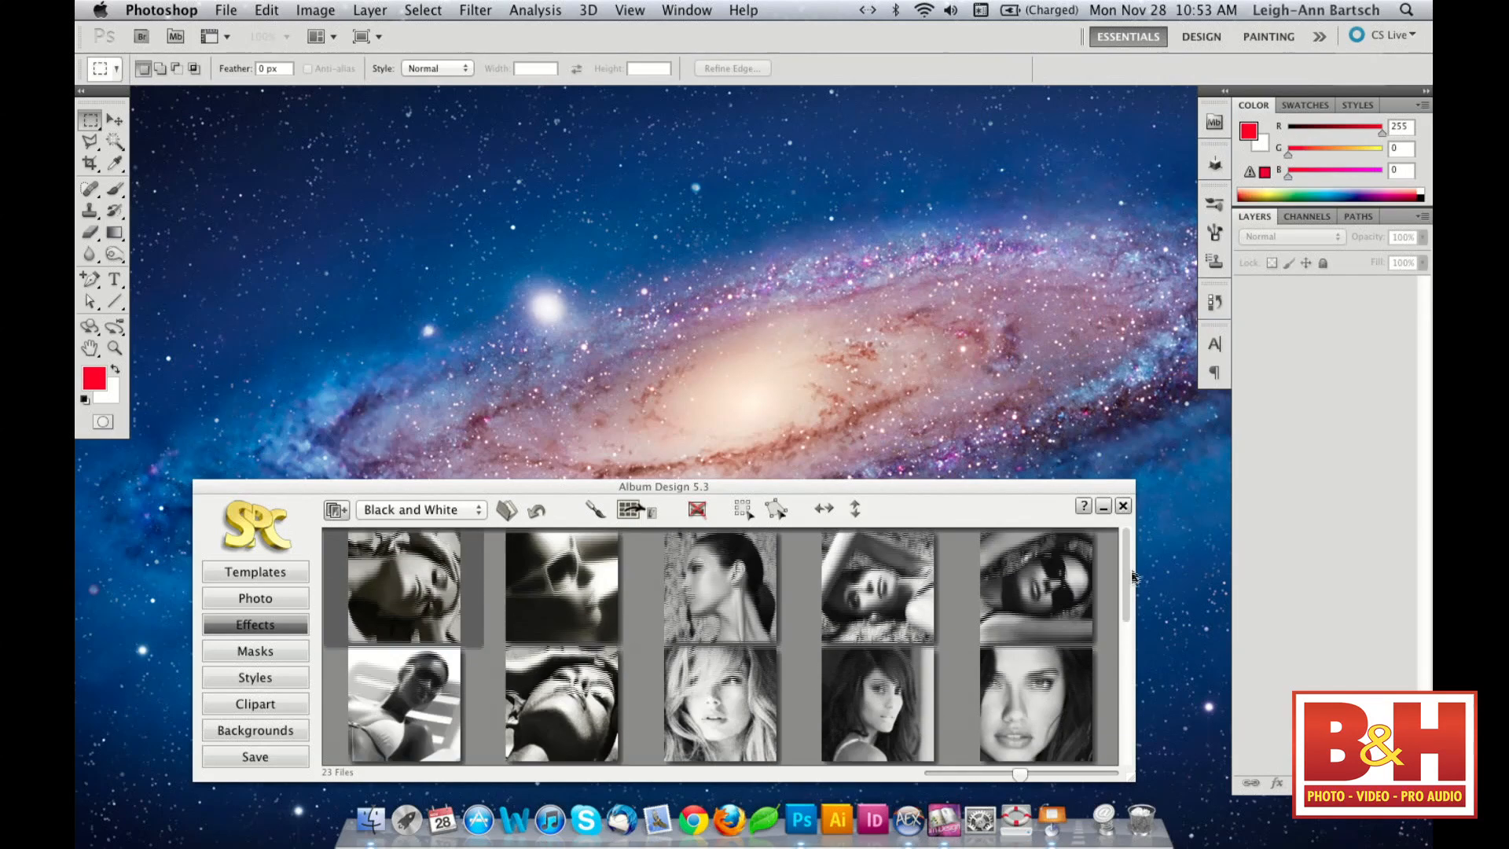
click(442, 513)
click(438, 523)
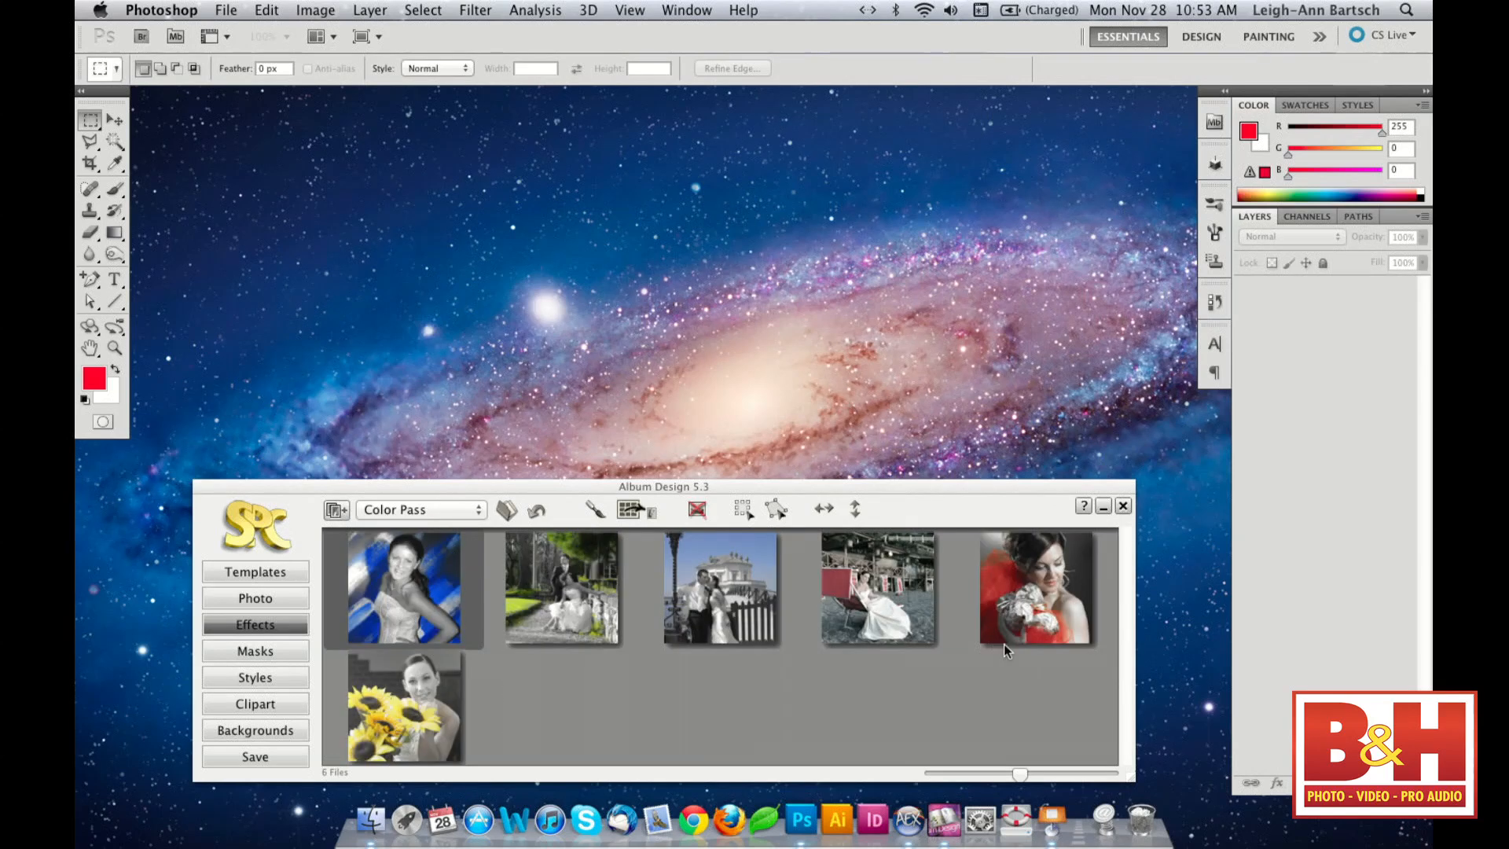
click(460, 515)
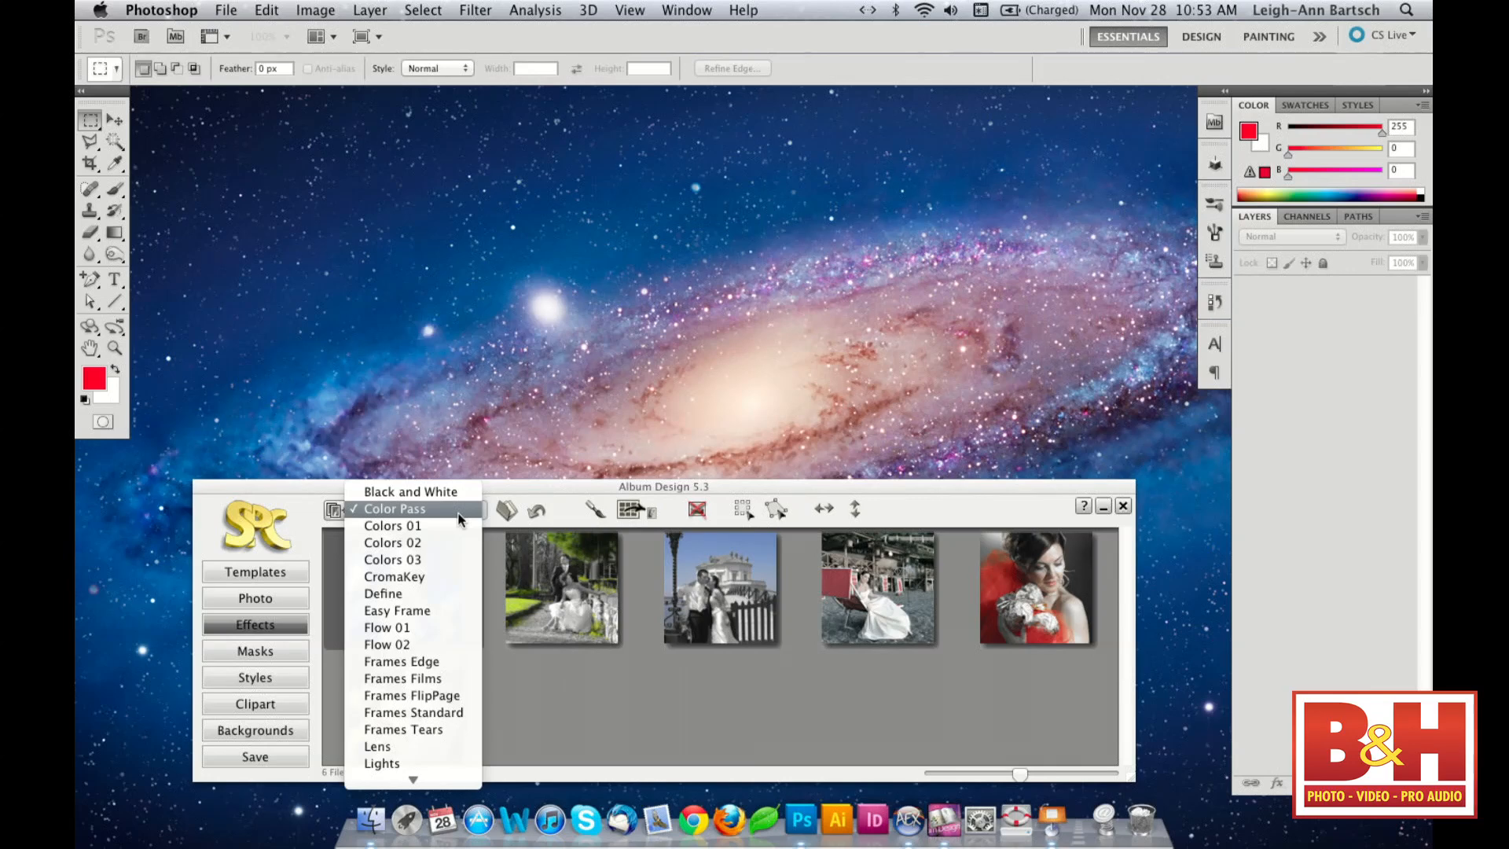
click(425, 612)
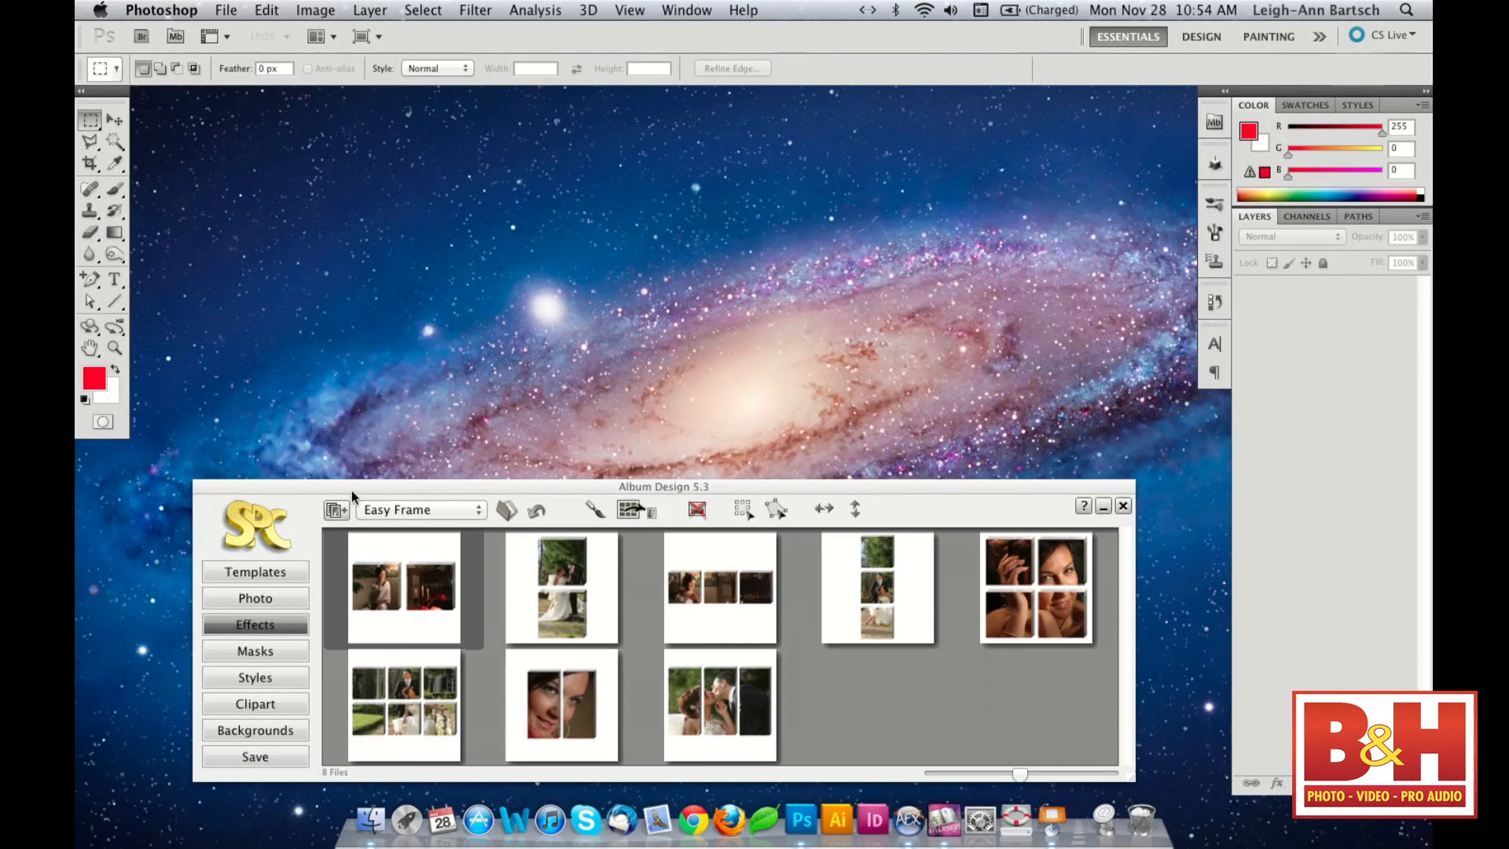
- Examine the effects in the Flow 01 and Frames FlipPage categories
click(374, 508)
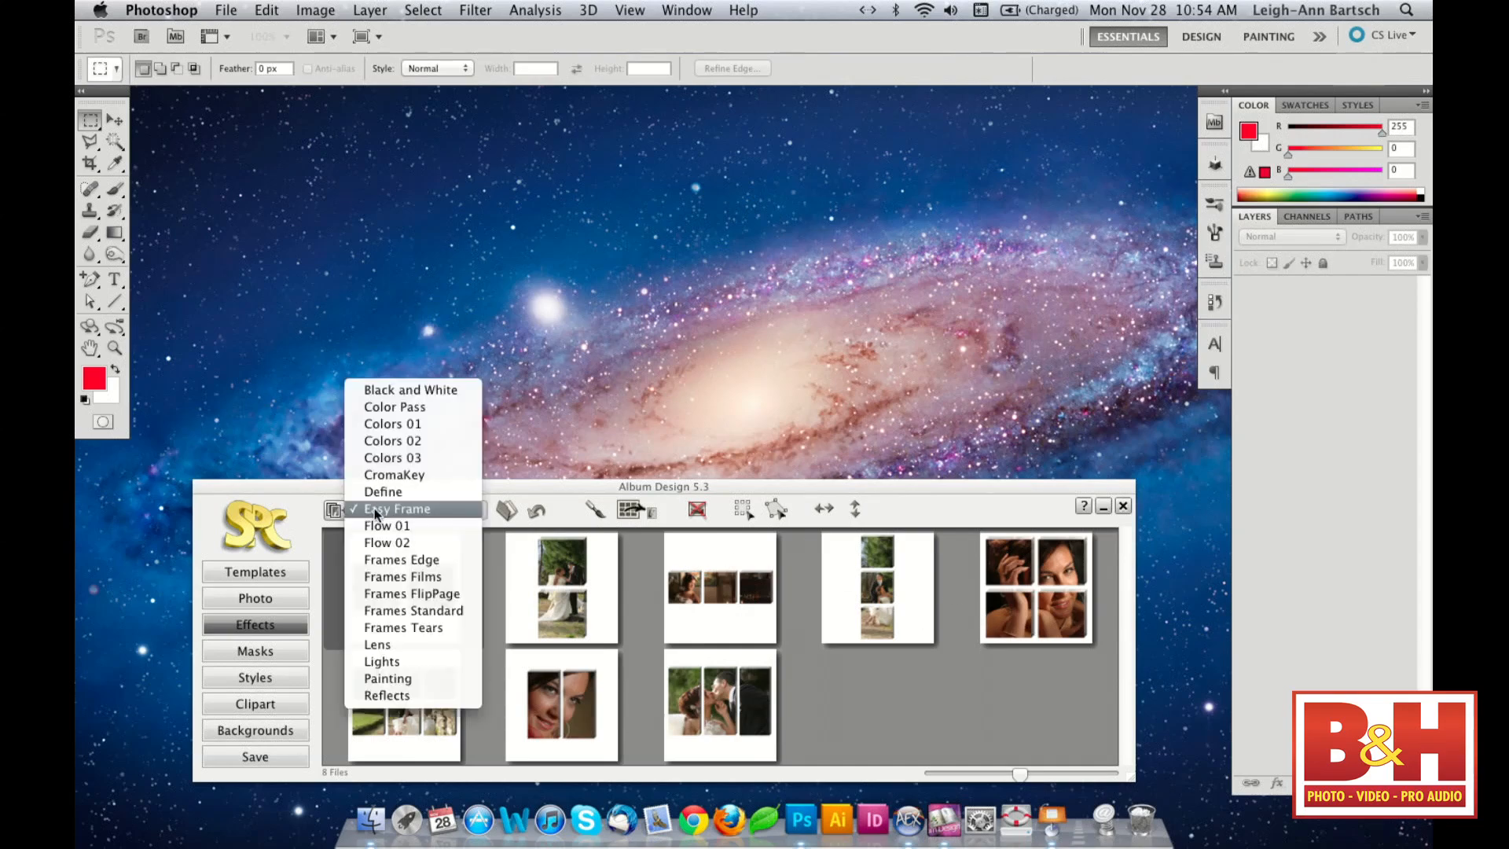
click(375, 524)
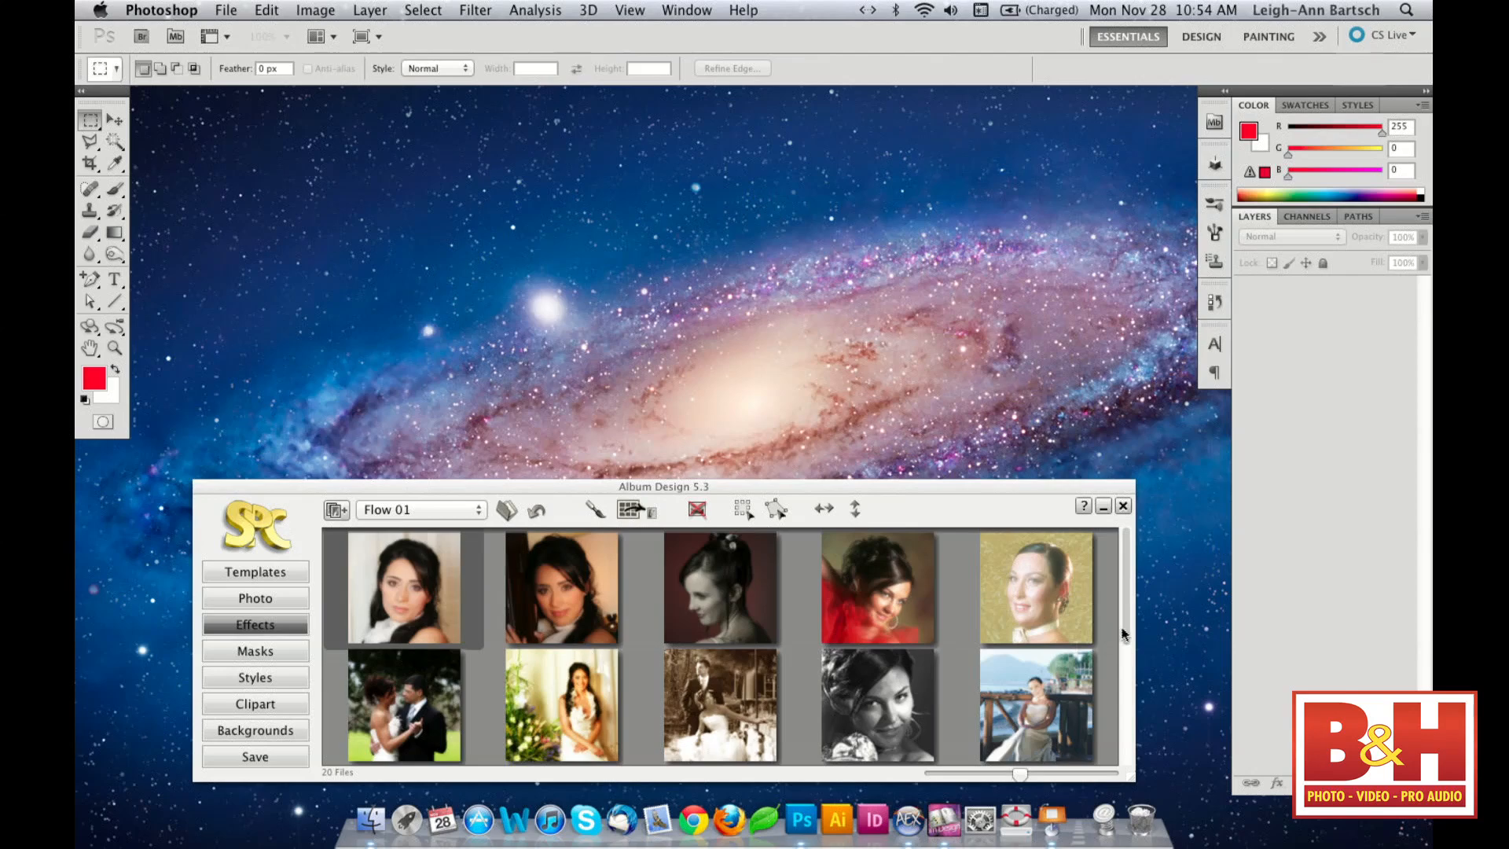
drag(1122, 630, 1126, 793)
click(442, 511)
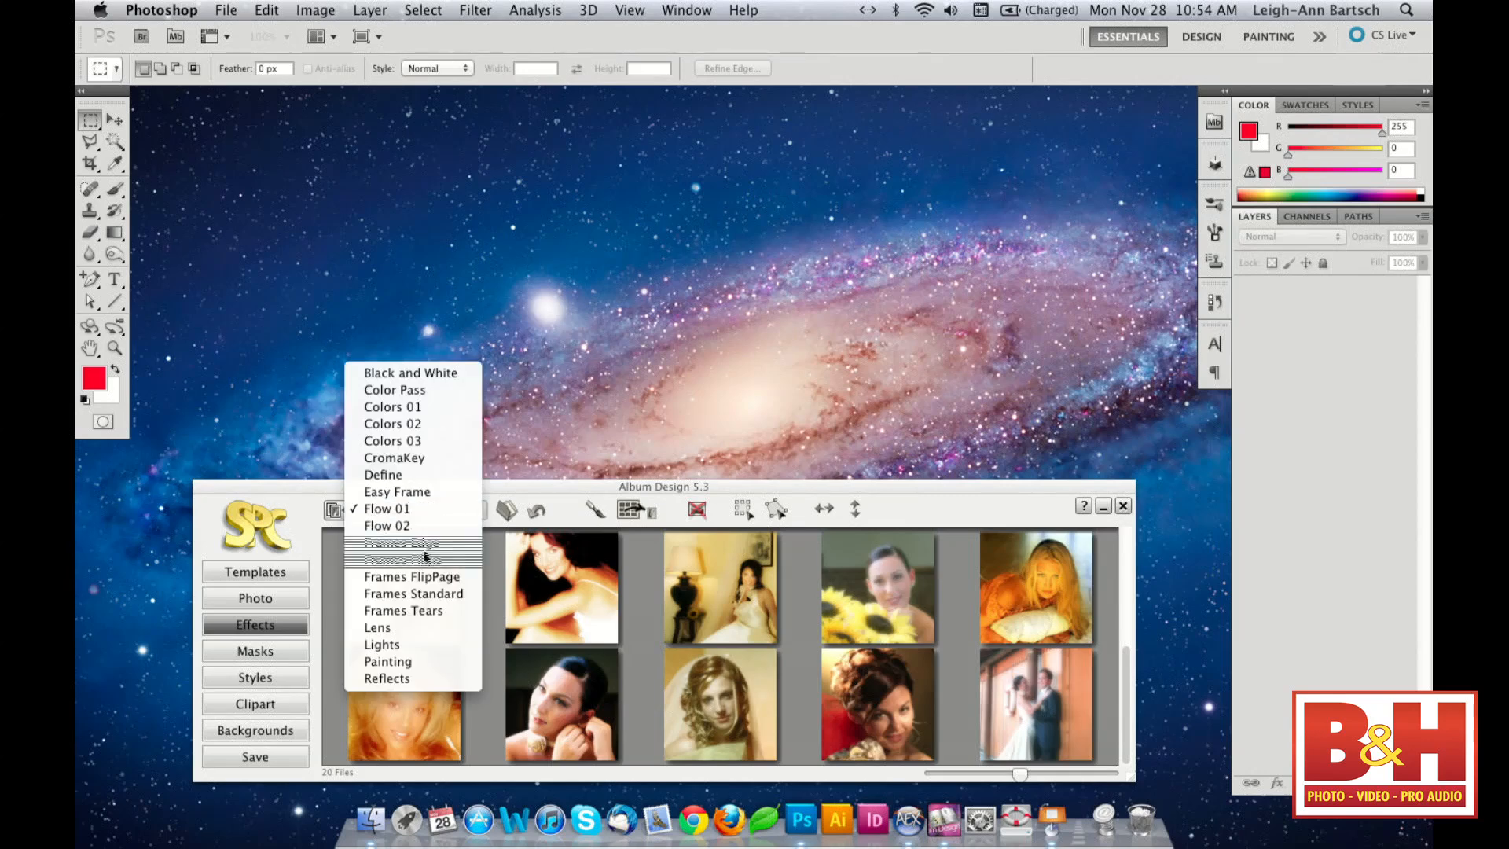
click(426, 575)
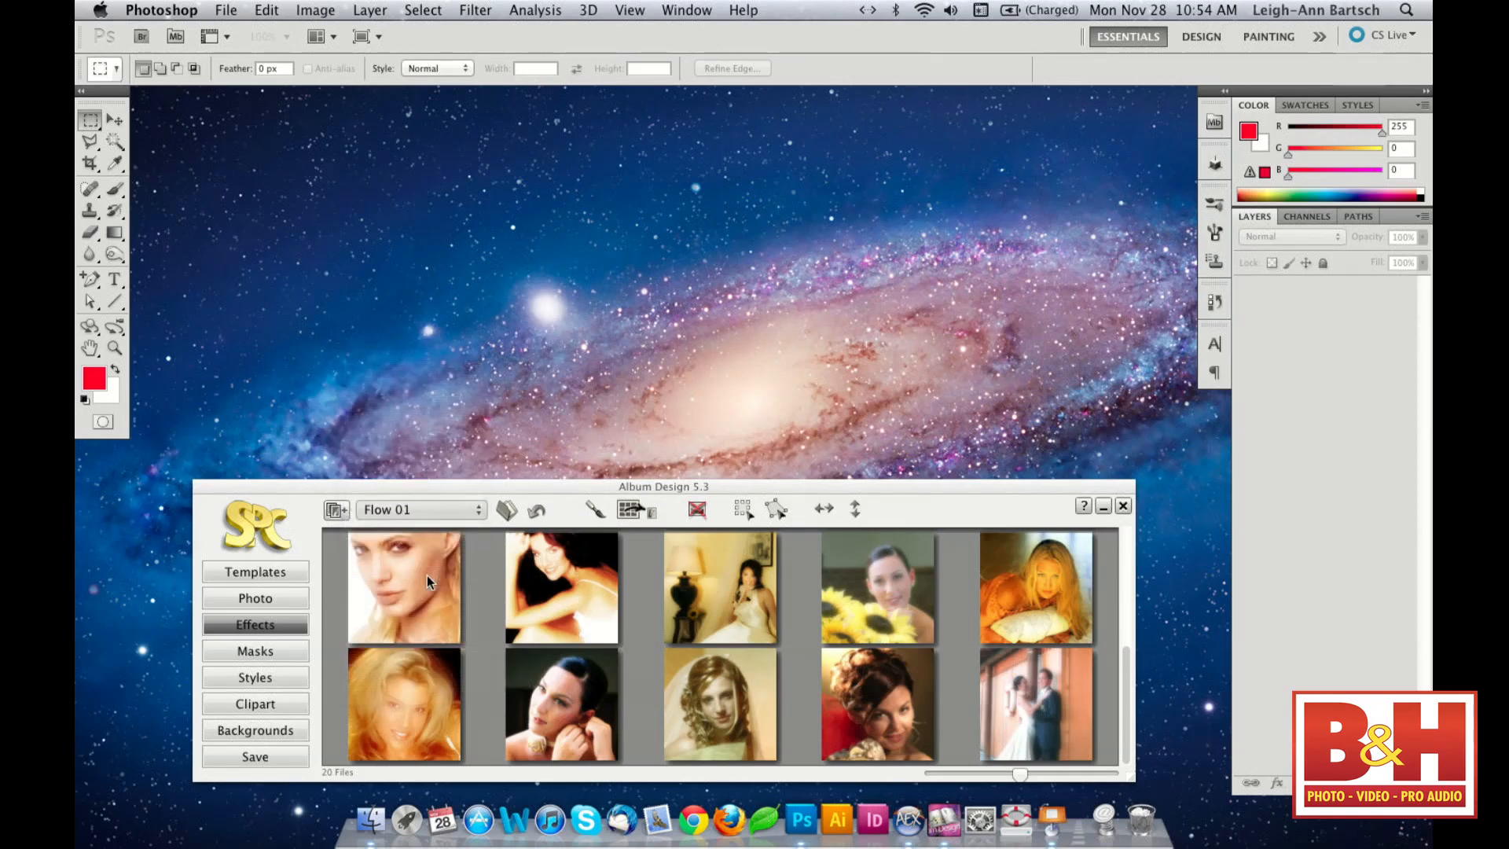
scroll(1120, 613, down, 3)
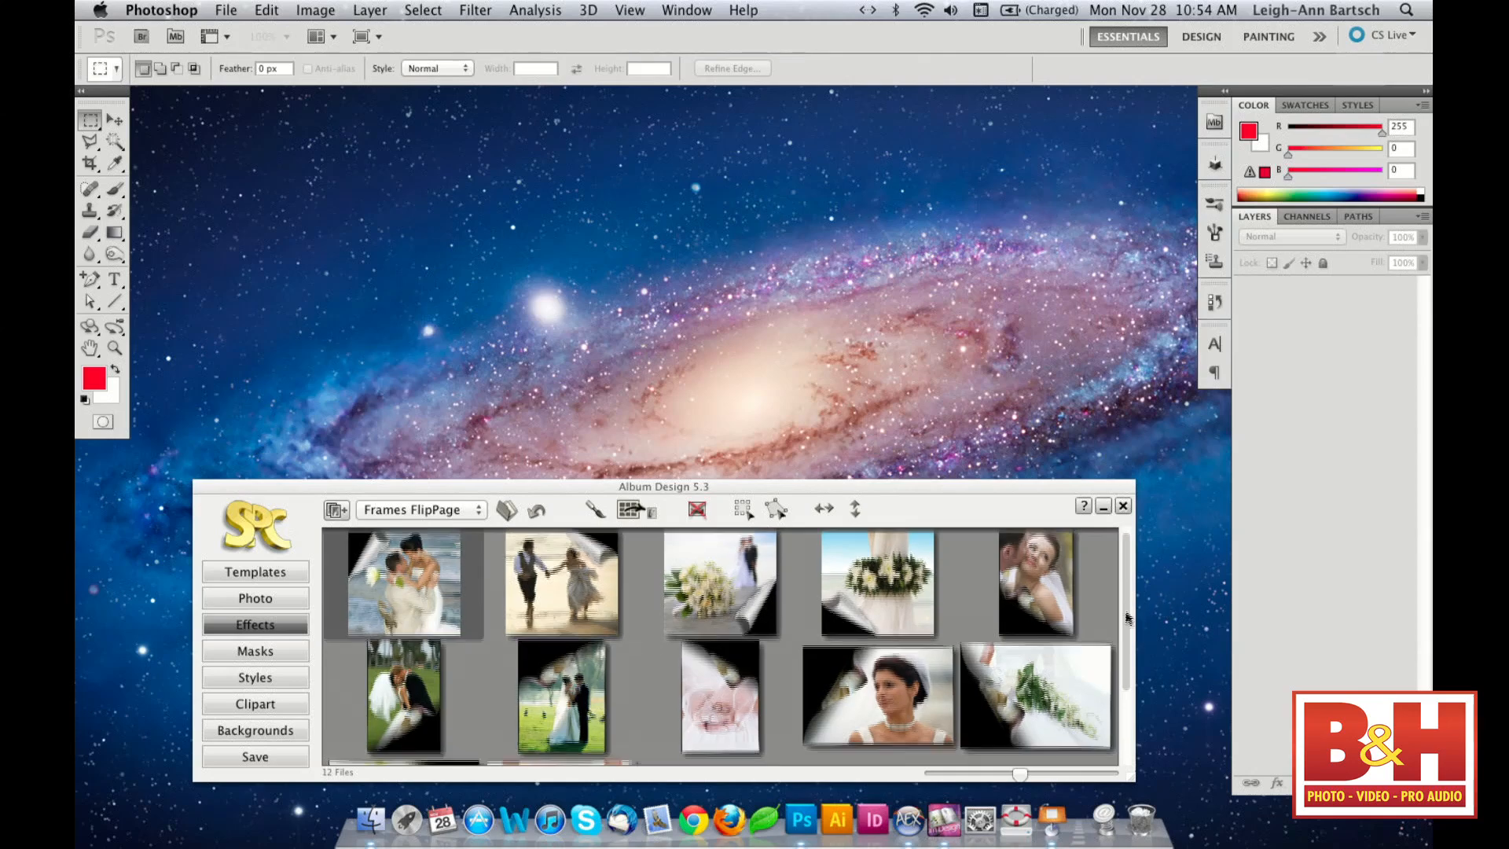
scroll(1106, 550, up, 3)
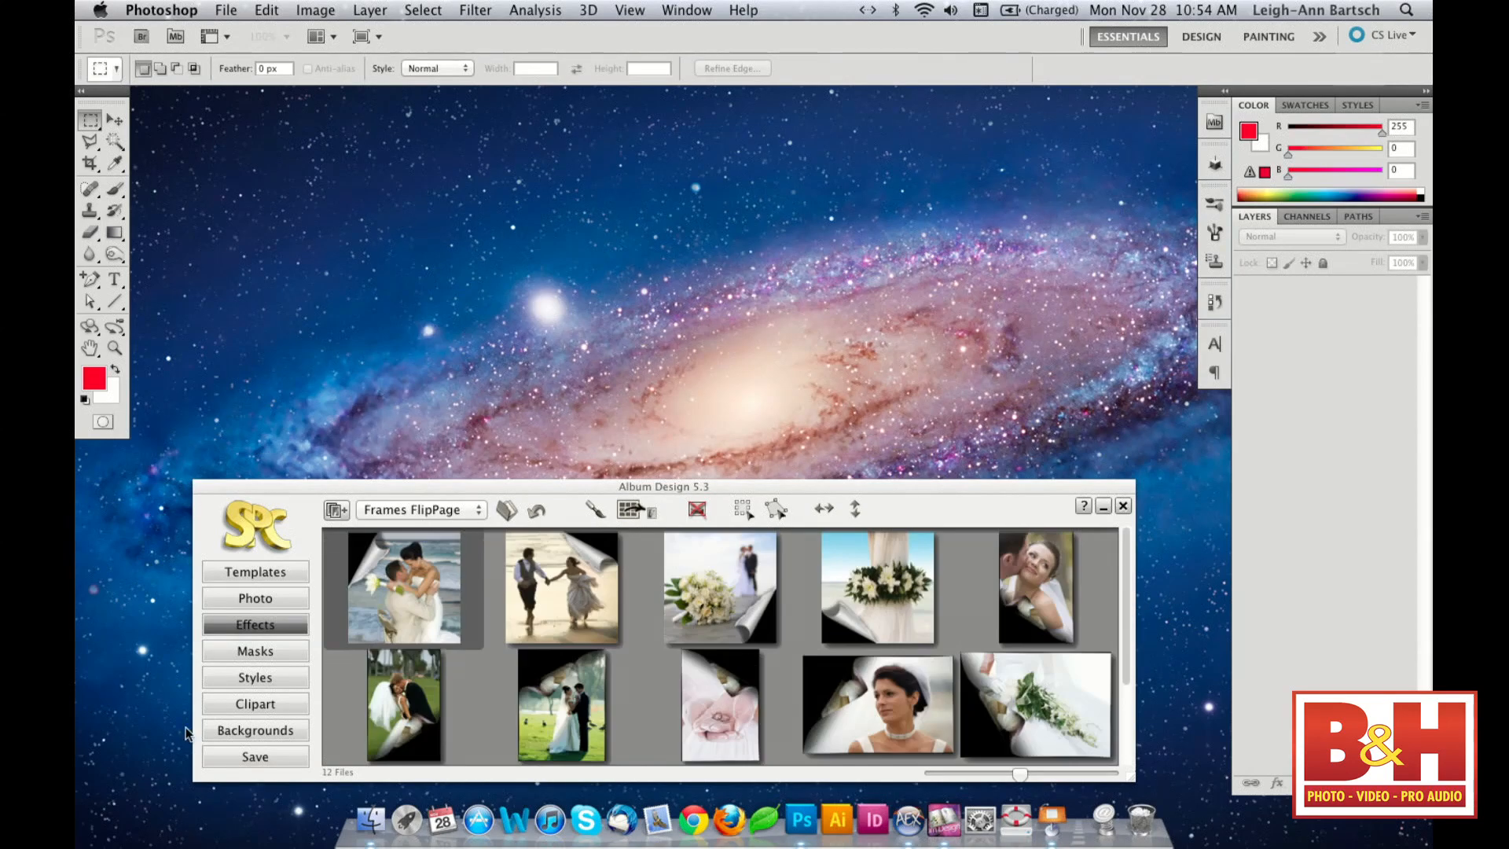
- Display the mask library and view the Dissolve category
click(253, 653)
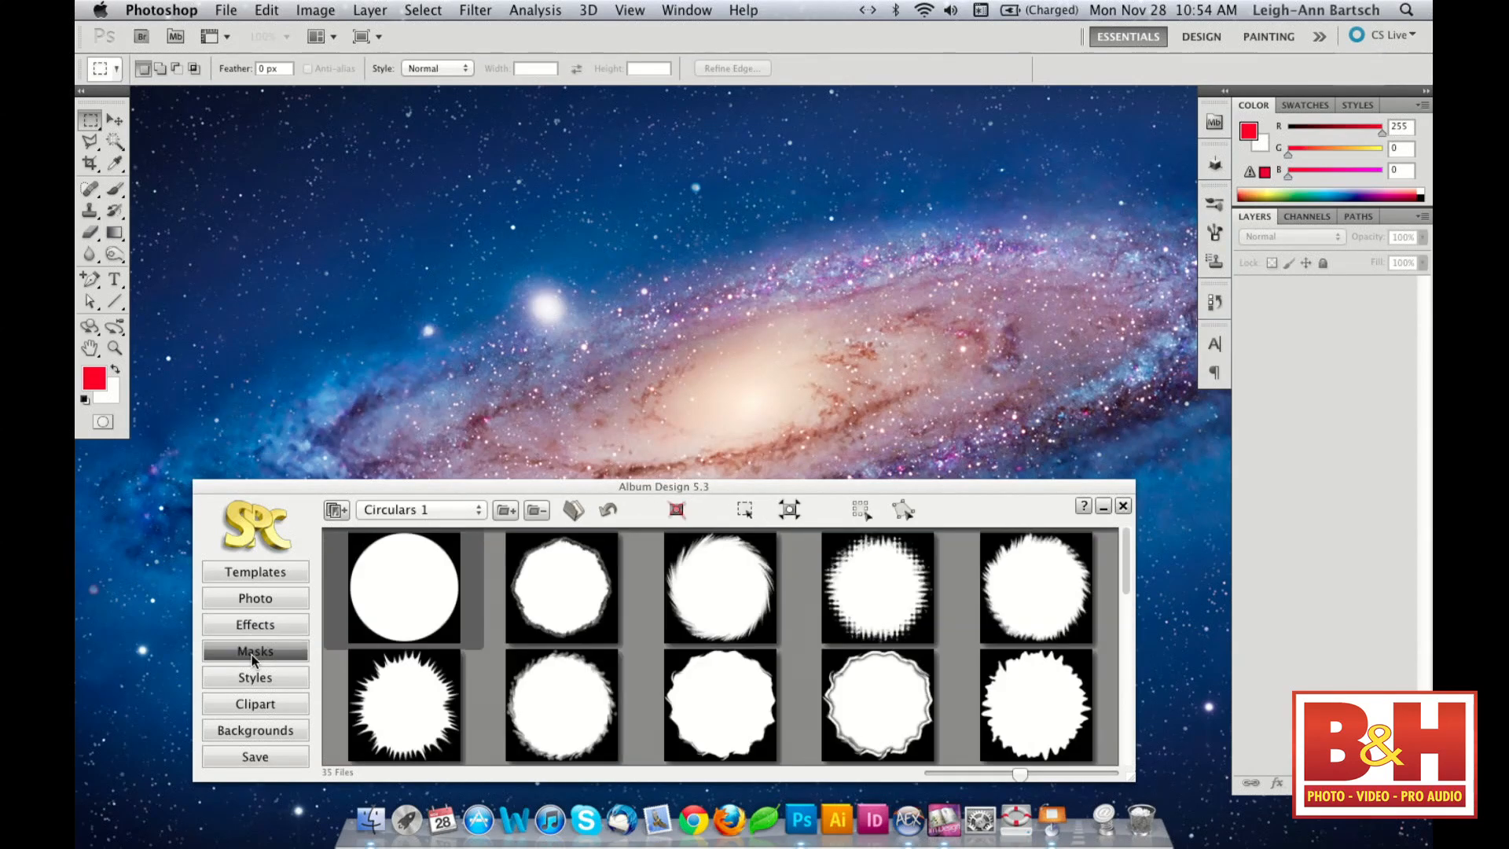
click(460, 510)
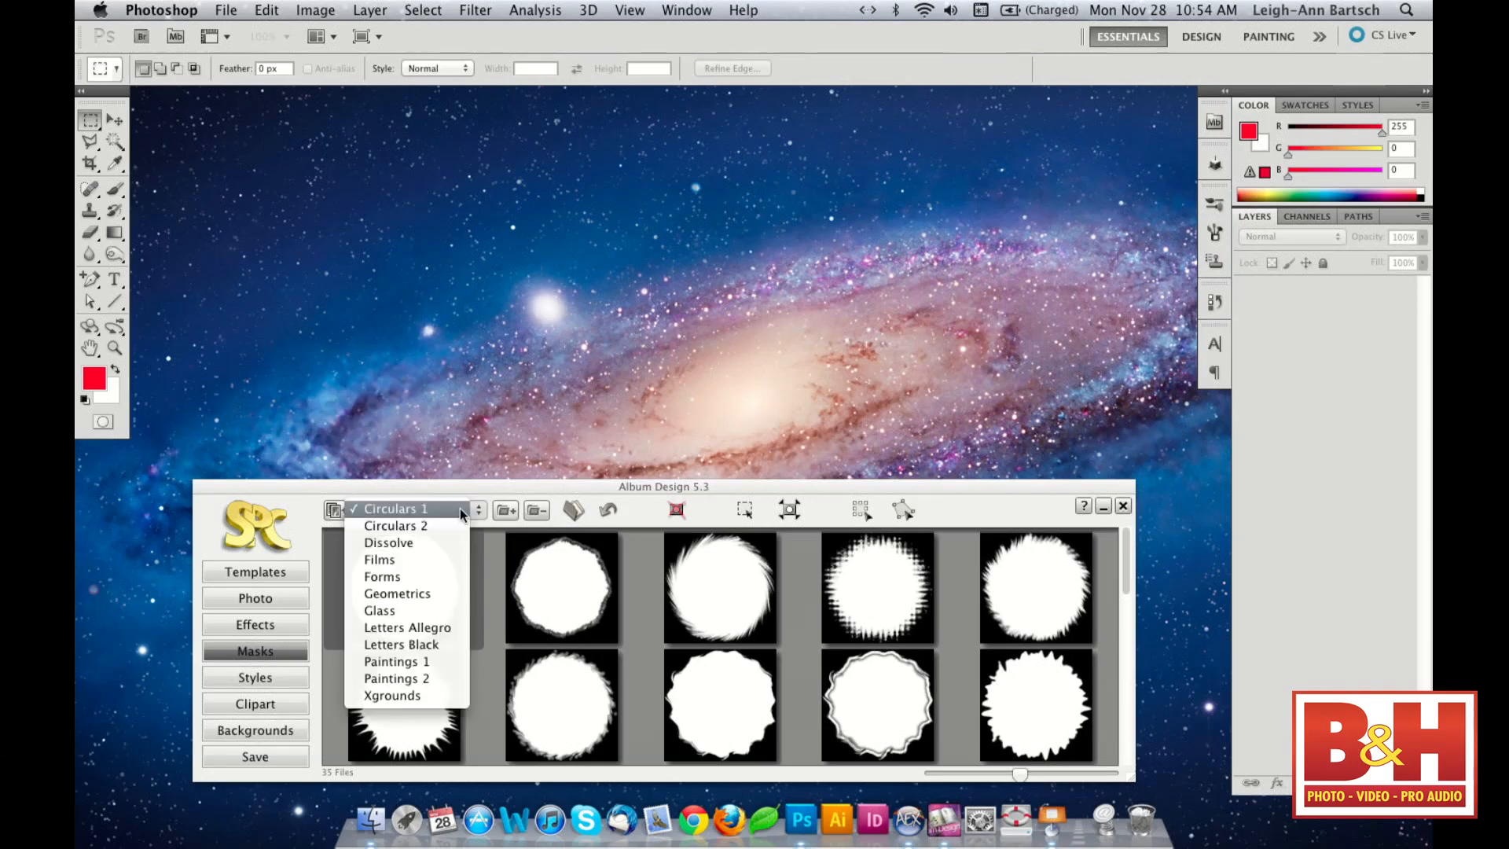
click(432, 543)
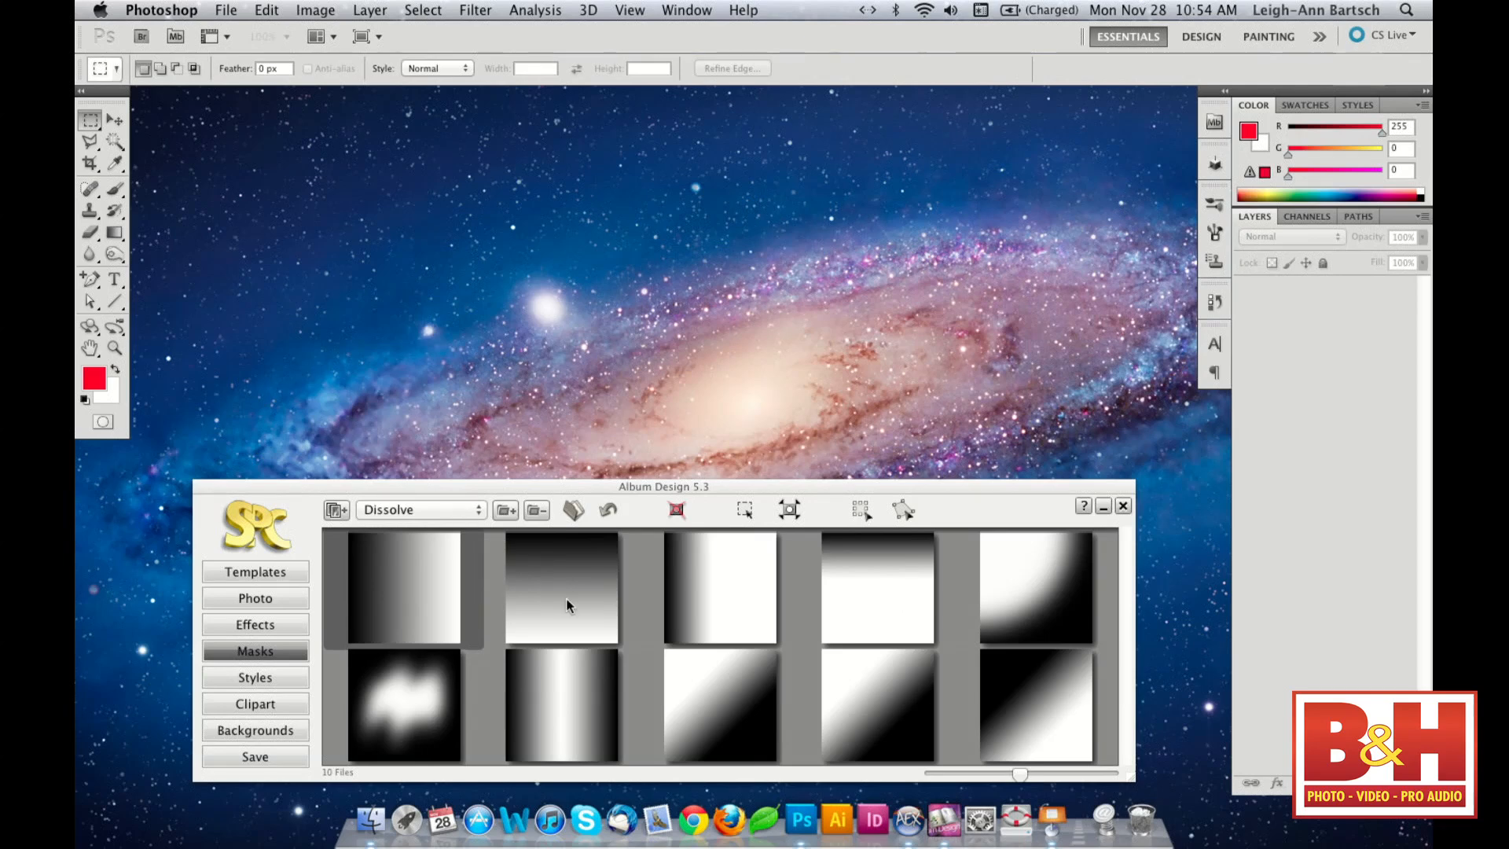
- Browse the style library, examining the Frames and Objects Styles 1 categories
click(272, 678)
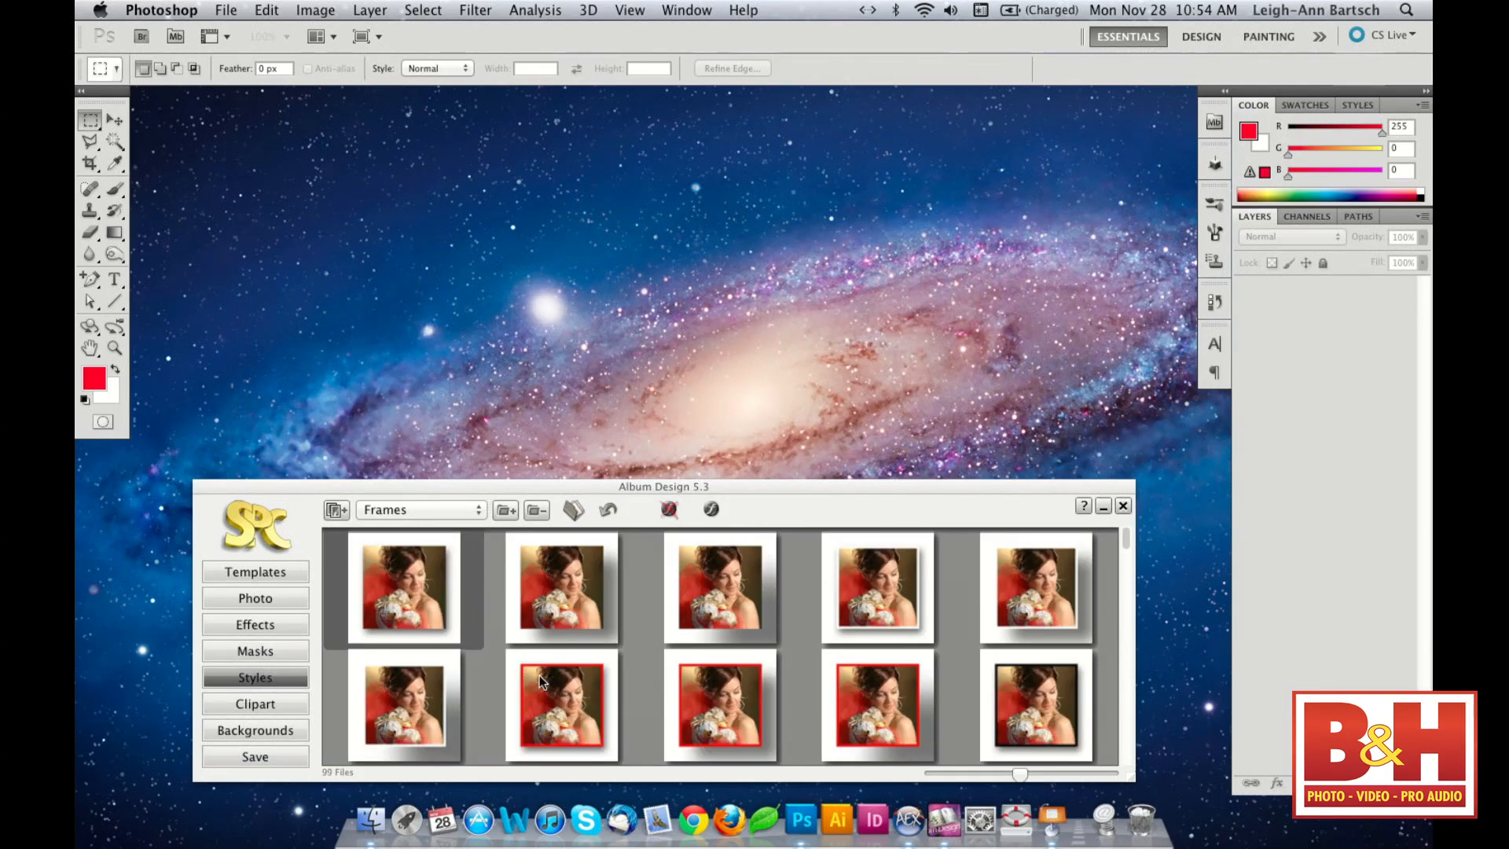
drag(1124, 544, 1129, 481)
click(480, 511)
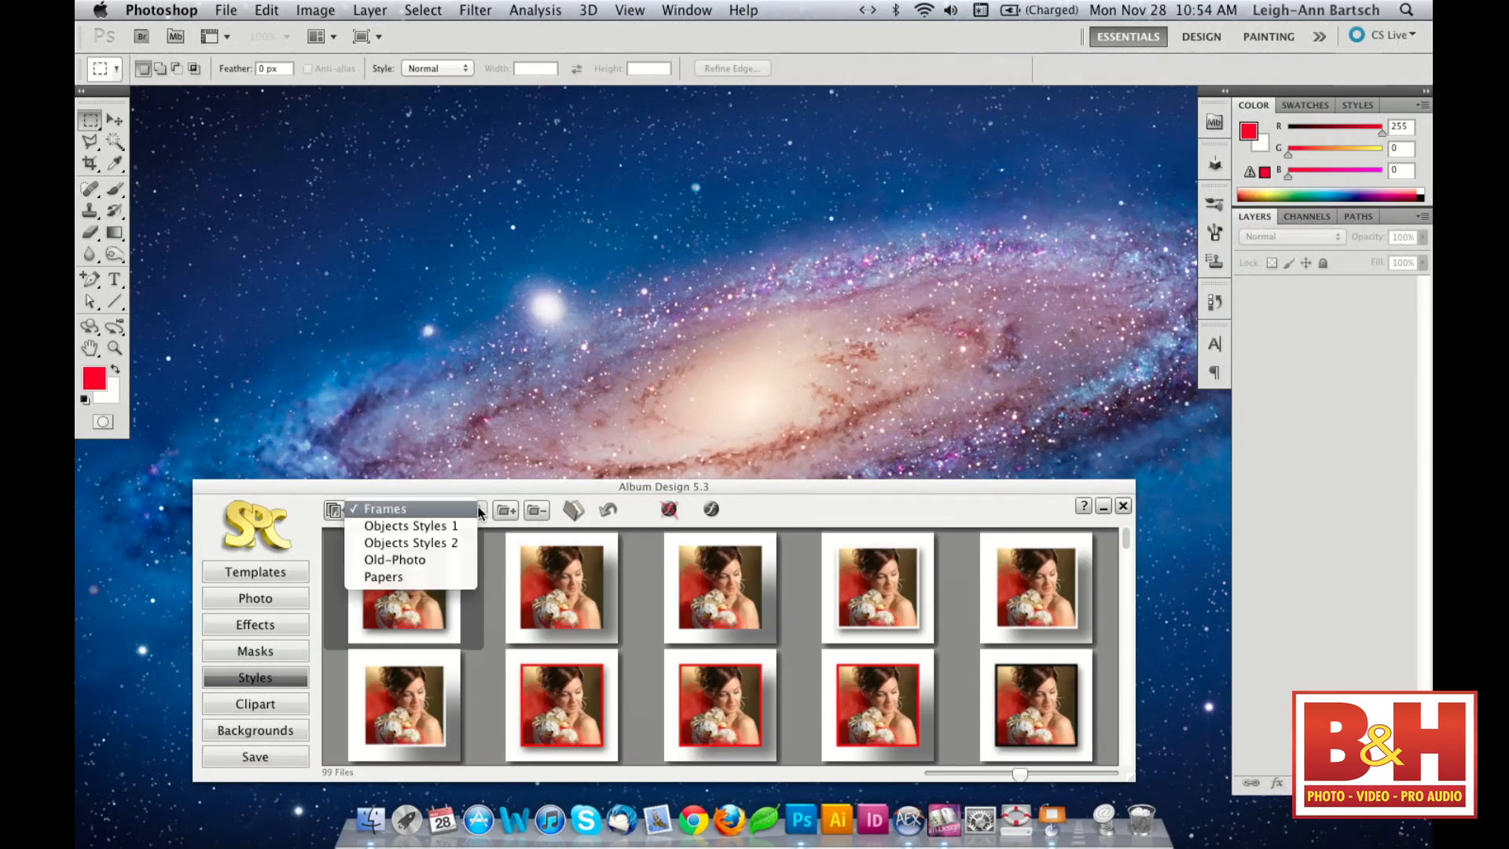
click(462, 527)
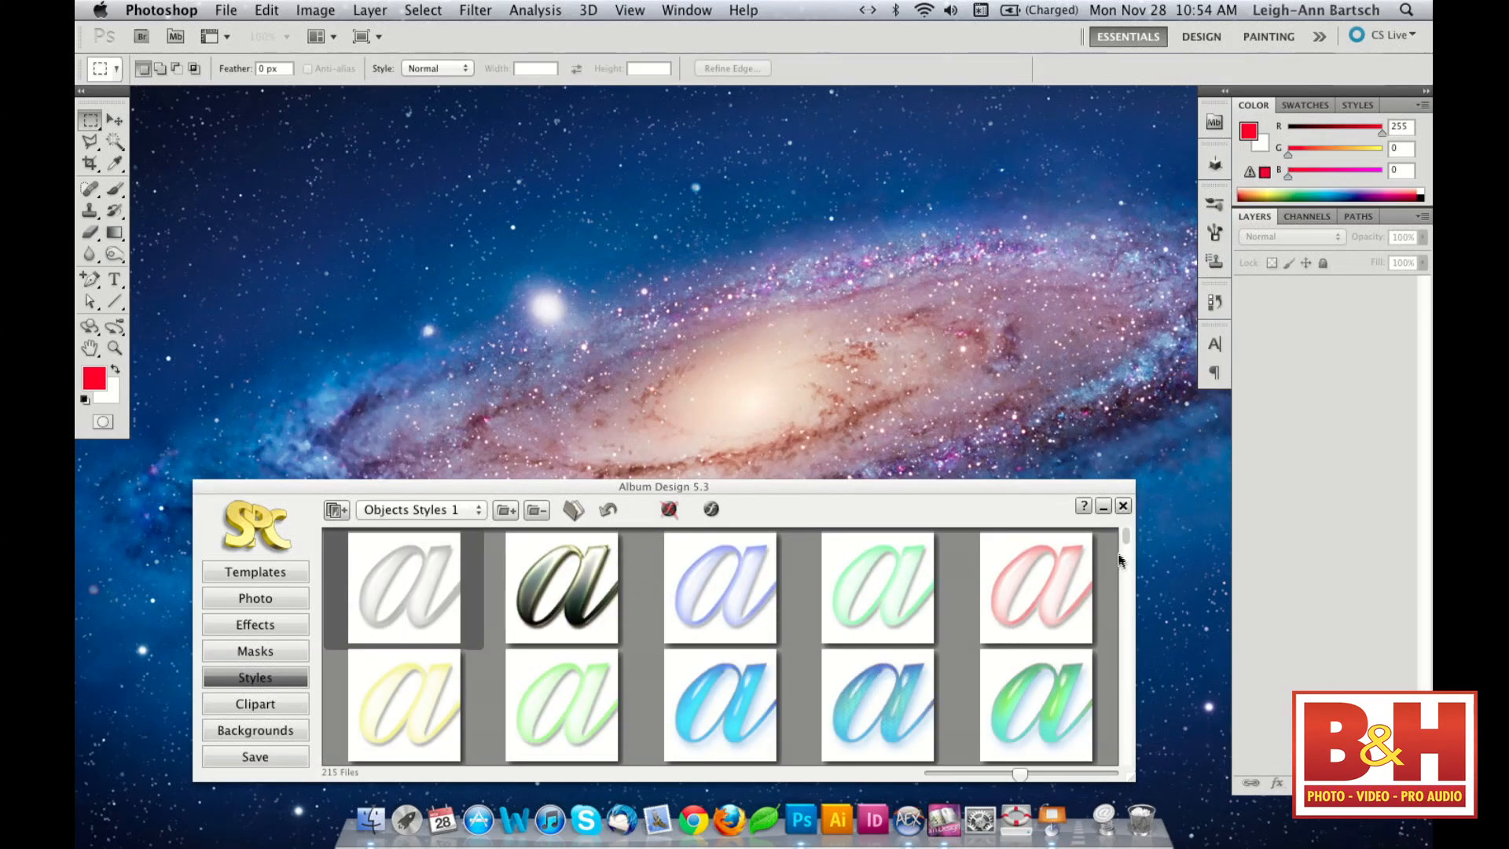
scroll(1126, 540, down, 2)
drag(1126, 539, 1126, 582)
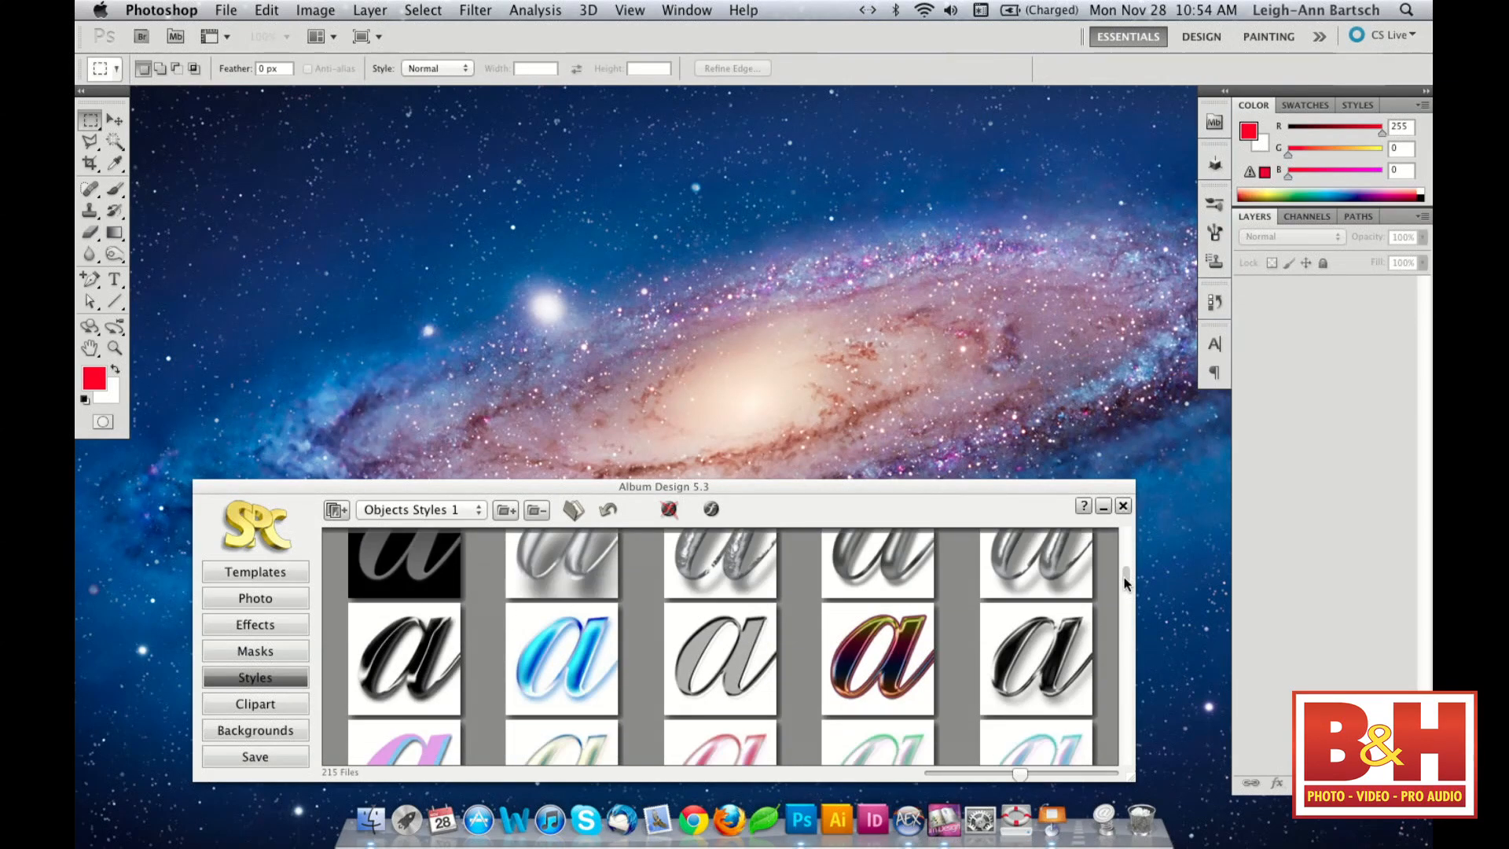
drag(1124, 582, 1123, 542)
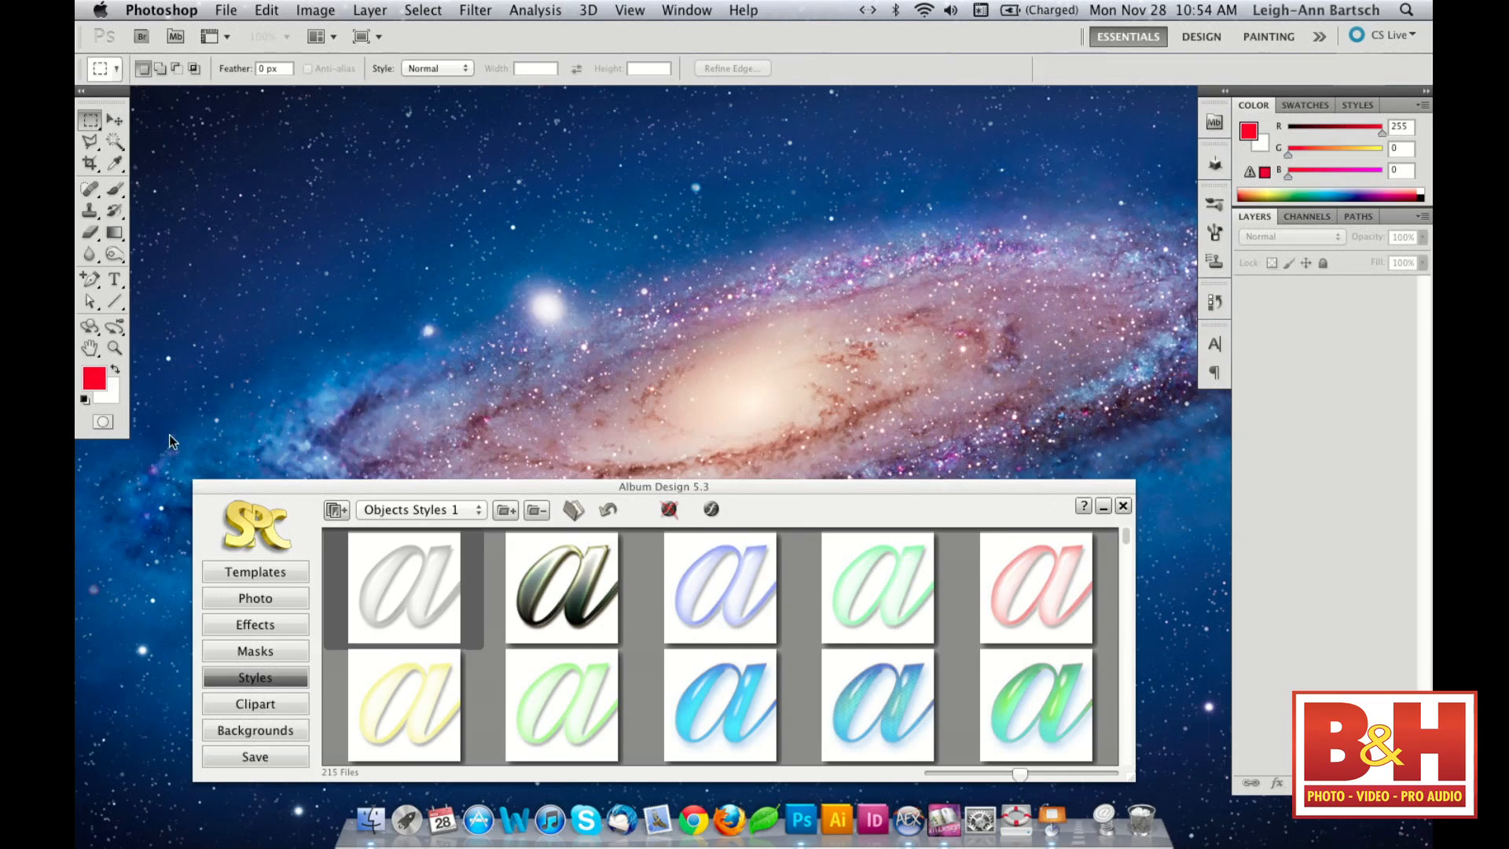
- Browse the clipart library, viewing the Baby, Swirls and Object categories
click(245, 703)
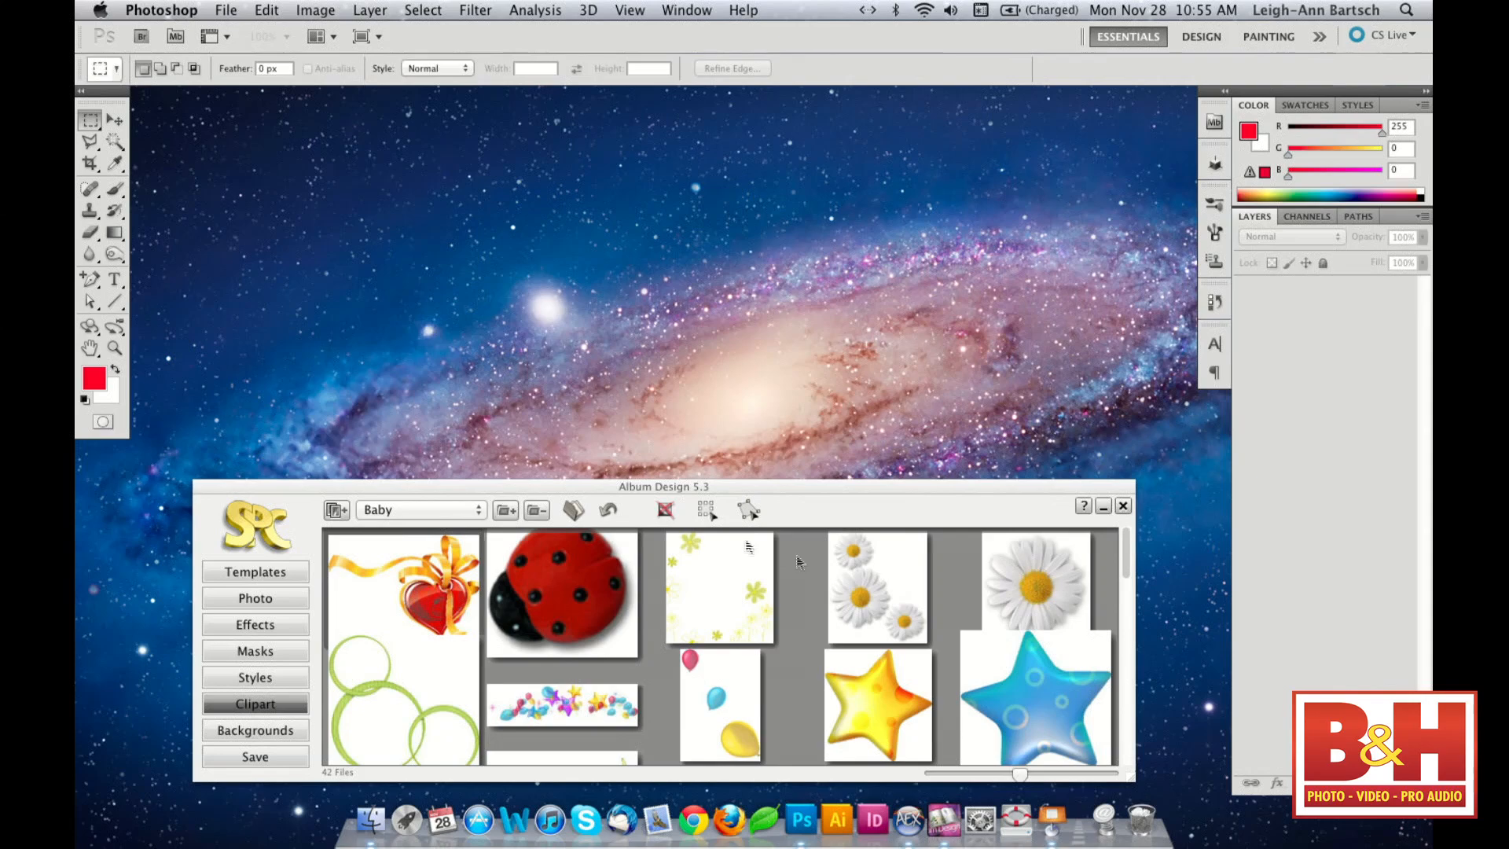
click(461, 513)
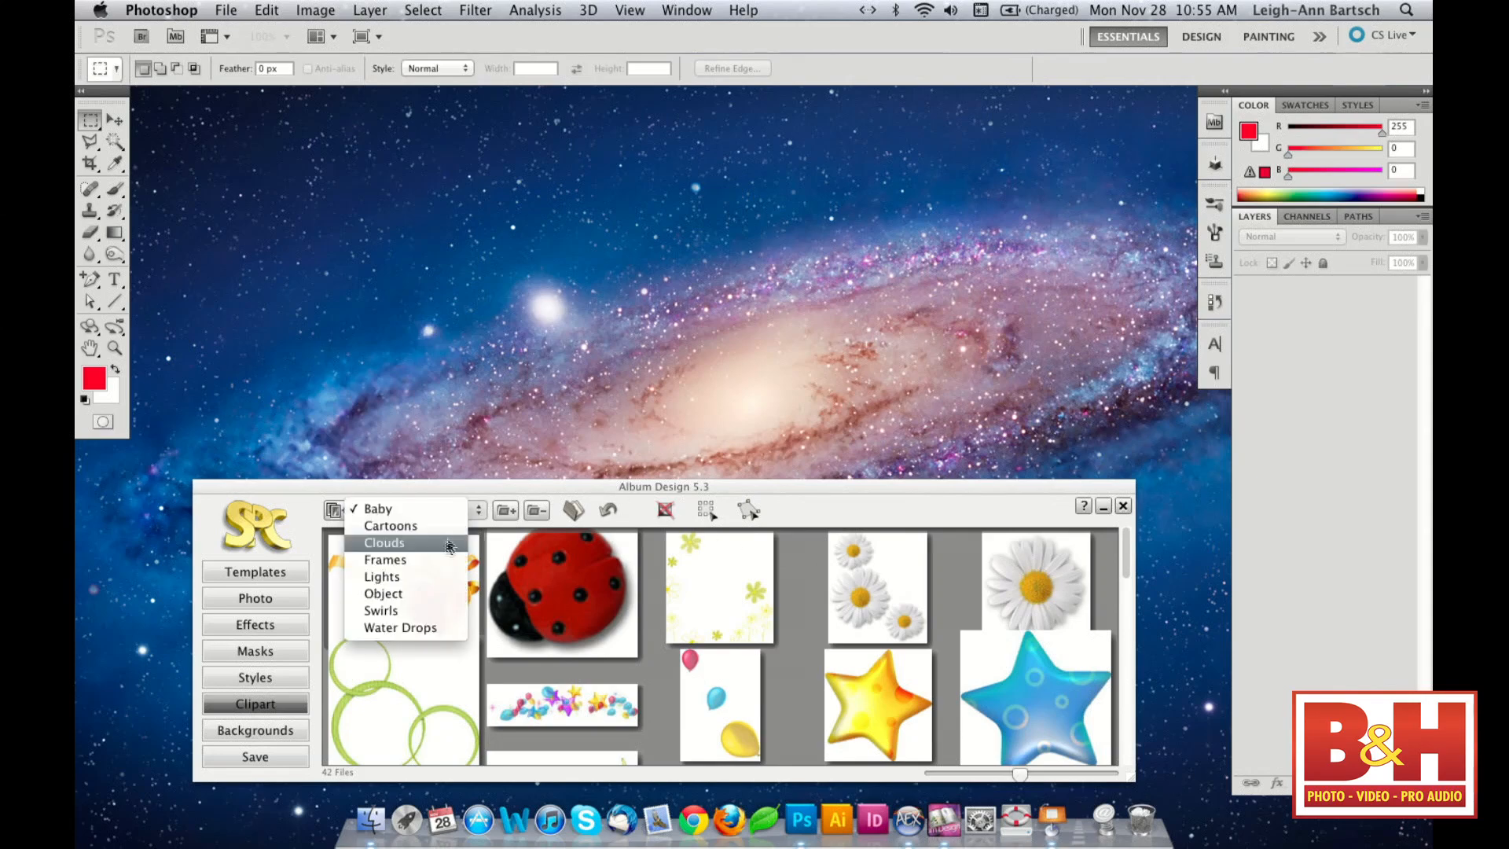
click(414, 610)
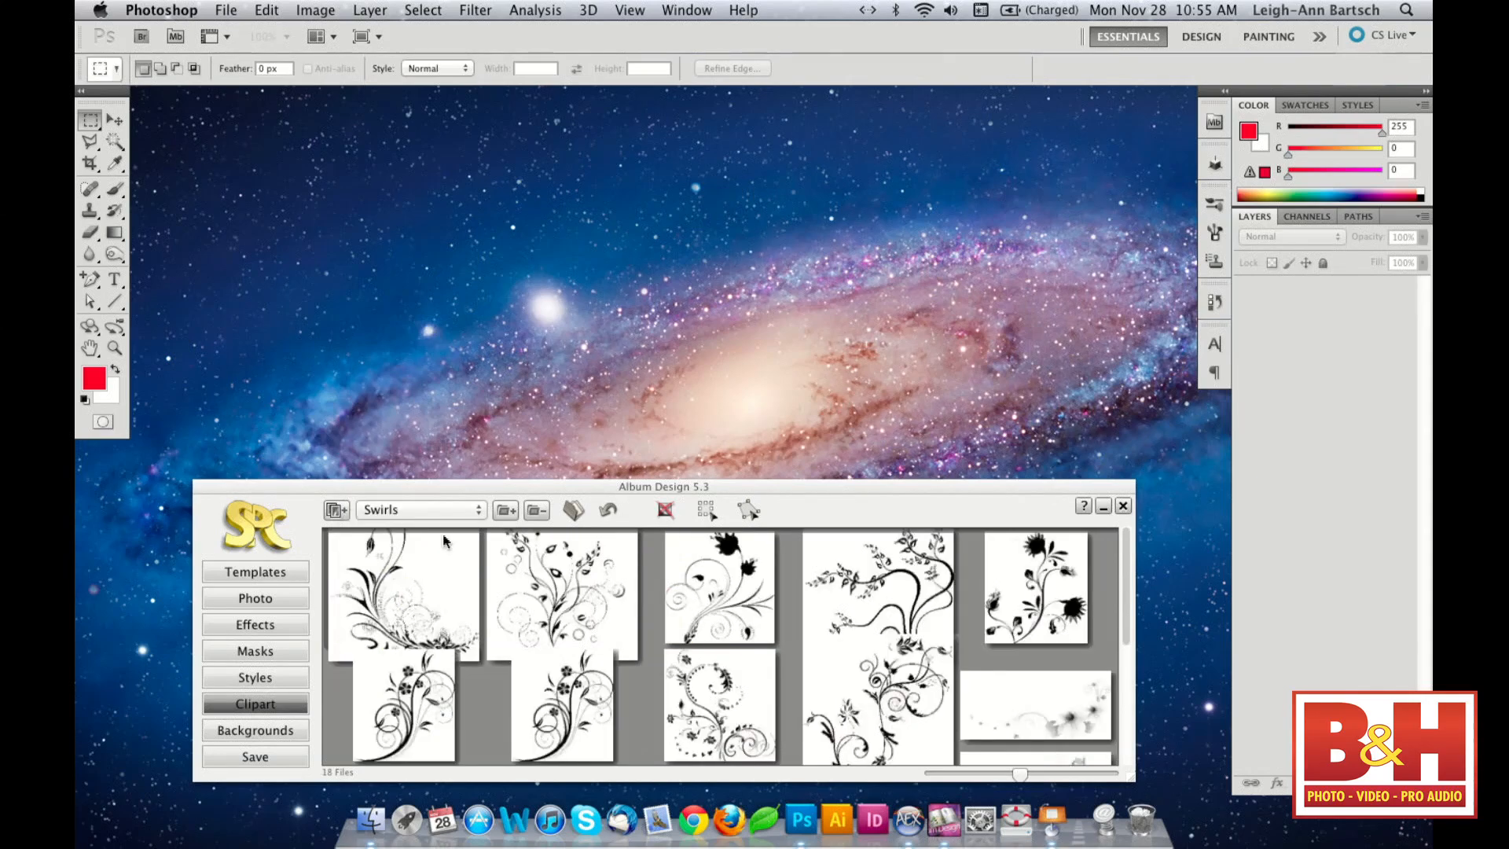
click(437, 509)
click(433, 492)
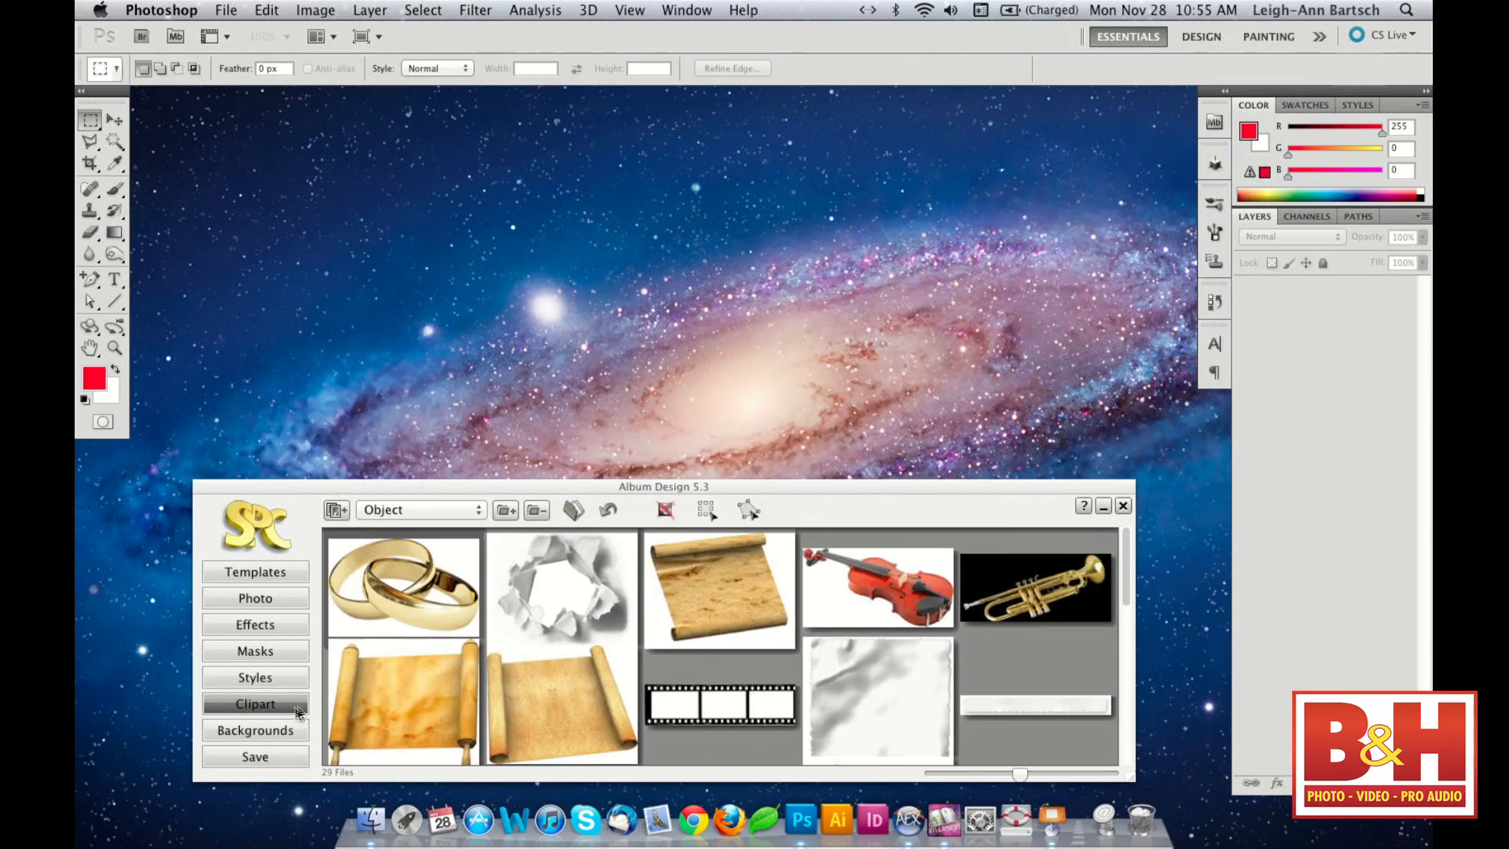
- View the Babys backgrounds and check the background categories, and display the album saving options
click(270, 733)
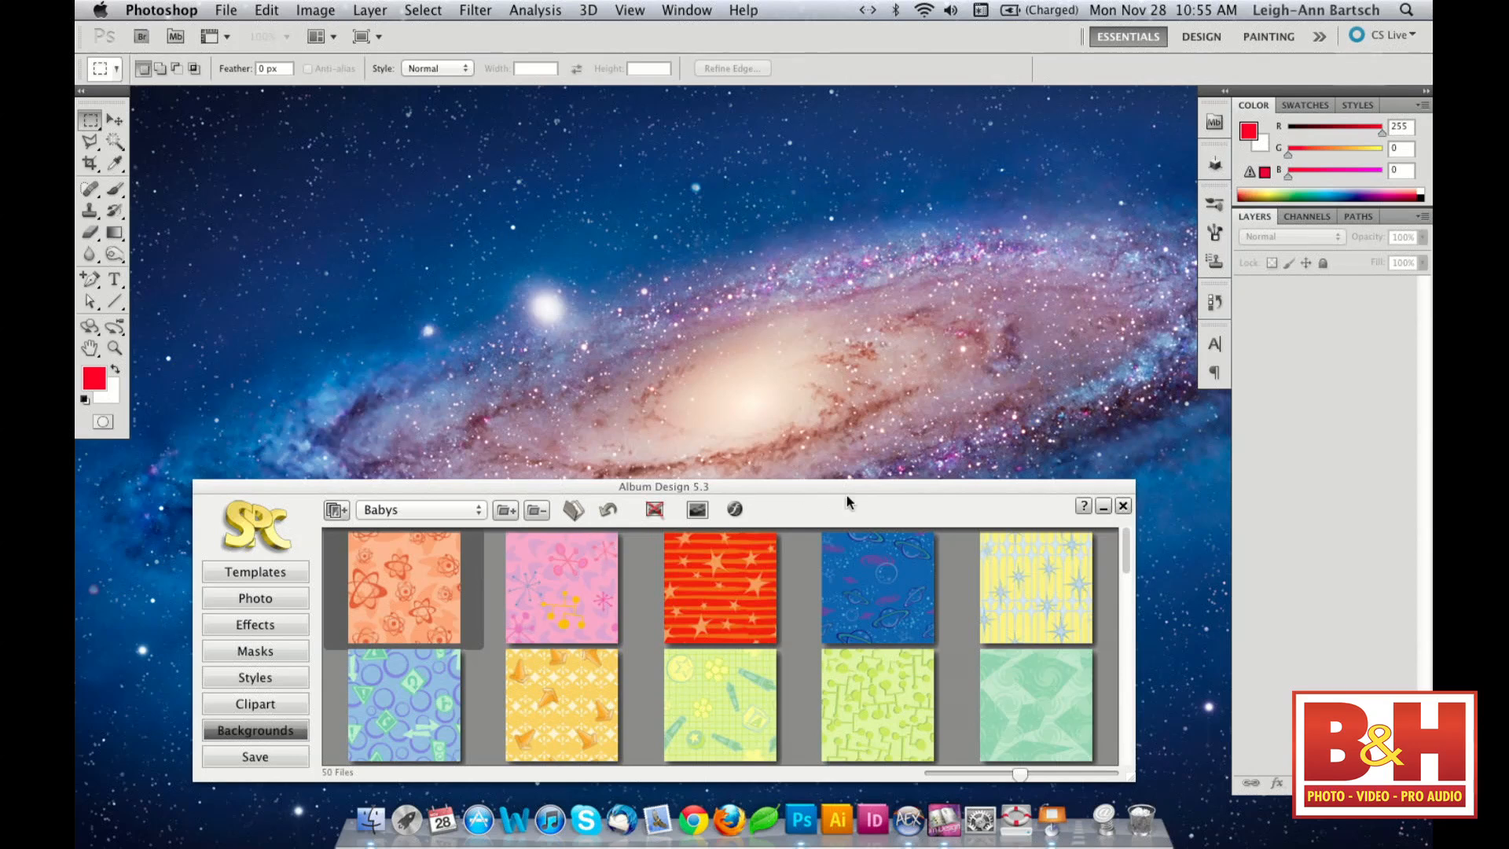
click(477, 511)
click(477, 510)
click(265, 761)
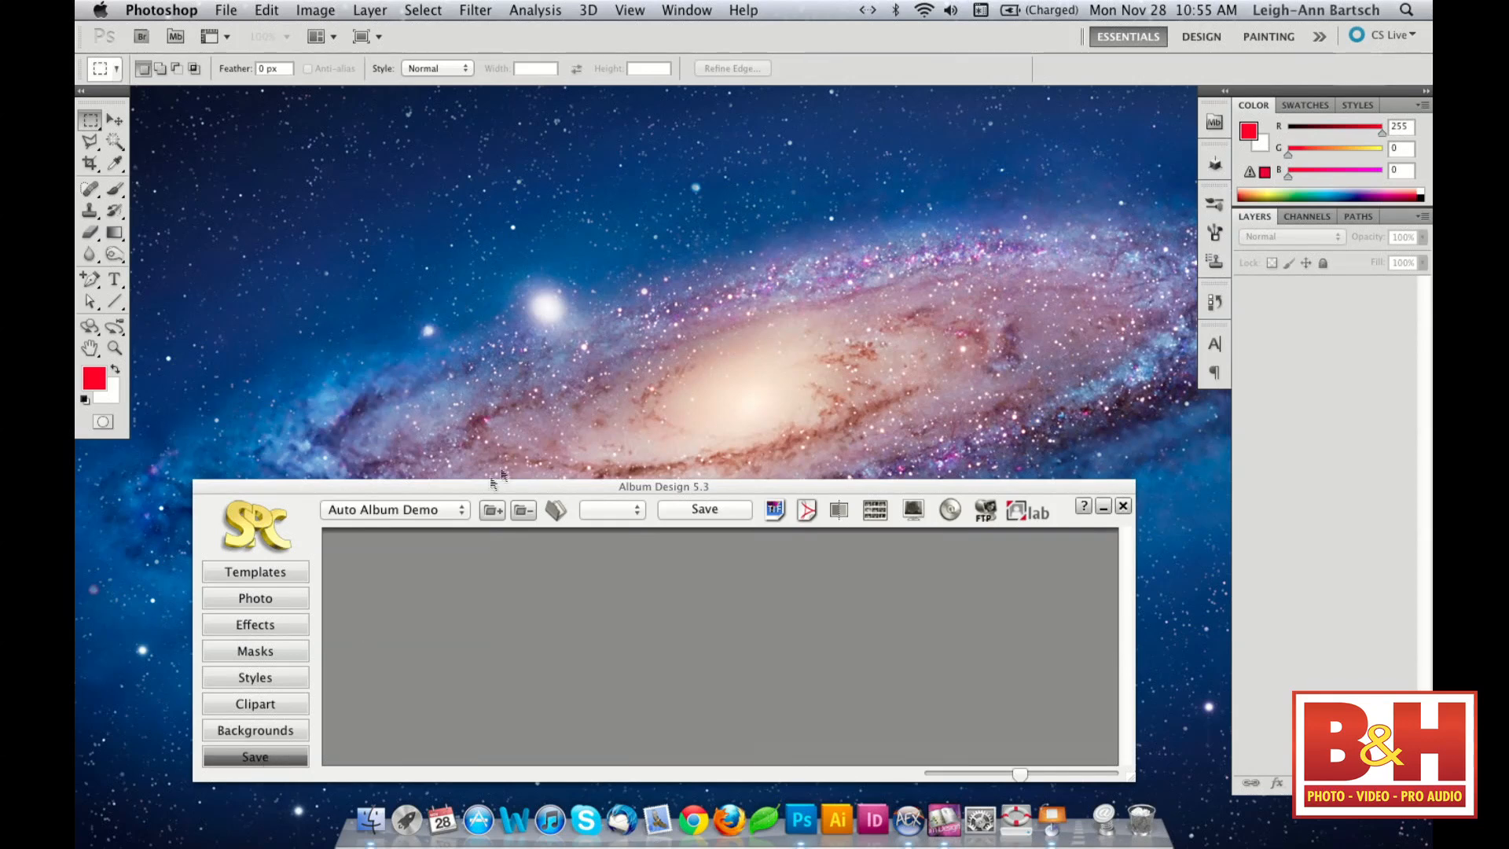
- Switch the saving view to Sample Project and check the list of available page numbers, keeping the current one
click(452, 513)
click(446, 524)
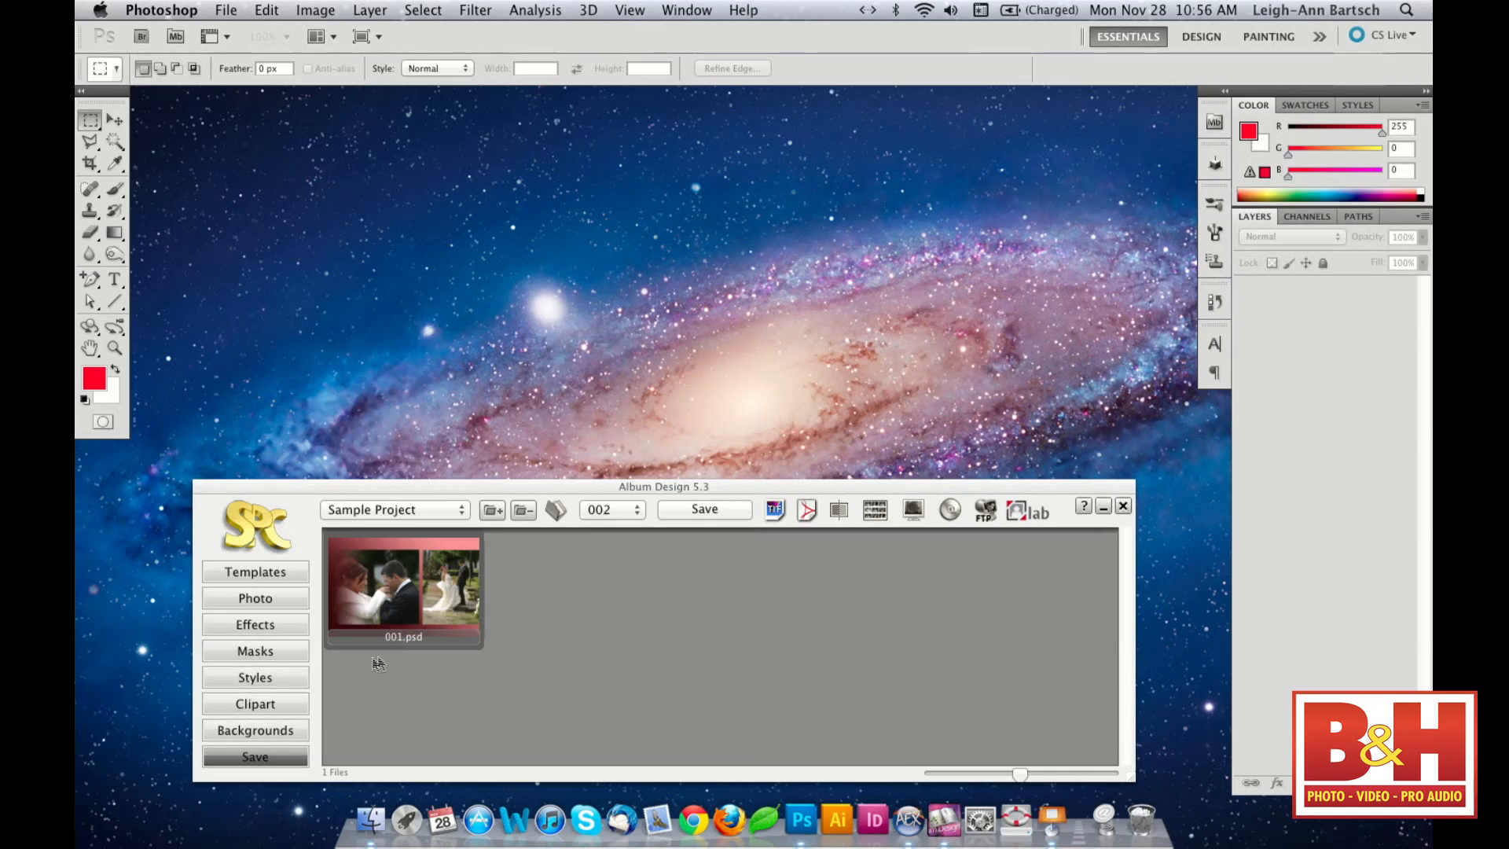
click(638, 511)
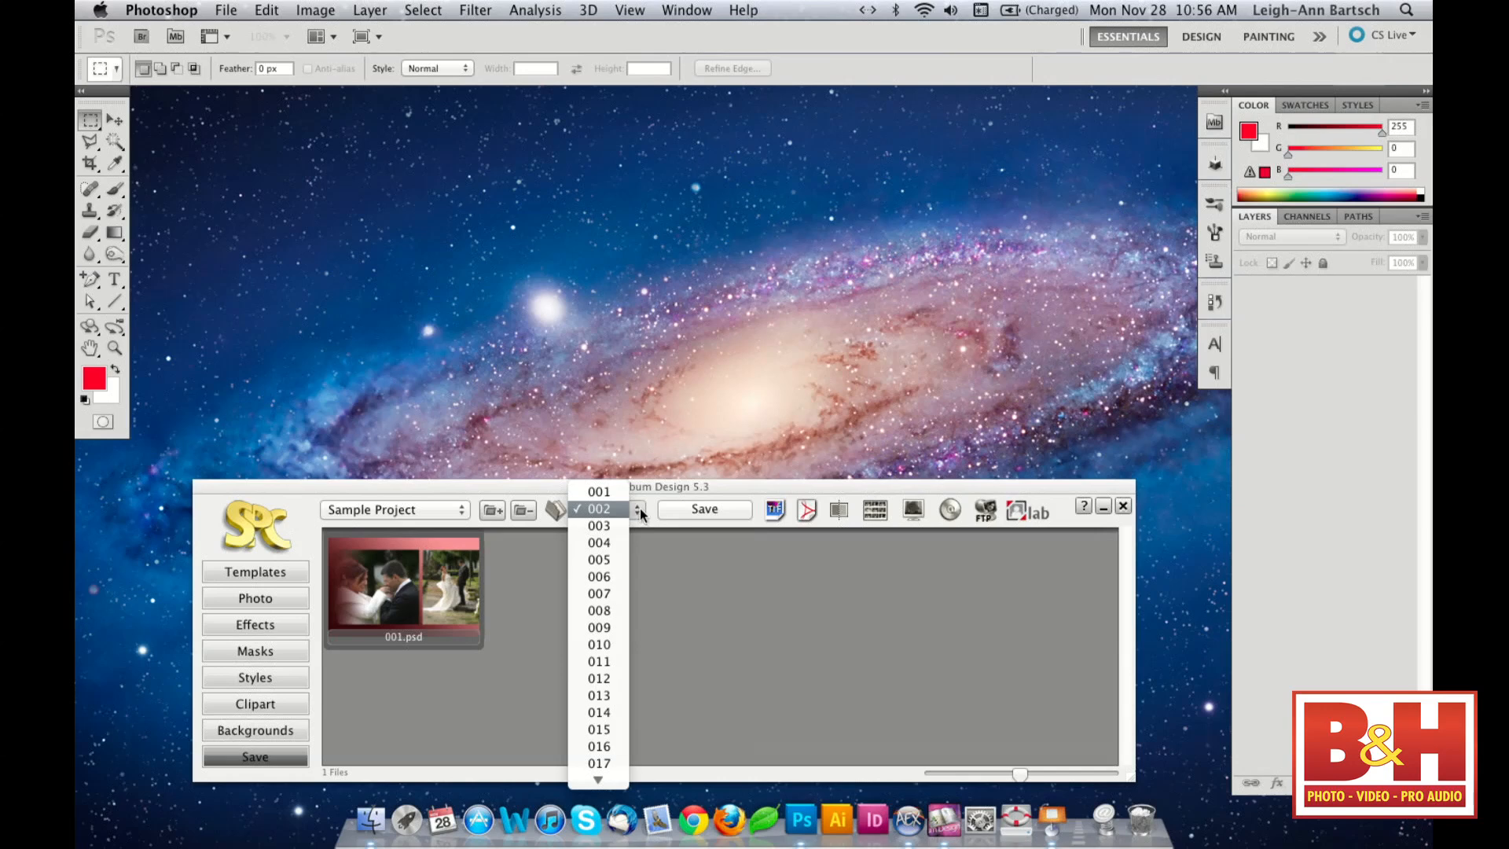
click(789, 602)
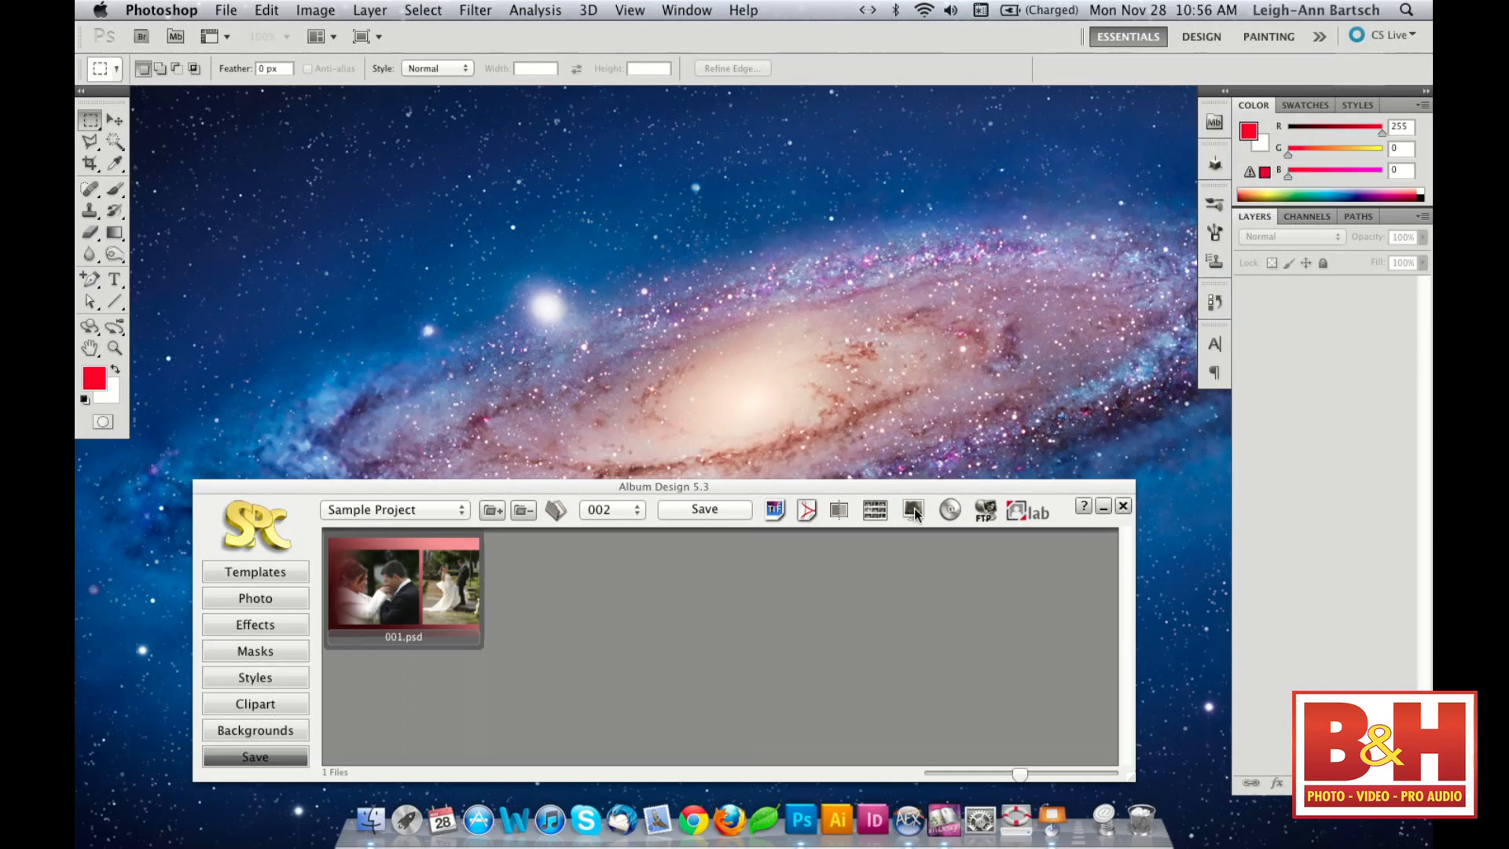
- View the FTP upload window and its server preferences without changing them, and close the upload and Finder windows
click(985, 512)
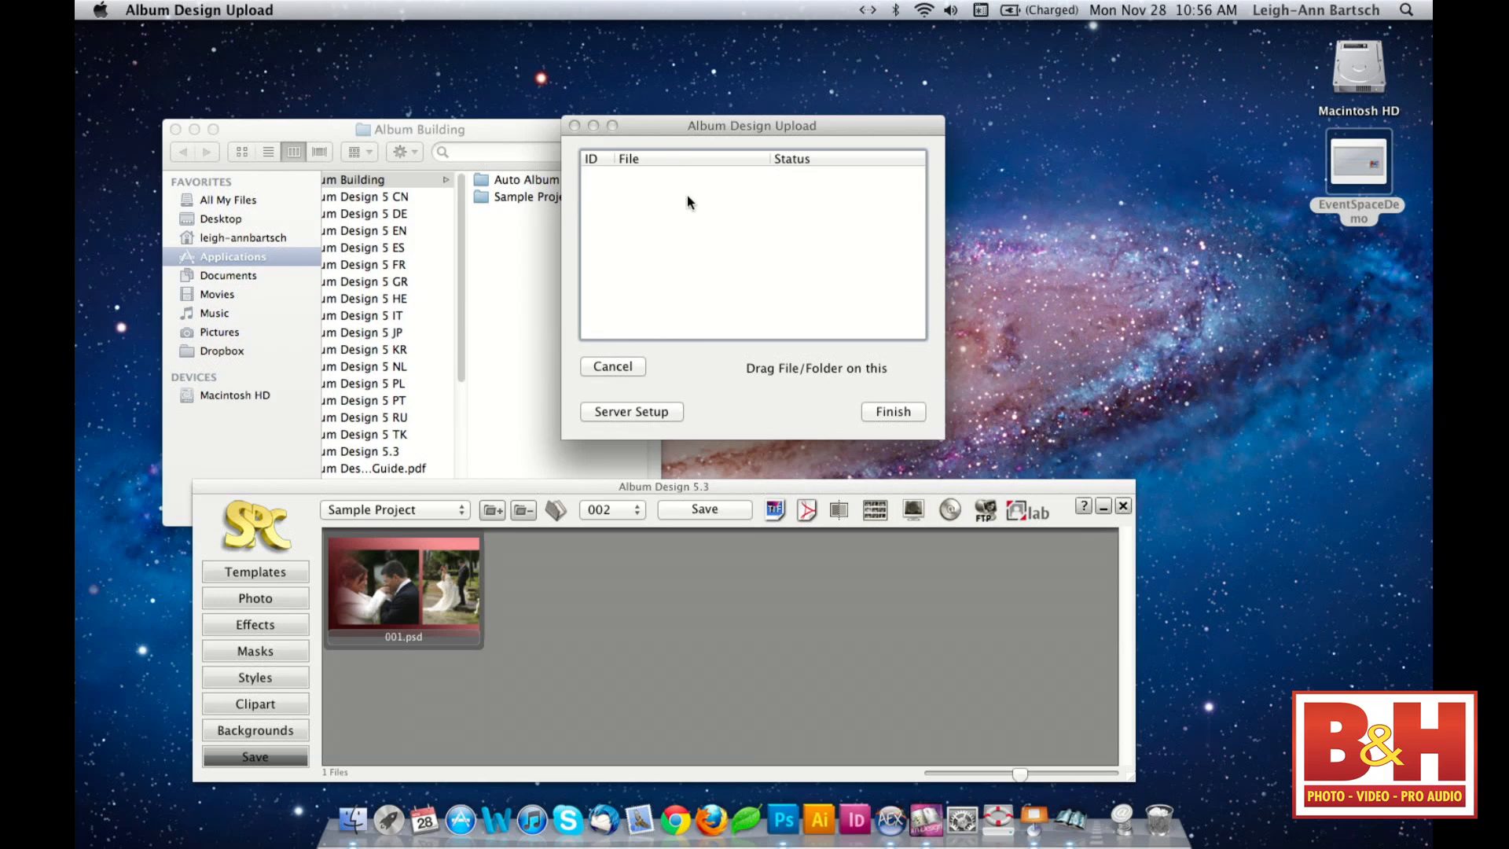
click(616, 415)
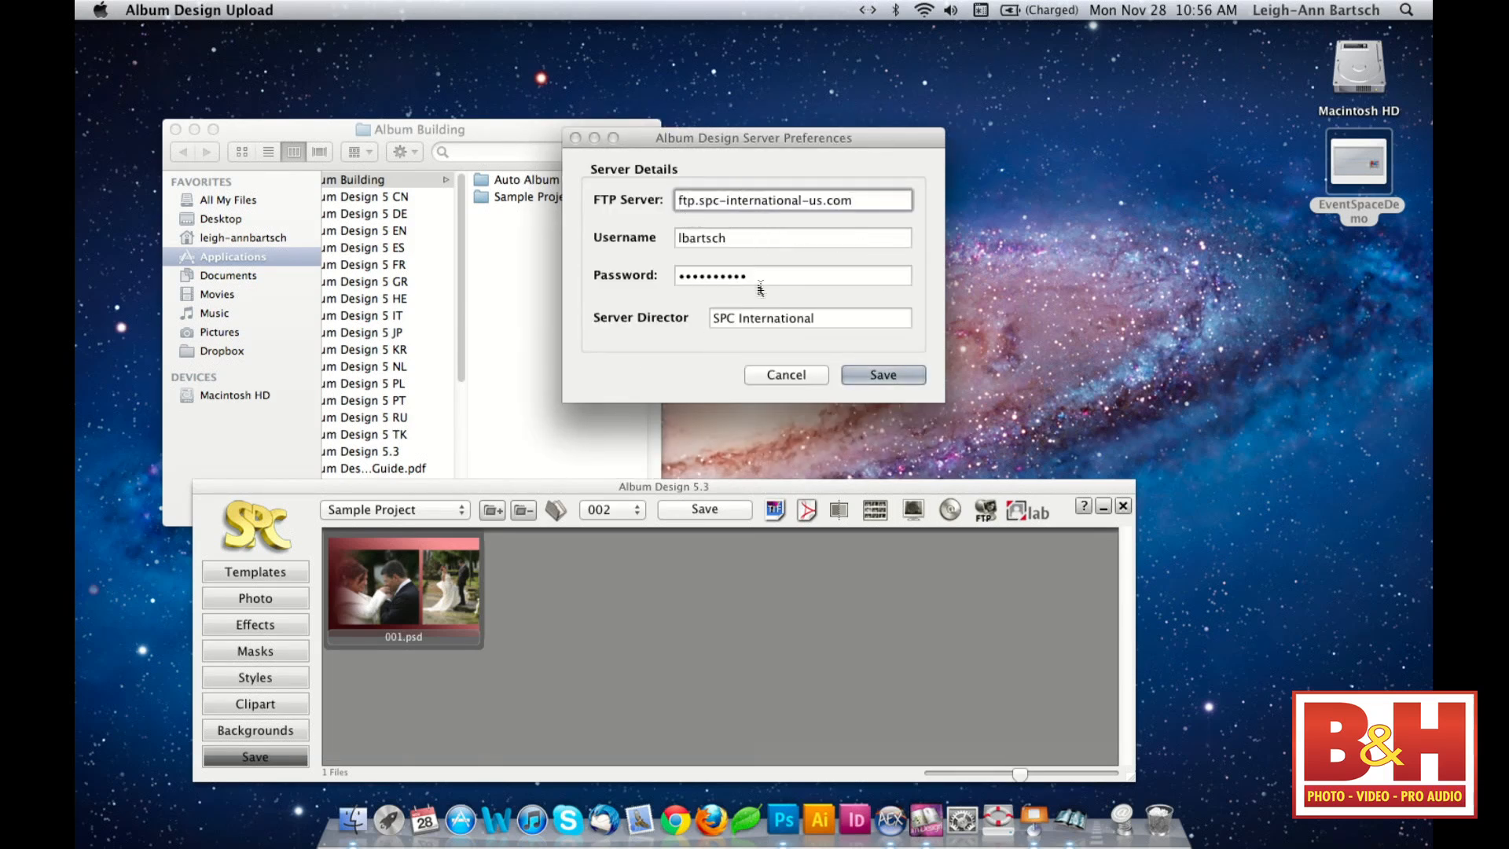
click(770, 376)
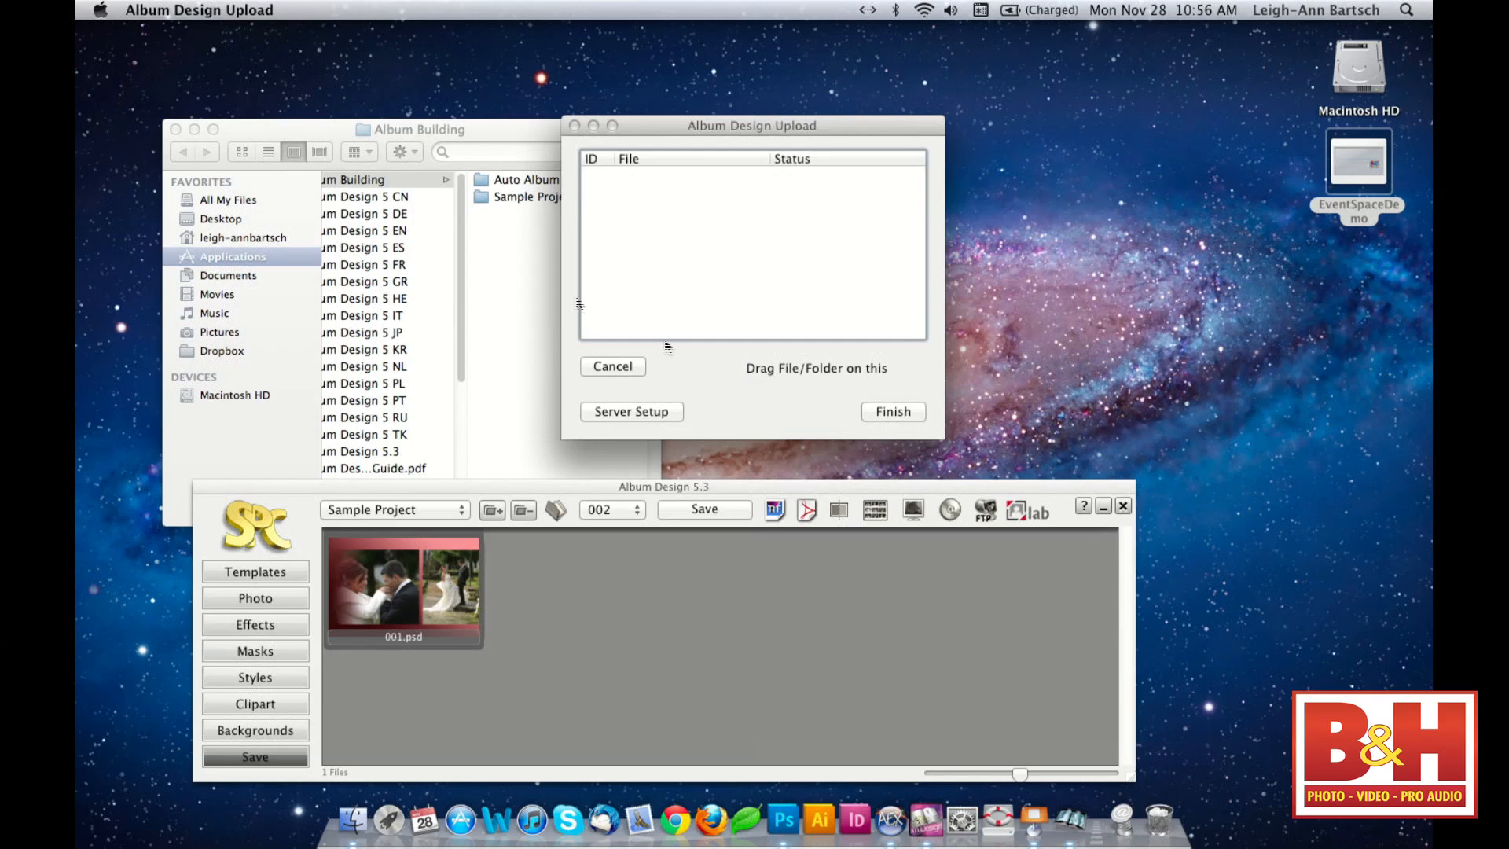
click(613, 366)
click(890, 413)
click(175, 129)
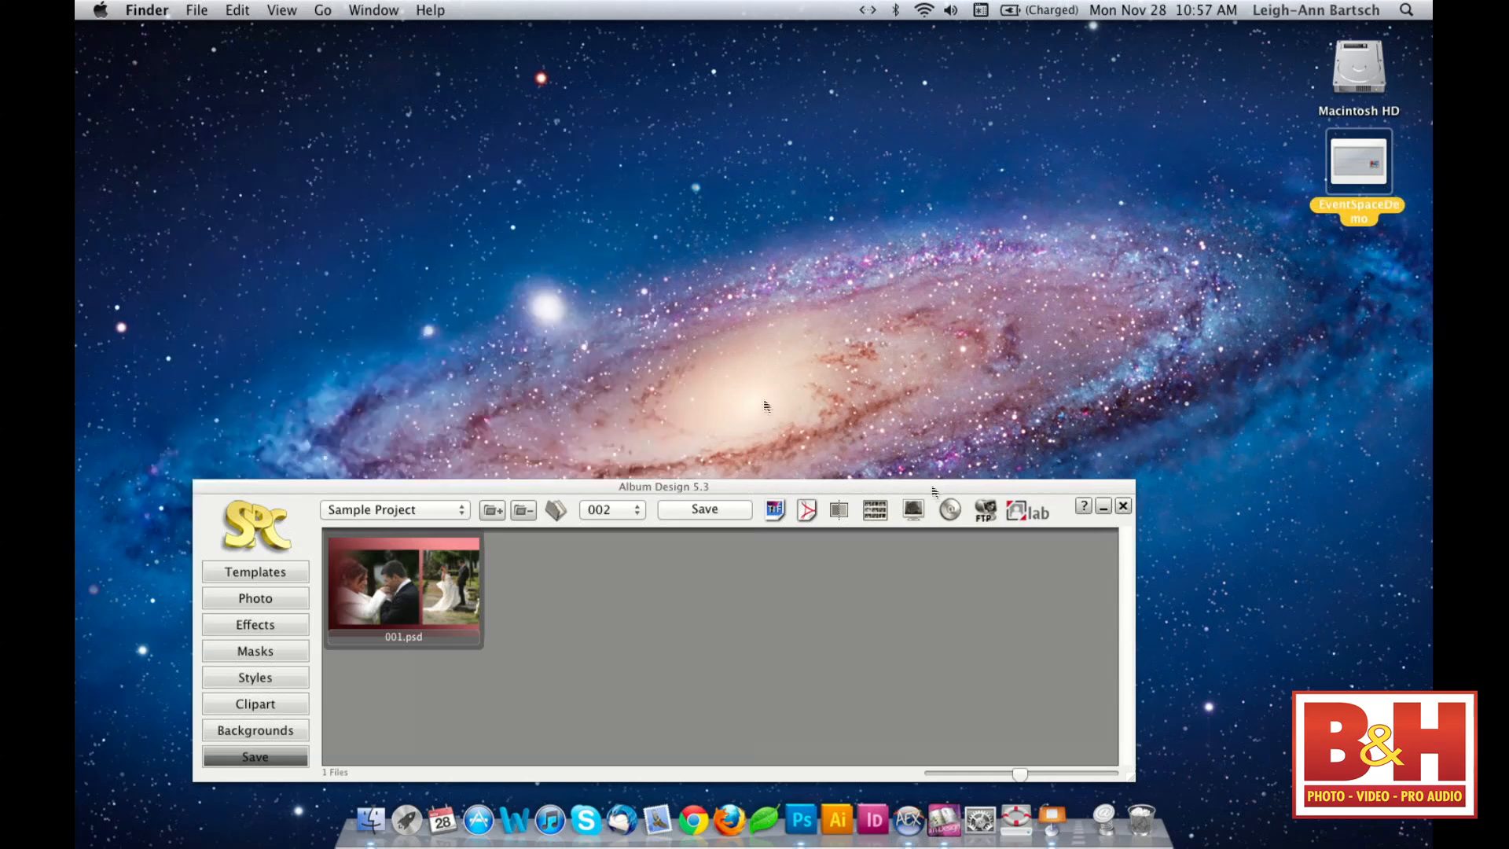
- View the lab export form's customer data fields, cancel the export, and switch back to Photoshop
click(1026, 515)
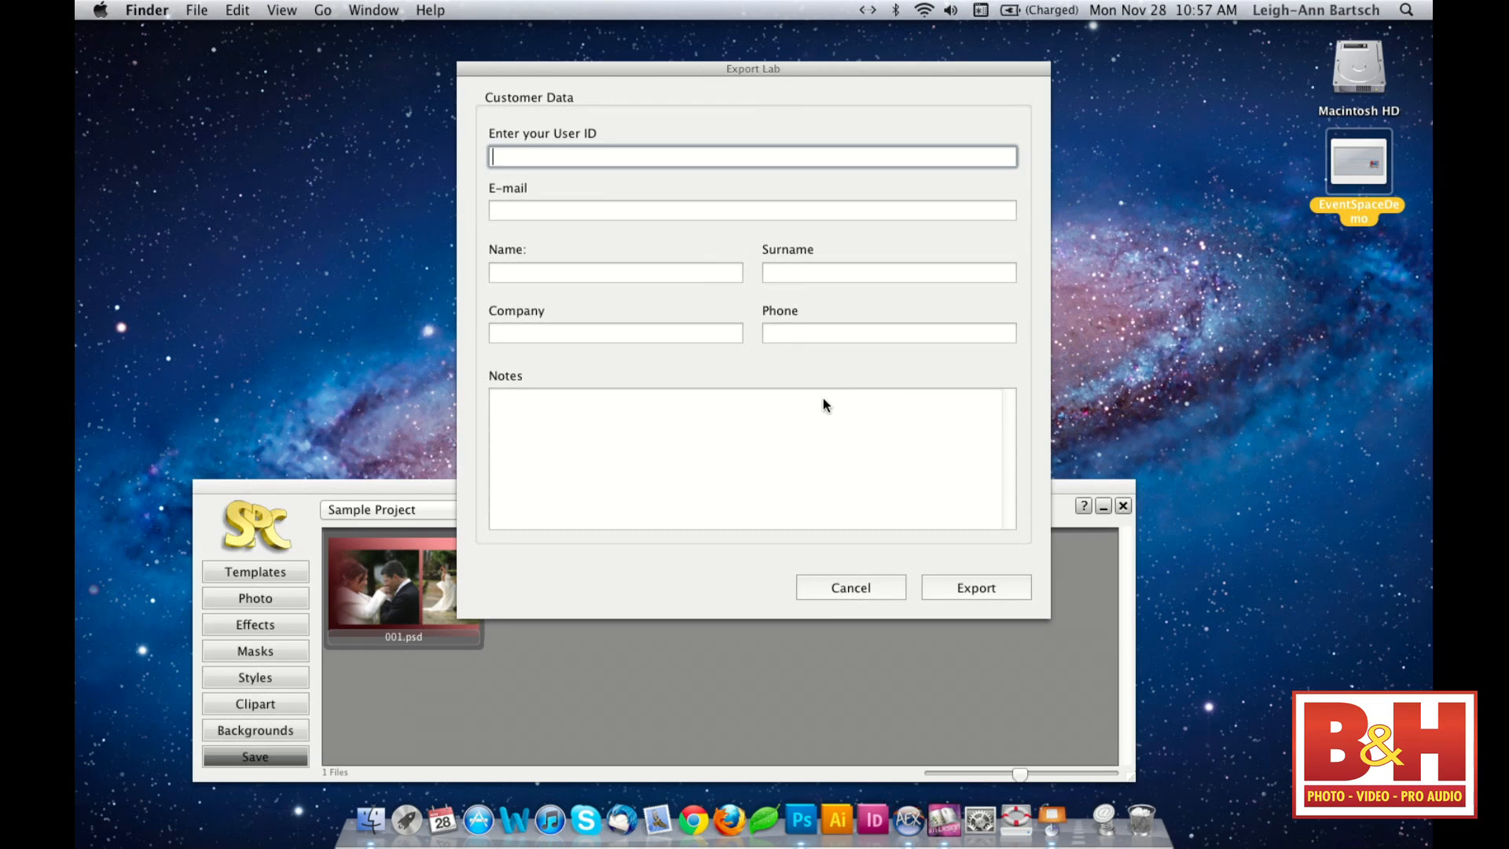
click(888, 588)
click(943, 822)
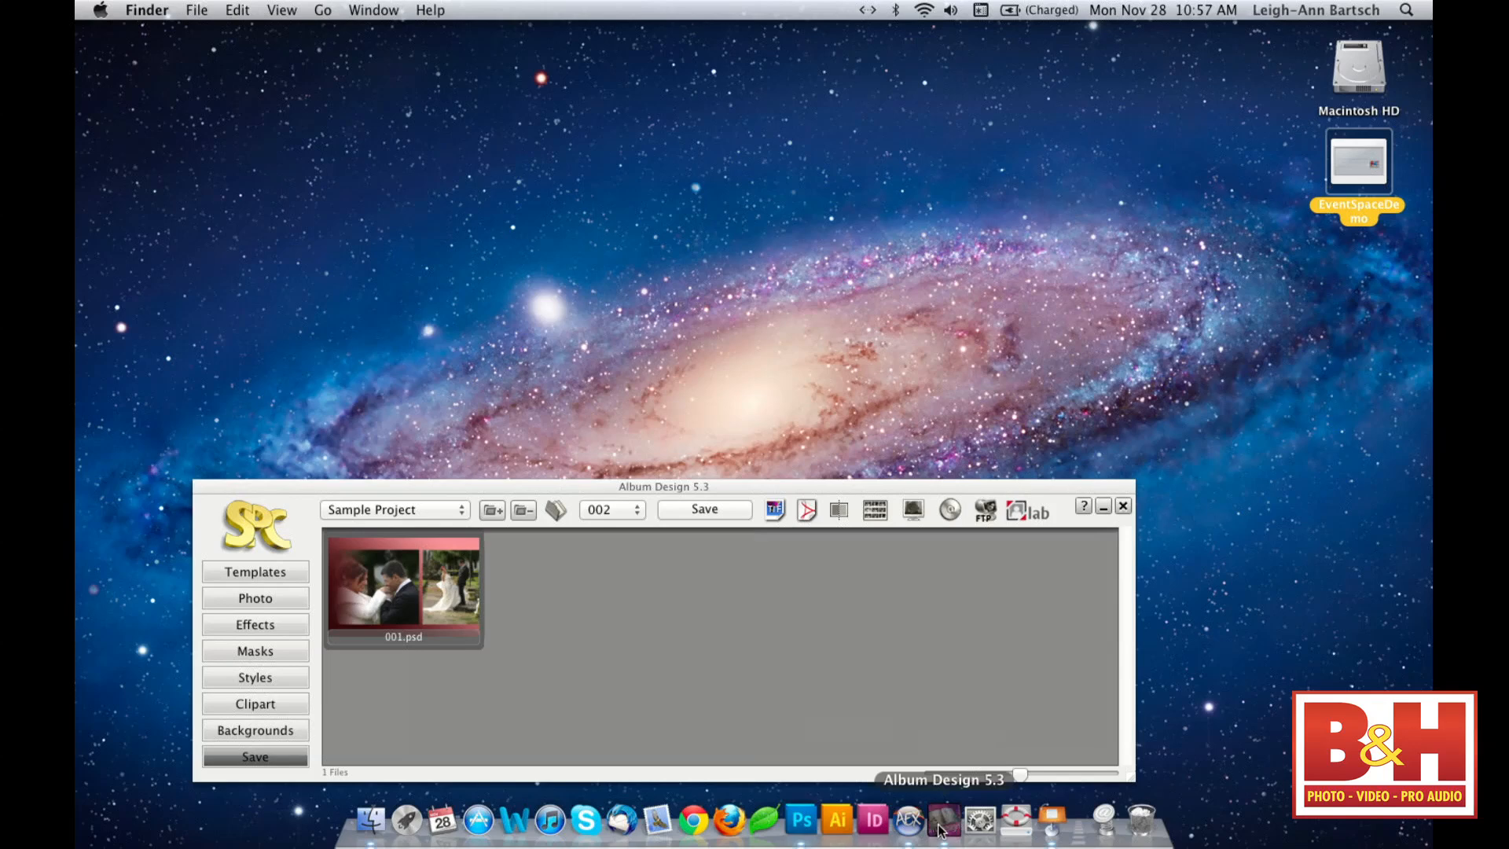
click(812, 827)
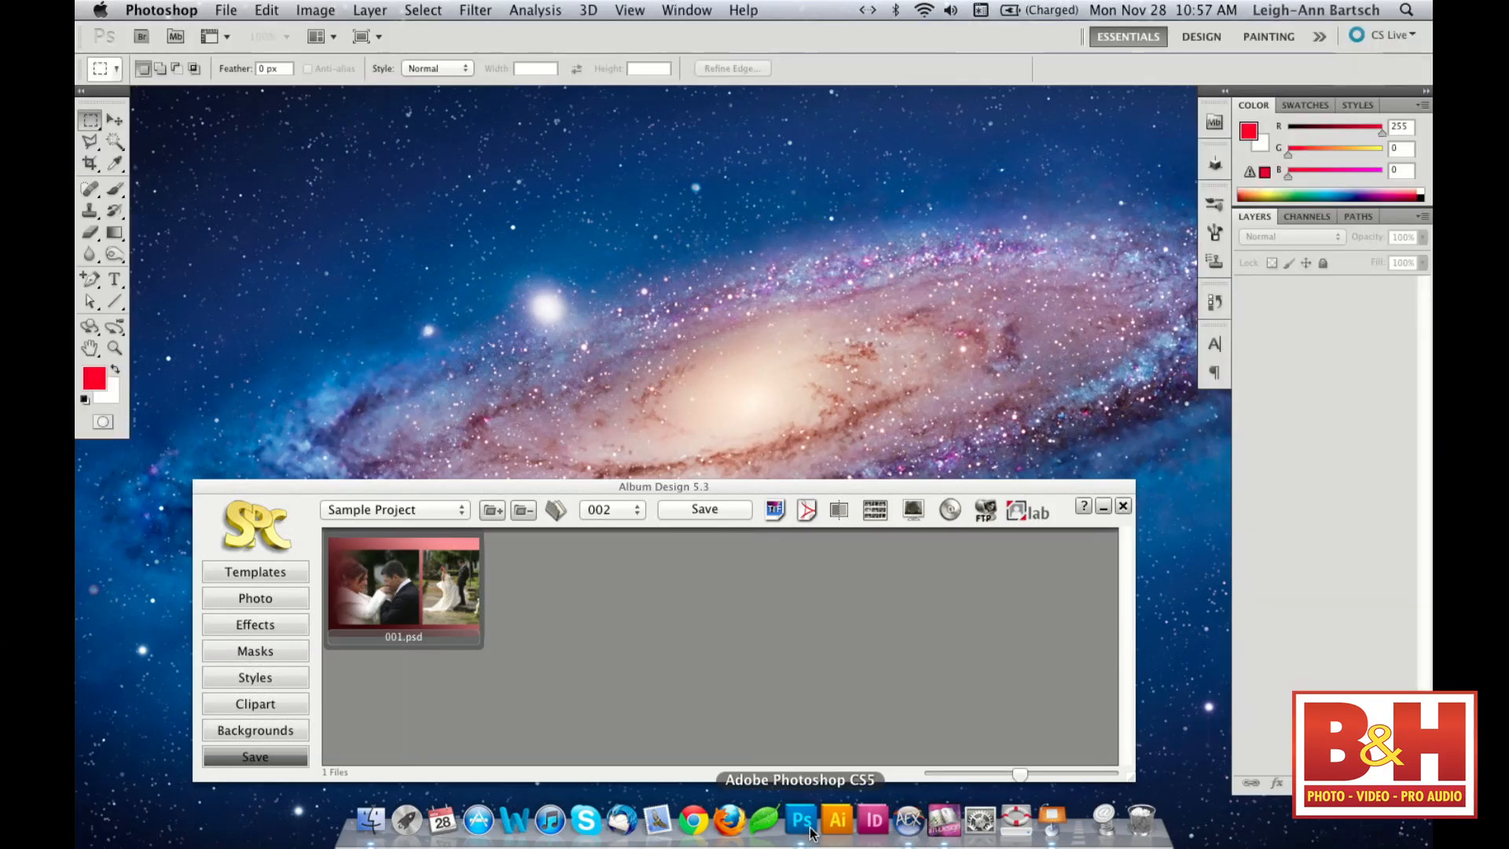